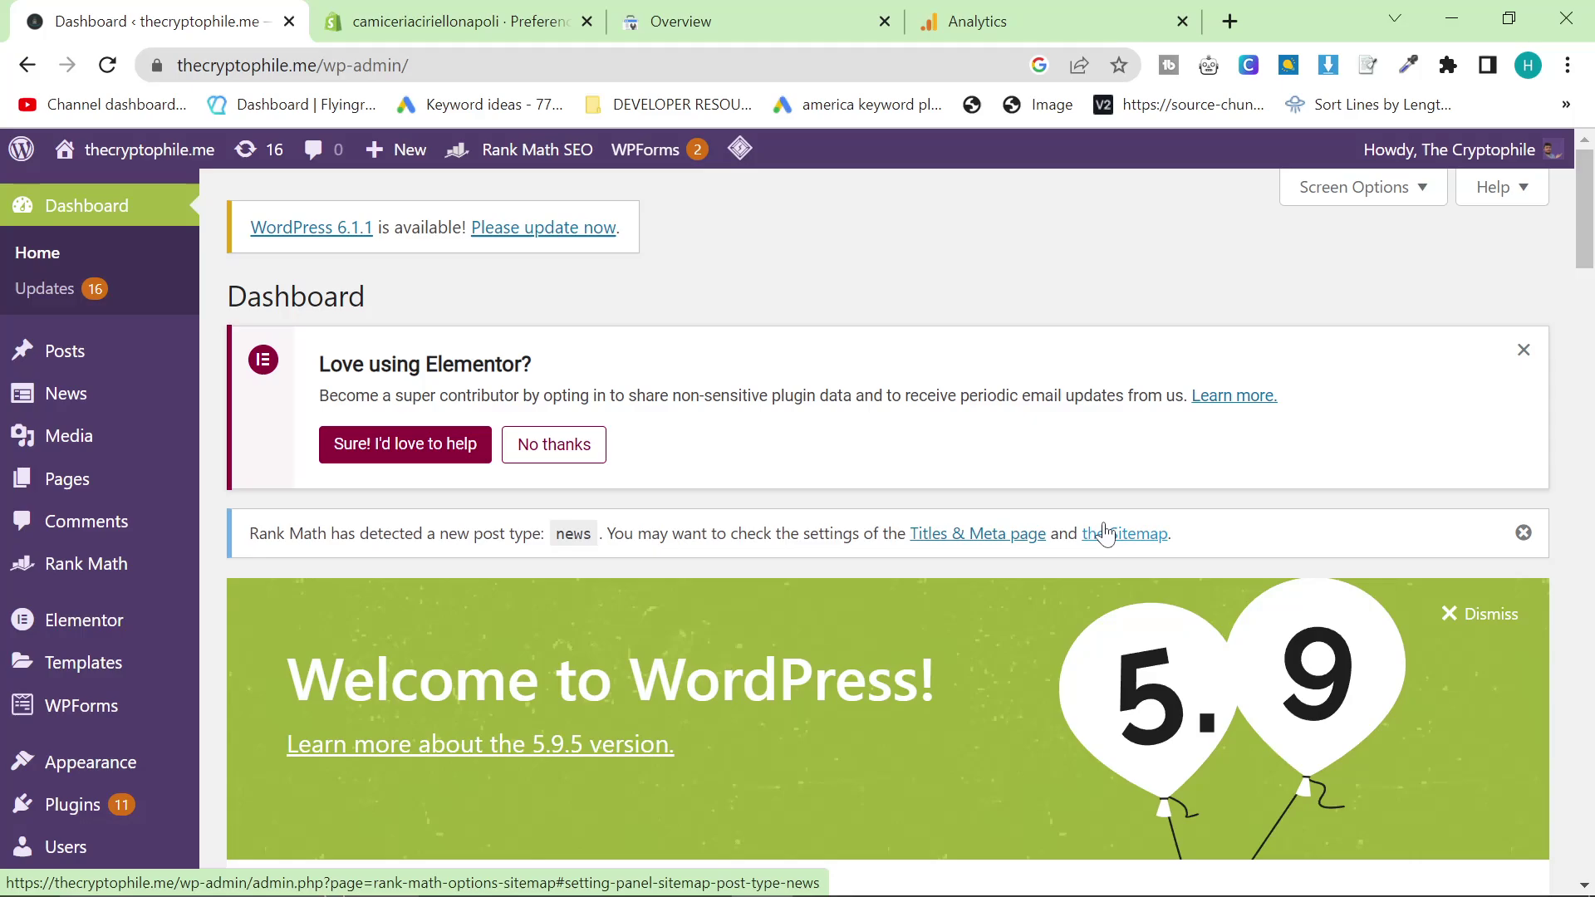
Step: Search Google for site:2men.it, dismiss the location prompt and enlarge the results page
scroll(996, 573, "down", 1)
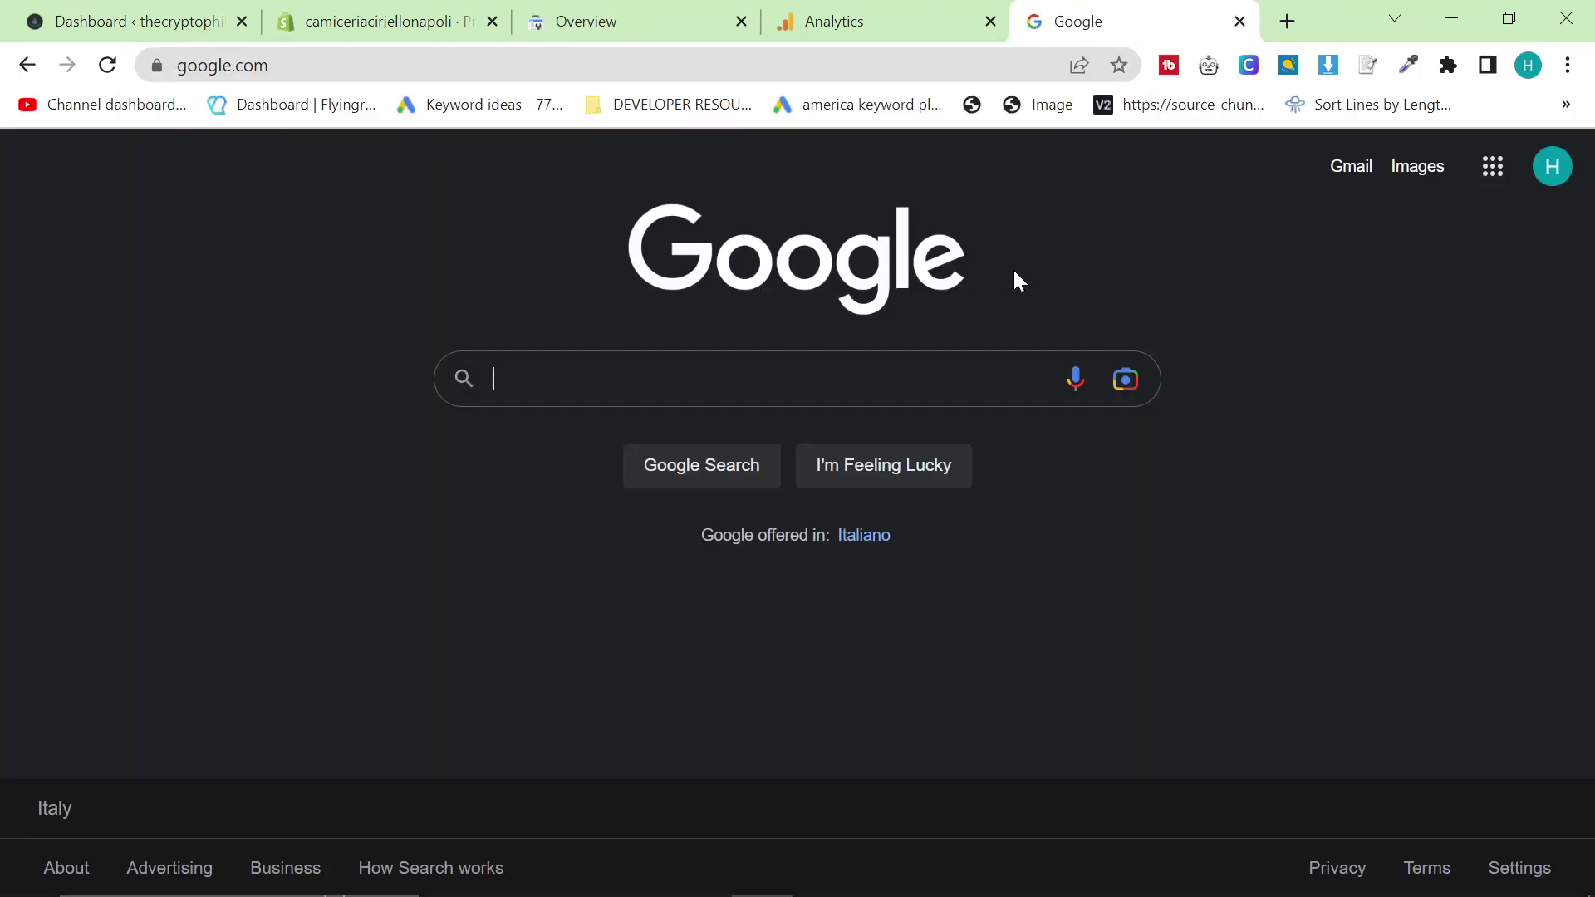
type("site:2men.it")
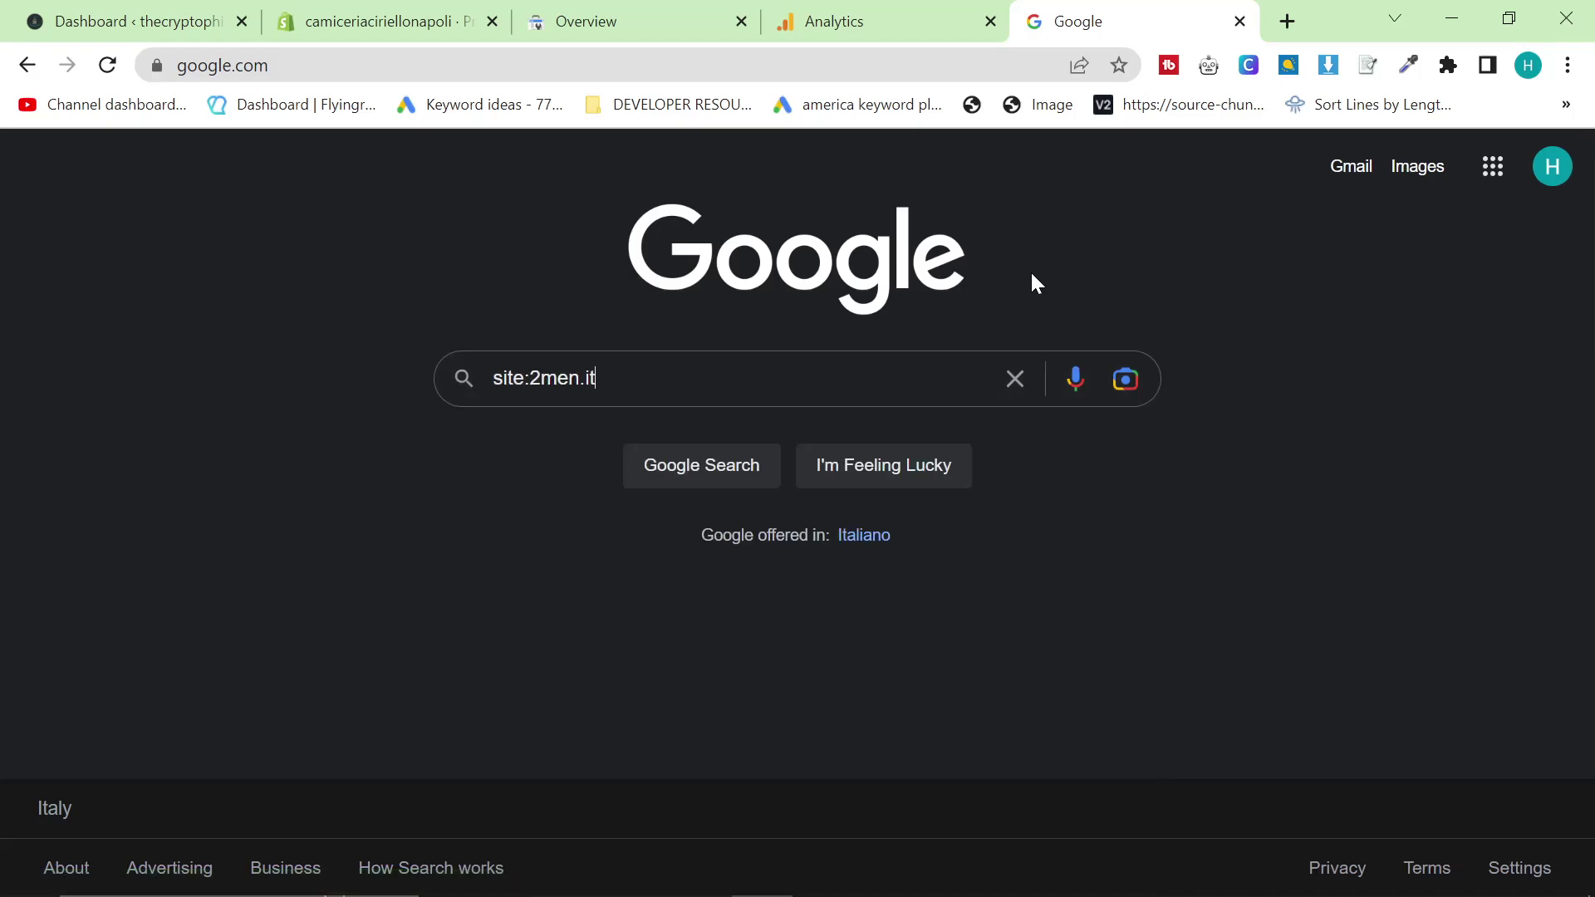
key("Return")
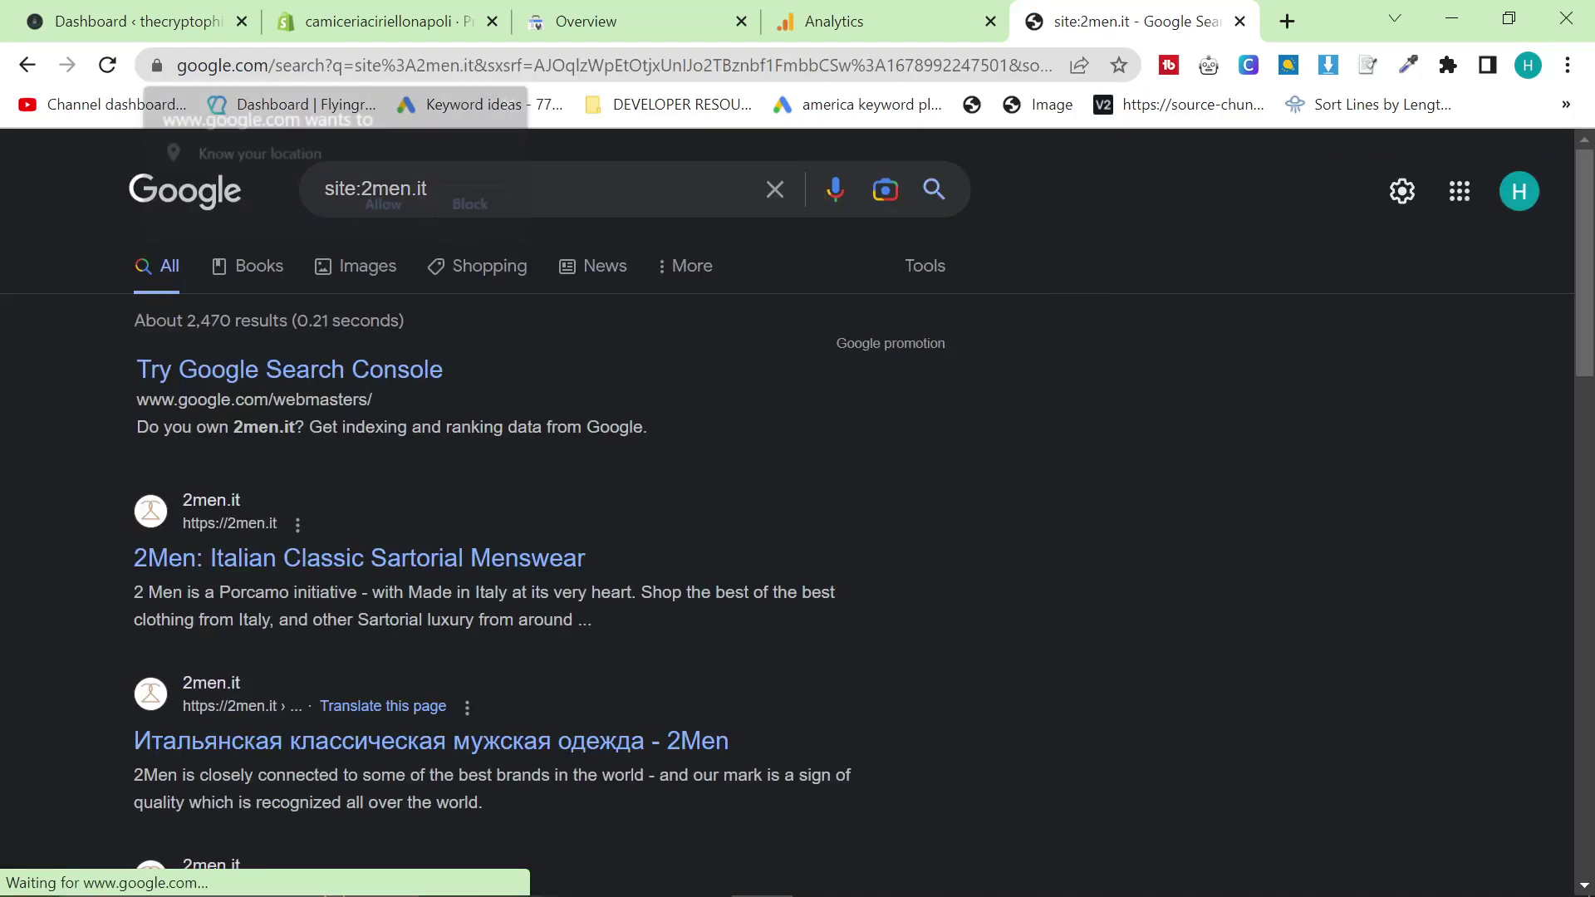
left_click(515, 103)
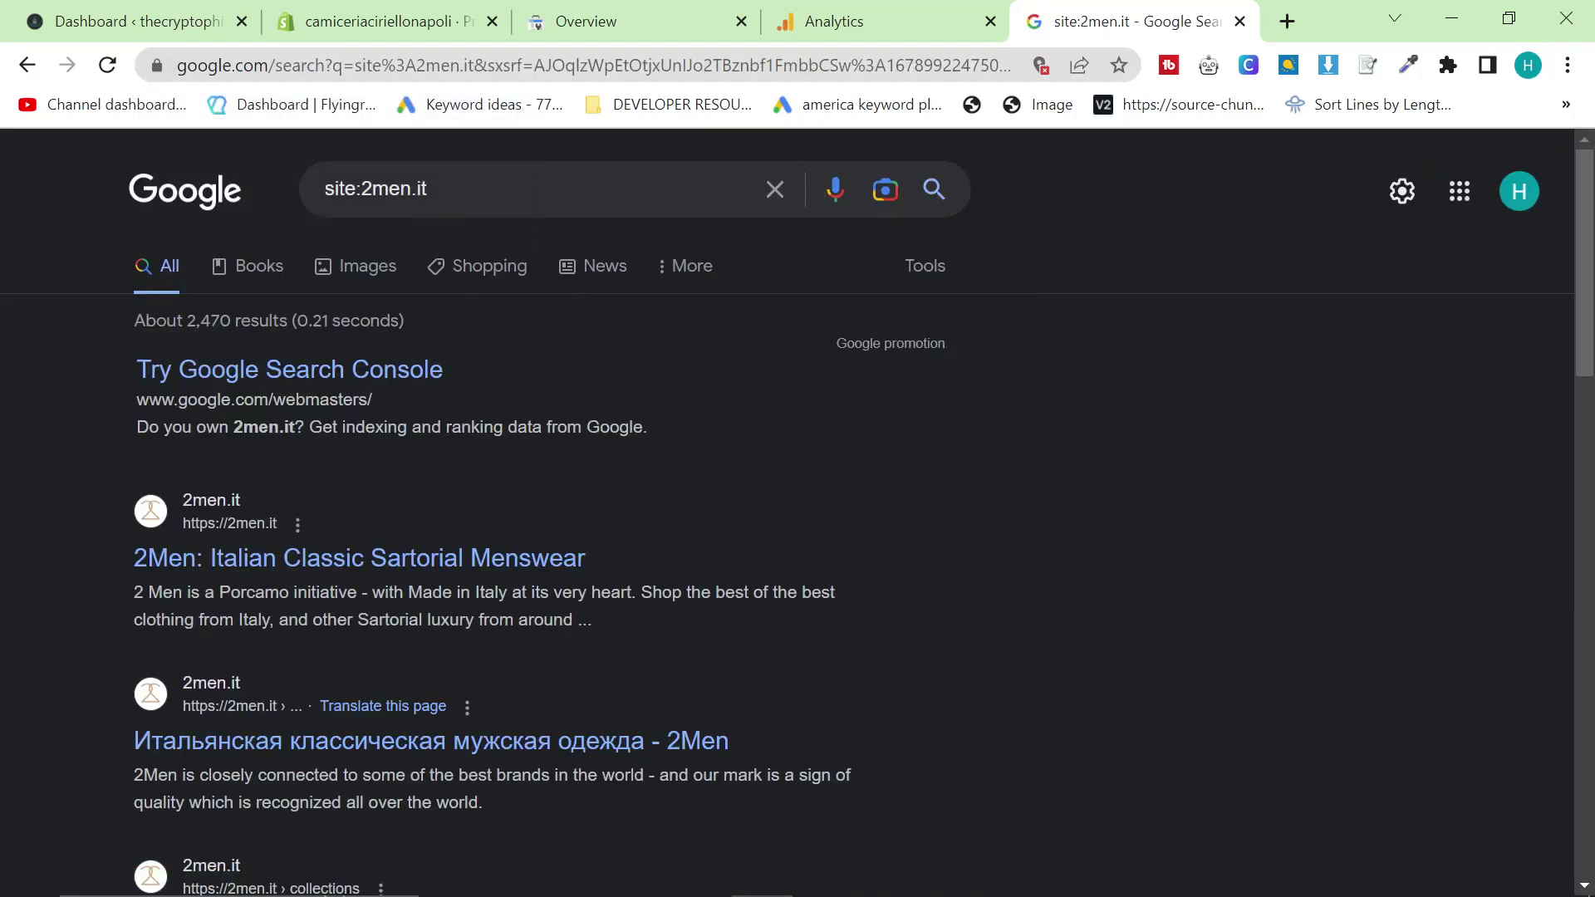
key("ctrl+plus")
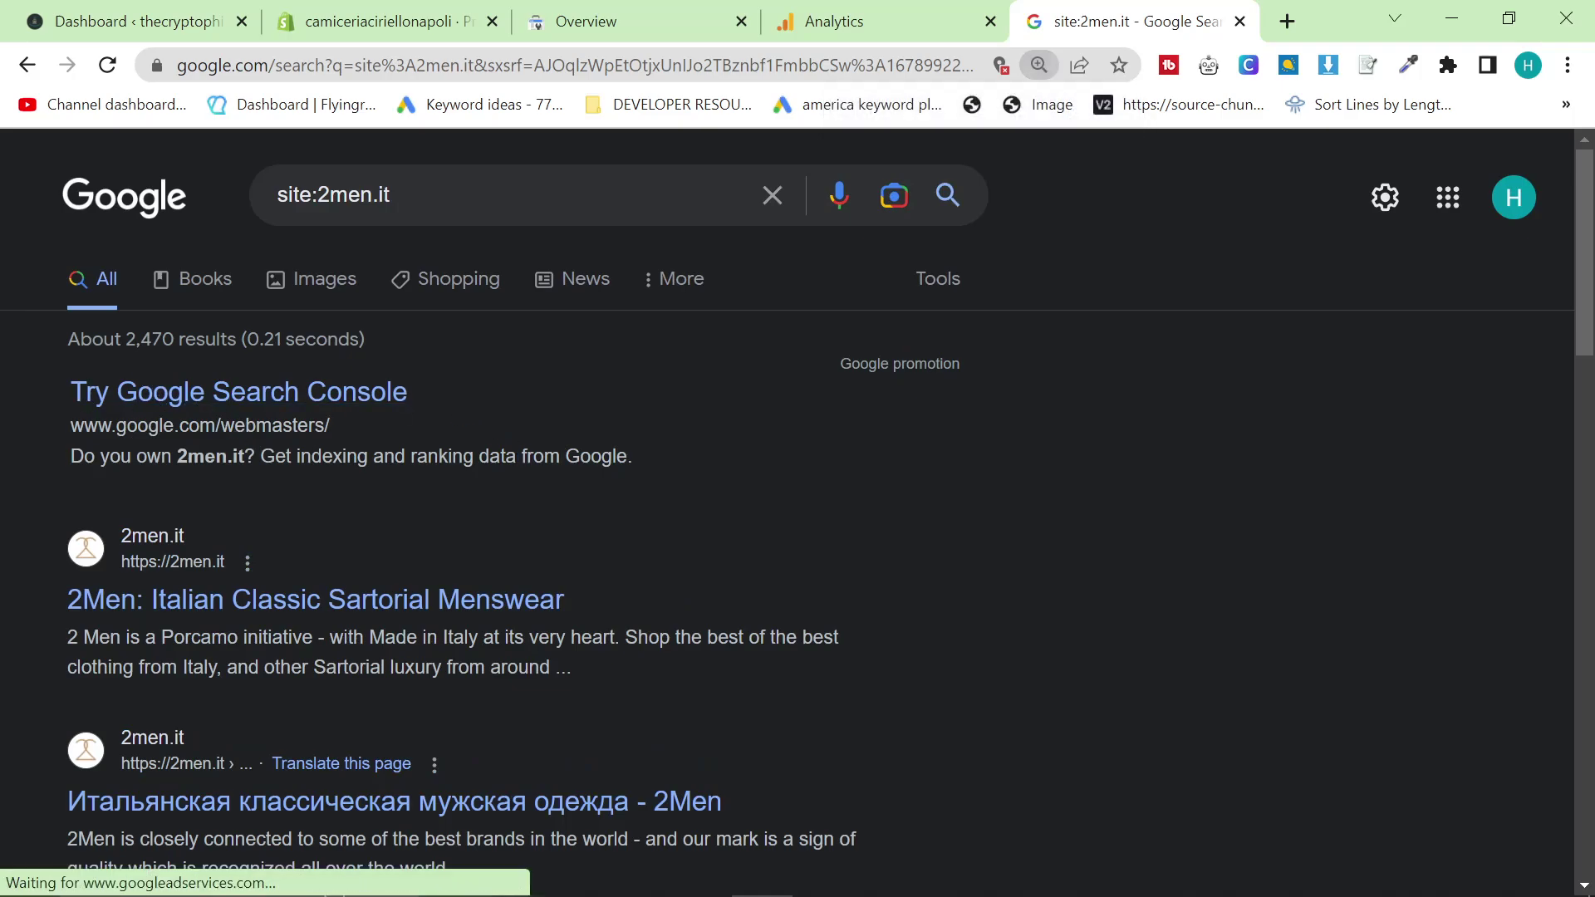
key("ctrl+plus")
Step: Highlight the 'About 2,470 results' count and scroll through the 2men.it results
left_click_drag(13, 385, 524, 381)
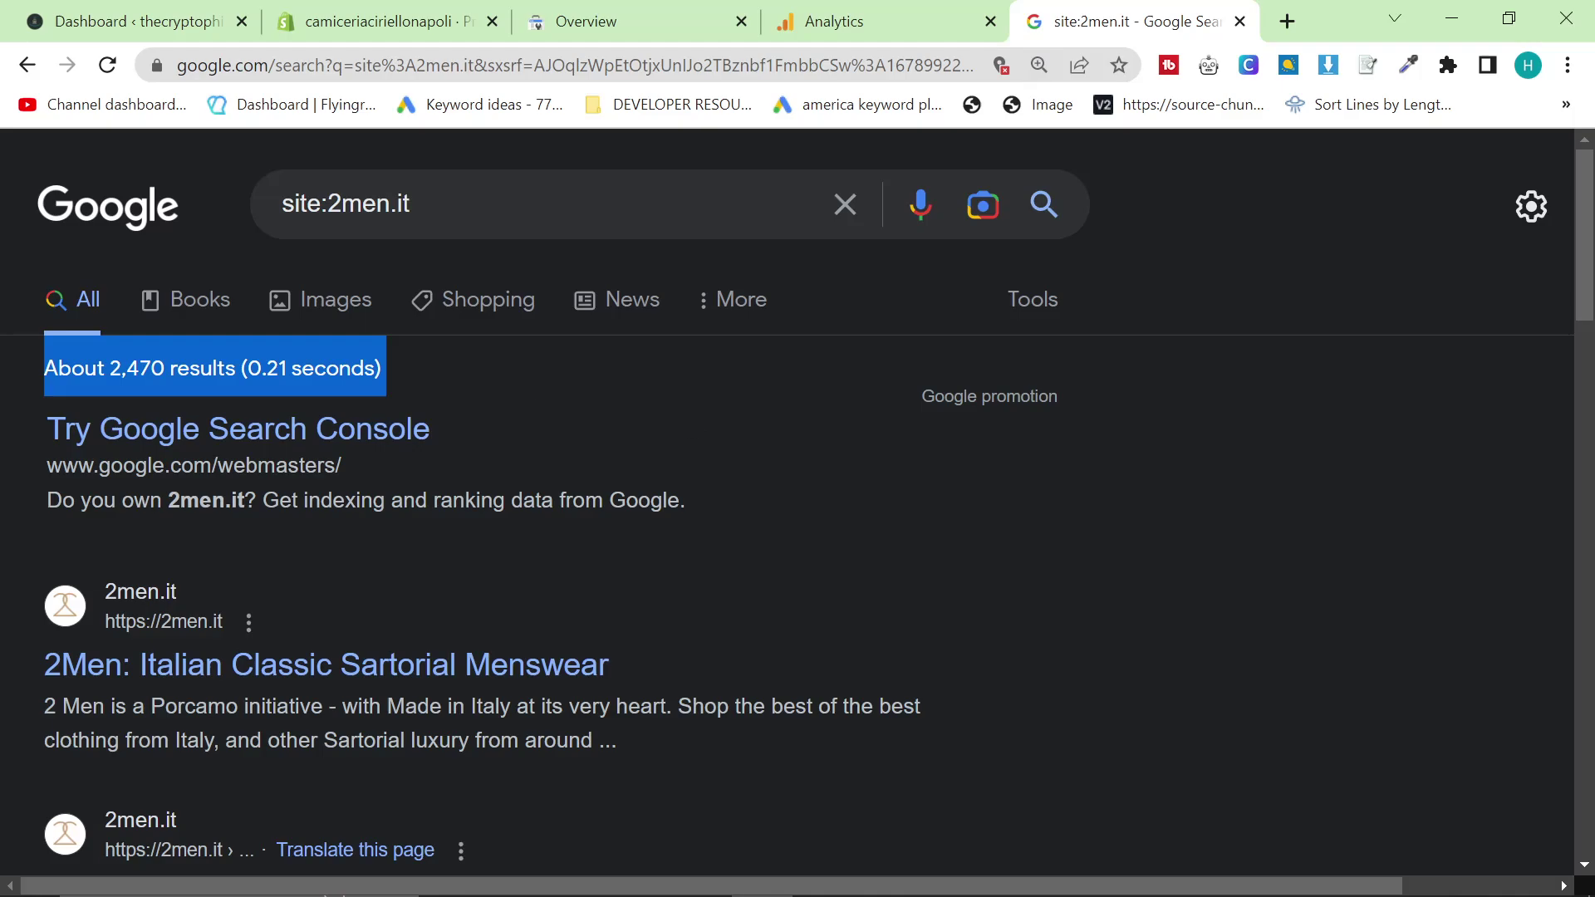
mouse_move(1452, 885)
left_click(1268, 546)
scroll(1264, 536, "down", 3)
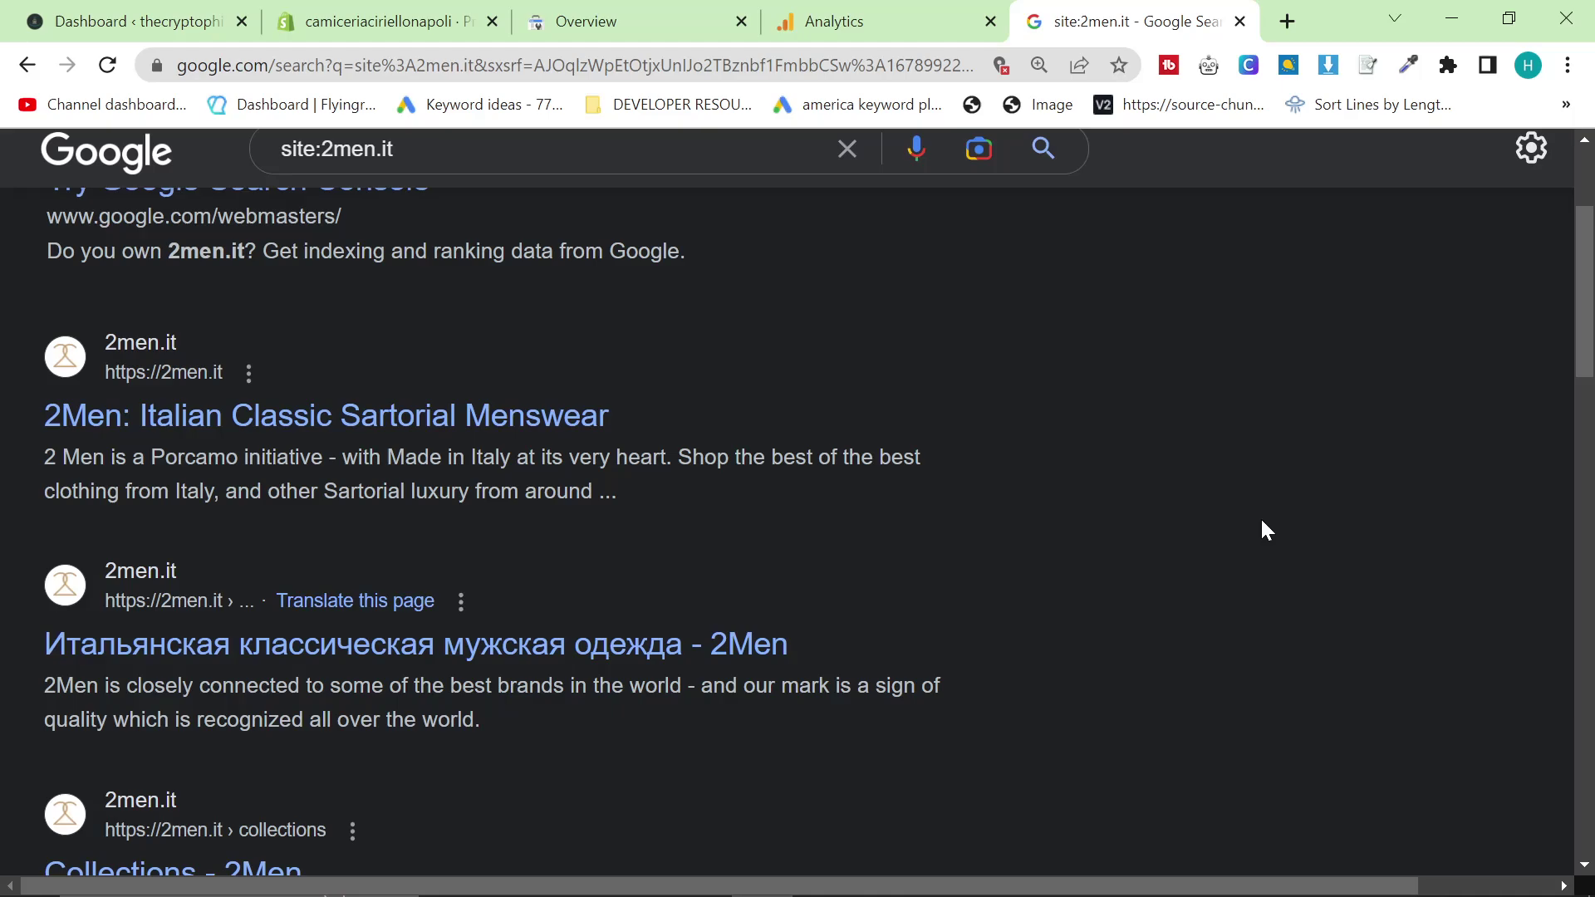
scroll(1292, 450, "up", 3)
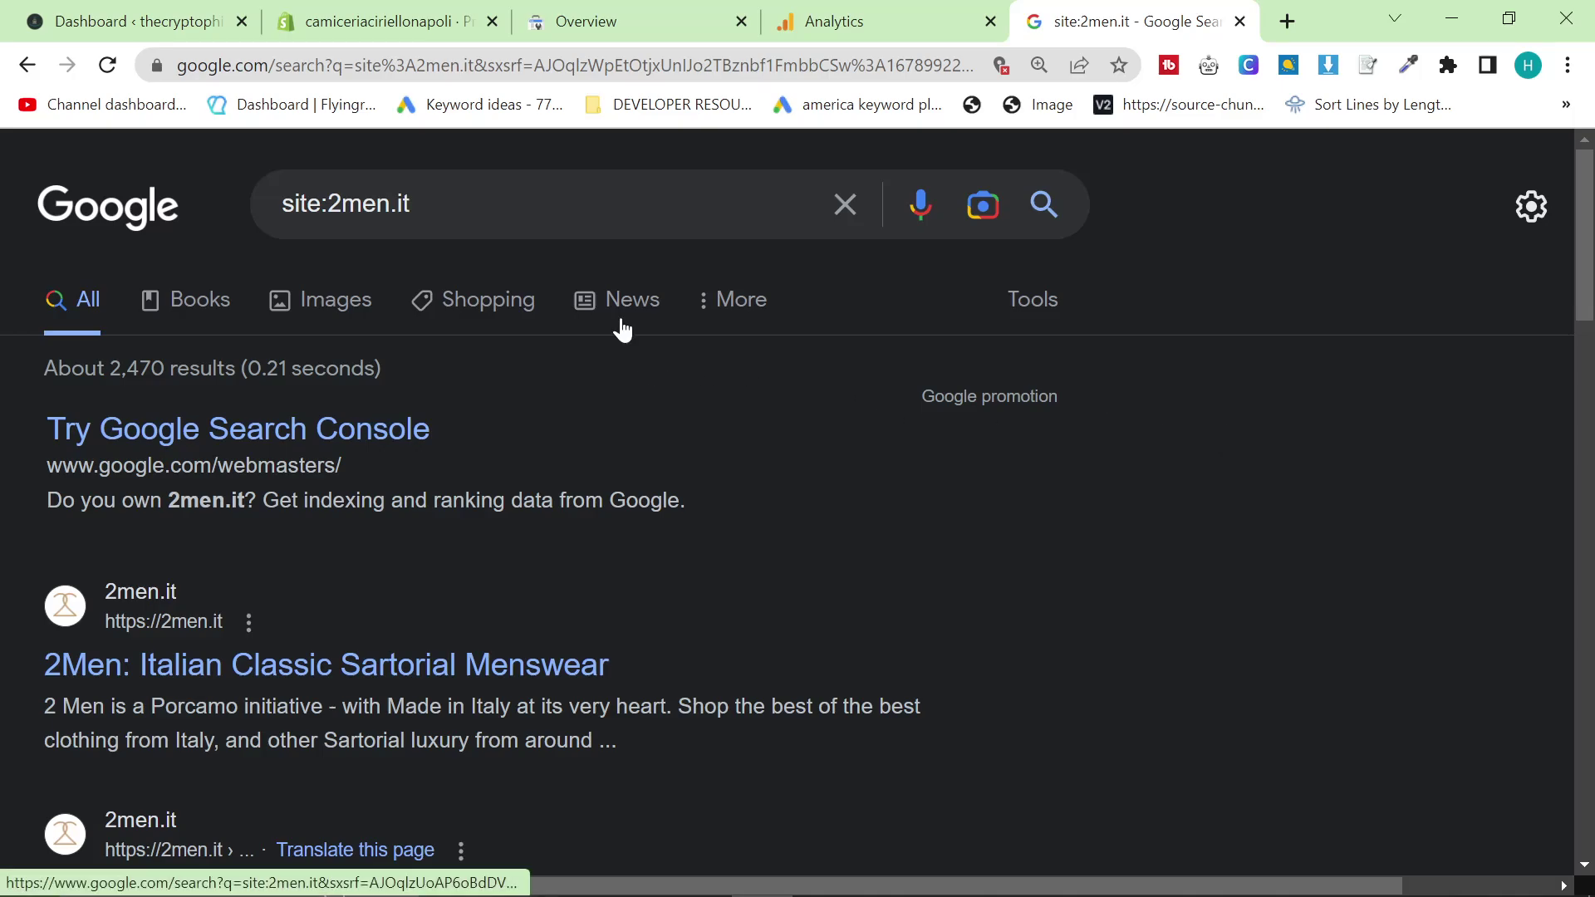
scroll(633, 370, "down", 3)
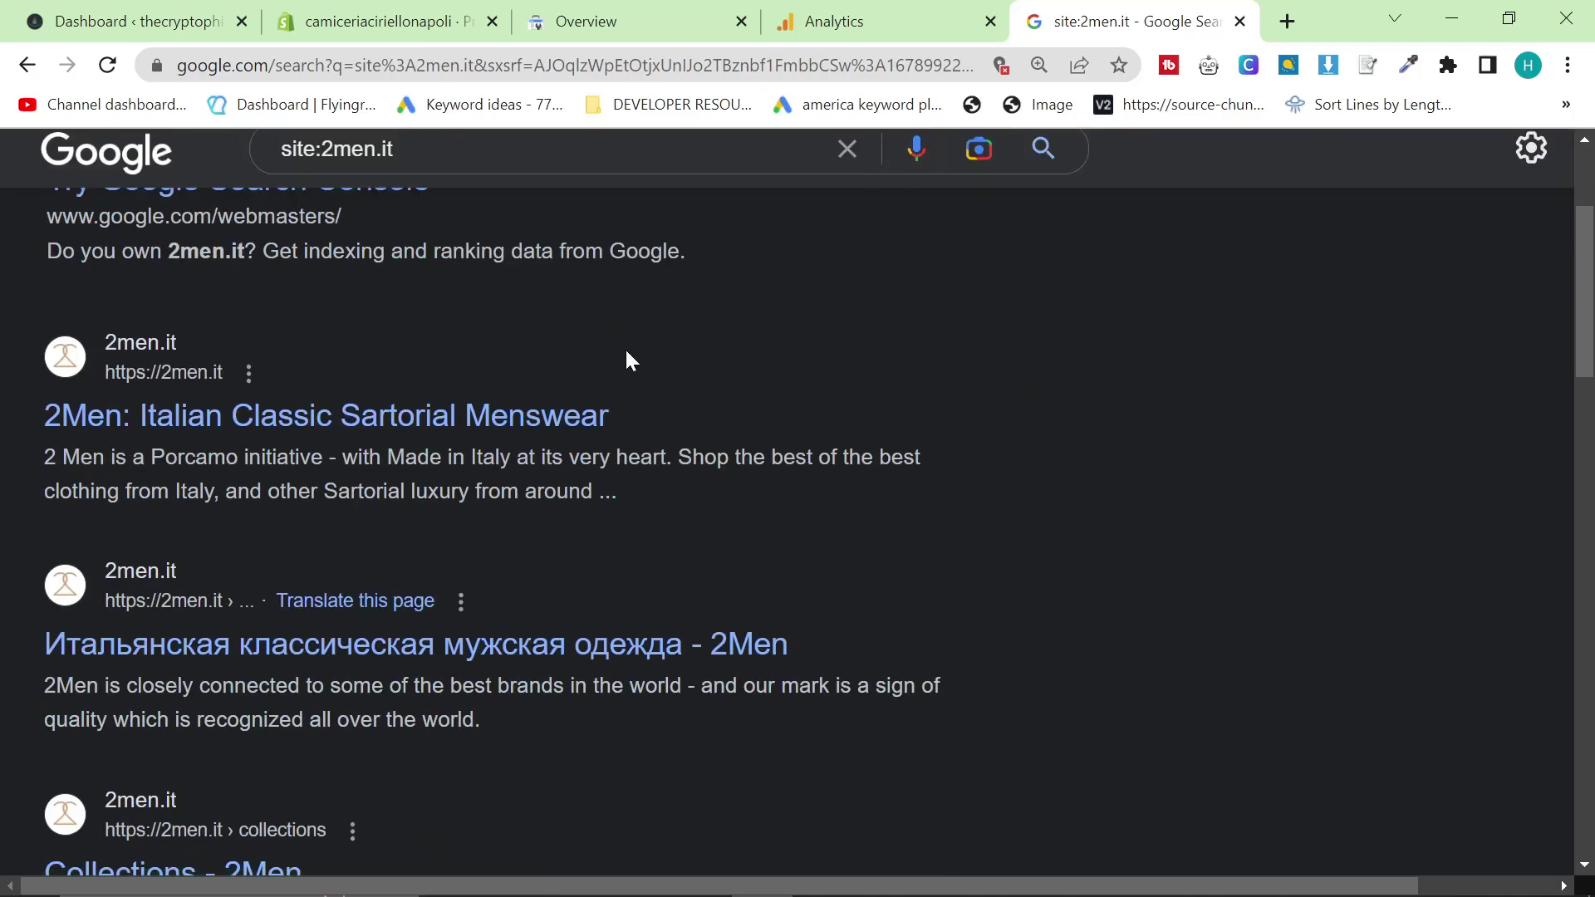
scroll(625, 349, "up", 2)
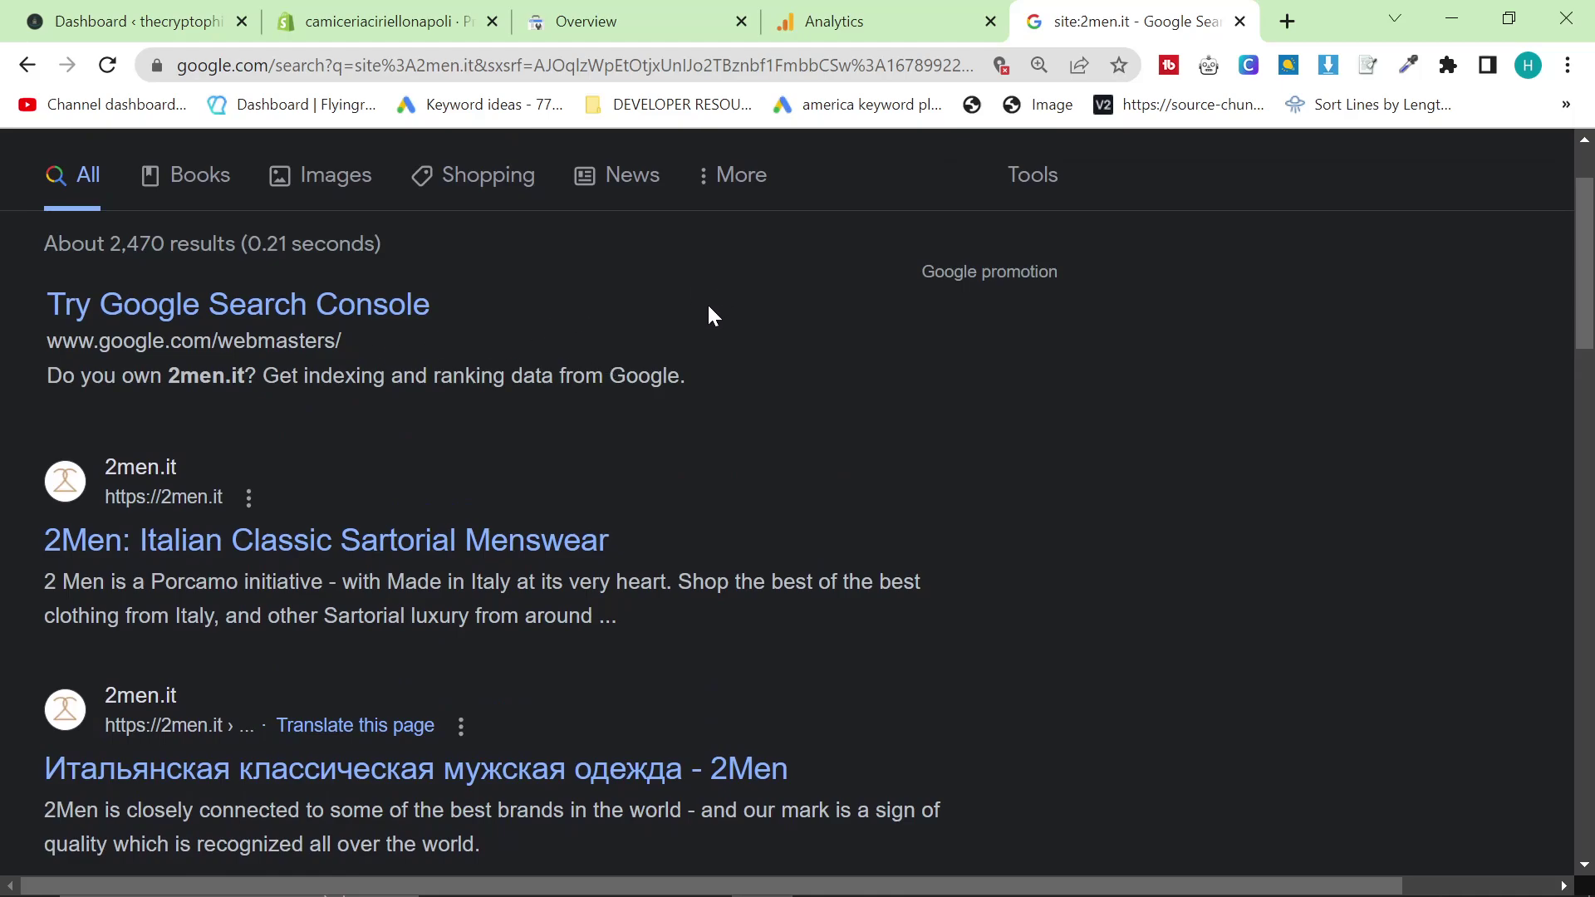
scroll(355, 327, "down", 2)
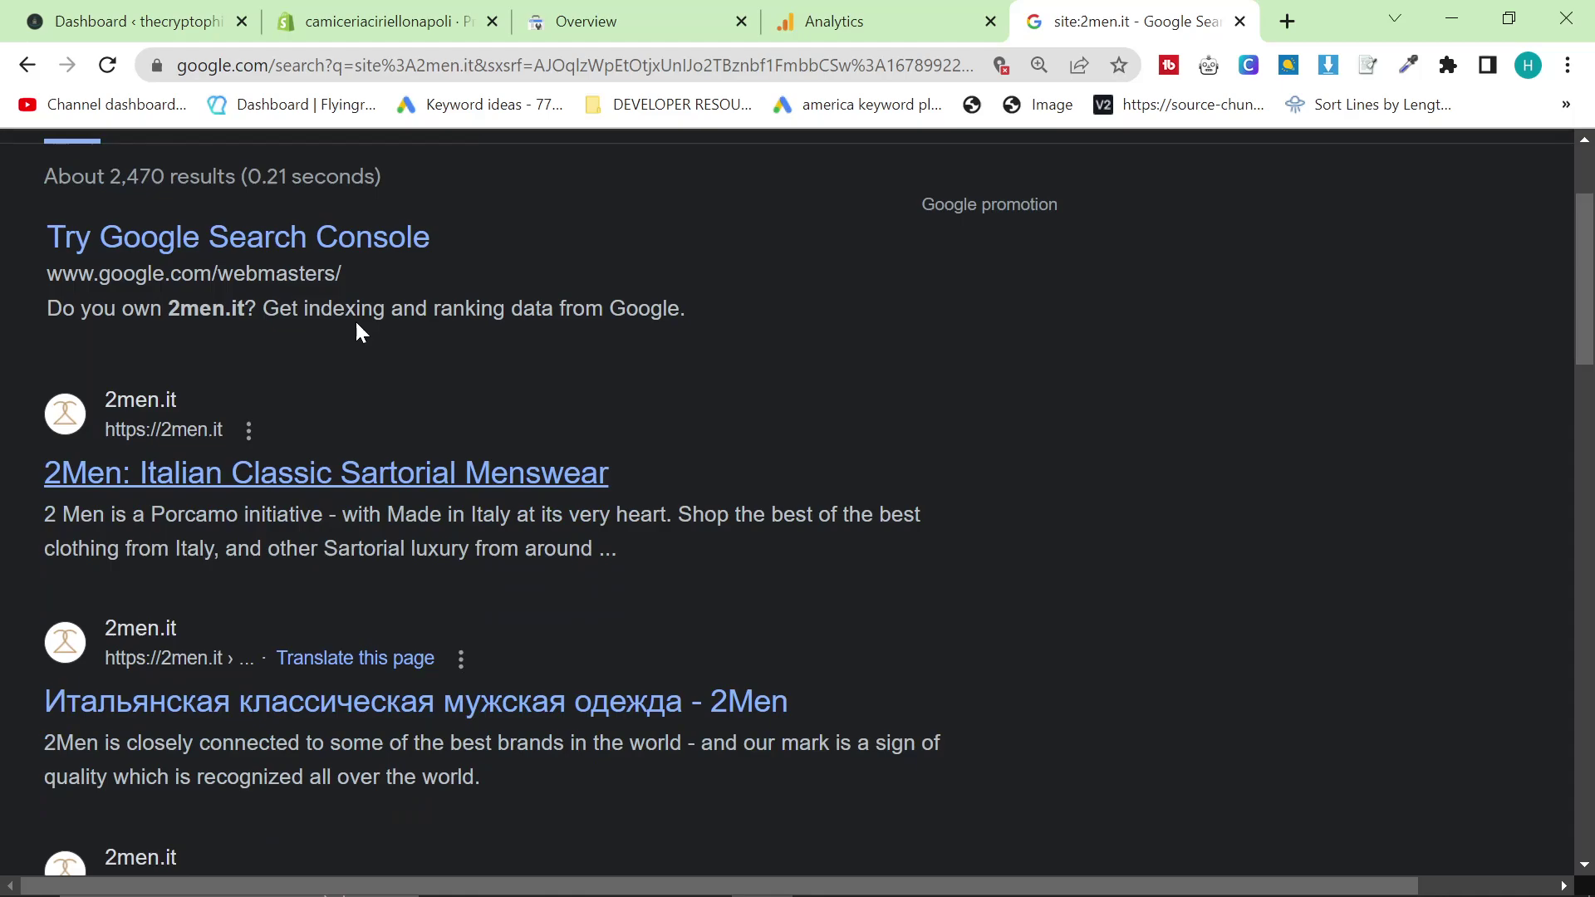
Step: Review the Google Analytics section in Shopify's online store preferences
left_click(212, 23)
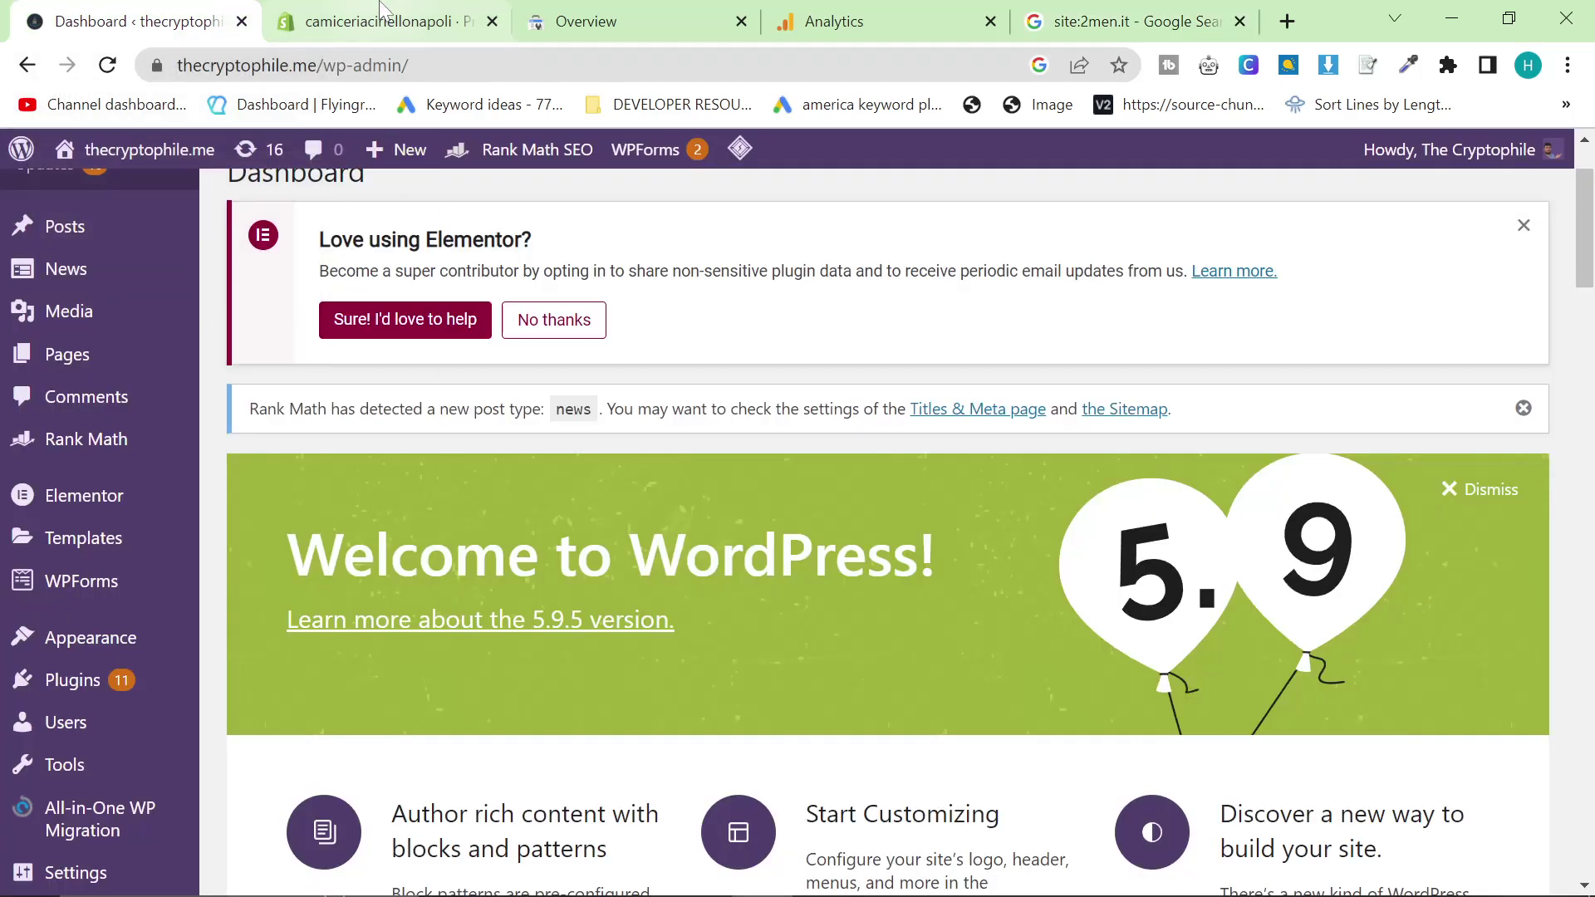
left_click(382, 21)
scroll(687, 376, "up", 7)
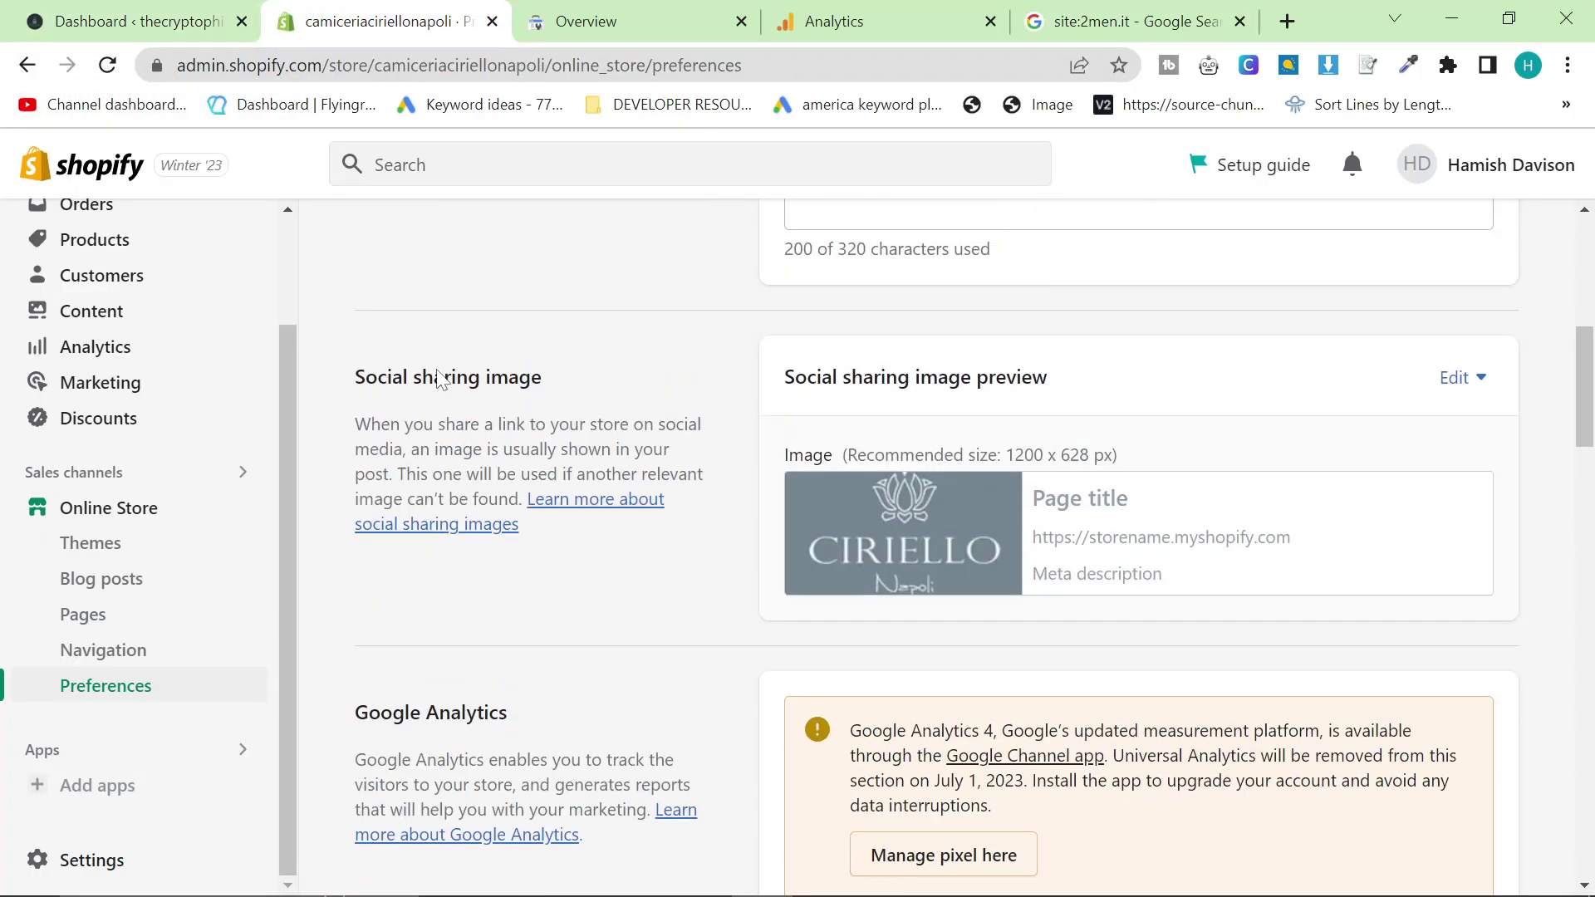
scroll(664, 341, "down", 3)
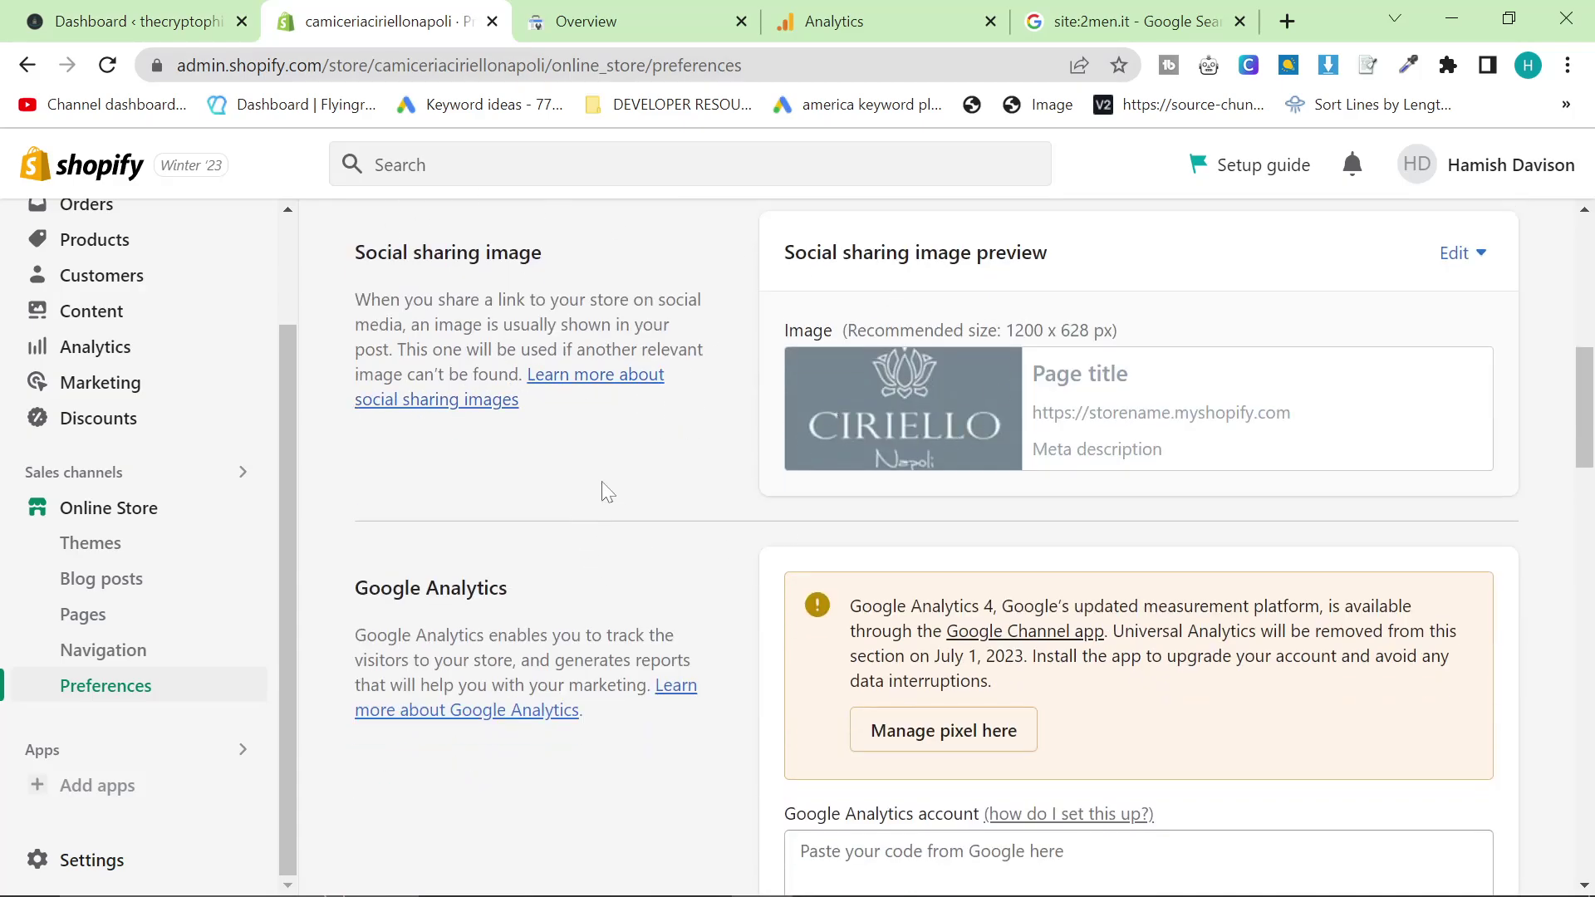
scroll(730, 256, "up", 1)
Step: Start creating a new Analytics account from Admin with the account name 'test'
left_click(830, 21)
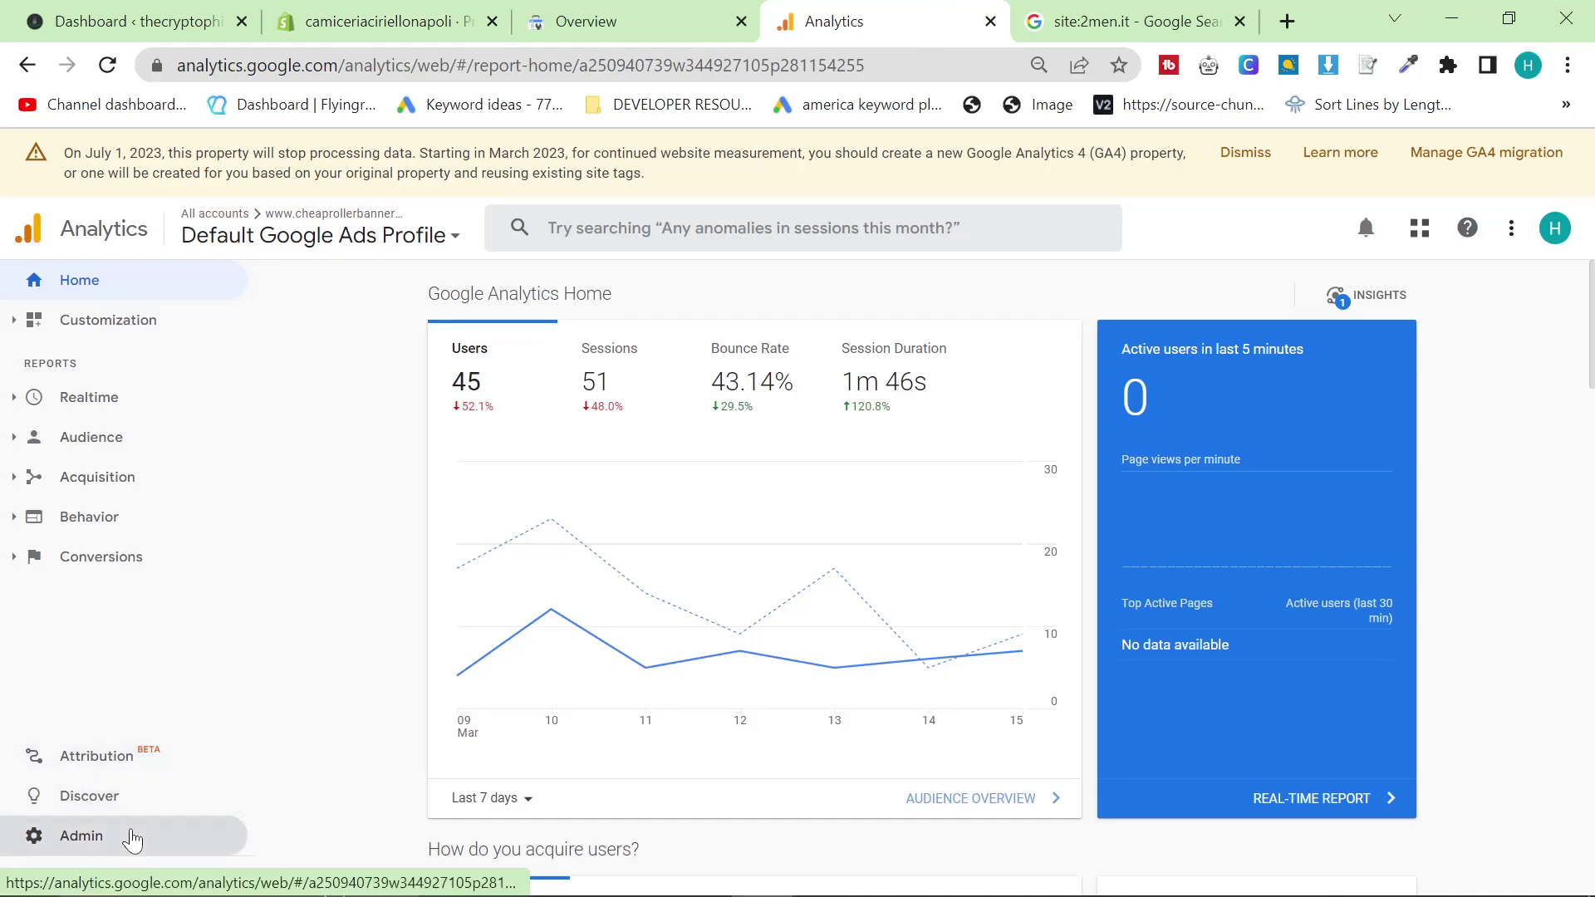
left_click(132, 839)
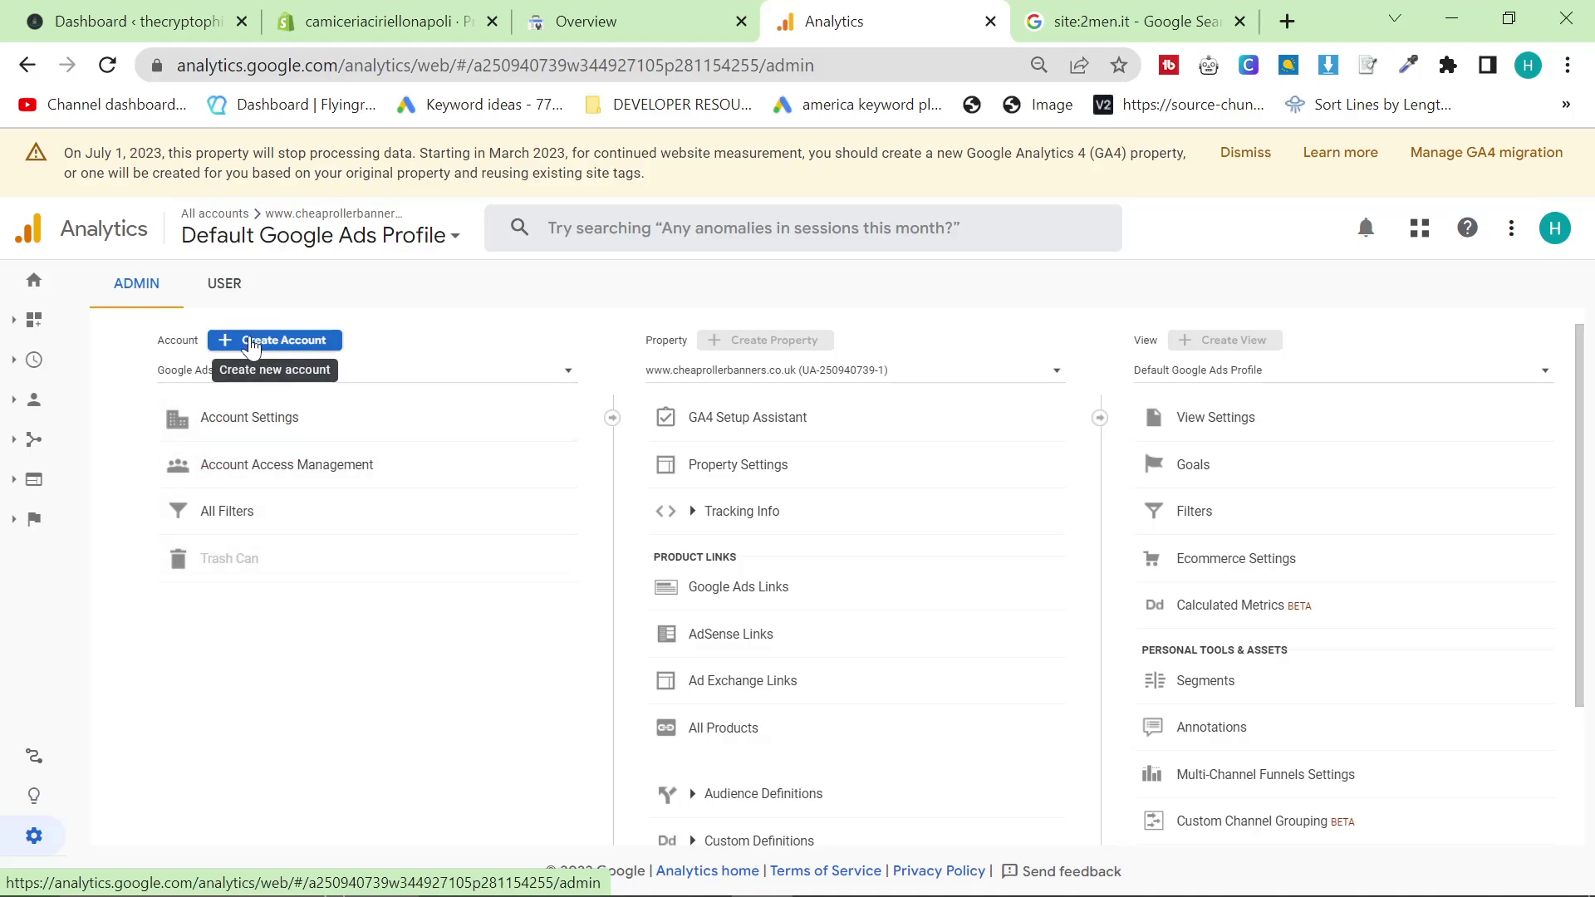
left_click(253, 342)
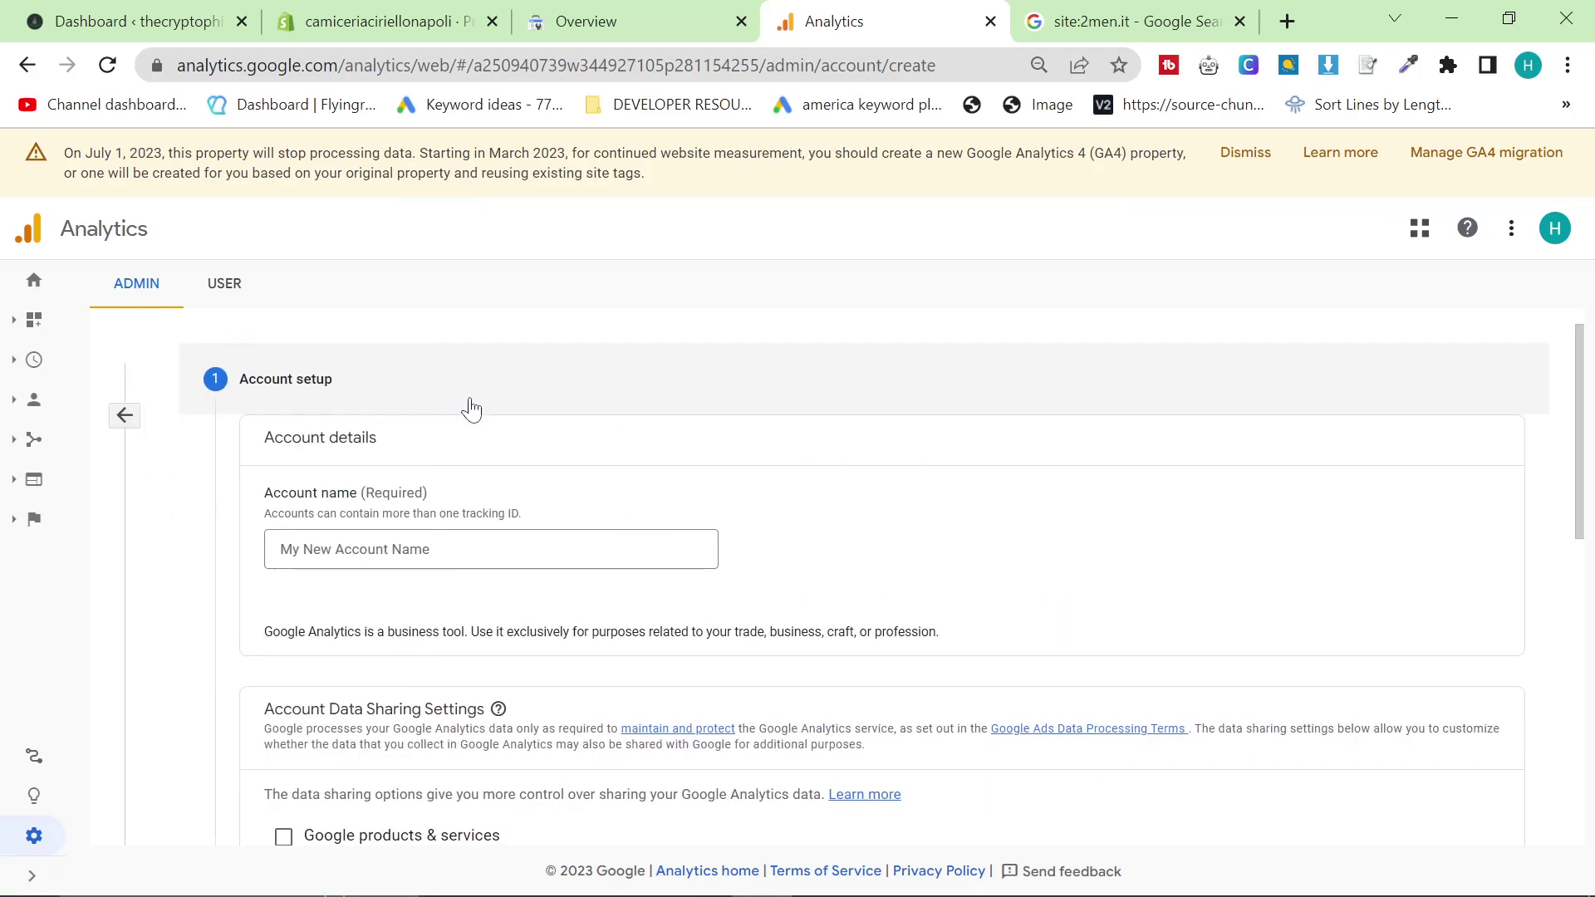
scroll(498, 540, "down", 2)
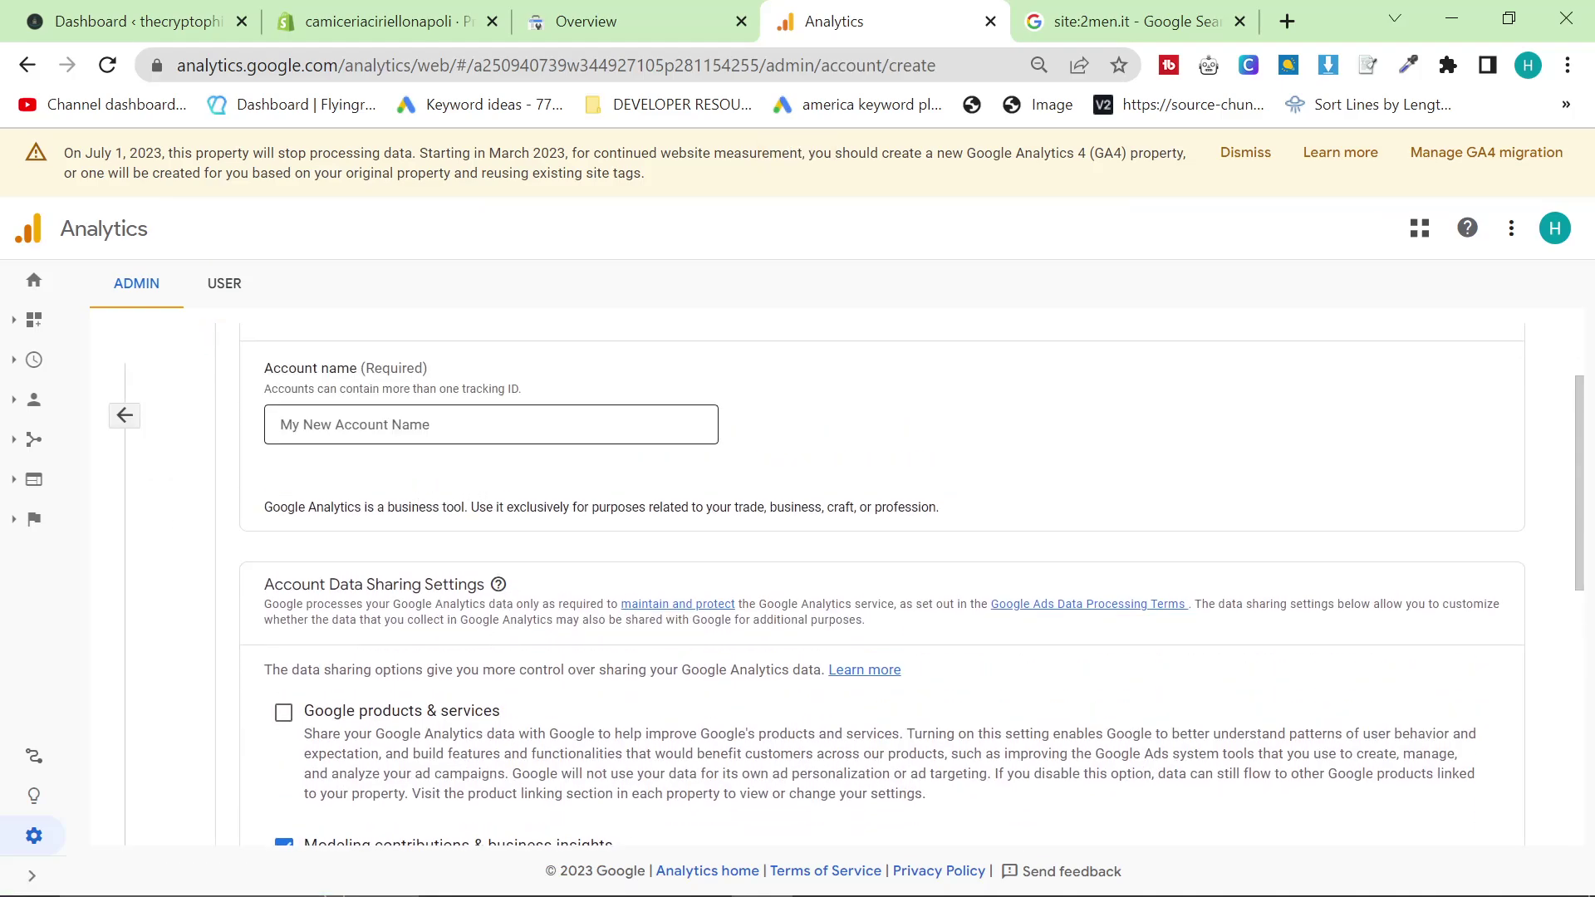
left_click(514, 424)
type("test")
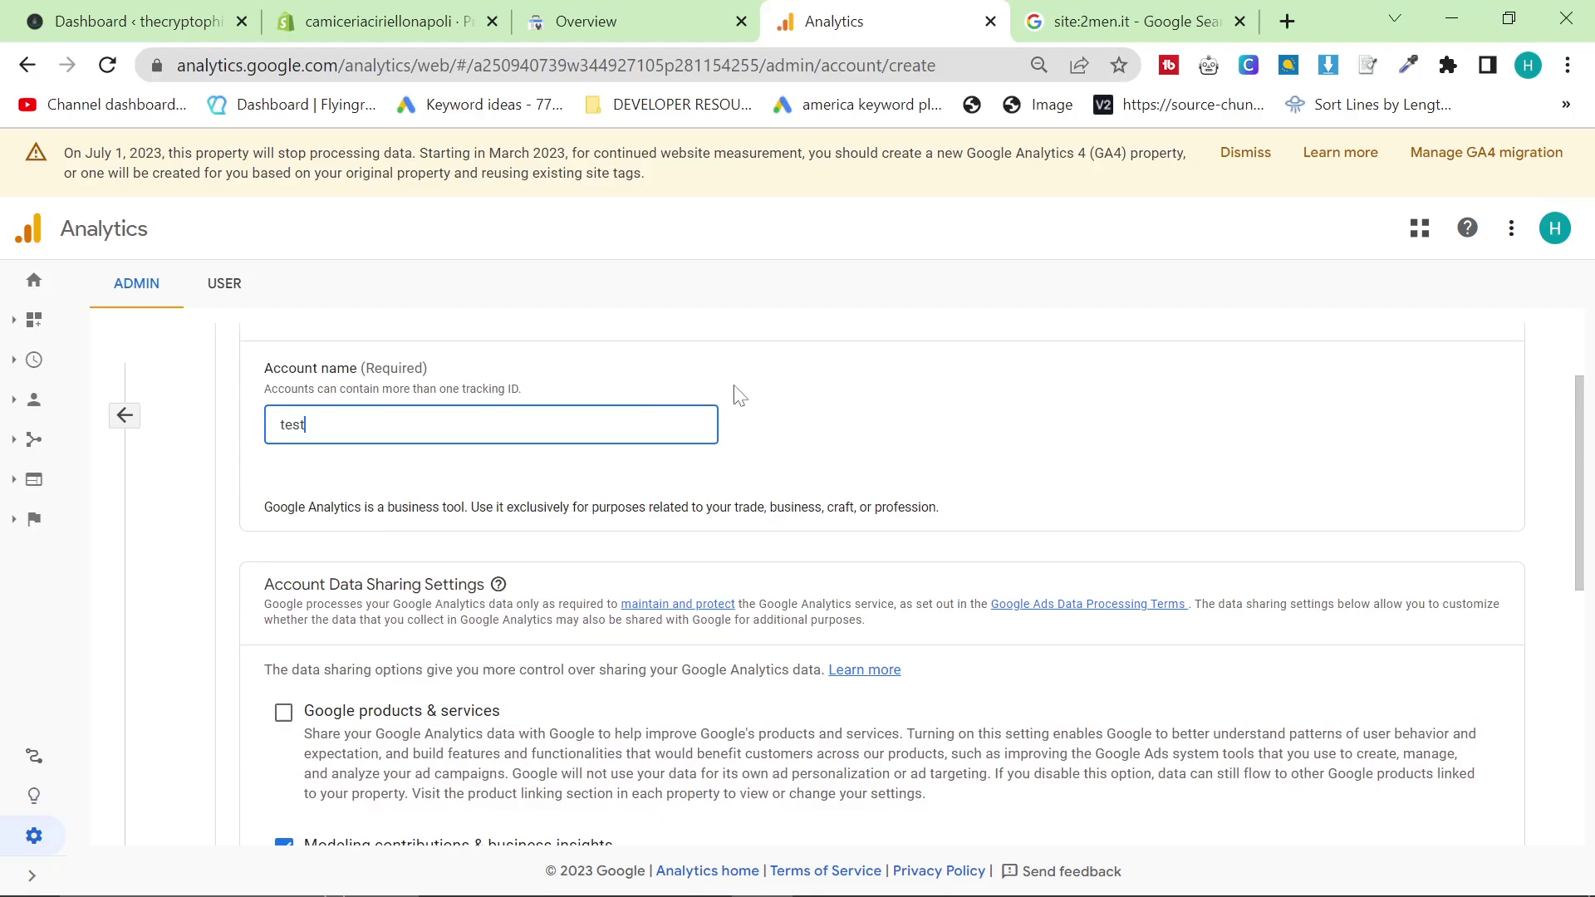
scroll(514, 555, "down", 3)
scroll(520, 556, "down", 4)
Step: In property setup's advanced options, turn on Create a Universal Analytics property
left_click(274, 660)
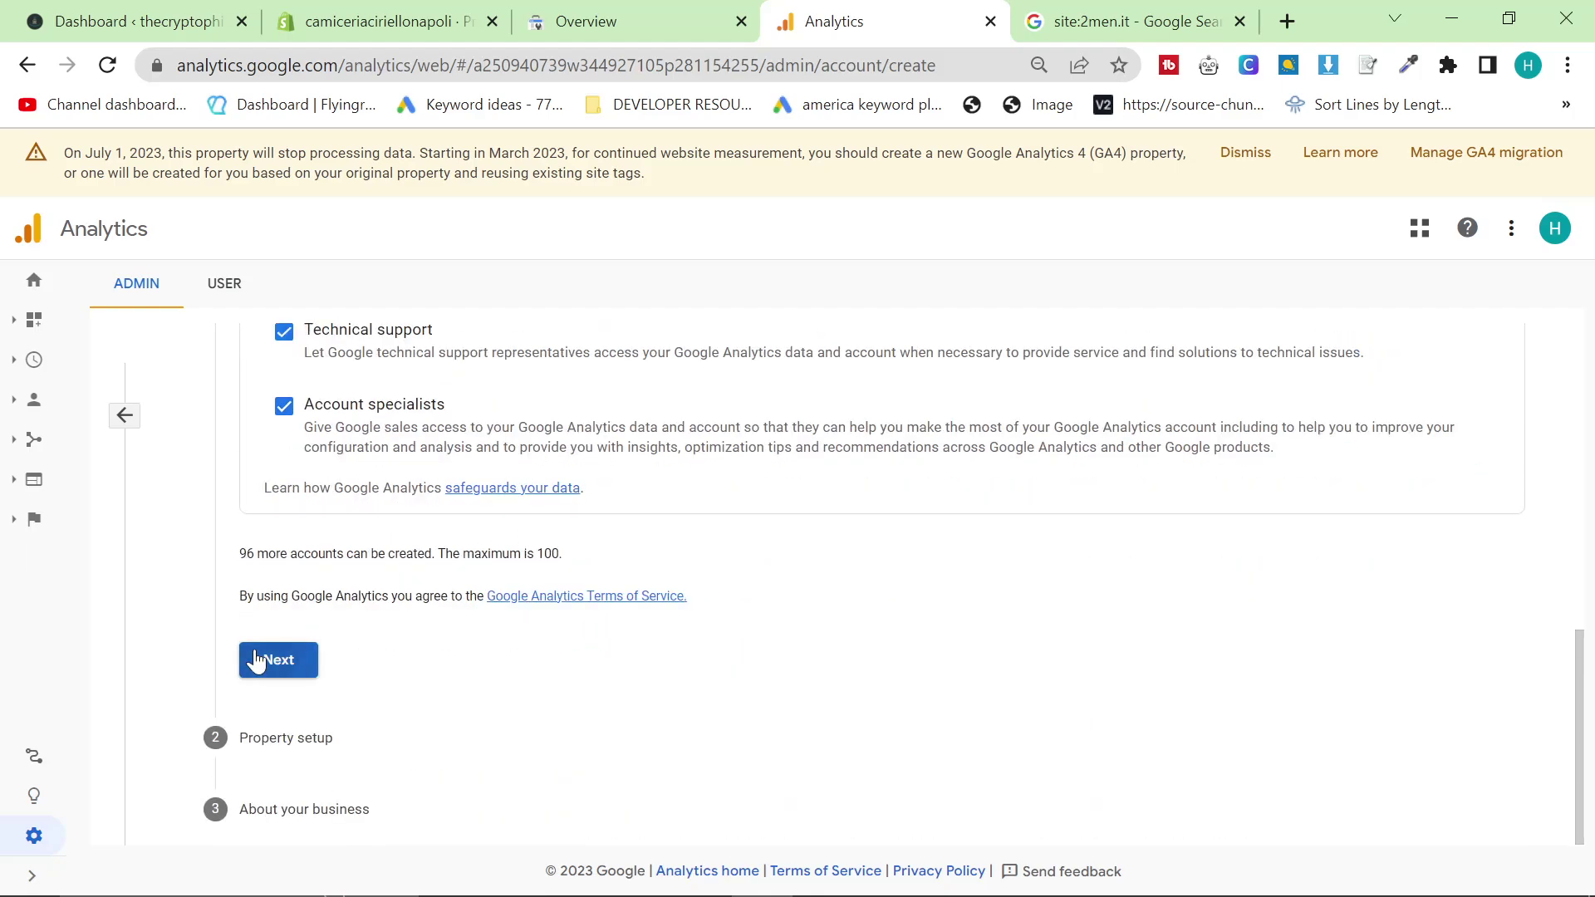
left_click(341, 672)
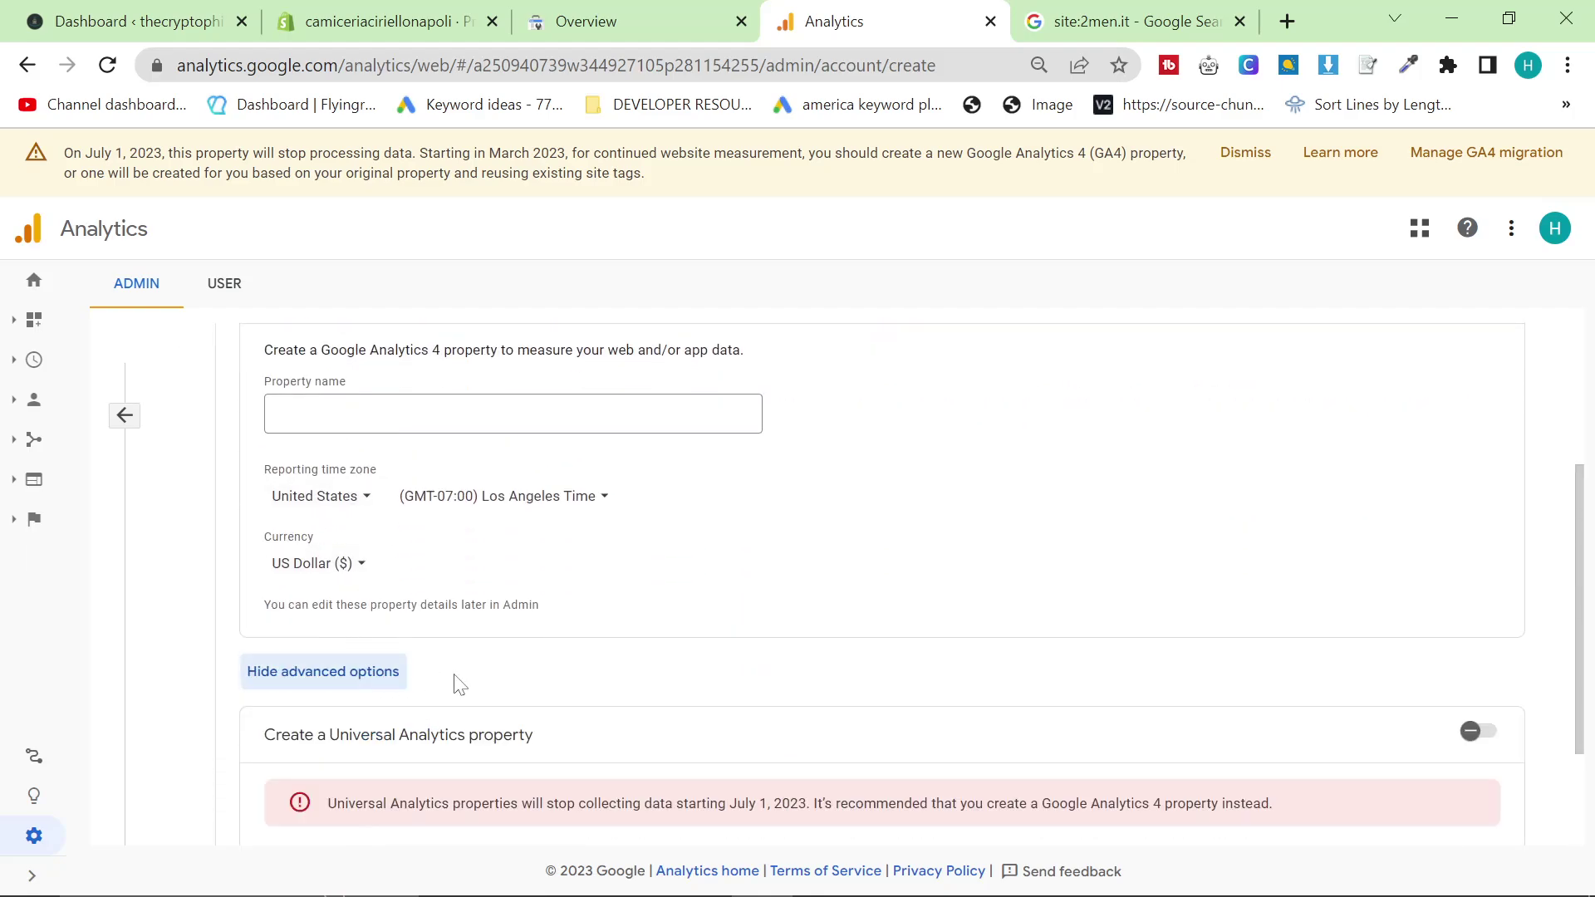
scroll(324, 645, "down", 2)
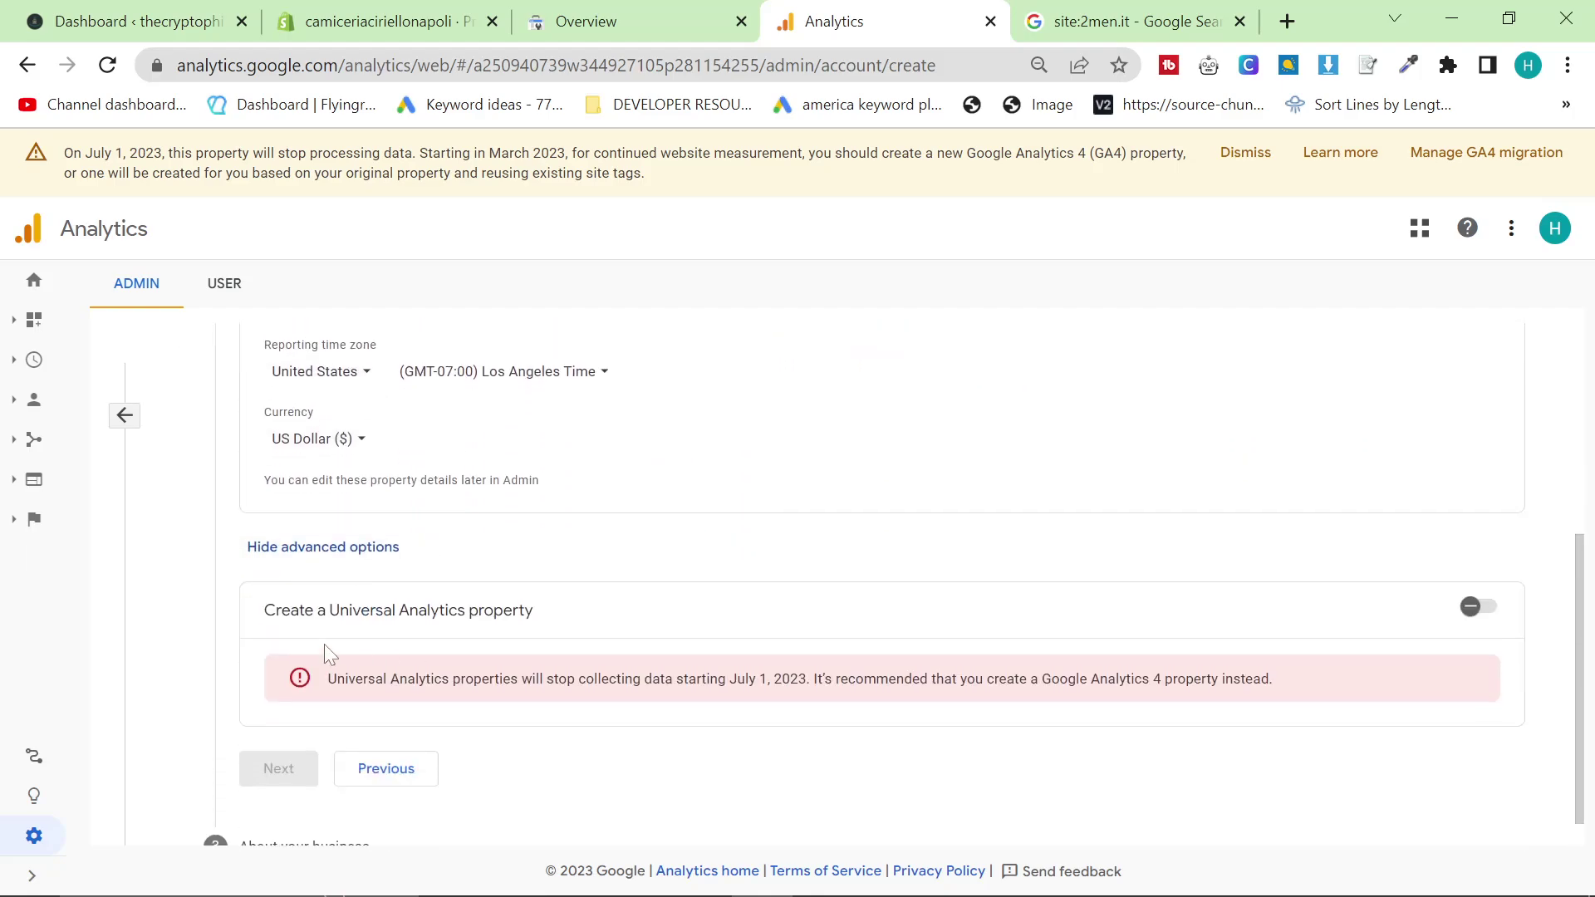
left_click(1484, 606)
scroll(955, 730, "down", 3)
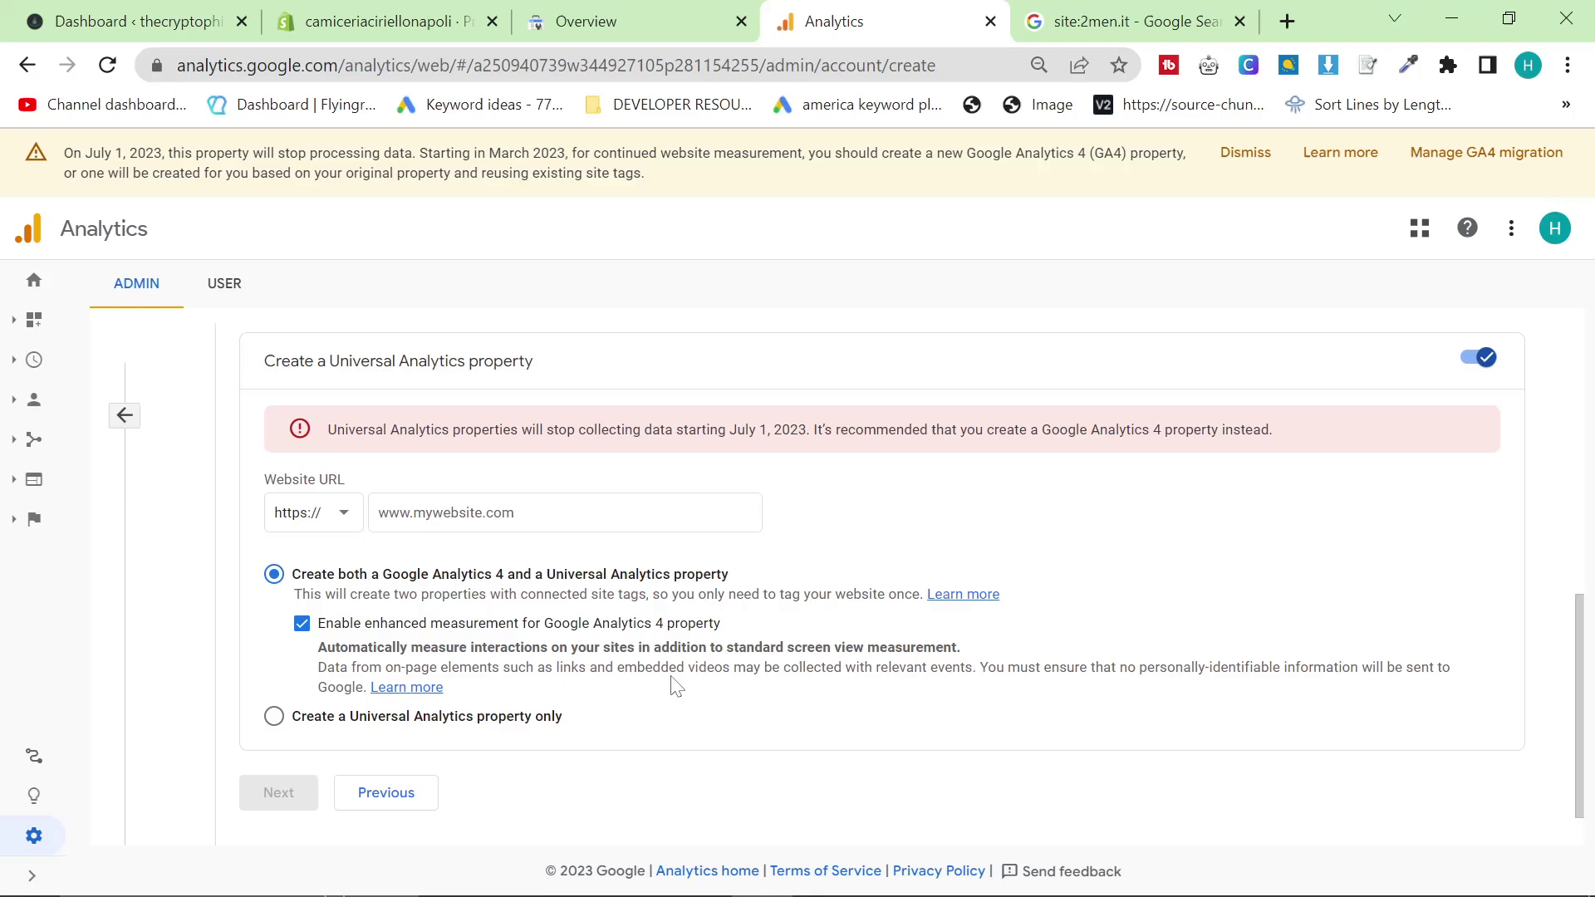
Step: Type and erase text in Shopify's Google Analytics account box, leaving it empty
left_click(382, 23)
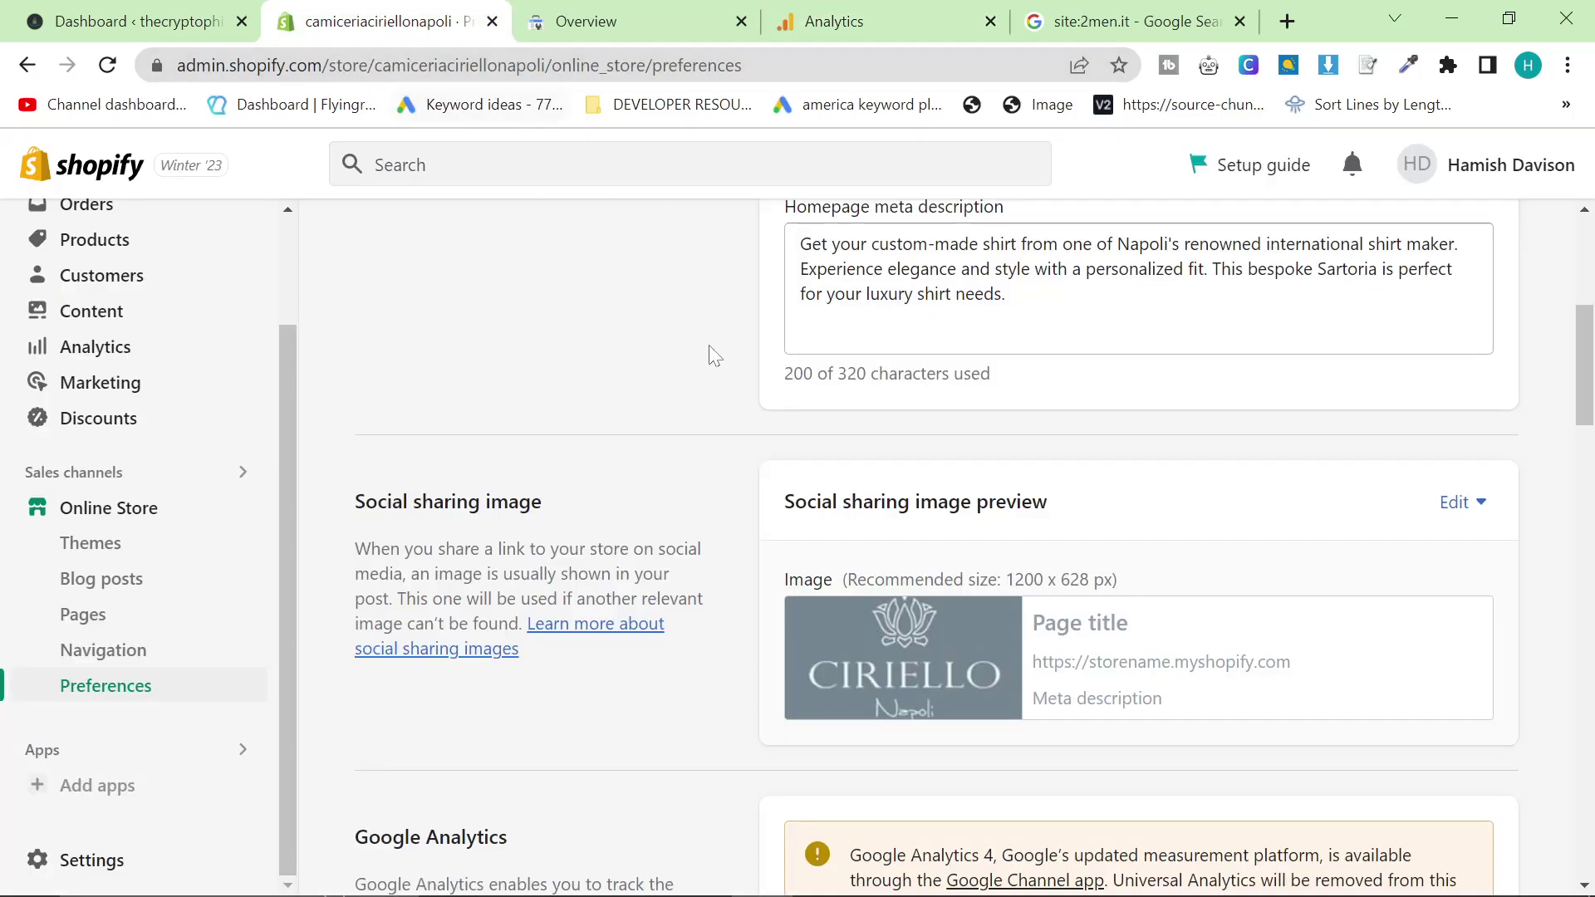
scroll(797, 598, "down", 3)
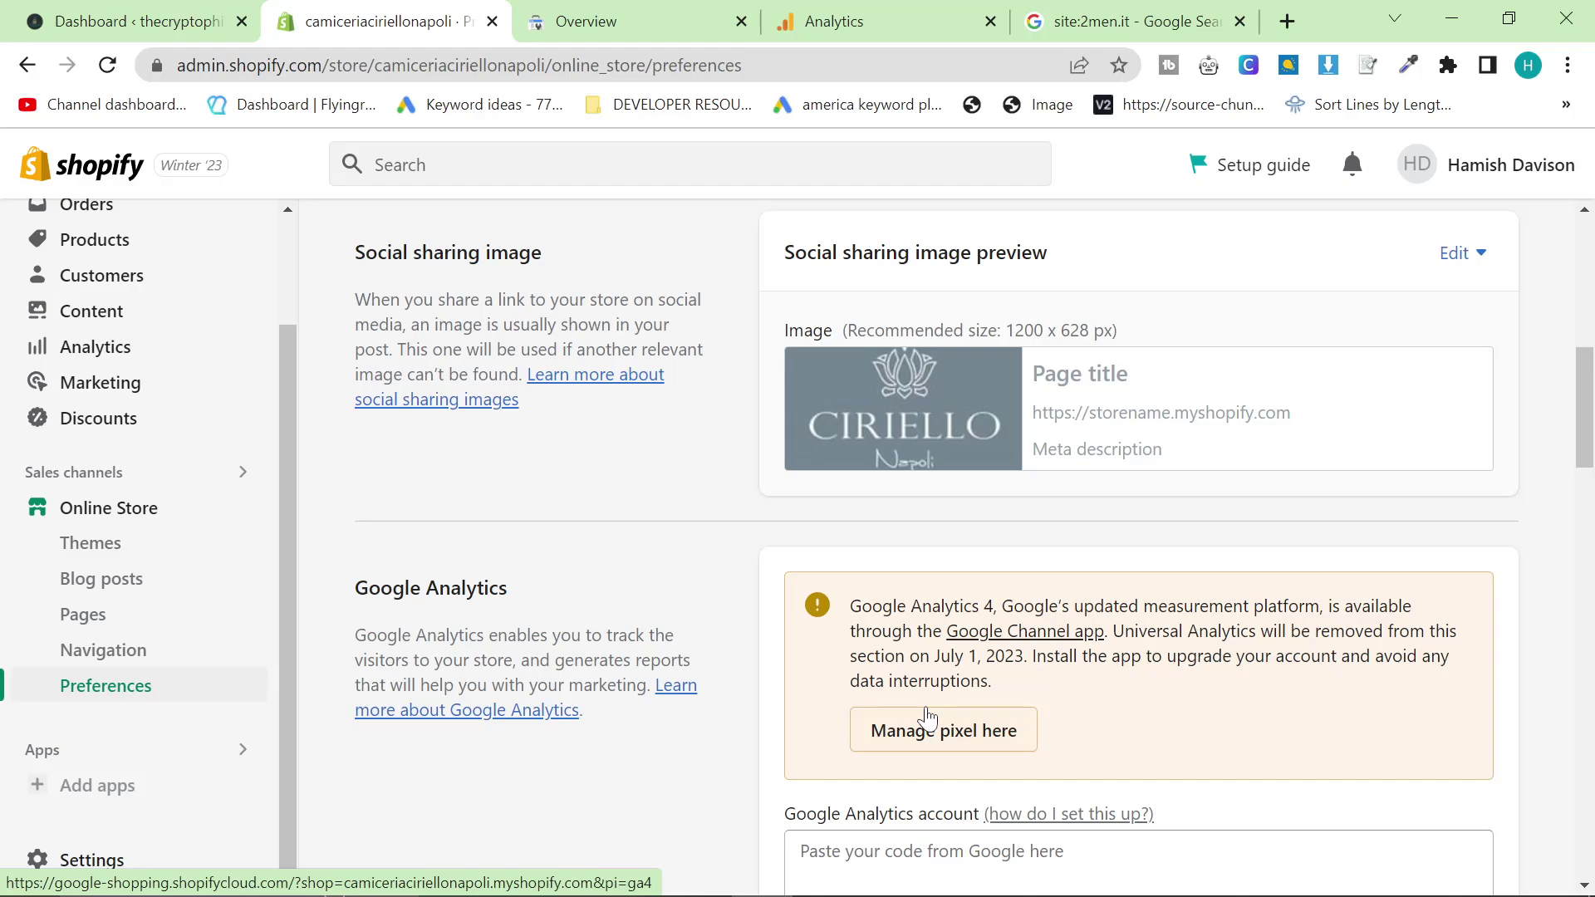
scroll(947, 701, "down", 2)
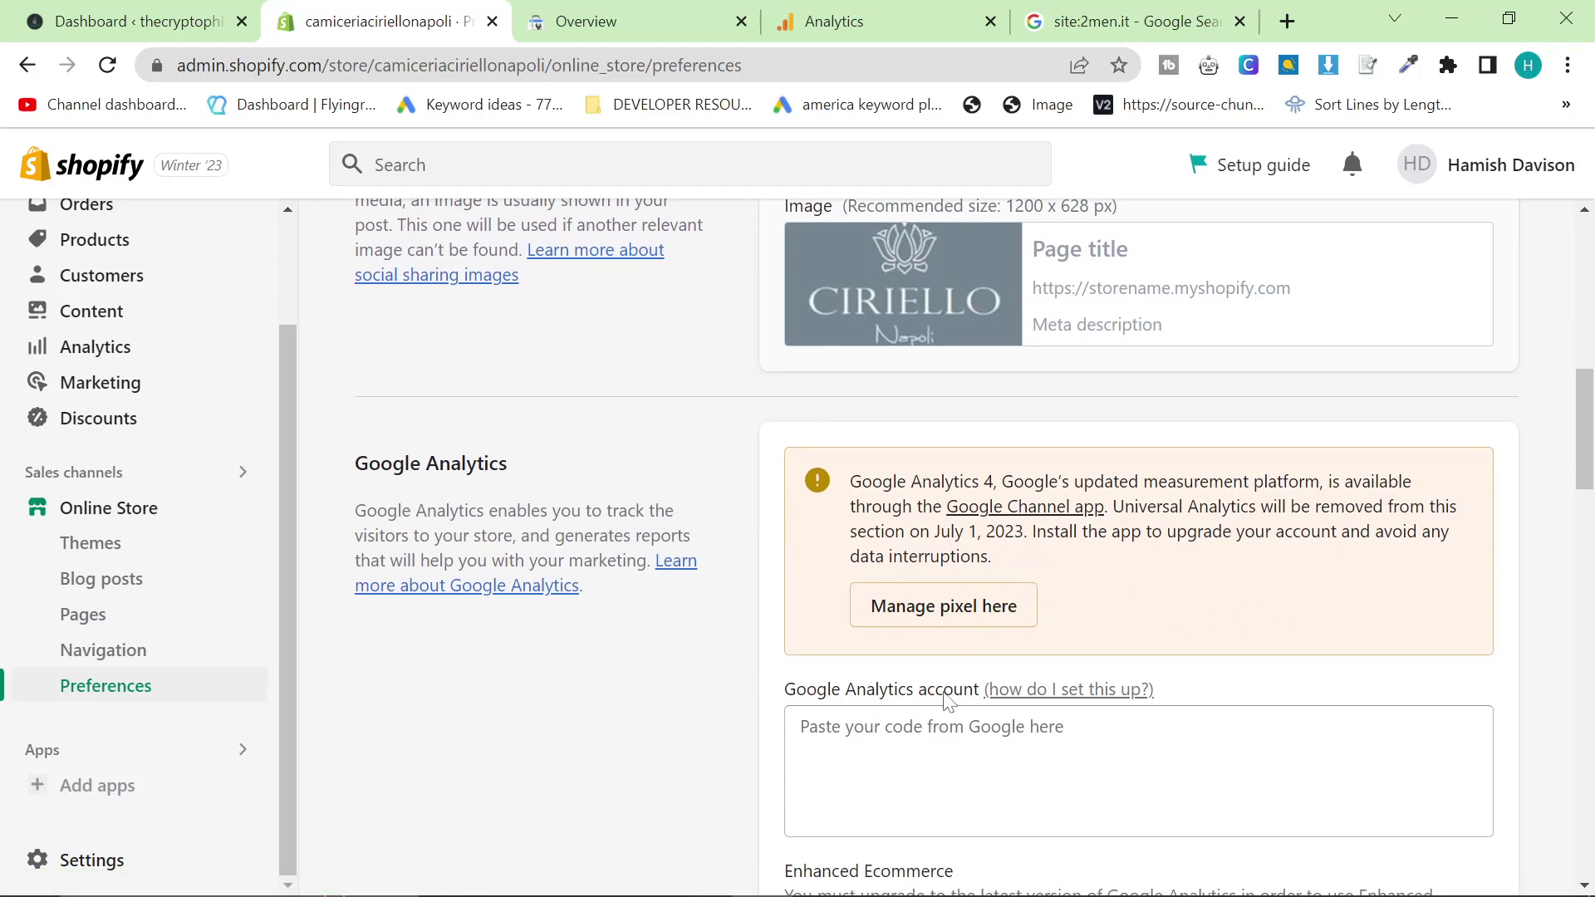
scroll(997, 702, "down", 2)
left_click(805, 605)
type("a")
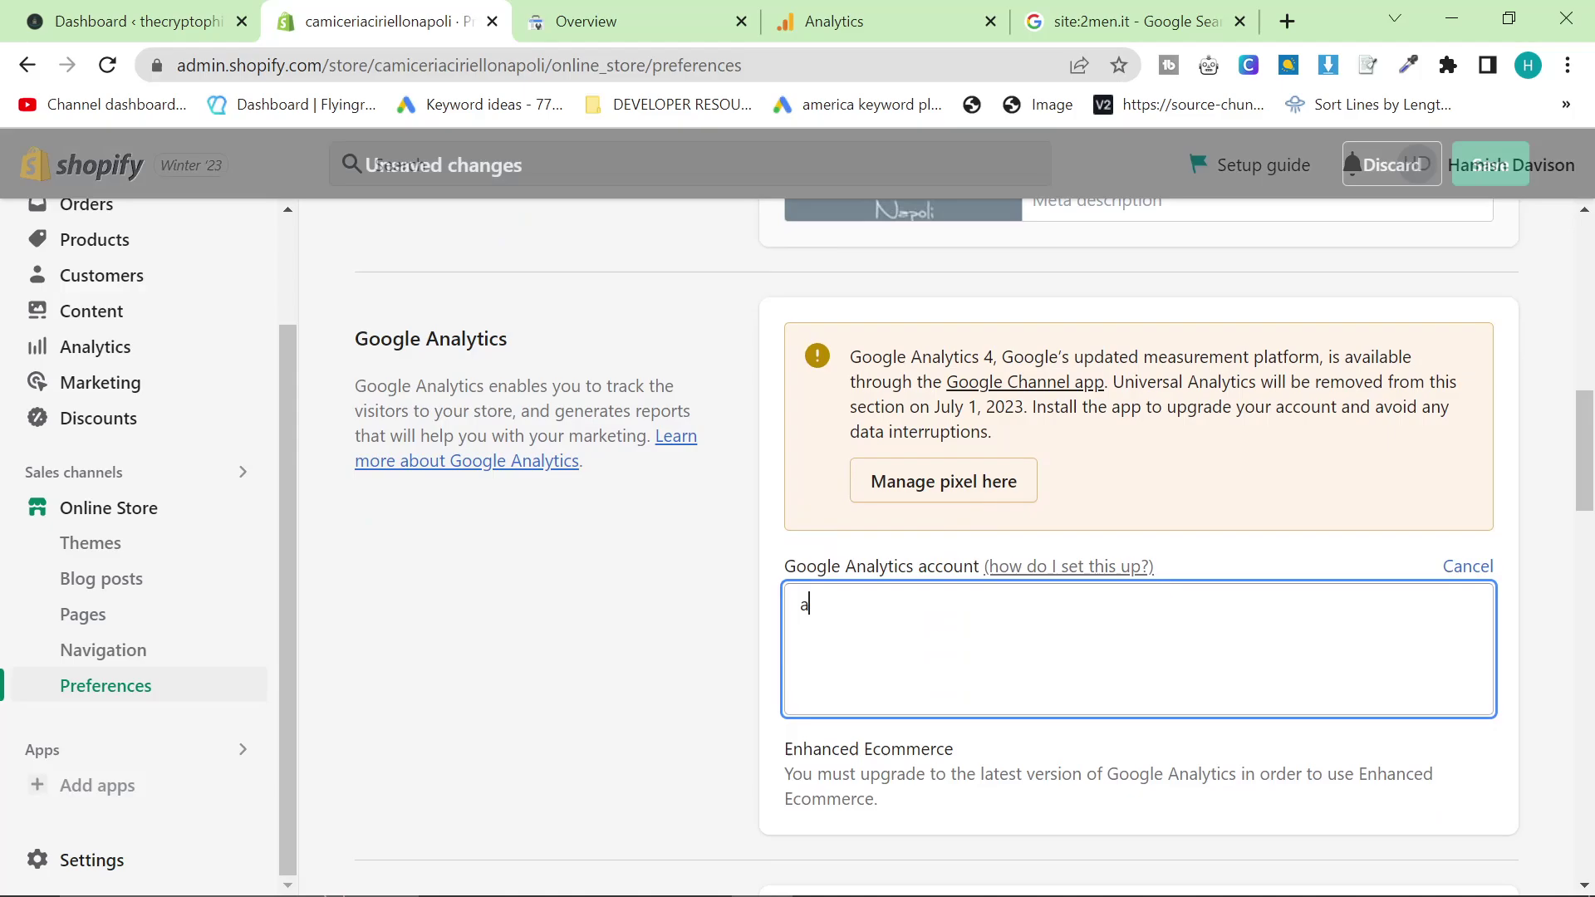
type("i")
key("BackSpace")
key("BackSpace")
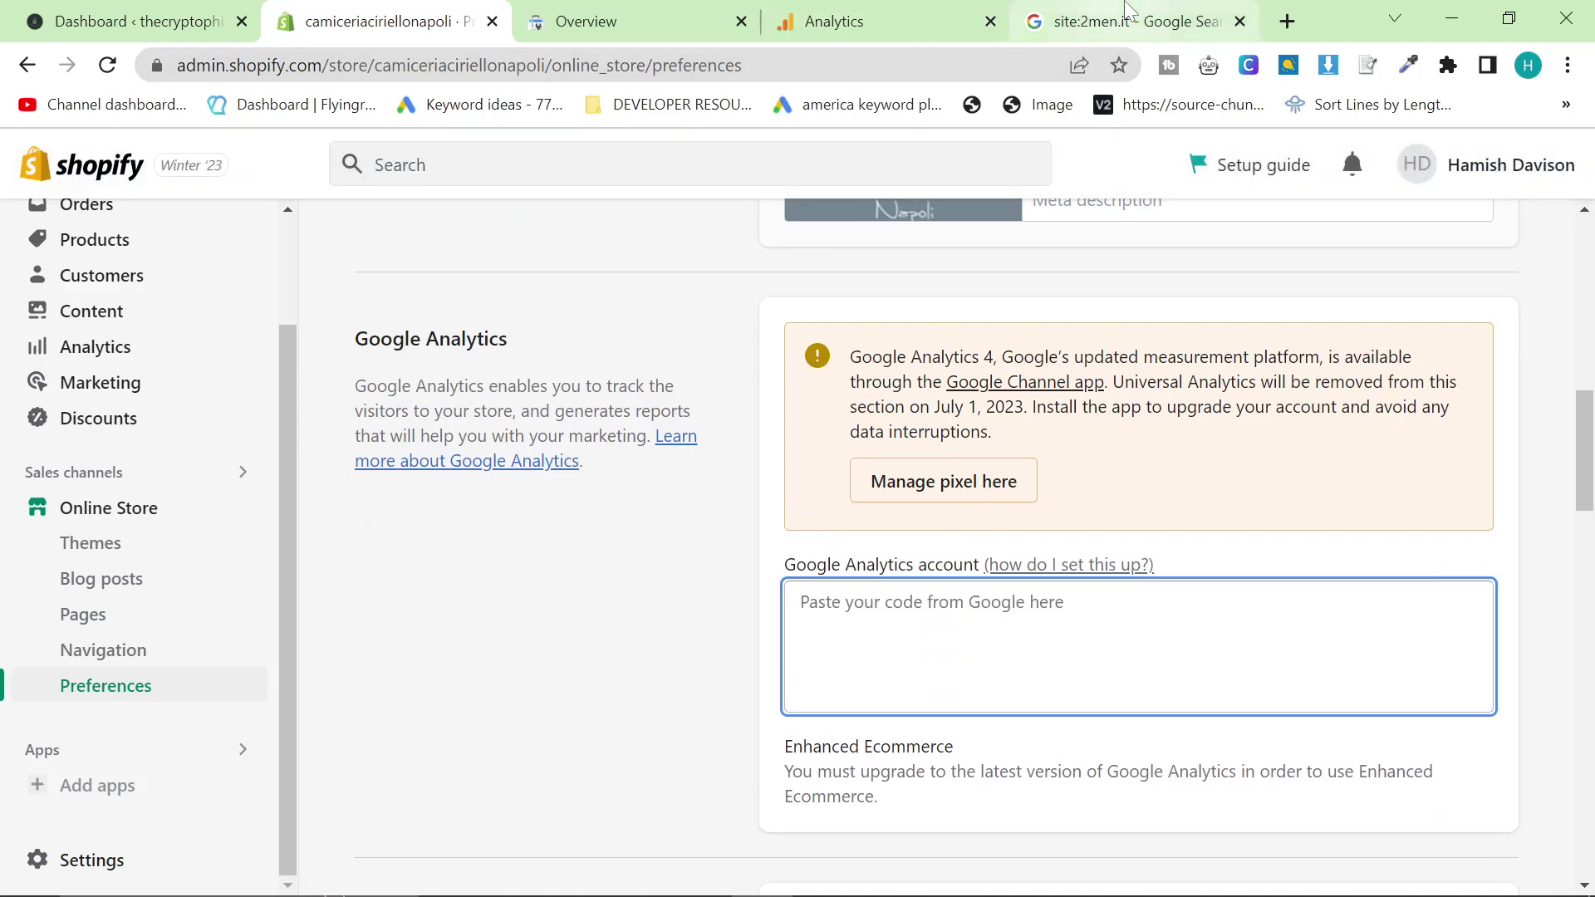
left_click(1129, 21)
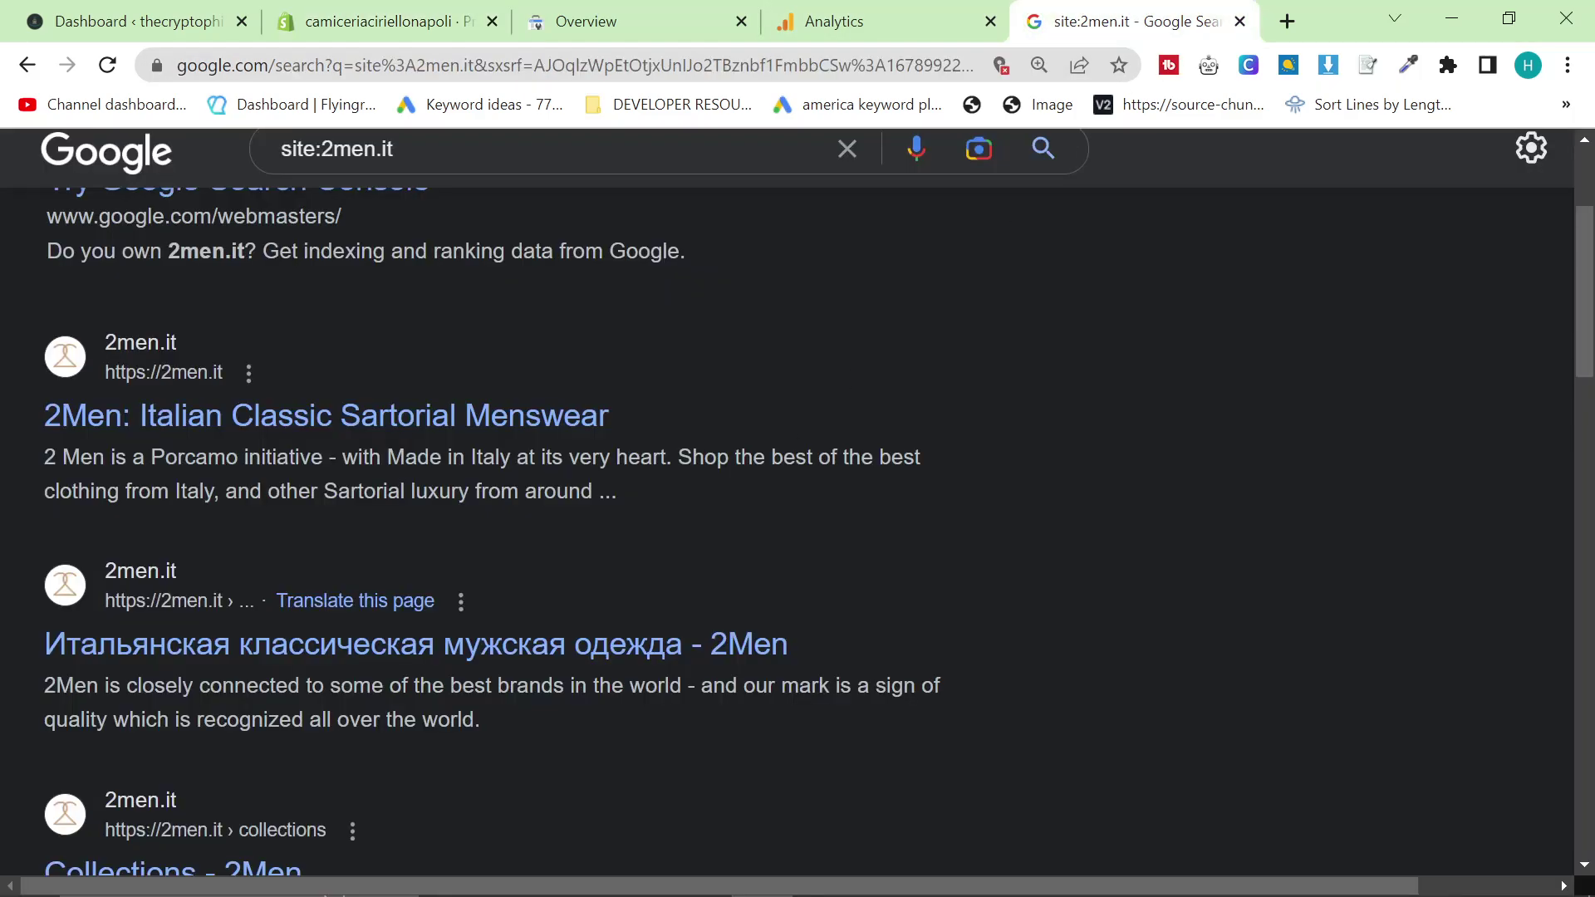
left_click(831, 21)
Step: Enter website URL test.com and property name 'test' for the new property
scroll(893, 596, "down", 1)
left_click(565, 452)
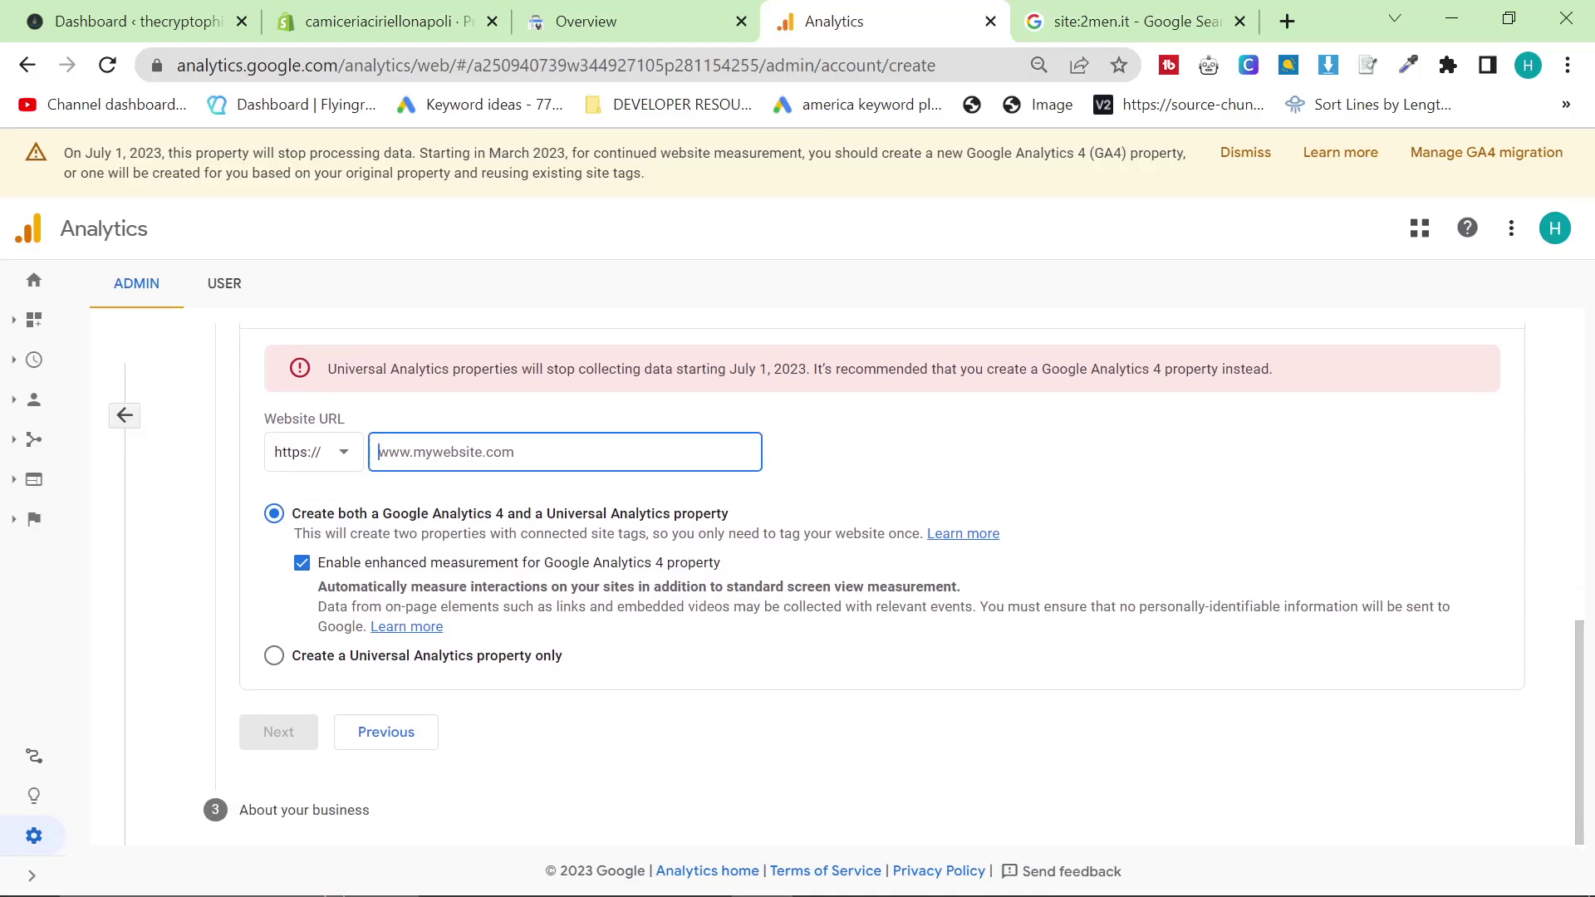
type("test.com")
left_click(507, 747)
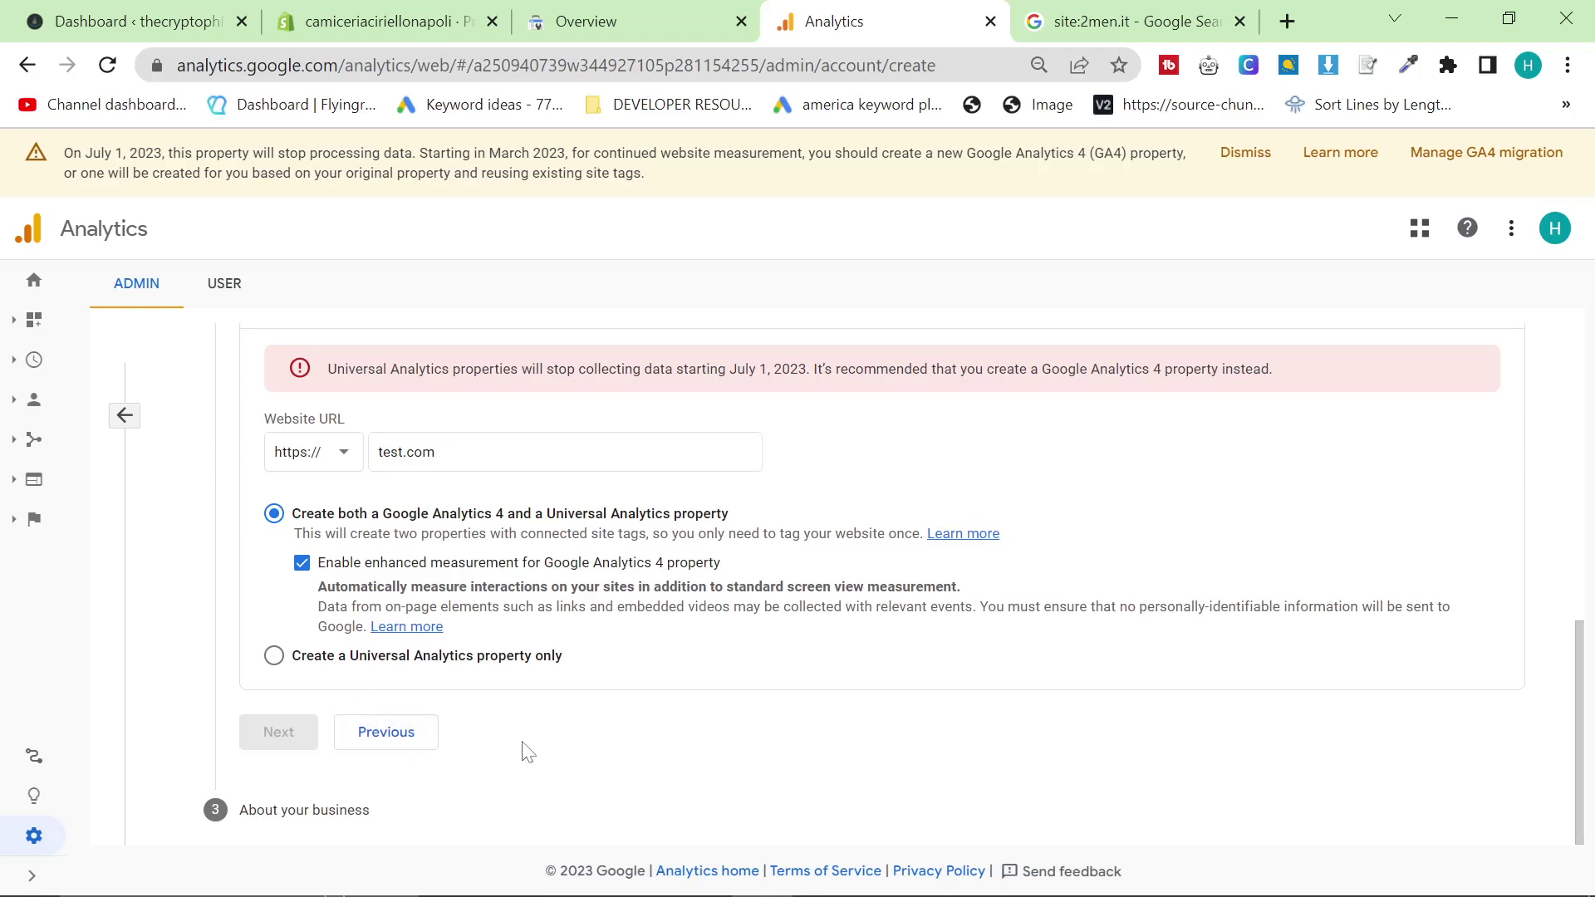
scroll(528, 735, "up", 1)
scroll(532, 727, "up", 5)
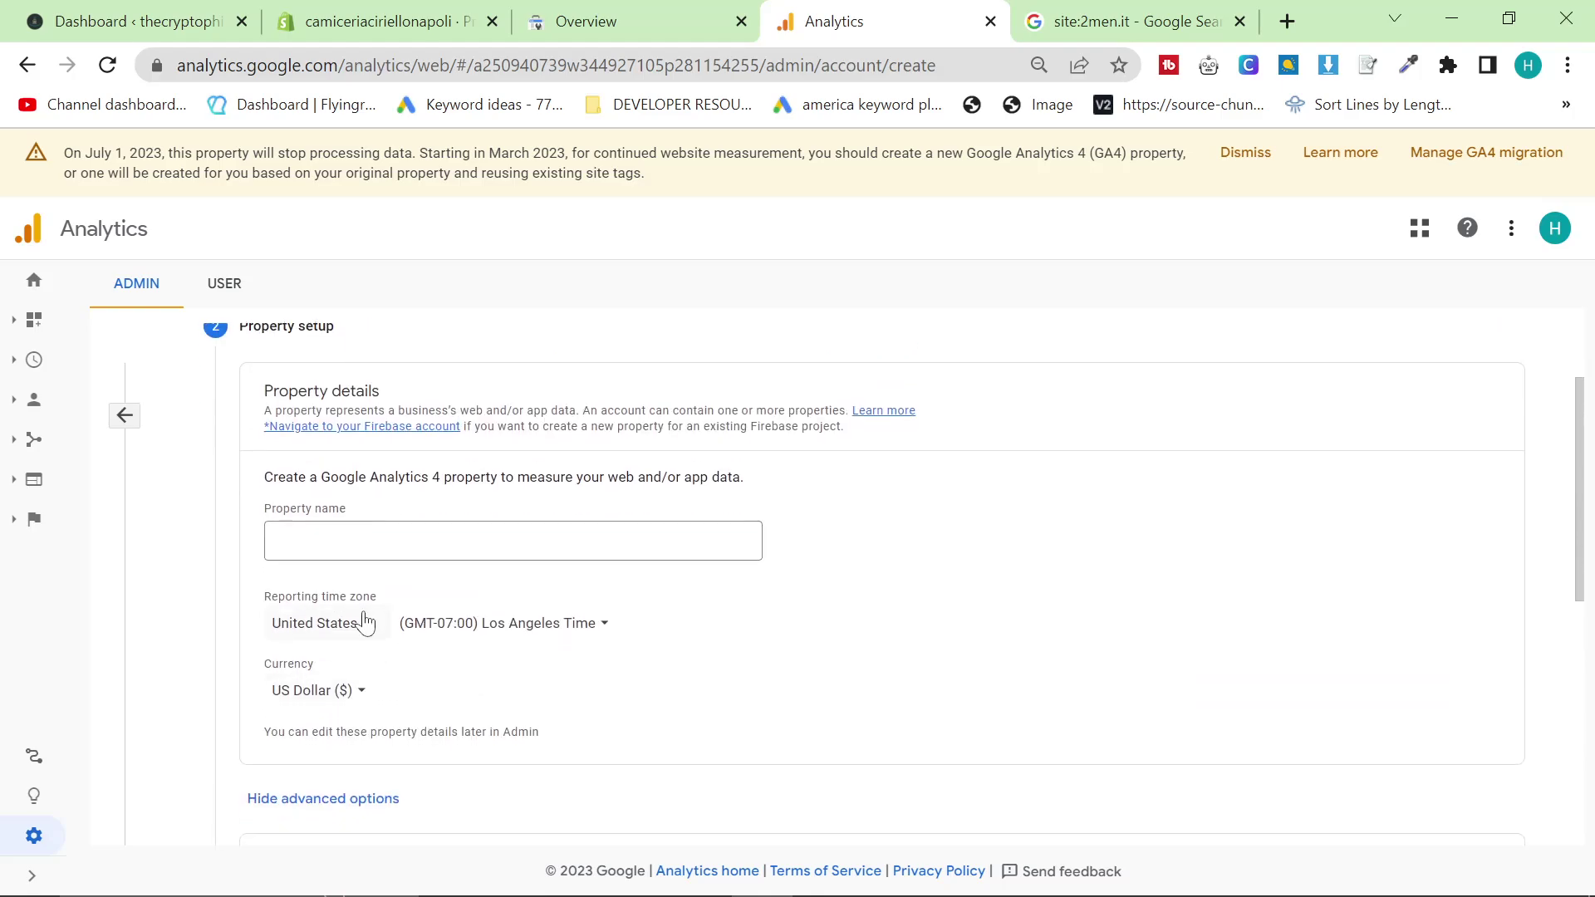
left_click(373, 544)
type("test")
scroll(775, 598, "down", 5)
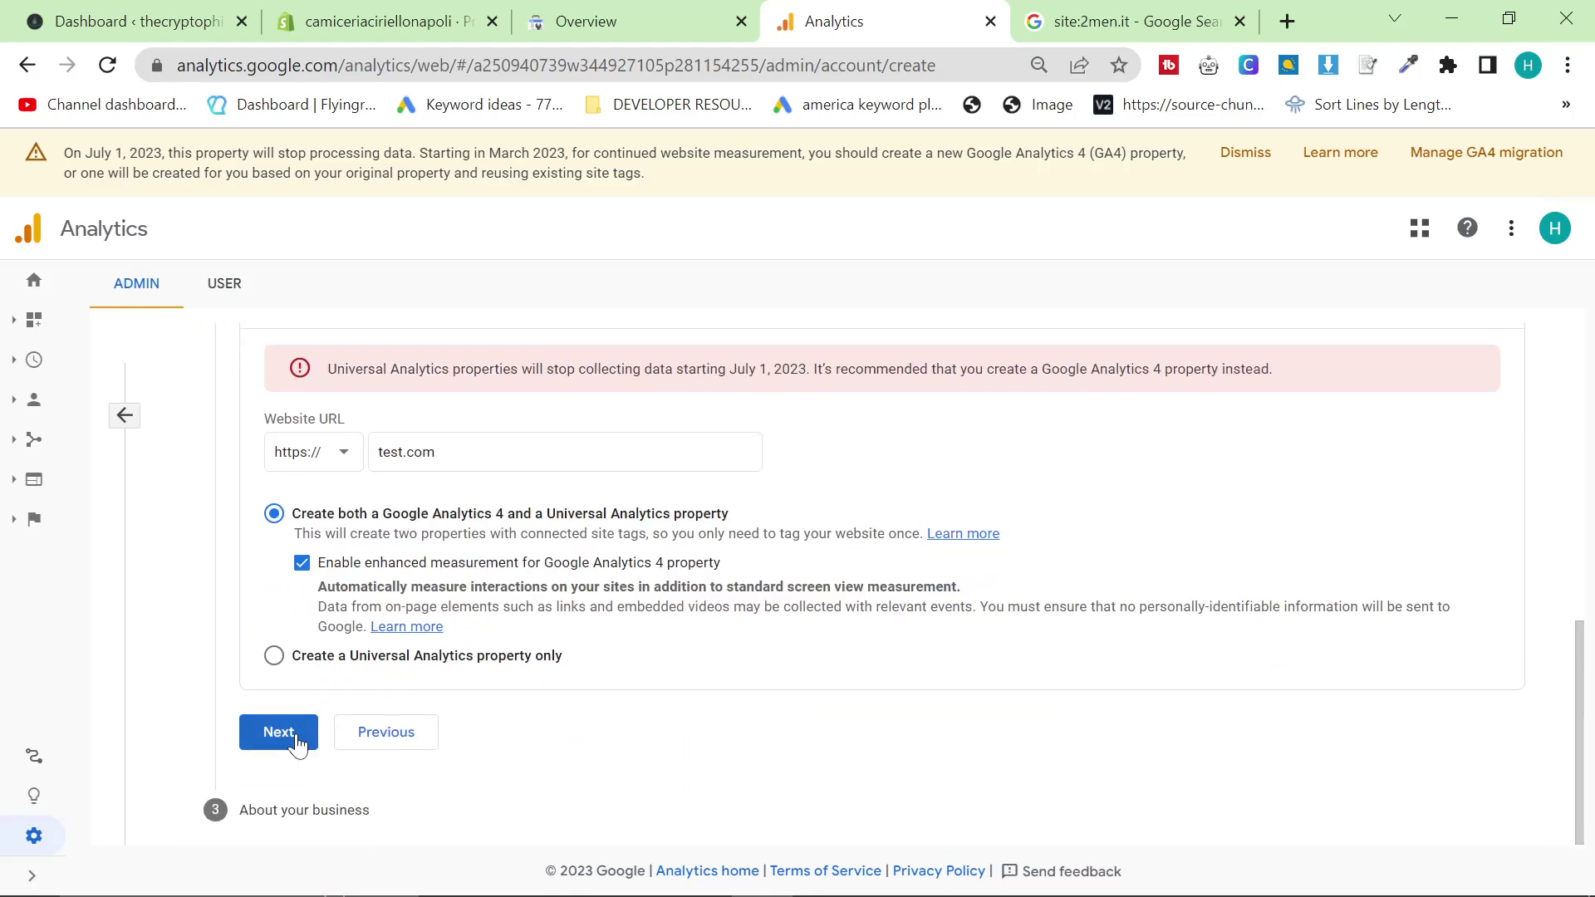
left_click(274, 735)
Step: Create the account, accept the GDPR and Analytics terms, and close the stream panels
scroll(419, 747, "down", 4)
scroll(359, 581, "up", 2)
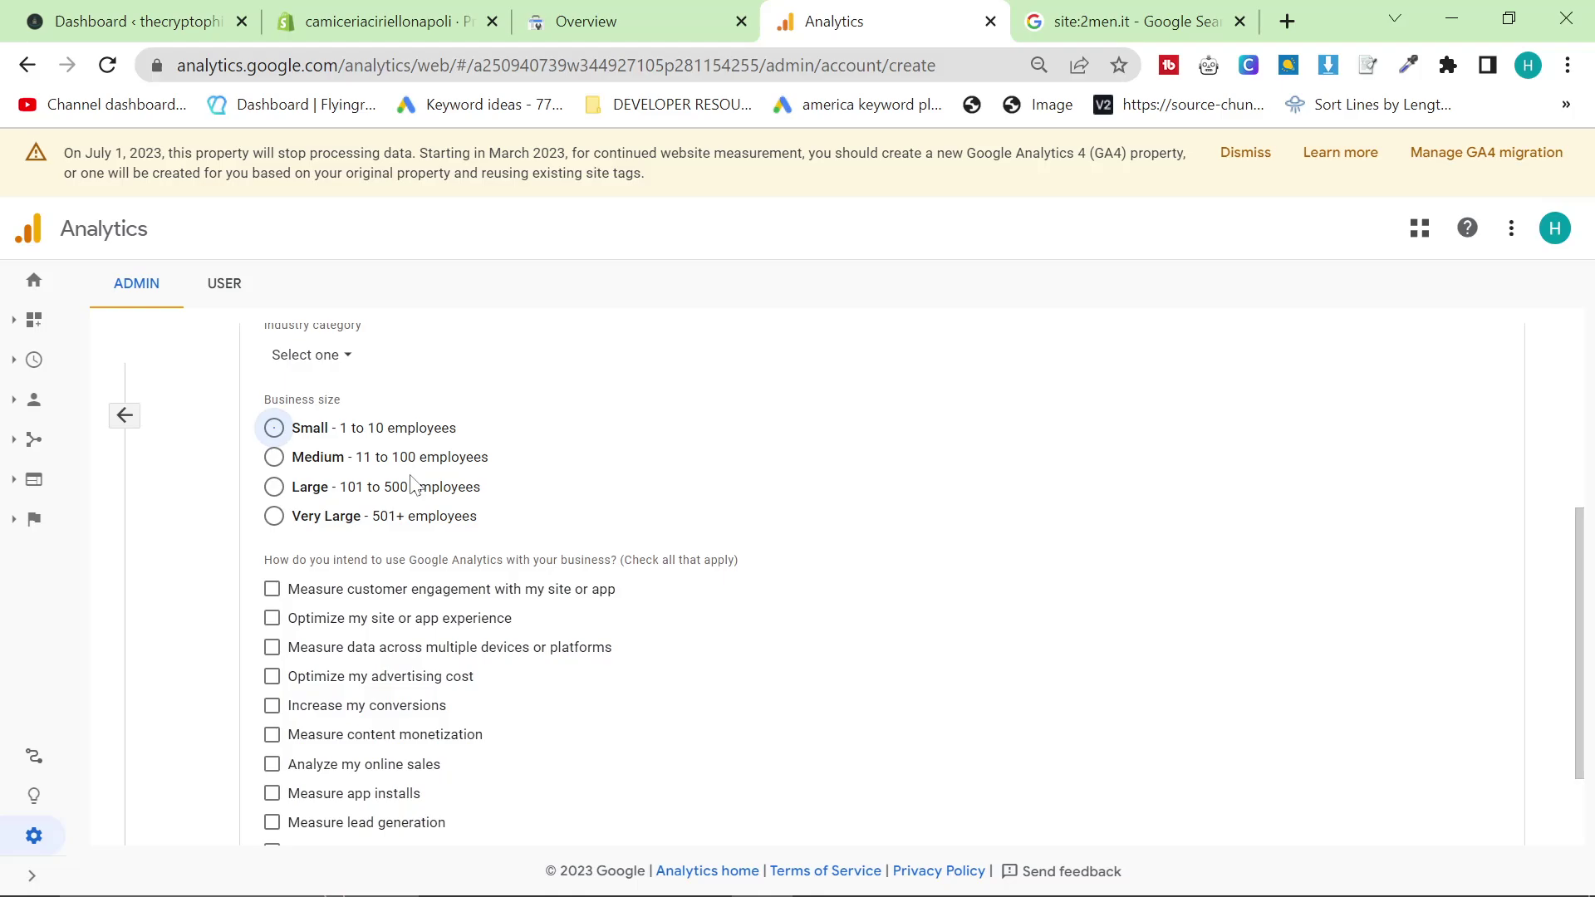
scroll(407, 715, "down", 2)
left_click(285, 803)
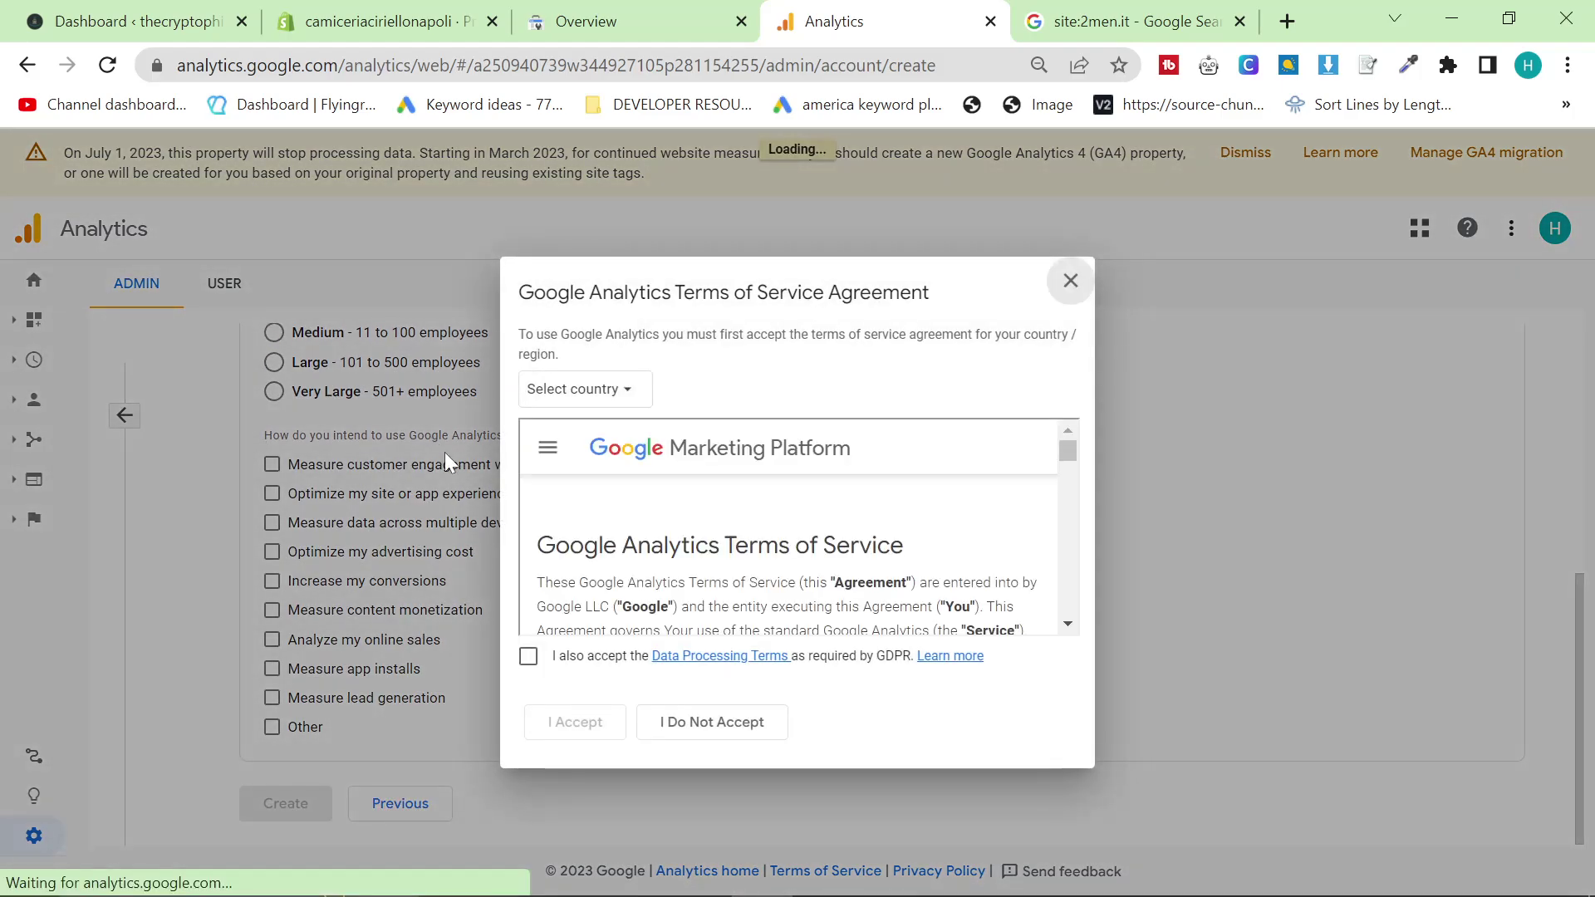
left_click(528, 656)
left_click(575, 721)
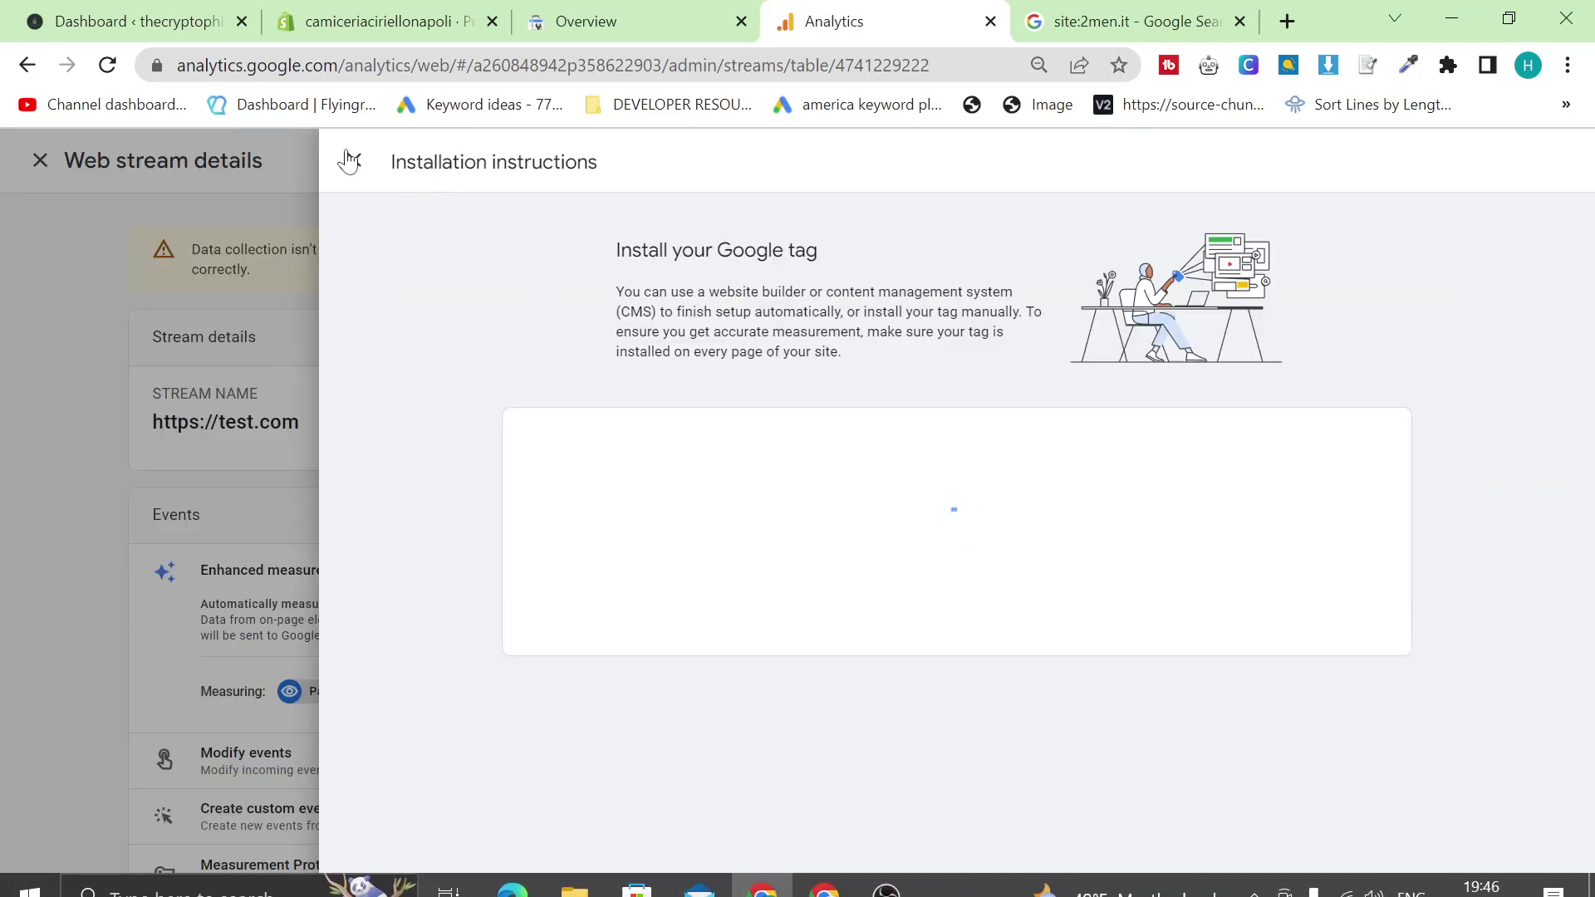
left_click(354, 160)
left_click(254, 160)
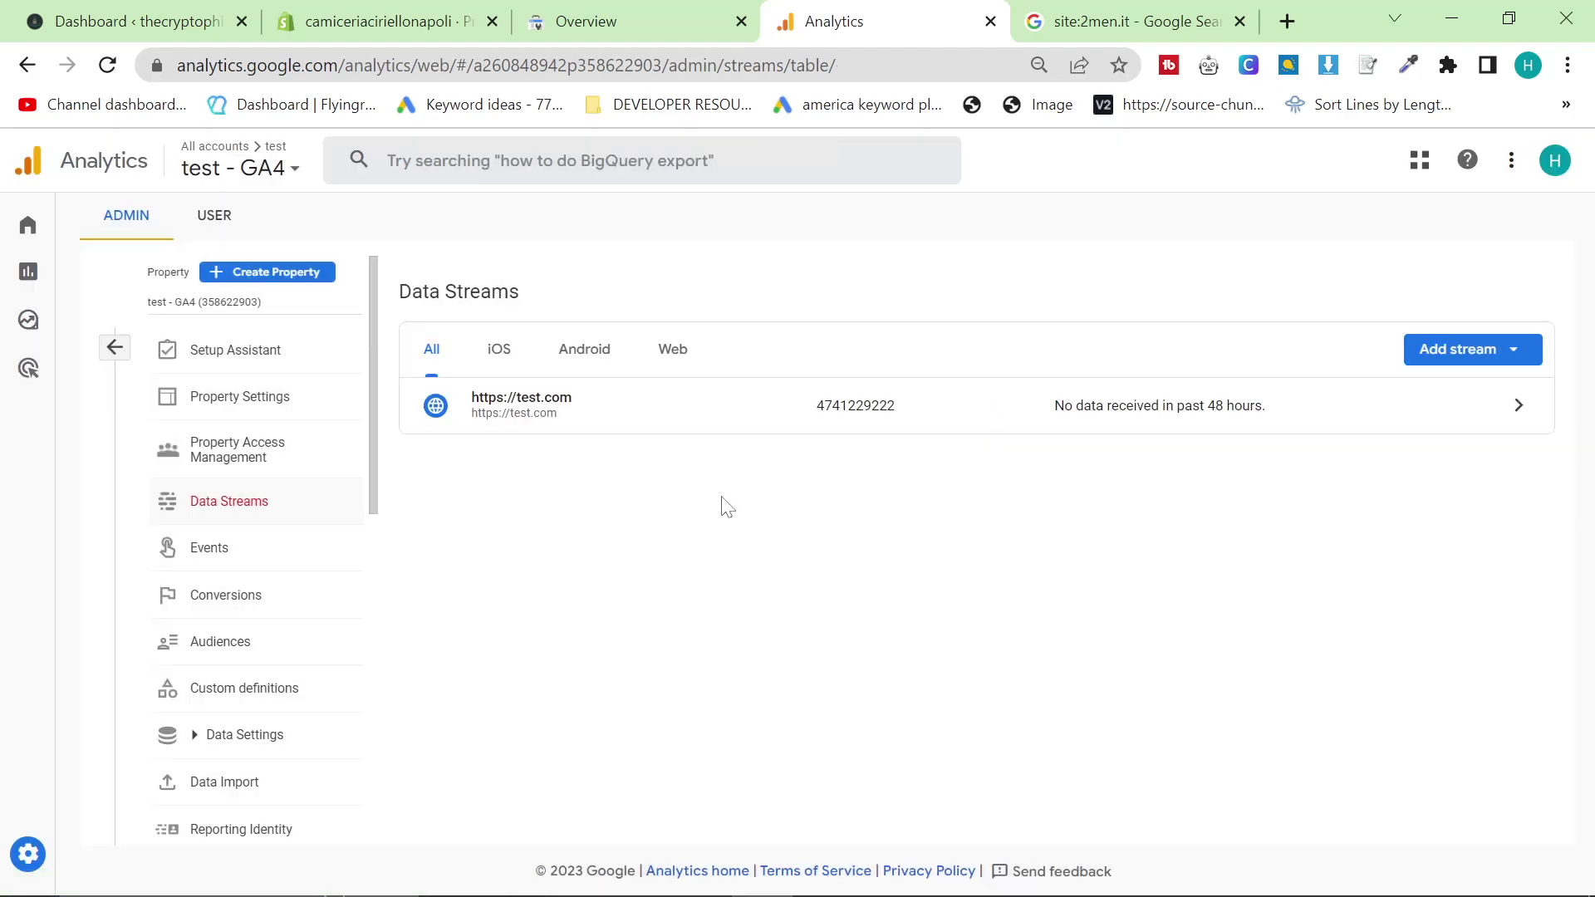
key("ctrl+2")
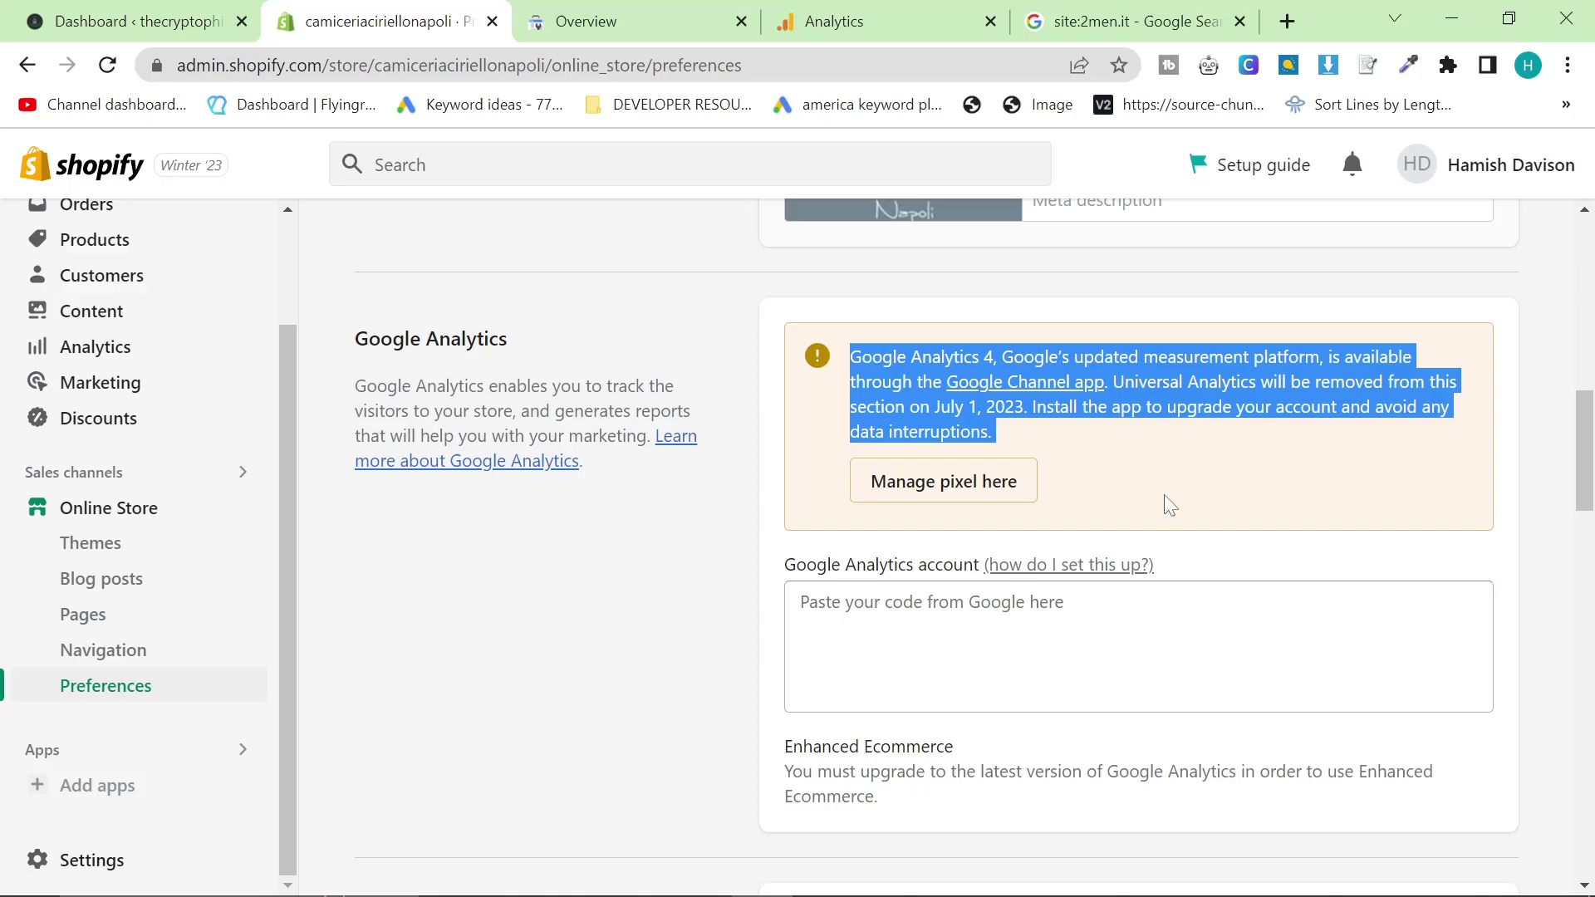
Step: Copy the web stream's measurement ID into Shopify's Google Analytics account field and save
left_click(1164, 496)
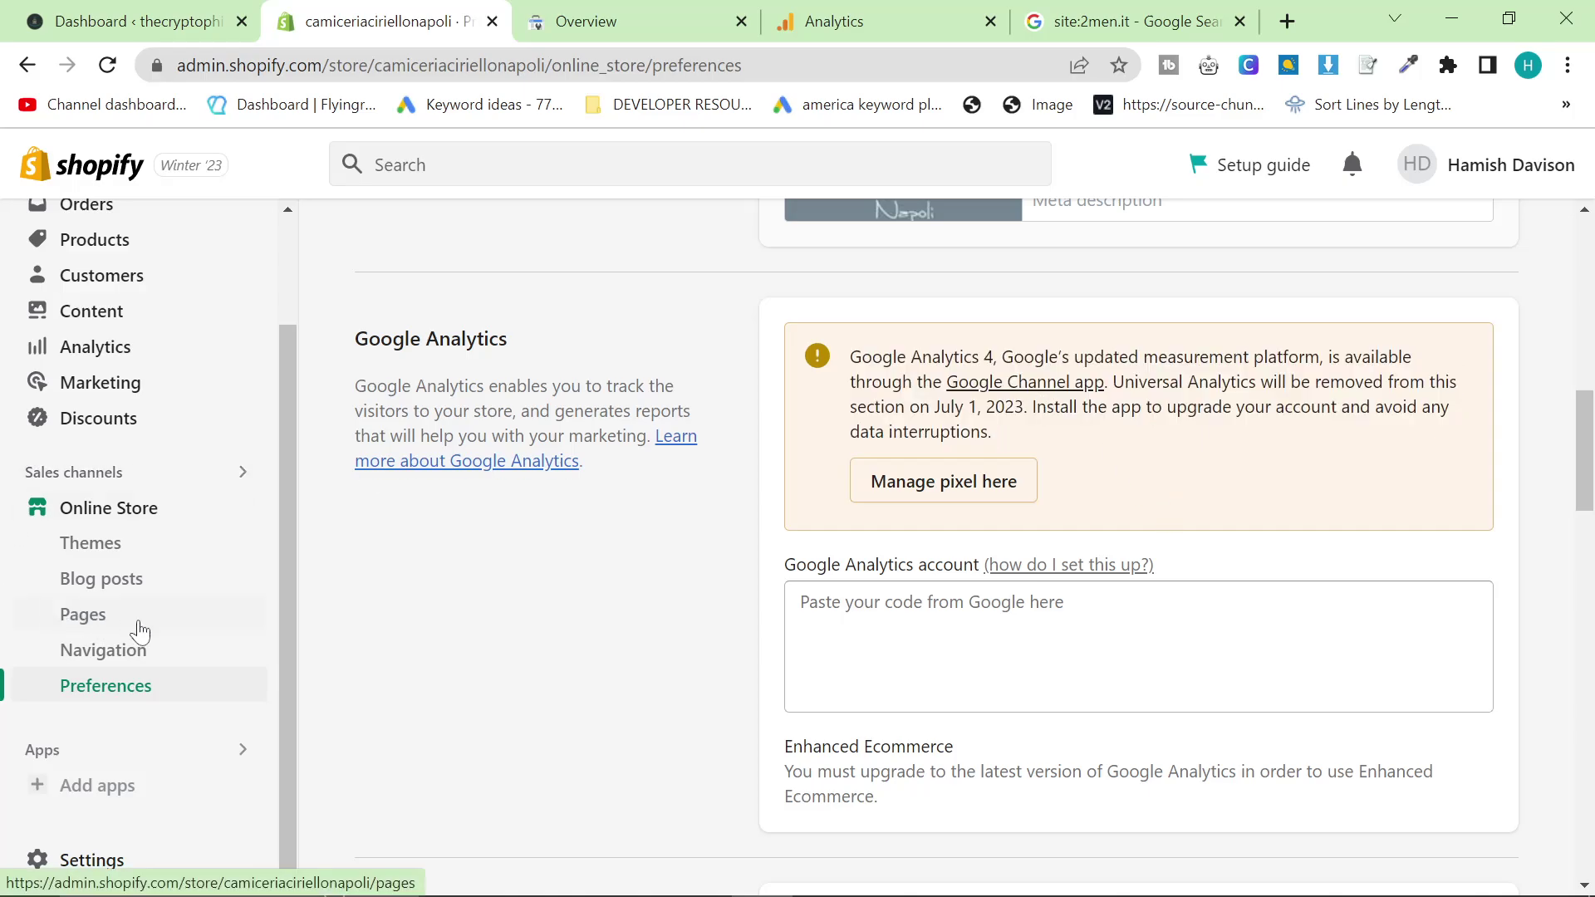
left_click(1048, 384)
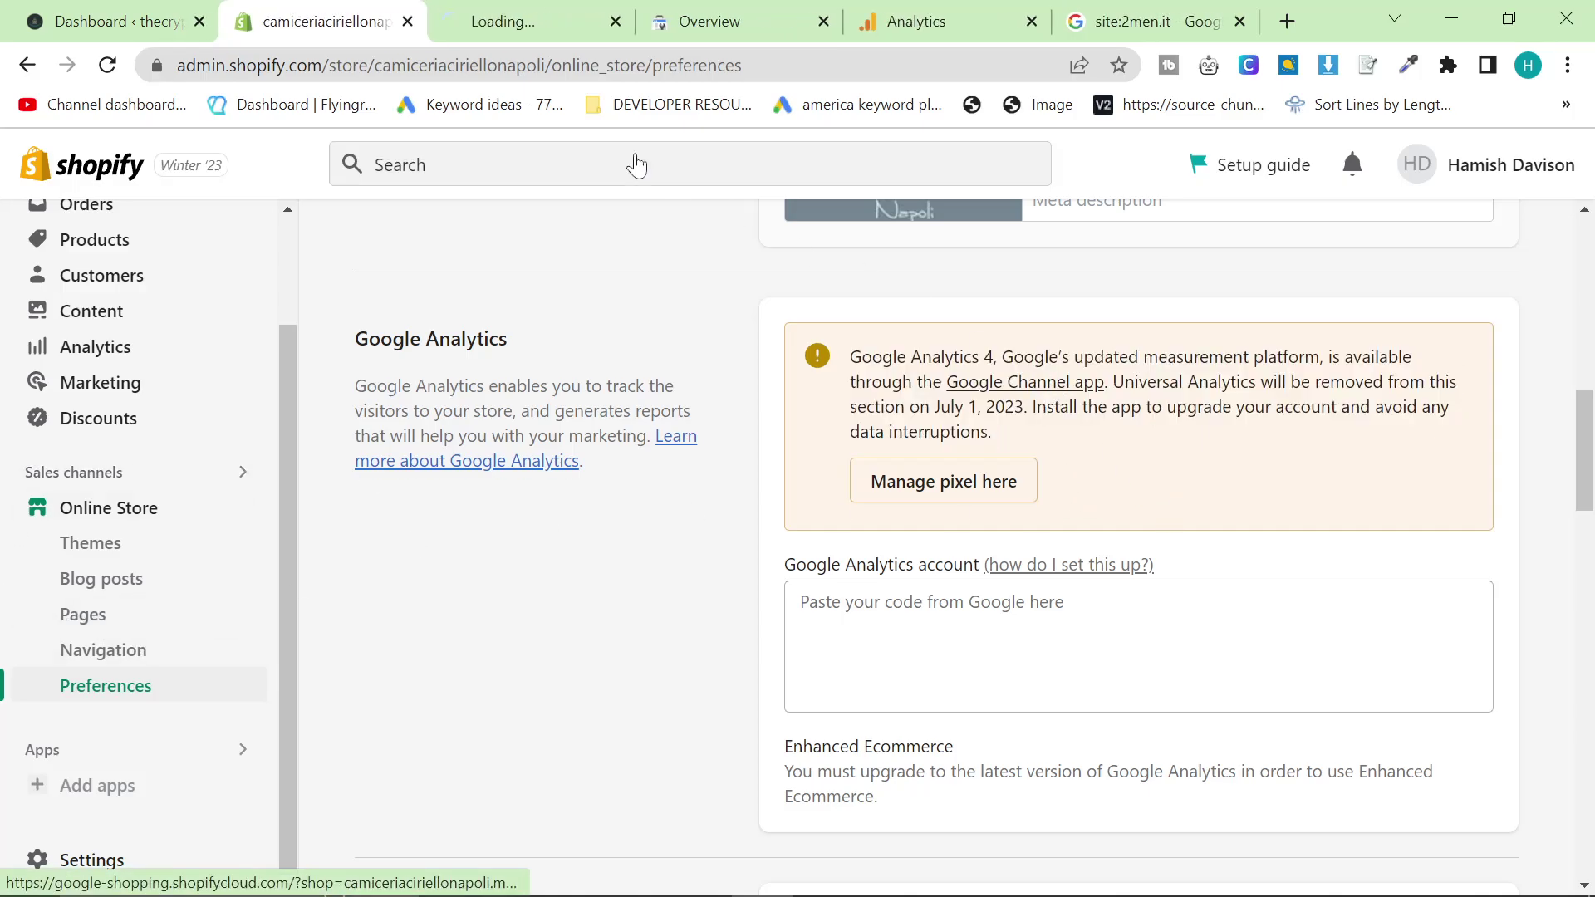
left_click(908, 20)
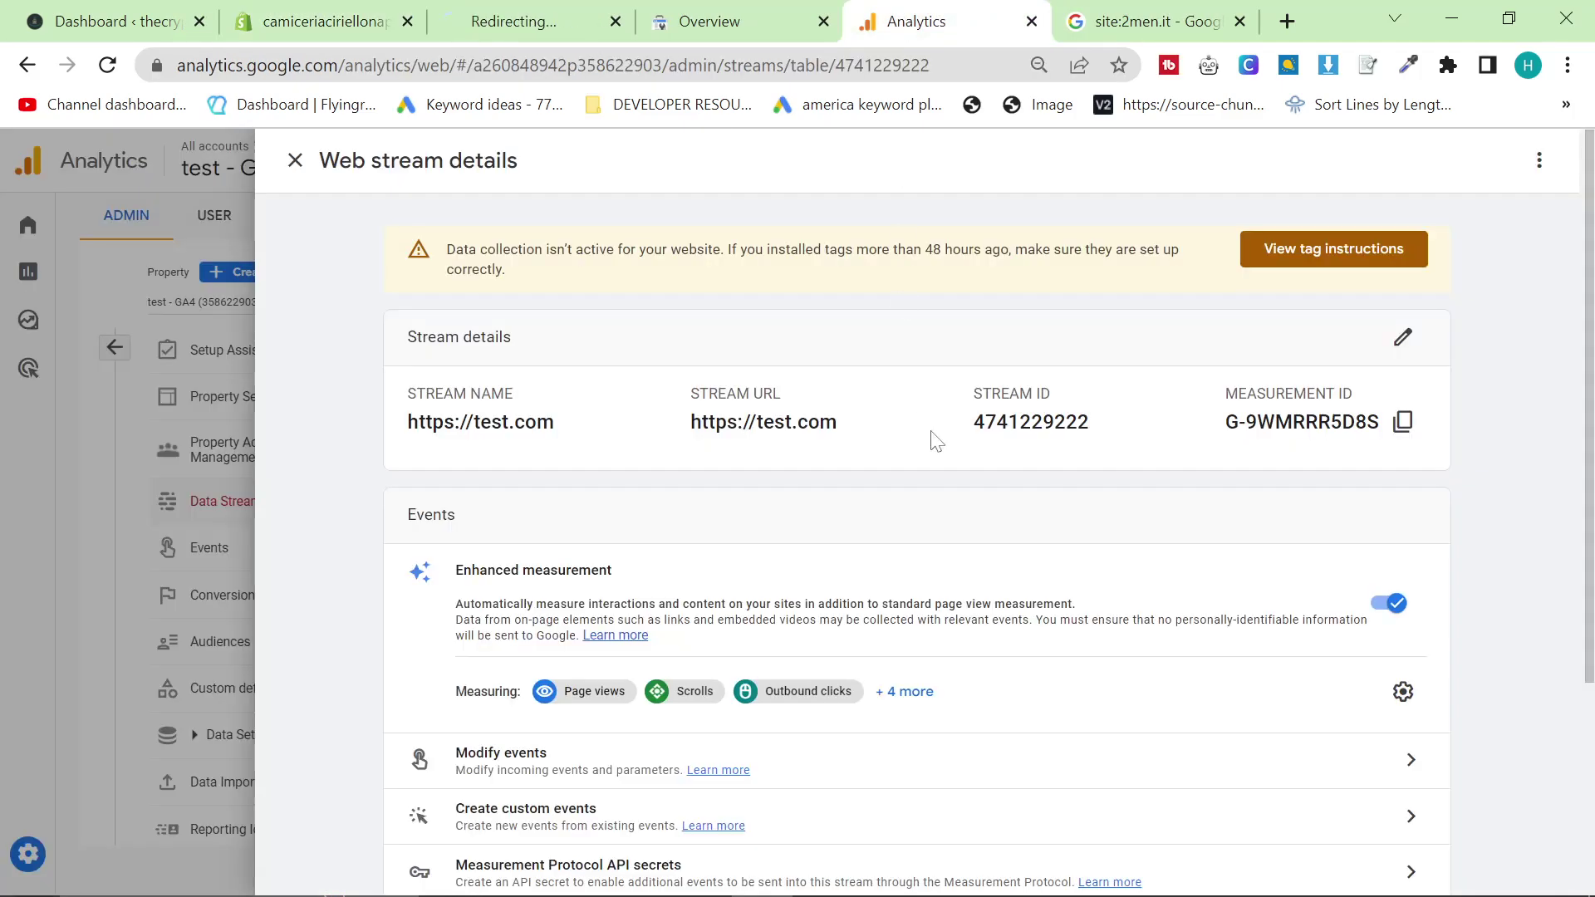
left_click(1401, 423)
left_click(324, 21)
key("ctrl+v")
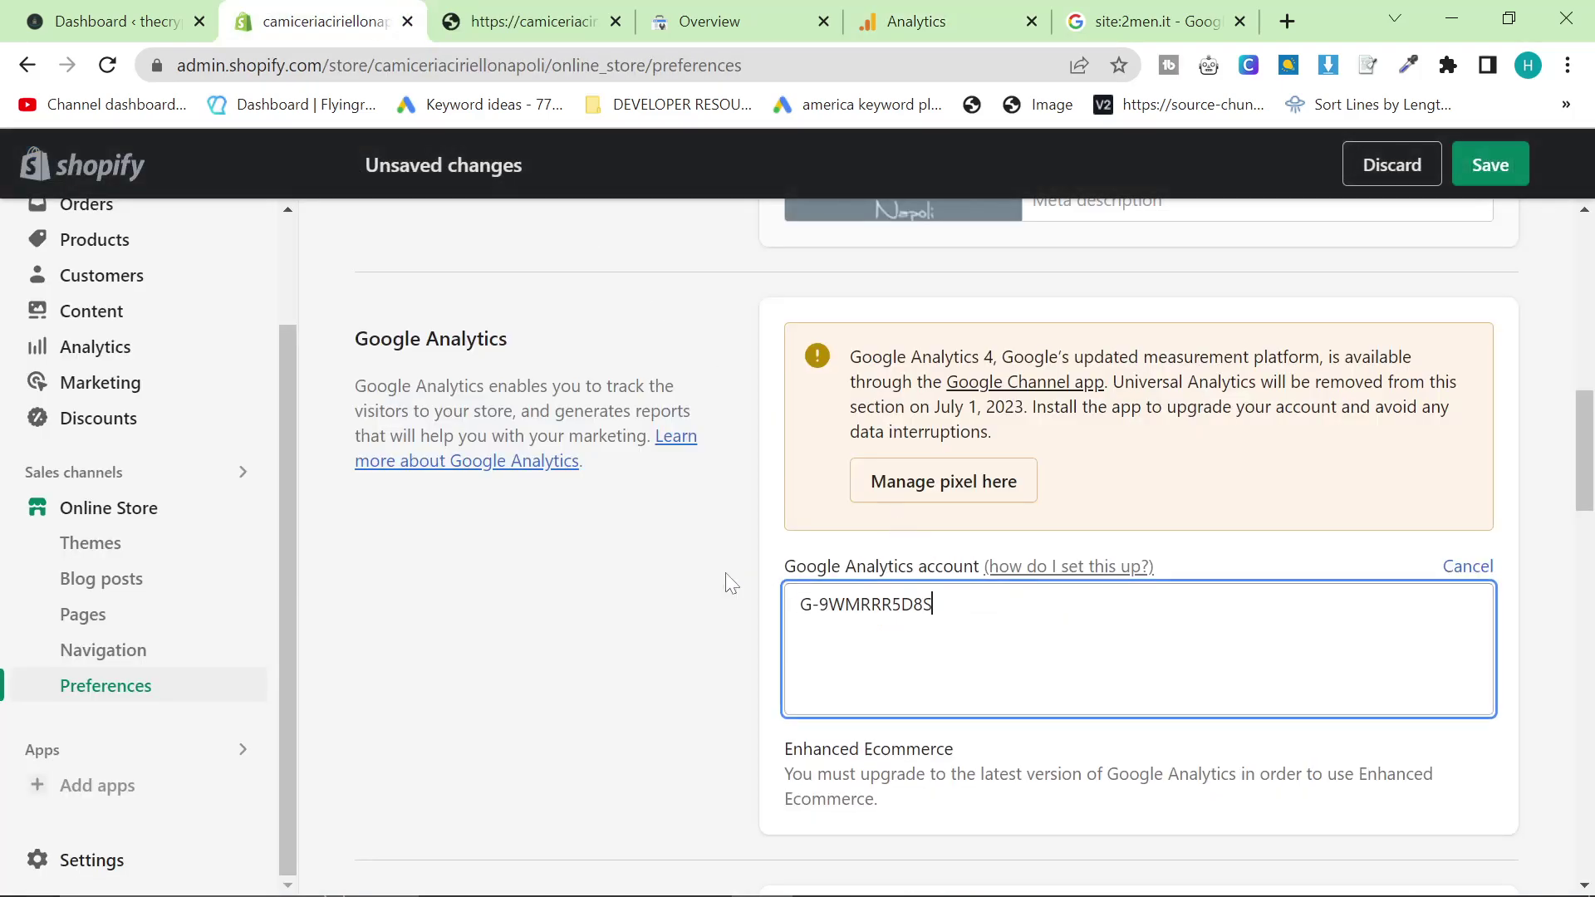
left_click(1478, 167)
left_click(984, 21)
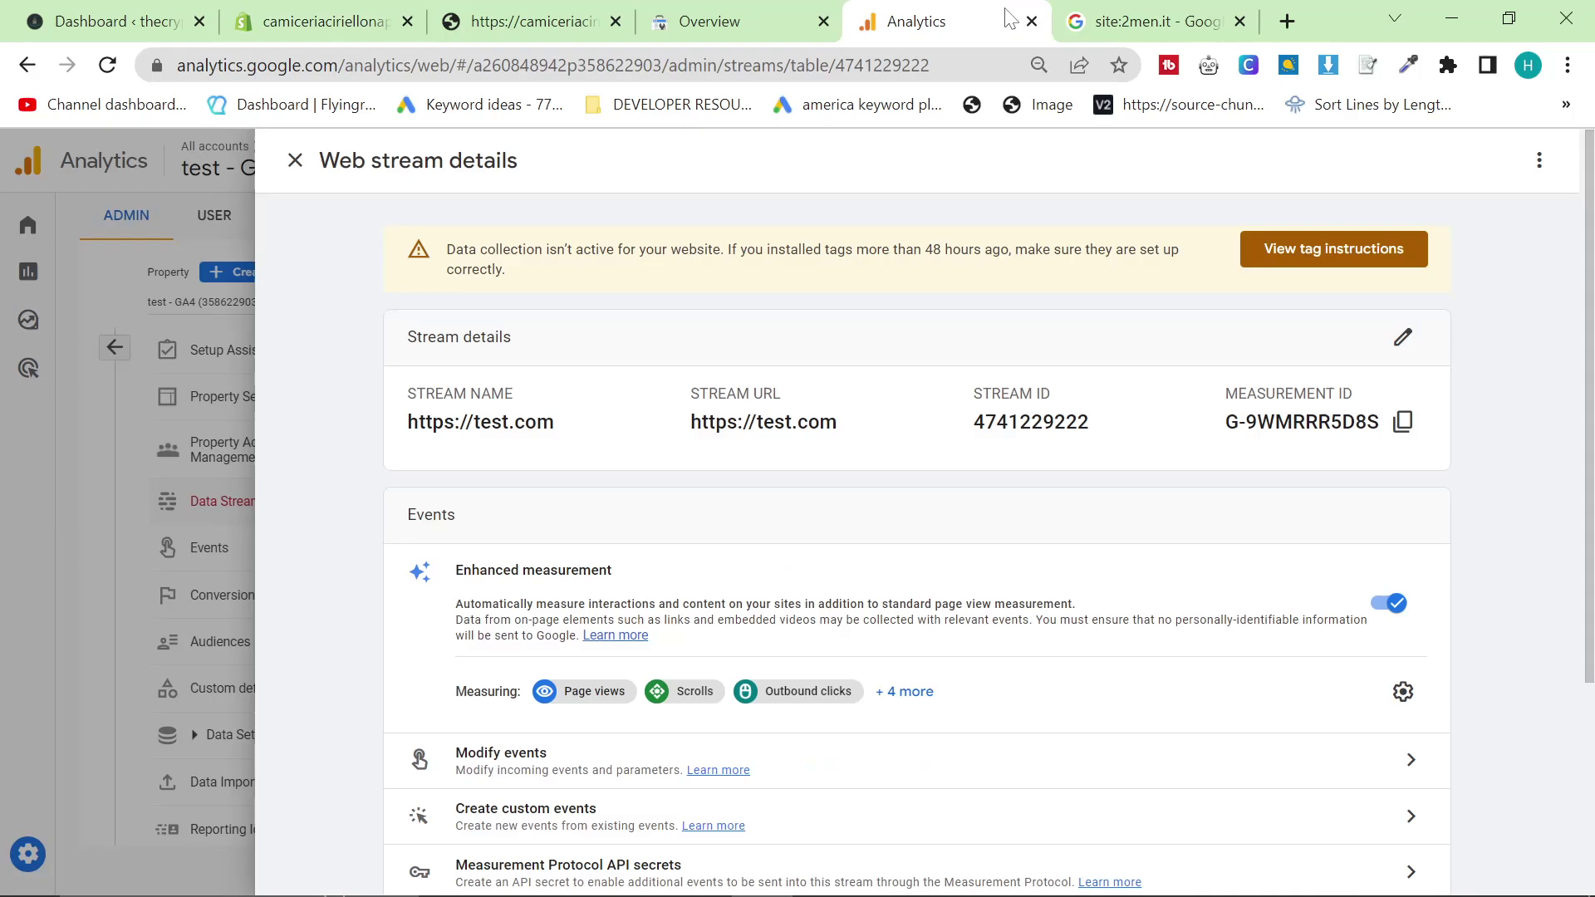
left_click(151, 287)
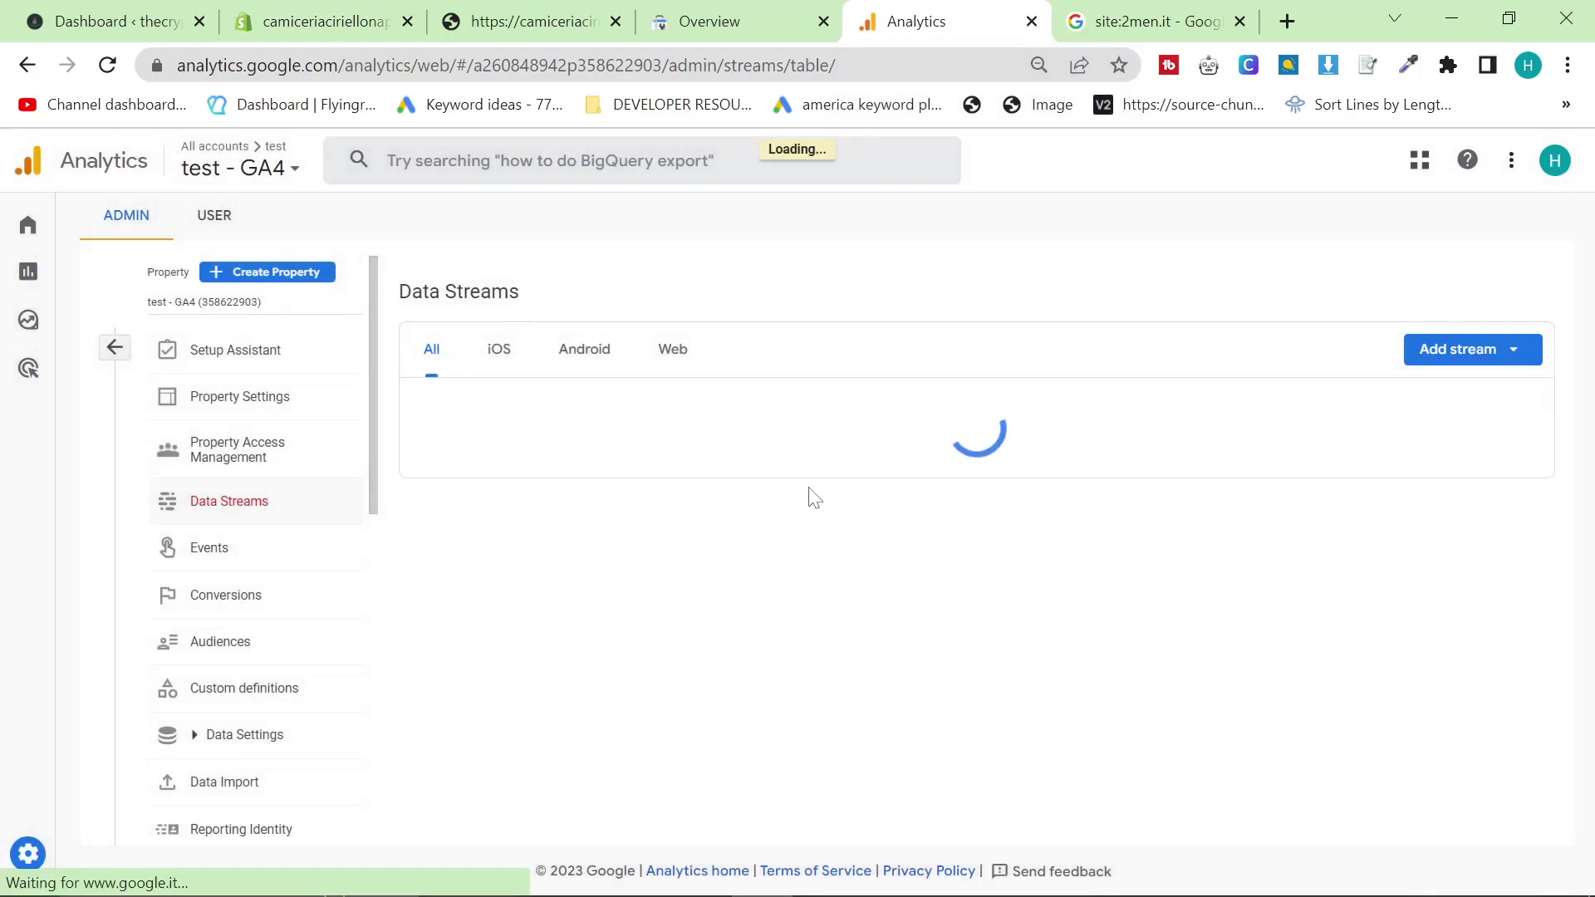
Step: Bring up the test account's Universal Analytics home with the All Web Site Data view
left_click_drag(125, 21, 731, 11)
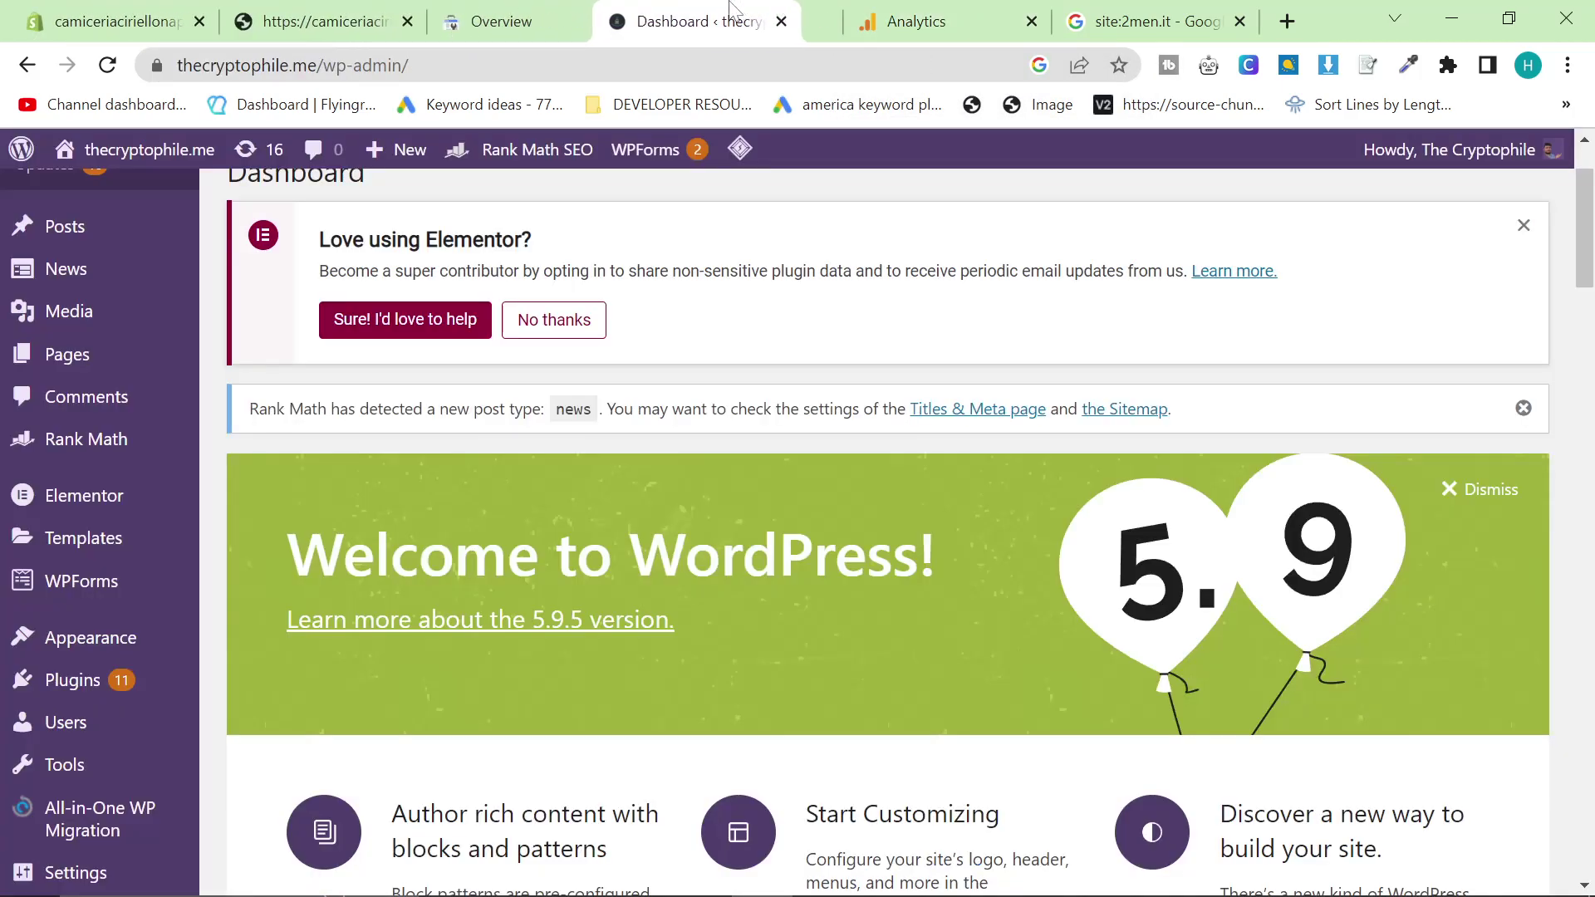
key("ctrl+Tab")
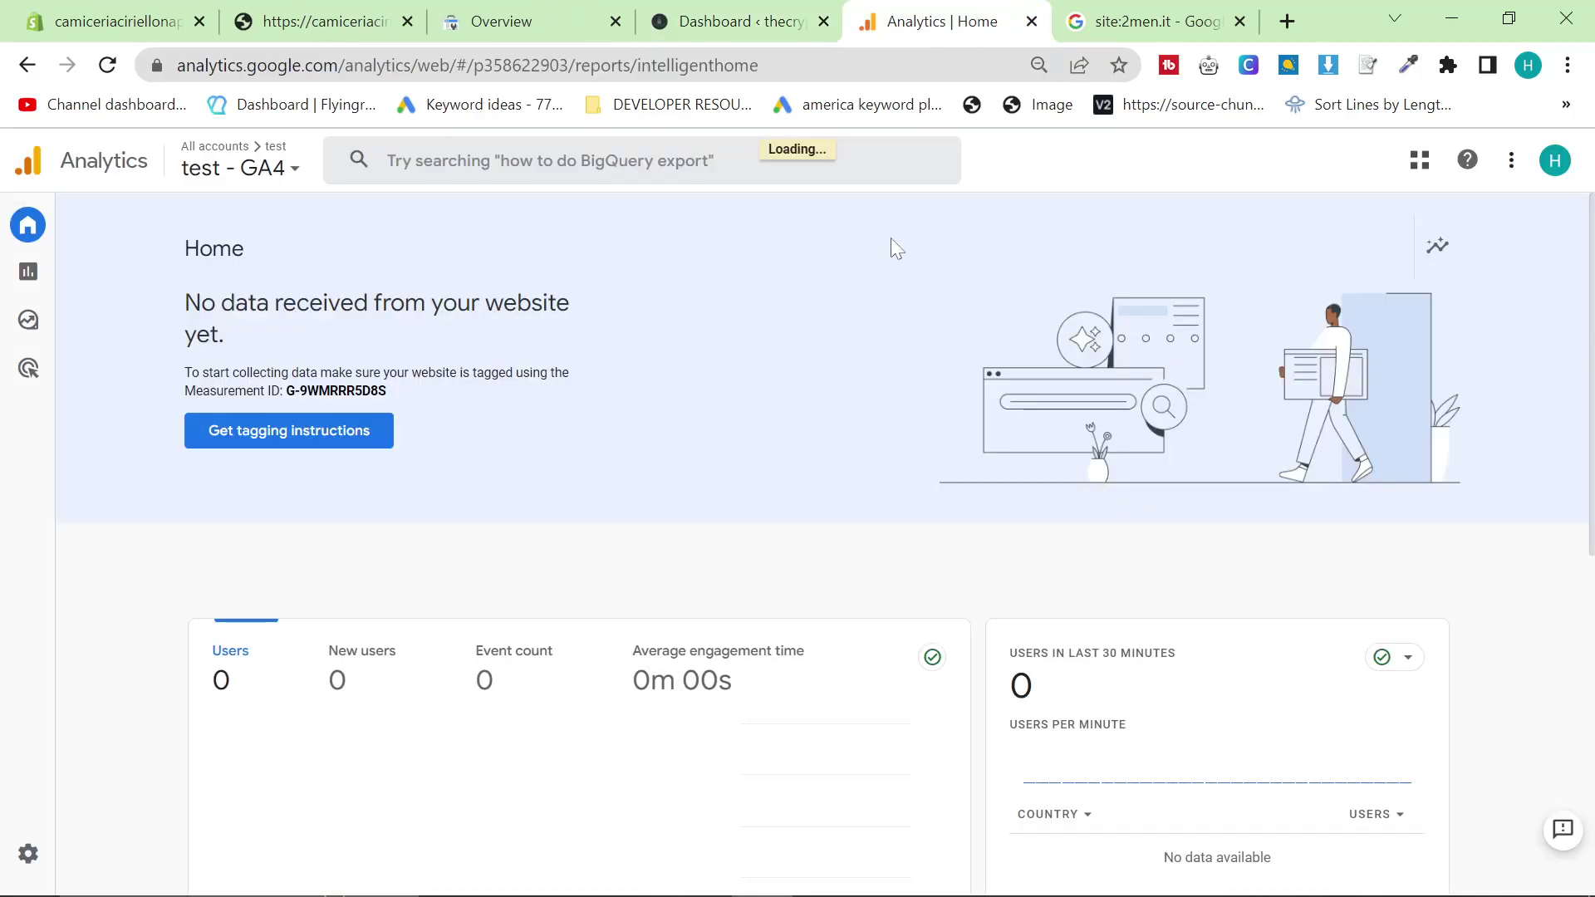
left_click(739, 20)
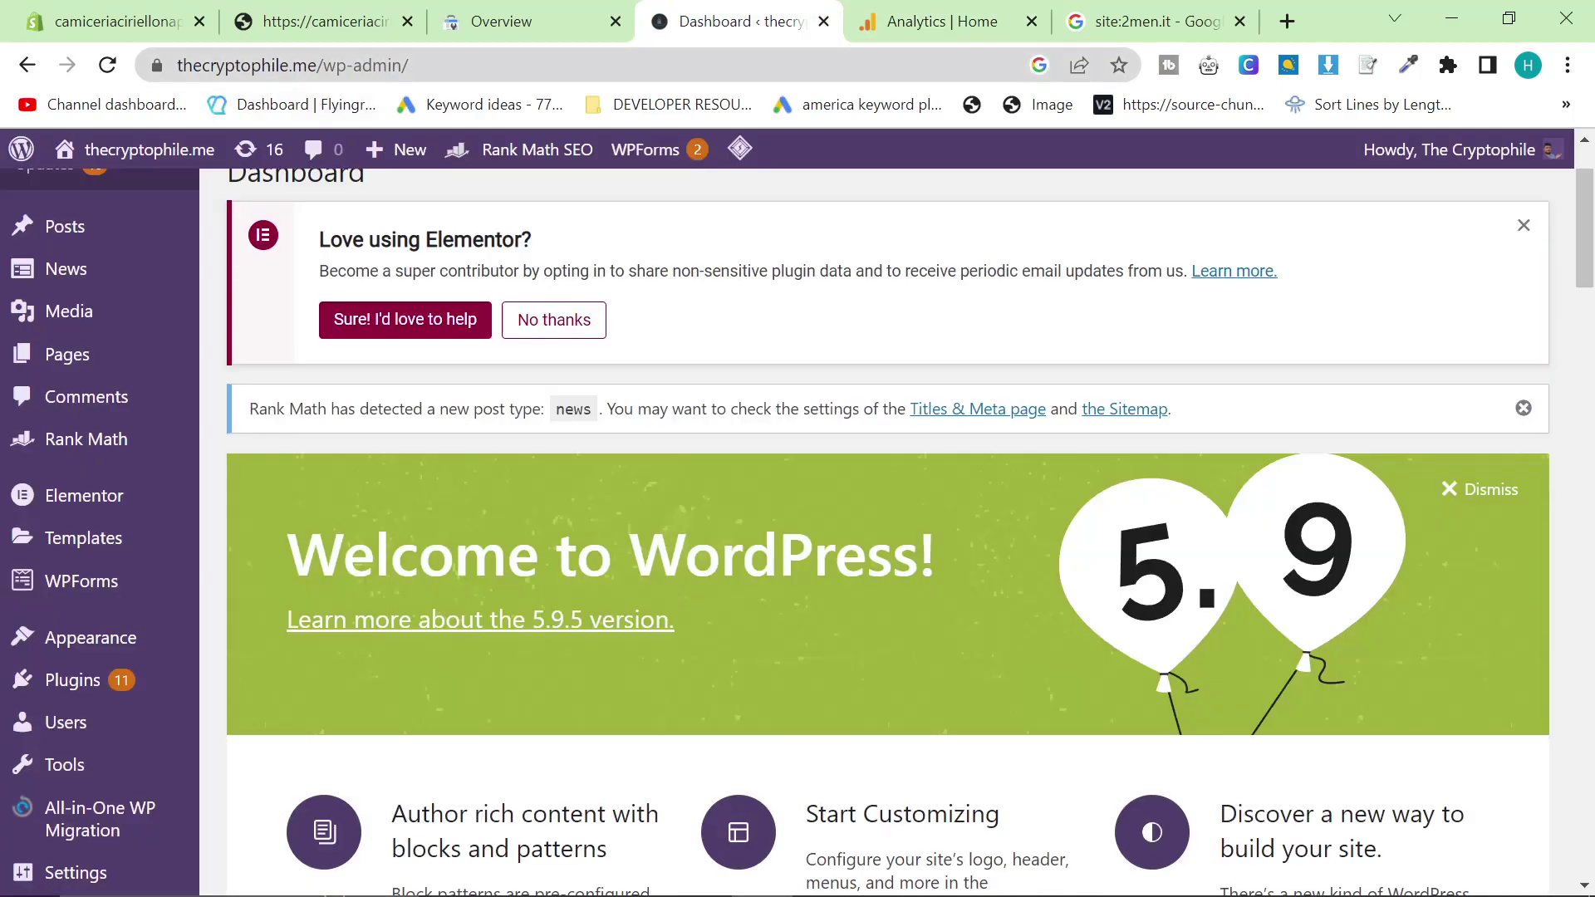
left_click_drag(293, 64, 176, 64)
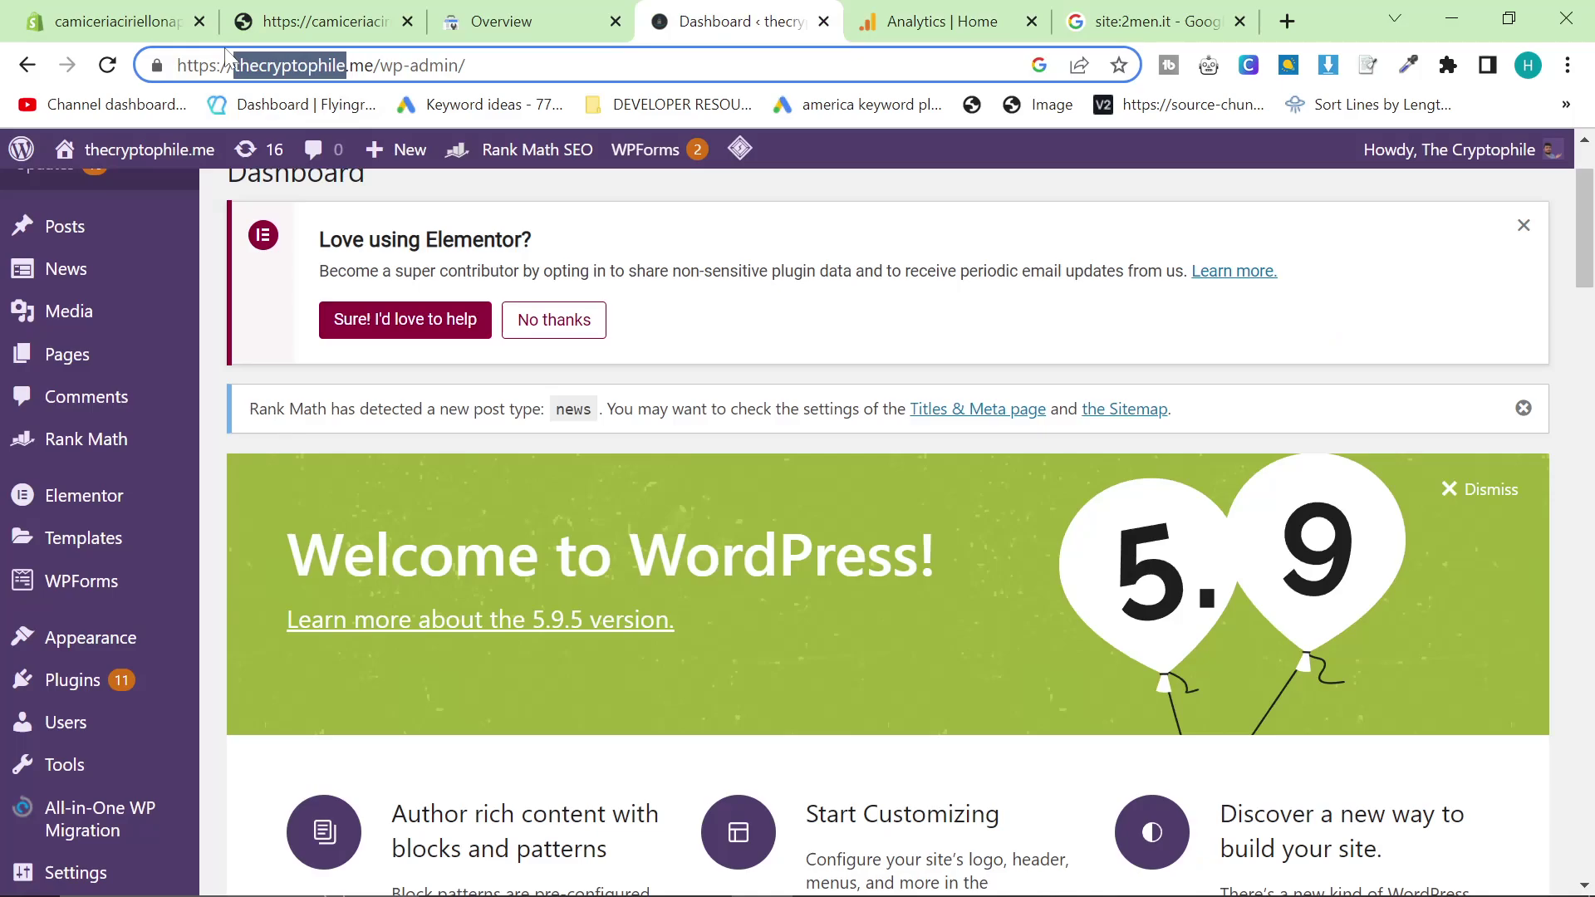
key("ctrl+Tab")
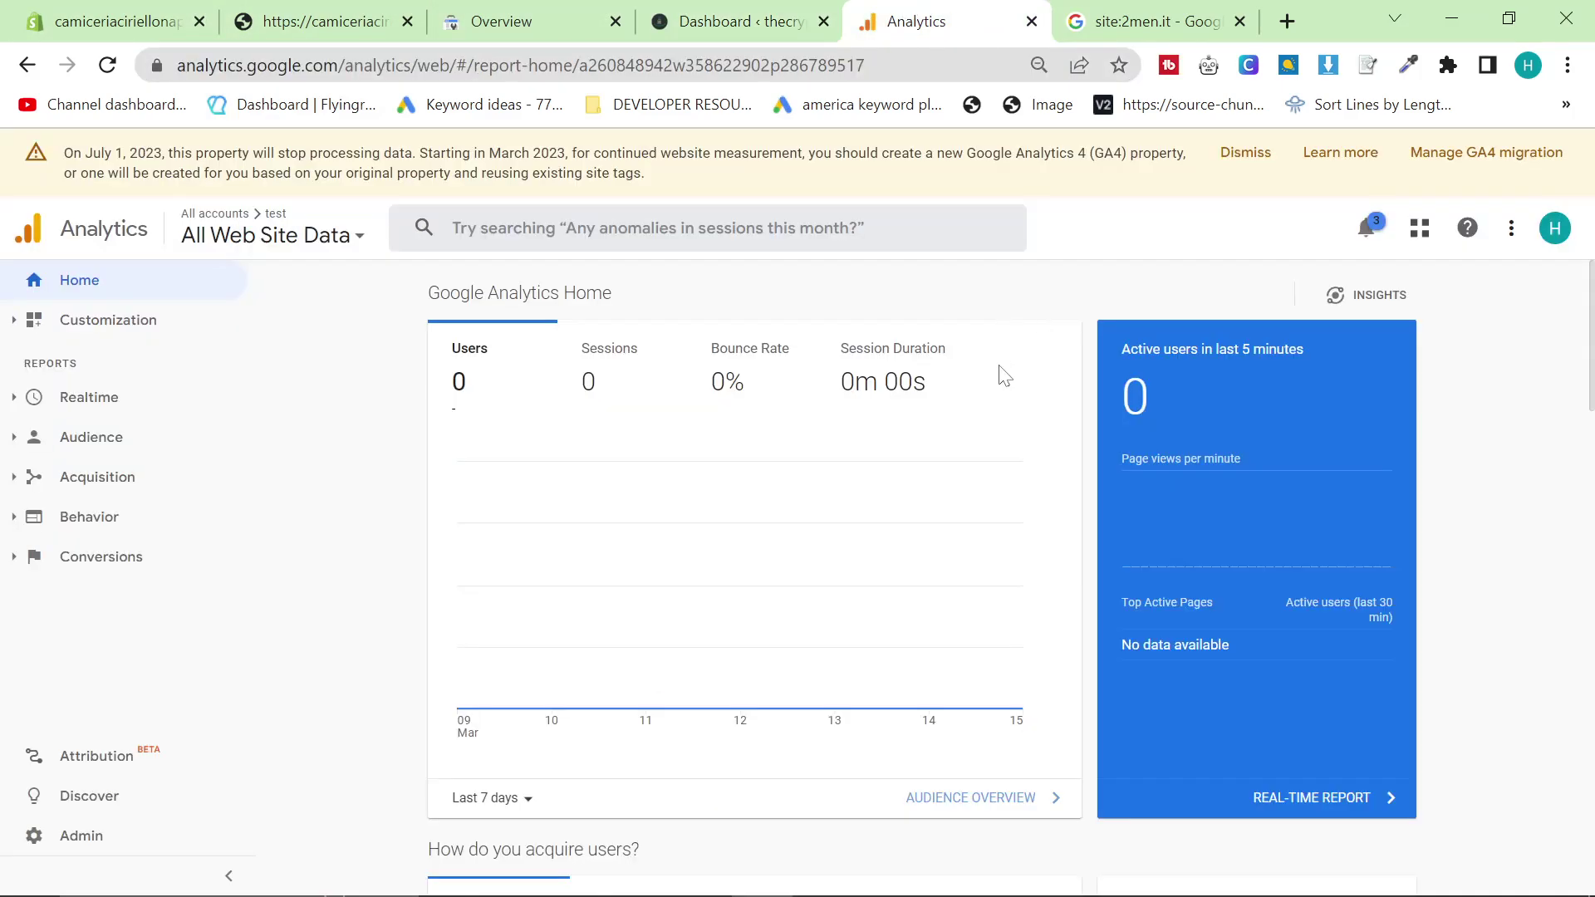
left_click(285, 237)
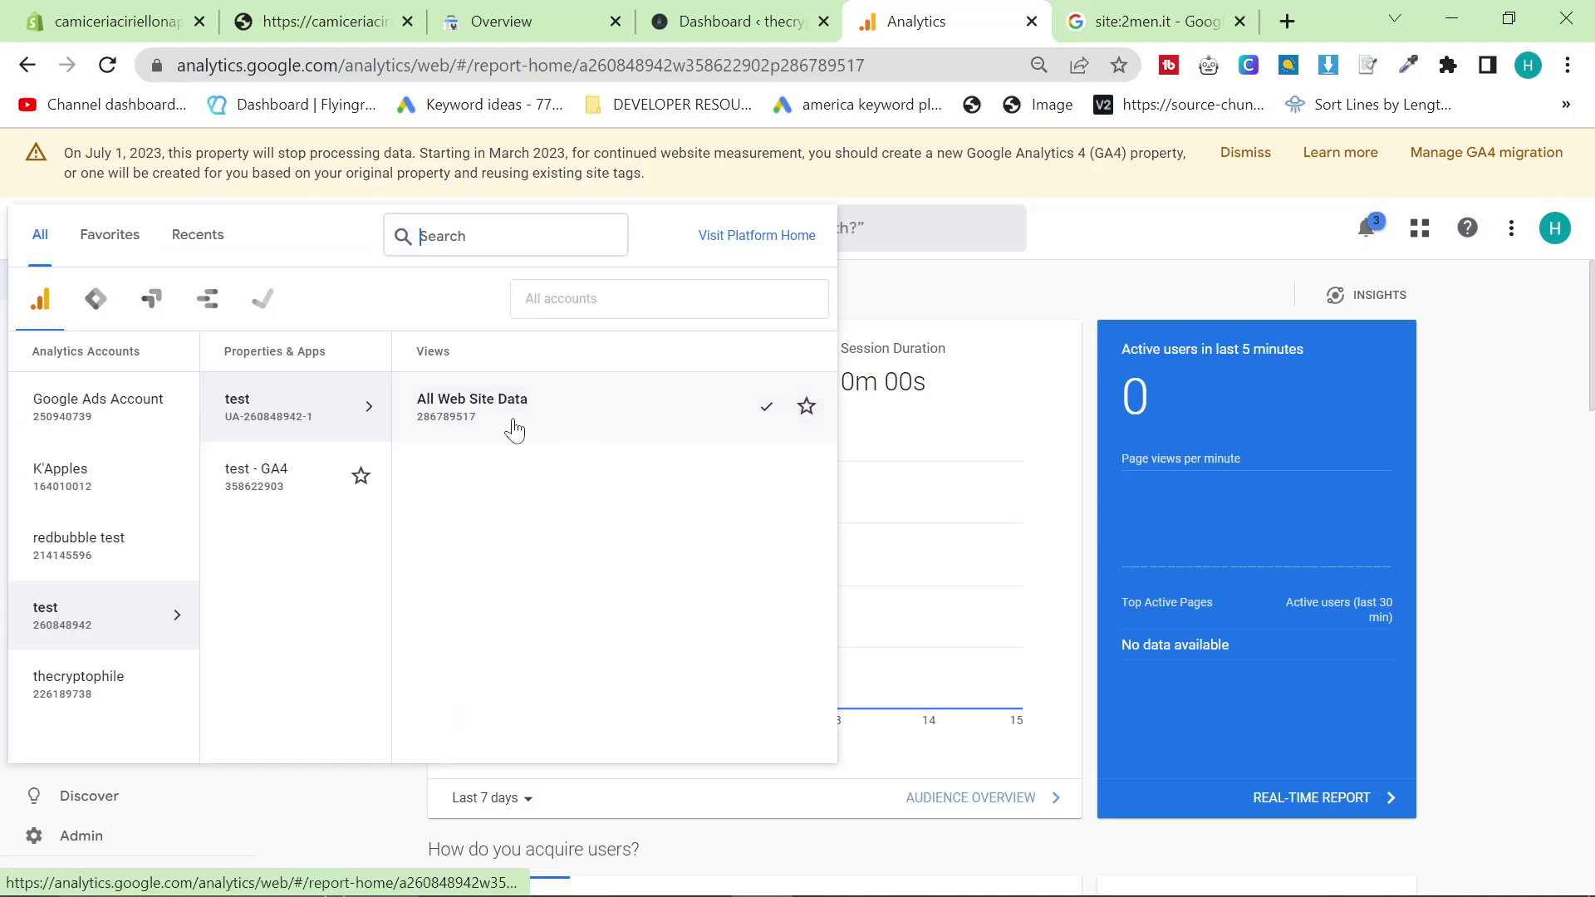
left_click(646, 407)
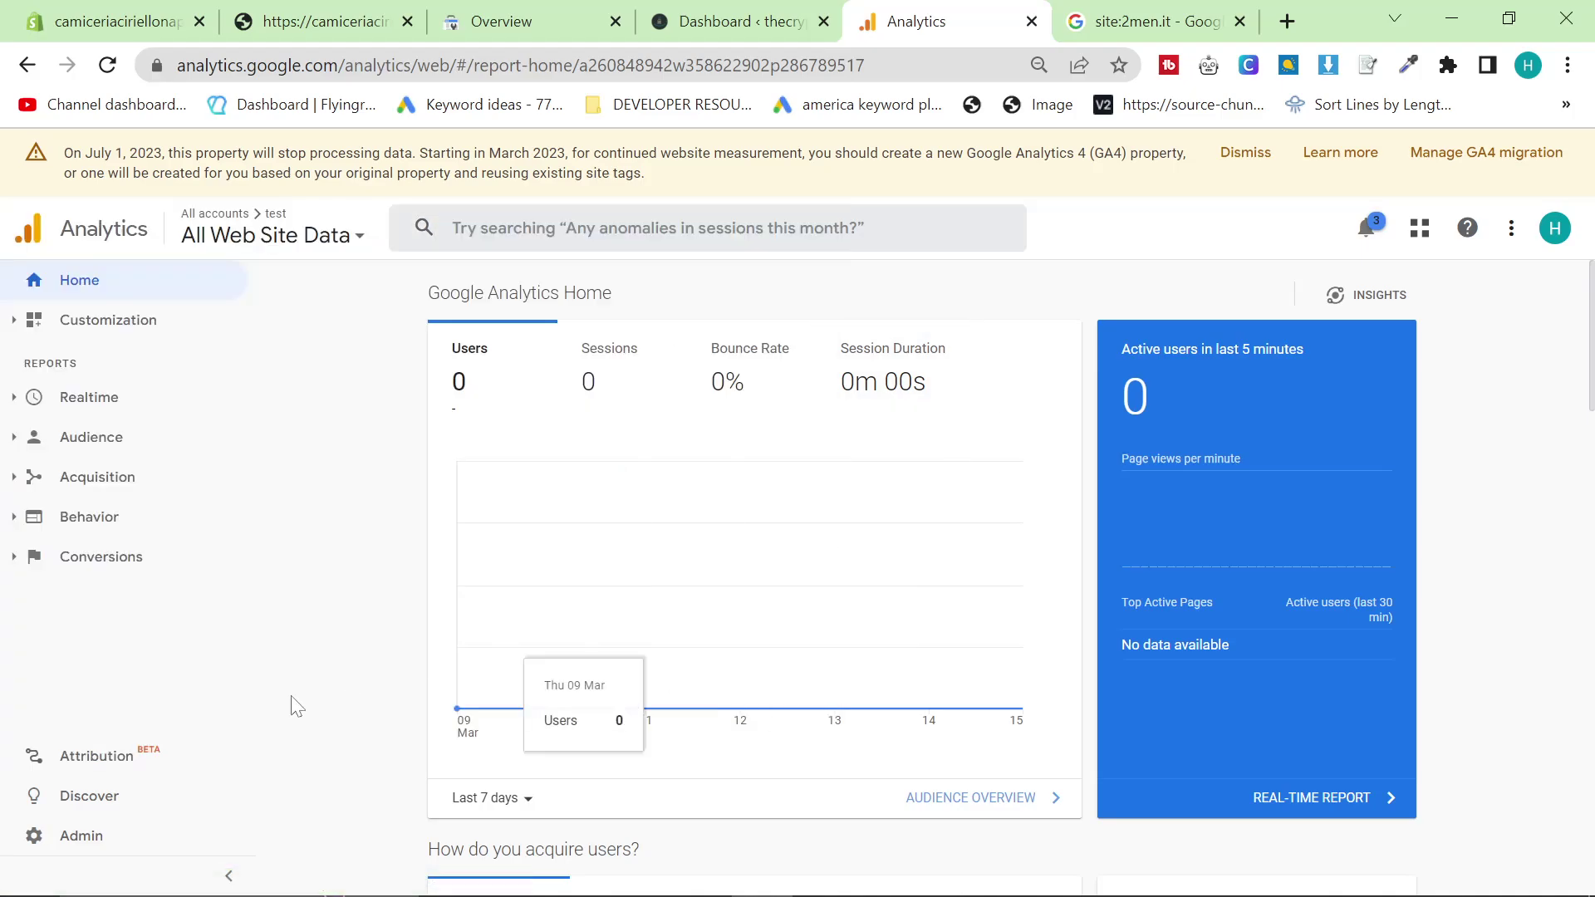
Step: Open the test property's Tracking Code page via Admin > Tracking Info and copy its tracking ID
left_click(125, 837)
left_click_drag(913, 21, 324, 21)
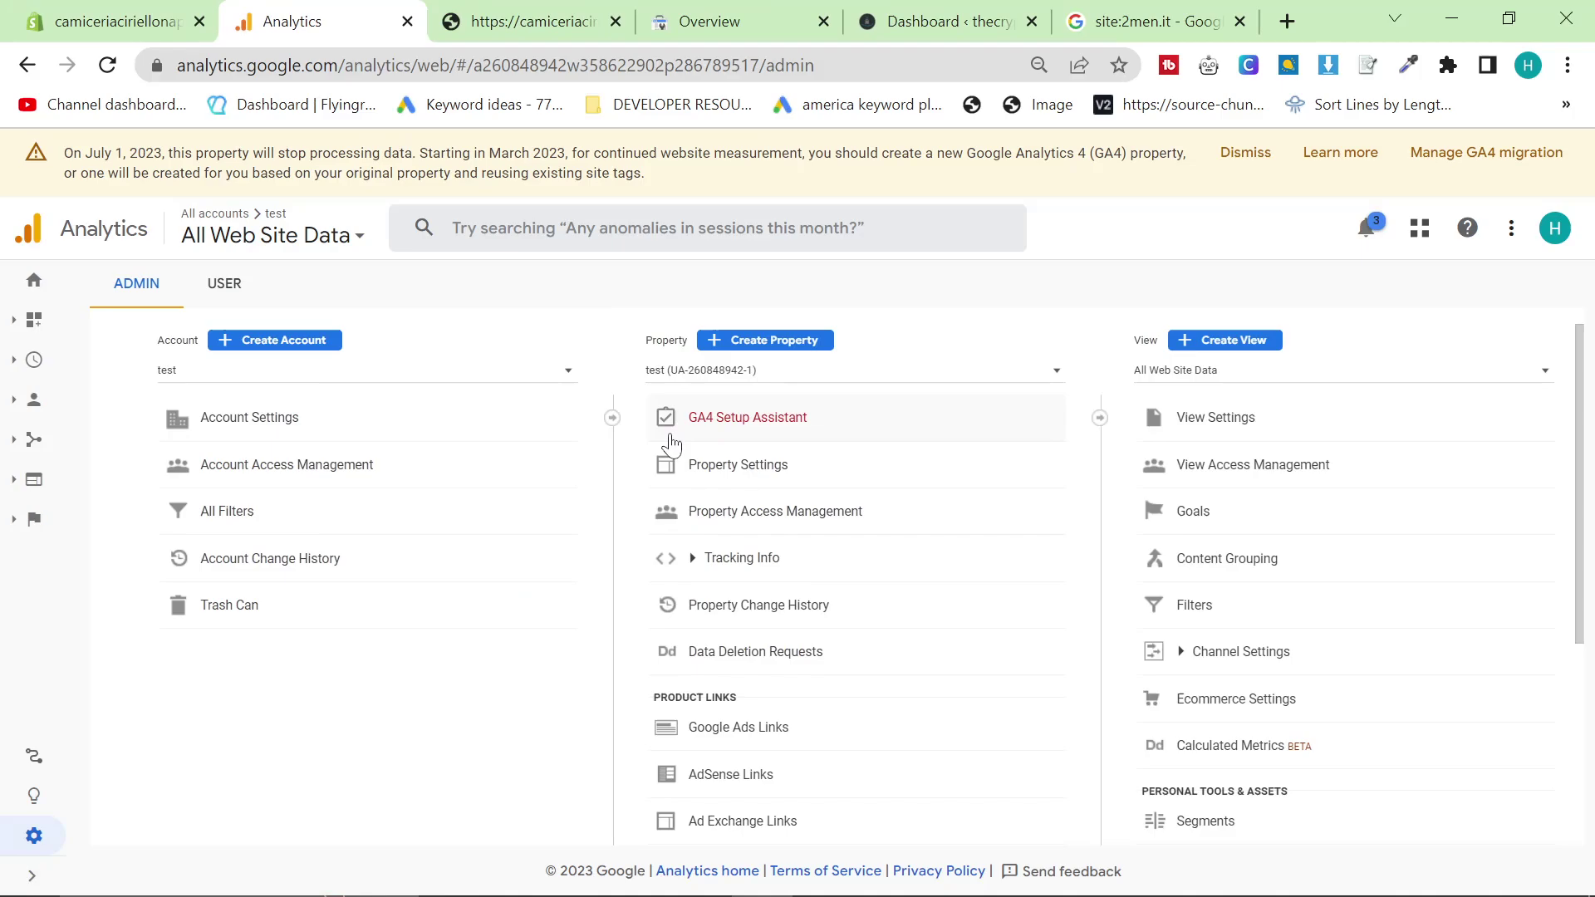
left_click(714, 558)
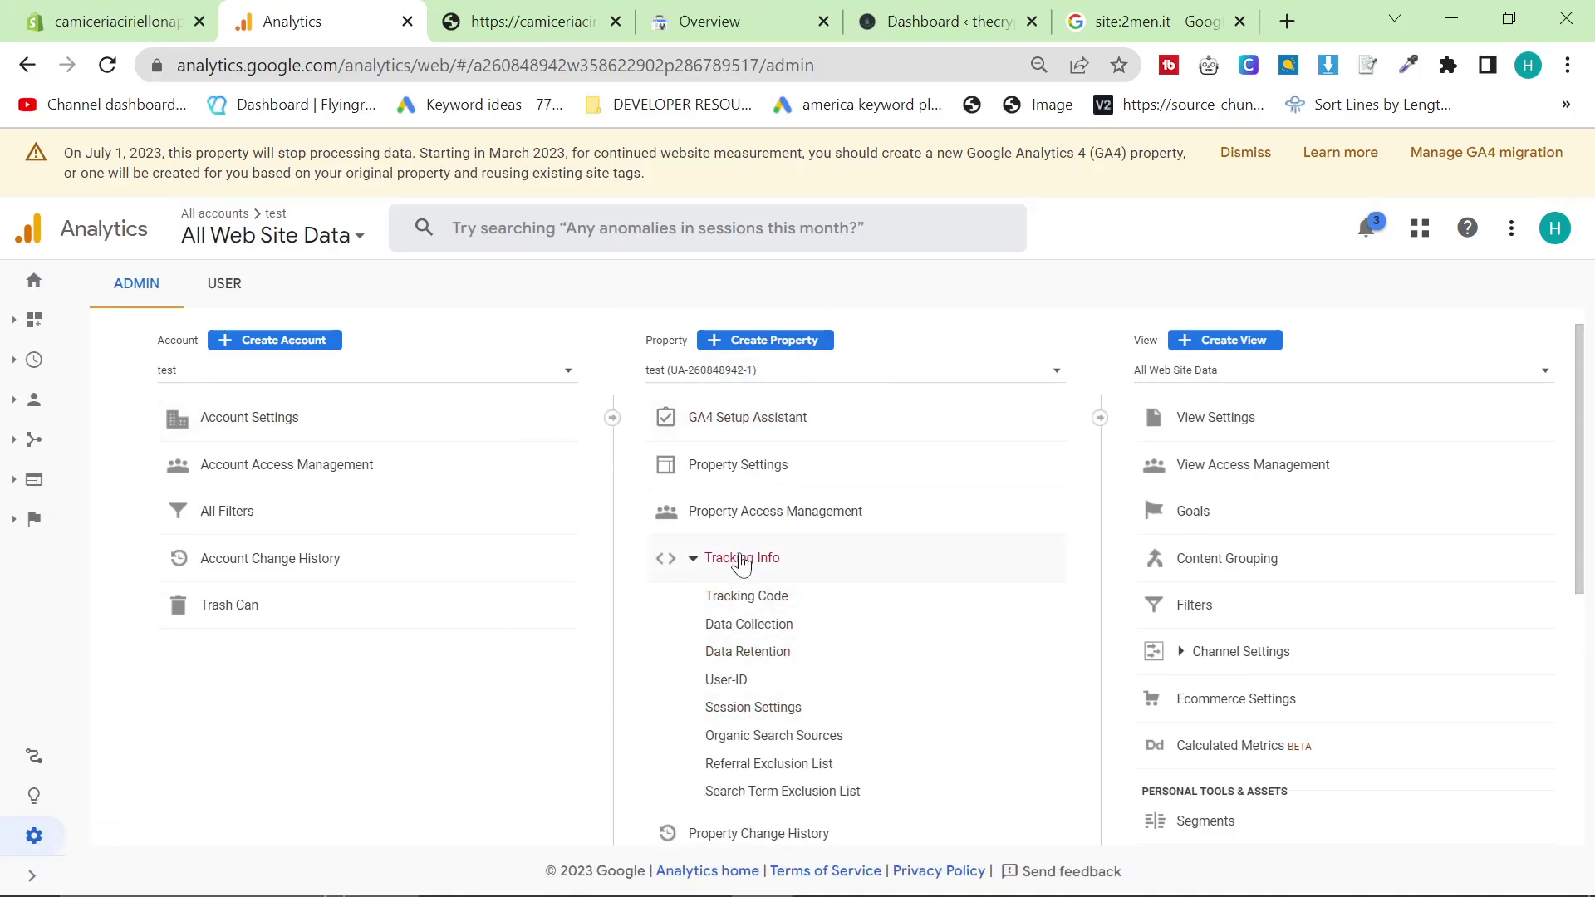
left_click(761, 598)
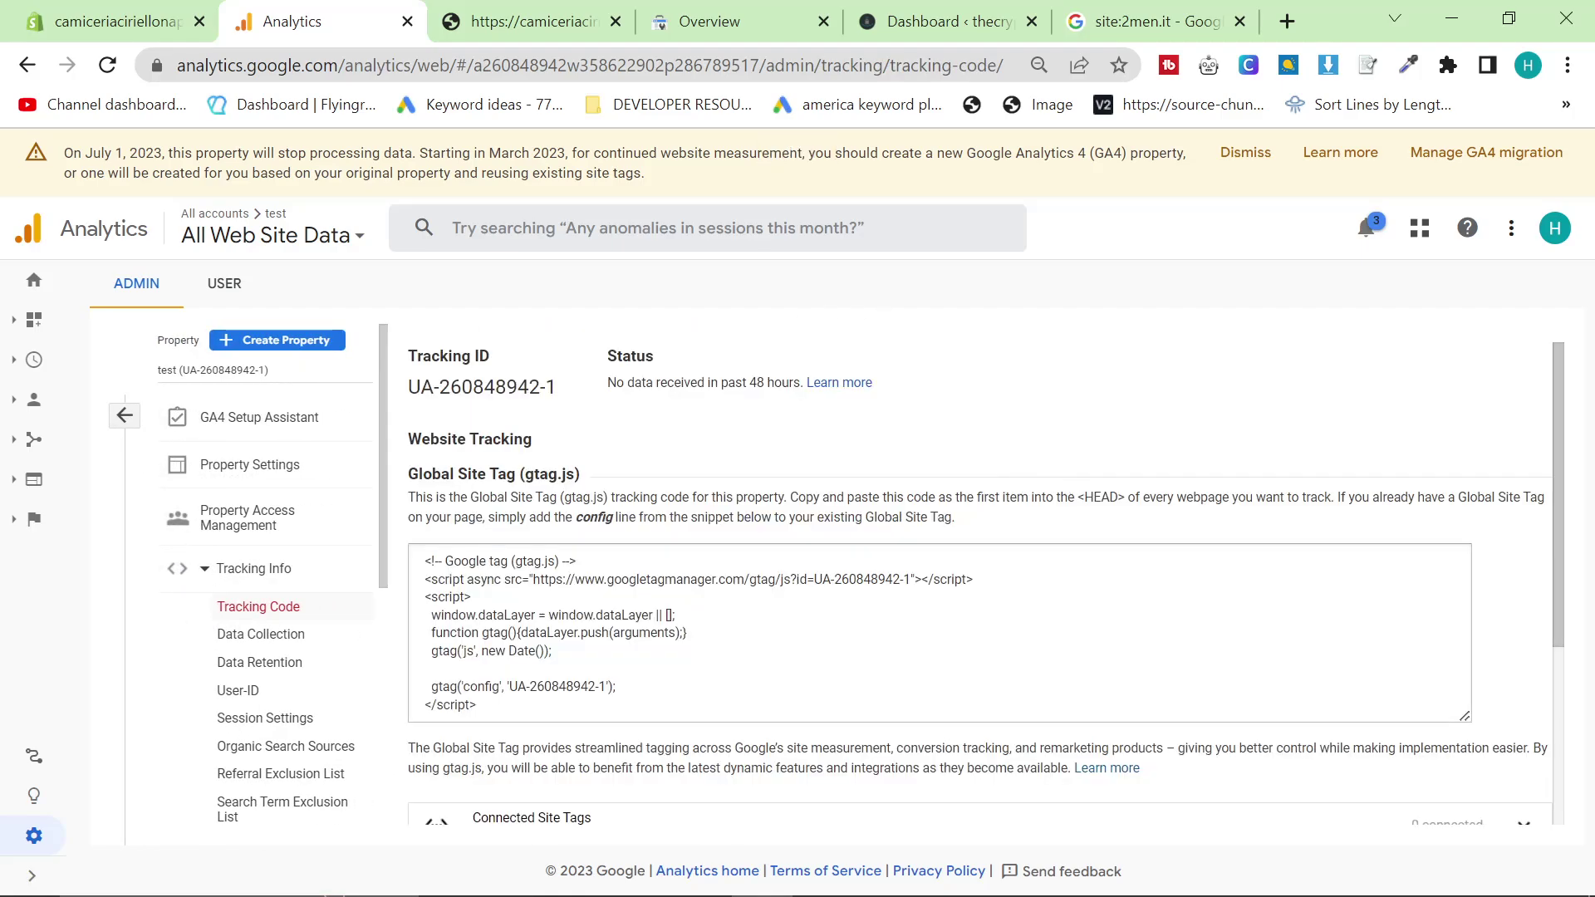
key("ctrl+a")
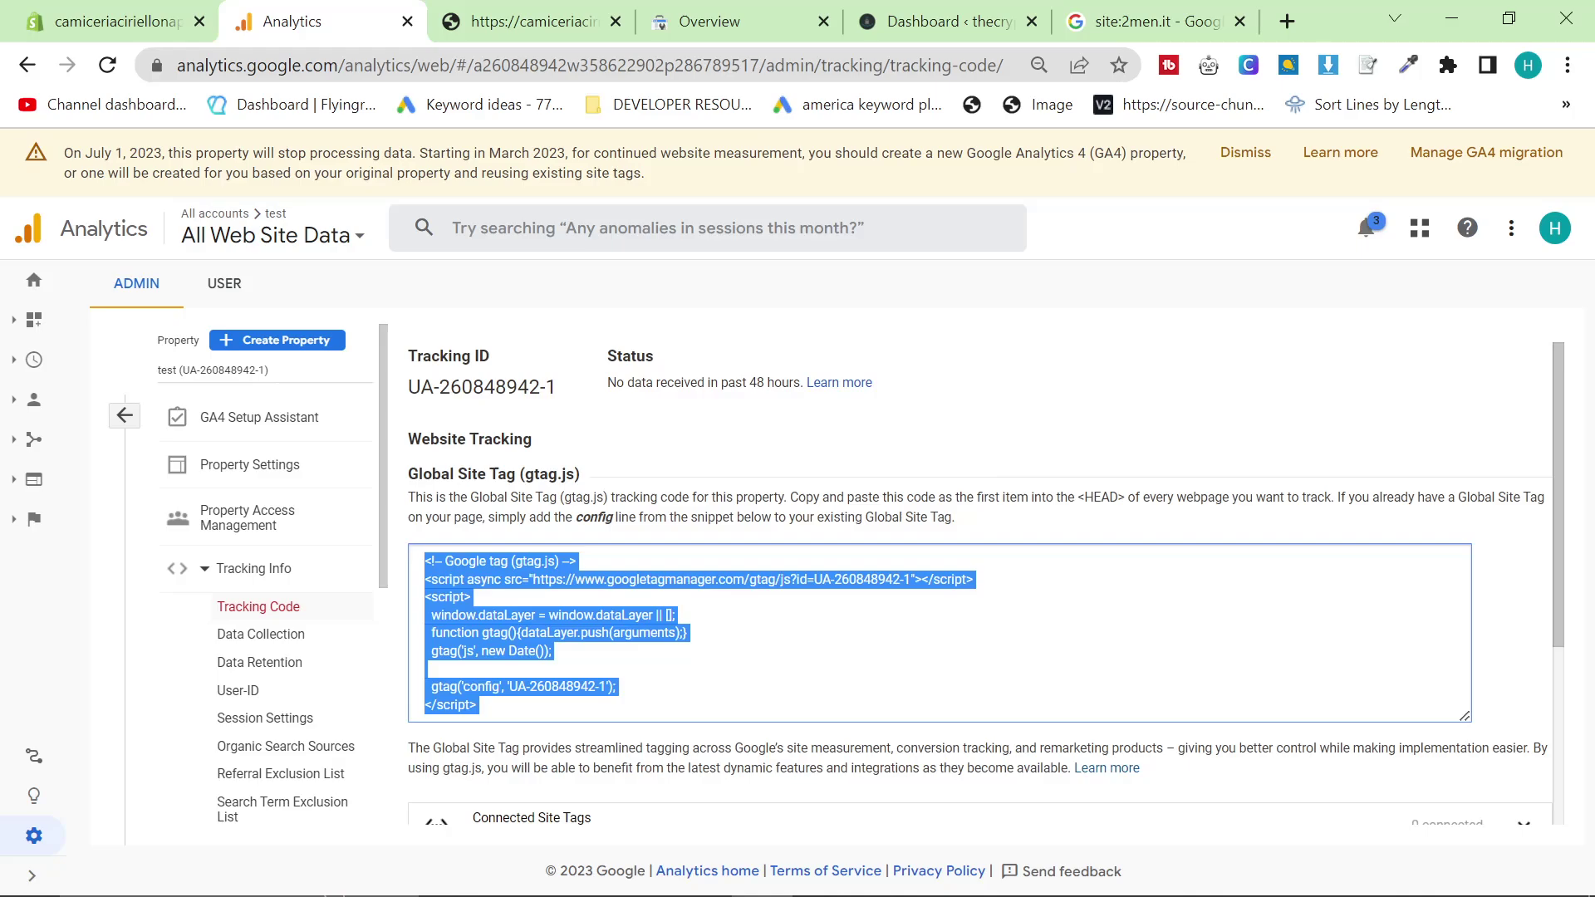
scroll(914, 581, "down", 4)
scroll(914, 581, "up", 4)
left_click_drag(555, 387, 421, 389)
key("ctrl+c")
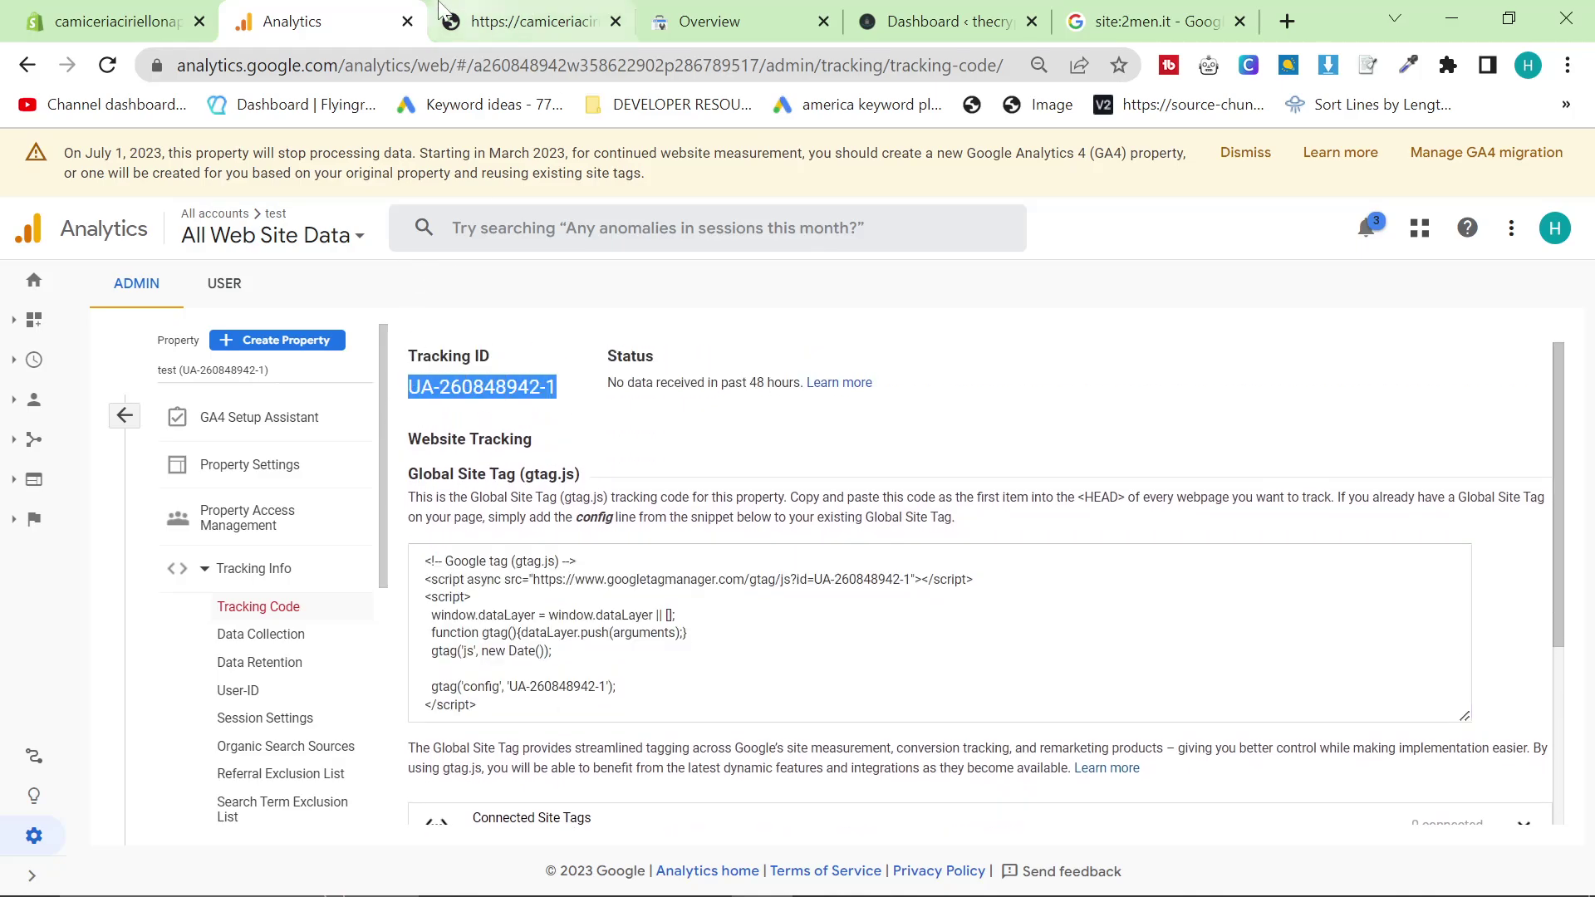
Step: Replace the ID in Shopify's Google Analytics account field with the tracking ID and save
left_click(117, 20)
key("ctrl+a")
key("ctrl+v")
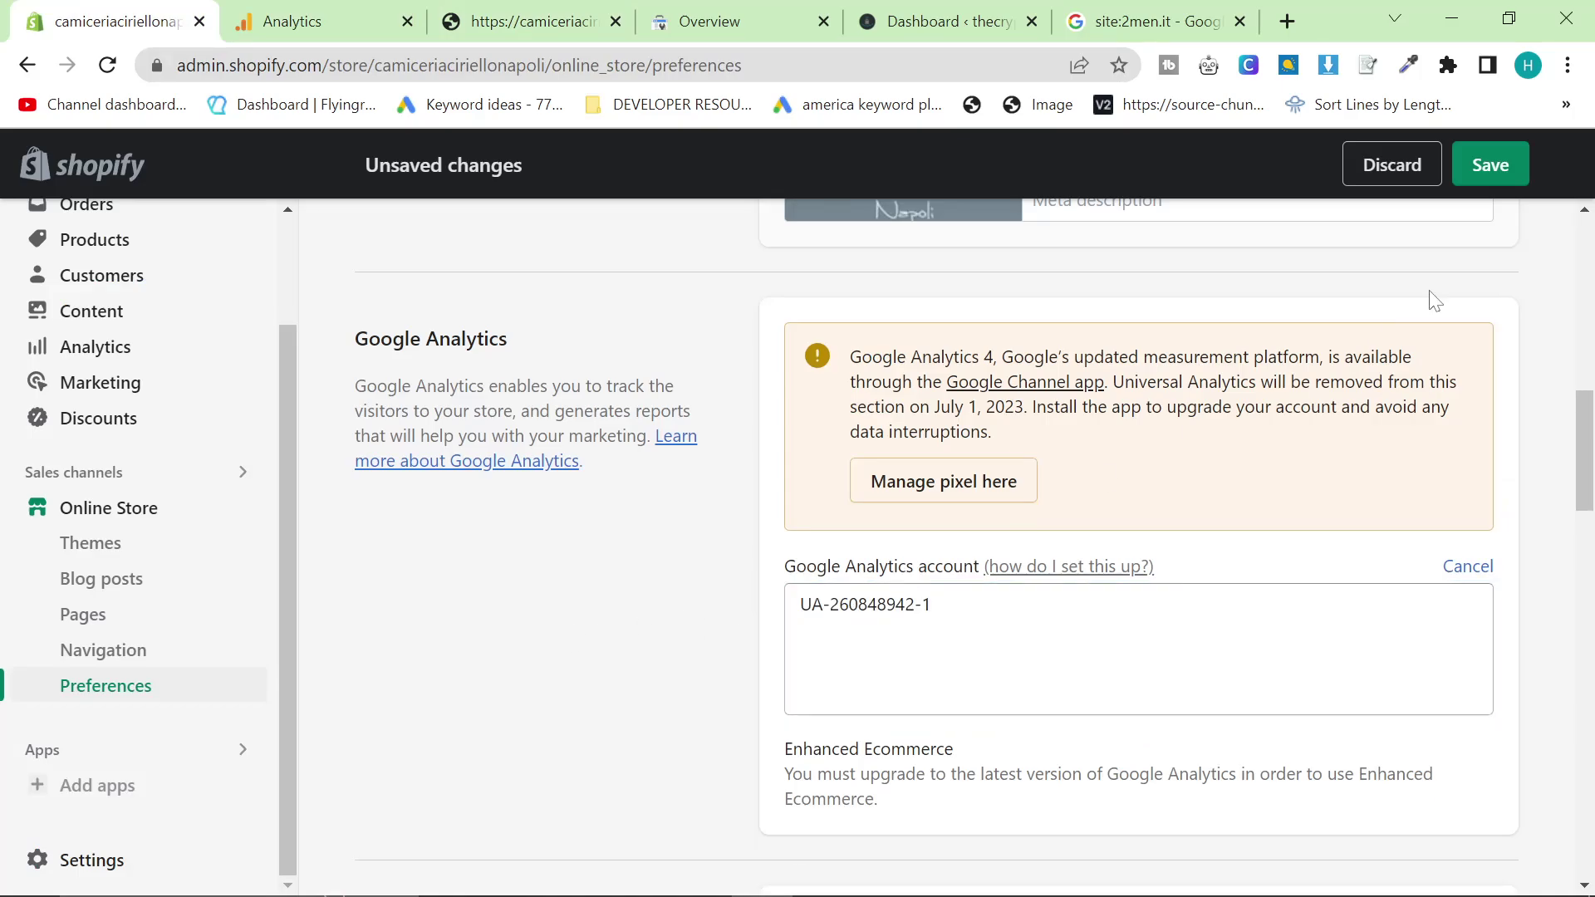
left_click(1488, 173)
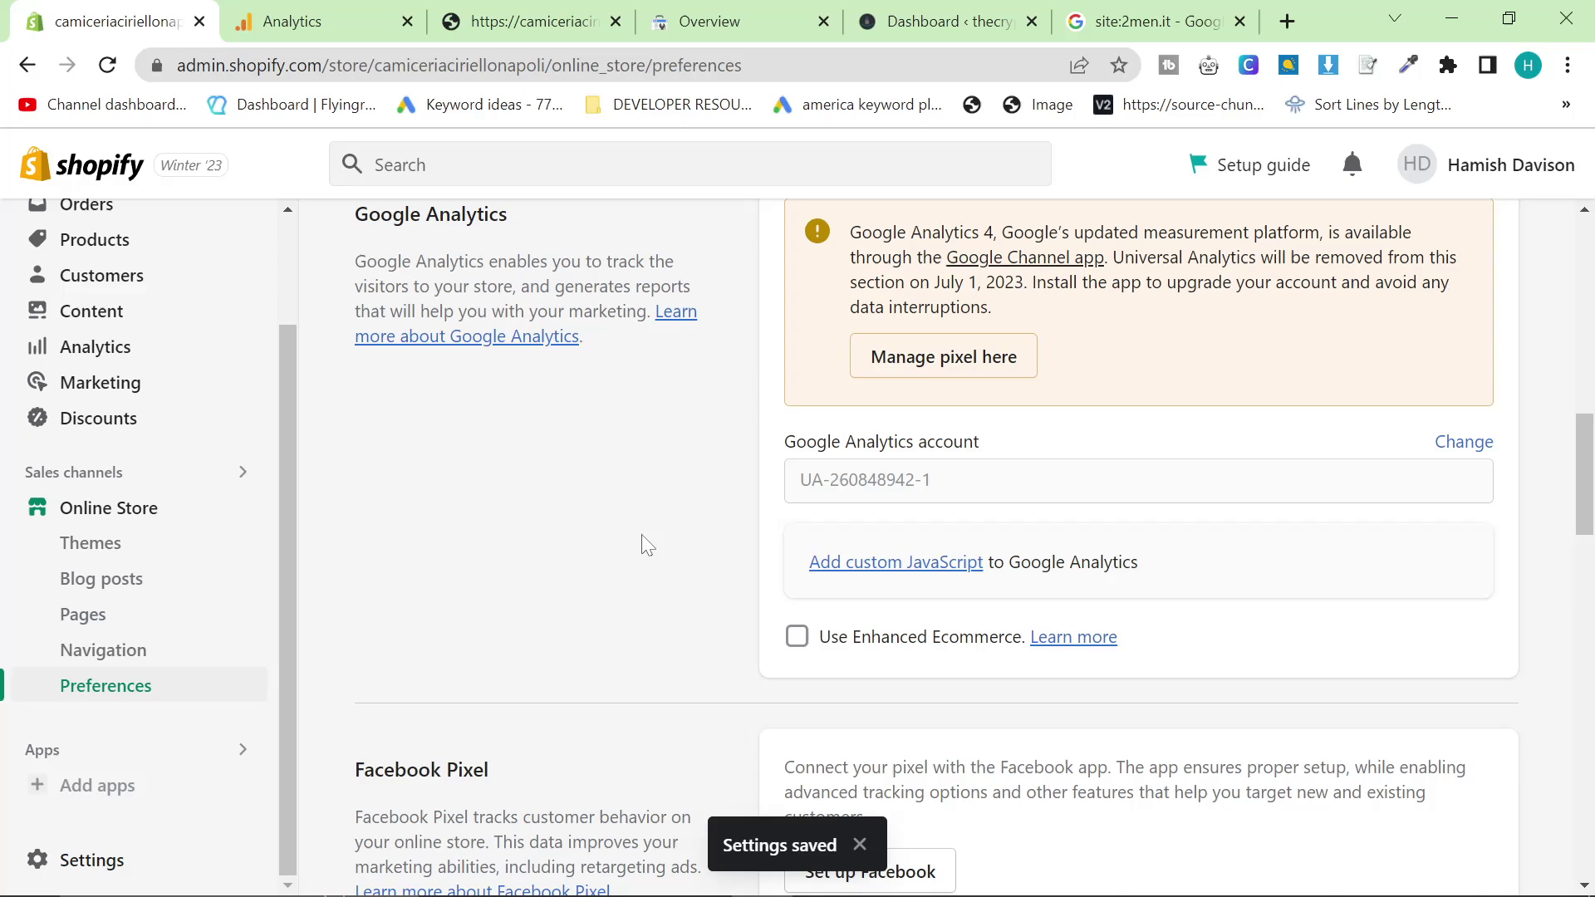
Step: Review the Analytics tracking code snippet, then bring up the WordPress dashboard tab
left_click(278, 12)
left_click(697, 480)
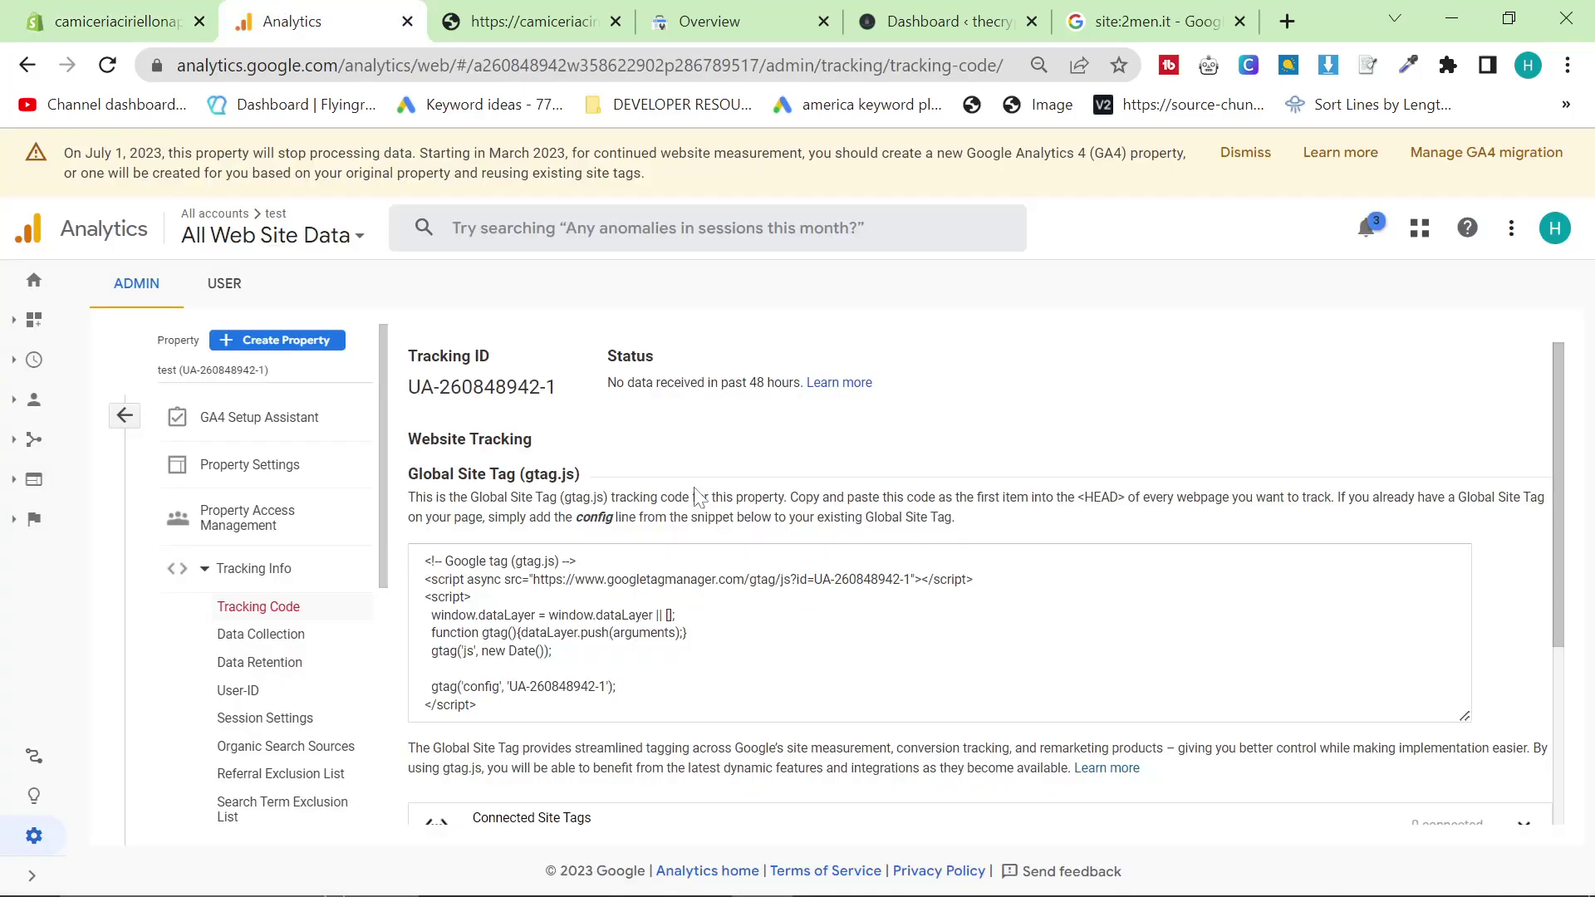
left_click_drag(478, 706, 496, 536)
left_click(641, 496)
left_click(117, 20)
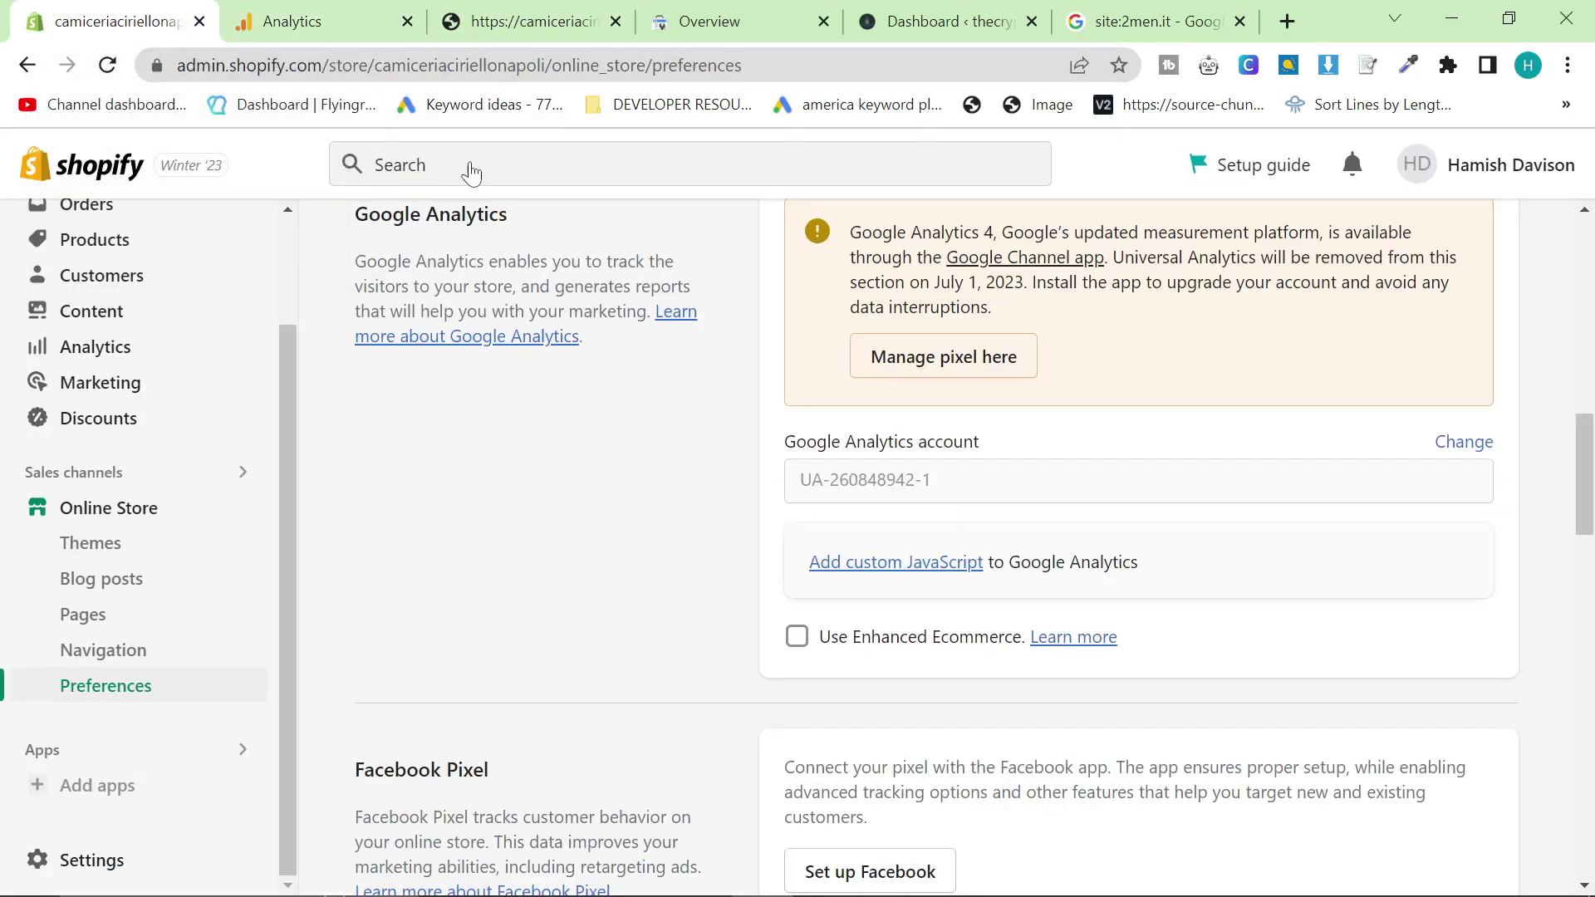
left_click(324, 21)
left_click(938, 21)
Step: Move the WordPress tab to third position and find 'rank ma' on the dashboard
left_click_drag(938, 21, 531, 20)
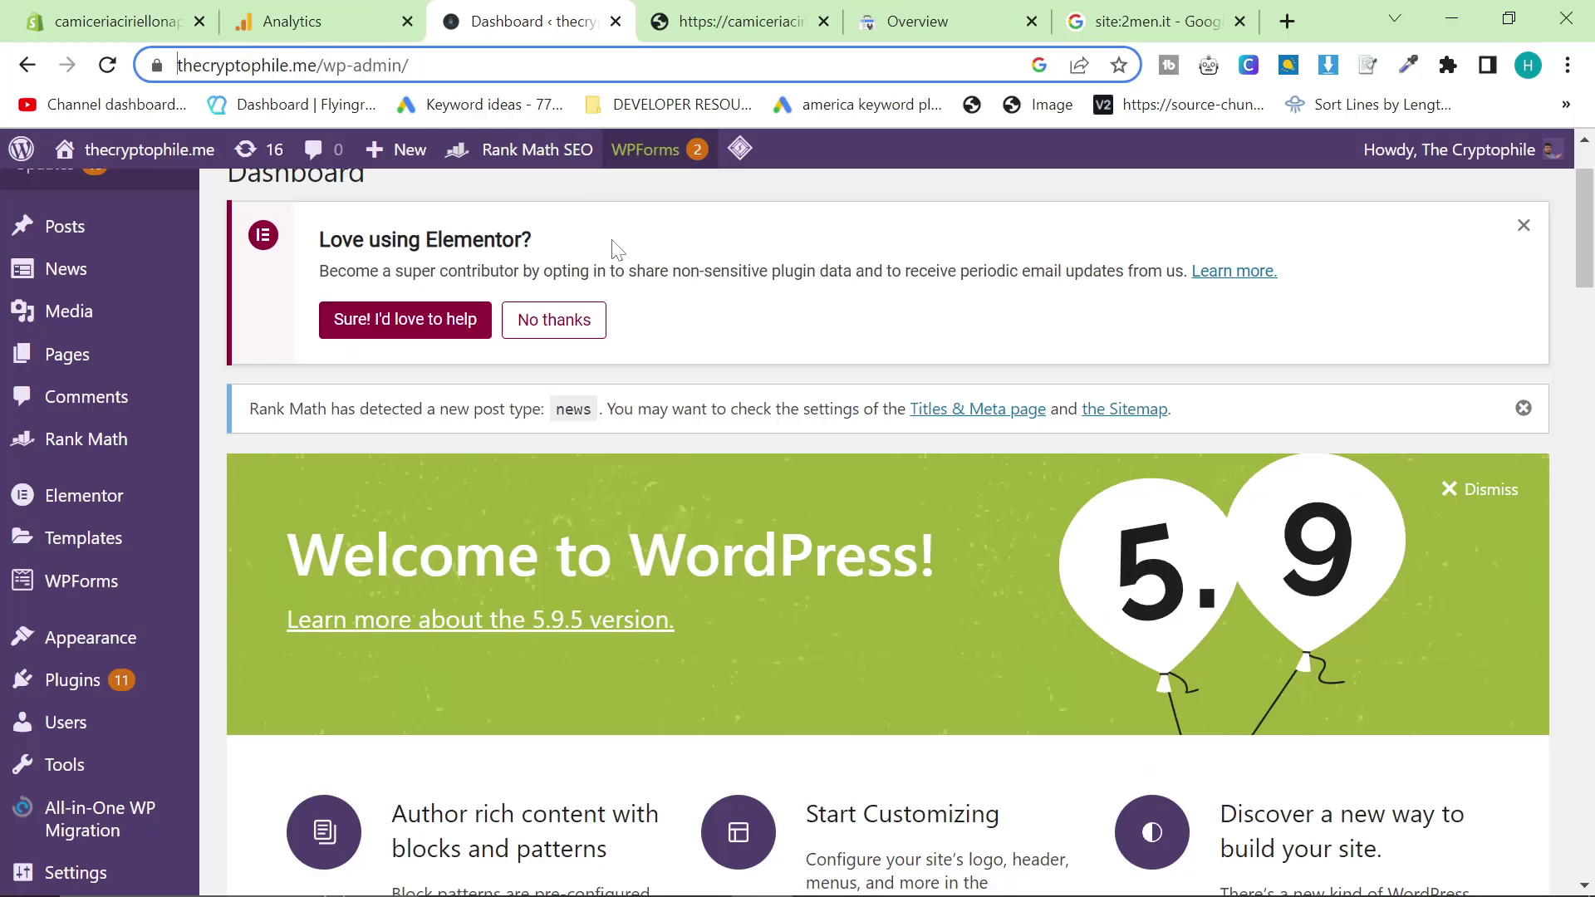
scroll(548, 697, "up", 2)
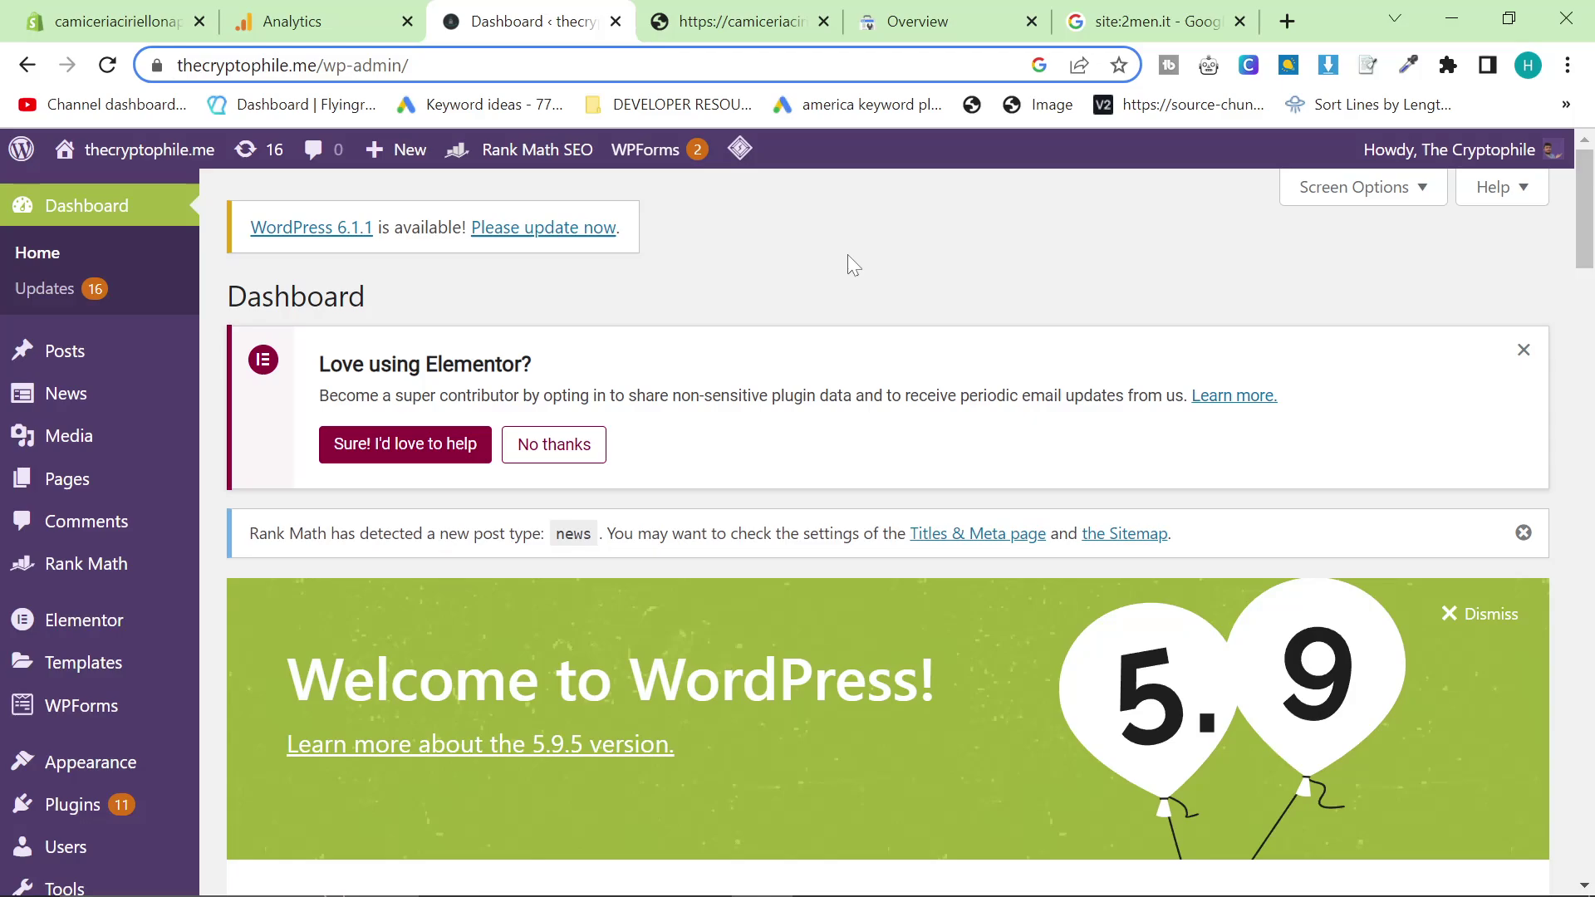
left_click(804, 268)
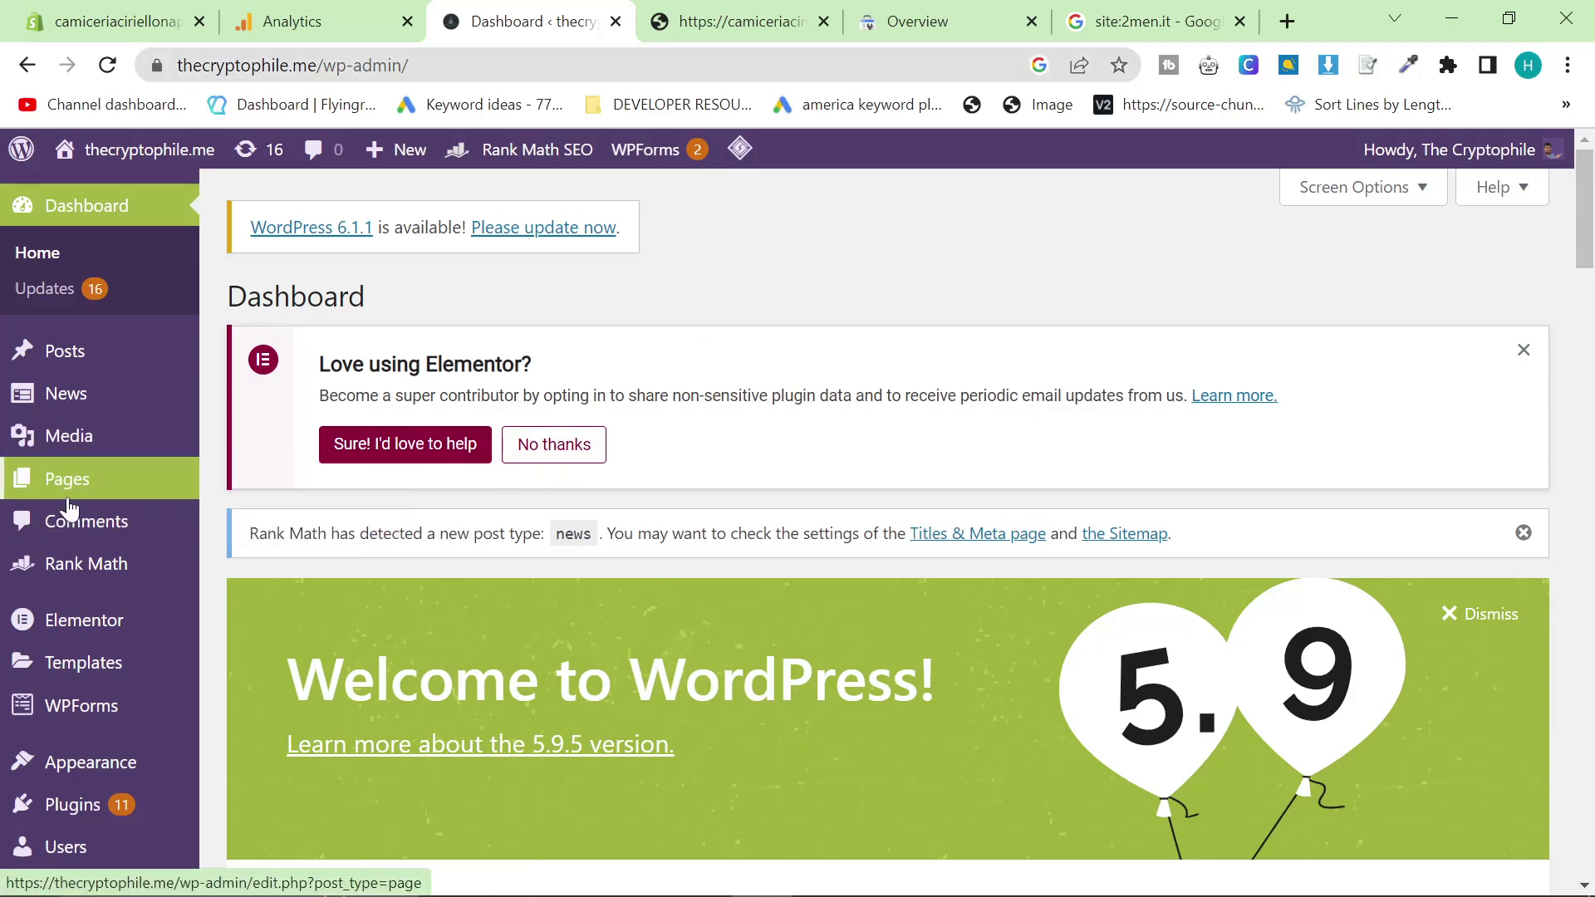
scroll(87, 399, "down", 2)
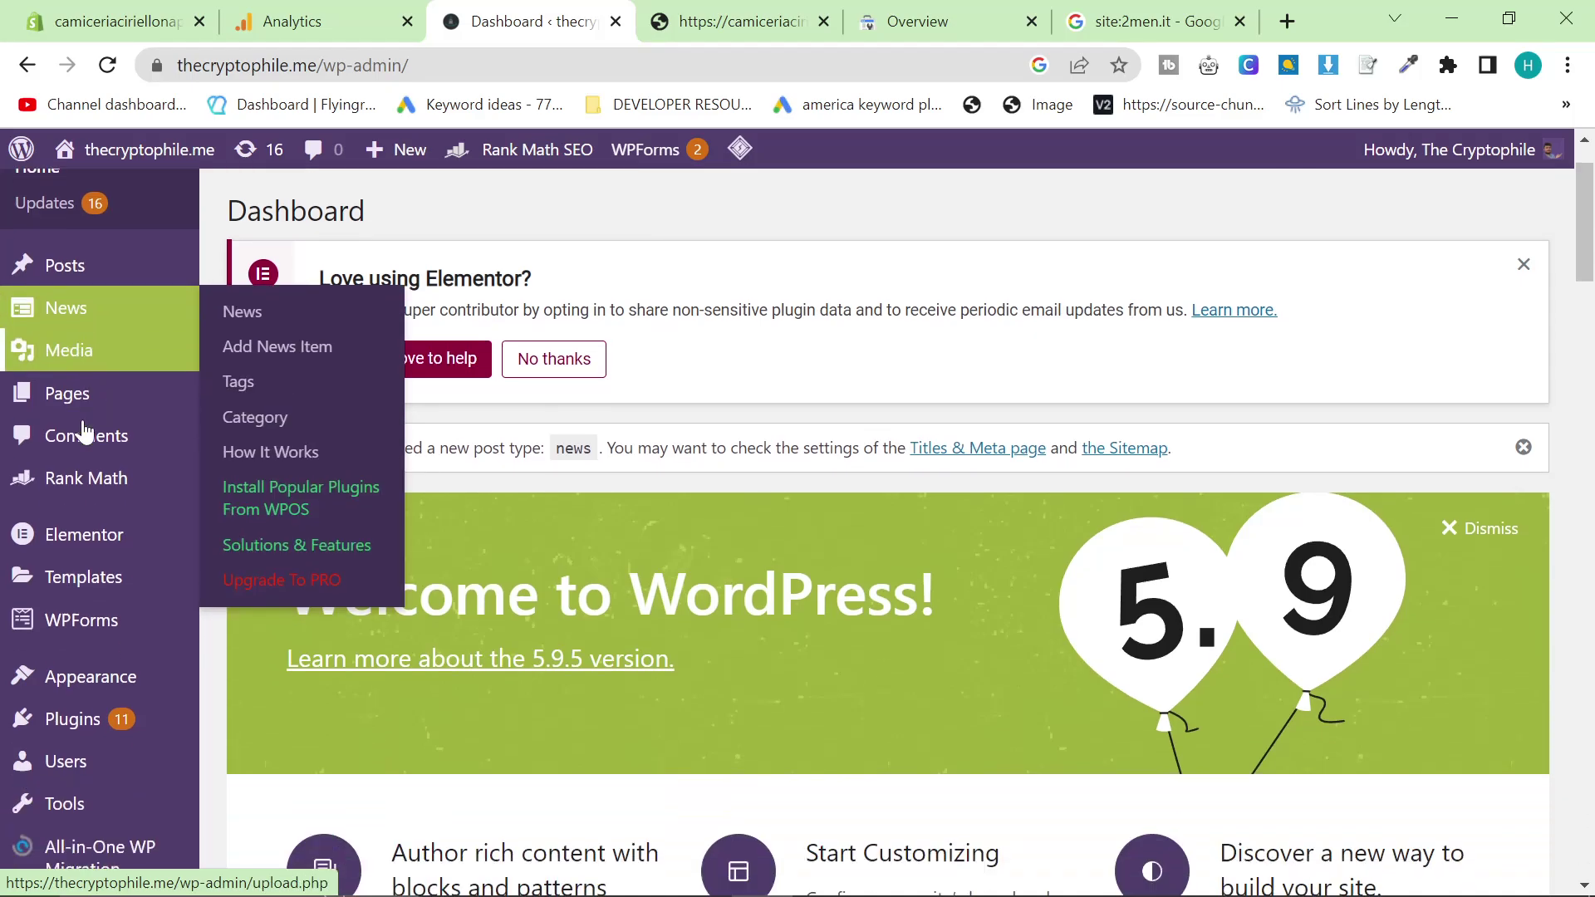
scroll(83, 431, "up", 2)
key("ctrl+f")
type("rank math")
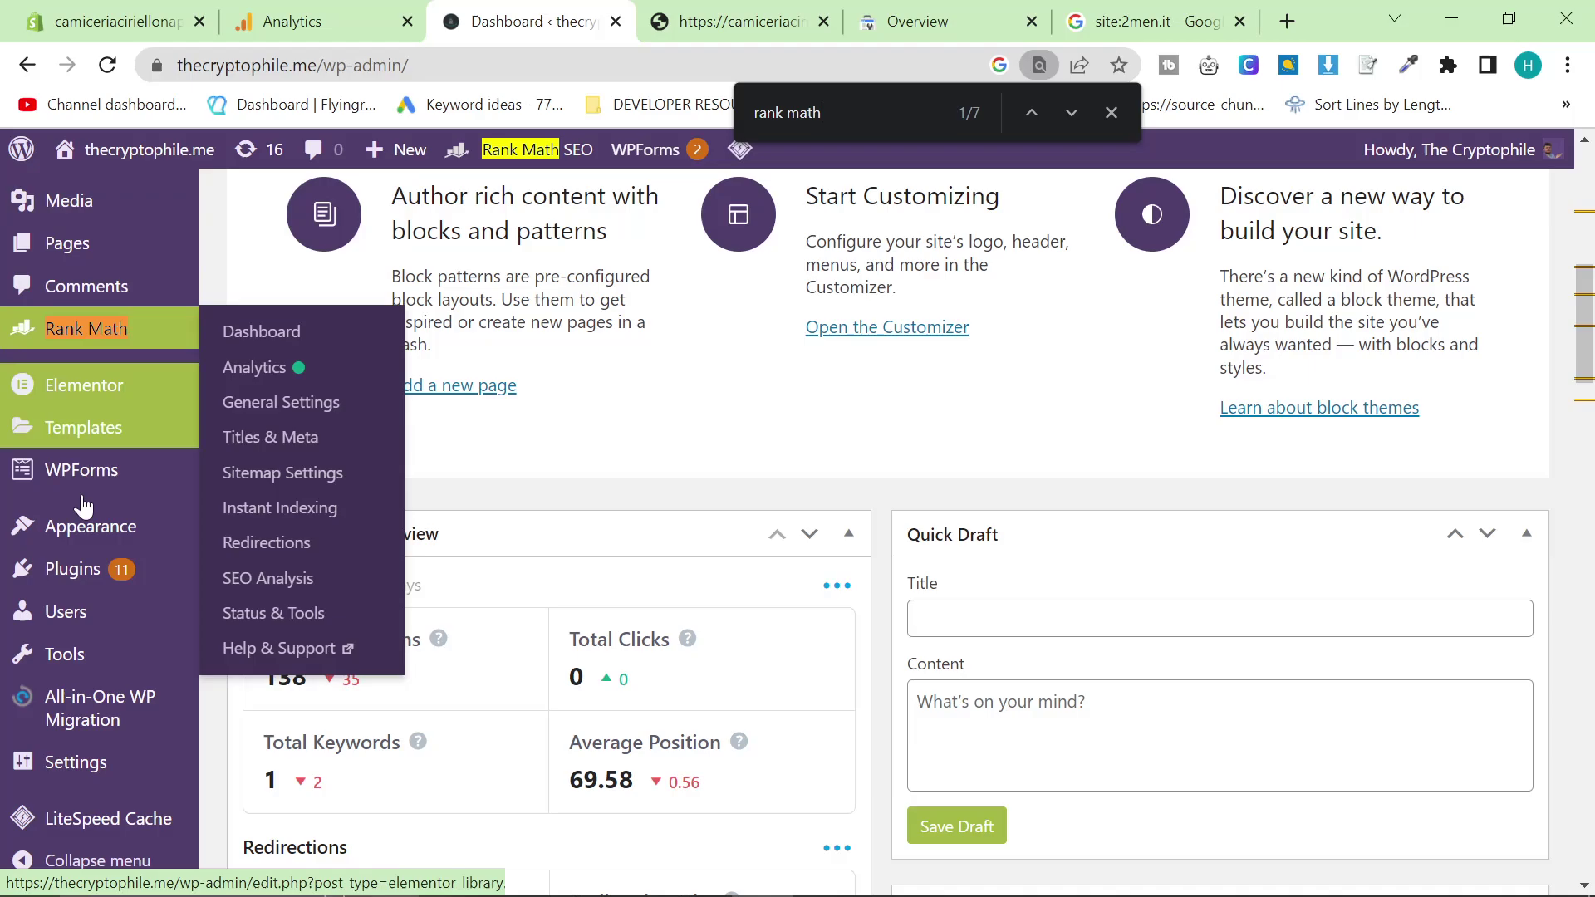
Step: Open the Rank Math dashboard and zoom out to see more module cards
mouse_move(84, 570)
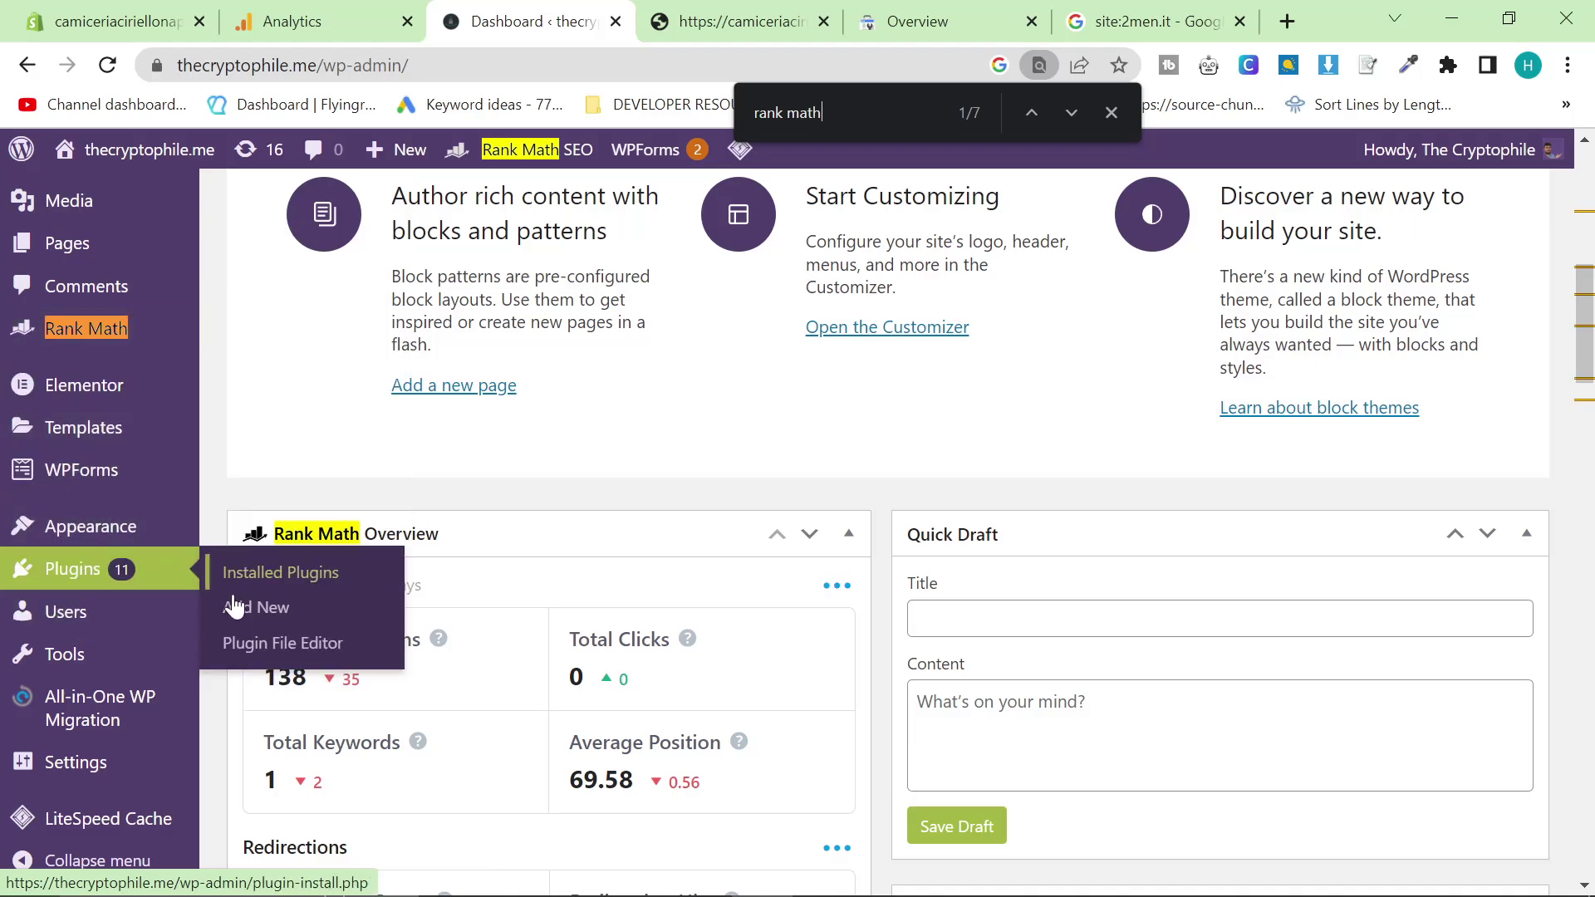
left_click(64, 330)
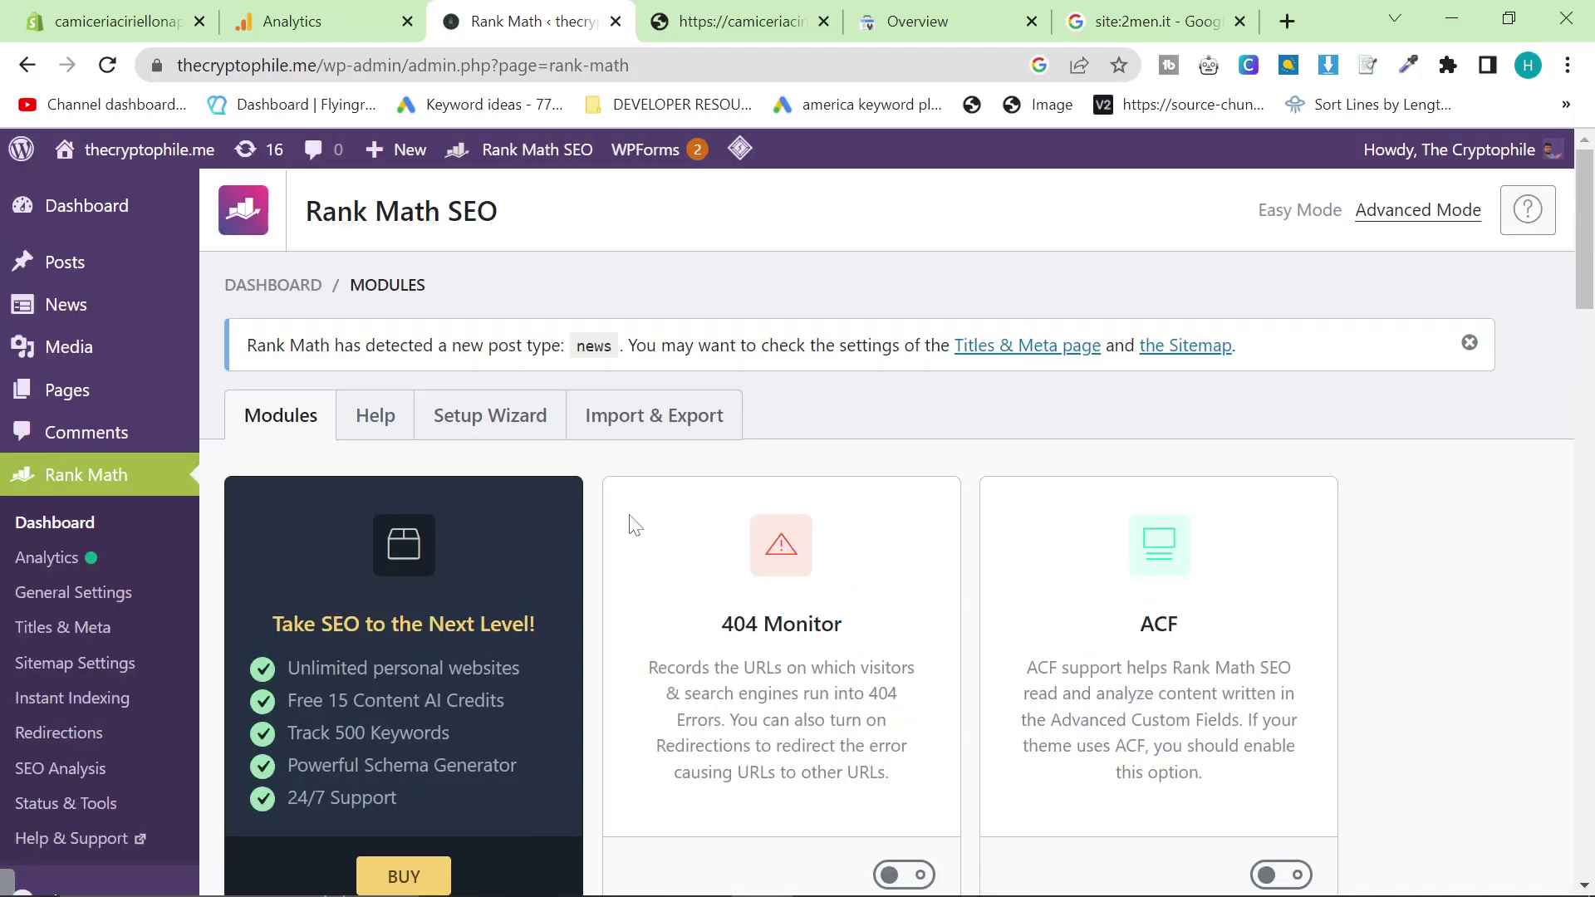
scroll(936, 460, "up", 2)
scroll(1079, 374, "down", 2)
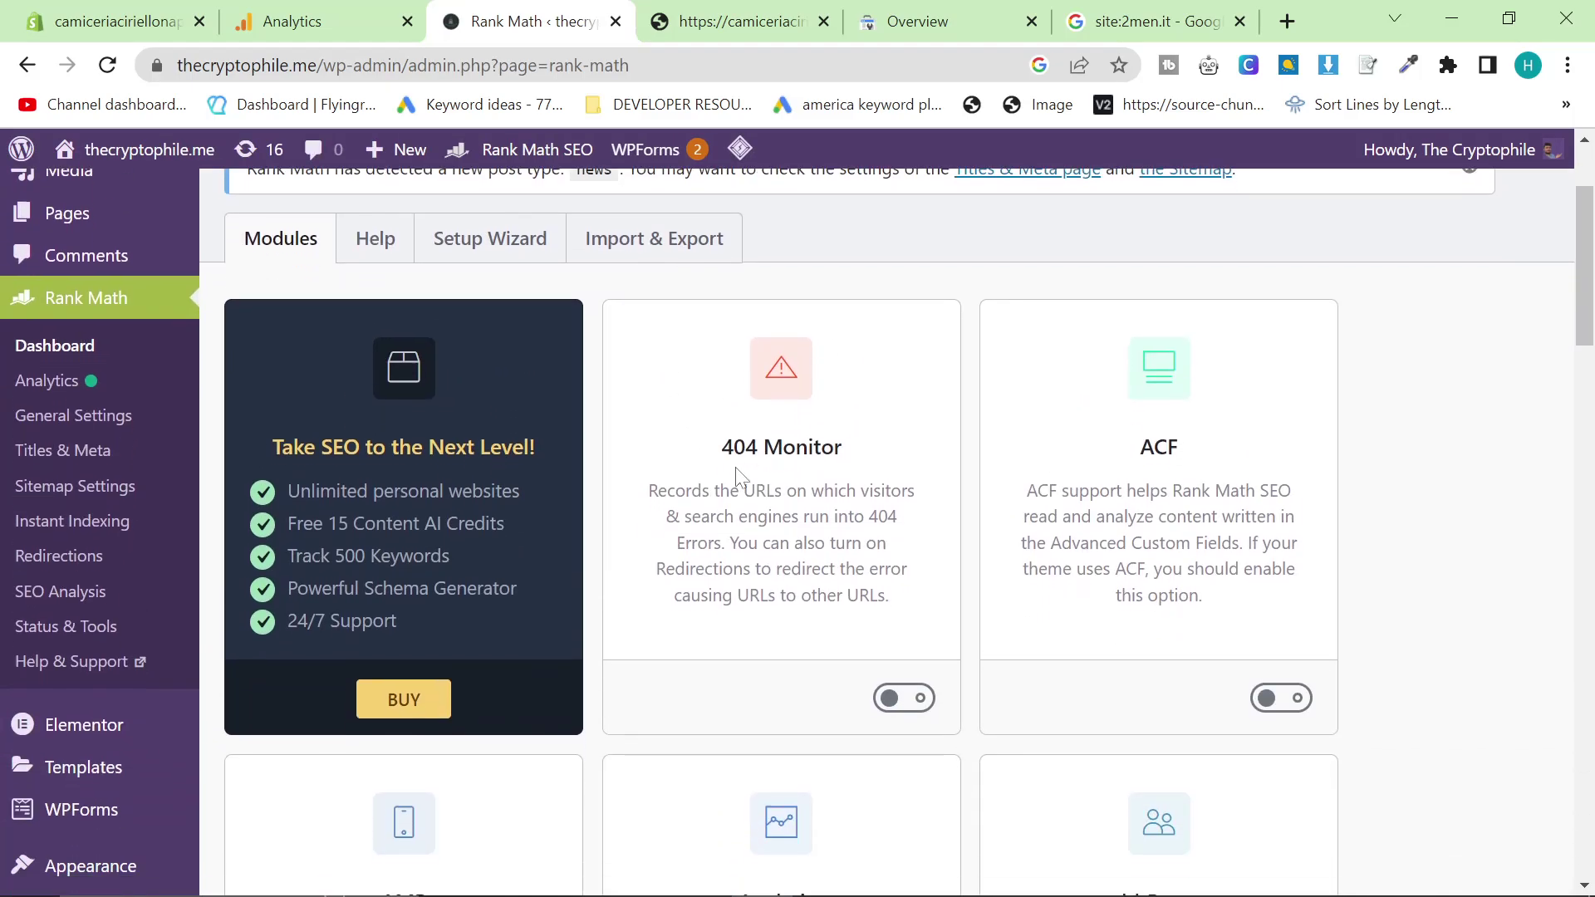
scroll(1329, 274, "up", 2)
scroll(900, 498, "down", 5)
scroll(907, 395, "up", 5)
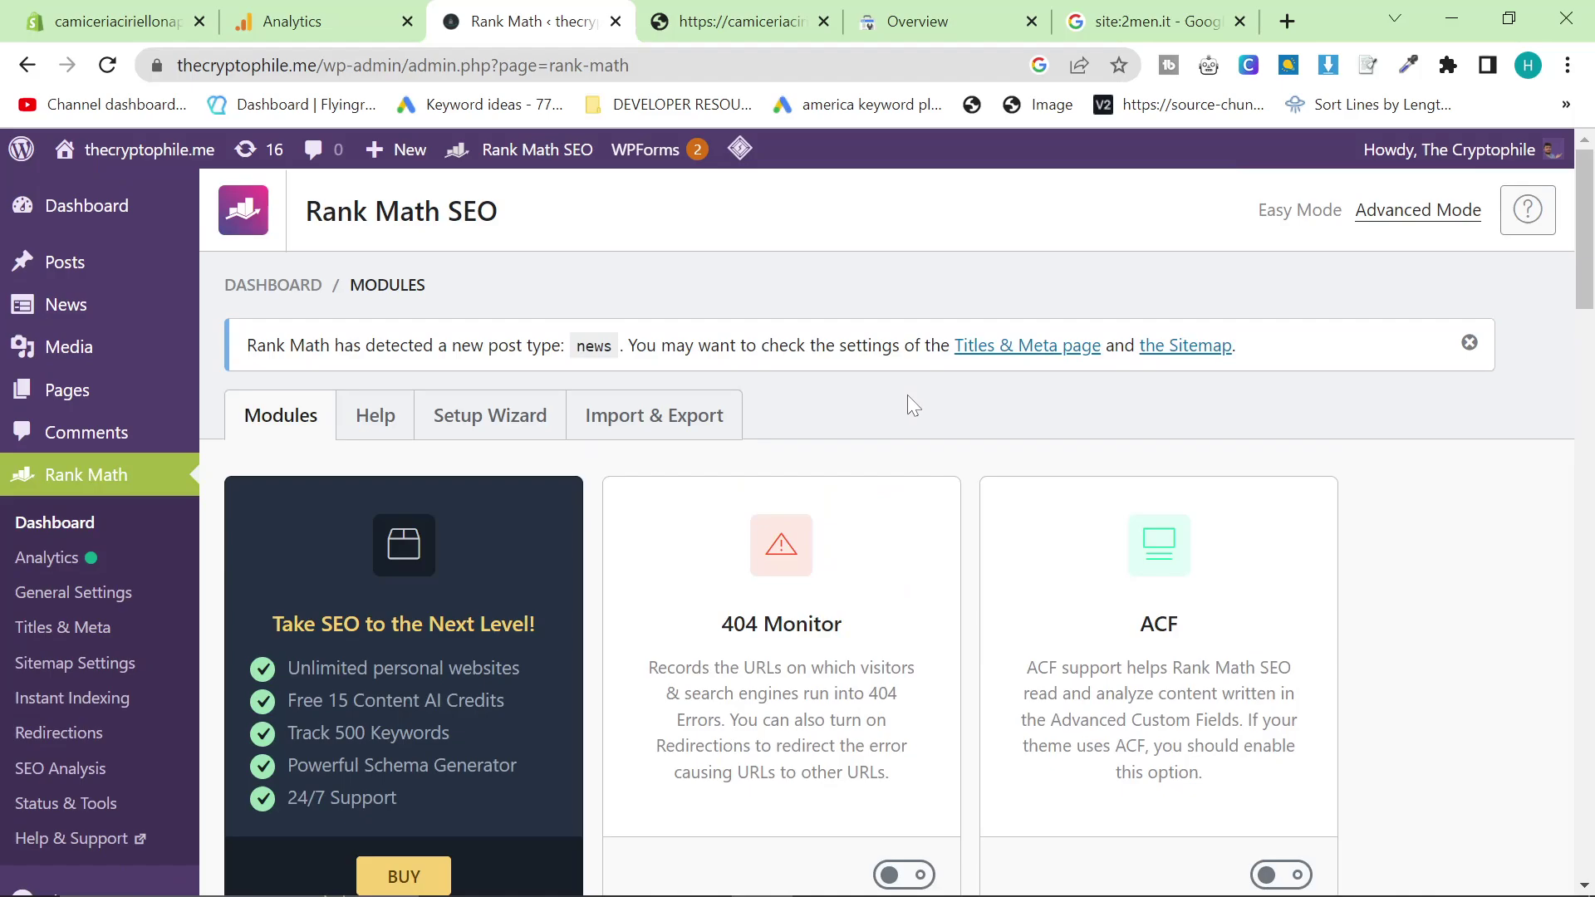
key("ctrl+minus")
key("ctrl+minus")
key("ctrl+minus")
scroll(901, 420, "down", 5)
scroll(914, 479, "down", 10)
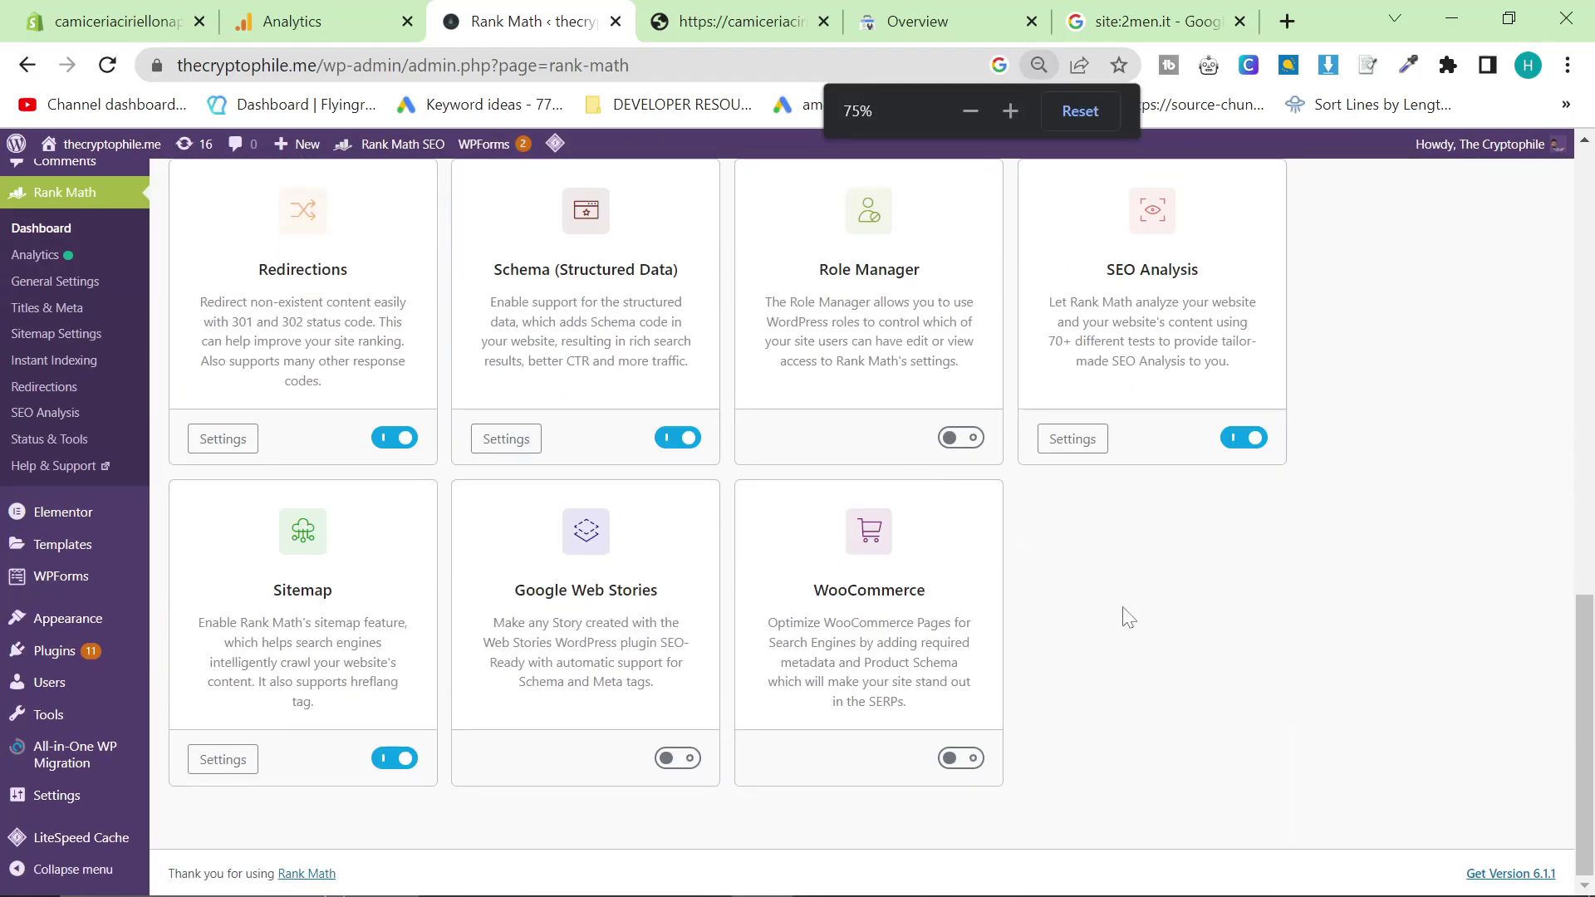
scroll(1128, 618, "up", 15)
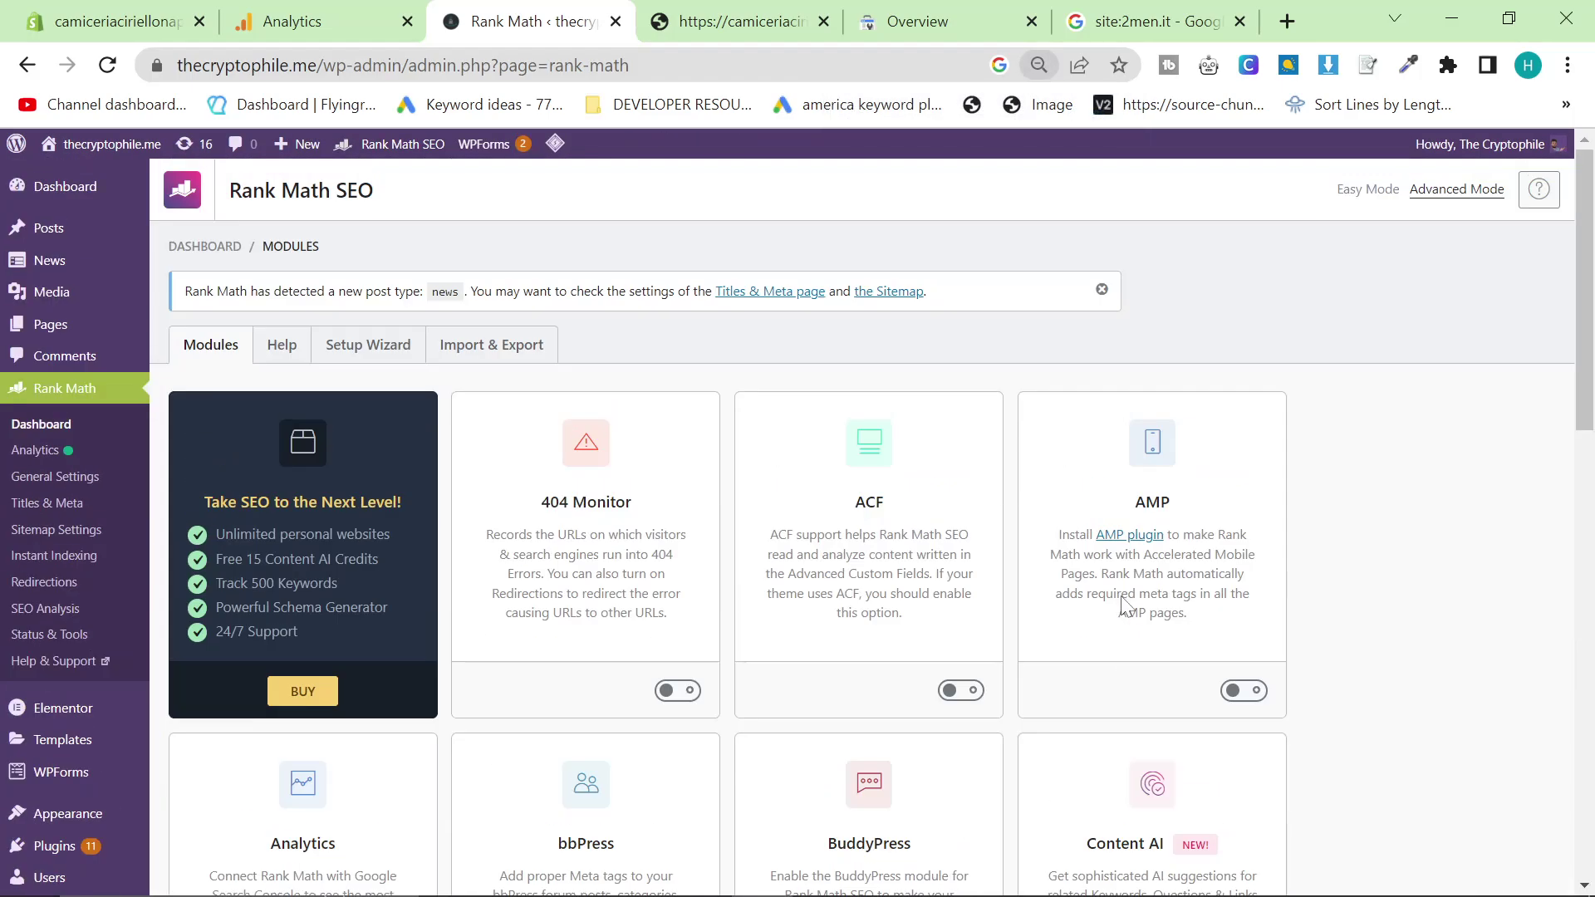
Step: Start the Rank Math setup wizard and review its Your Site step
left_click(368, 344)
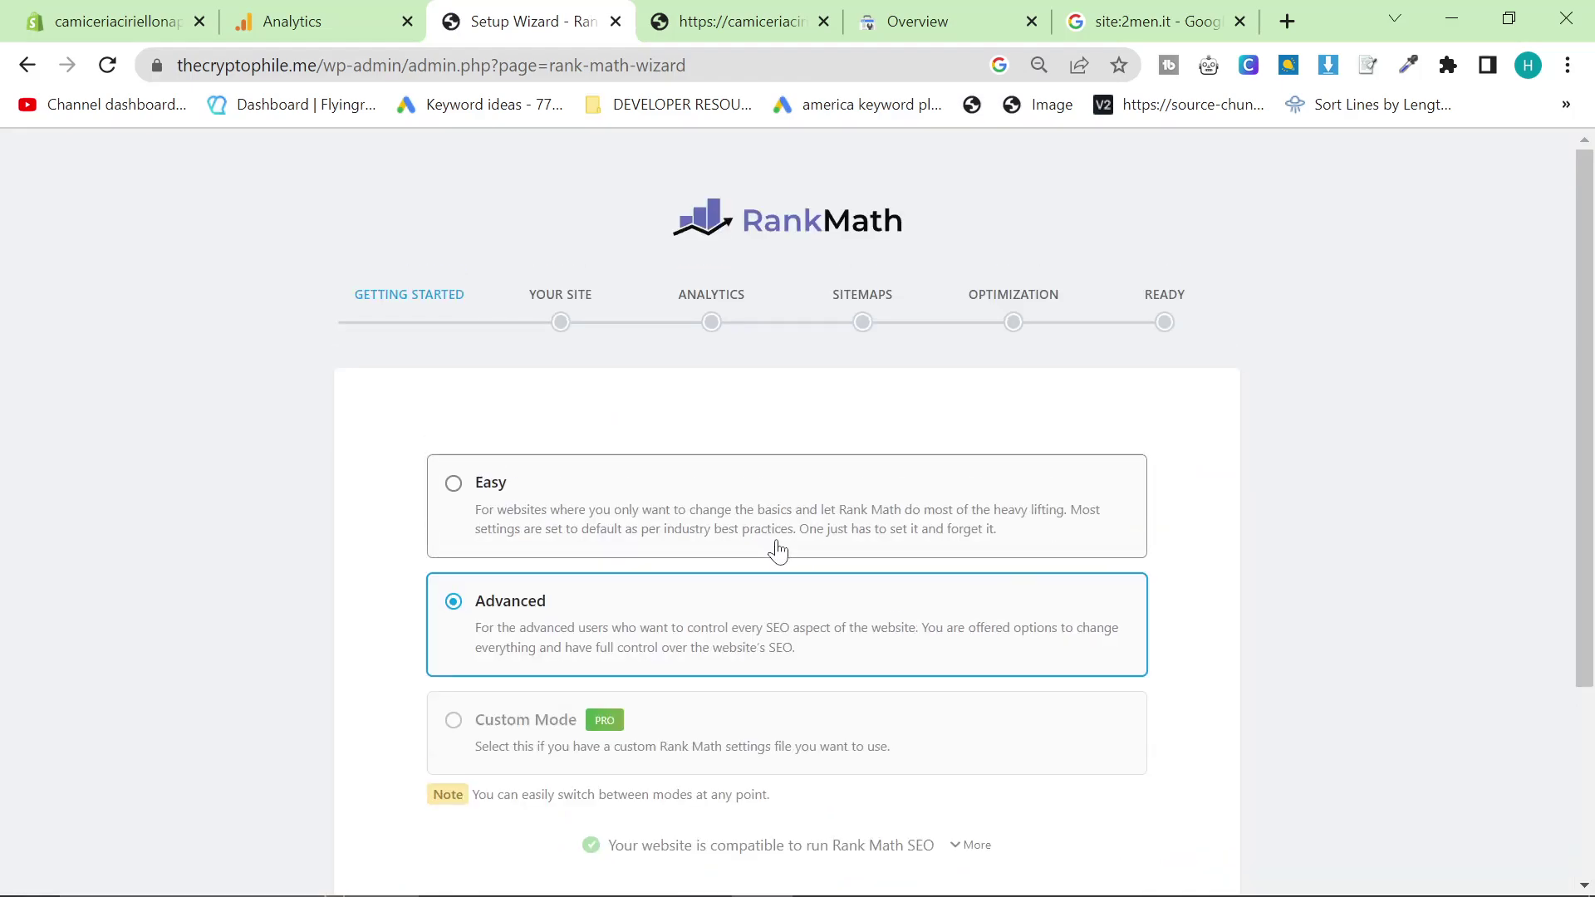
scroll(645, 601, "down", 2)
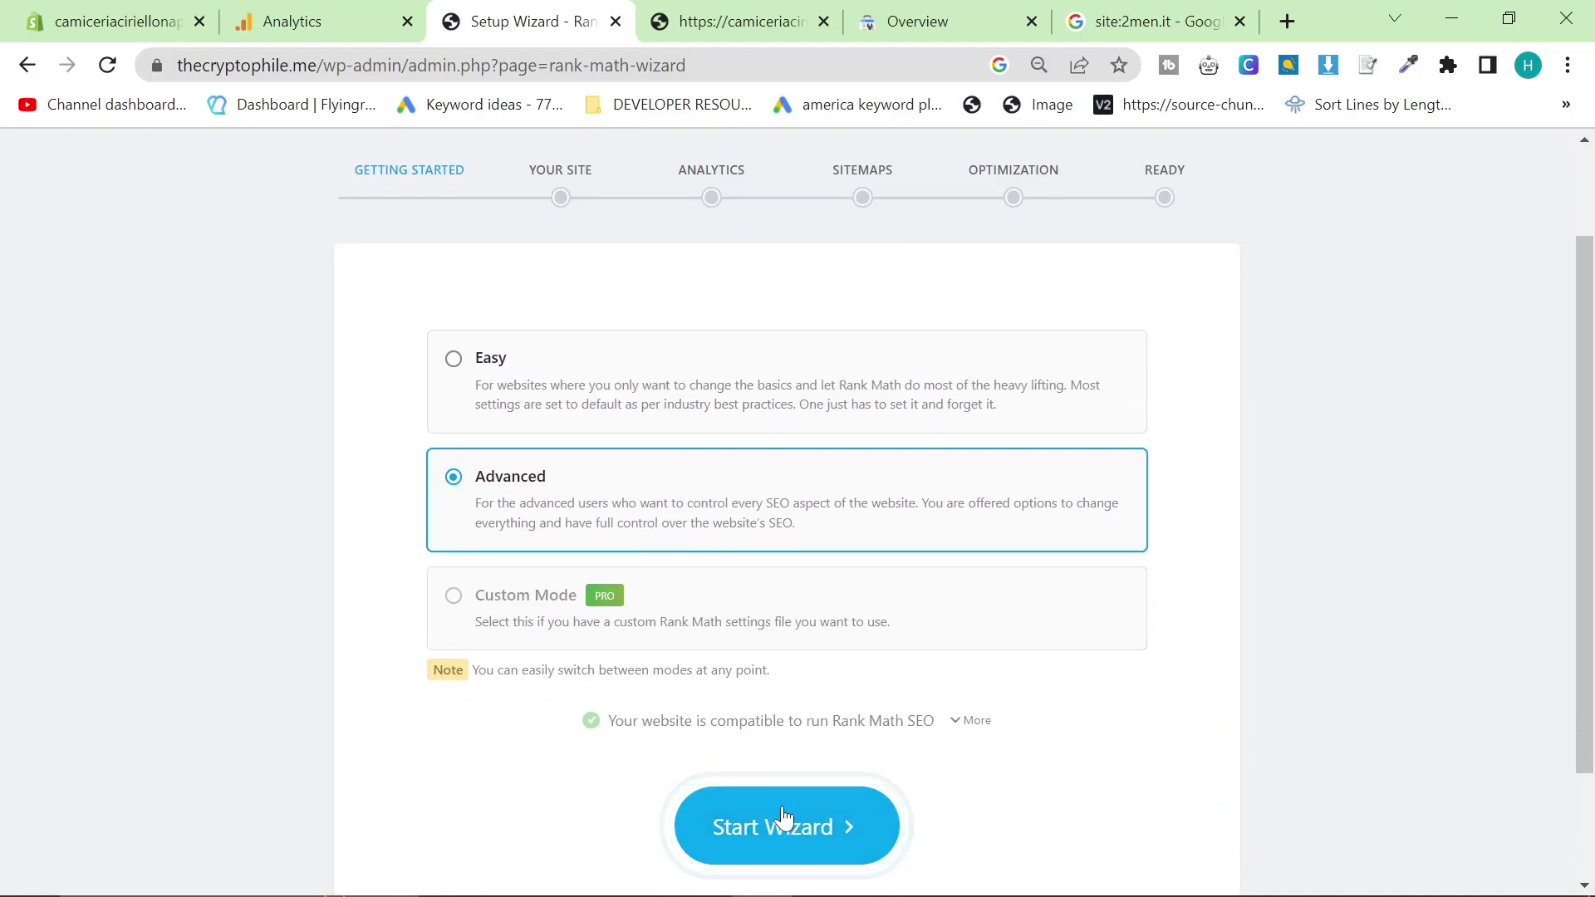
left_click(600, 401)
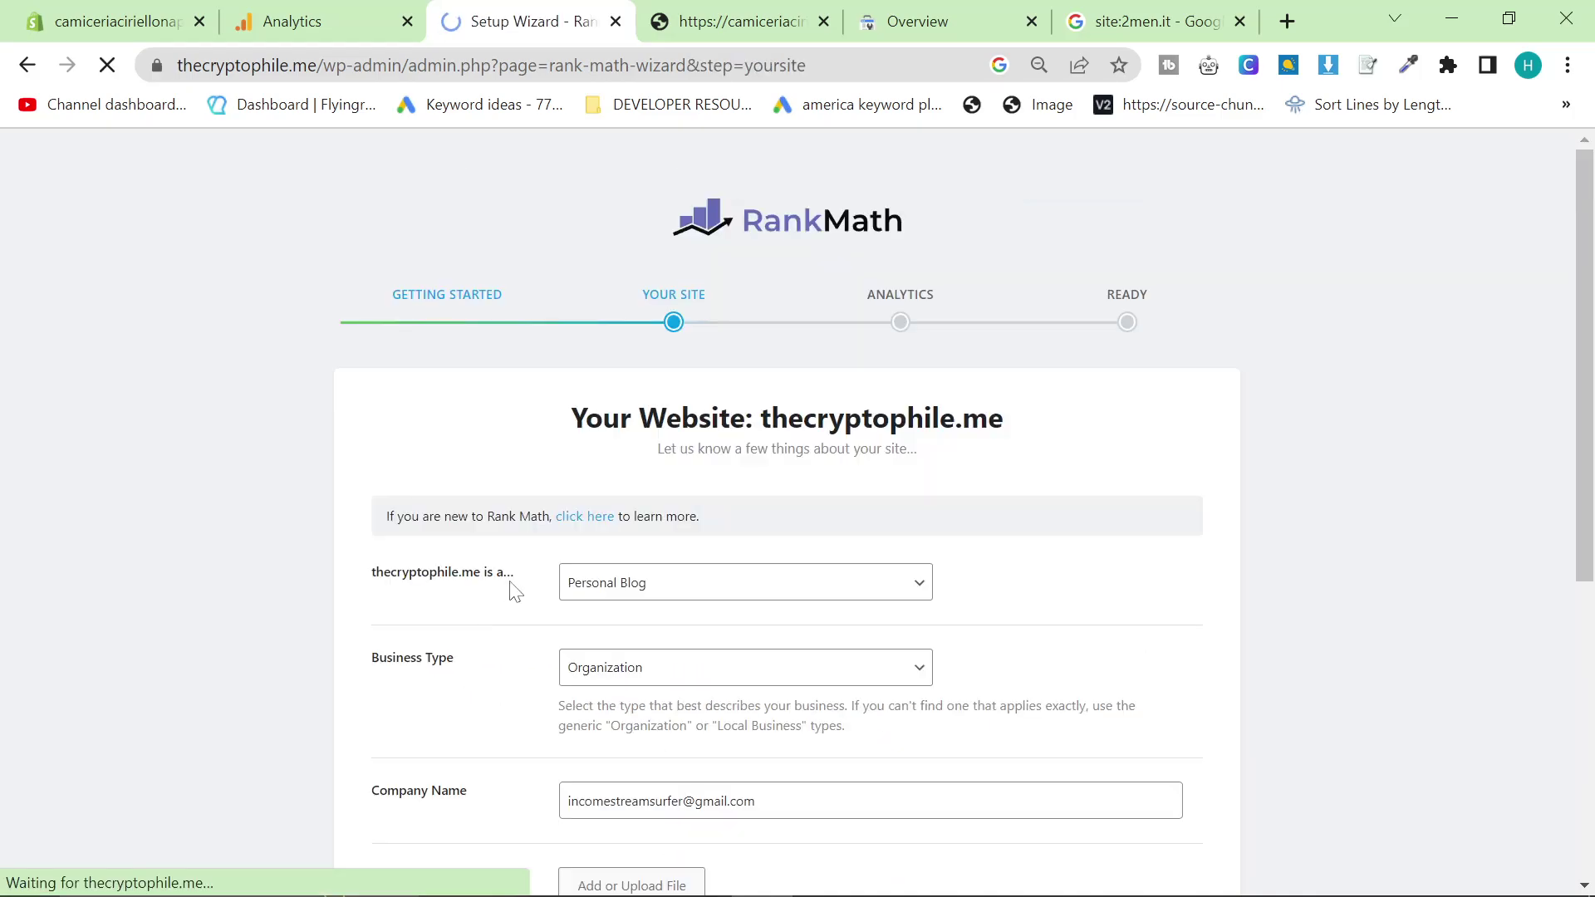
scroll(634, 498, "down", 3)
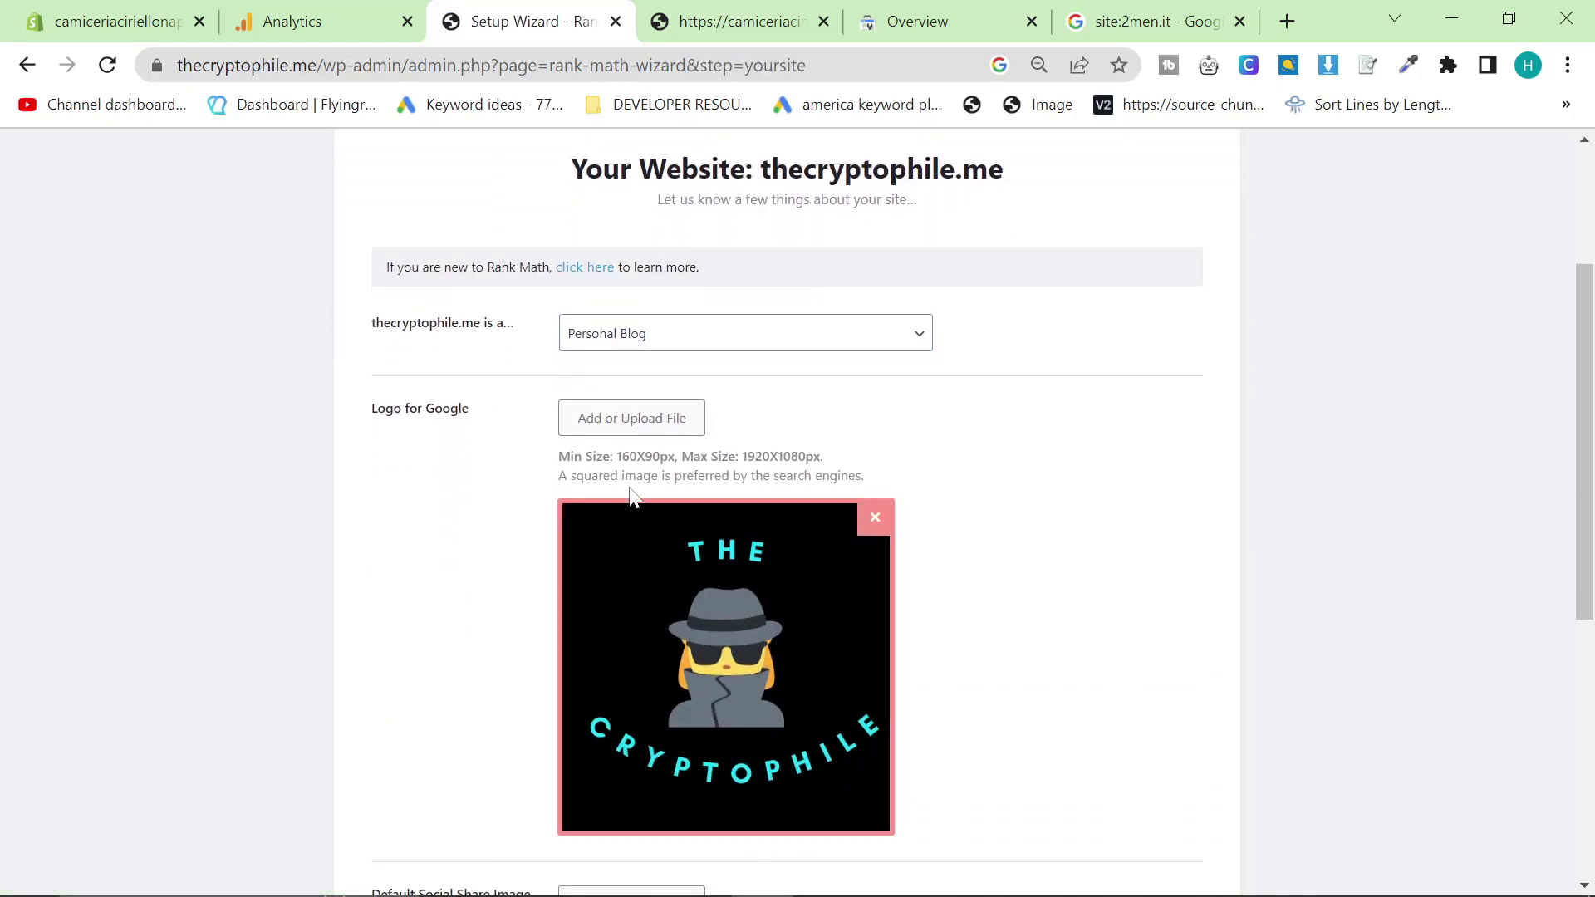
scroll(665, 635, "down", 4)
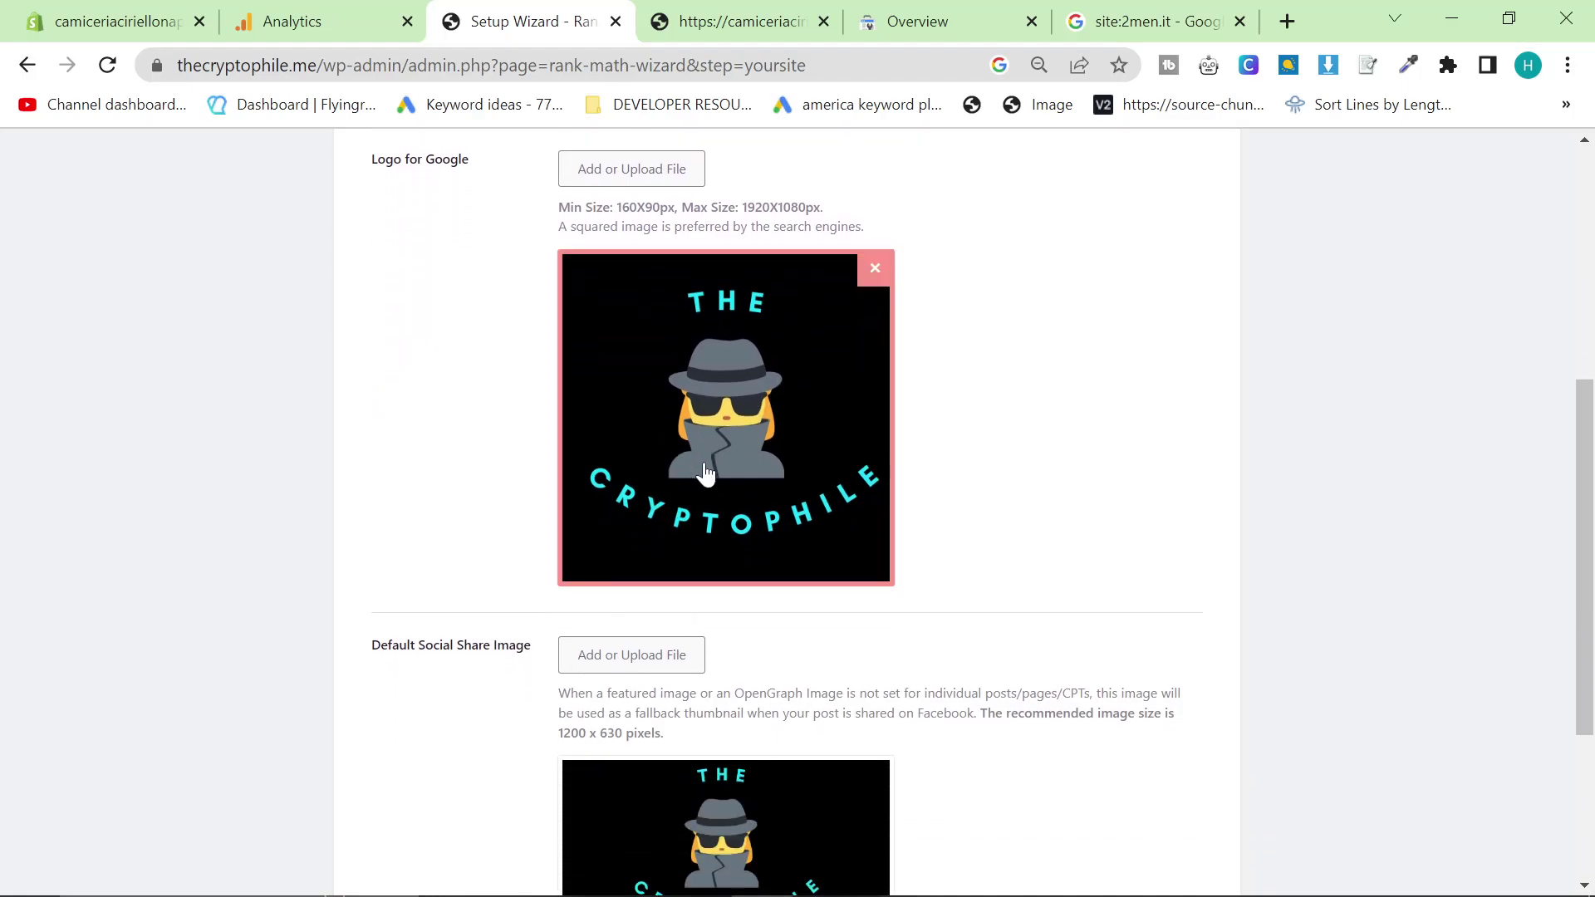
scroll(747, 582, "up", 3)
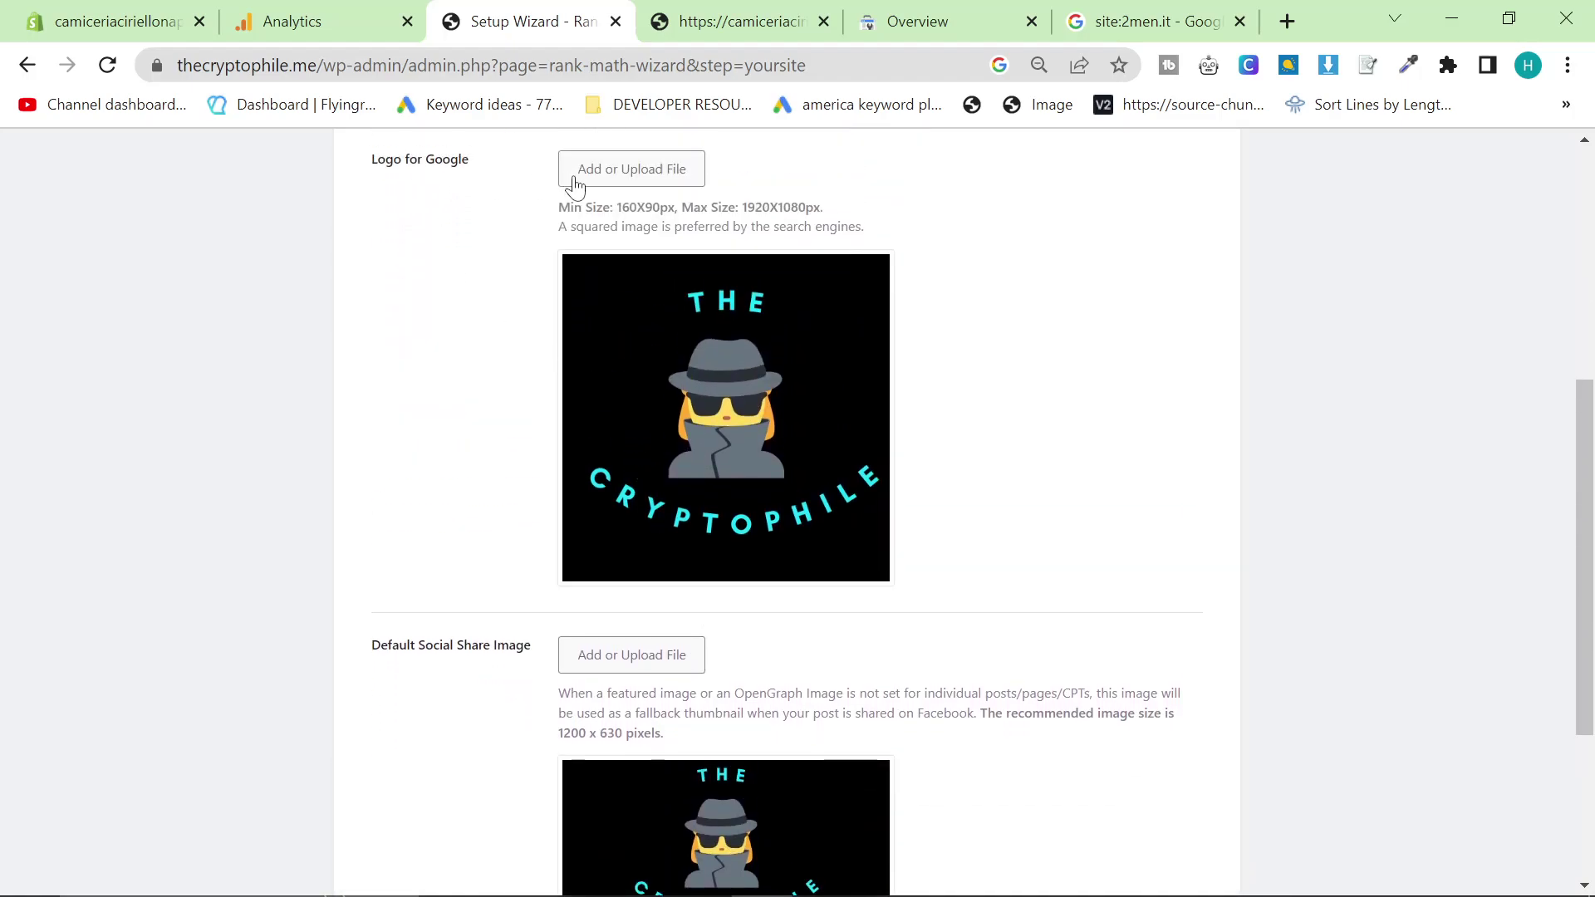
scroll(914, 623, "down", 3)
Step: Save the Your Site step, disconnect the linked Google services, and begin reconnecting them
left_click(1154, 806)
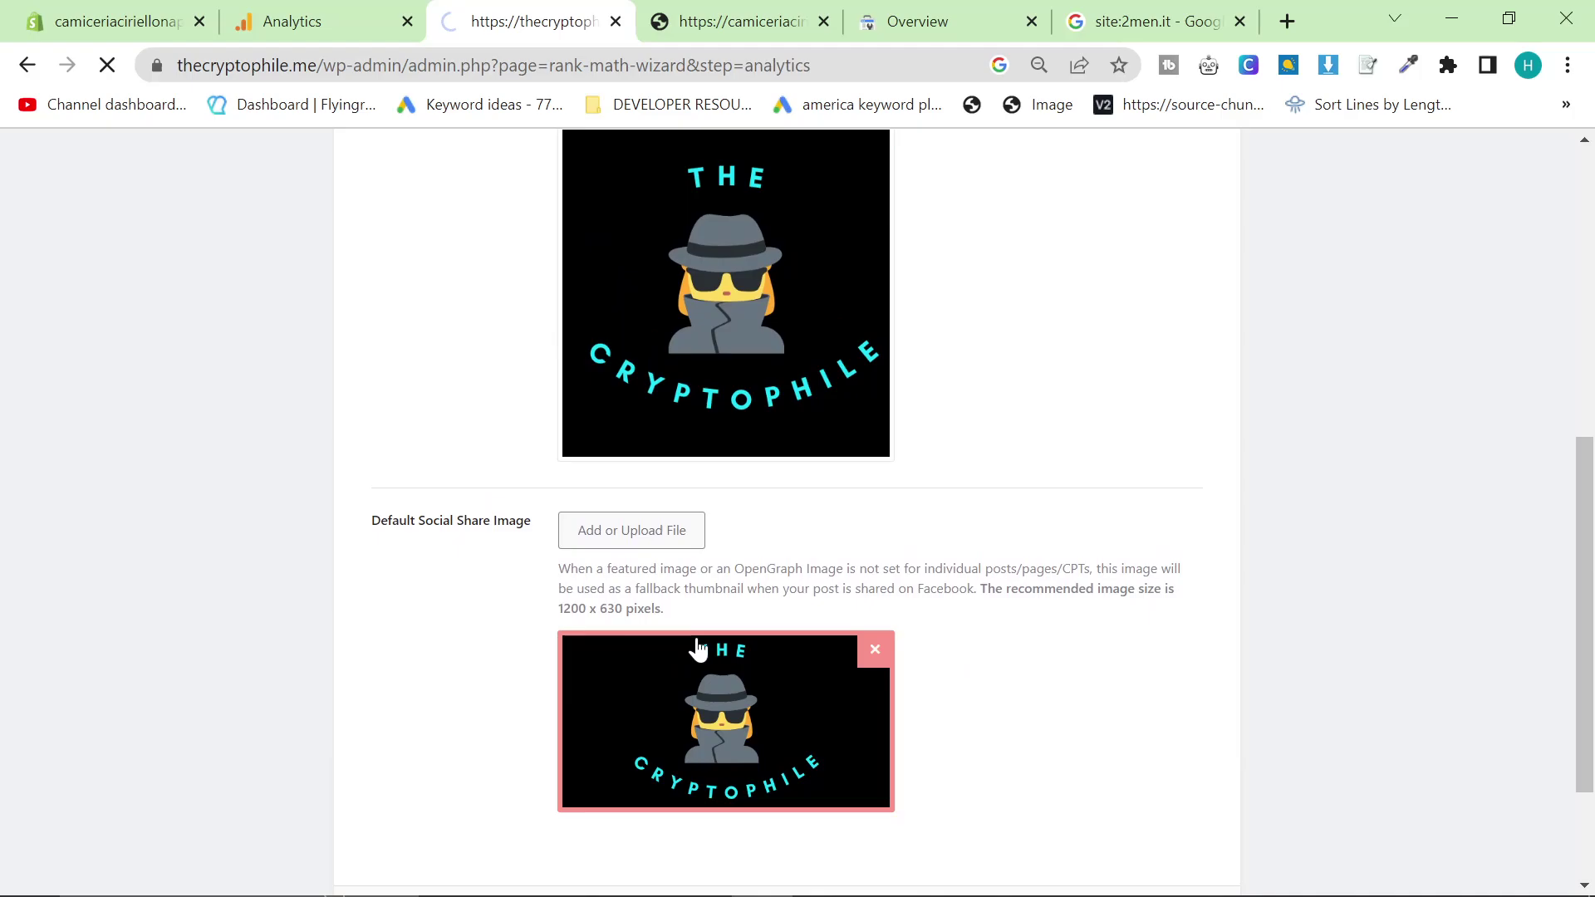
scroll(611, 575, "down", 2)
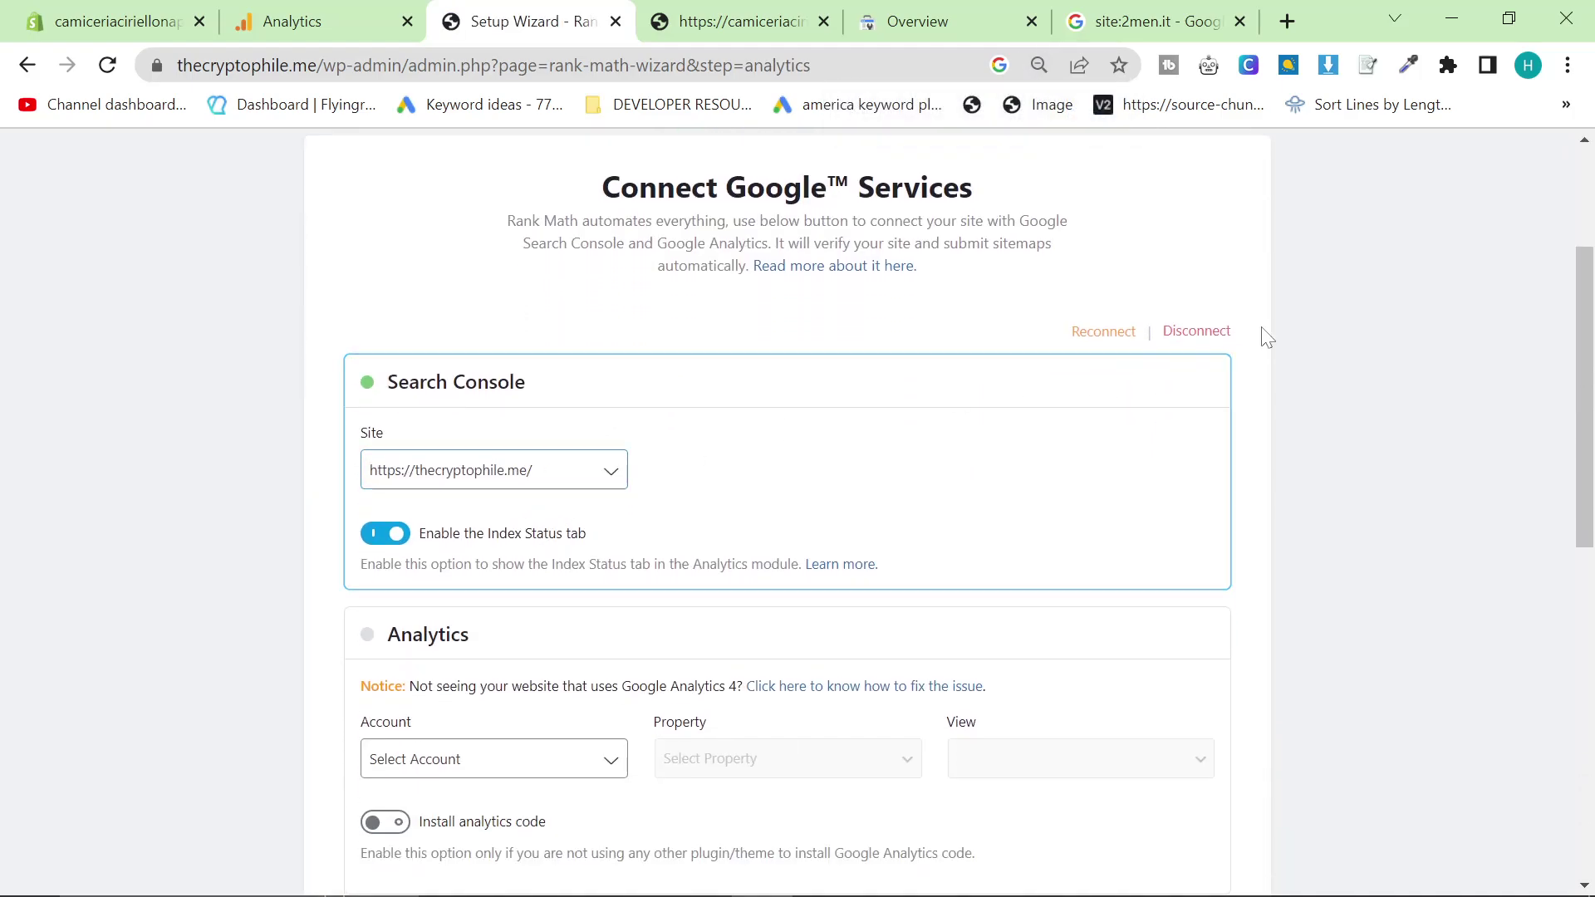
left_click(1183, 332)
left_click(918, 191)
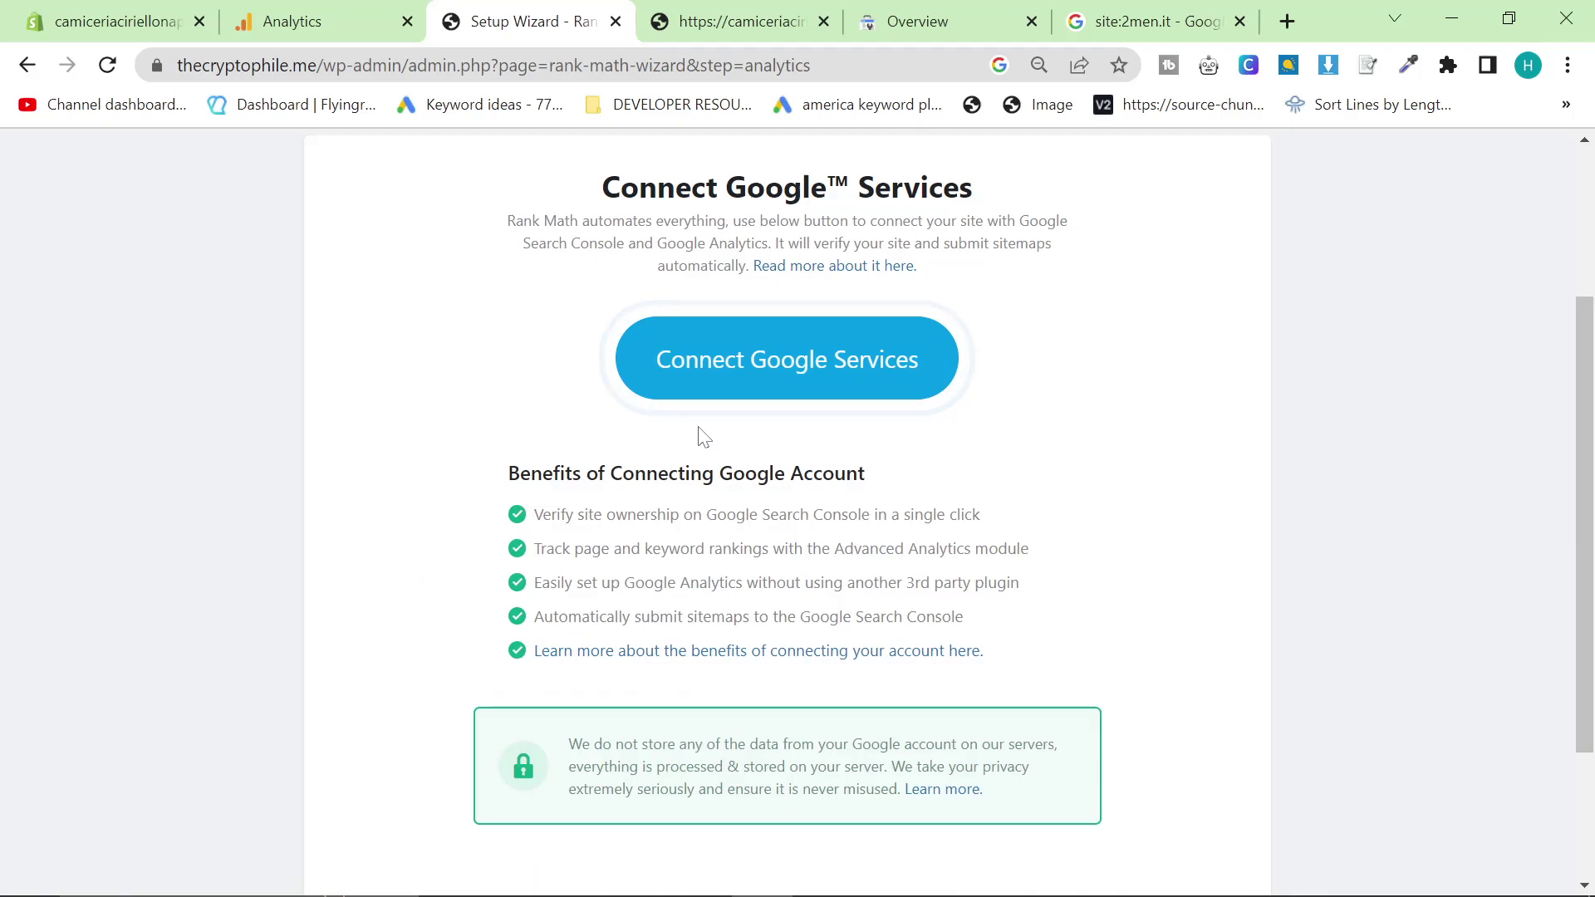
left_click(730, 384)
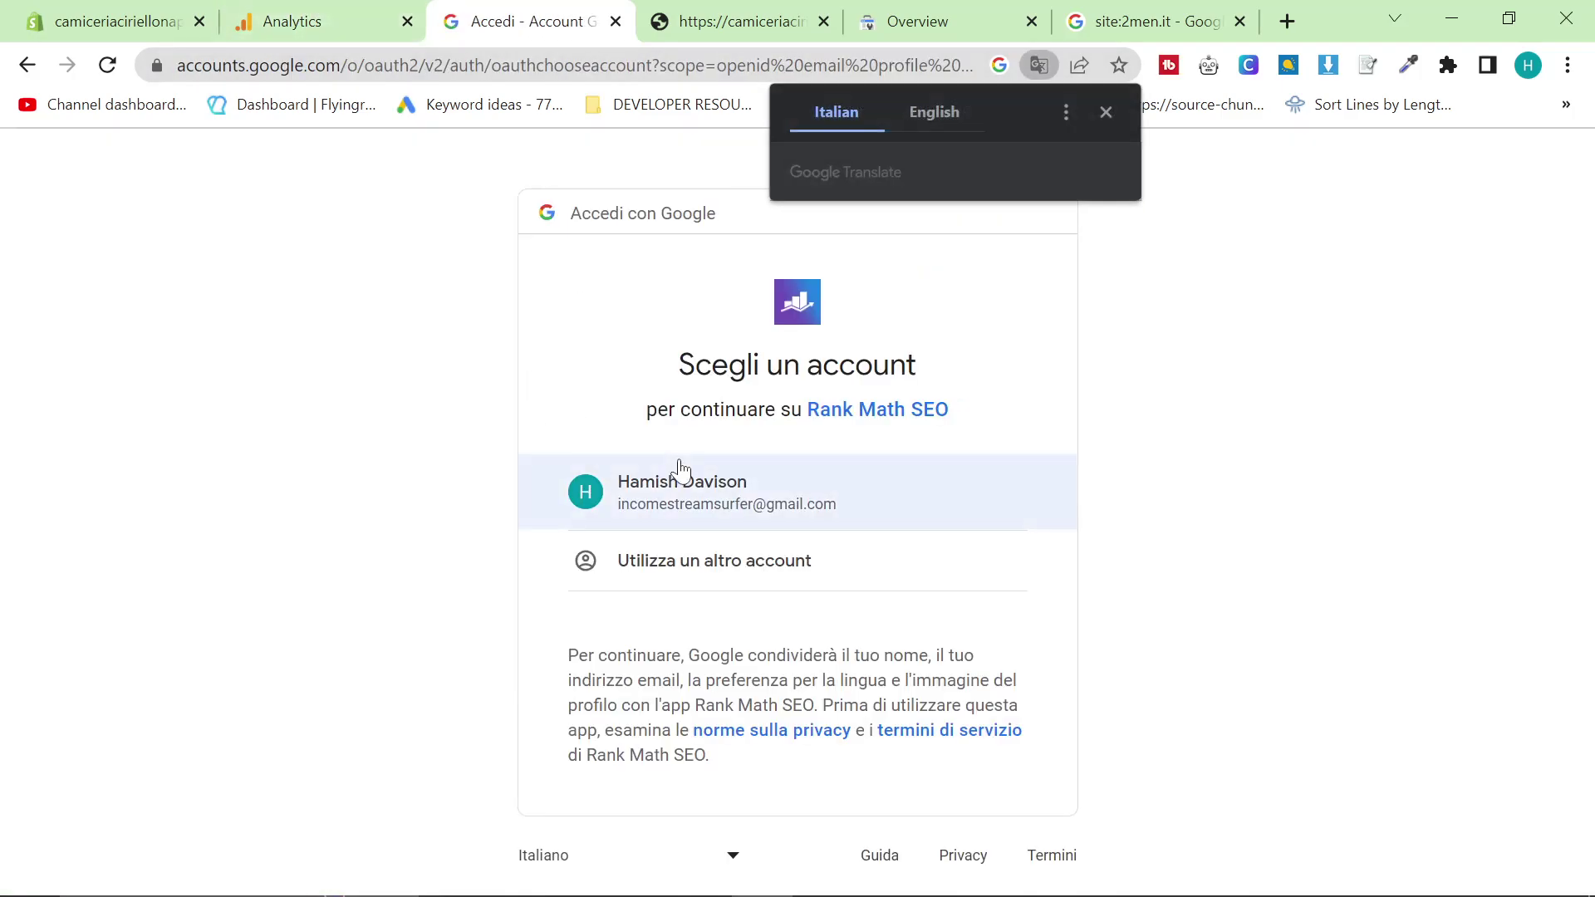
Step: Sign in with the Google account and grant Rank Math SEO all four Analytics and Search Console permissions
left_click(670, 461)
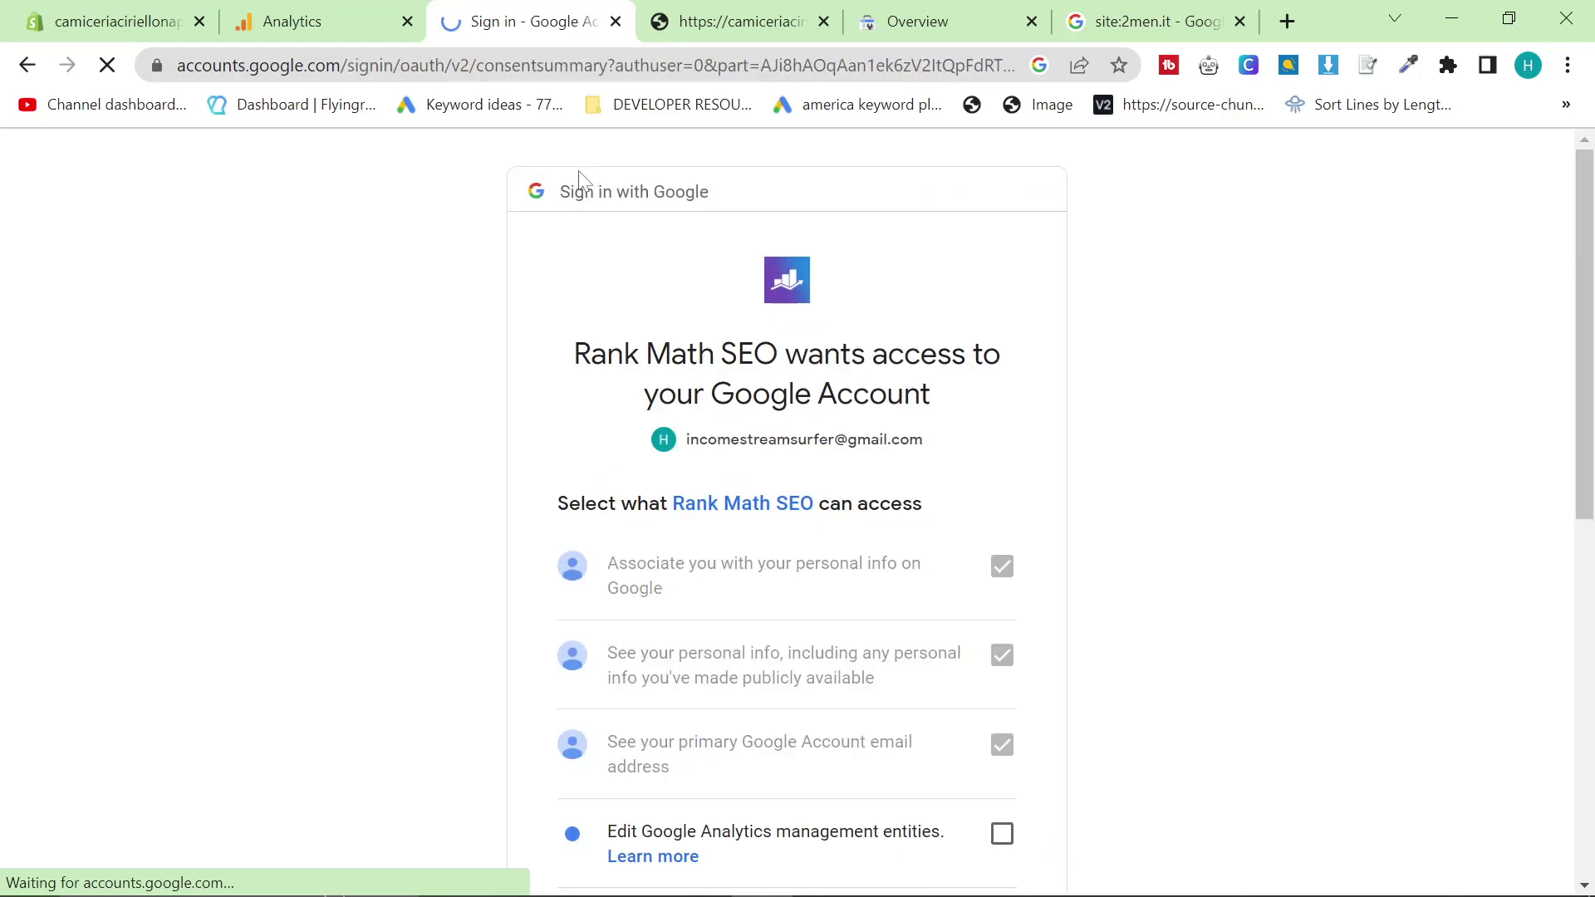
scroll(765, 570, "down", 3)
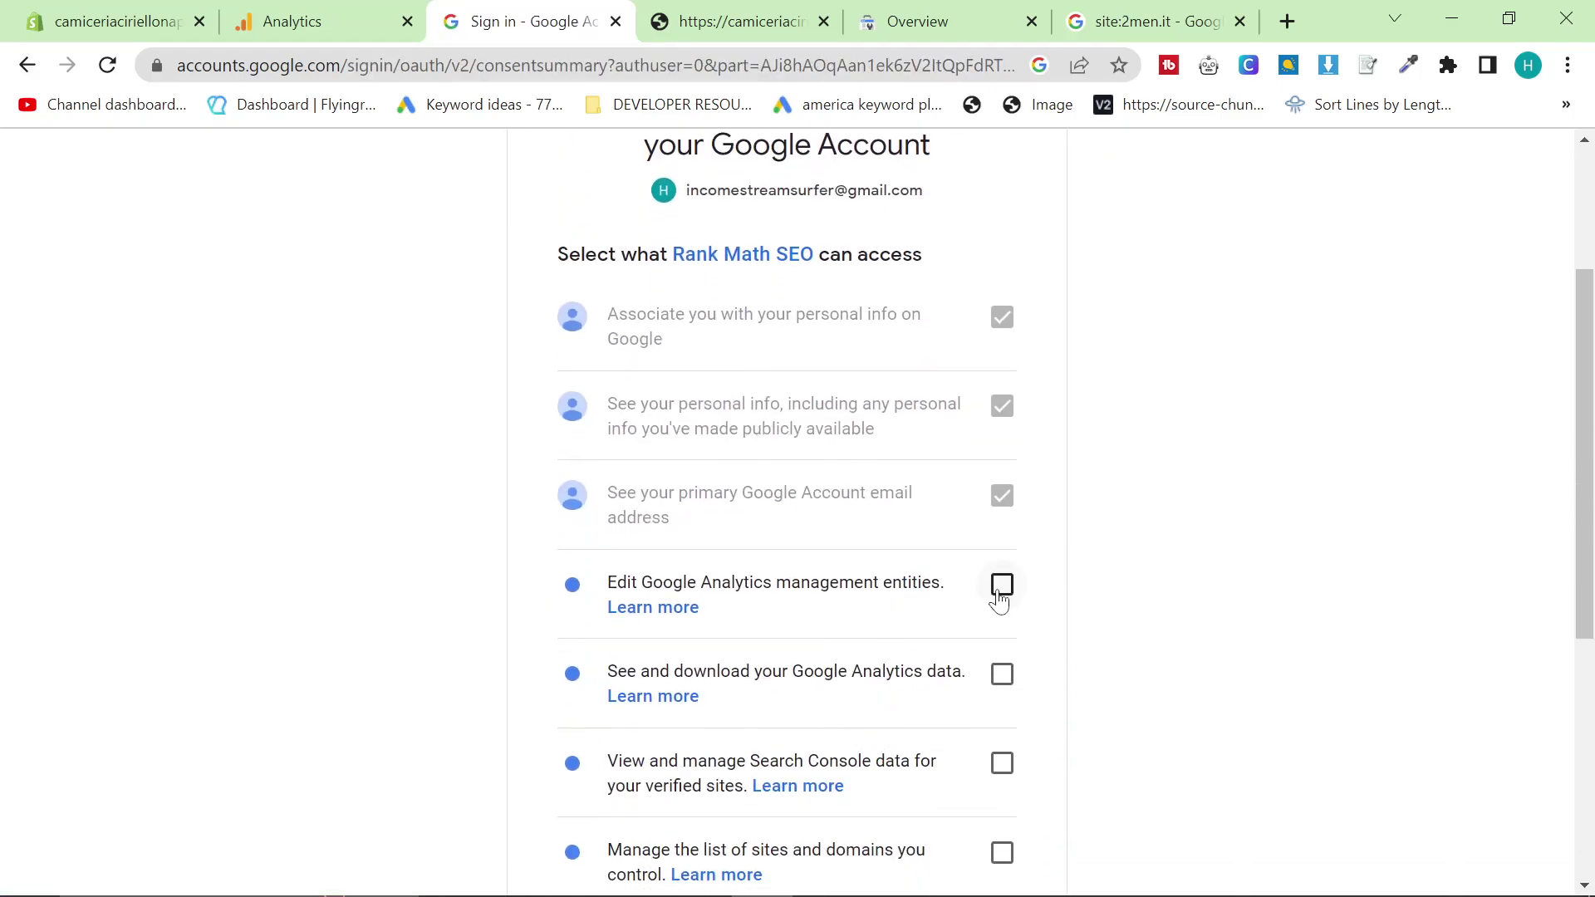
left_click(1001, 586)
scroll(1001, 603, "down", 3)
left_click(1002, 424)
left_click(1001, 513)
left_click(1002, 603)
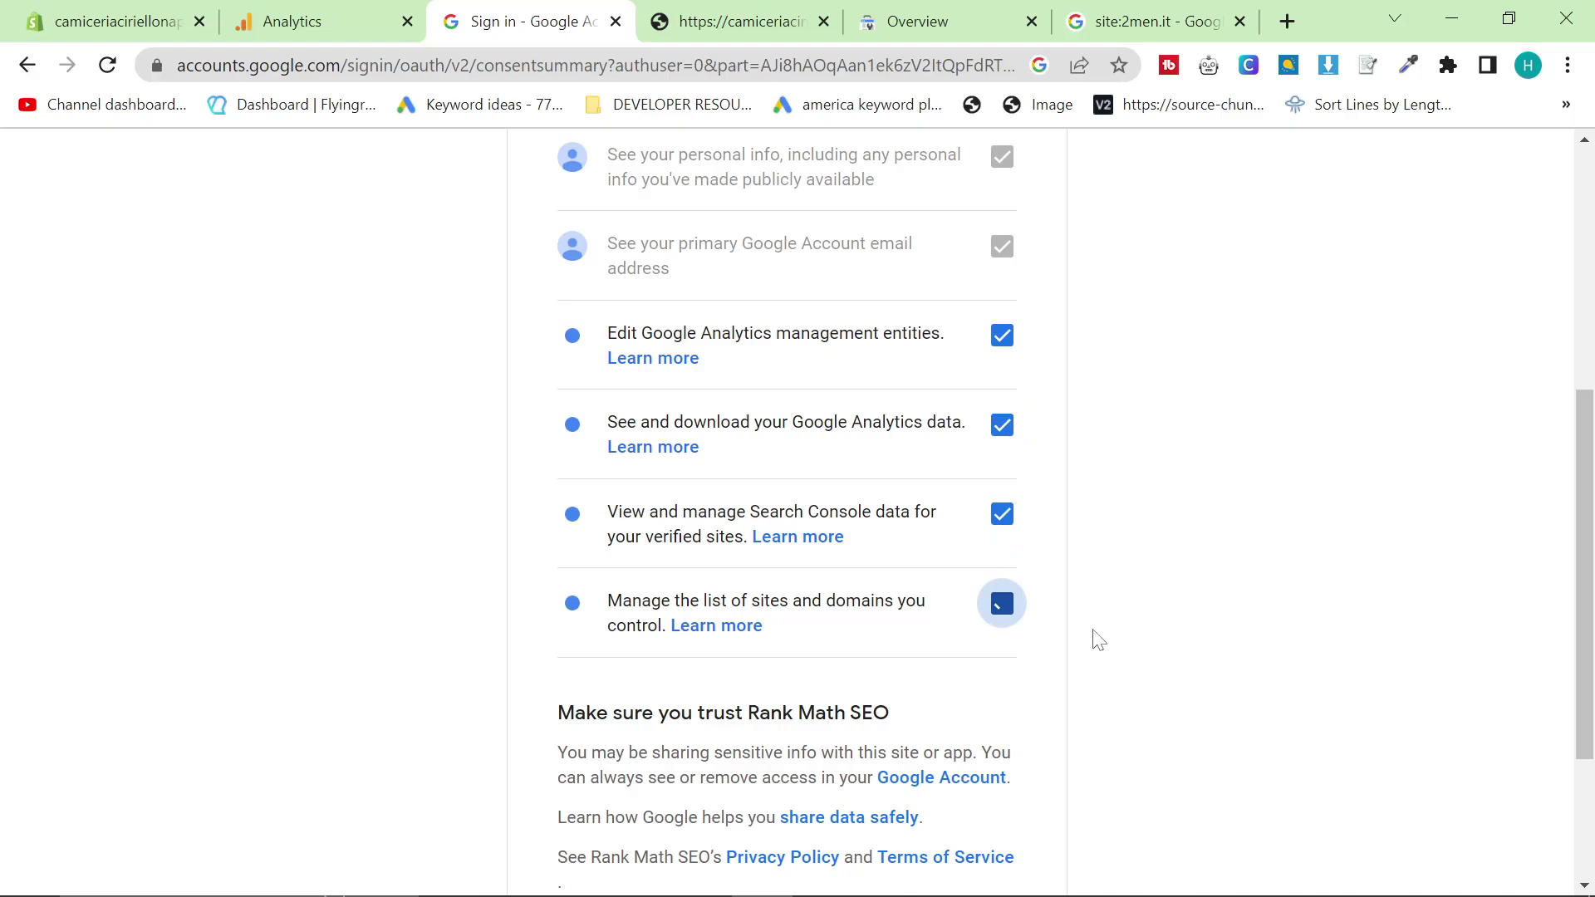
scroll(1099, 640, "down", 3)
left_click(894, 735)
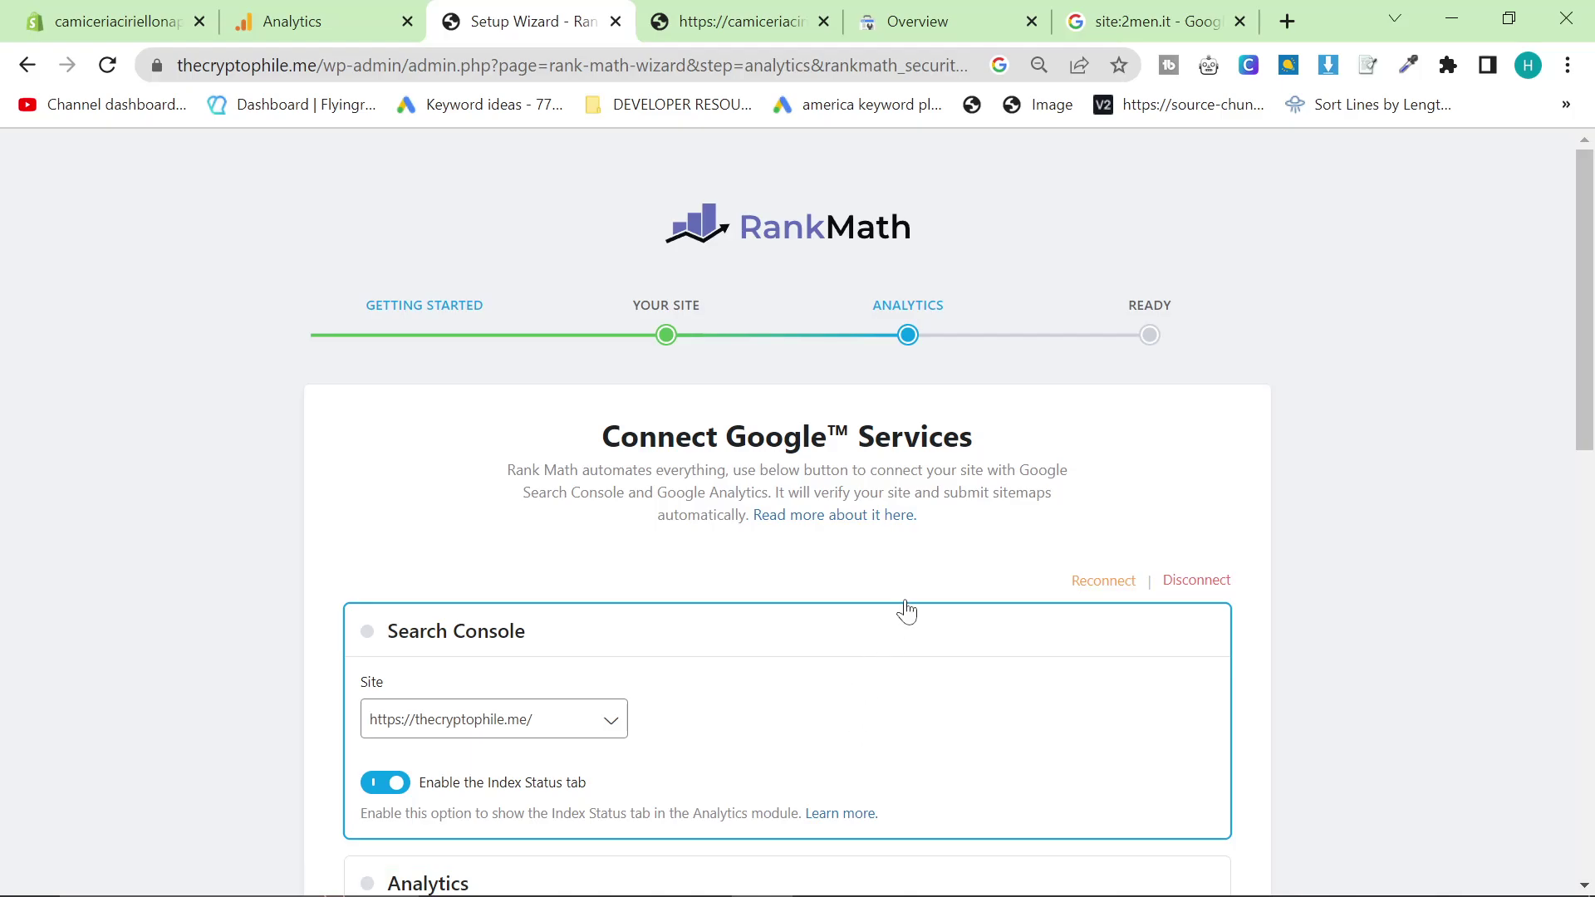
Step: Choose the test Analytics account and property, with the All Web Site Data view
scroll(906, 612, "down", 3)
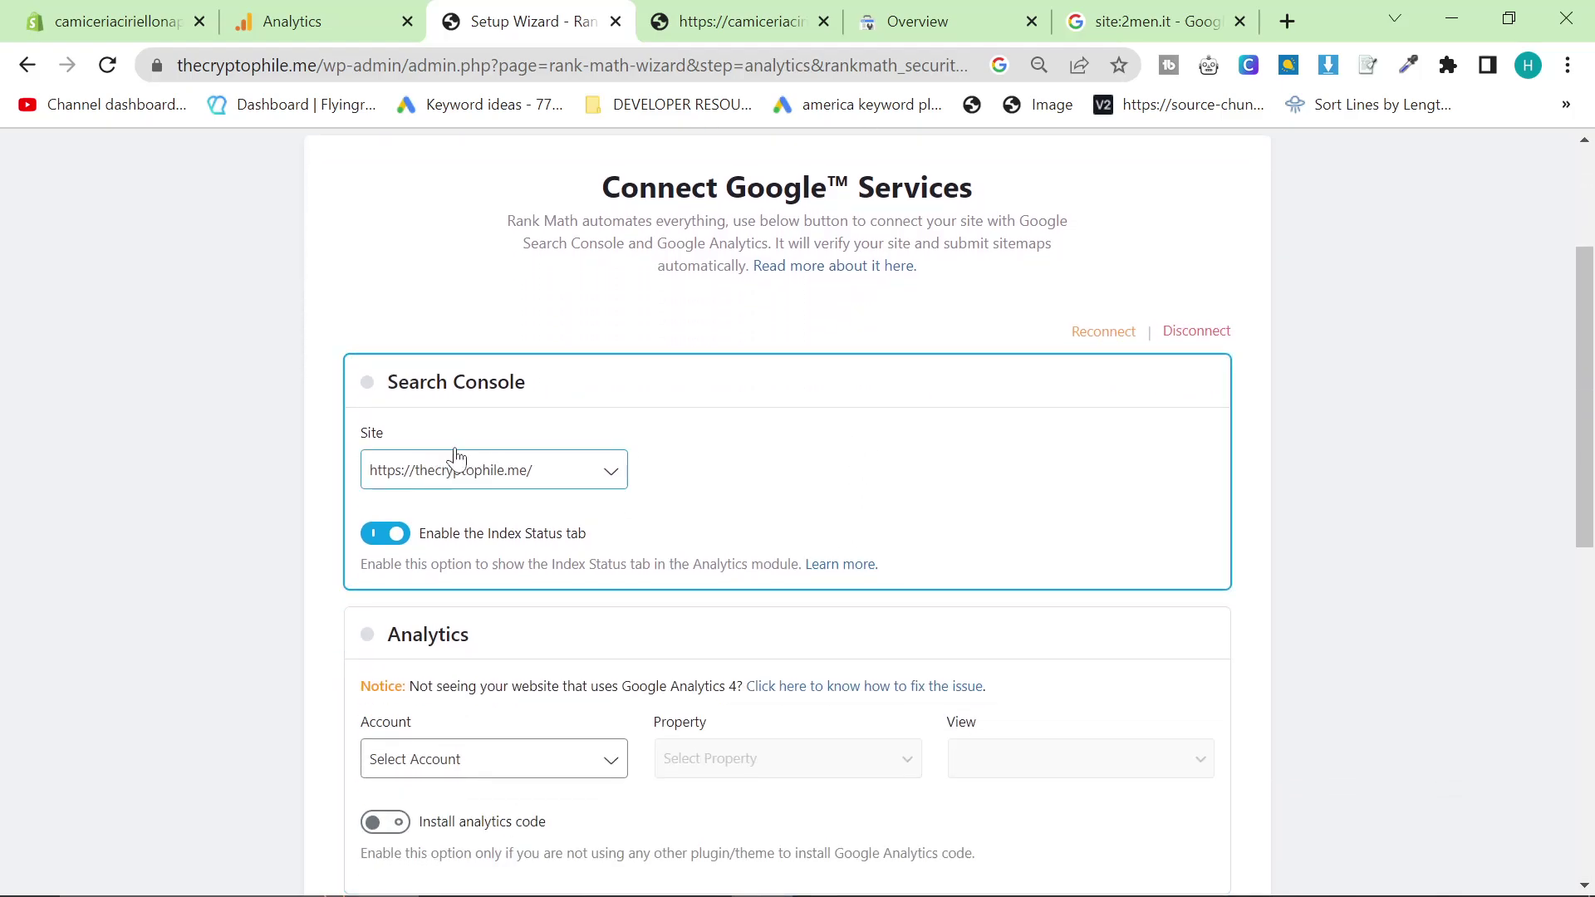
scroll(495, 658, "down", 2)
left_click(492, 640)
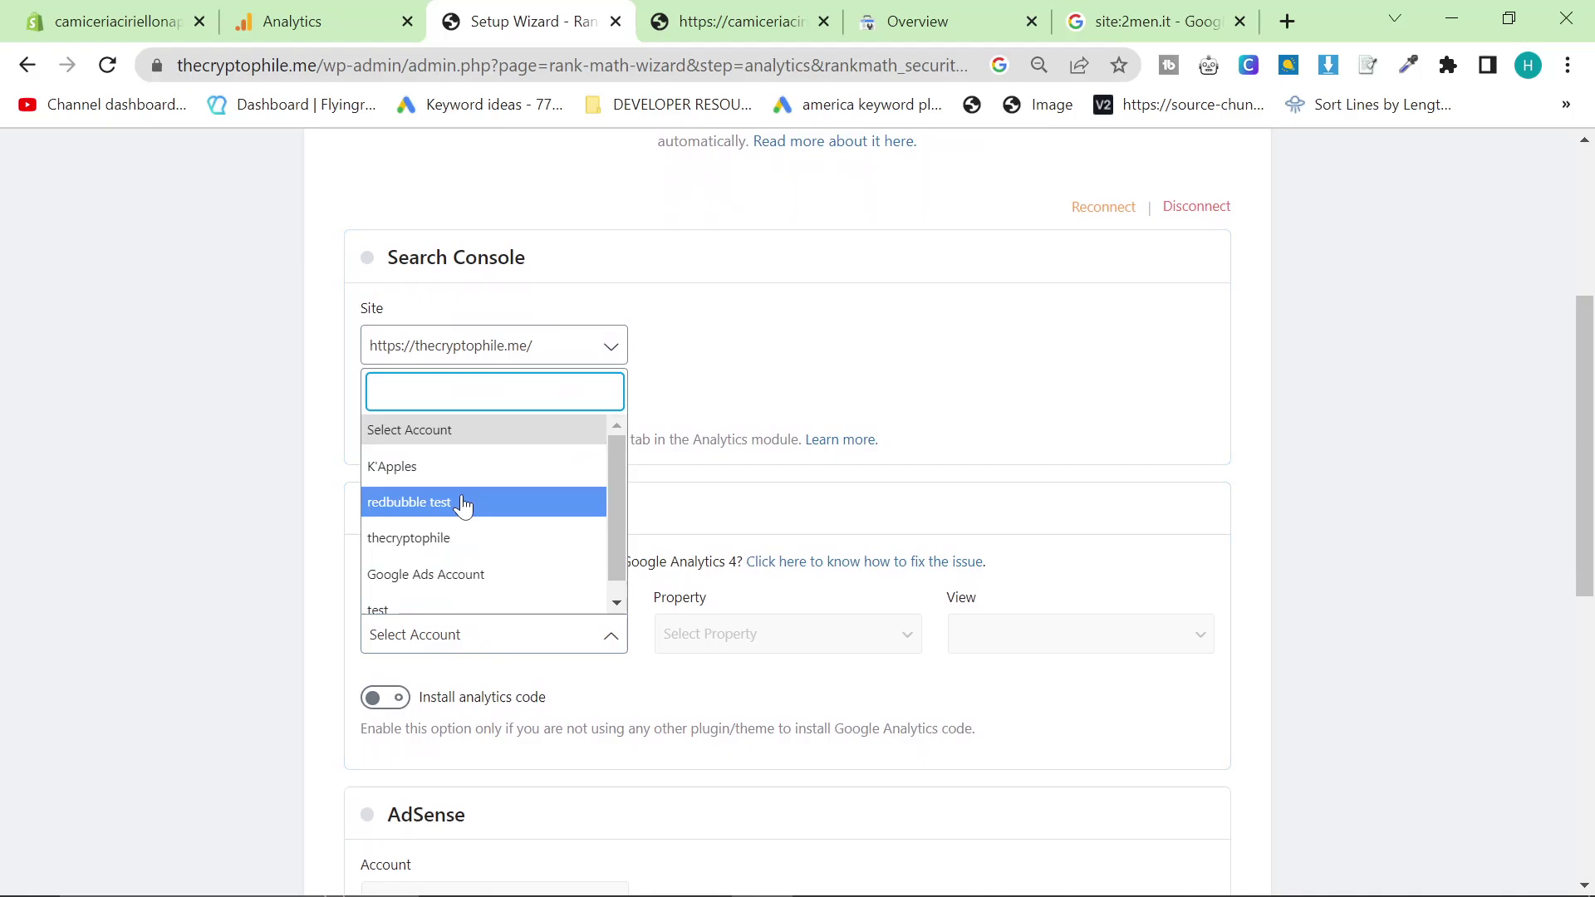
scroll(465, 515, "down", 1)
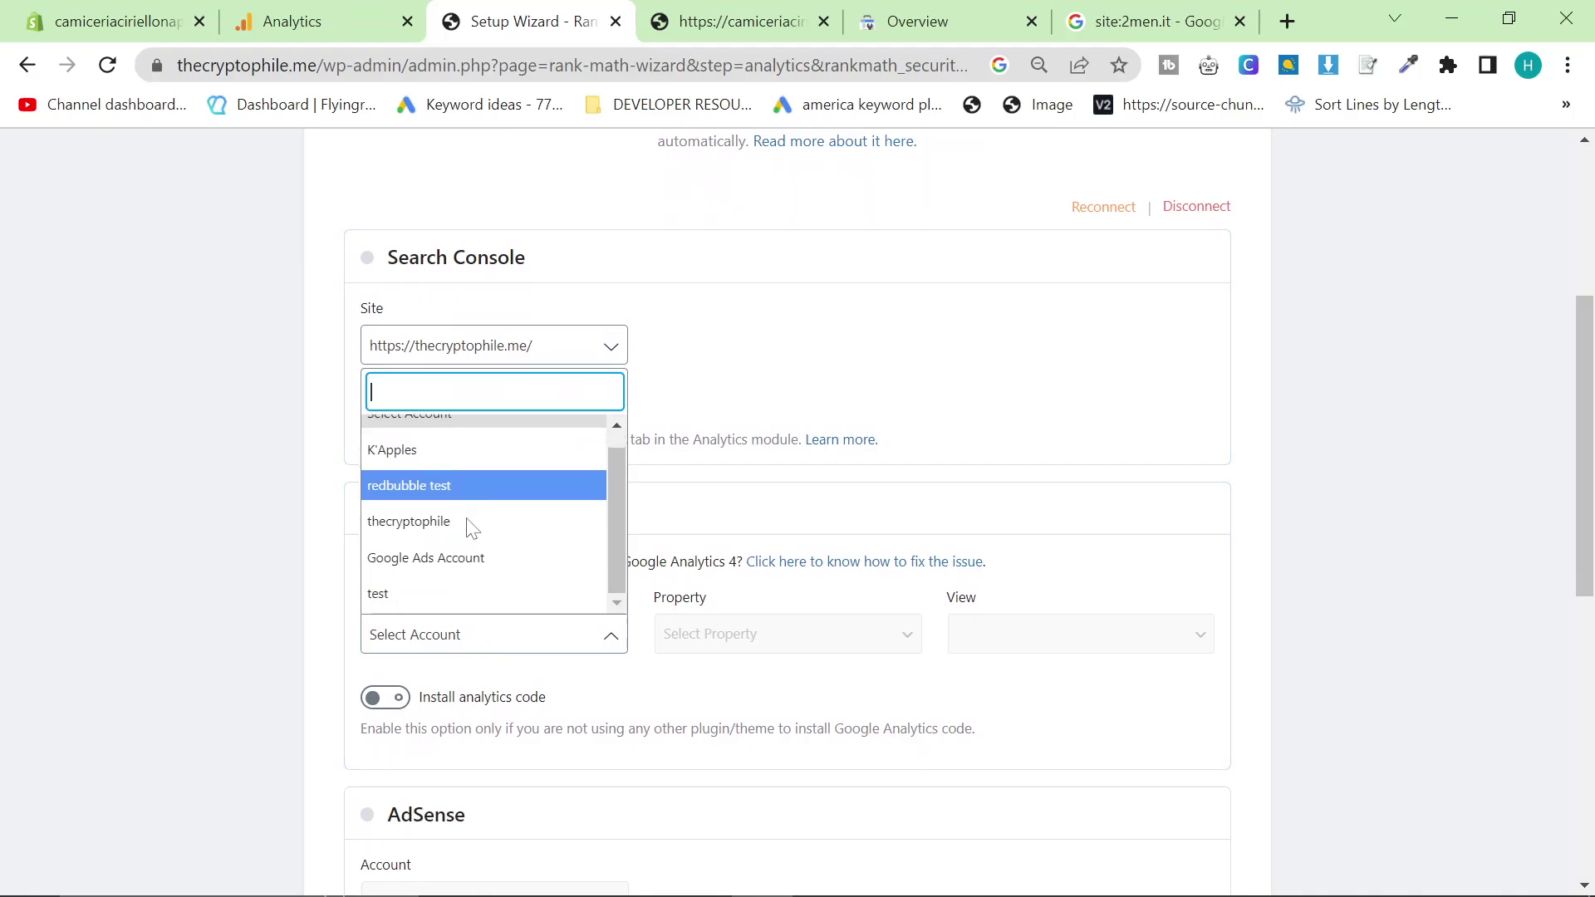
left_click(458, 594)
left_click(818, 639)
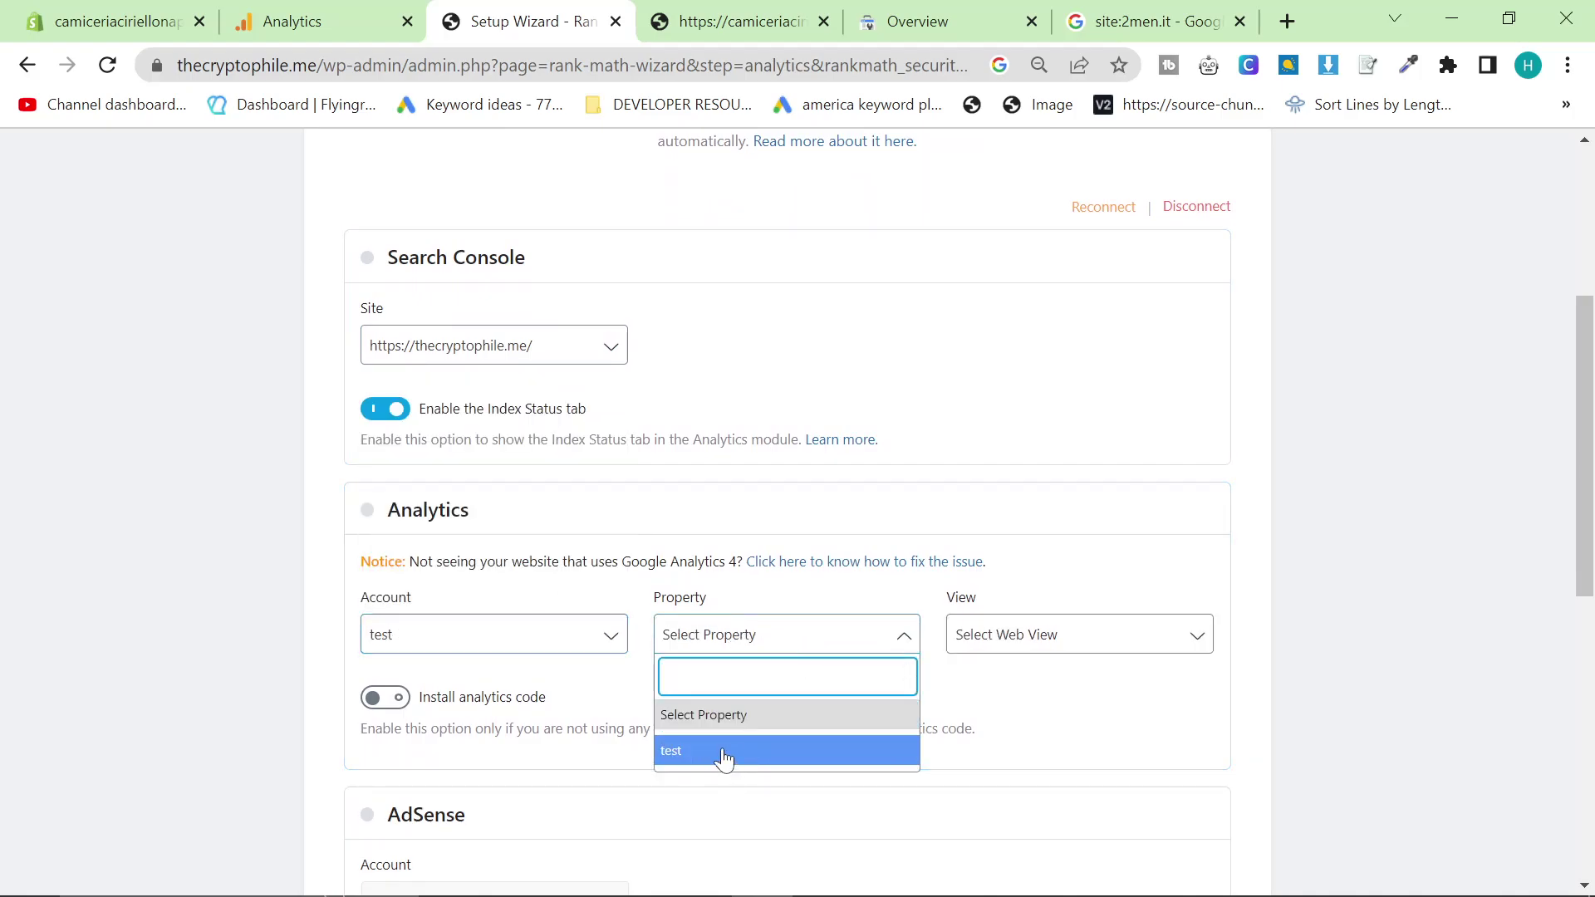
left_click(722, 754)
left_click(1051, 633)
left_click(1026, 751)
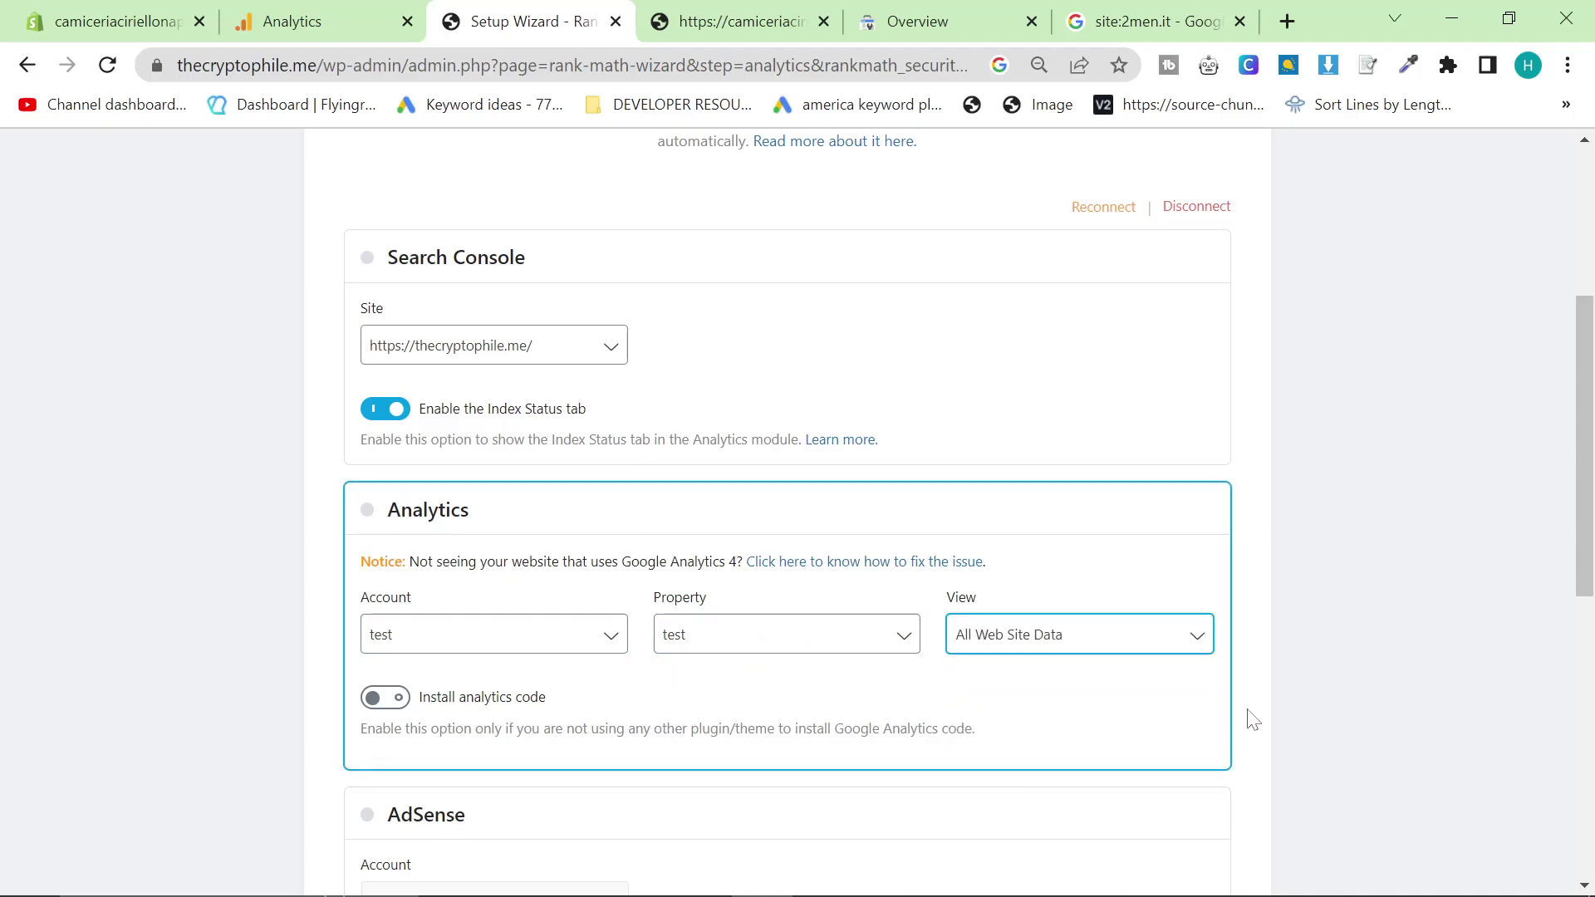
Step: Turn on Install analytics code and save the analytics settings
scroll(943, 723, "down", 3)
left_click(394, 453)
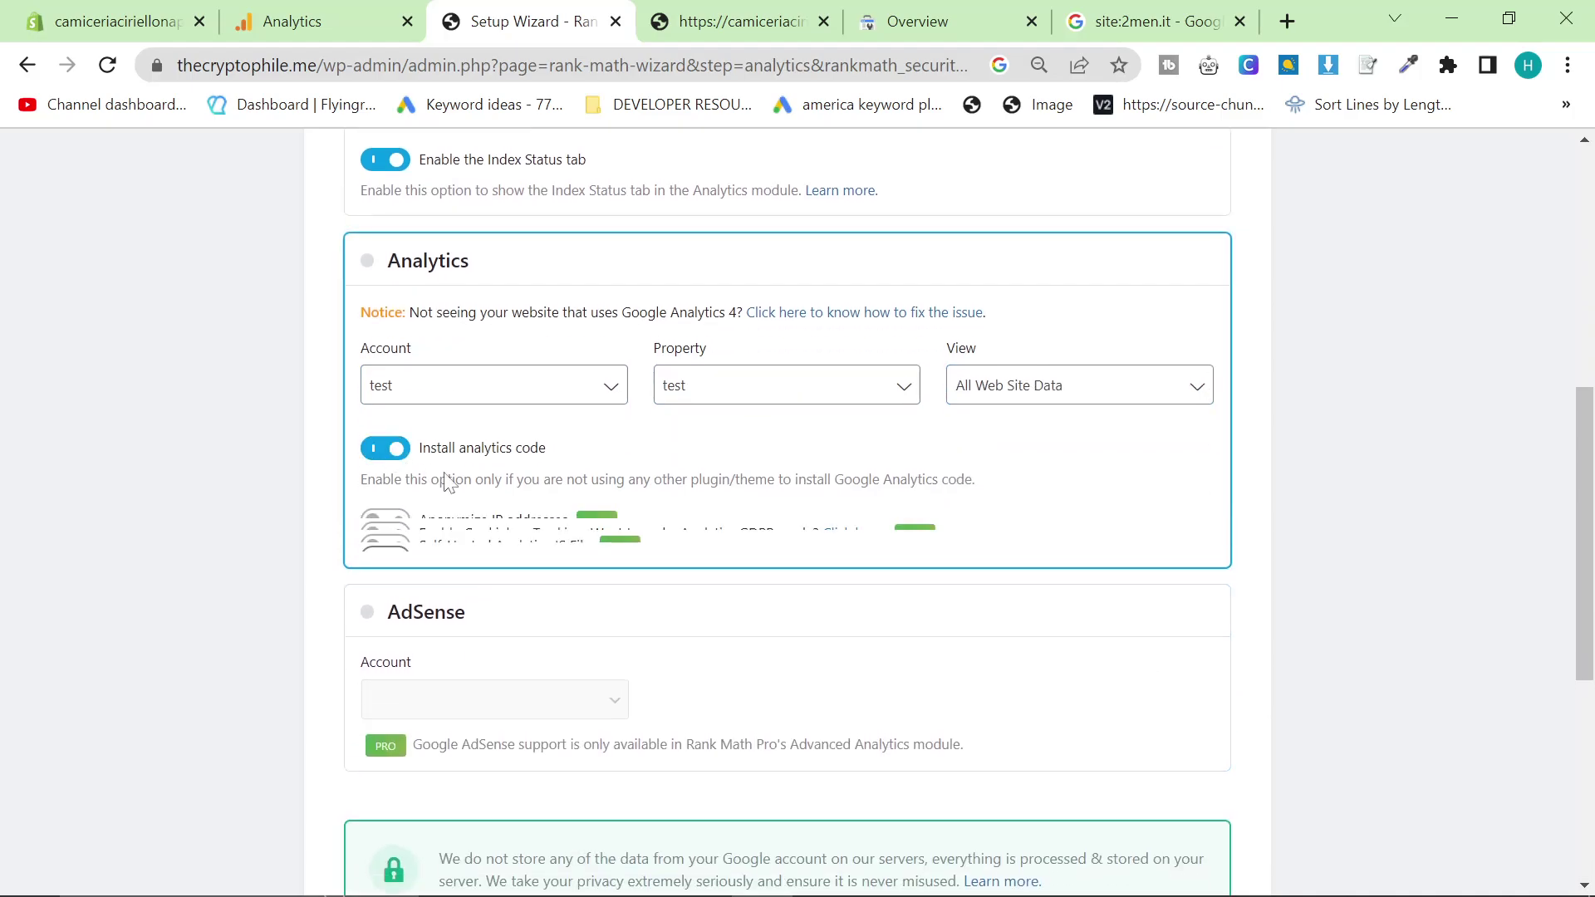
scroll(288, 651, "down", 3)
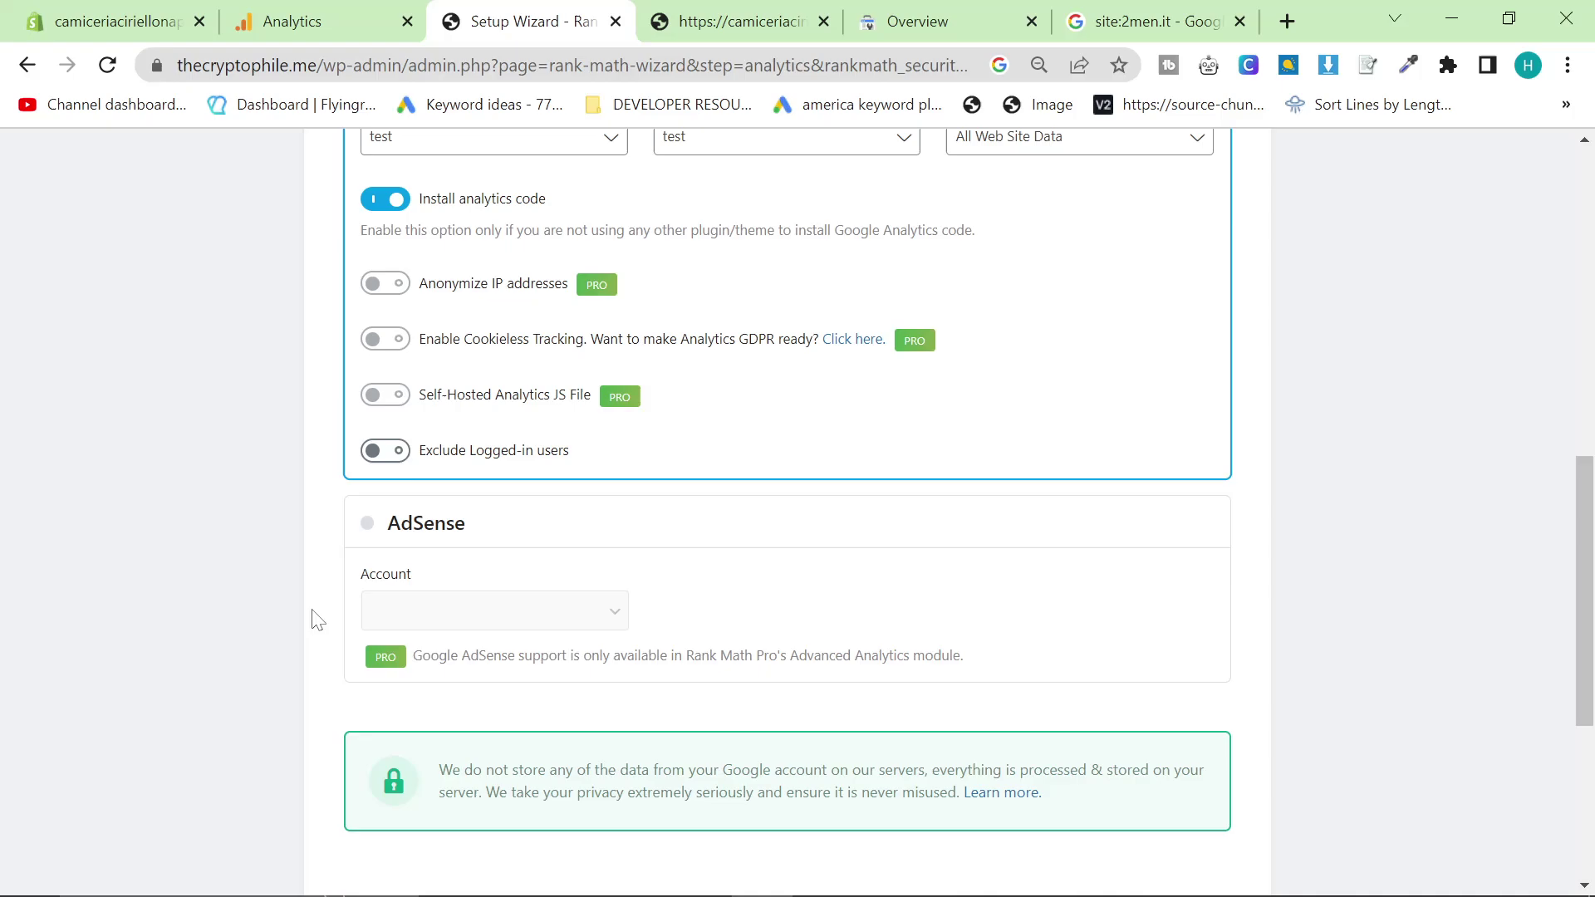
scroll(357, 573, "up", 5)
scroll(446, 430, "up", 2)
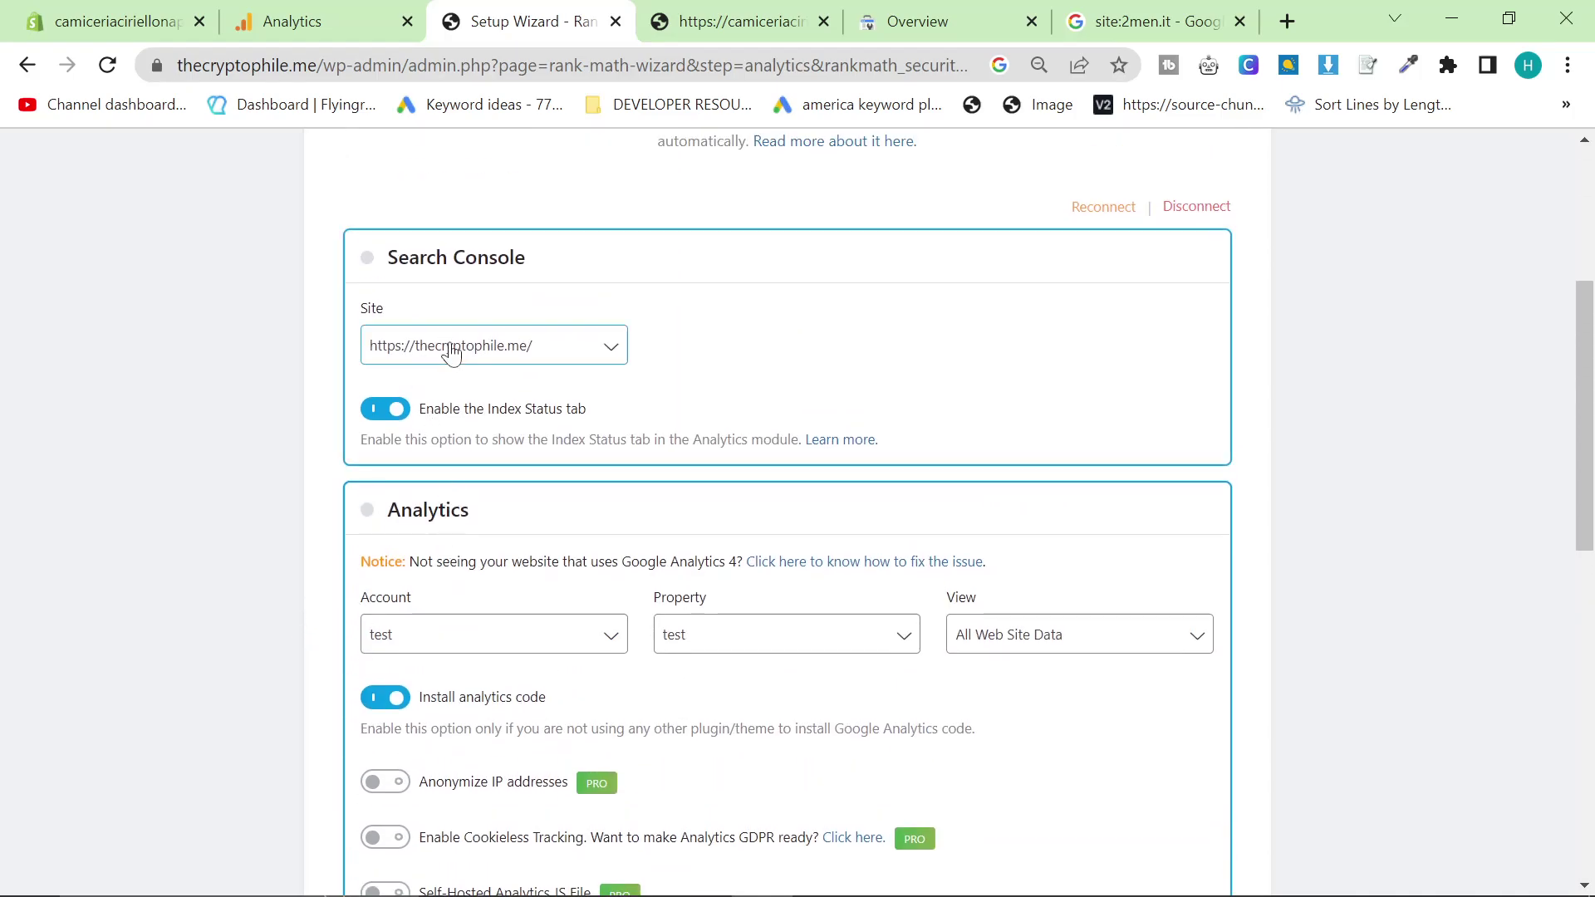
scroll(823, 604, "down", 11)
left_click(1093, 742)
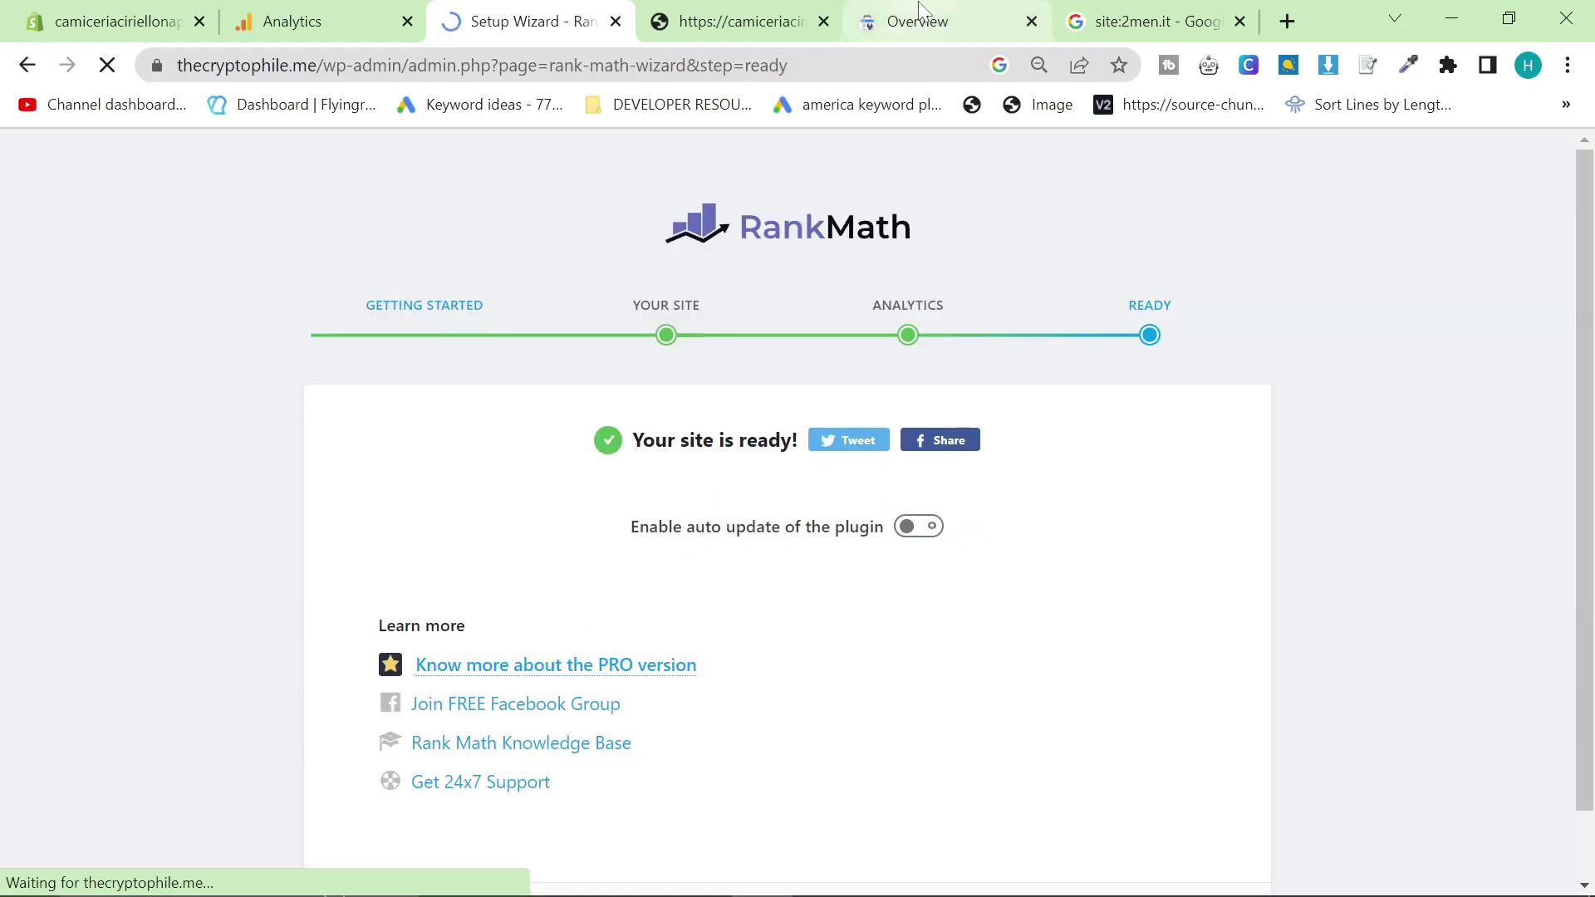
Step: Return from the finished wizard to the Rank Math dashboard and move the Search Console tab left
scroll(829, 503, "down", 1)
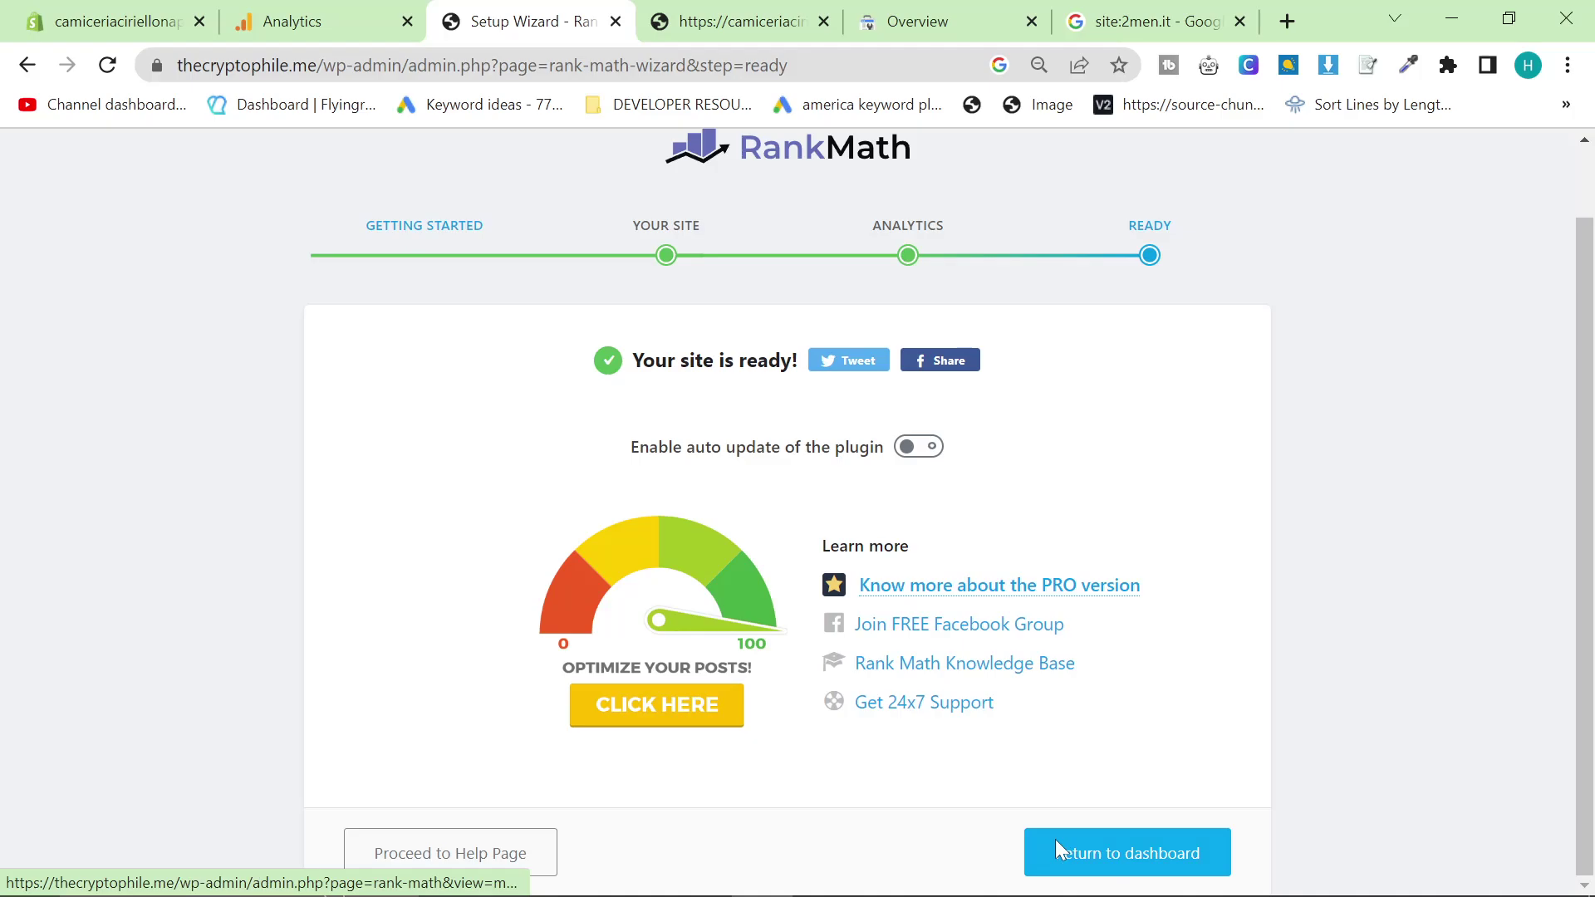
left_click(1071, 852)
left_click_drag(918, 21, 731, 21)
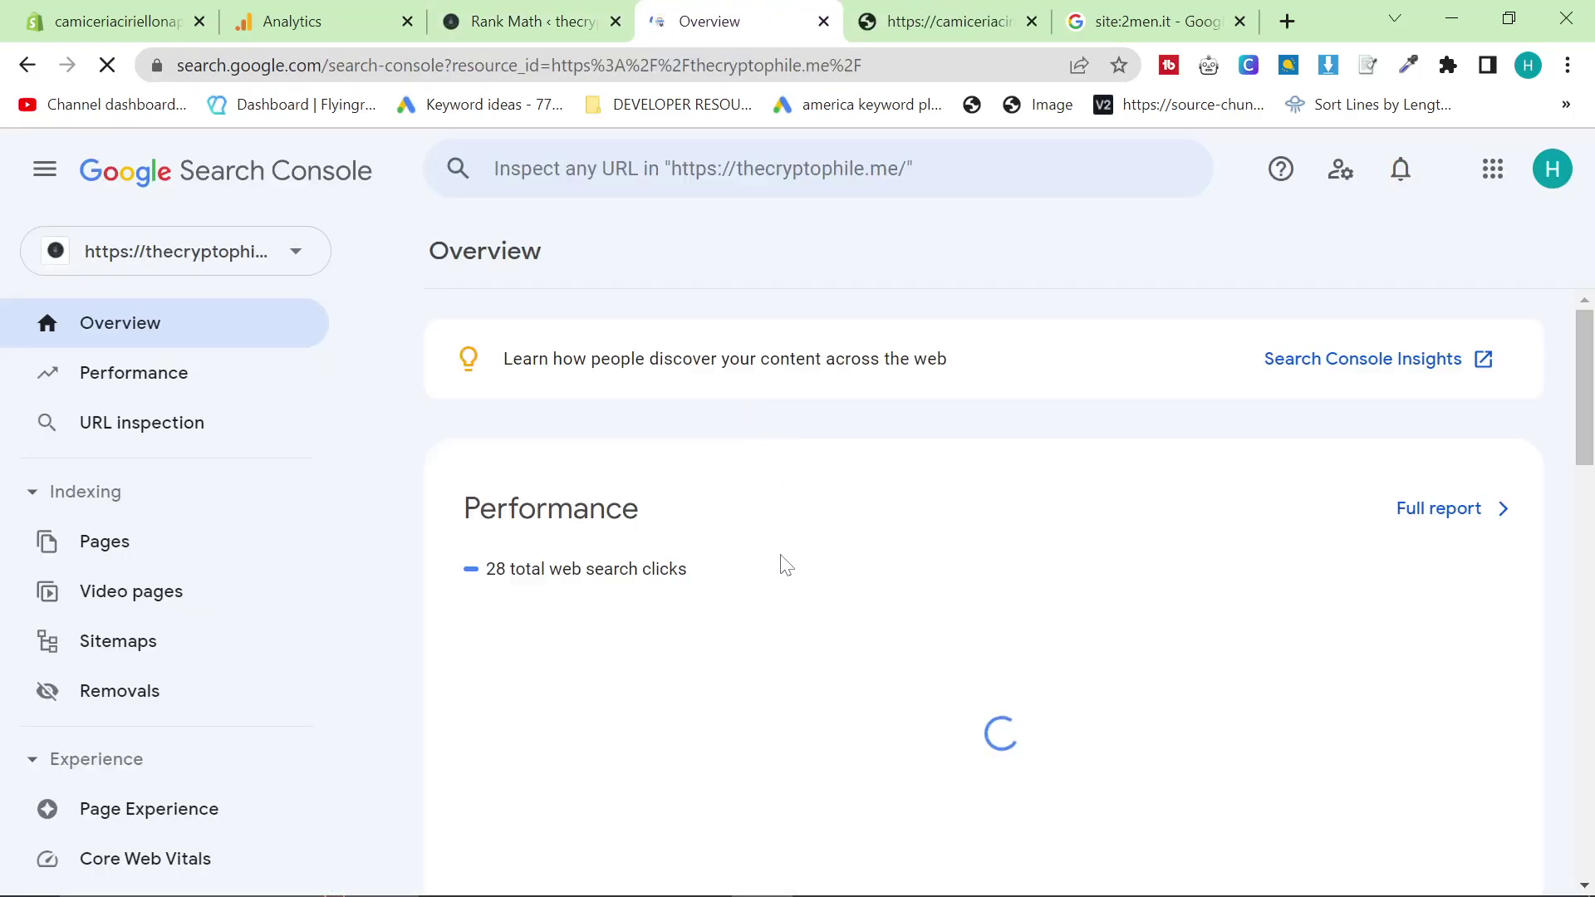
left_click(236, 253)
left_click(765, 355)
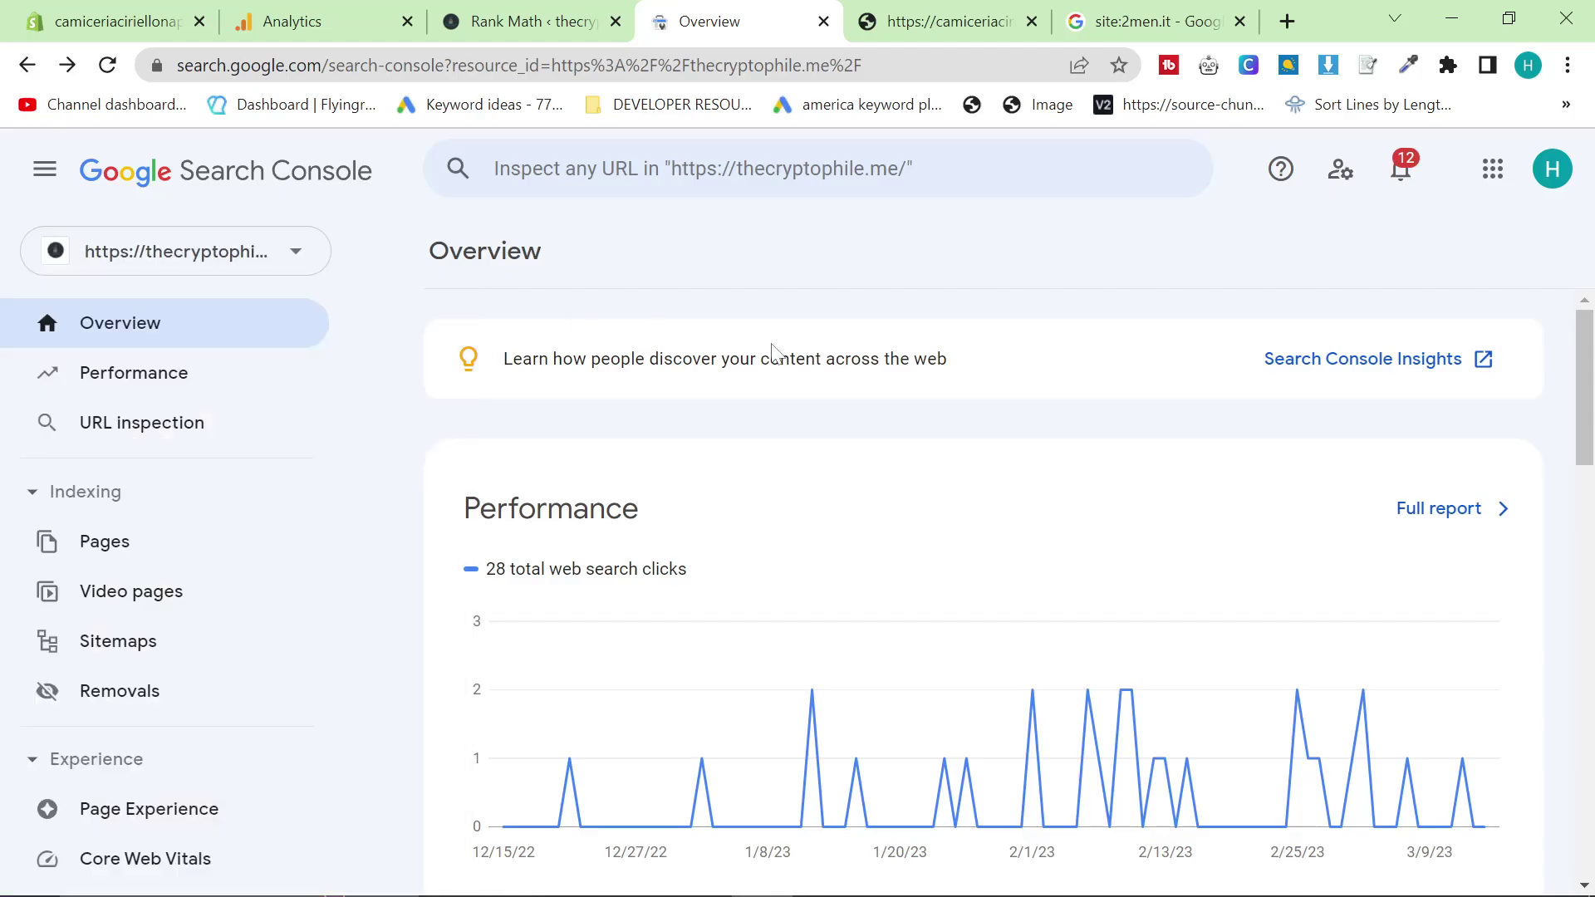
Step: Find 'search con' on the Rank Math modules page, then switch to the Search Console overview
left_click(564, 21)
scroll(798, 461, "down", 2)
scroll(795, 461, "down", 4)
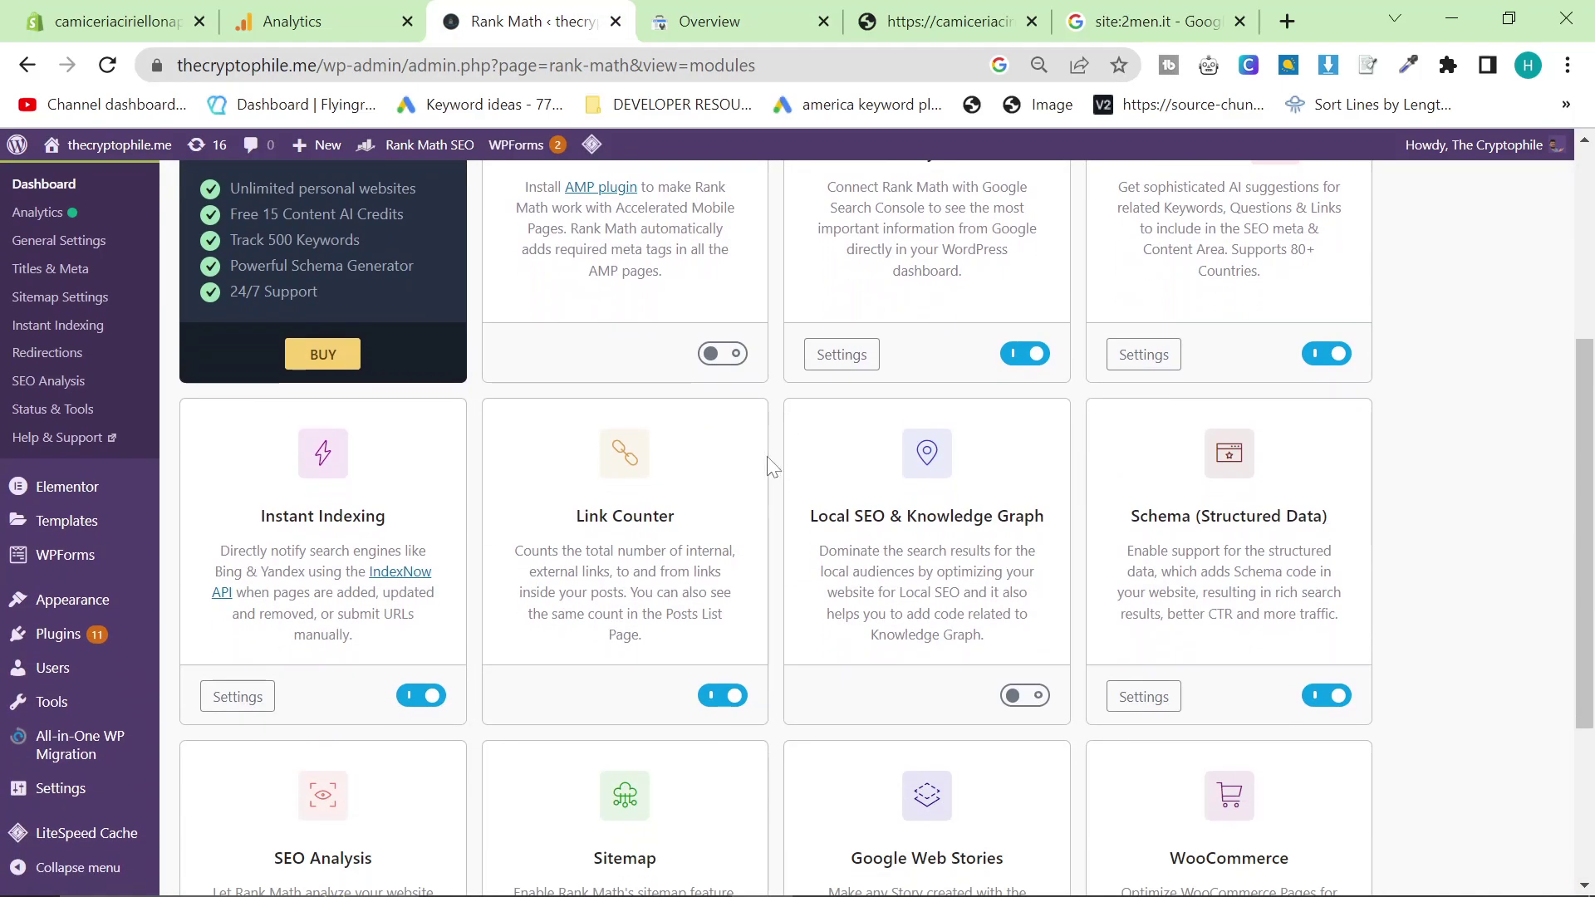
key("ctrl+f")
type("search")
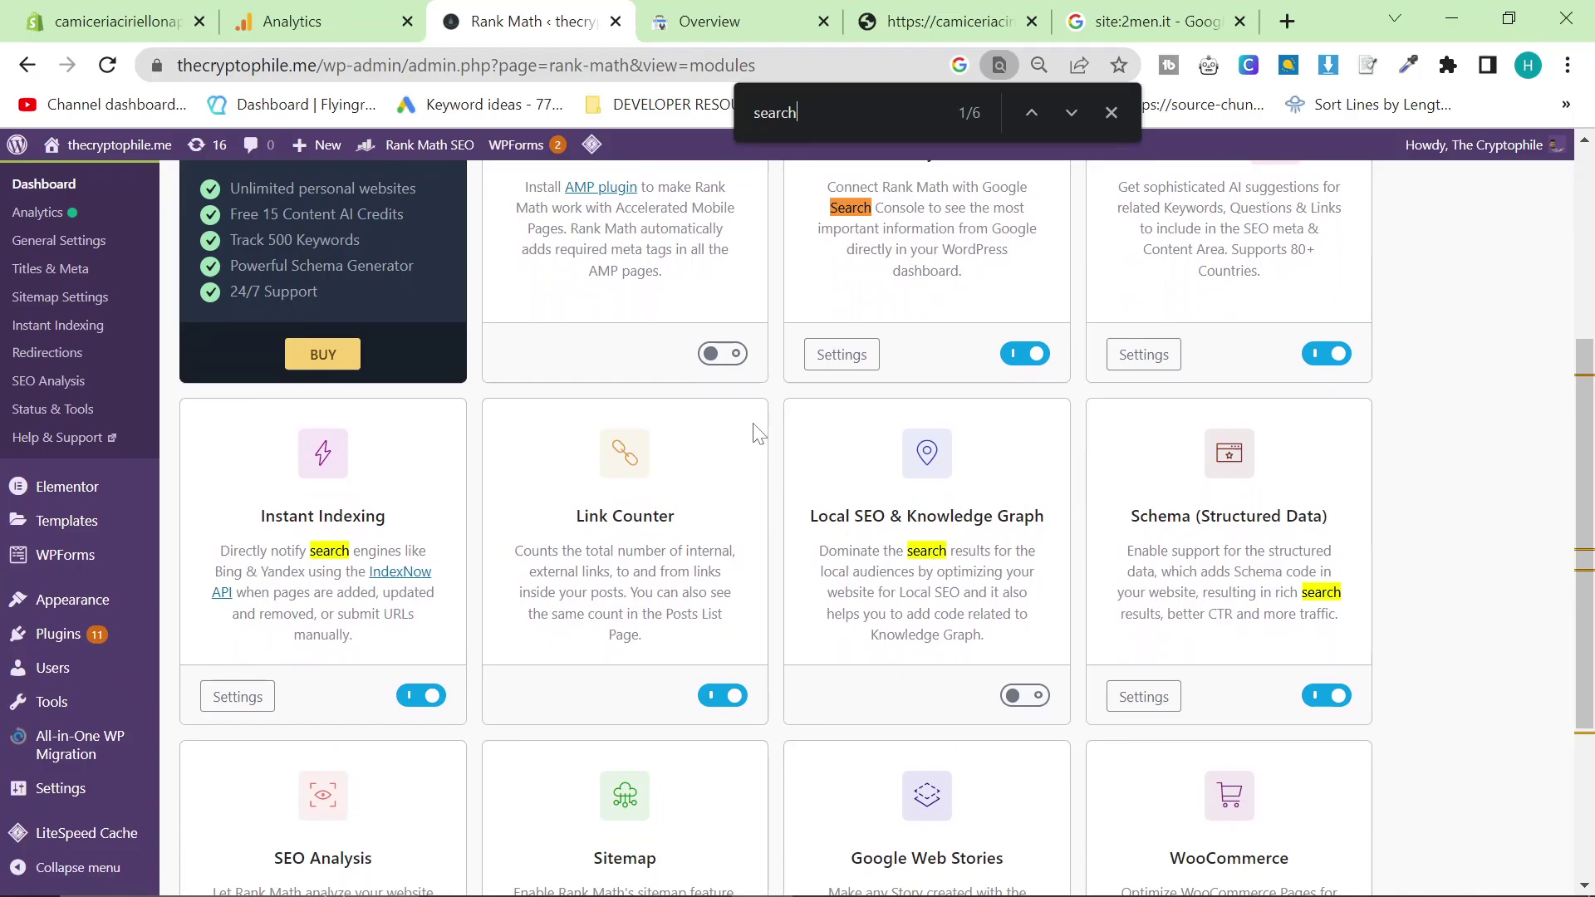
type(" consol")
scroll(763, 440, "up", 3)
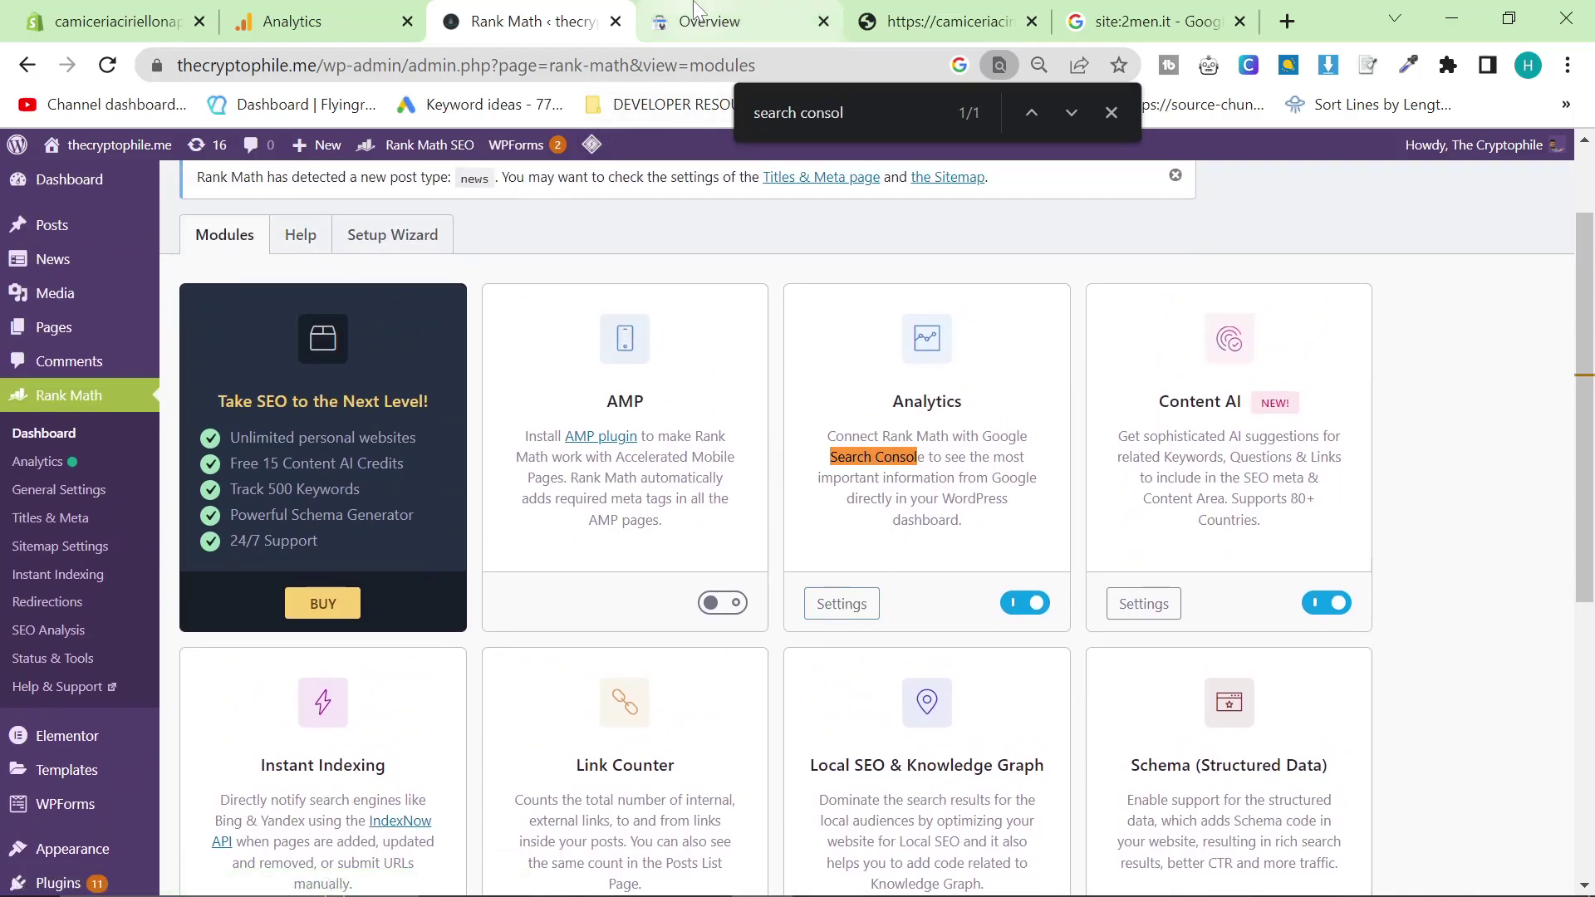
left_click(734, 12)
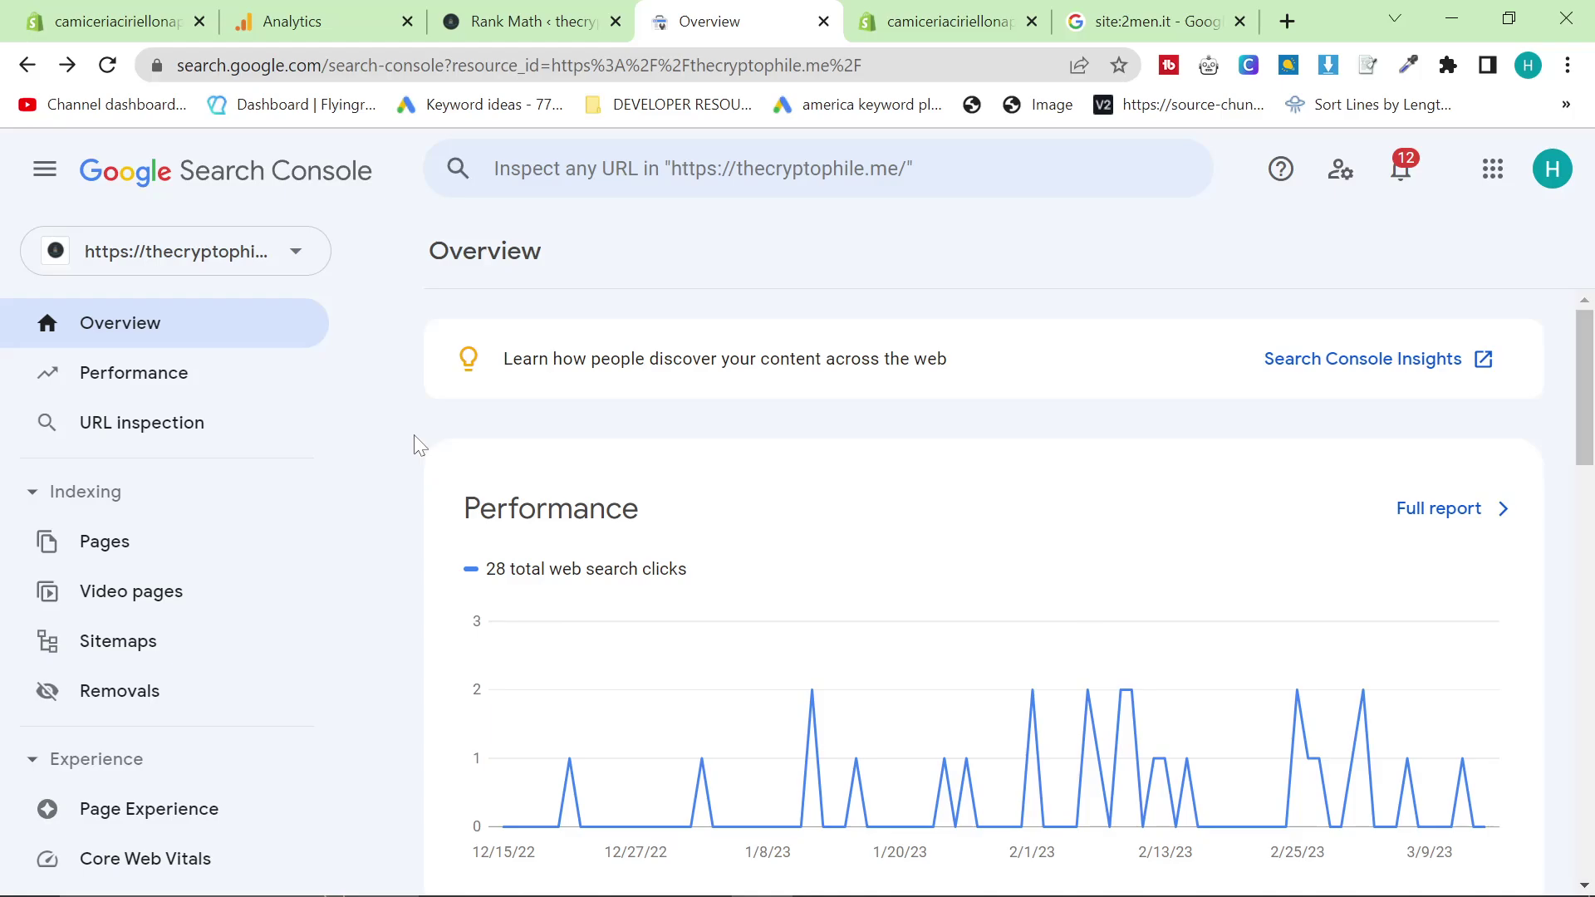
Step: Open the Sitemaps report and copy the site's address from the Rank Math tab
left_click(154, 652)
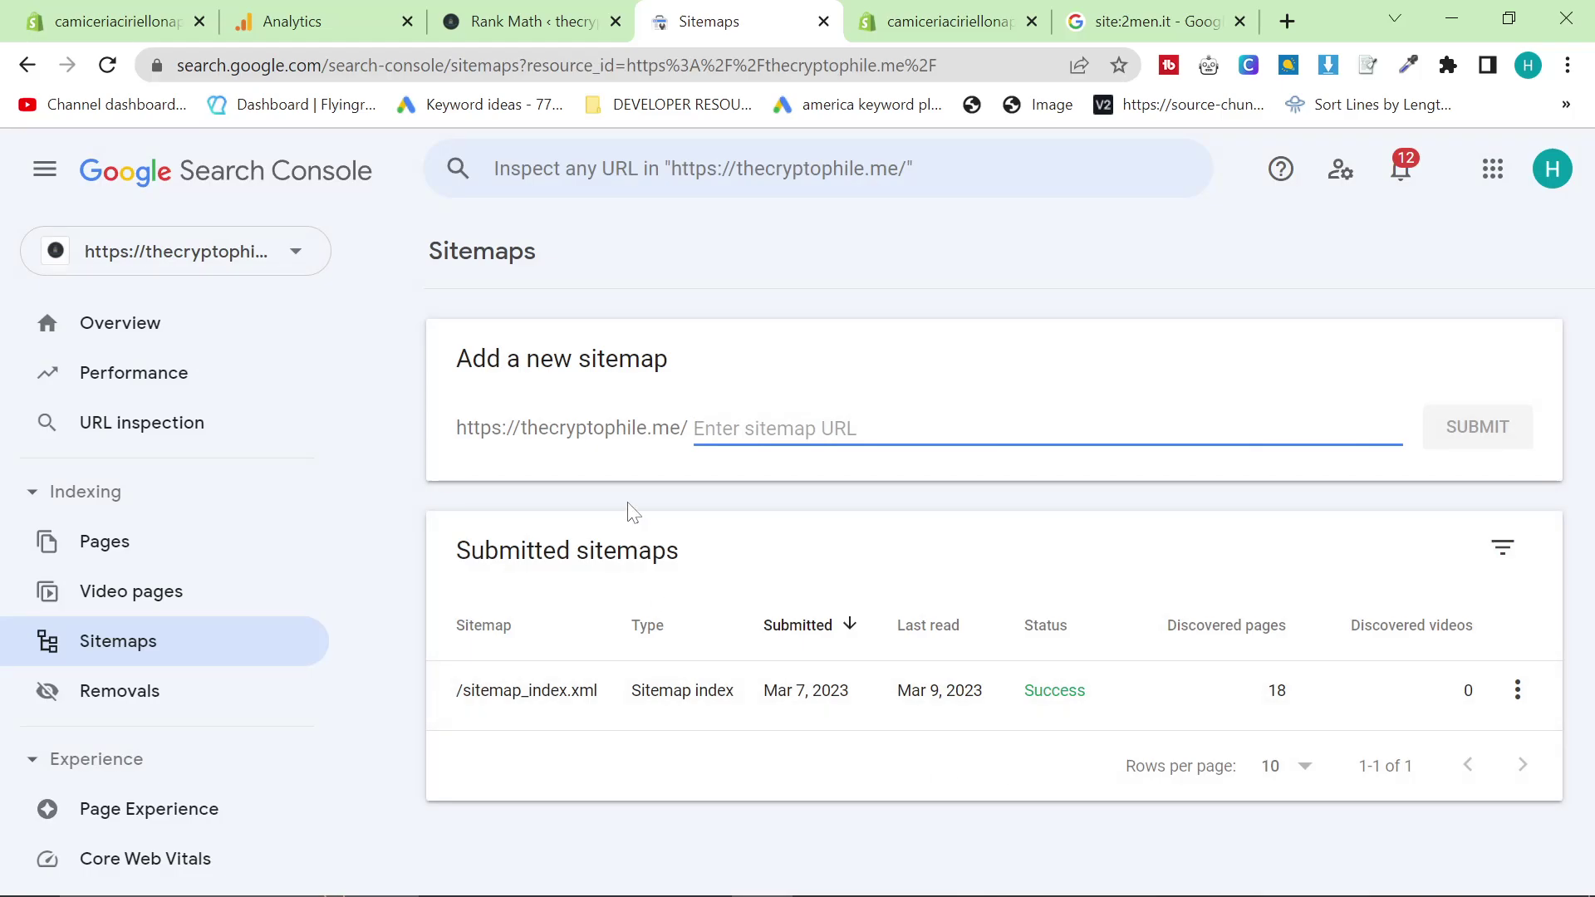
left_click(487, 10)
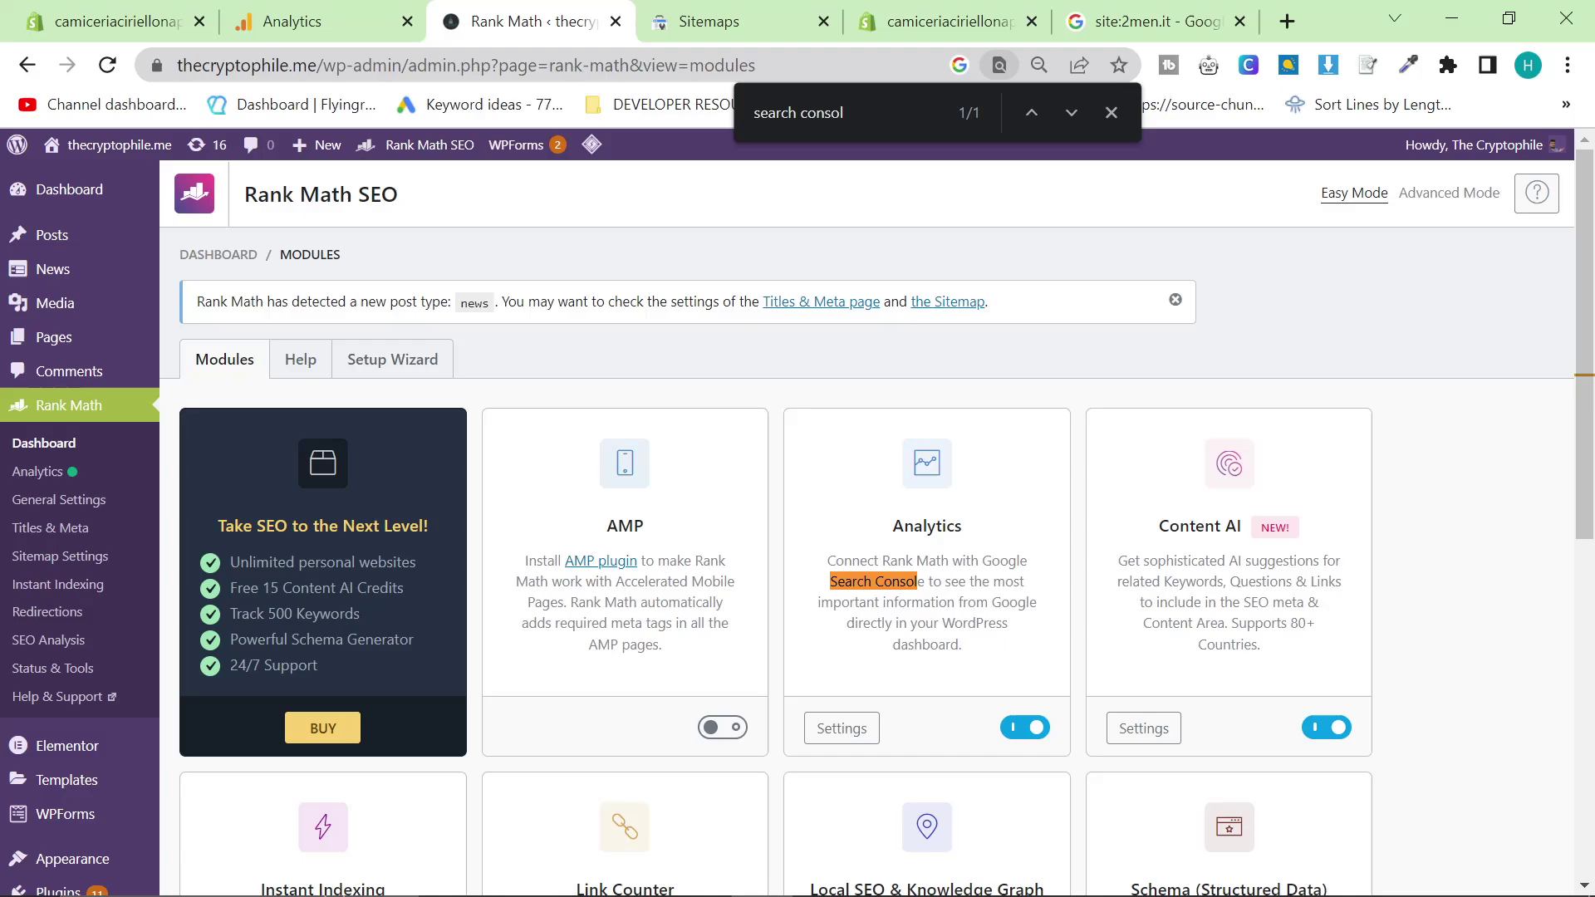
left_click_drag(317, 65, 177, 65)
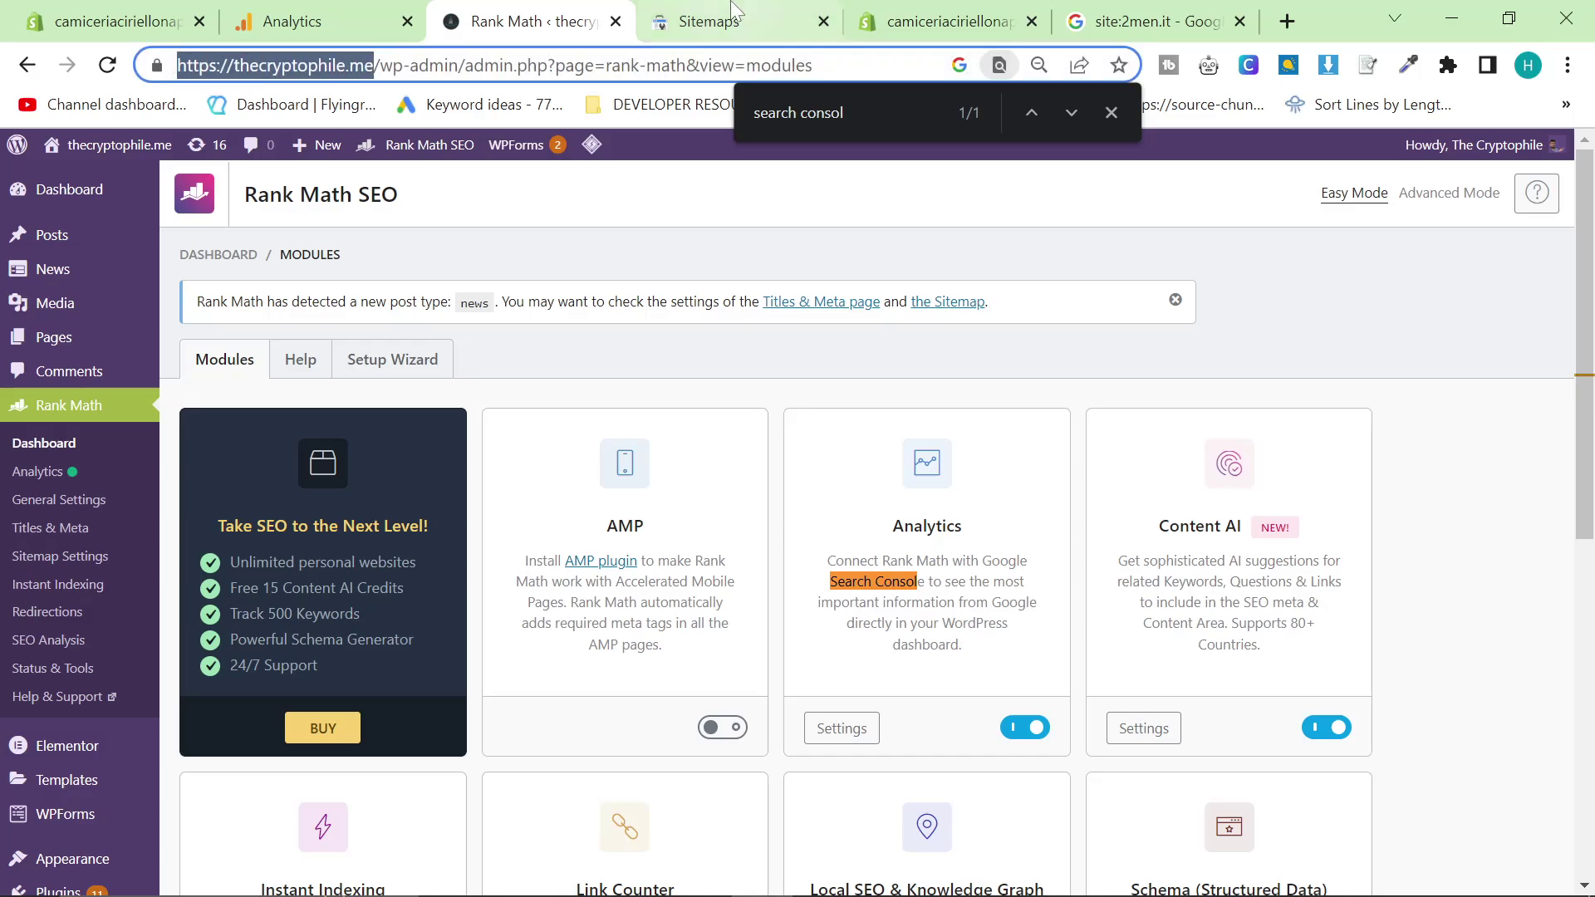
left_click(707, 21)
Step: Load the site's sitemap.xml in a new tab and copy its full address
left_click(1286, 21)
type("https://thecryptophile.me/")
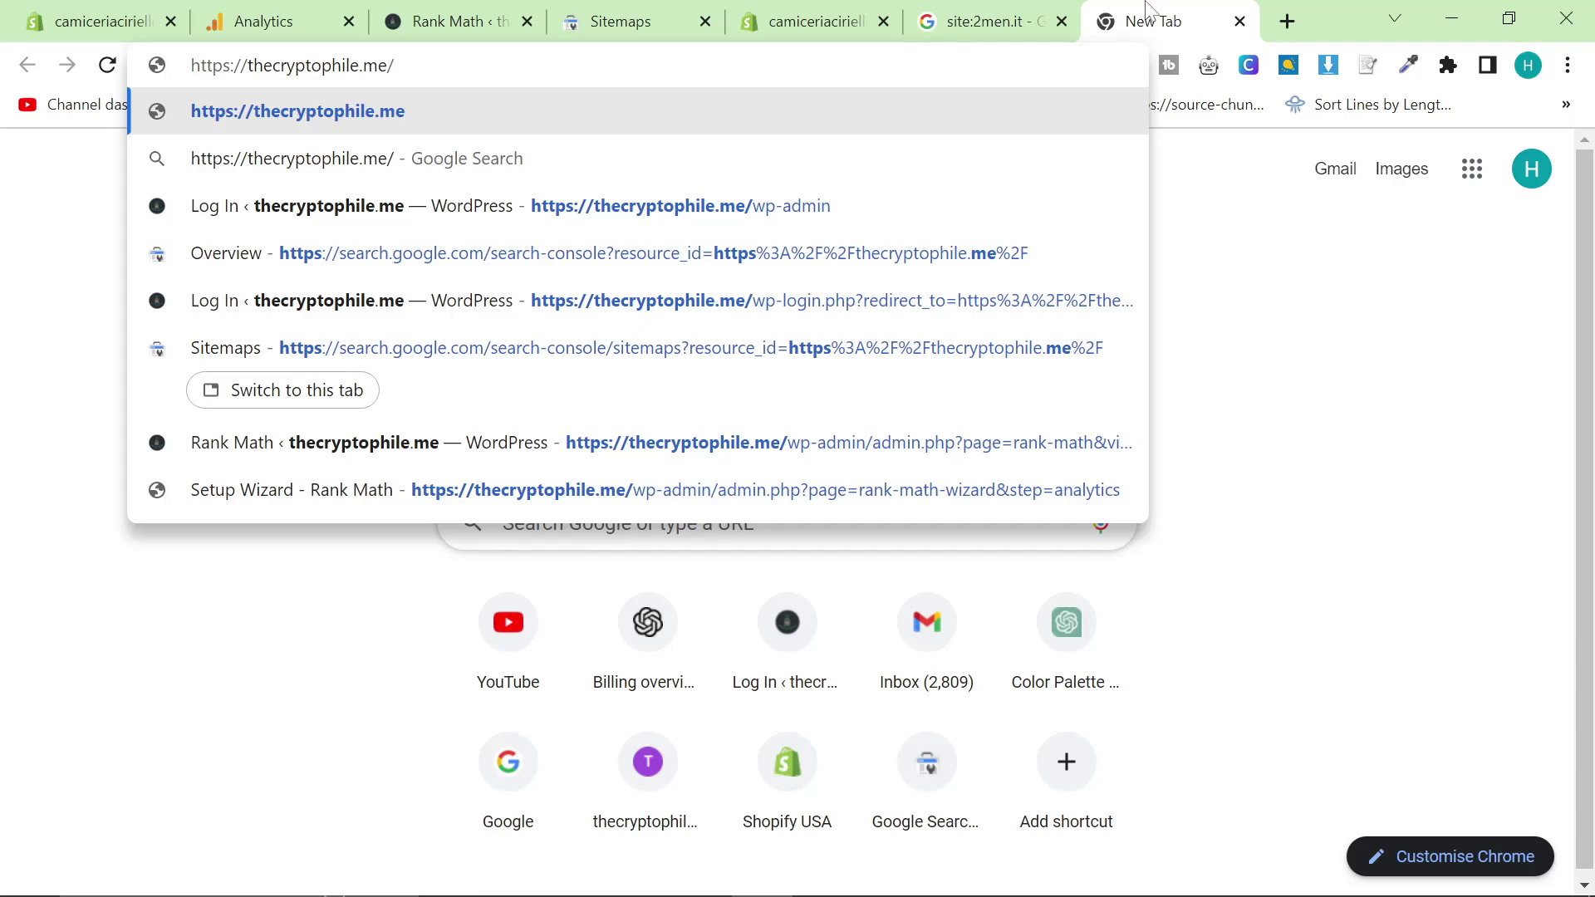
type("sitemap.xml")
key("Return")
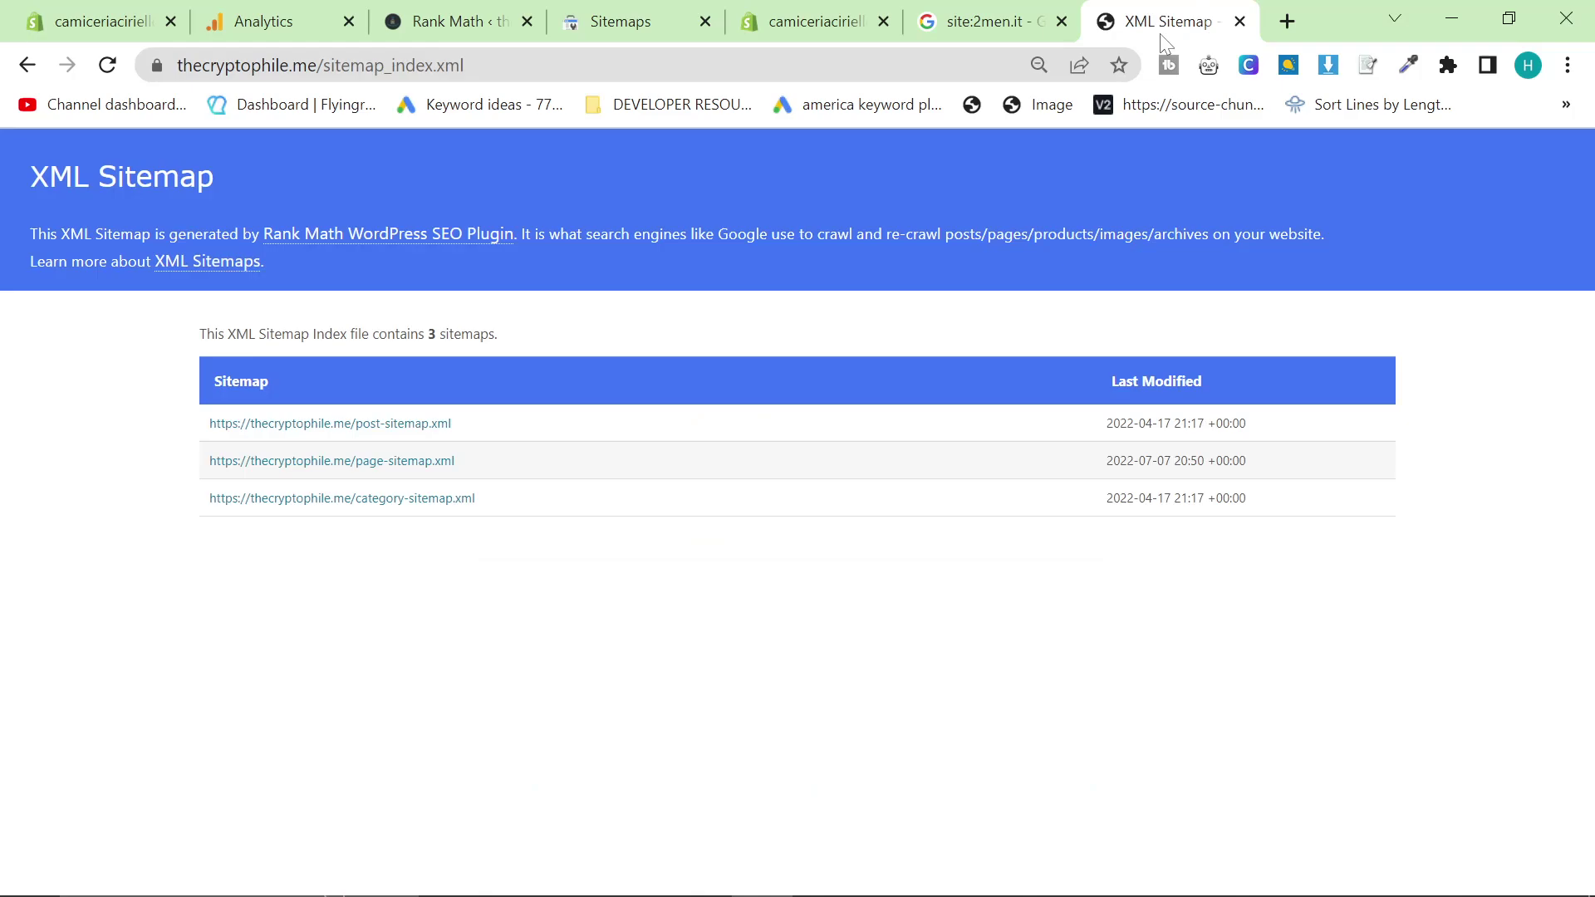
left_click(524, 65)
key("ctrl+c")
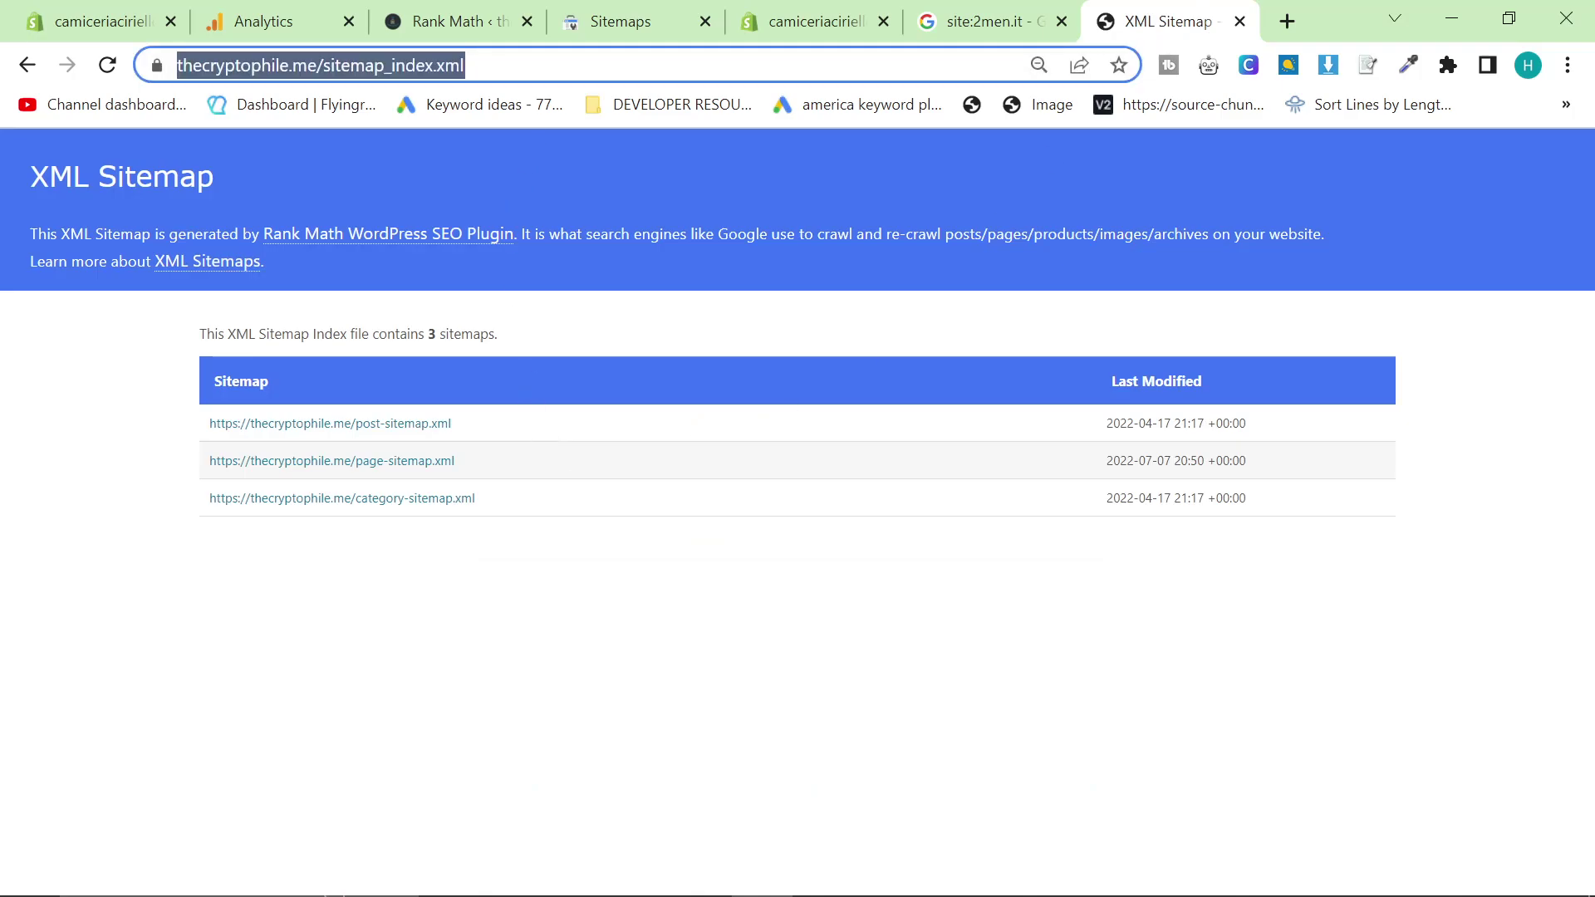
Step: Paste the sitemap address into Add a new sitemap and trim the duplicated domain
left_click(610, 21)
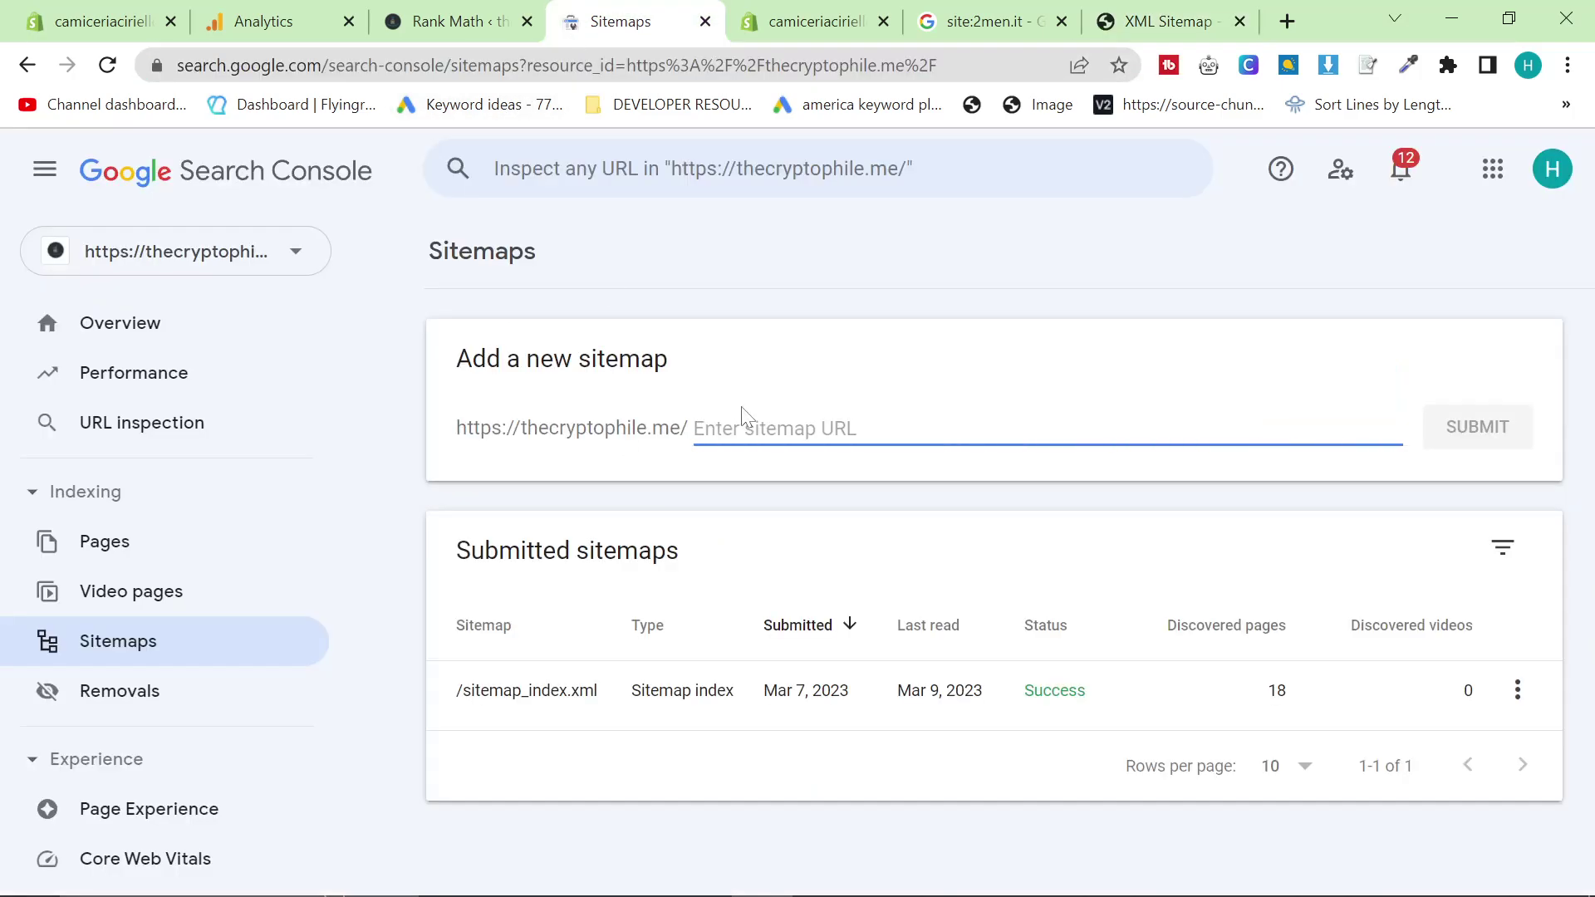
key("ctrl+v")
left_click_drag(919, 429, 400, 447)
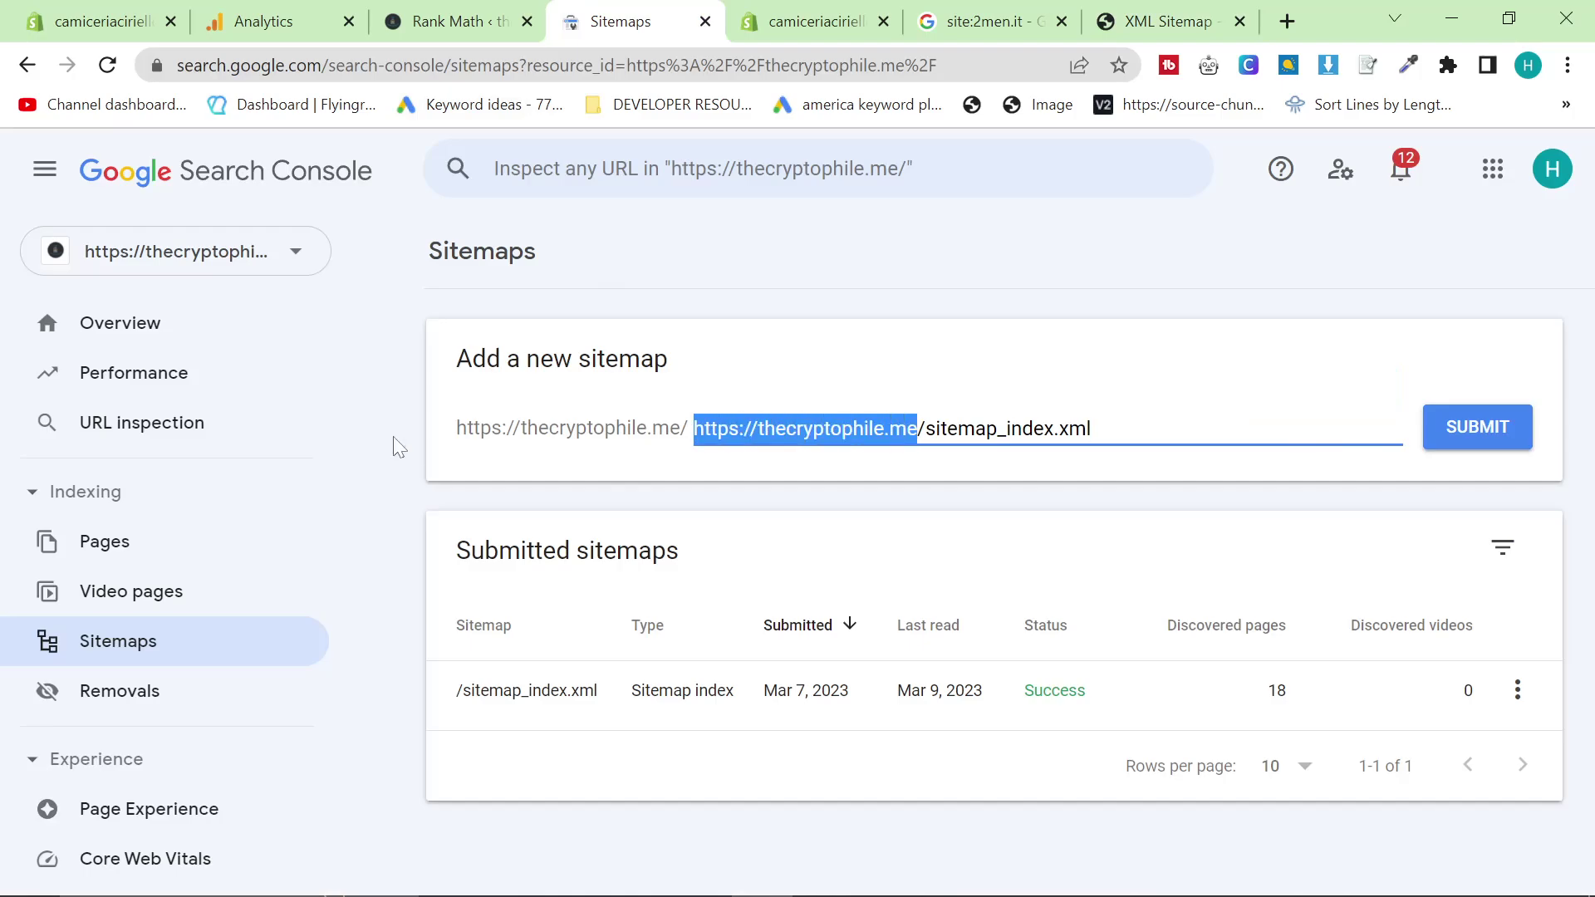
key("BackSpace")
Step: Remove the /sitemap_index.xml sitemap from its details page
left_click(1516, 690)
left_click(1375, 719)
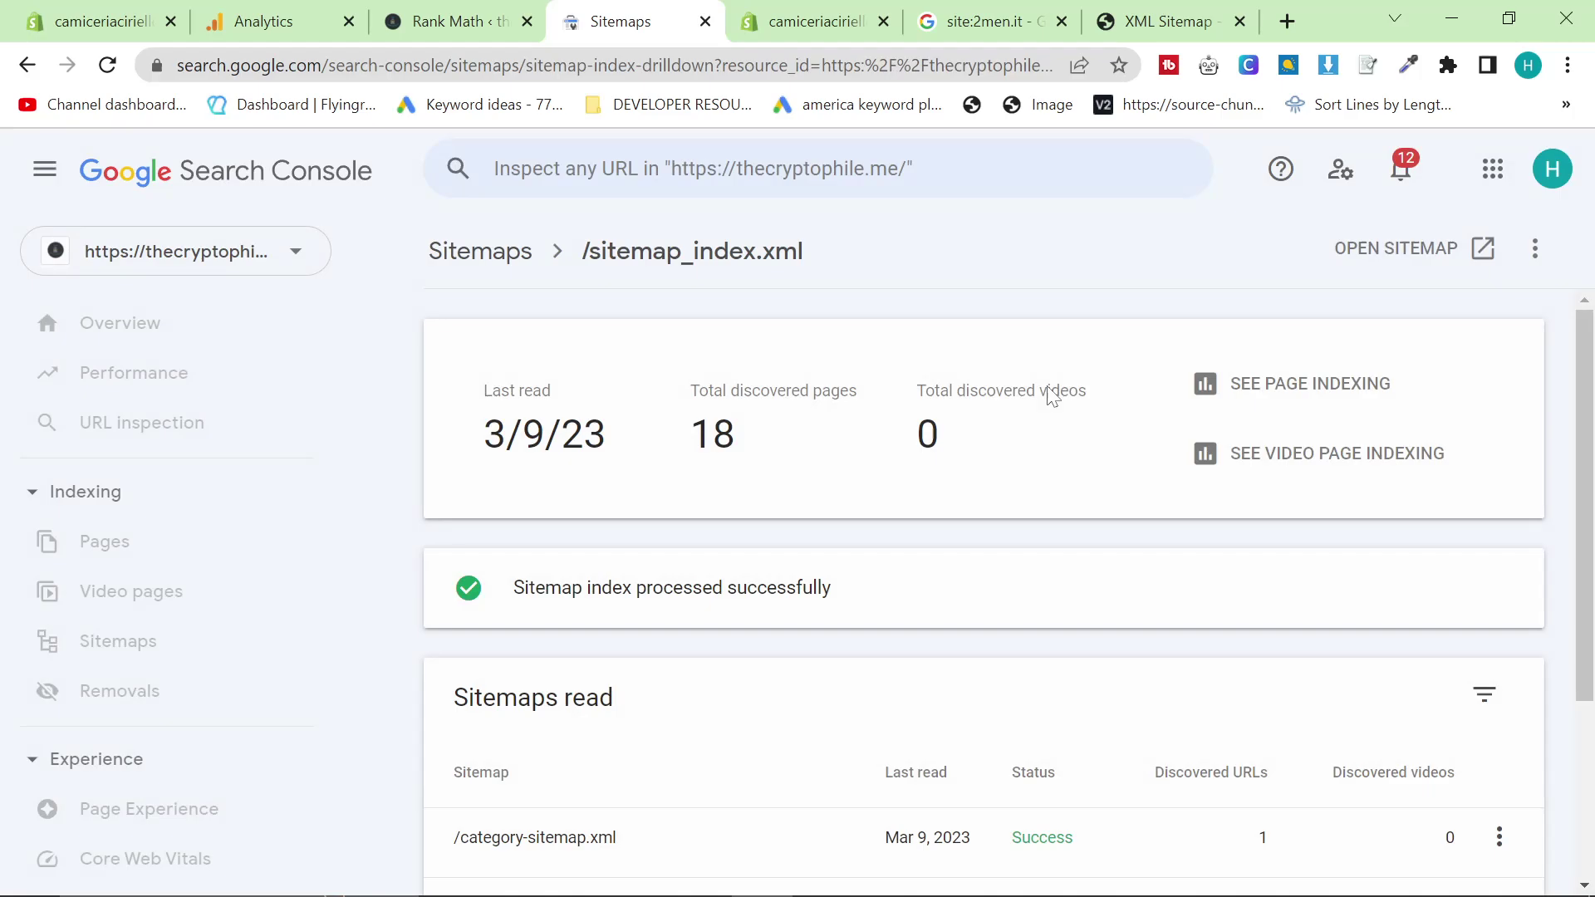
scroll(1495, 348, "down", 1)
left_click(1534, 248)
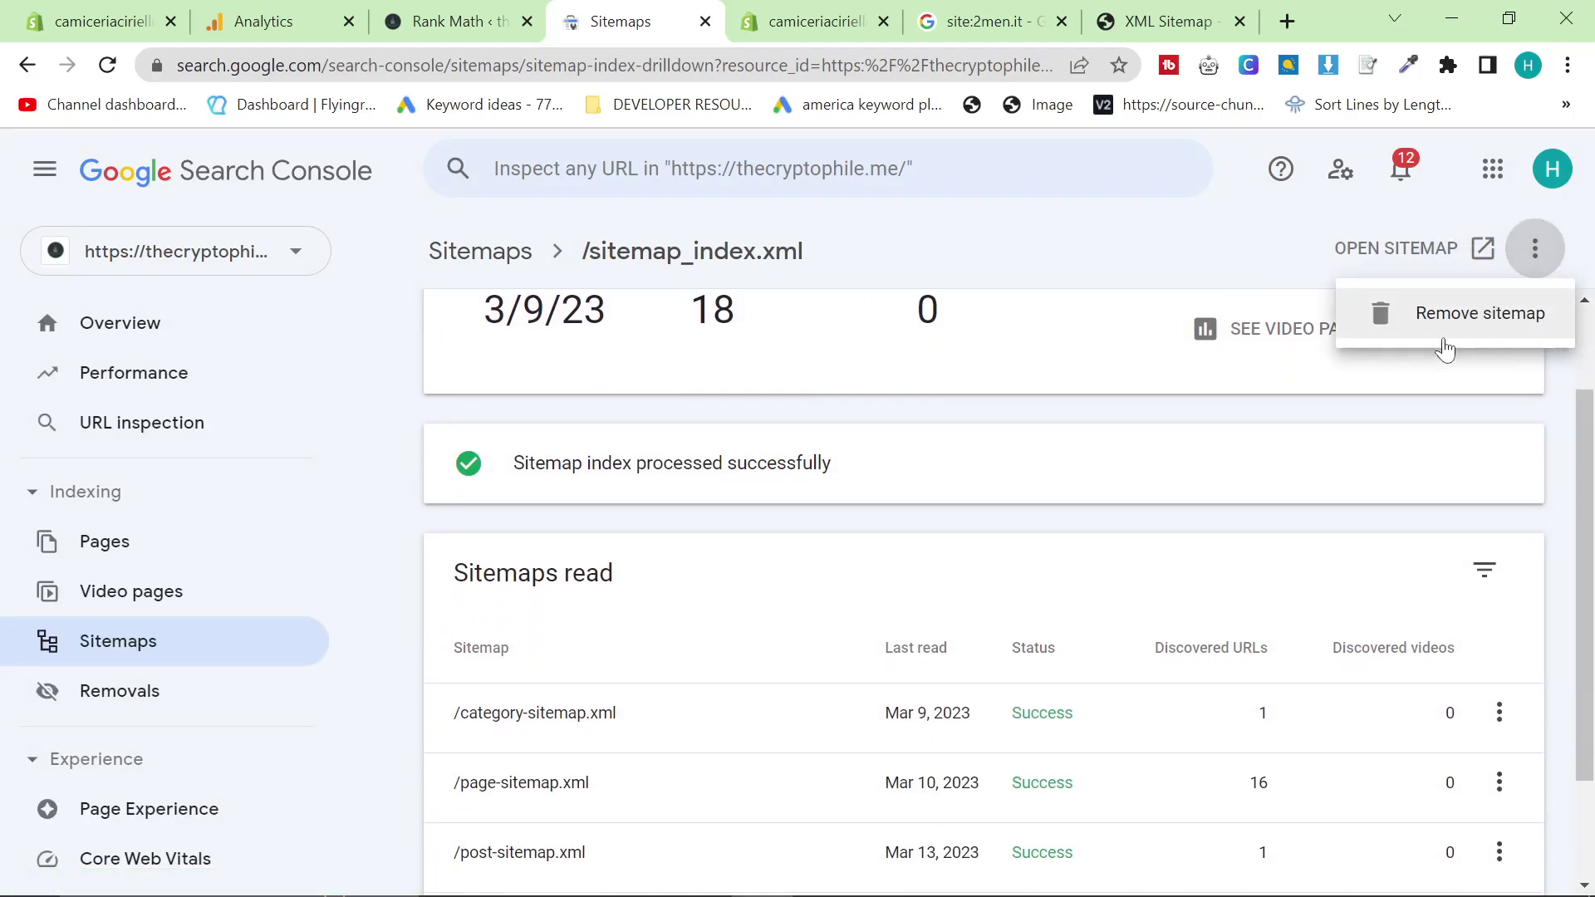
left_click(1370, 336)
left_click(1072, 551)
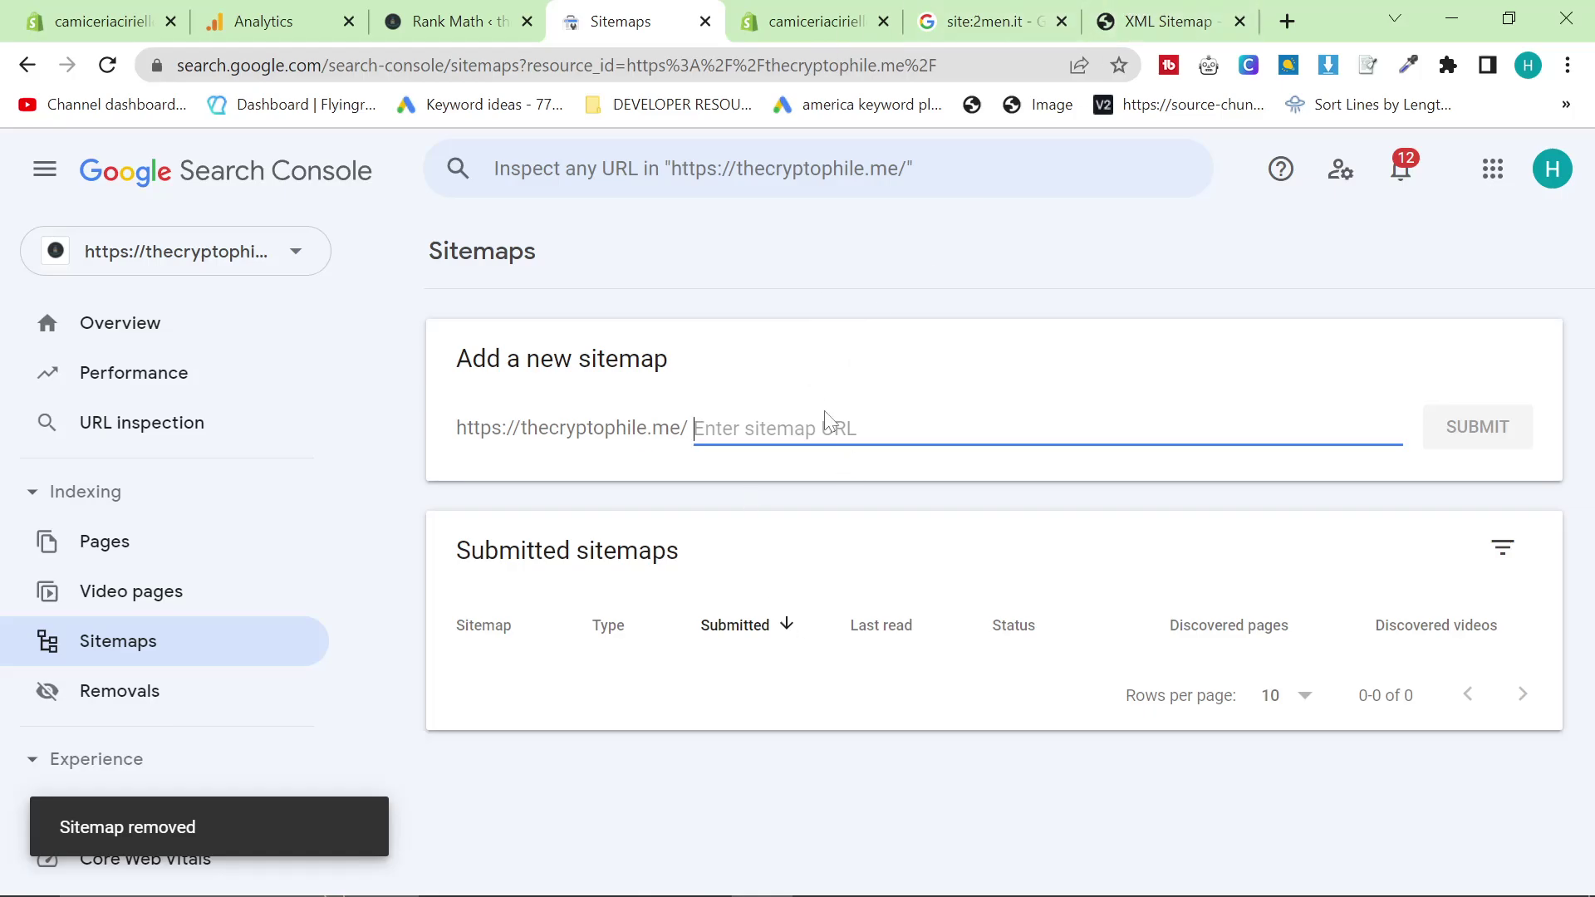
Step: Resubmit sitemap_index.xml and dismiss the success message
key("ctrl+v")
left_click_drag(927, 428, 693, 428)
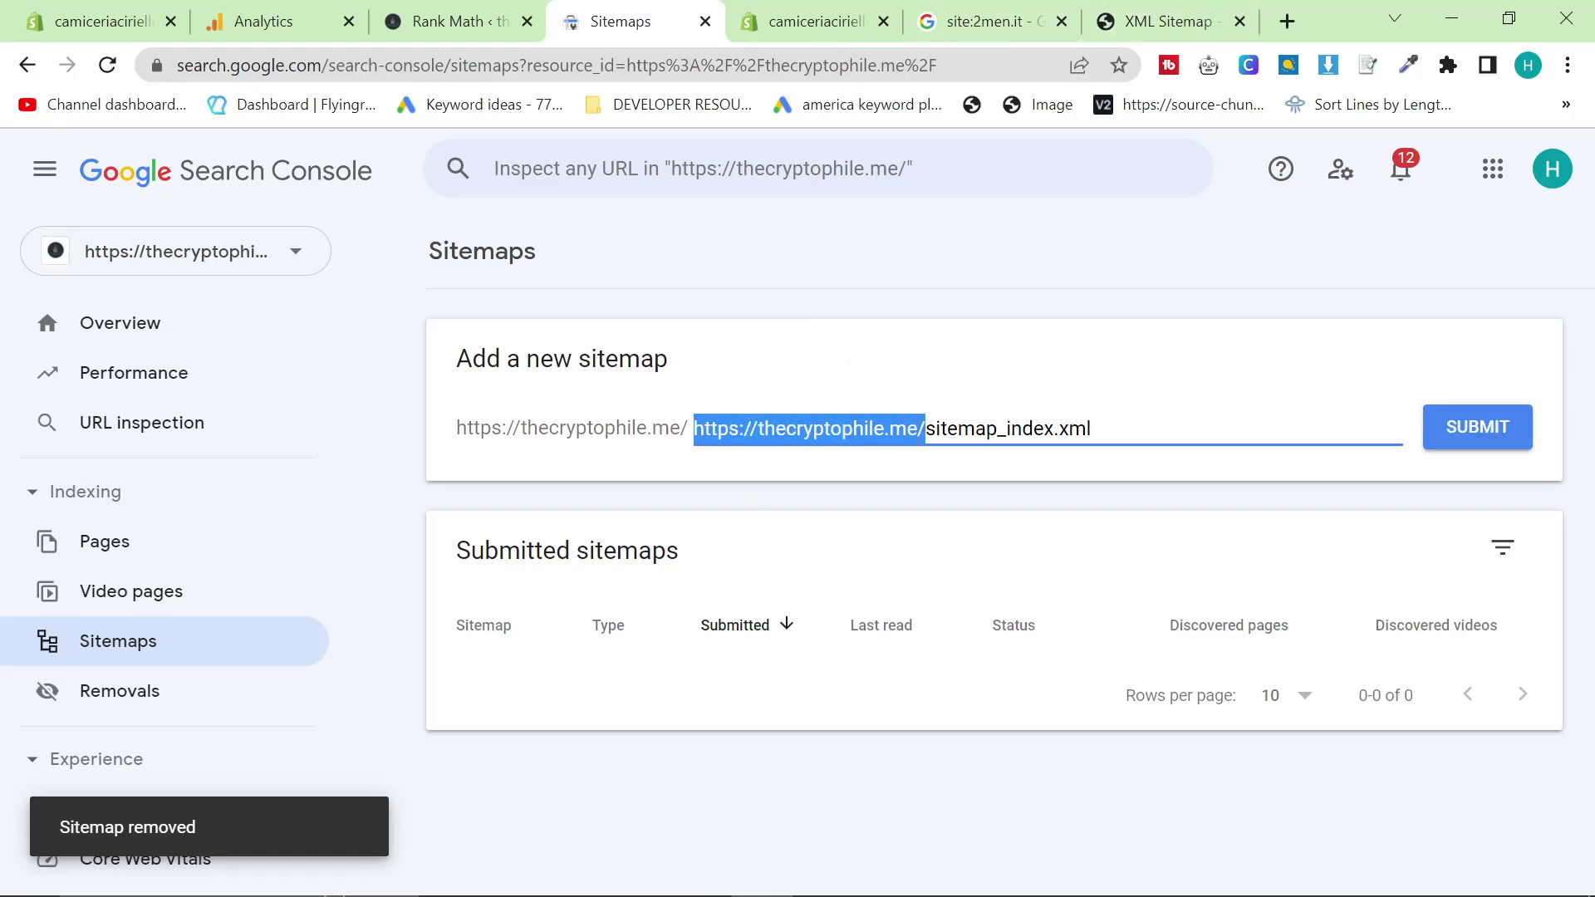
key("BackSpace")
left_click(1476, 427)
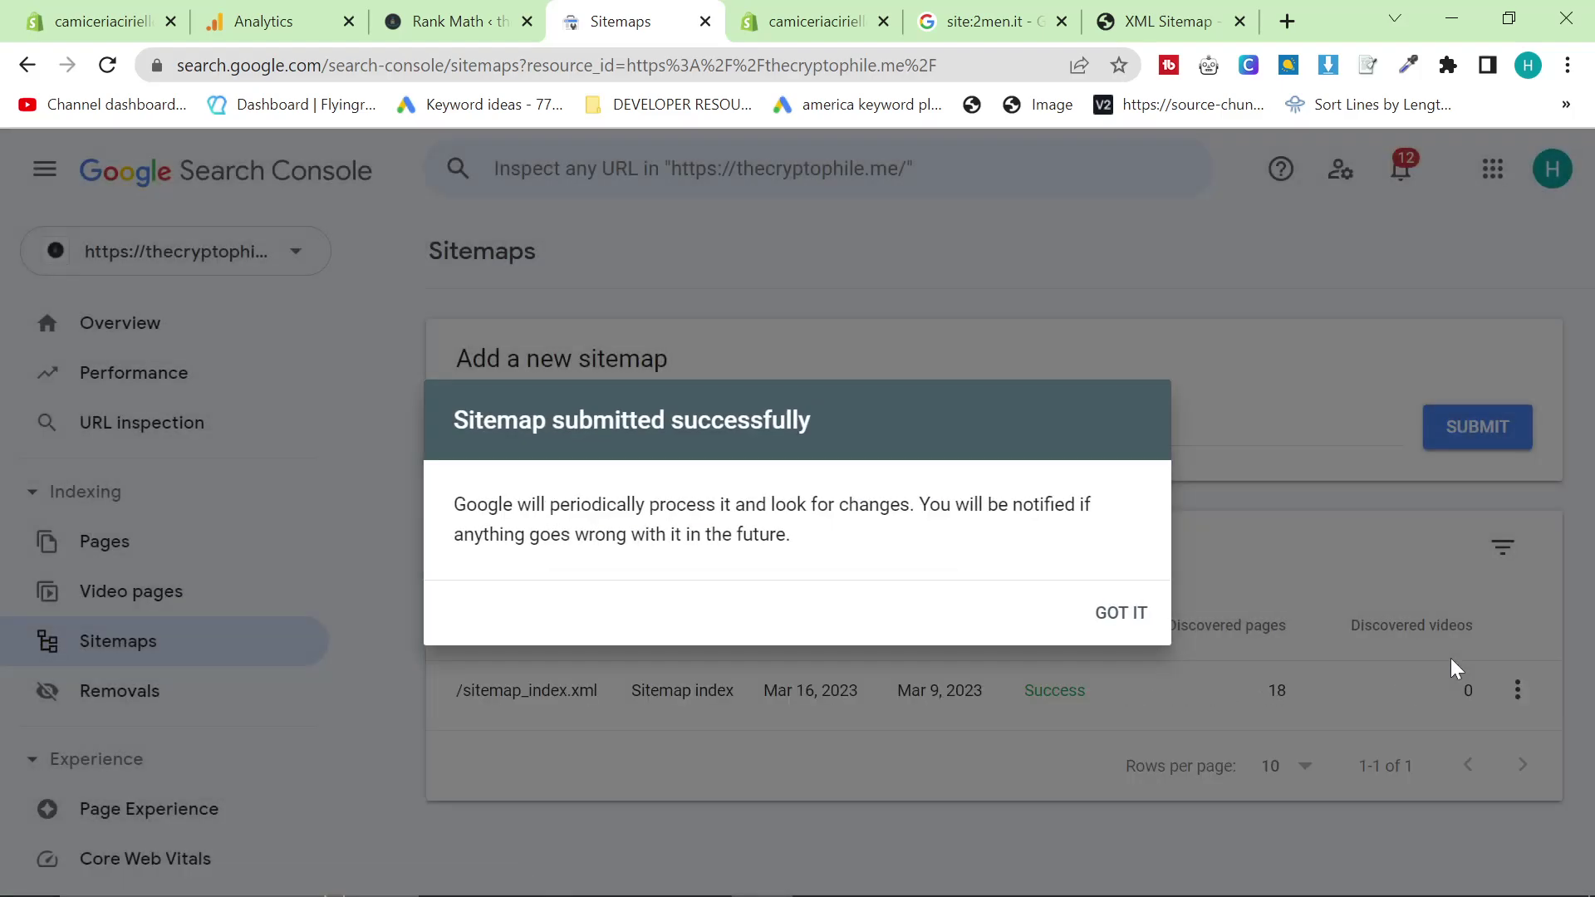
left_click(1103, 612)
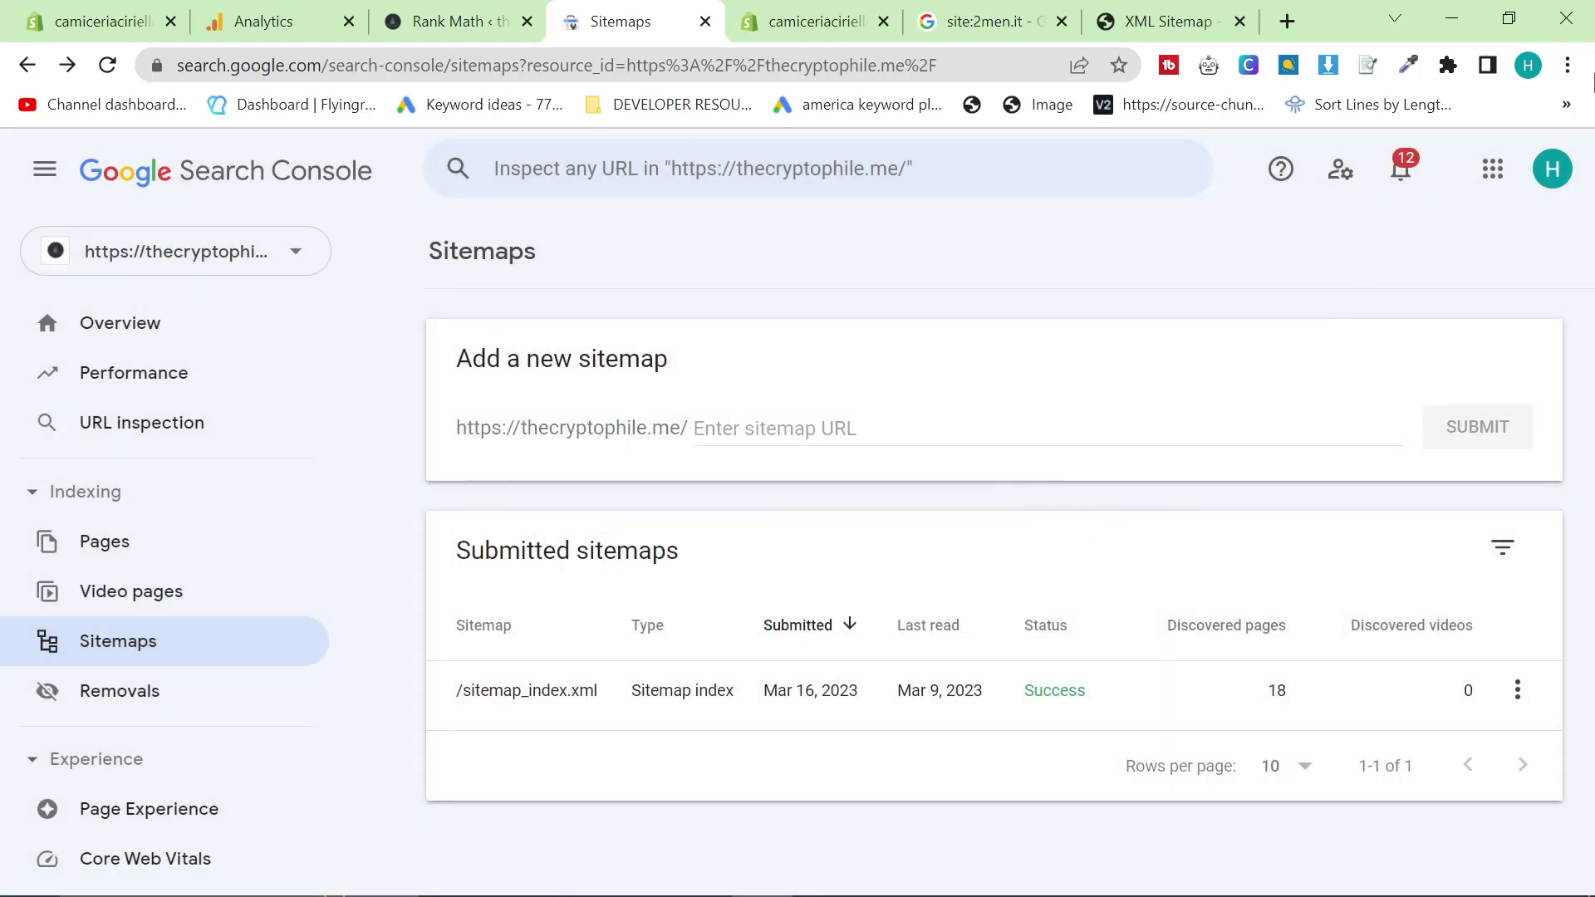
left_click(1528, 65)
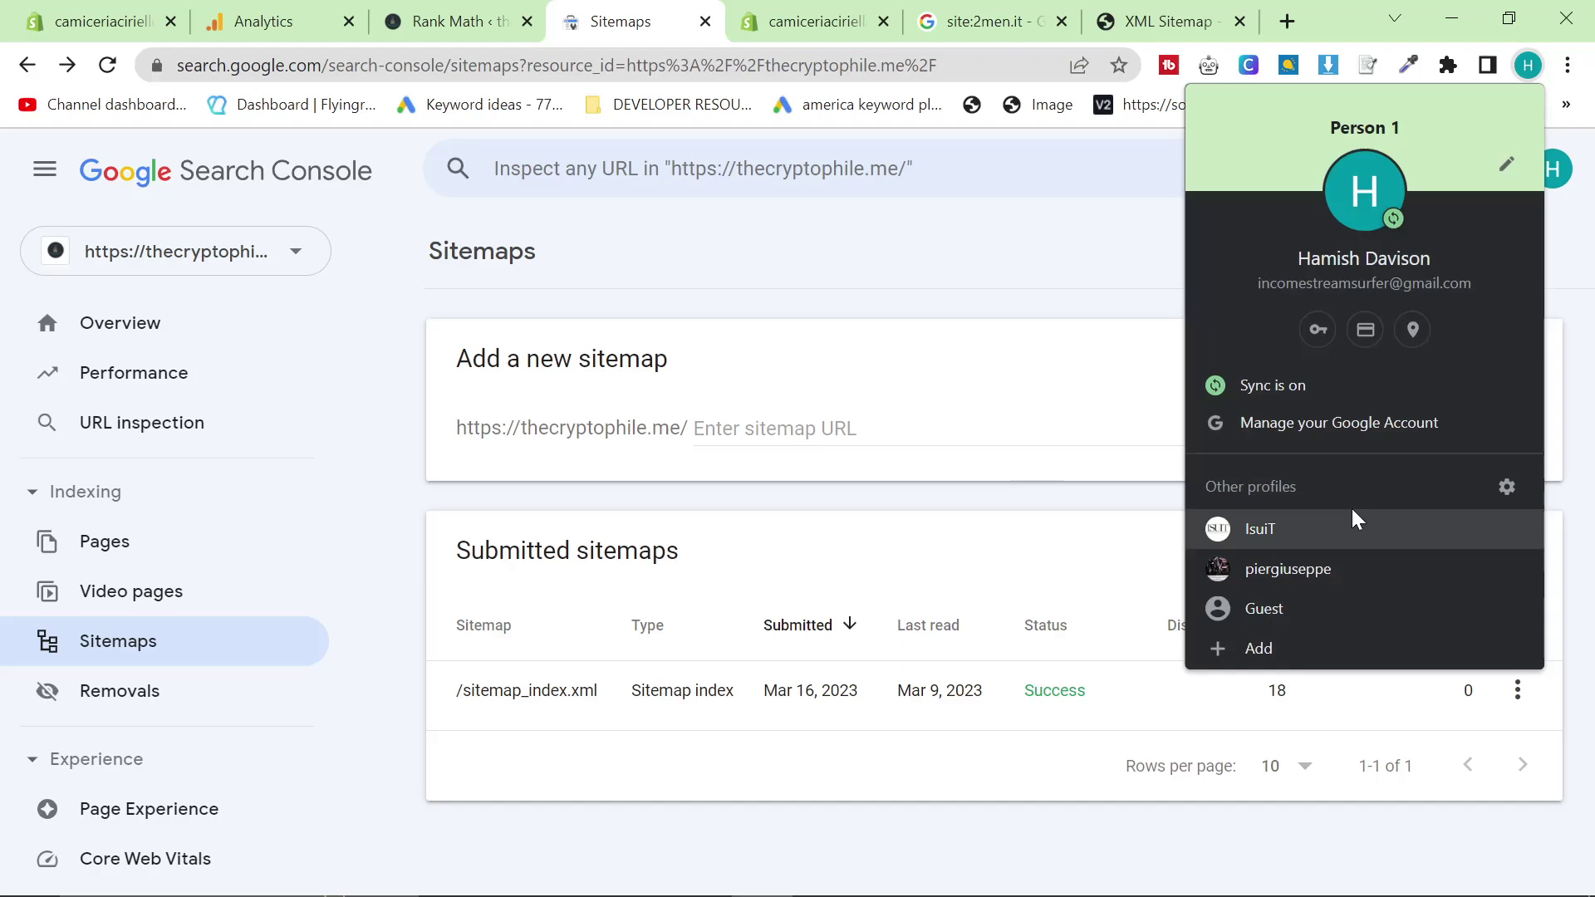
Step: Switch to another browser profile and select the 2men.it Search Console property
left_click(1353, 519)
left_click(207, 239)
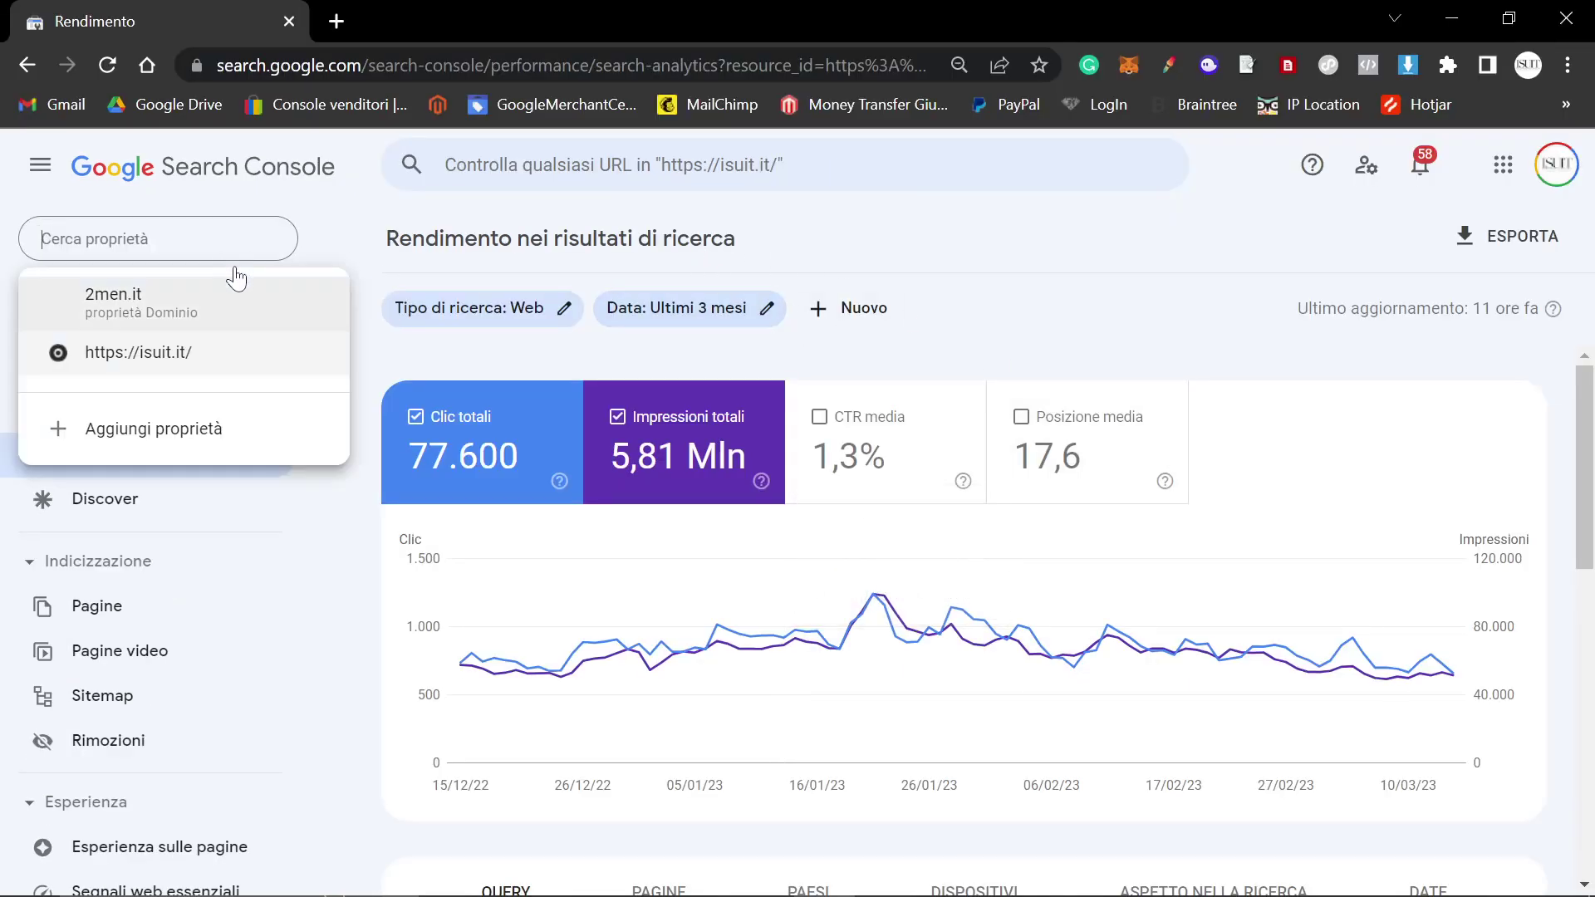
left_click(181, 299)
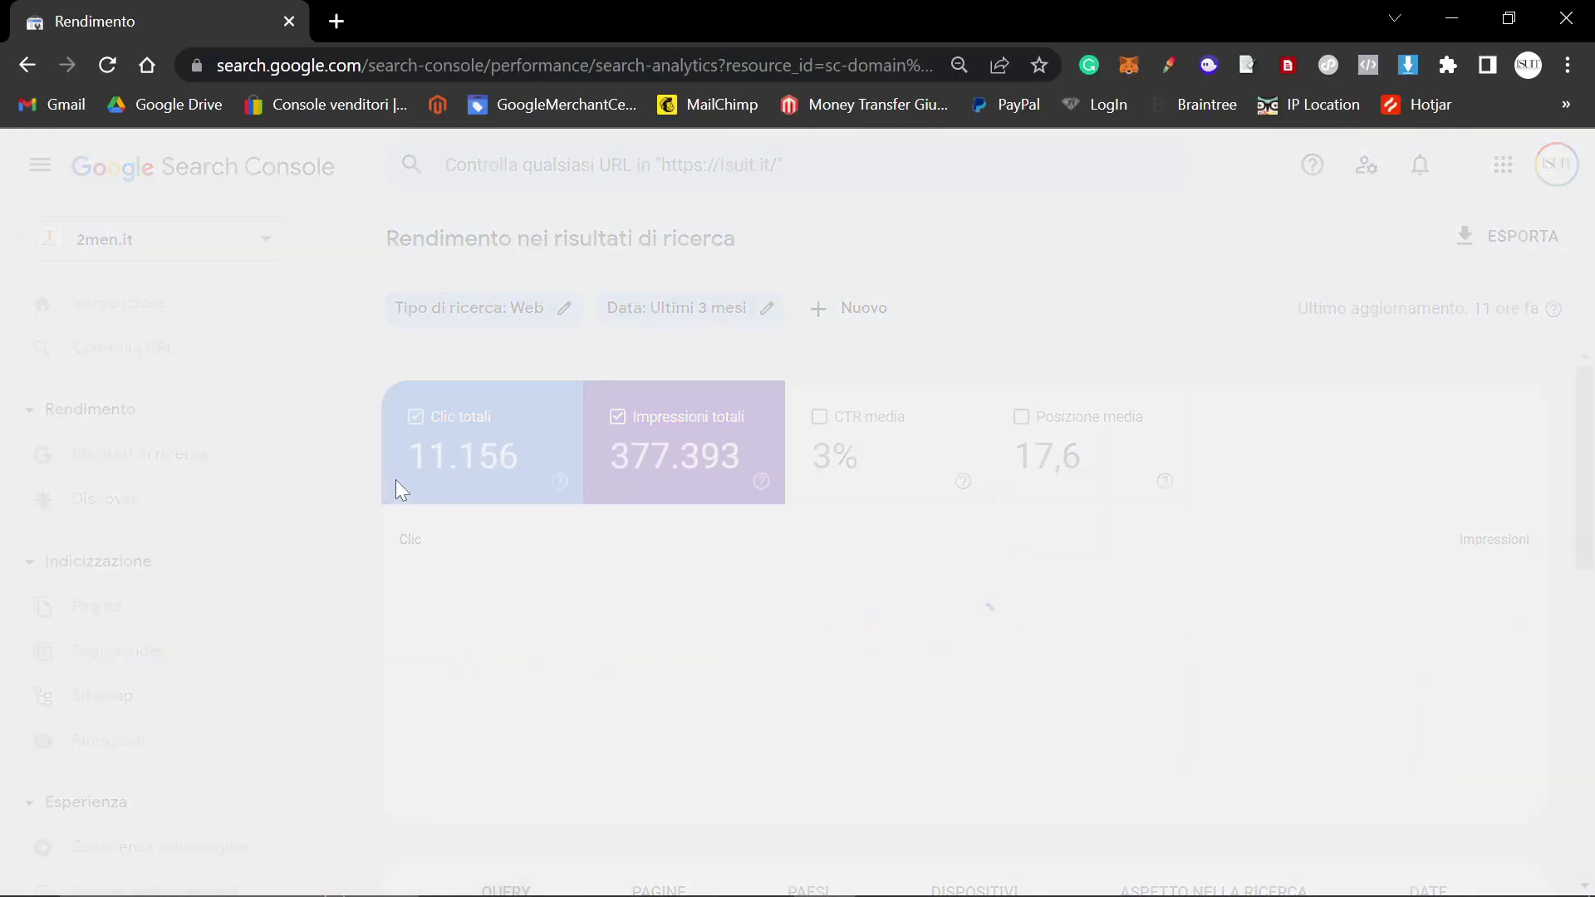
scroll(935, 572, "down", 2)
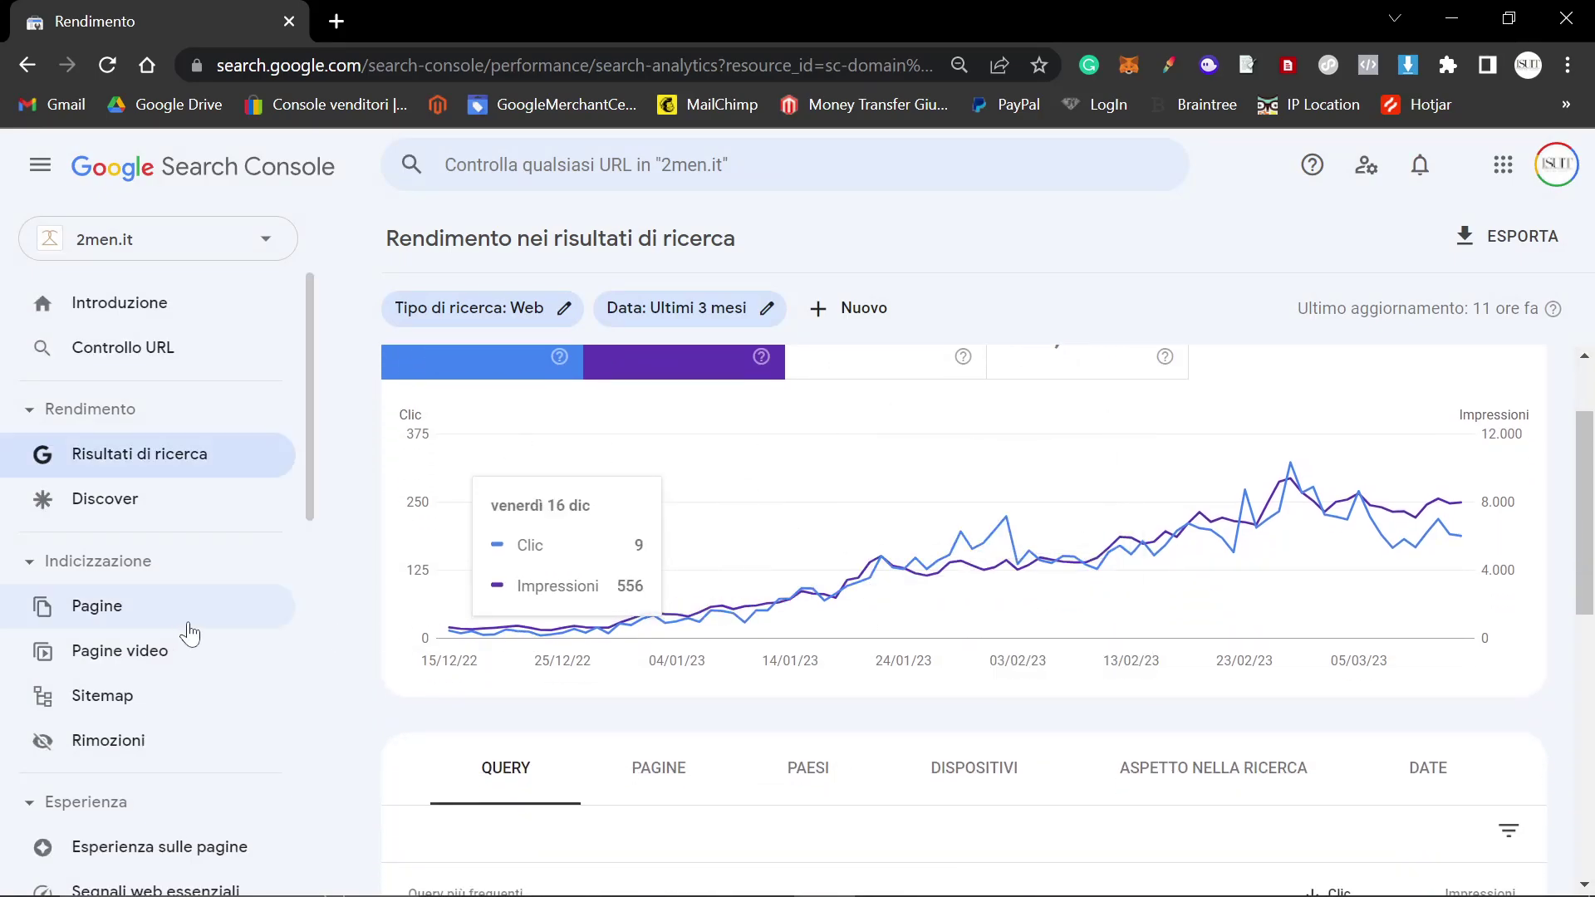
scroll(186, 634, "down", 2)
Step: Change hl=it to hl=en in the URL, zoom to 110%, and open Sitemaps
left_click_drag(695, 65, 1507, 60)
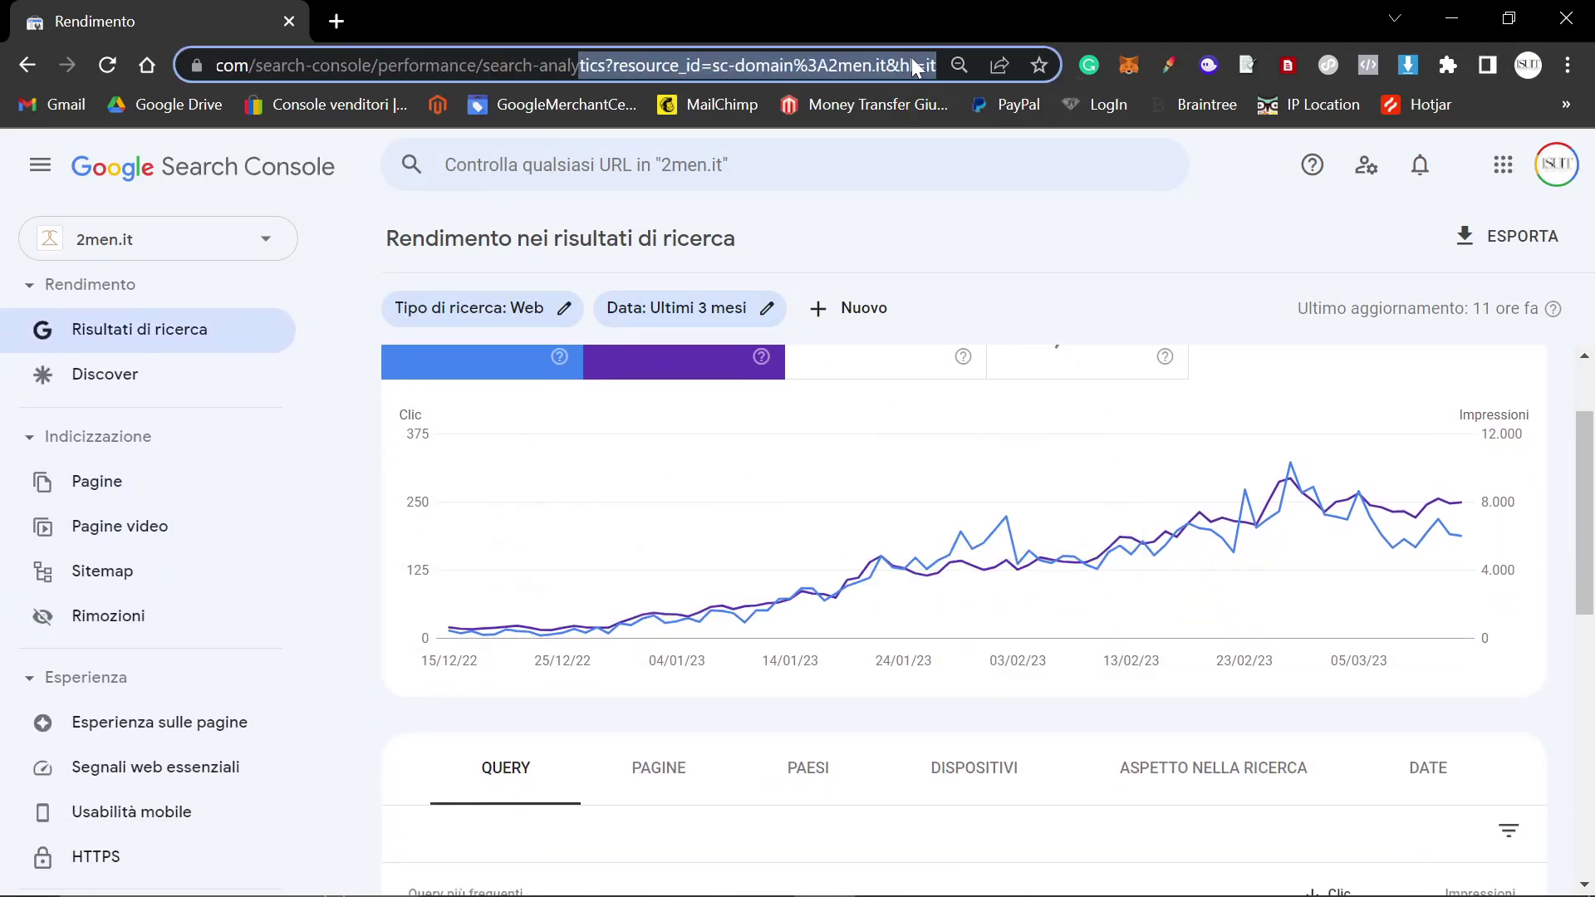
key("End")
key("shift+Left")
key("shift+Left")
type("en")
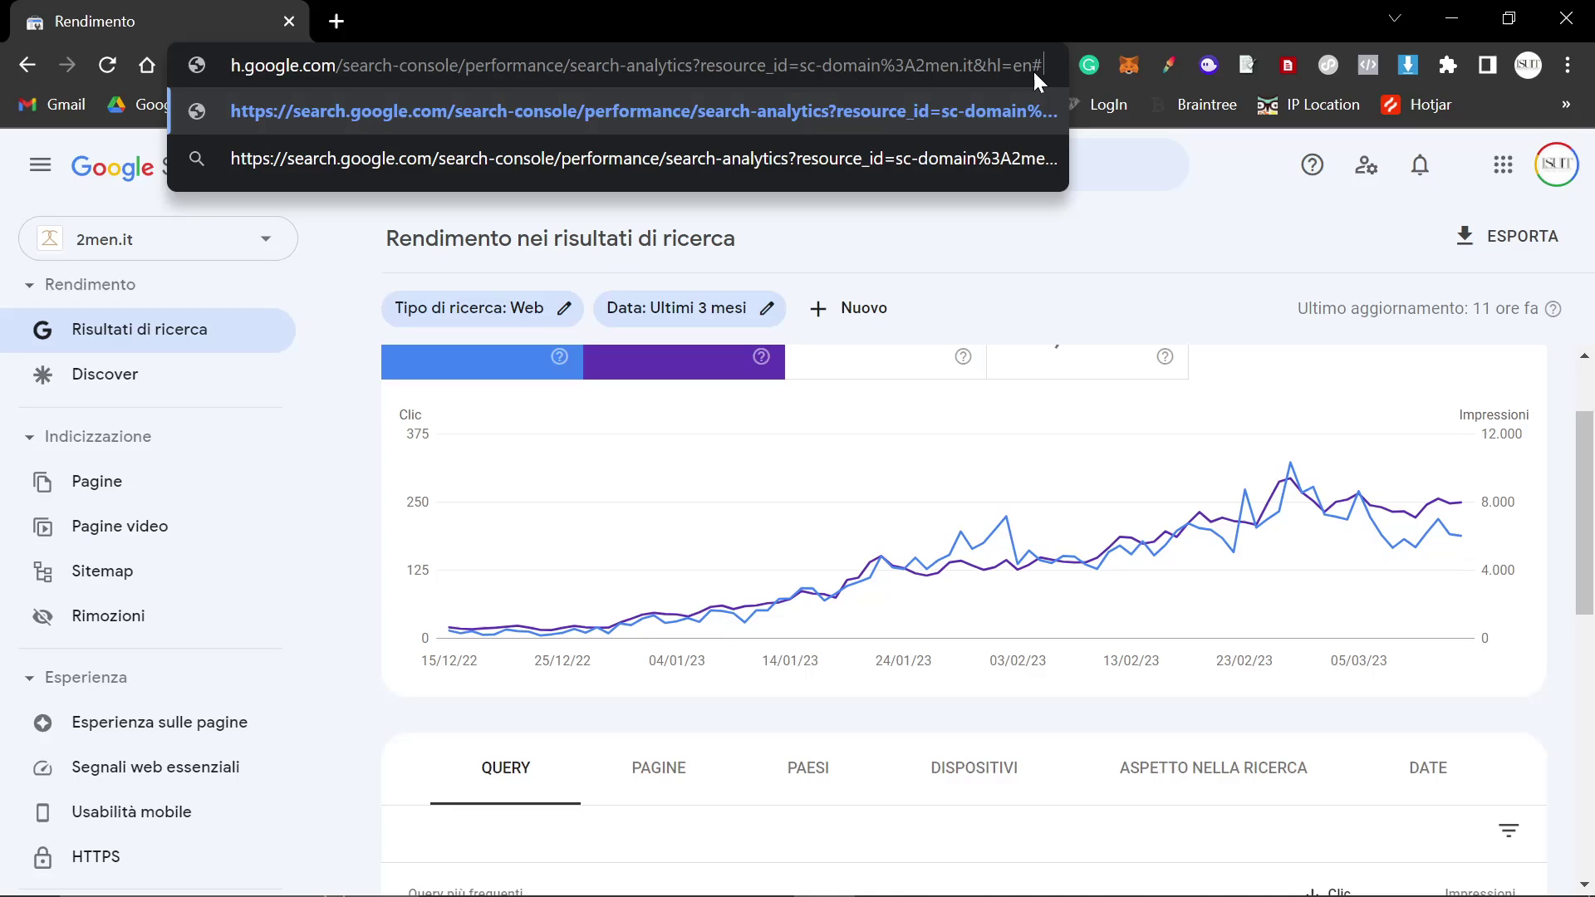
key("Return")
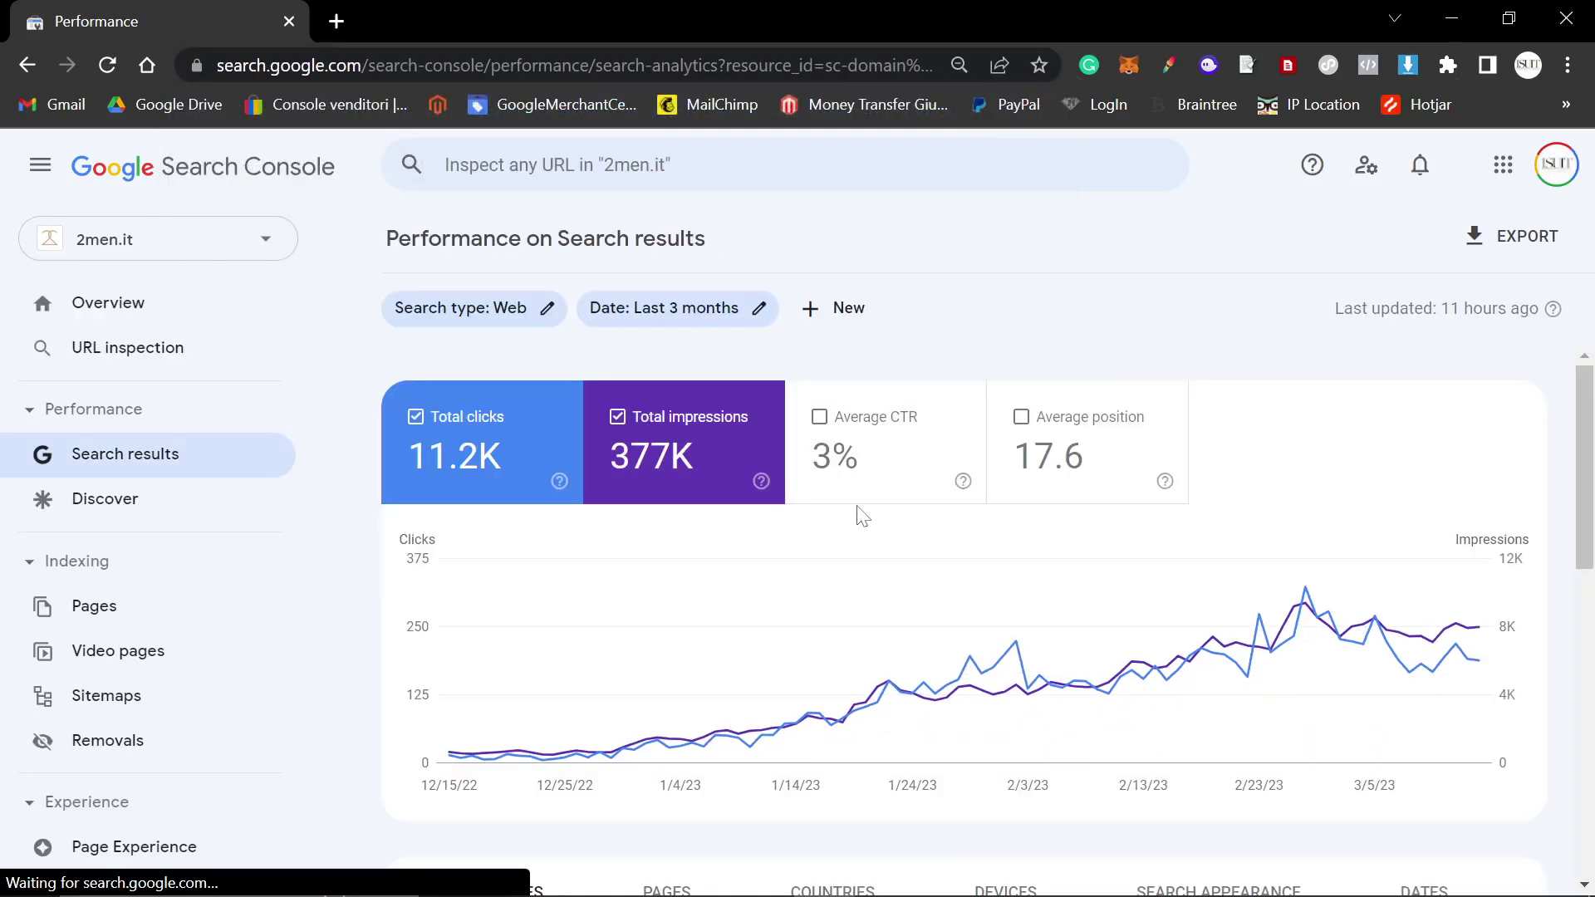
key("ctrl+plus")
scroll(220, 548, "down", 4)
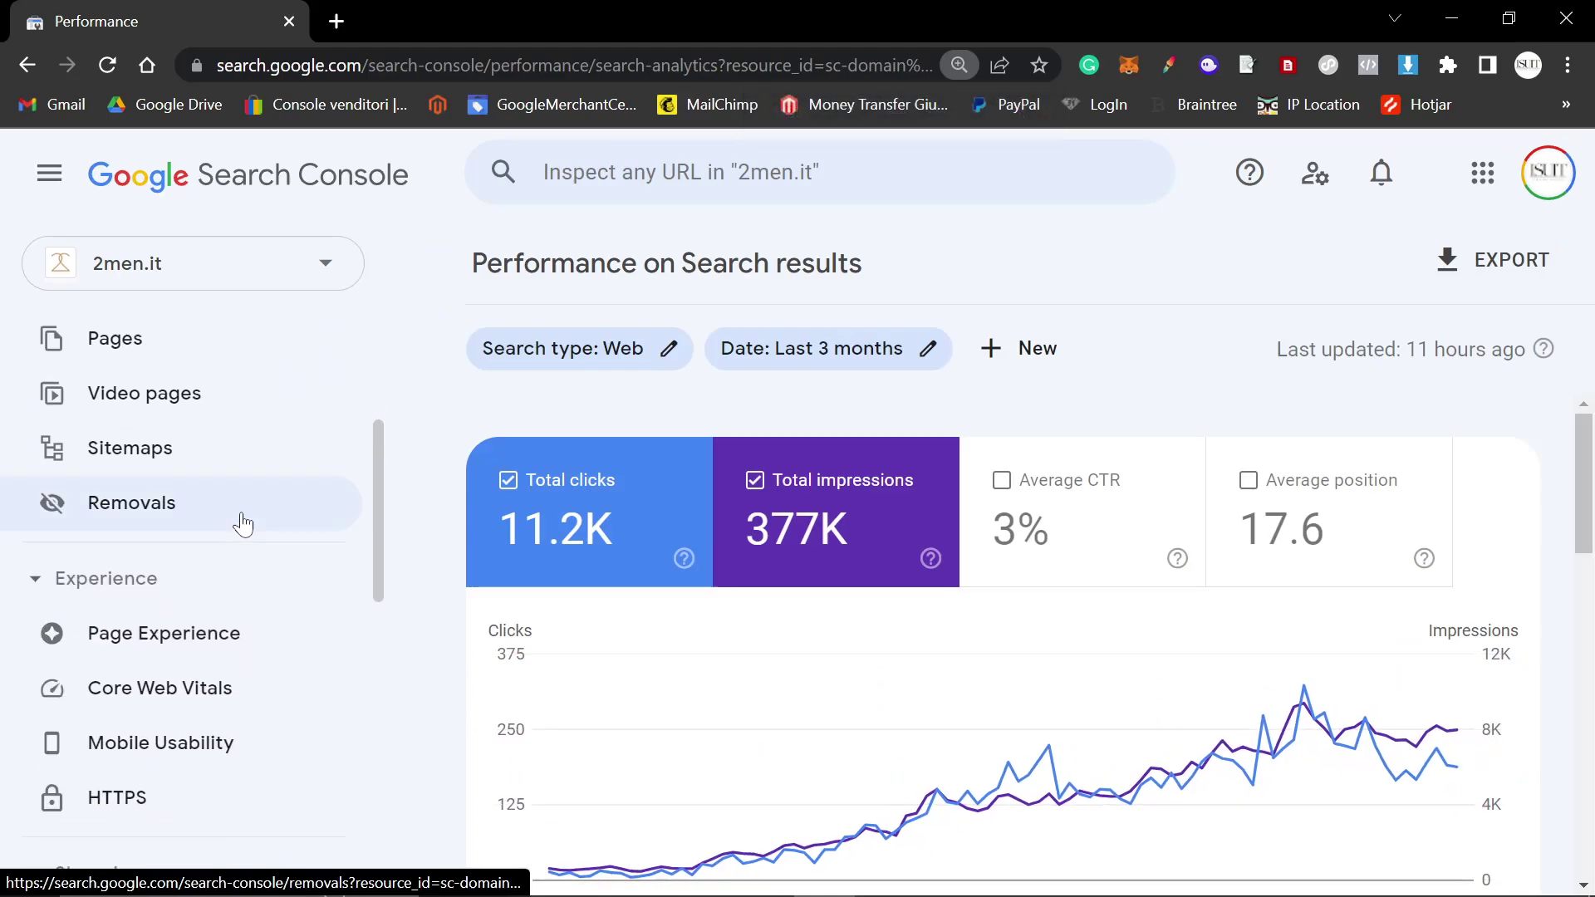
left_click(157, 448)
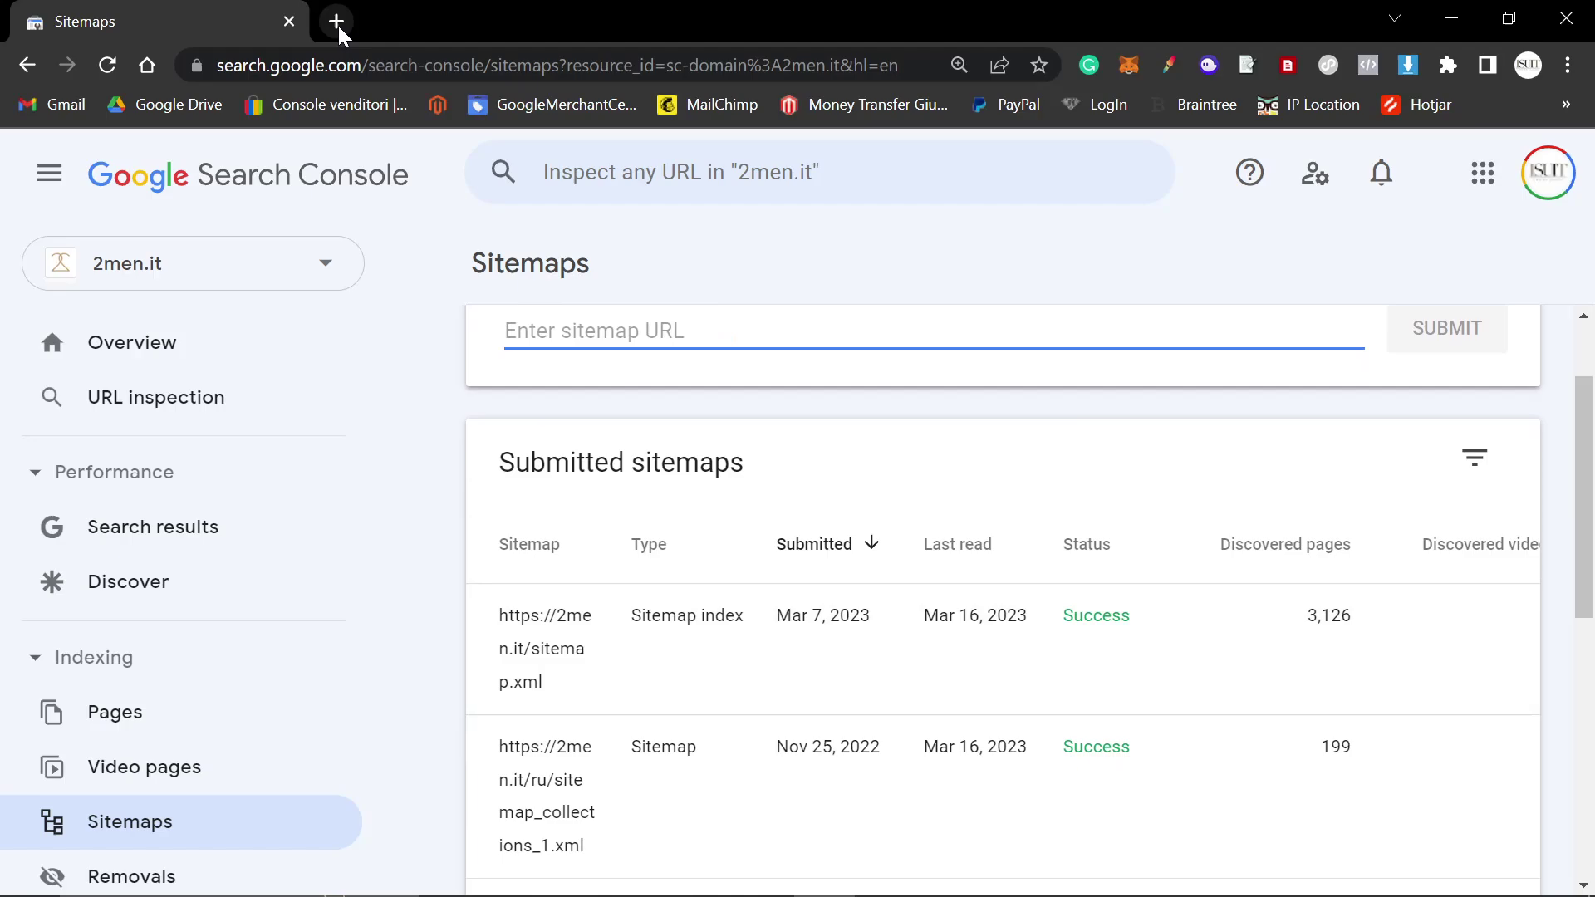
Step: Load 2men.it/sitemap.xml in a new tab and select the /sitemap.xml part of its address
left_click(337, 25)
type("2men.it&")
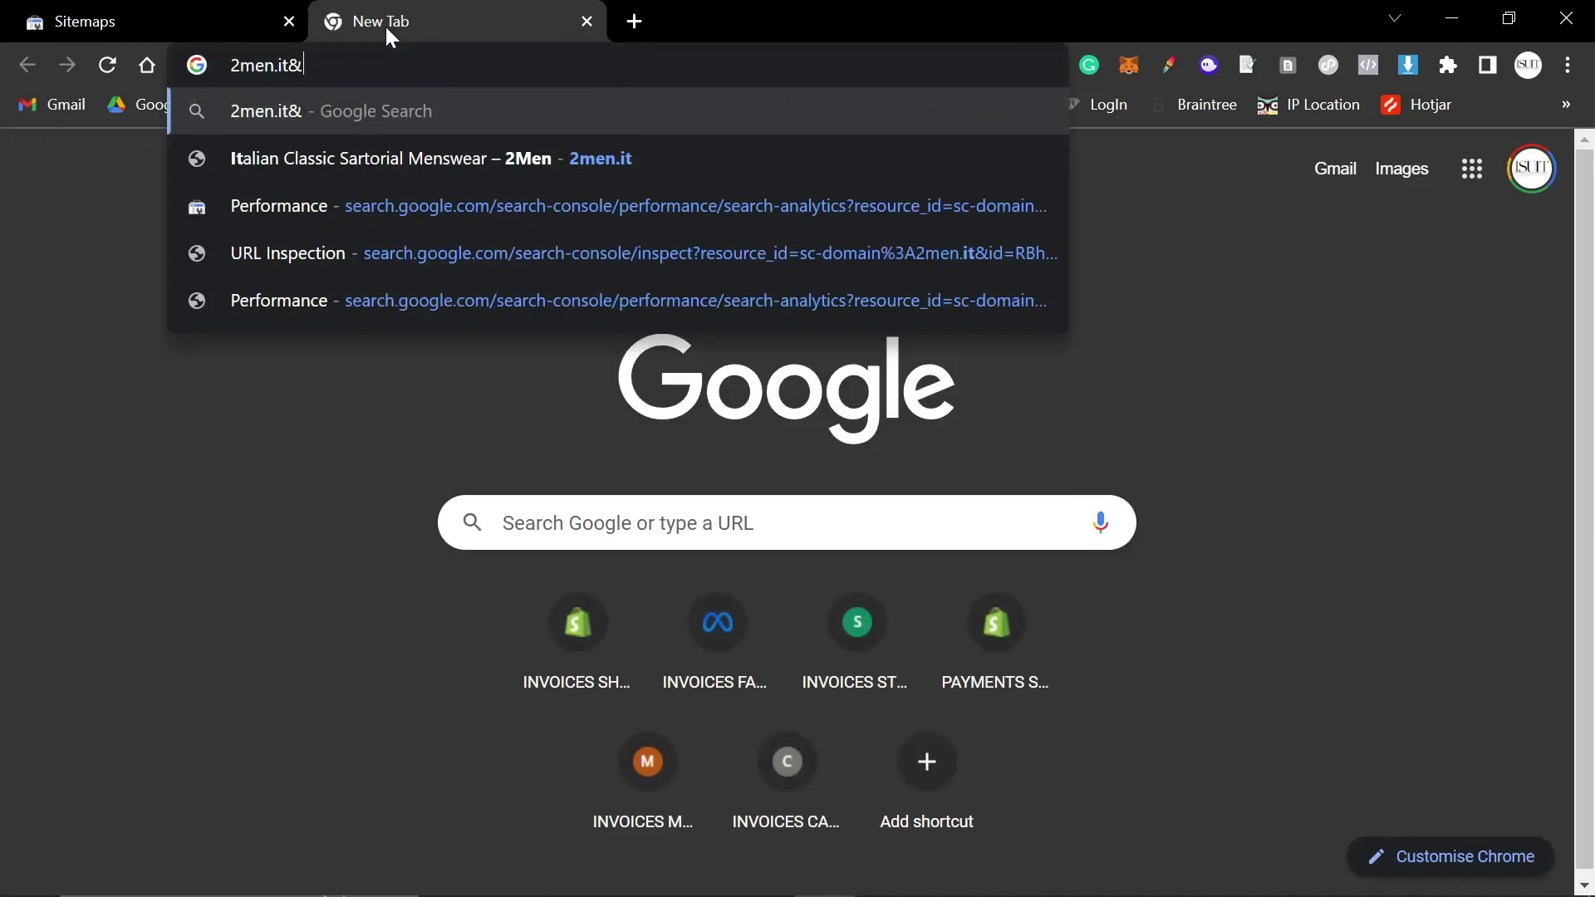
key("BackSpace")
type("/sitem")
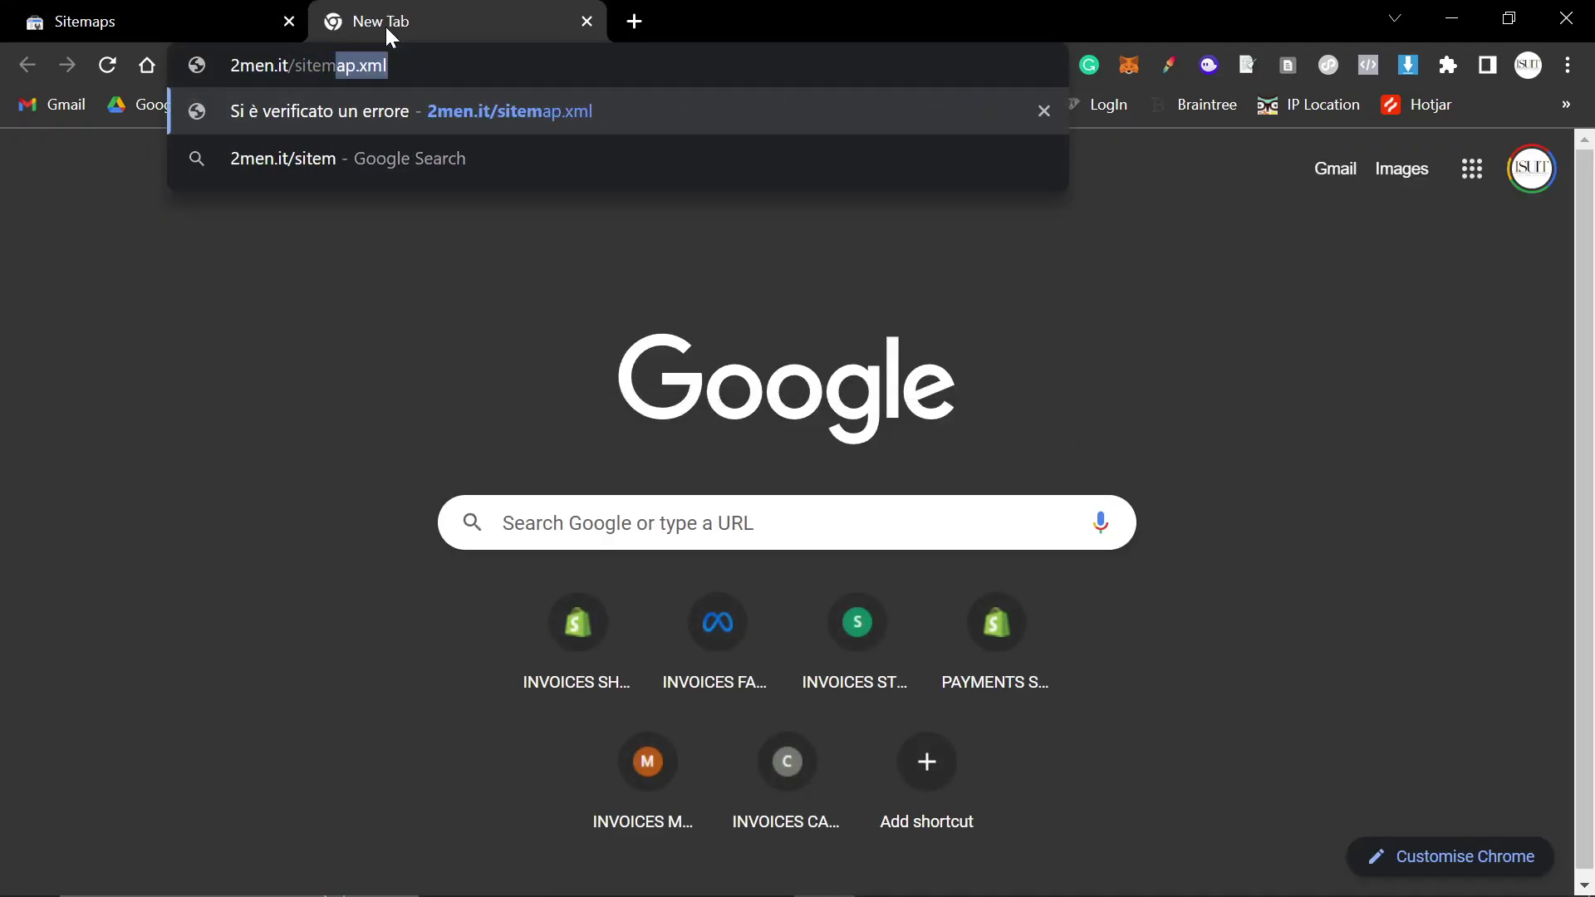
type("ap.xml")
key("Return")
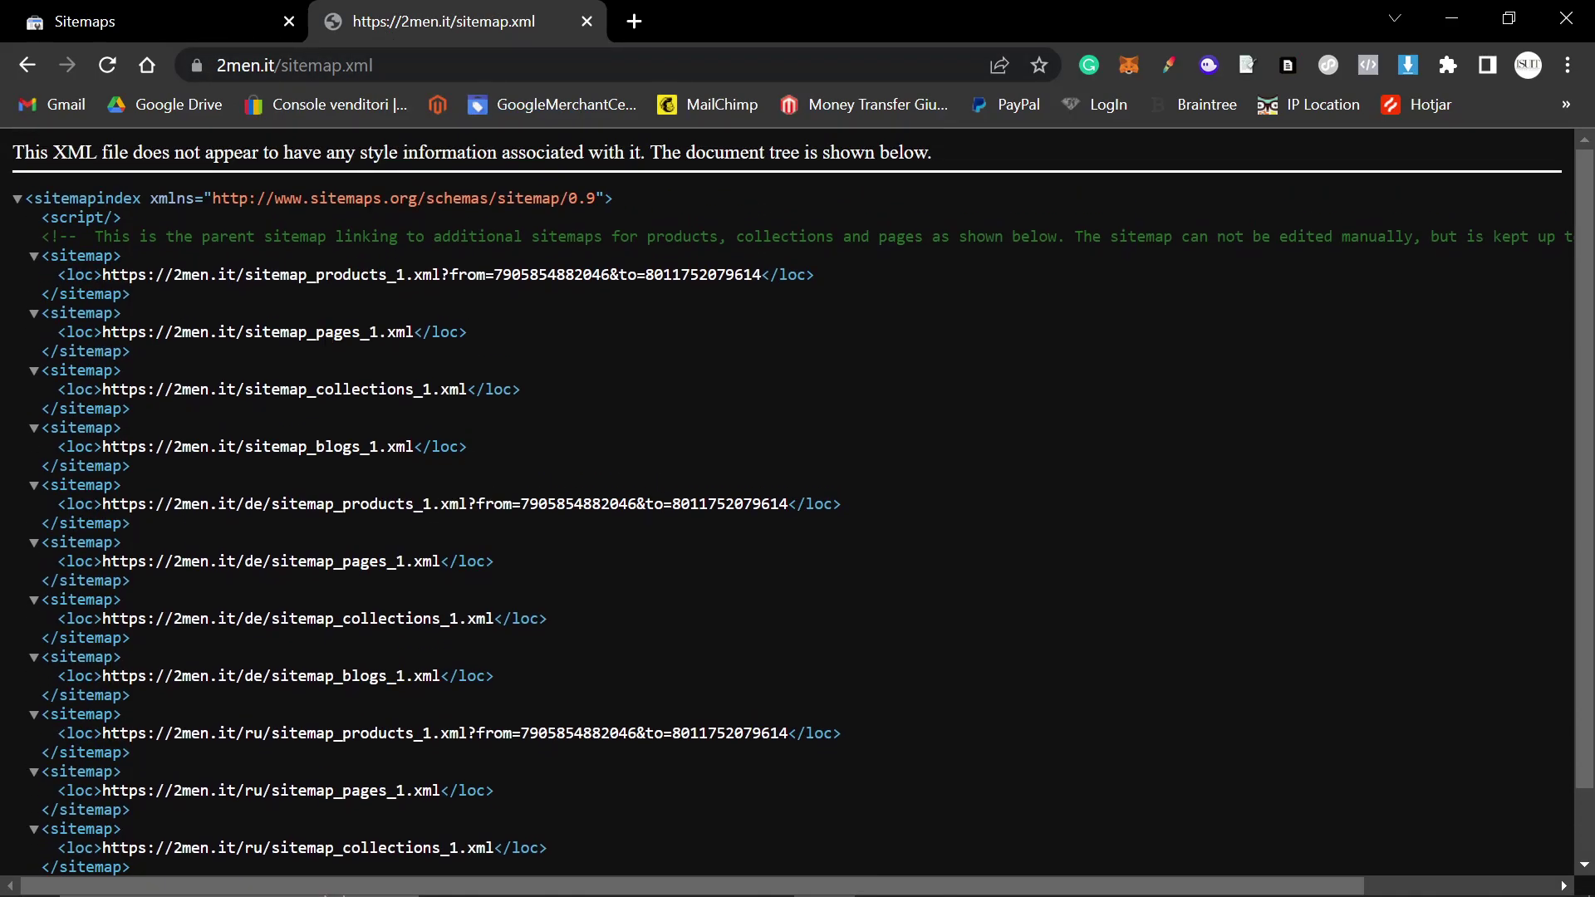
left_click(373, 73)
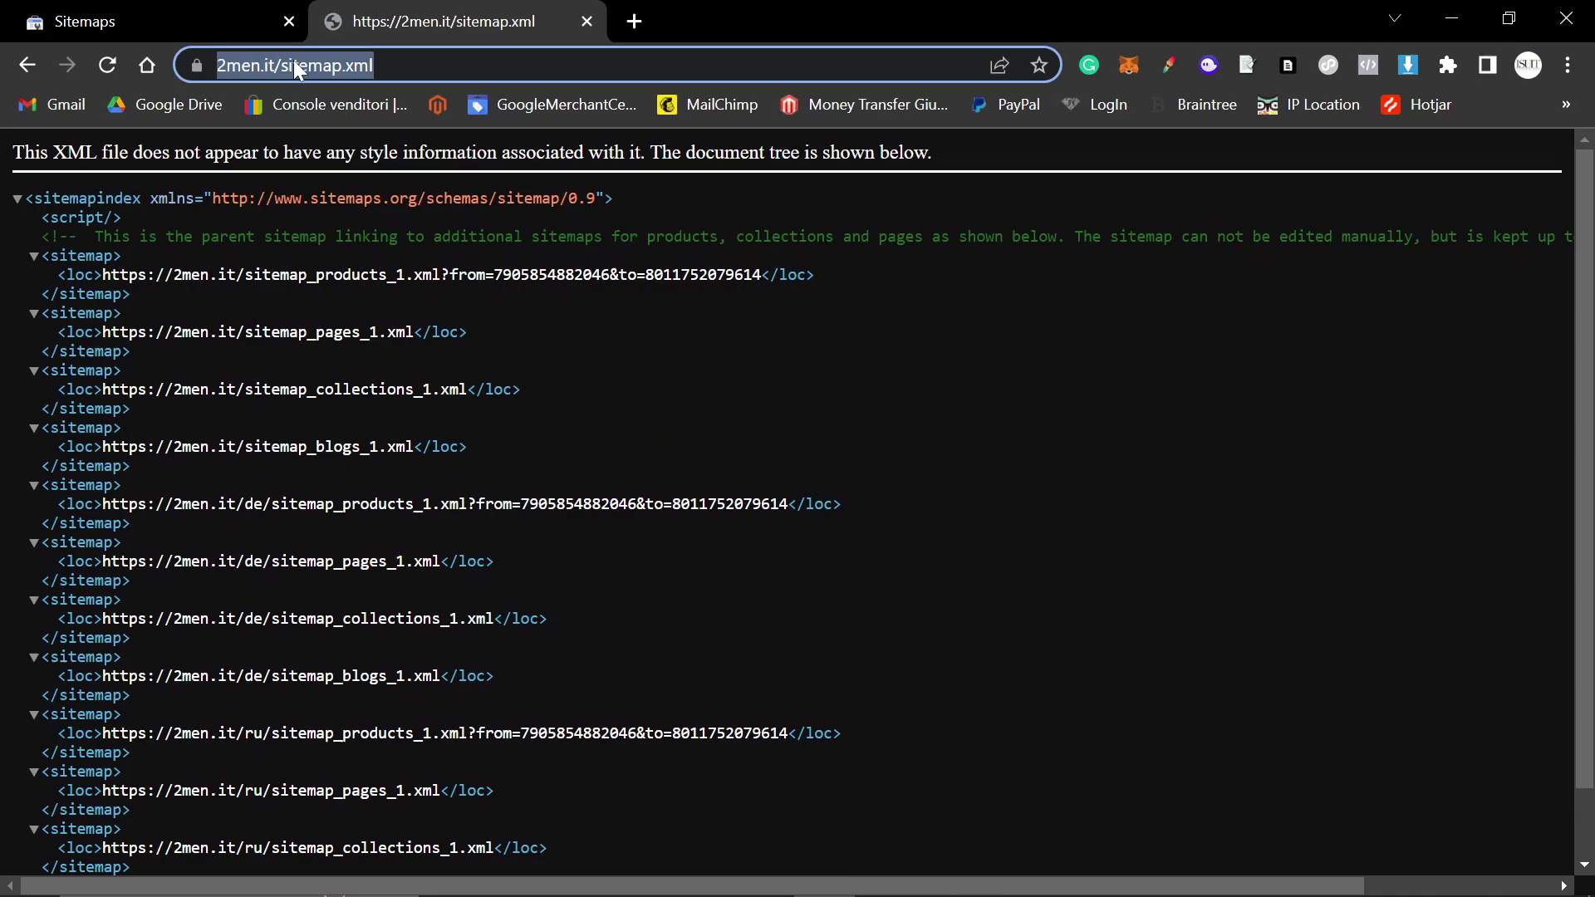
left_click(350, 64)
left_click_drag(330, 65, 431, 65)
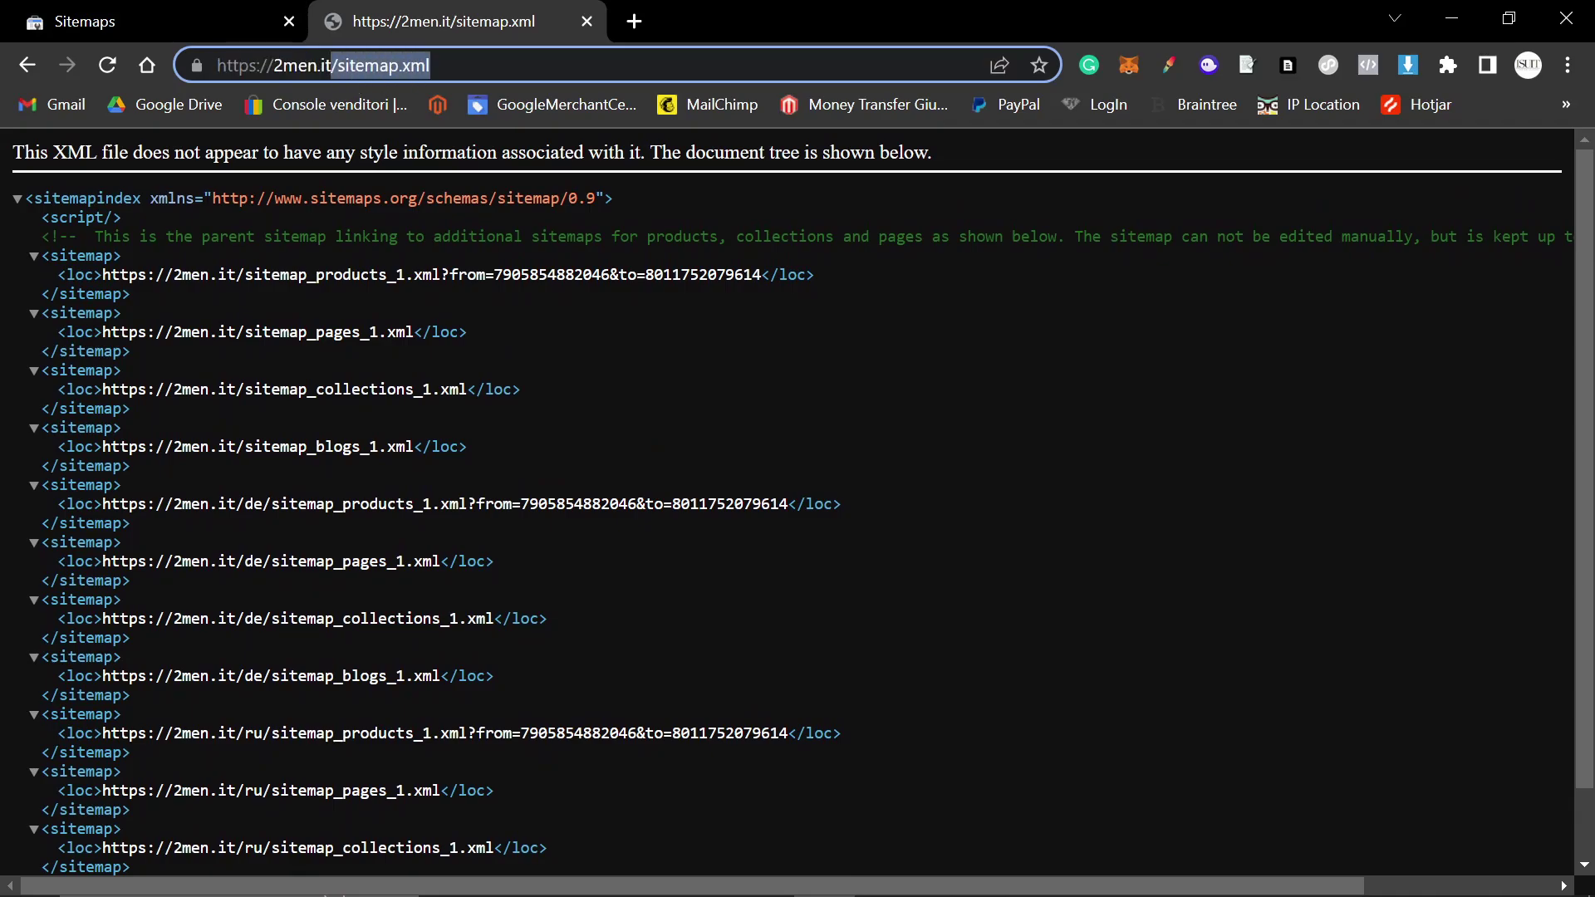
Step: Back on Sitemaps, reset zoom to 100%, clear the stray character, and open Search results
left_click(224, 21)
scroll(949, 545, "down", 1)
scroll(955, 544, "down", 1)
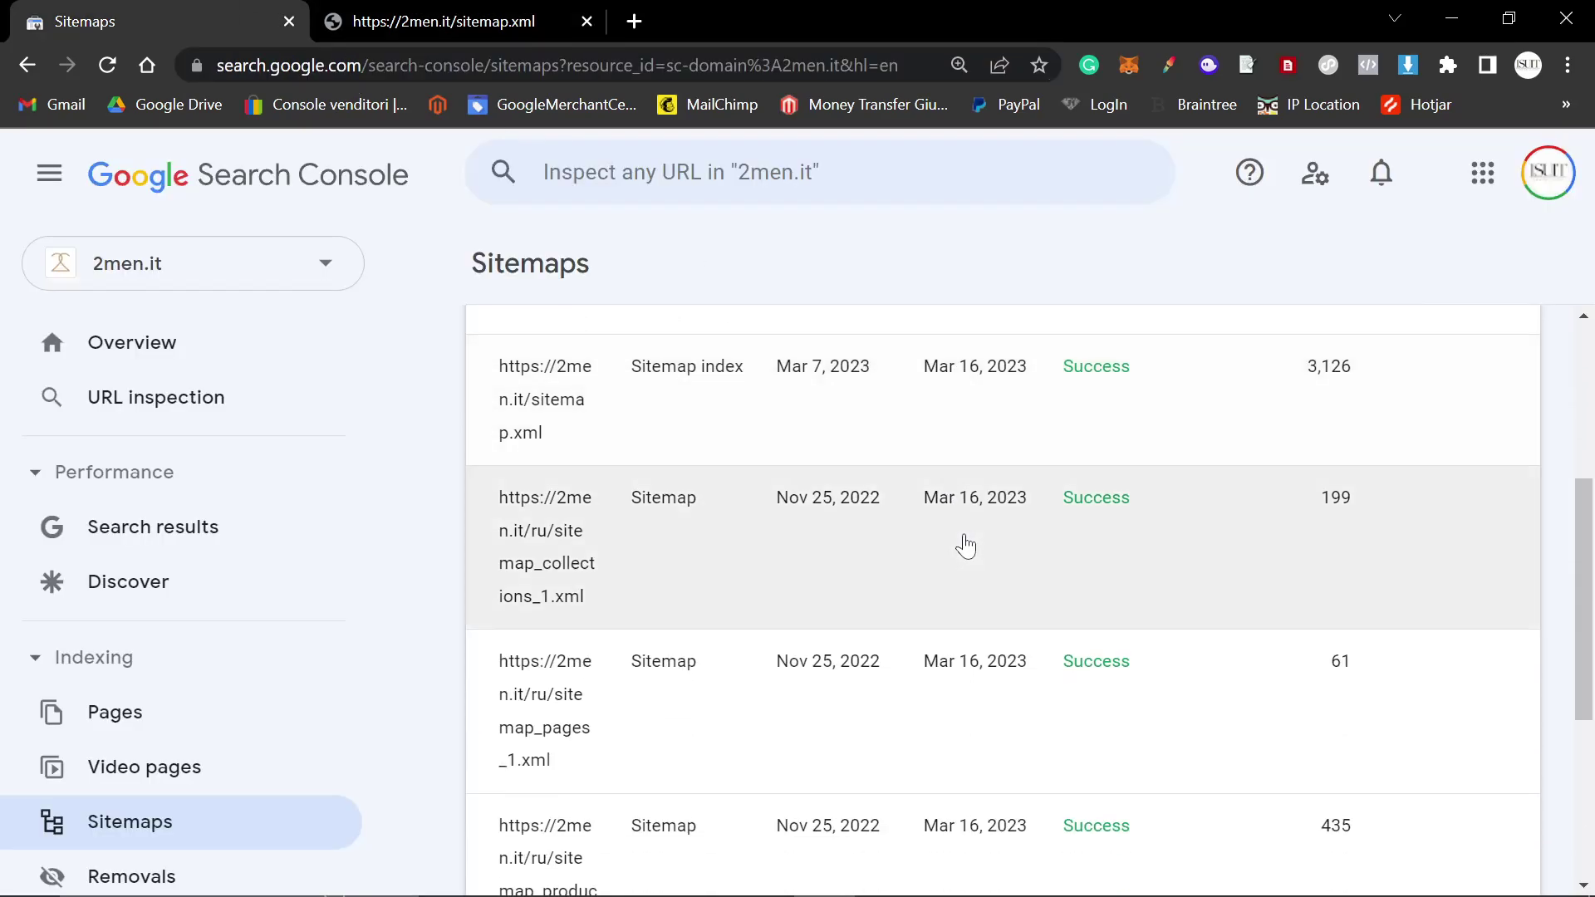
key("ctrl+minus")
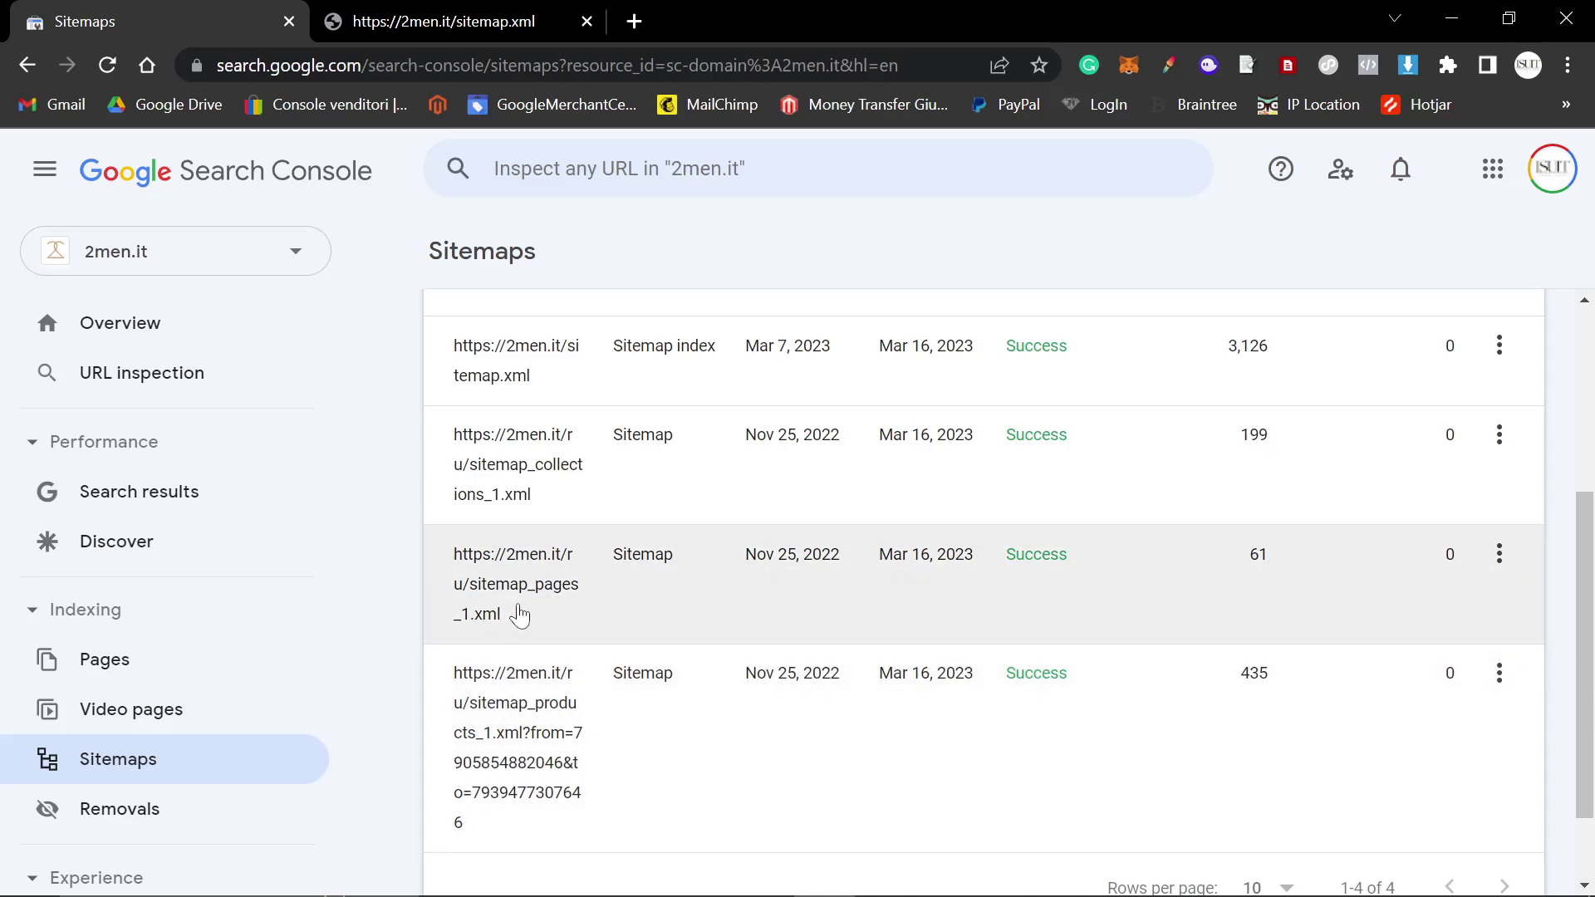
scroll(697, 731, "up", 1)
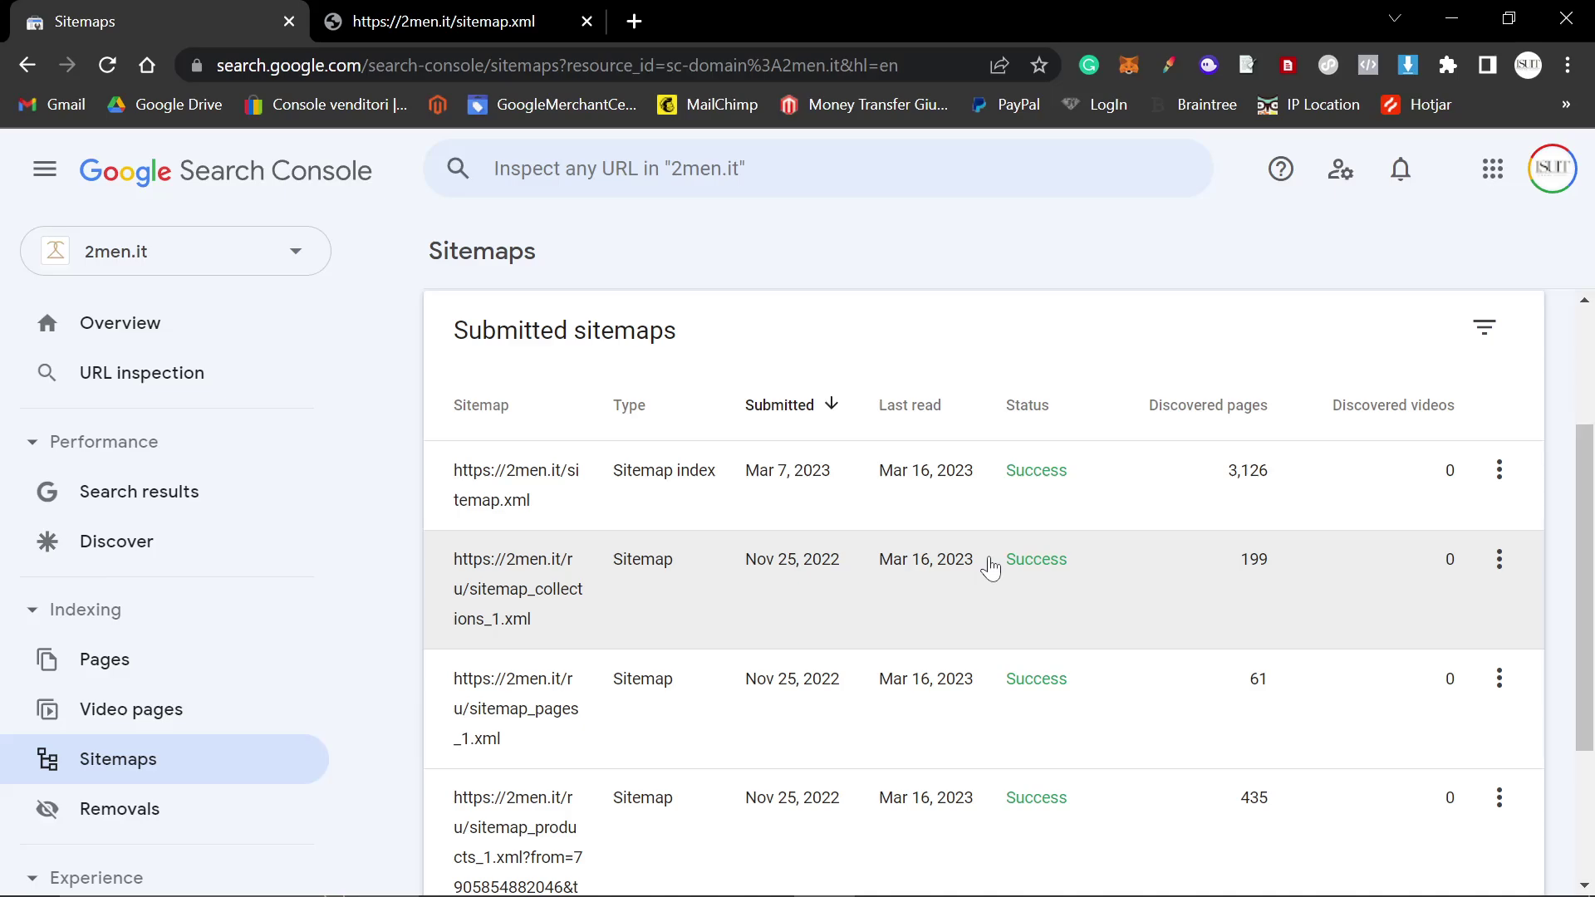
scroll(955, 532, "up", 1)
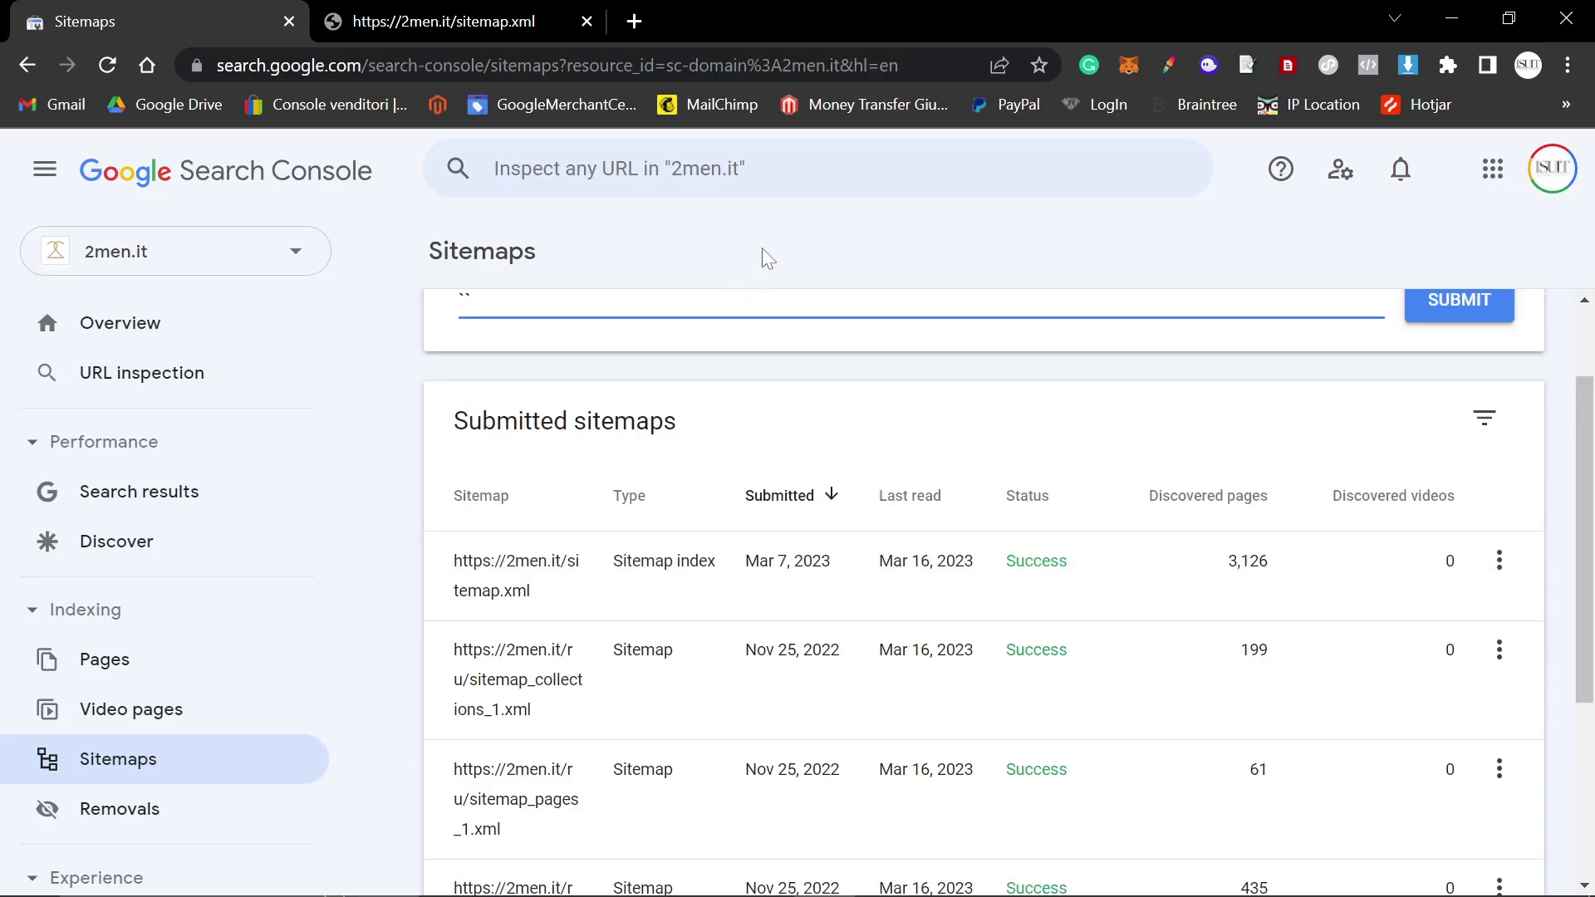
key("BackSpace")
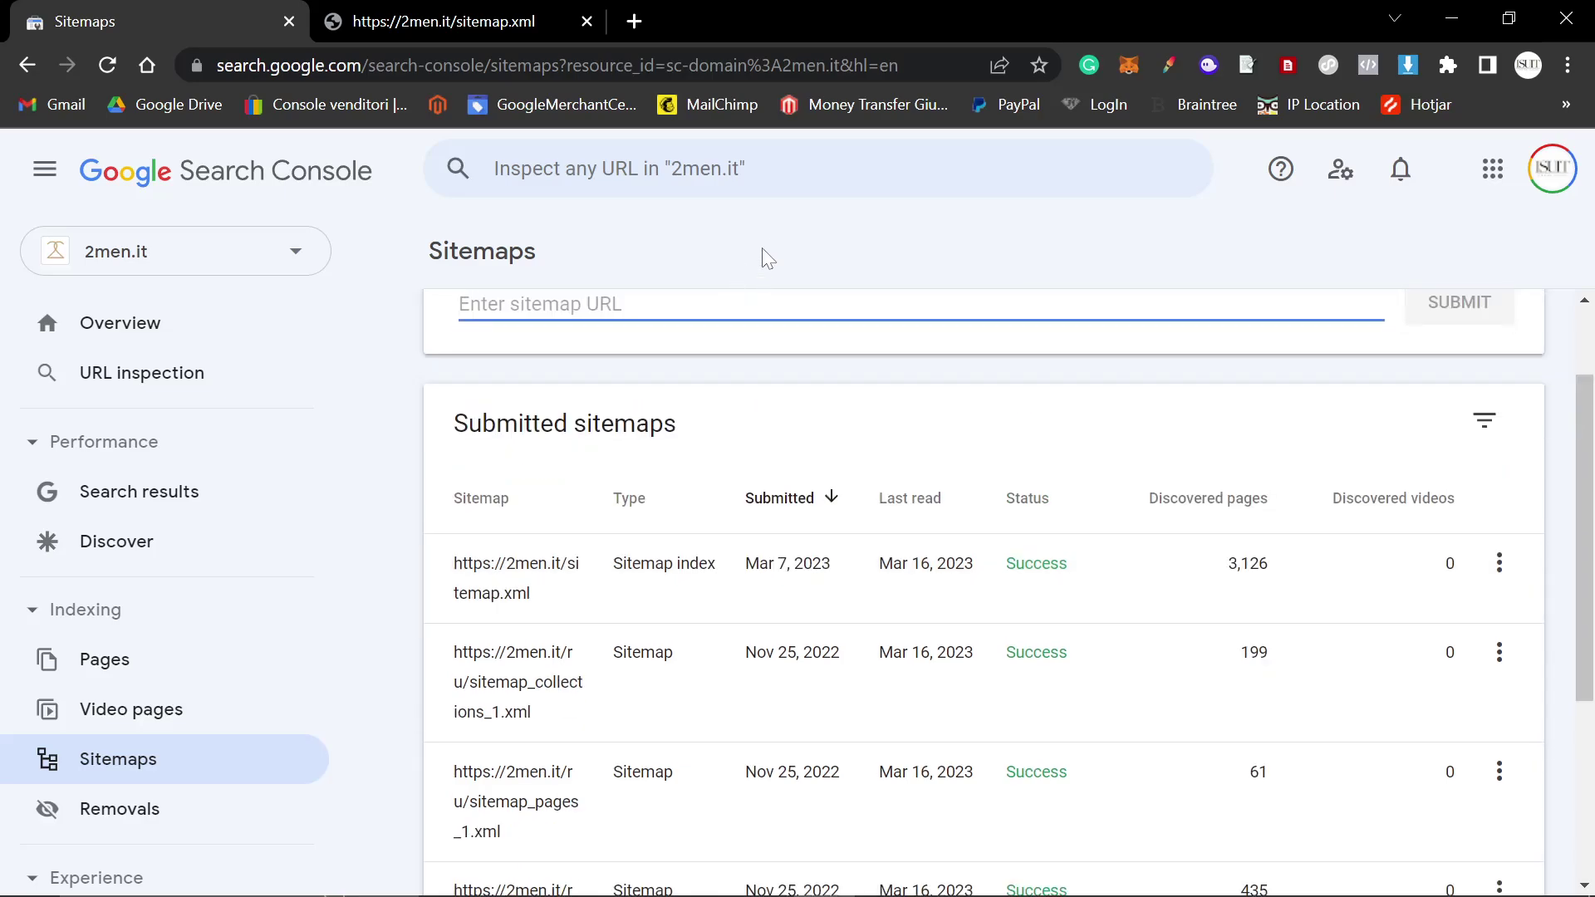
left_click(218, 495)
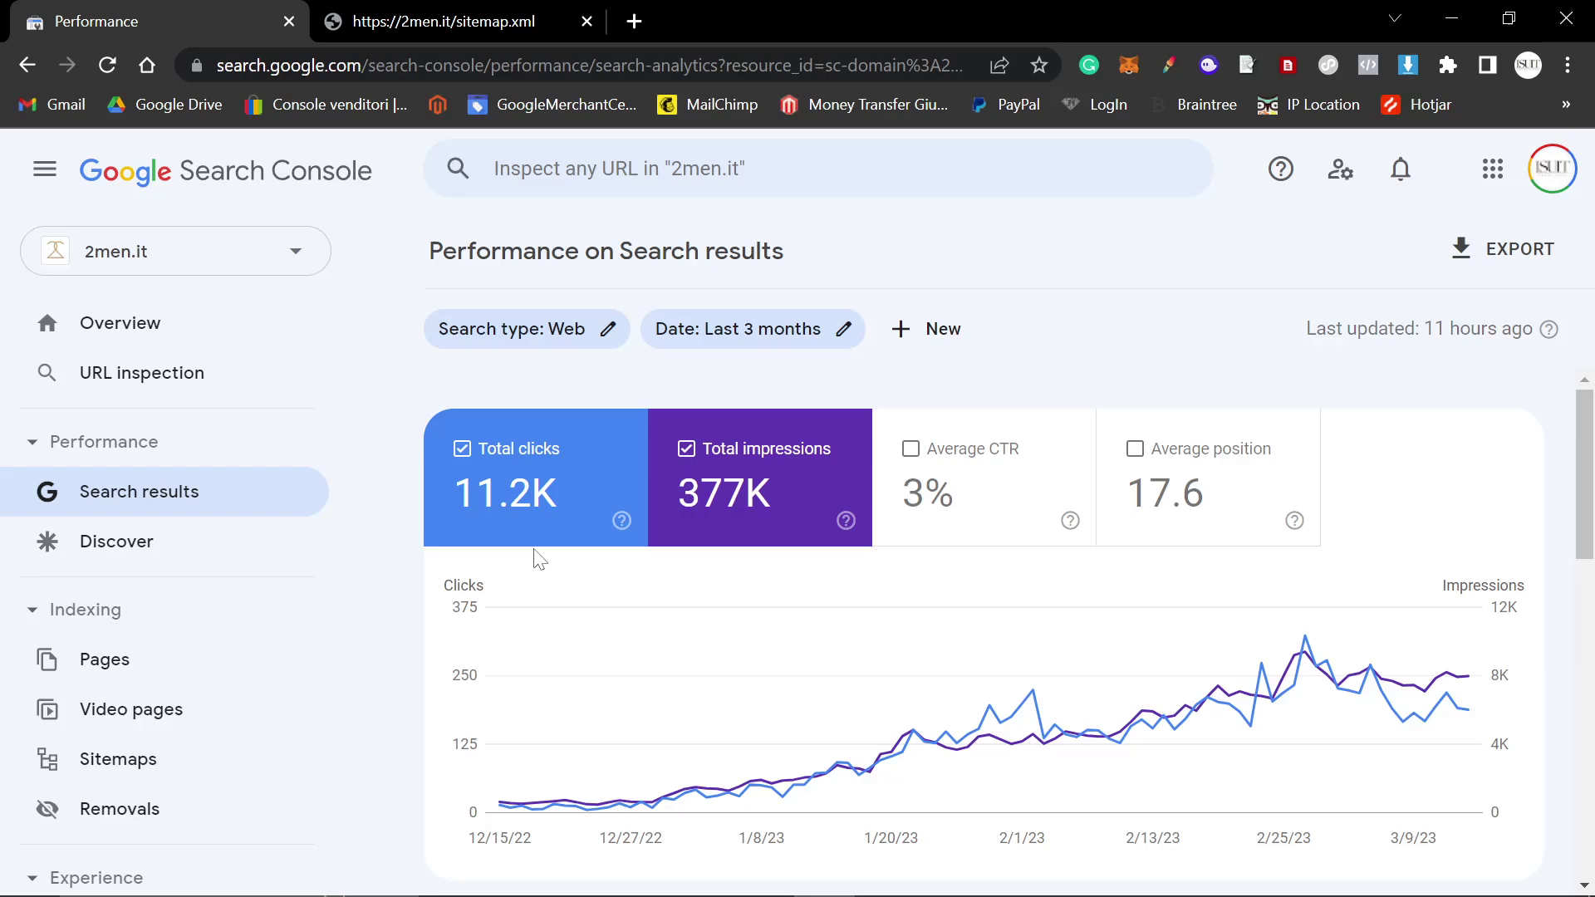
scroll(631, 544, "down", 1)
mouse_move(727, 573)
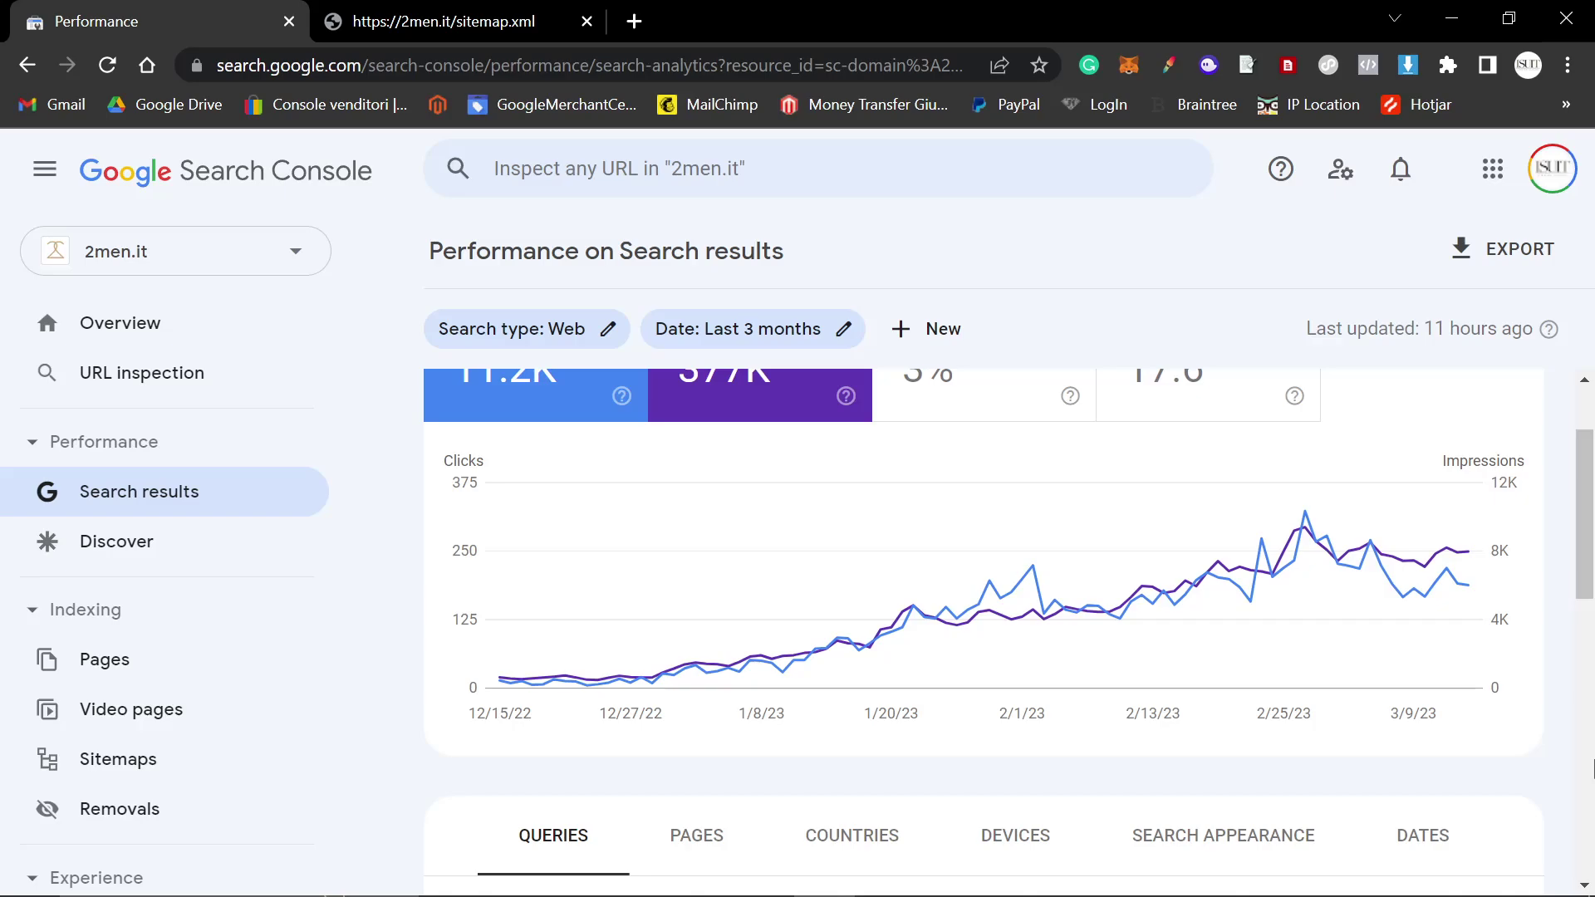
mouse_move(1470, 544)
scroll(1133, 712, "up", 1)
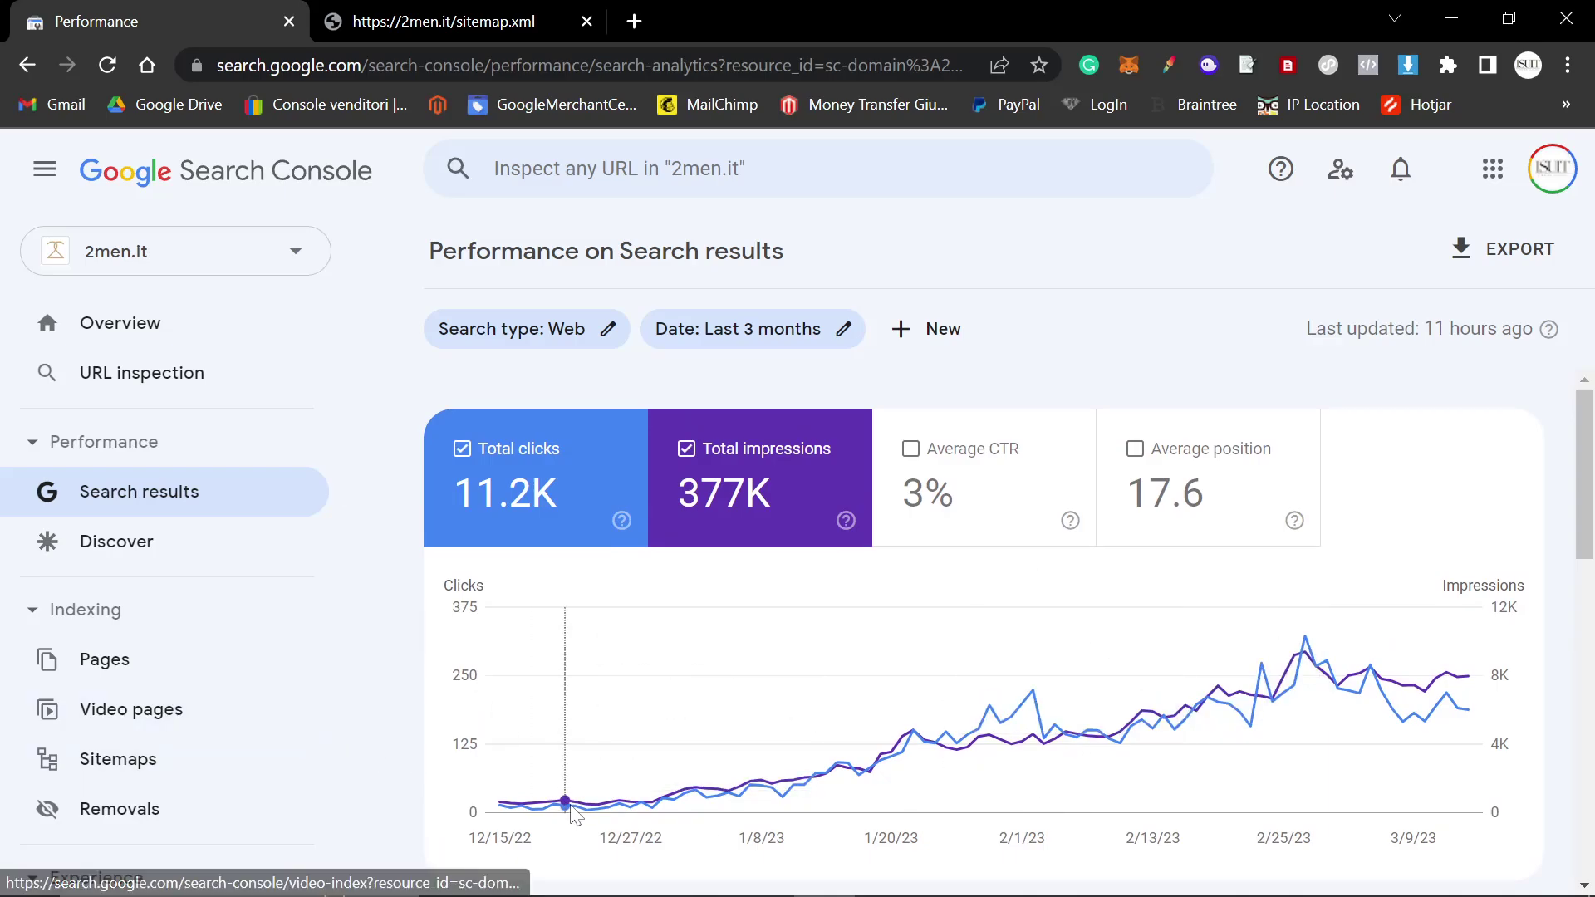
scroll(619, 822, "down", 5)
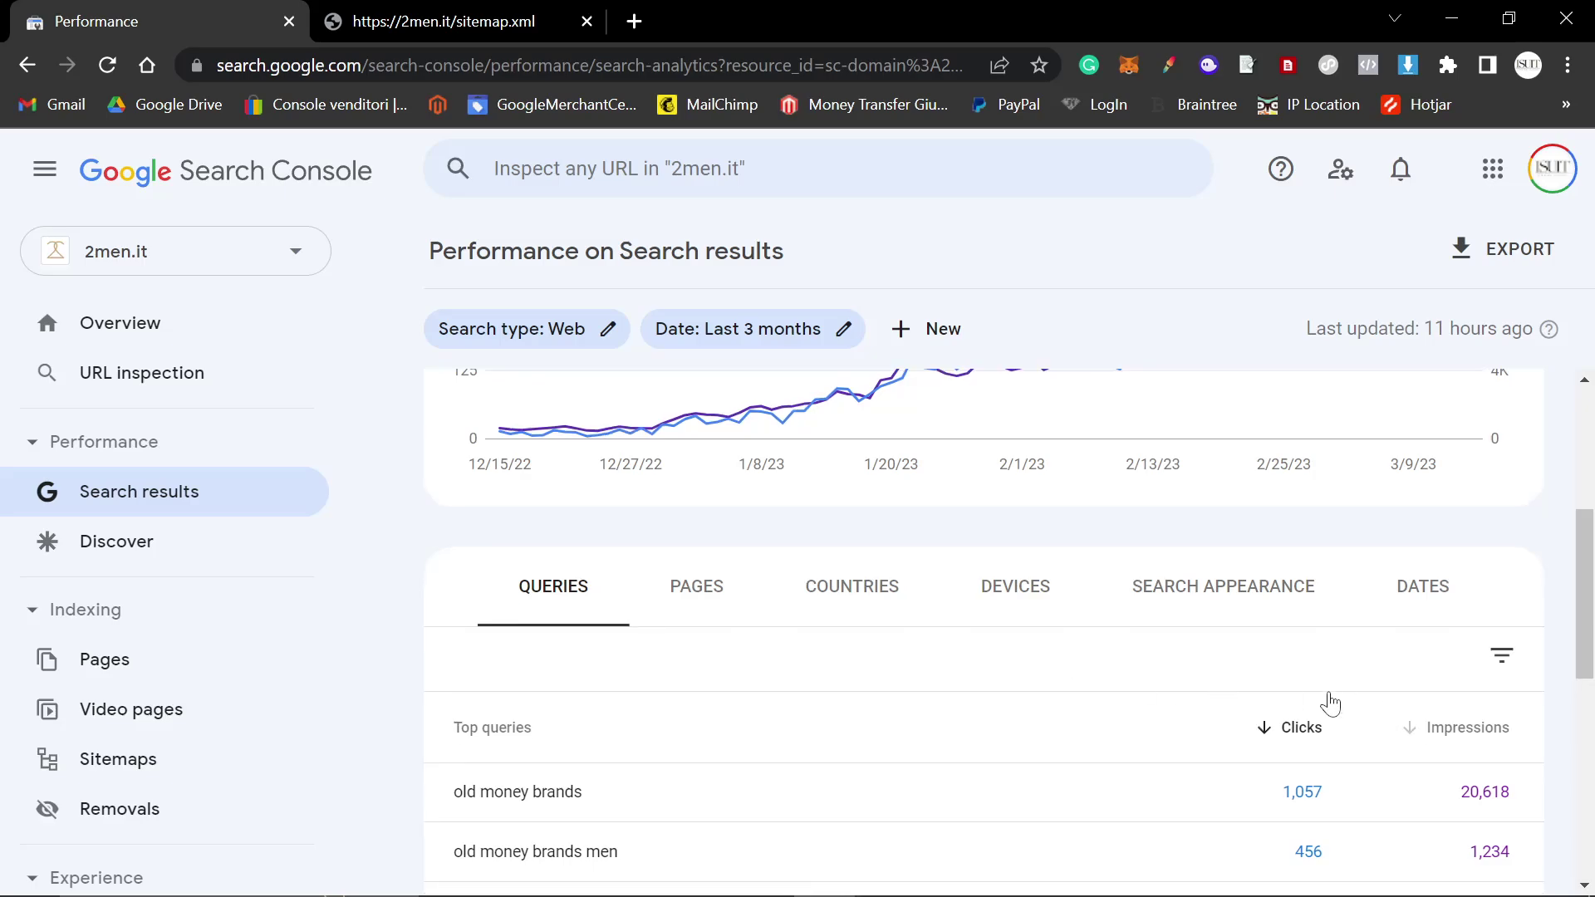
scroll(1324, 697, "up", 5)
Step: Toggle Total clicks off and on, and add Average CTR and Average position to the chart
left_click(565, 498)
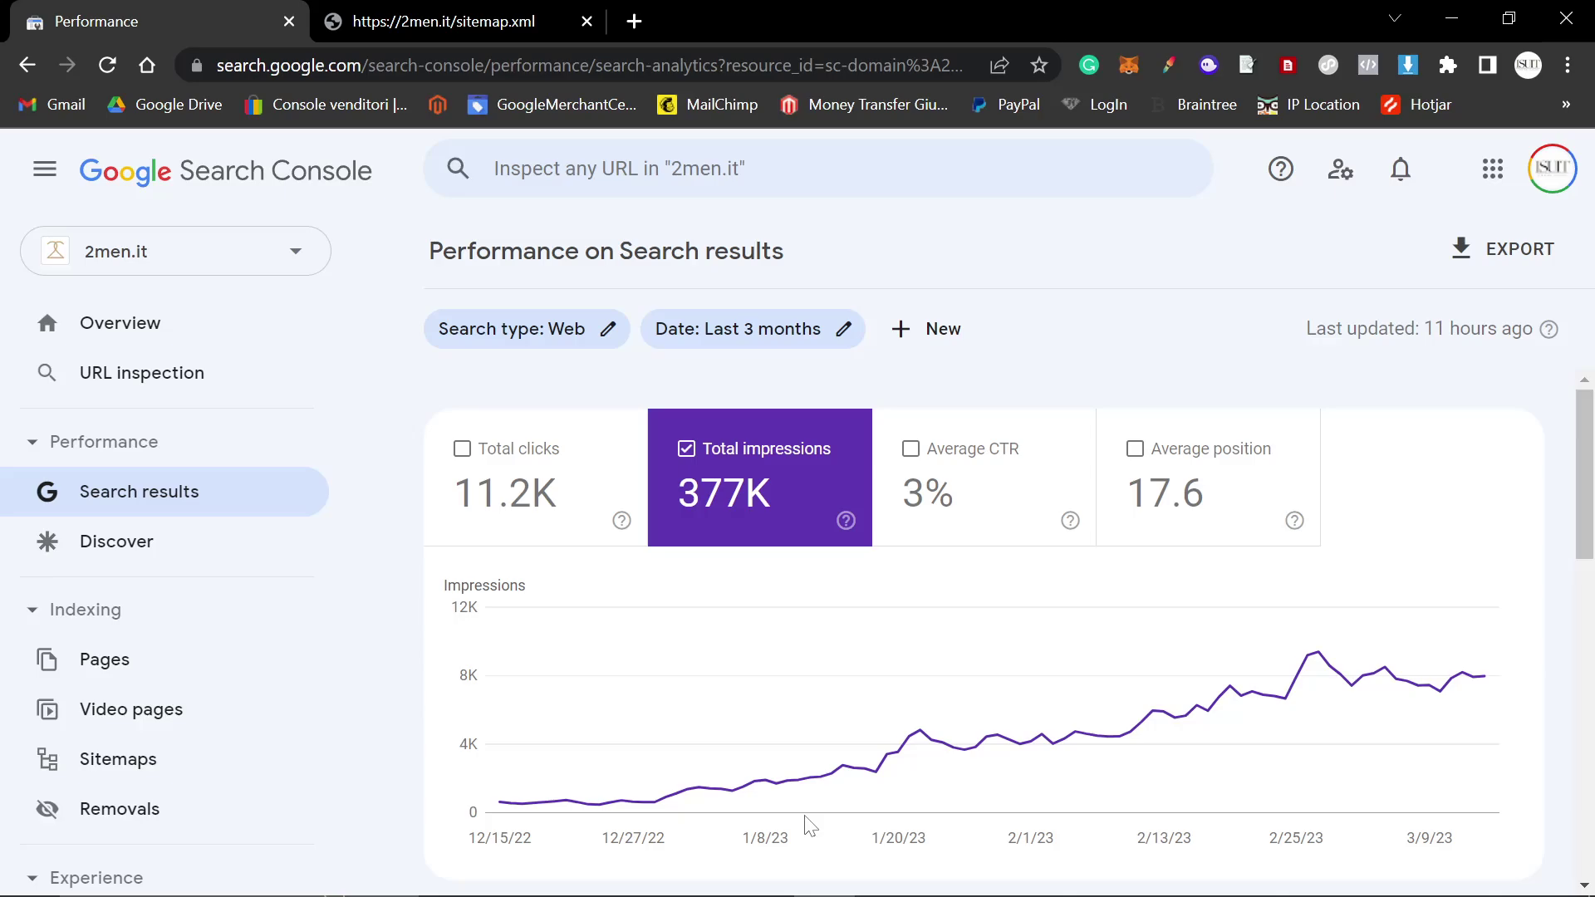
scroll(1274, 805, "down", 1)
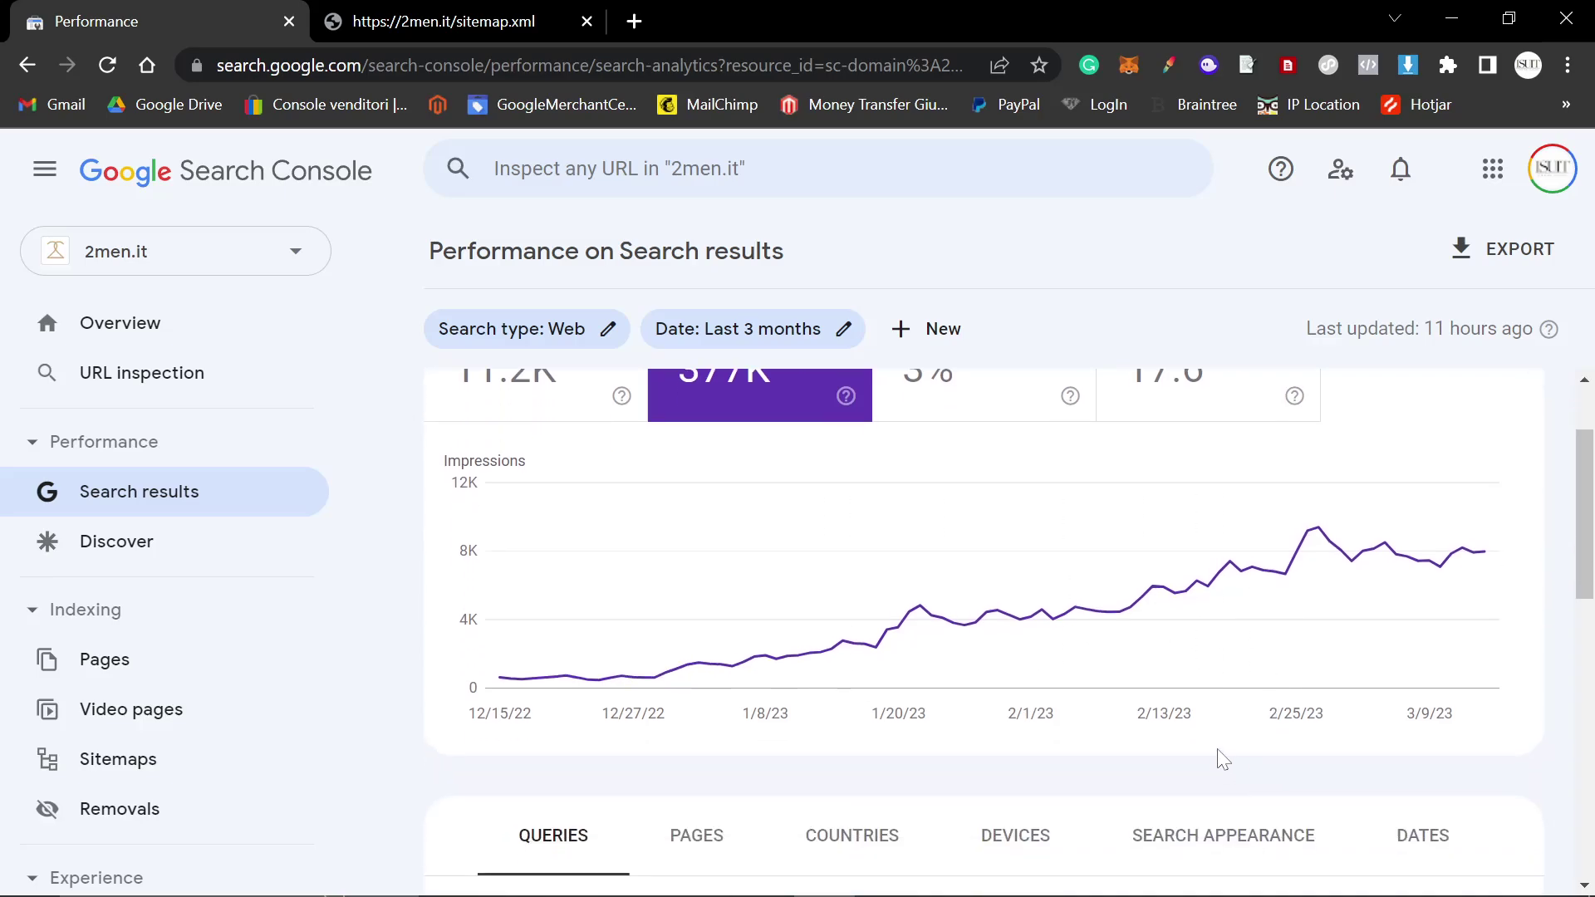
scroll(1218, 754, "up", 1)
left_click(456, 449)
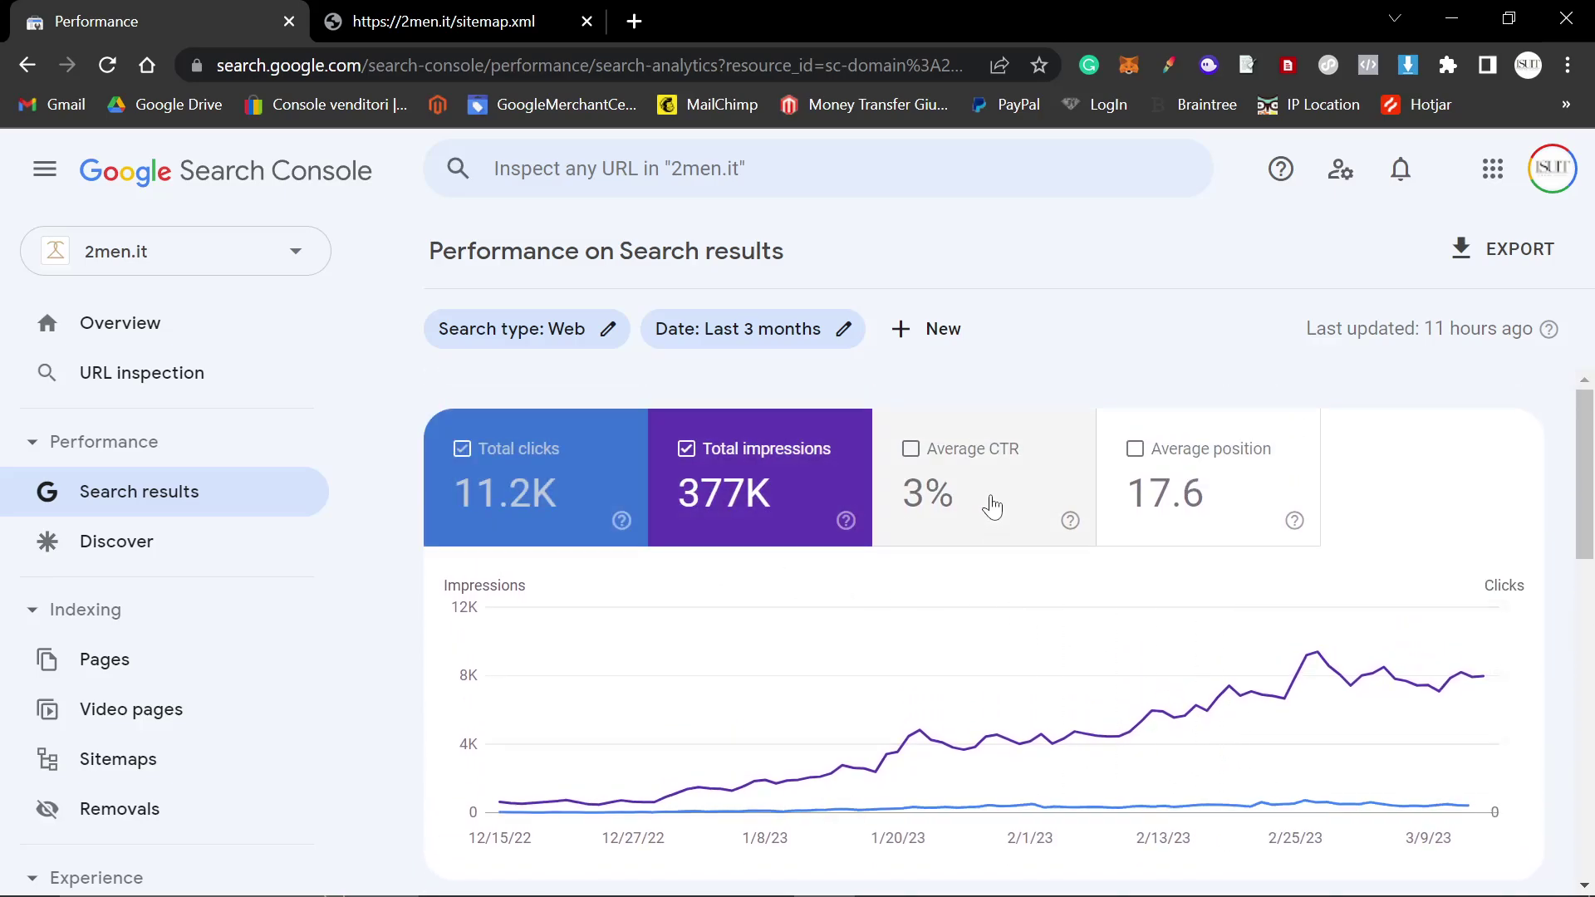
left_click(989, 498)
left_click(1179, 486)
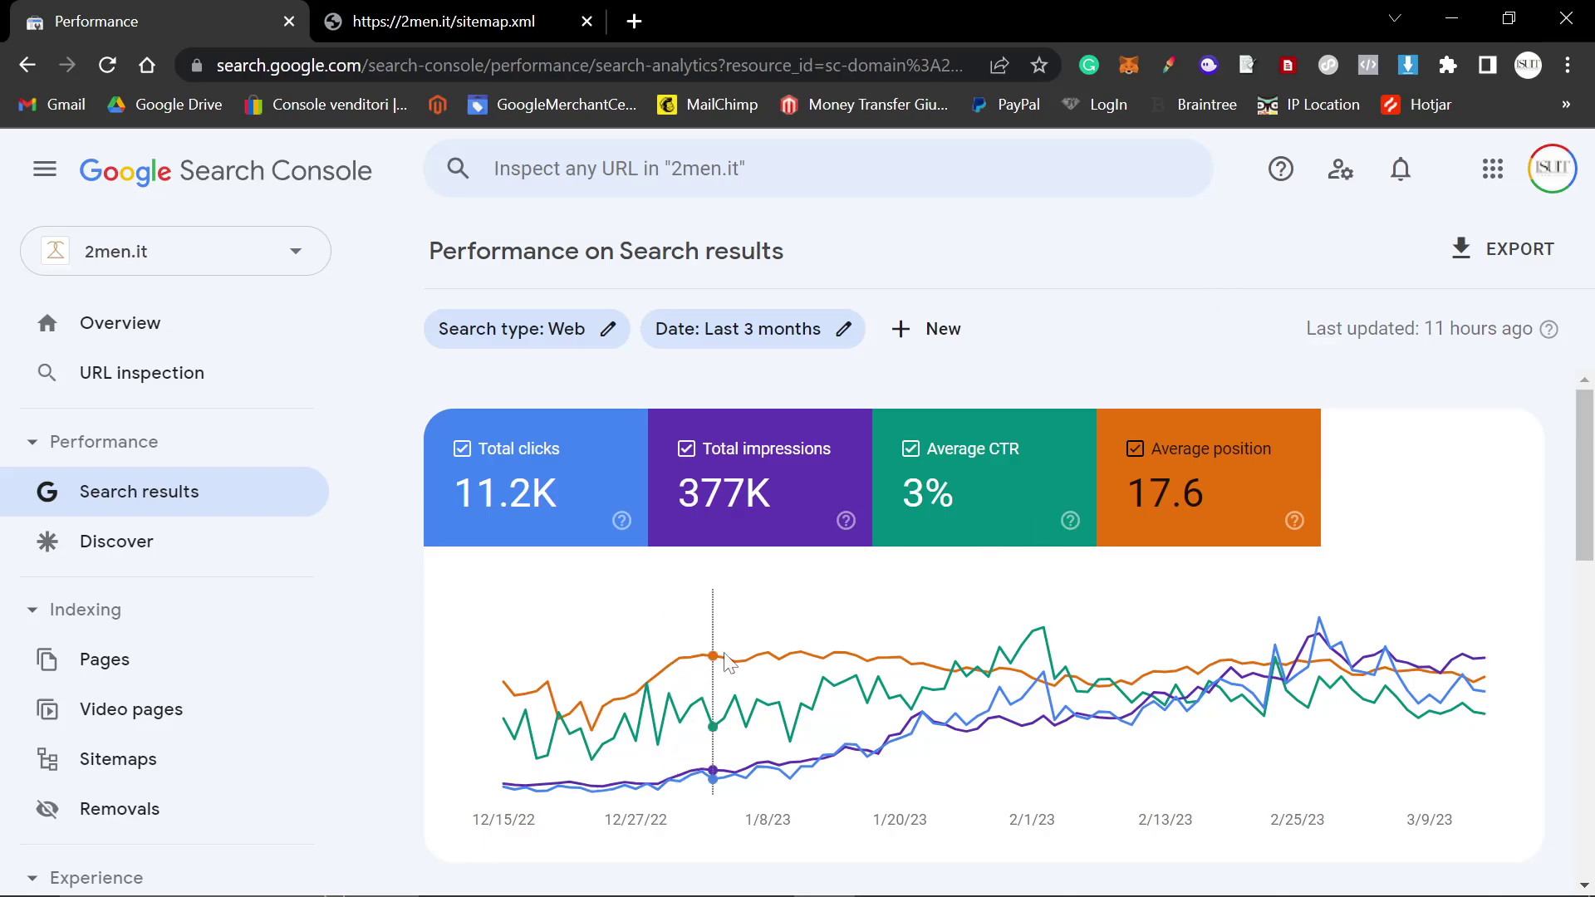
Step: Turn off Average position, Average CTR and Total clicks, leaving only Total impressions
scroll(1069, 498, "down", 1)
scroll(961, 534, "up", 1)
left_click(1175, 528)
left_click(1014, 527)
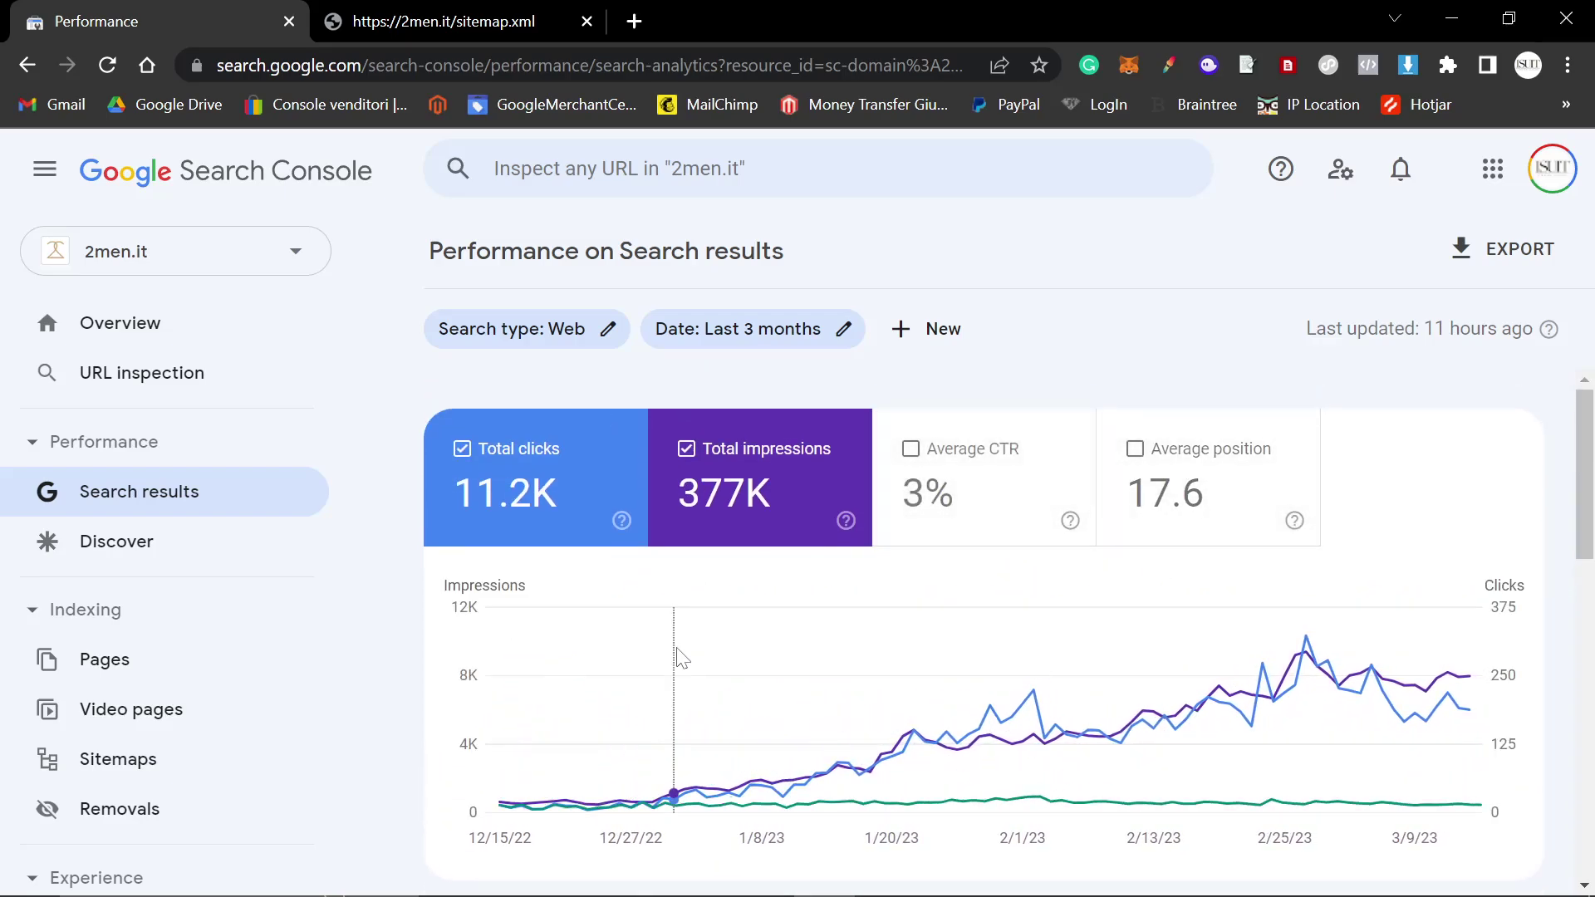
left_click(591, 544)
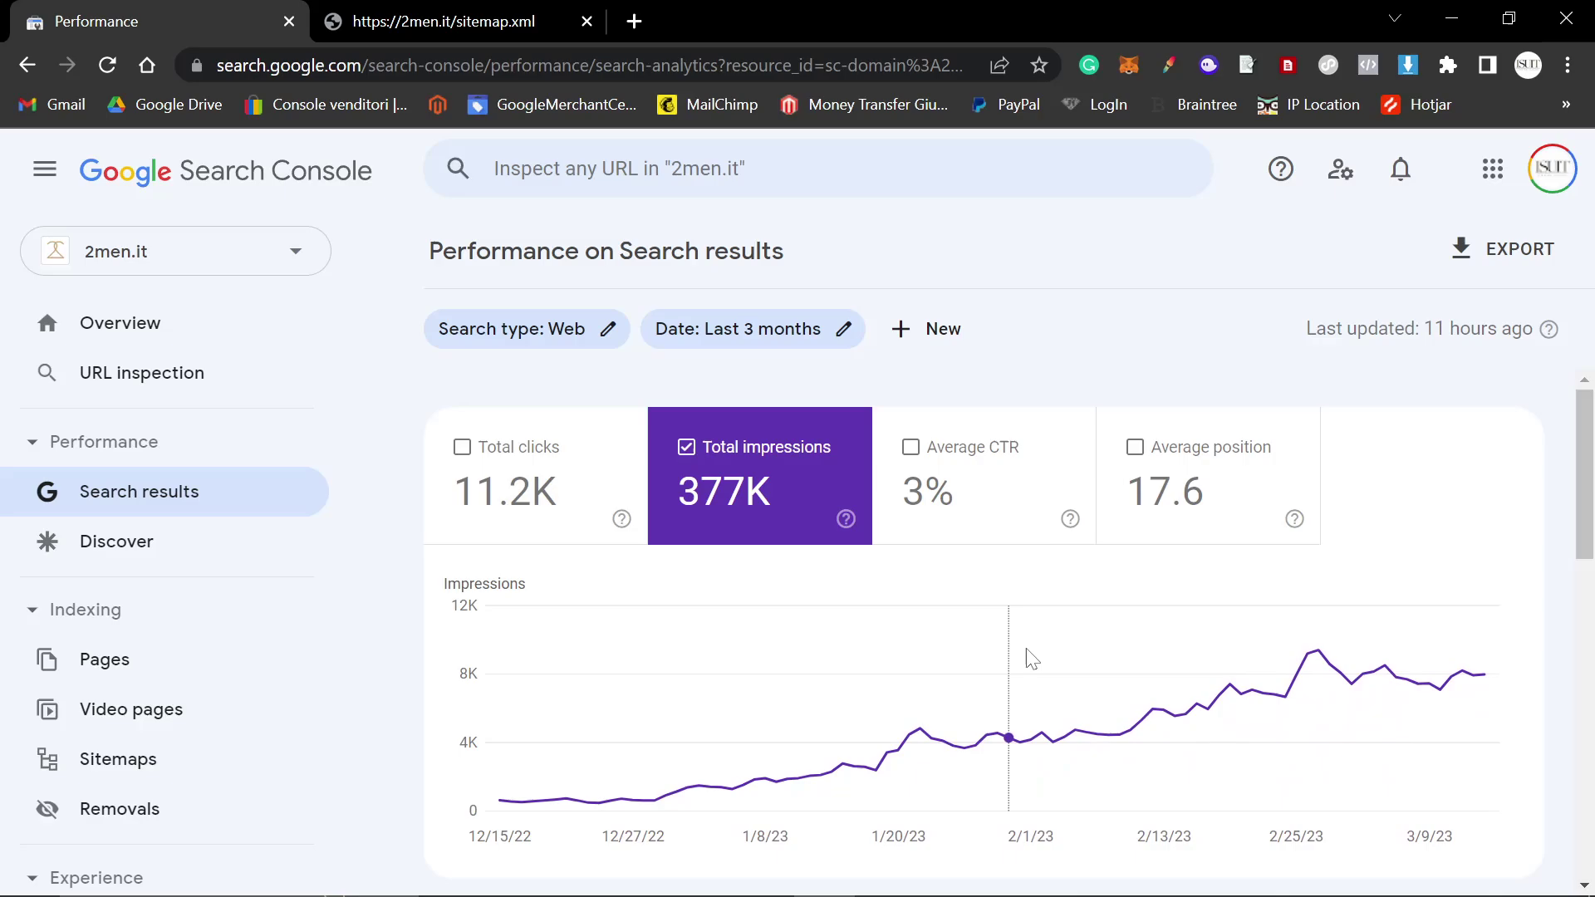
scroll(1061, 653, "down", 3)
scroll(1061, 653, "down", 2)
Step: Sort the Top queries table by impressions and scan the list
scroll(1039, 409, "down", 1)
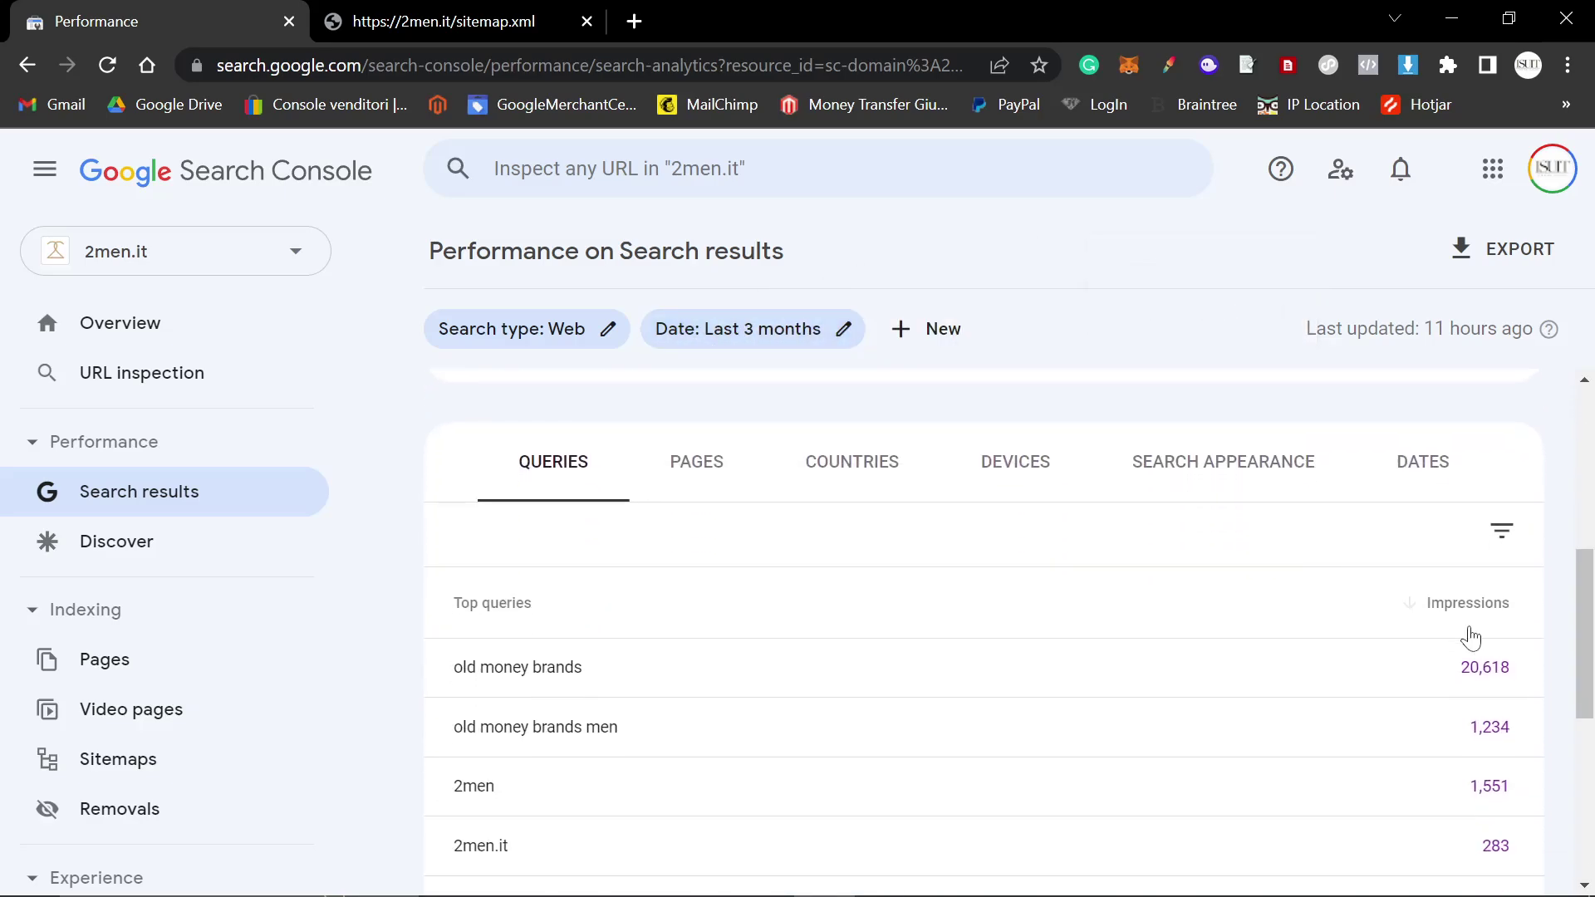
left_click(1487, 604)
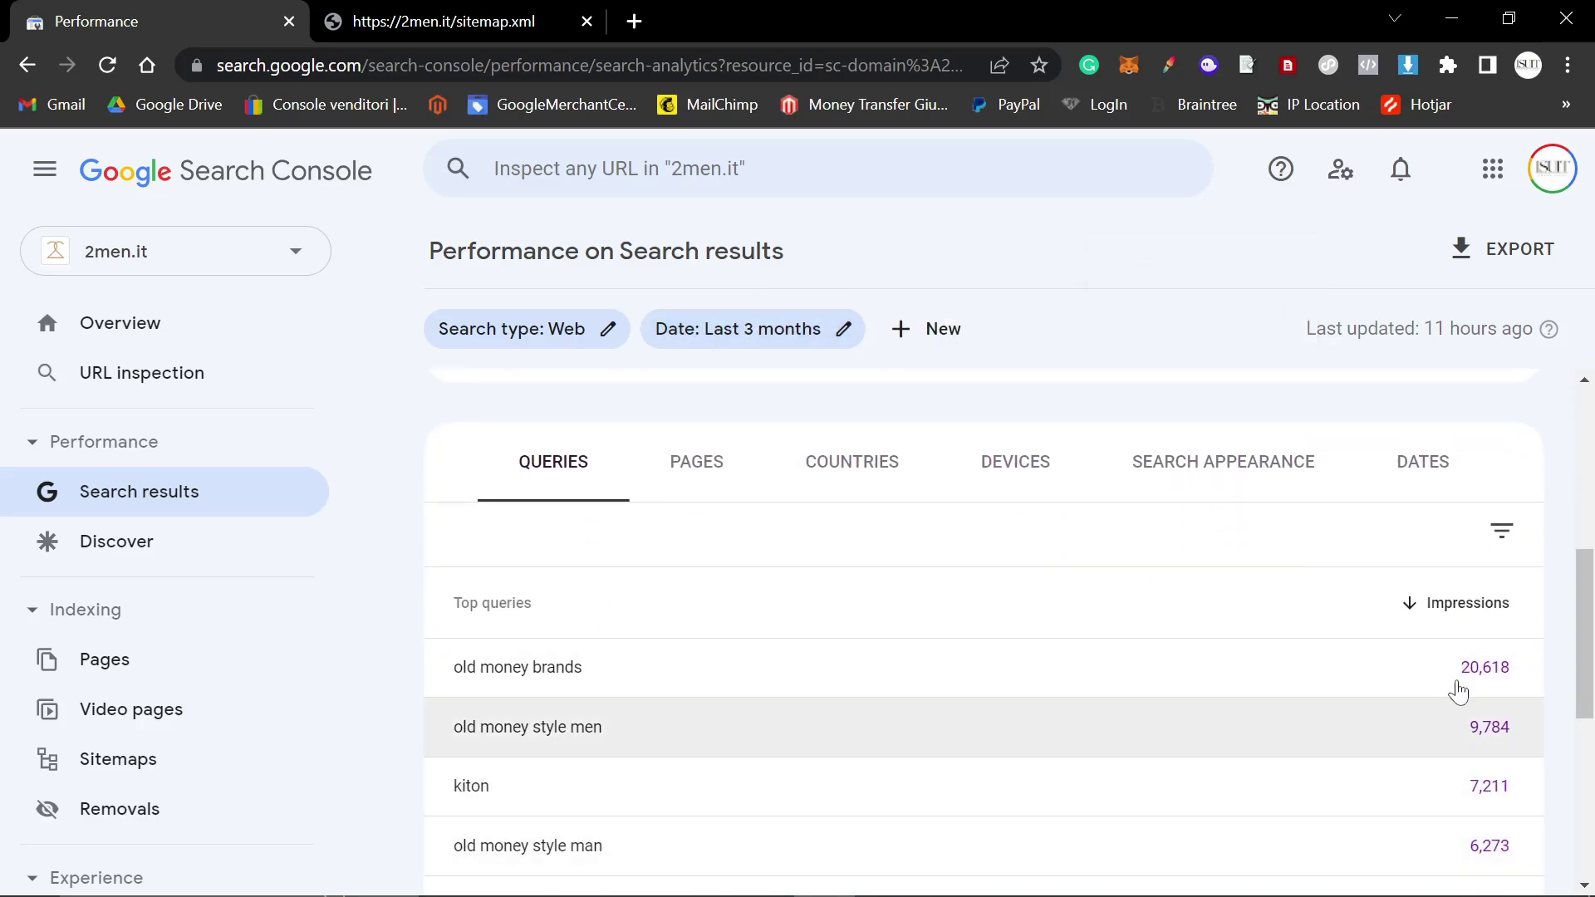
scroll(1412, 664, "down", 2)
scroll(1370, 660, "up", 2)
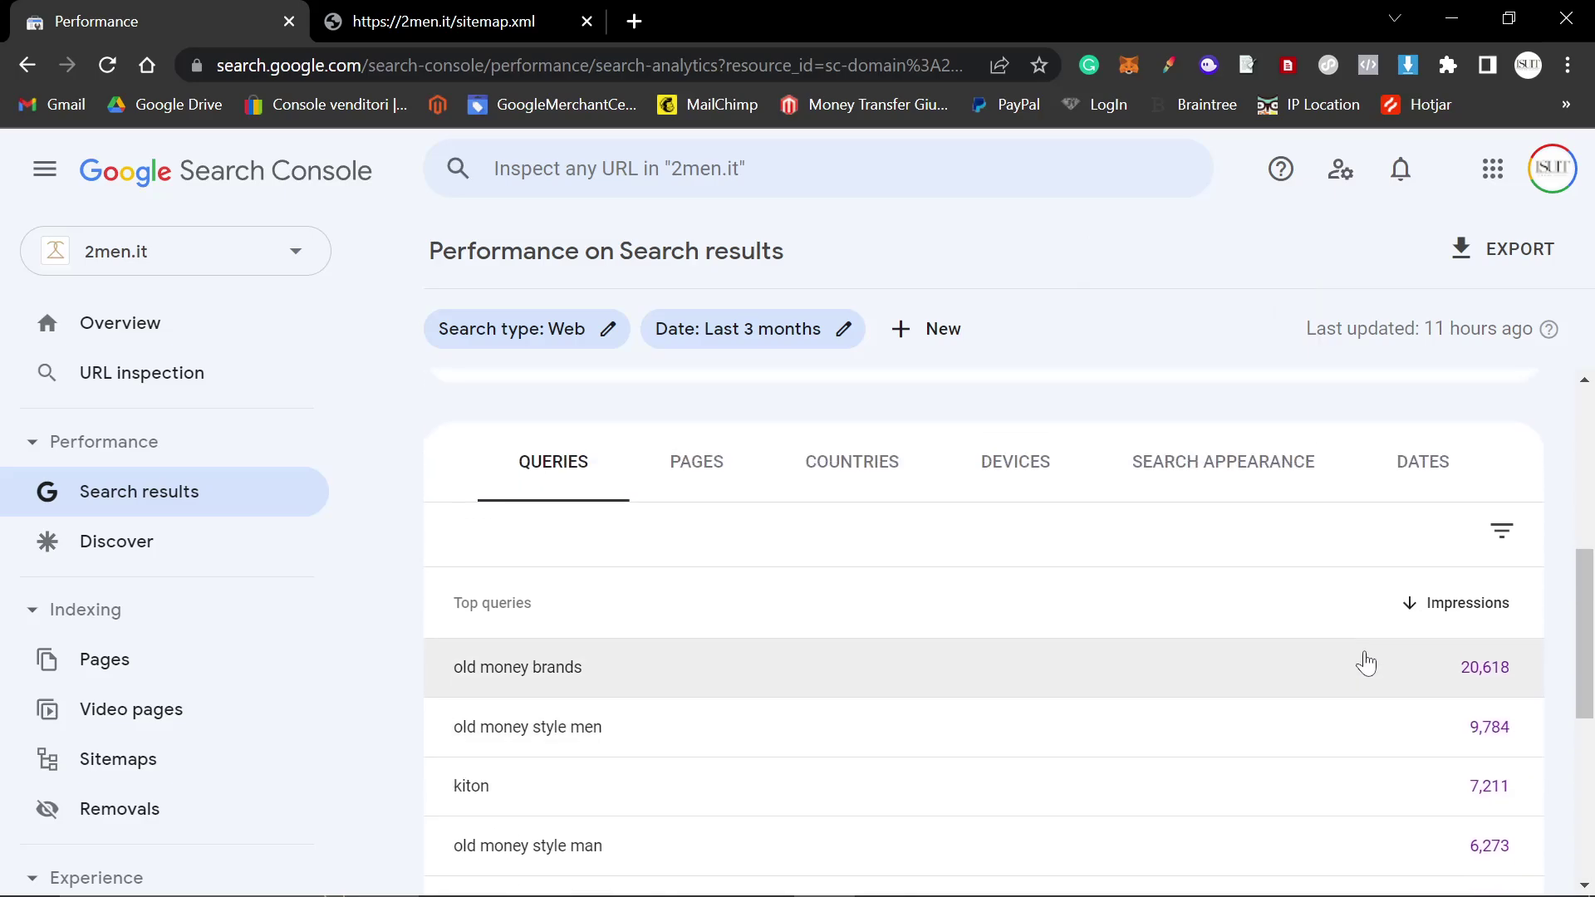
scroll(758, 651, "up", 2)
scroll(751, 645, "down", 4)
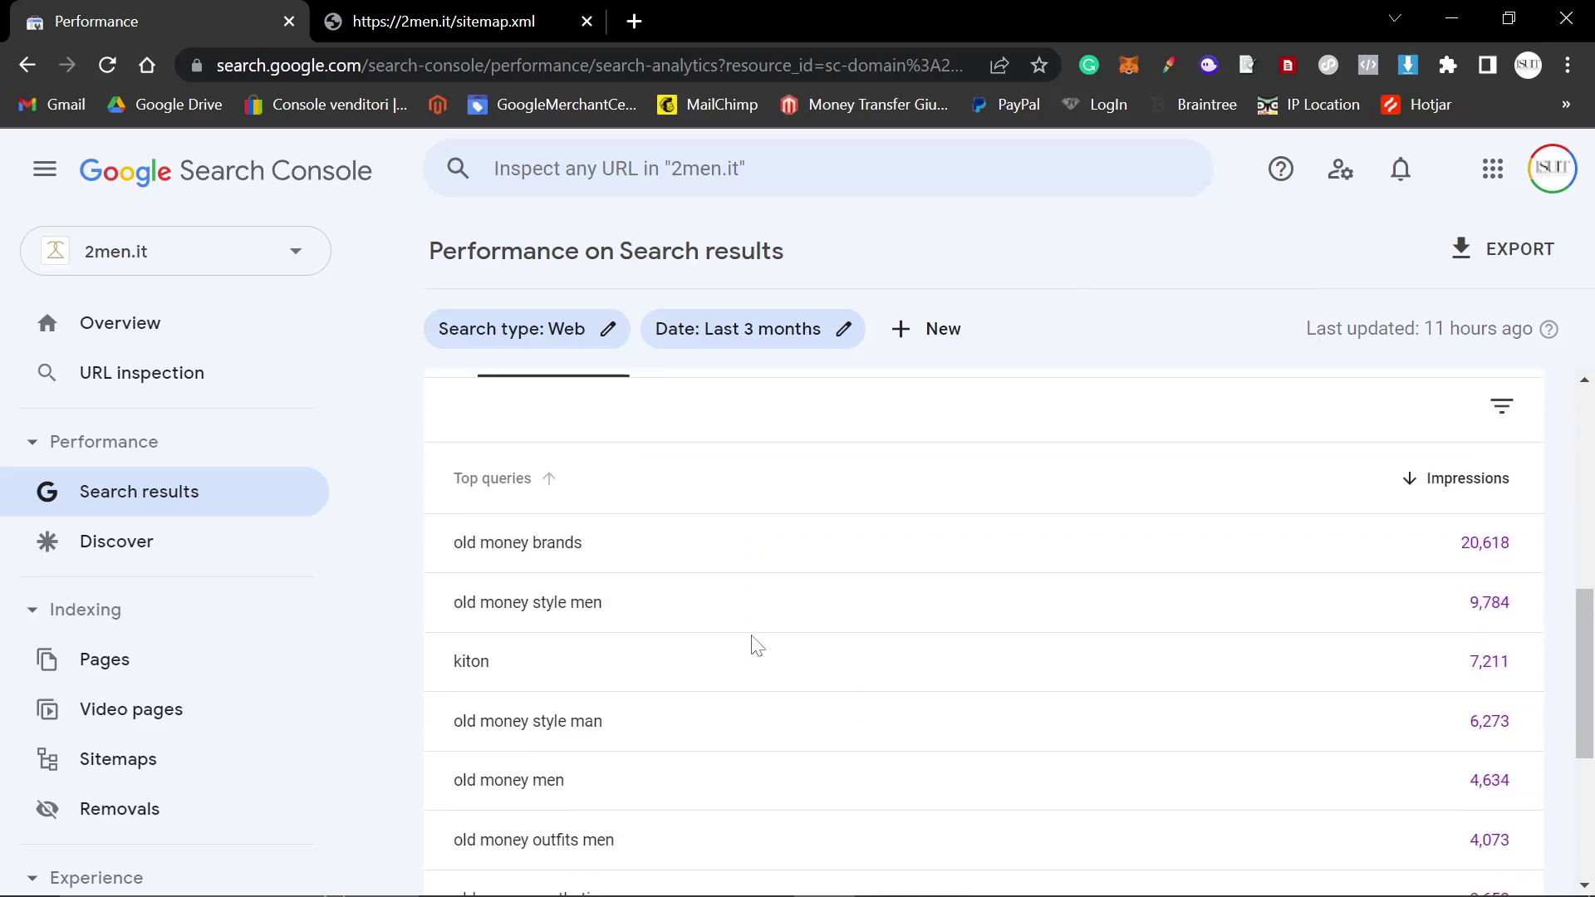
Step: Filter the report to the 'kiton' query: 7.21K impressions, 23 clicks
scroll(474, 677, "up", 3)
scroll(488, 688, "down", 1)
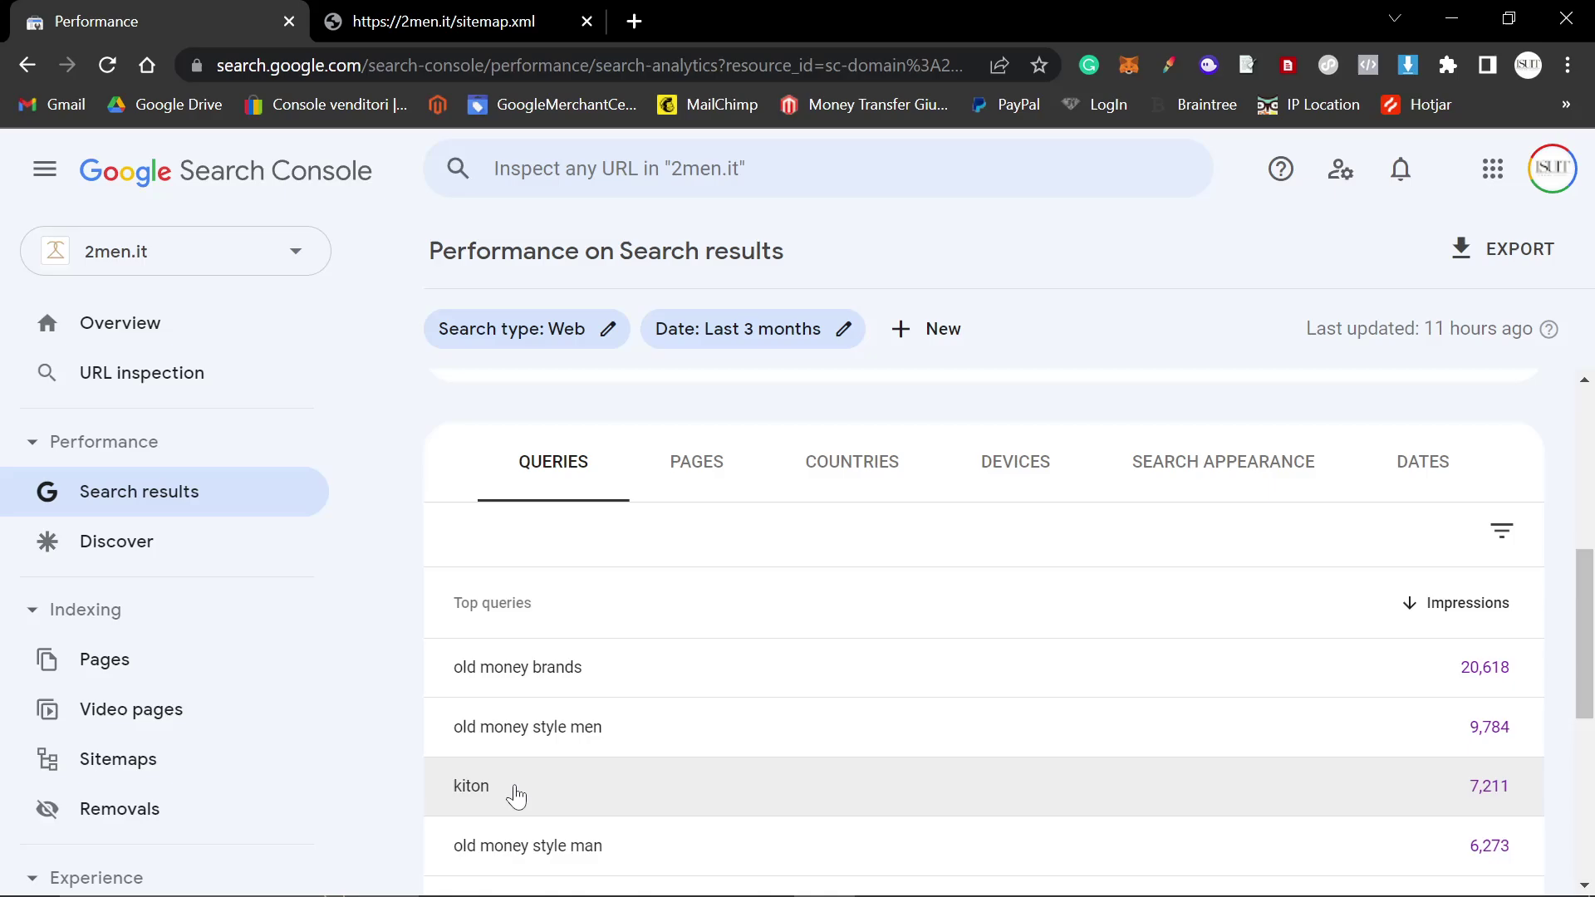
scroll(532, 772, "up", 4)
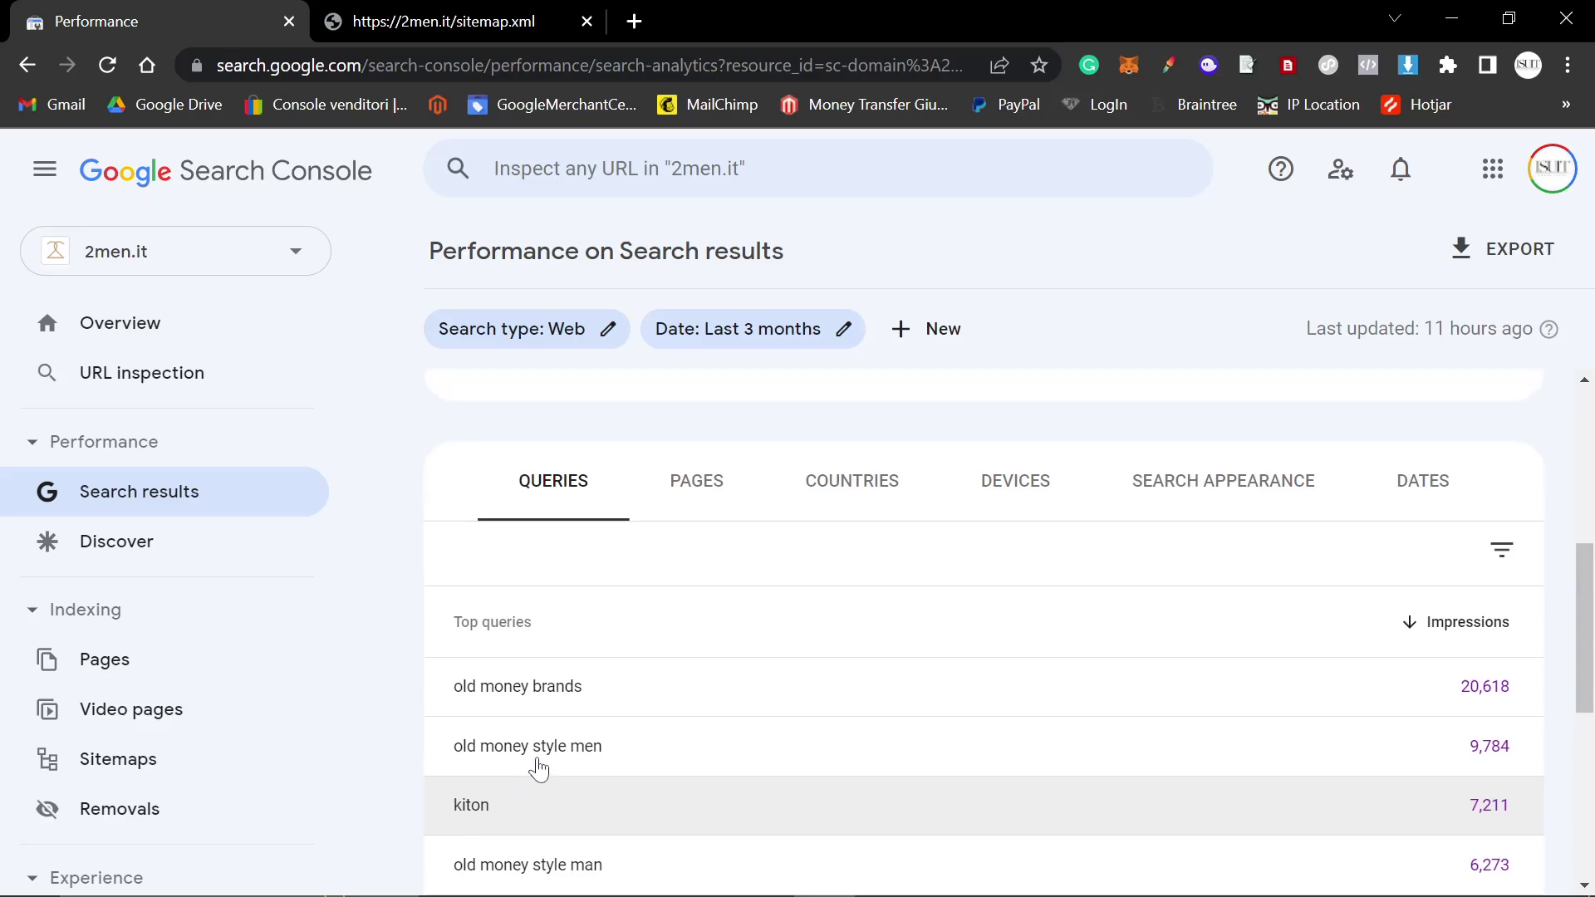
scroll(542, 764, "down", 3)
scroll(544, 788, "down", 1)
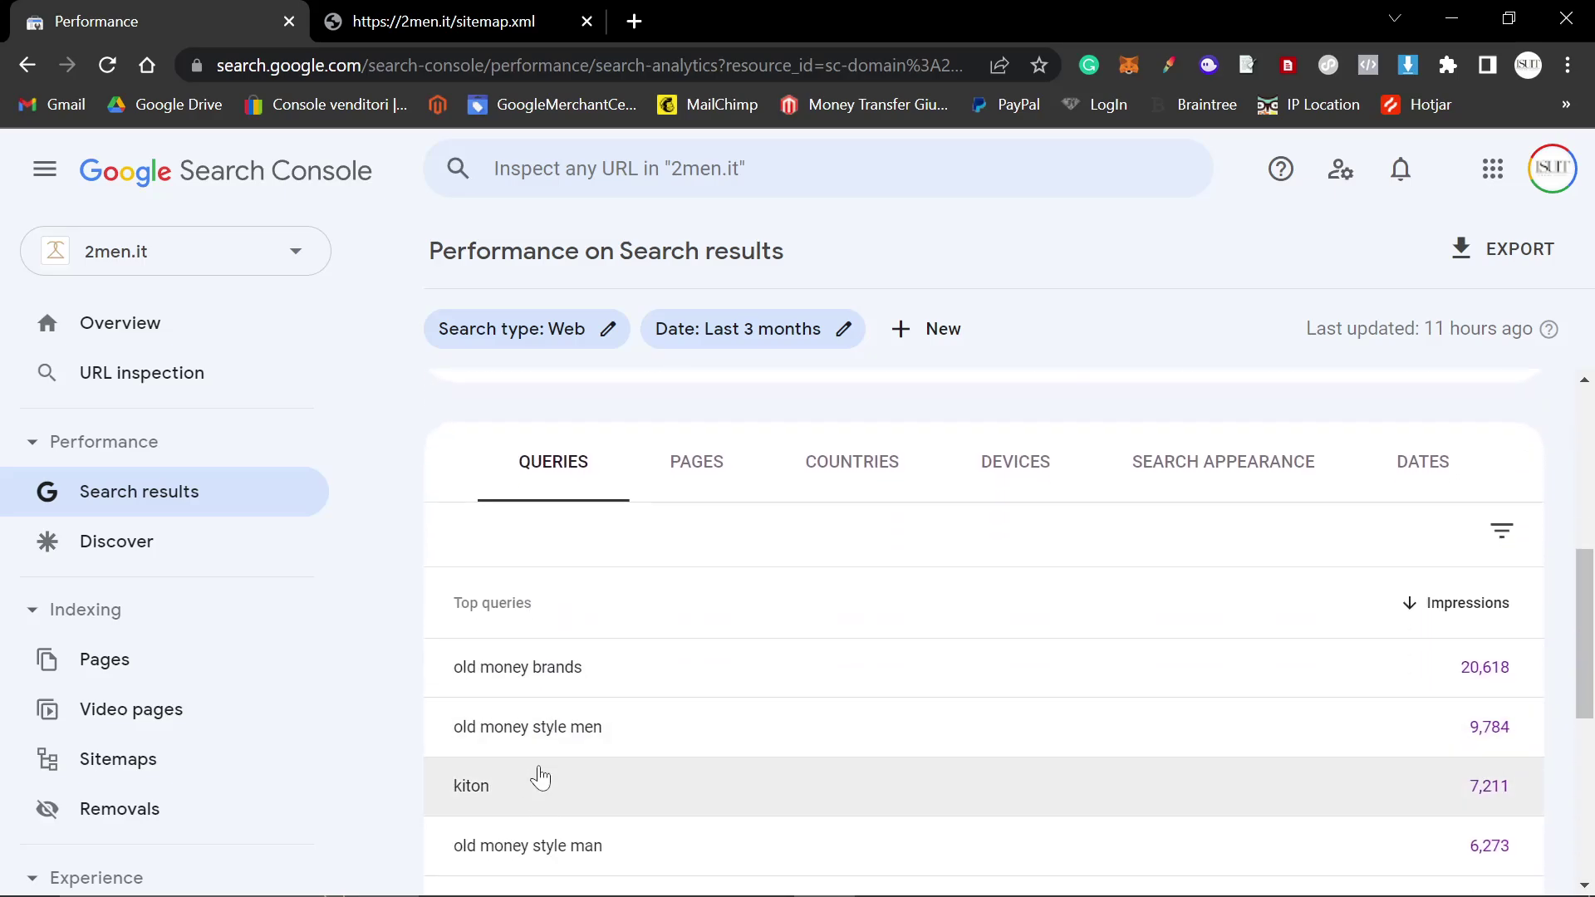
left_click(532, 793)
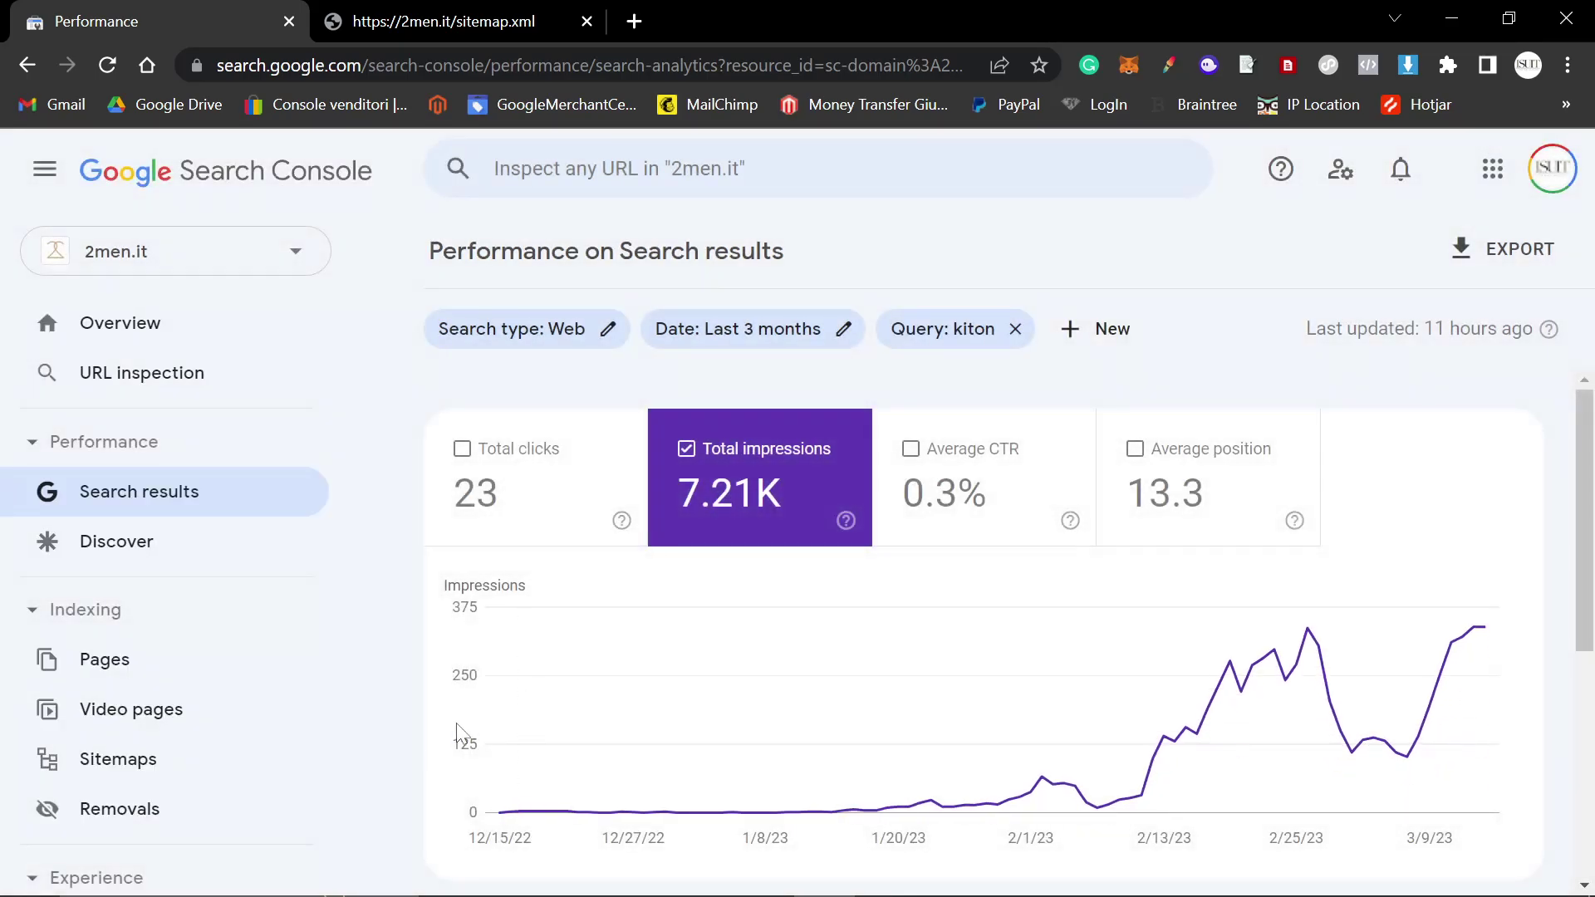
scroll(431, 725, "down", 1)
scroll(433, 720, "up", 1)
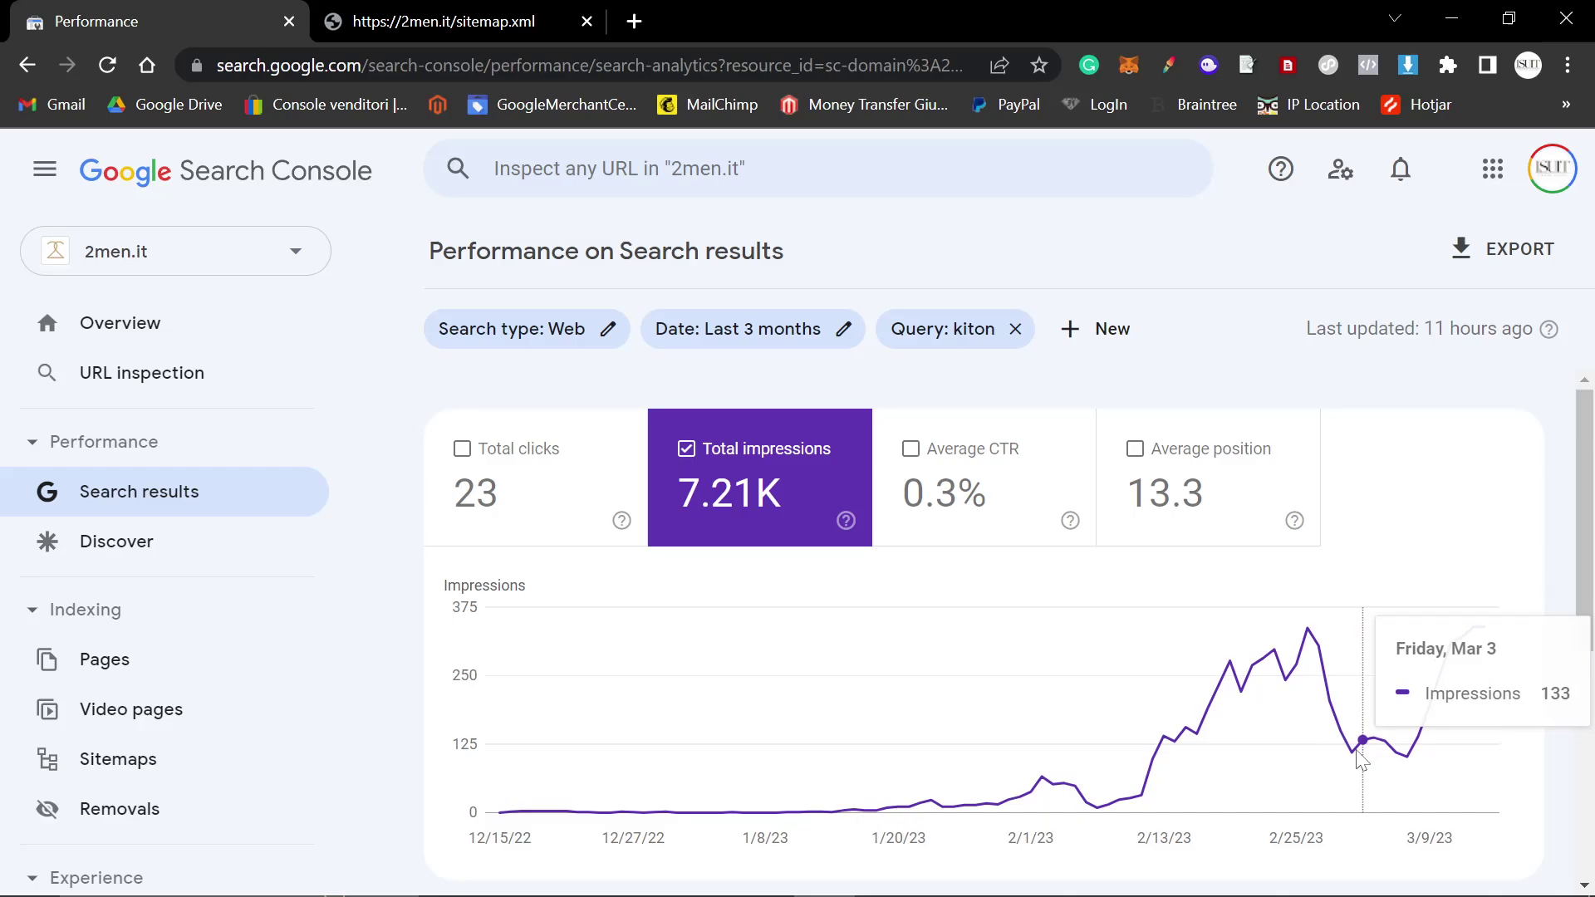
scroll(1011, 720, "down", 1)
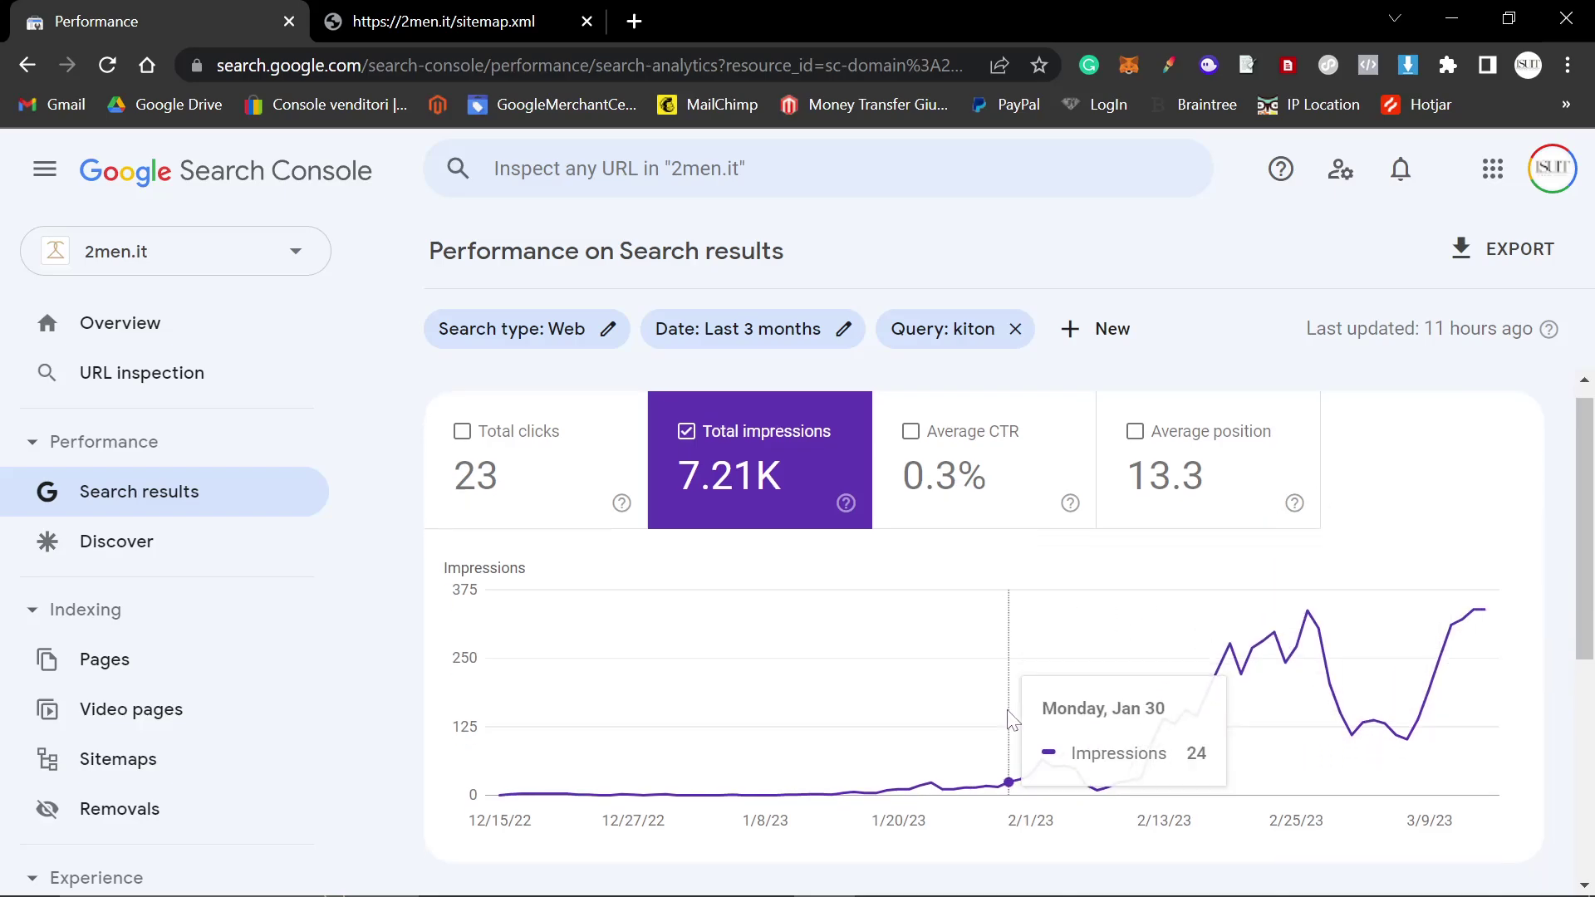
scroll(1007, 702, "down", 5)
scroll(796, 617, "up", 3)
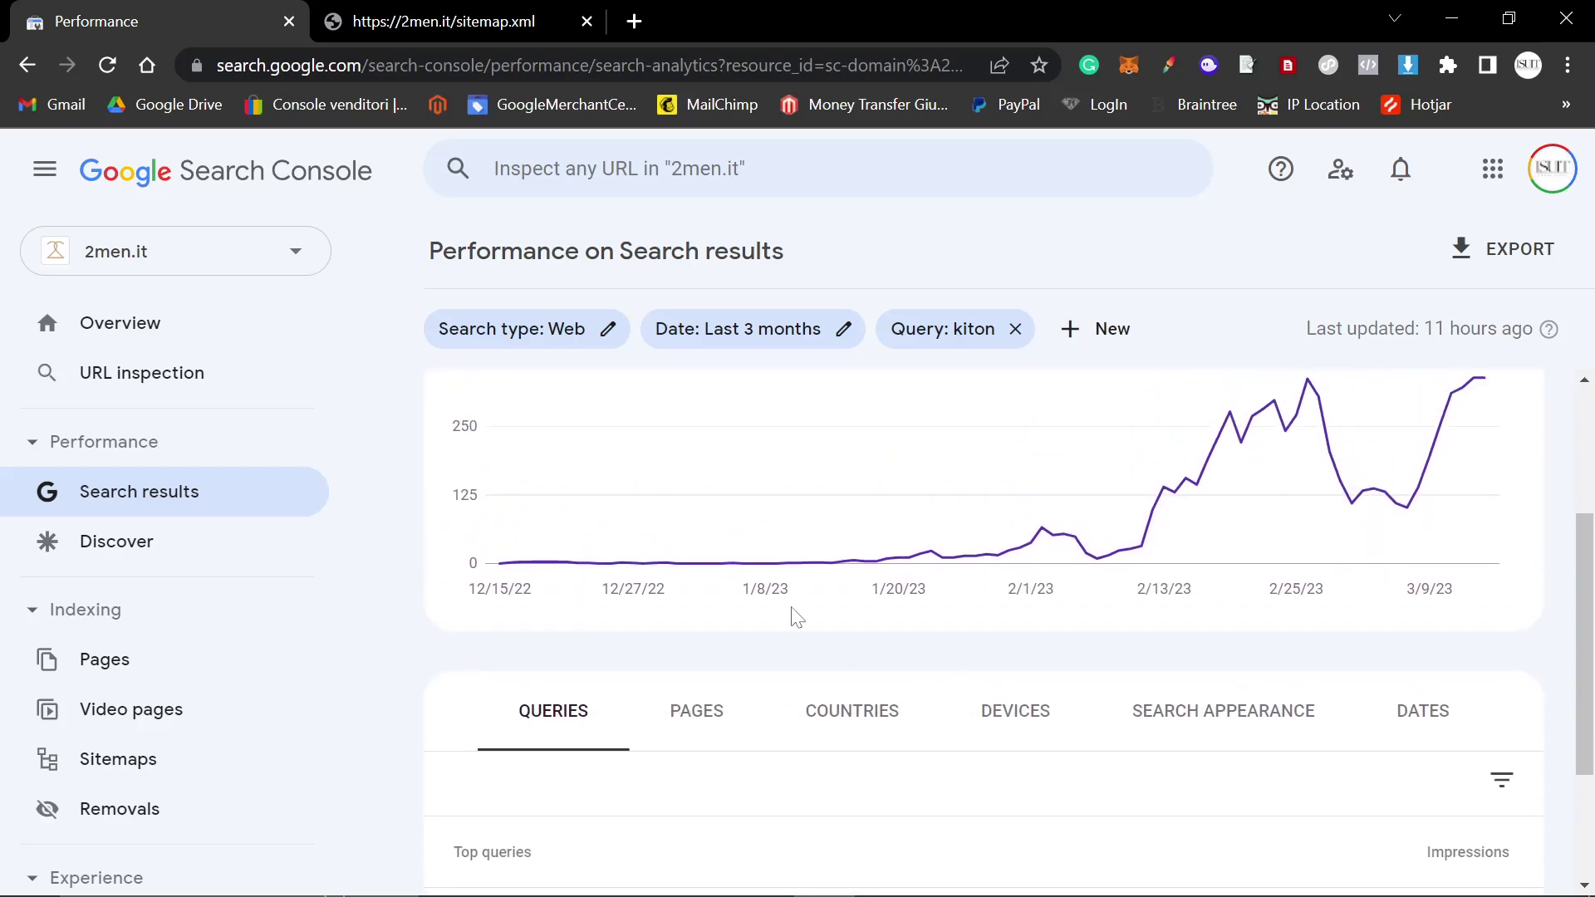
Step: Return to the unfiltered queries list and show 100 rows per page
left_click(26, 66)
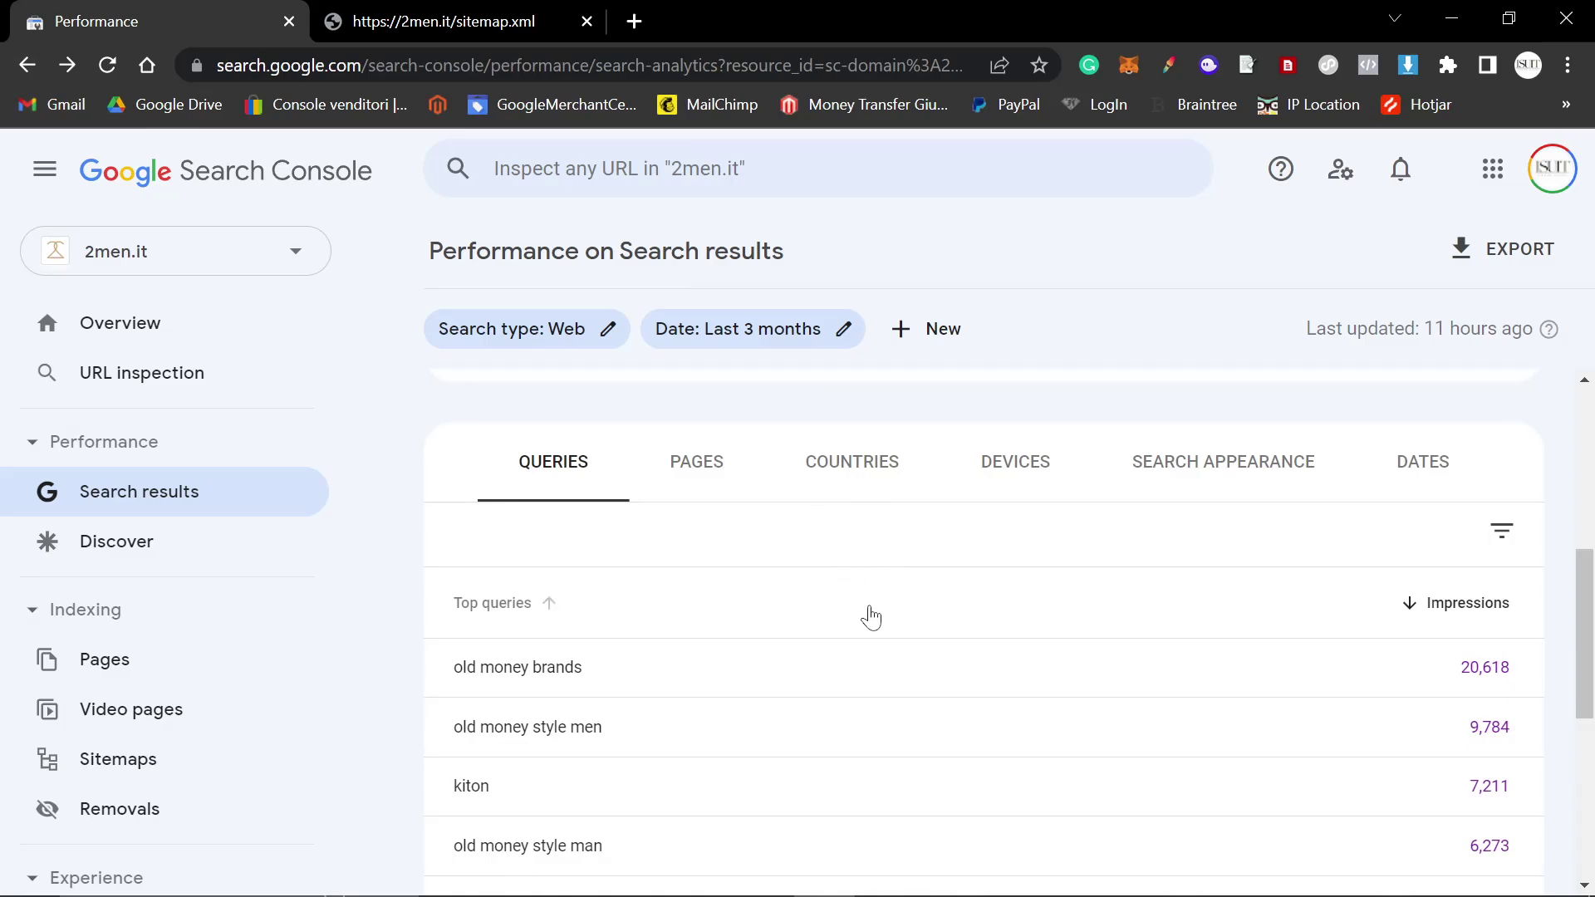
scroll(961, 669, "down", 3)
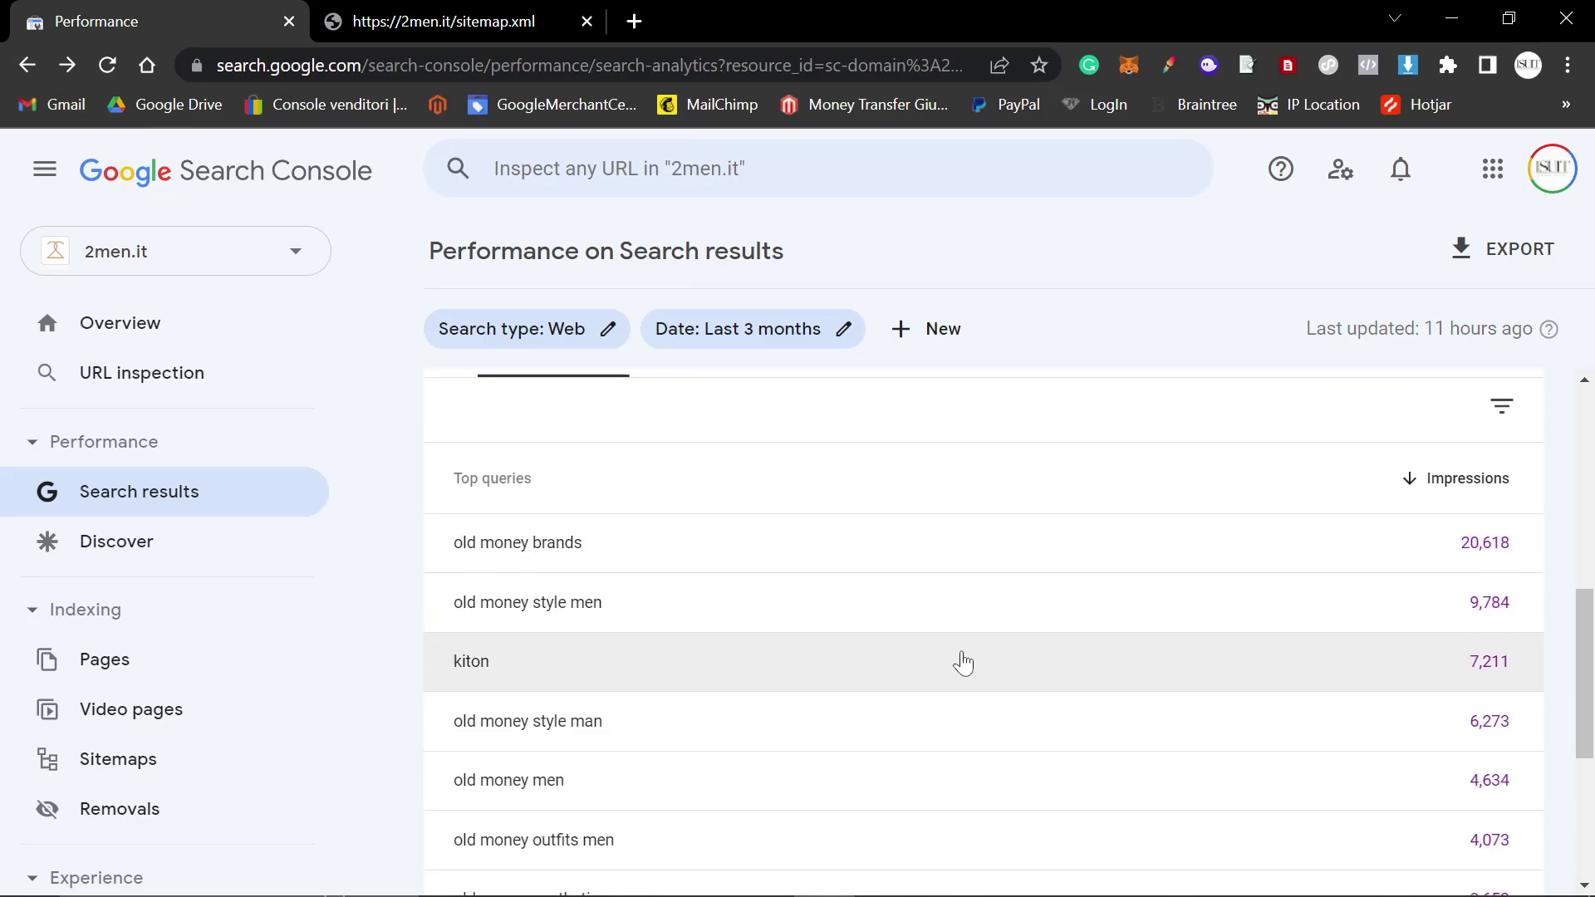
key("alt+Right")
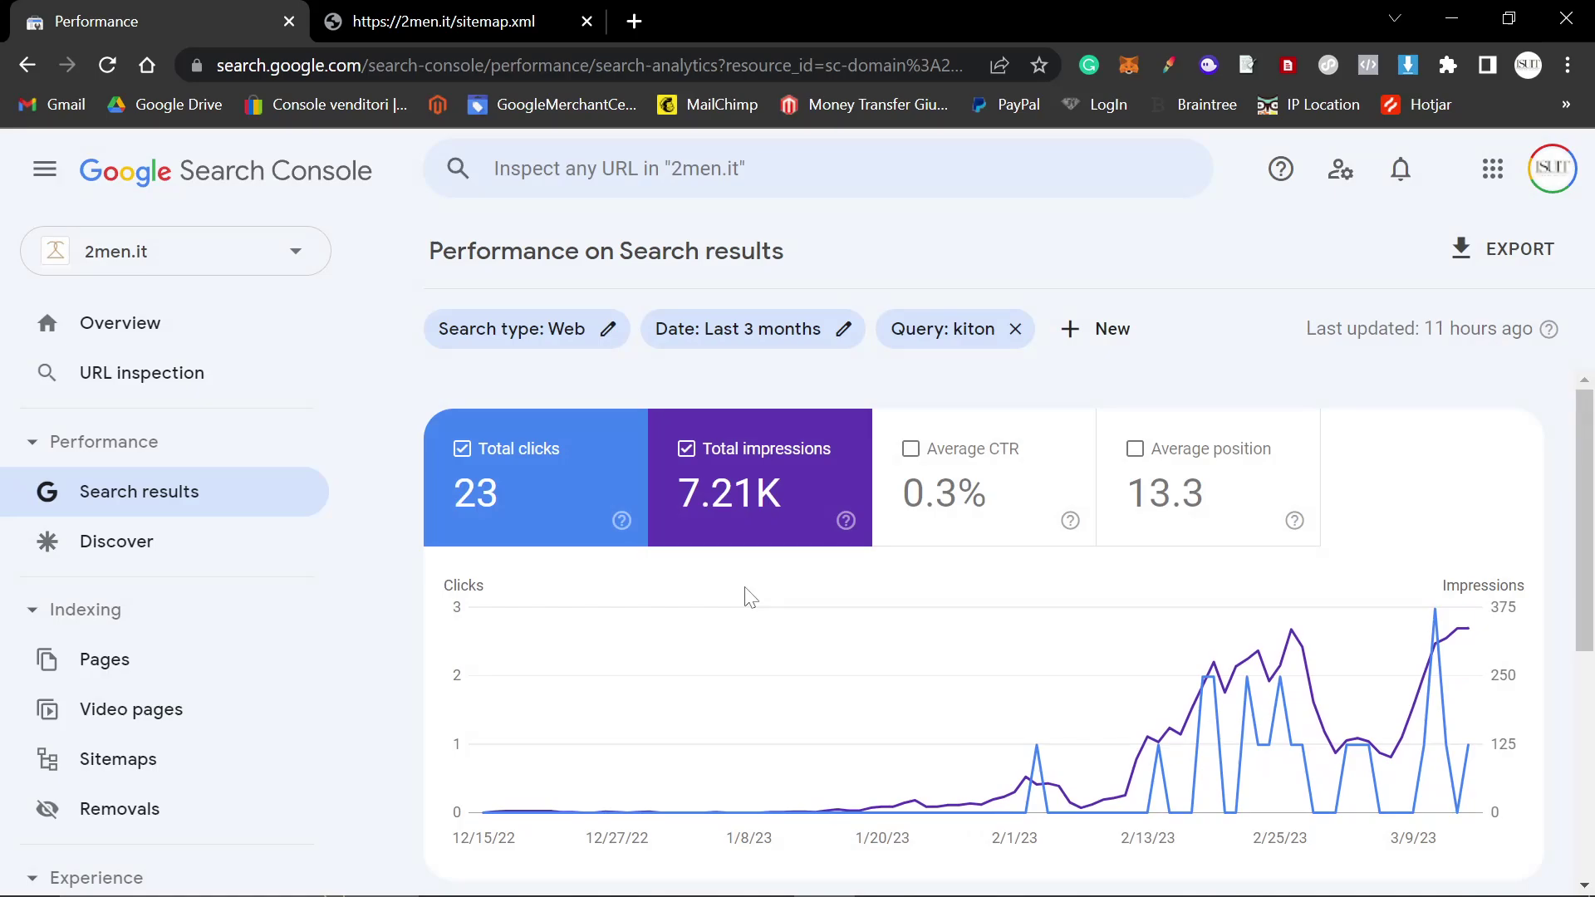
left_click(28, 67)
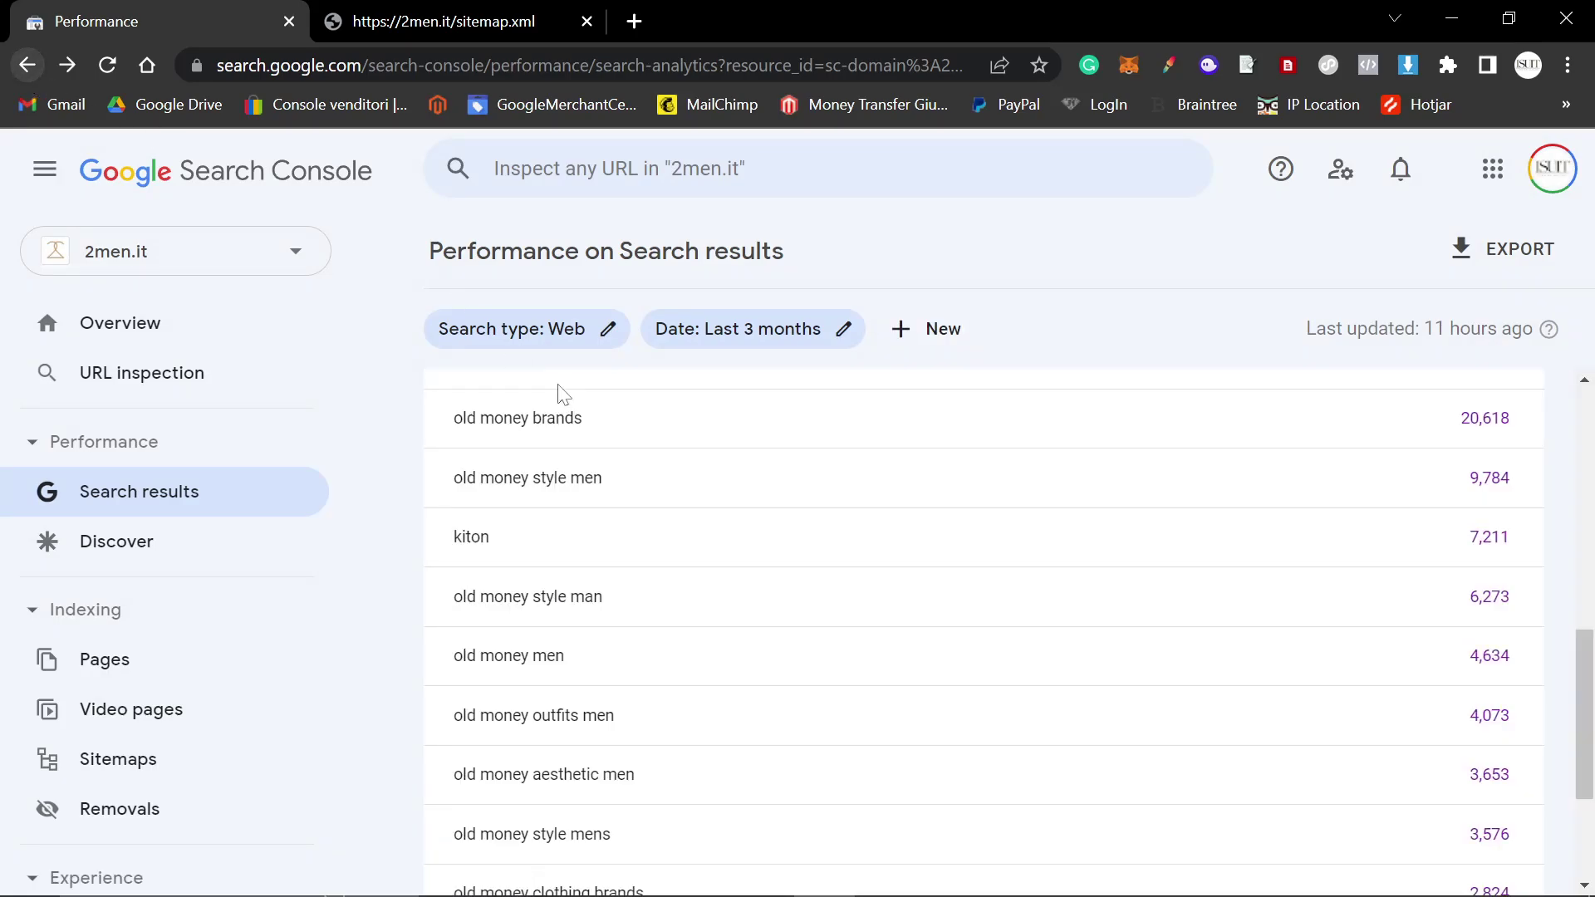
scroll(819, 662, "down", 3)
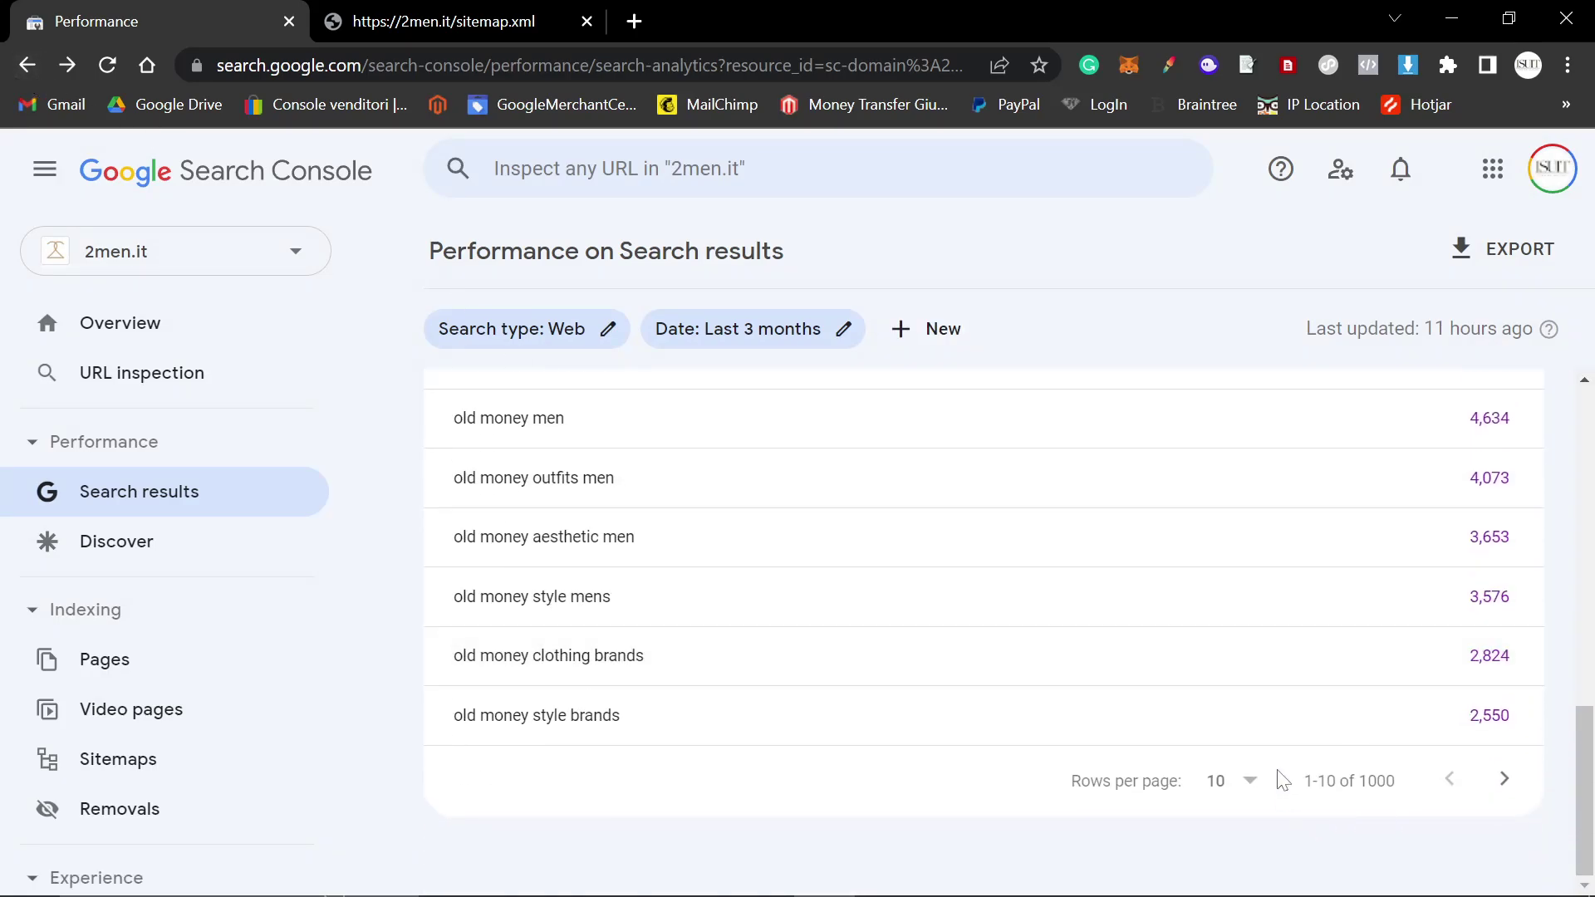
left_click(1248, 785)
left_click(1253, 778)
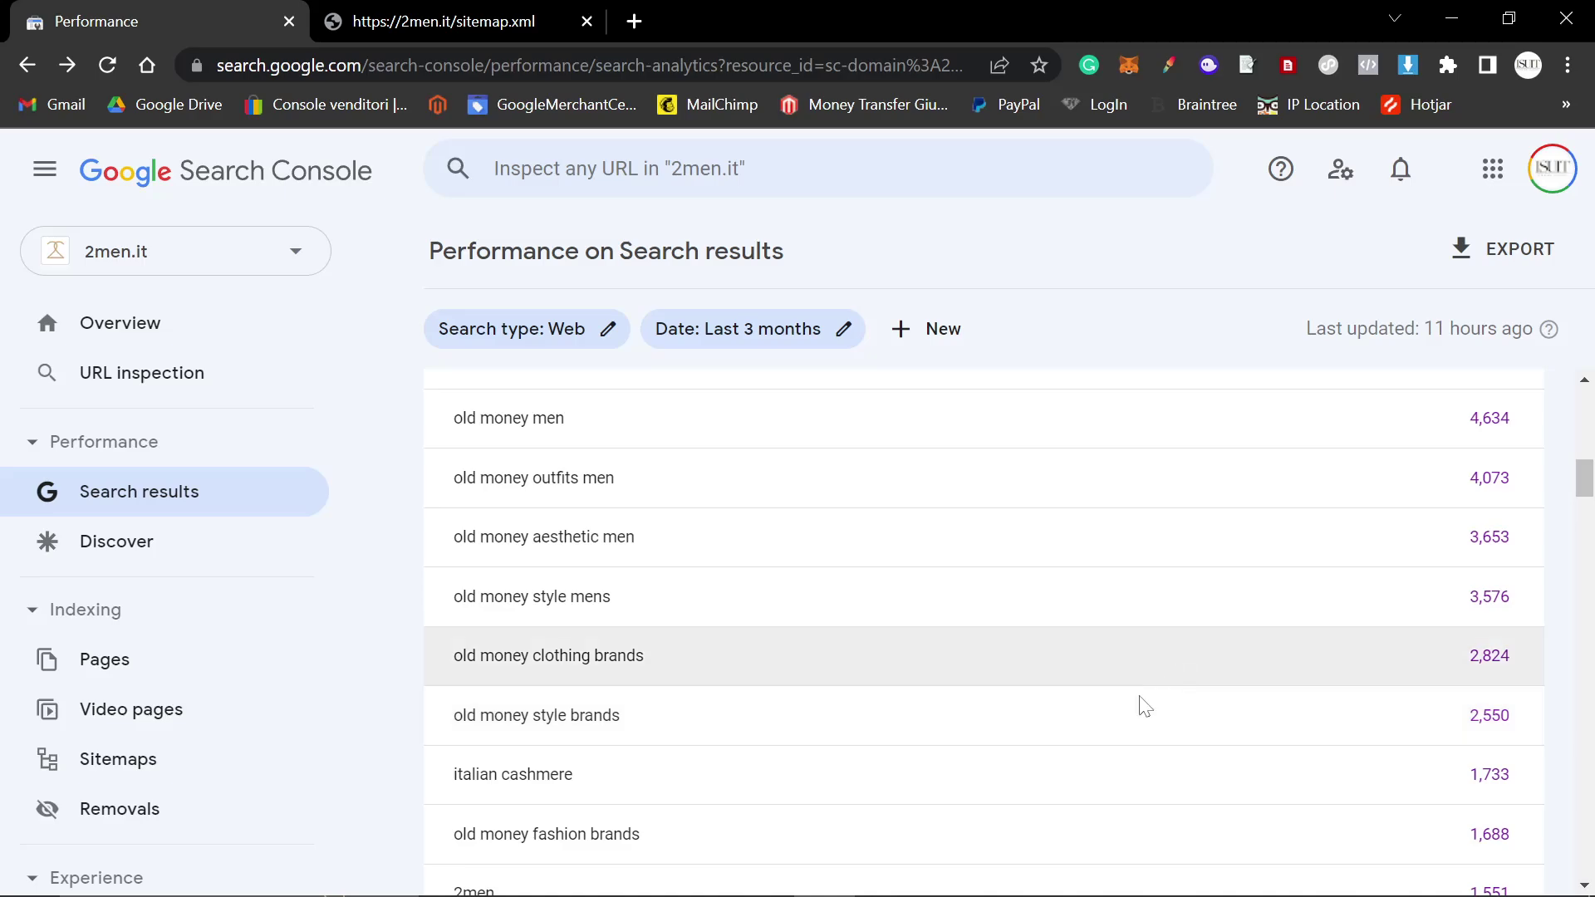
Step: Open the 'italian cashmere' query report, then go back to the unfiltered queries
left_click(1125, 772)
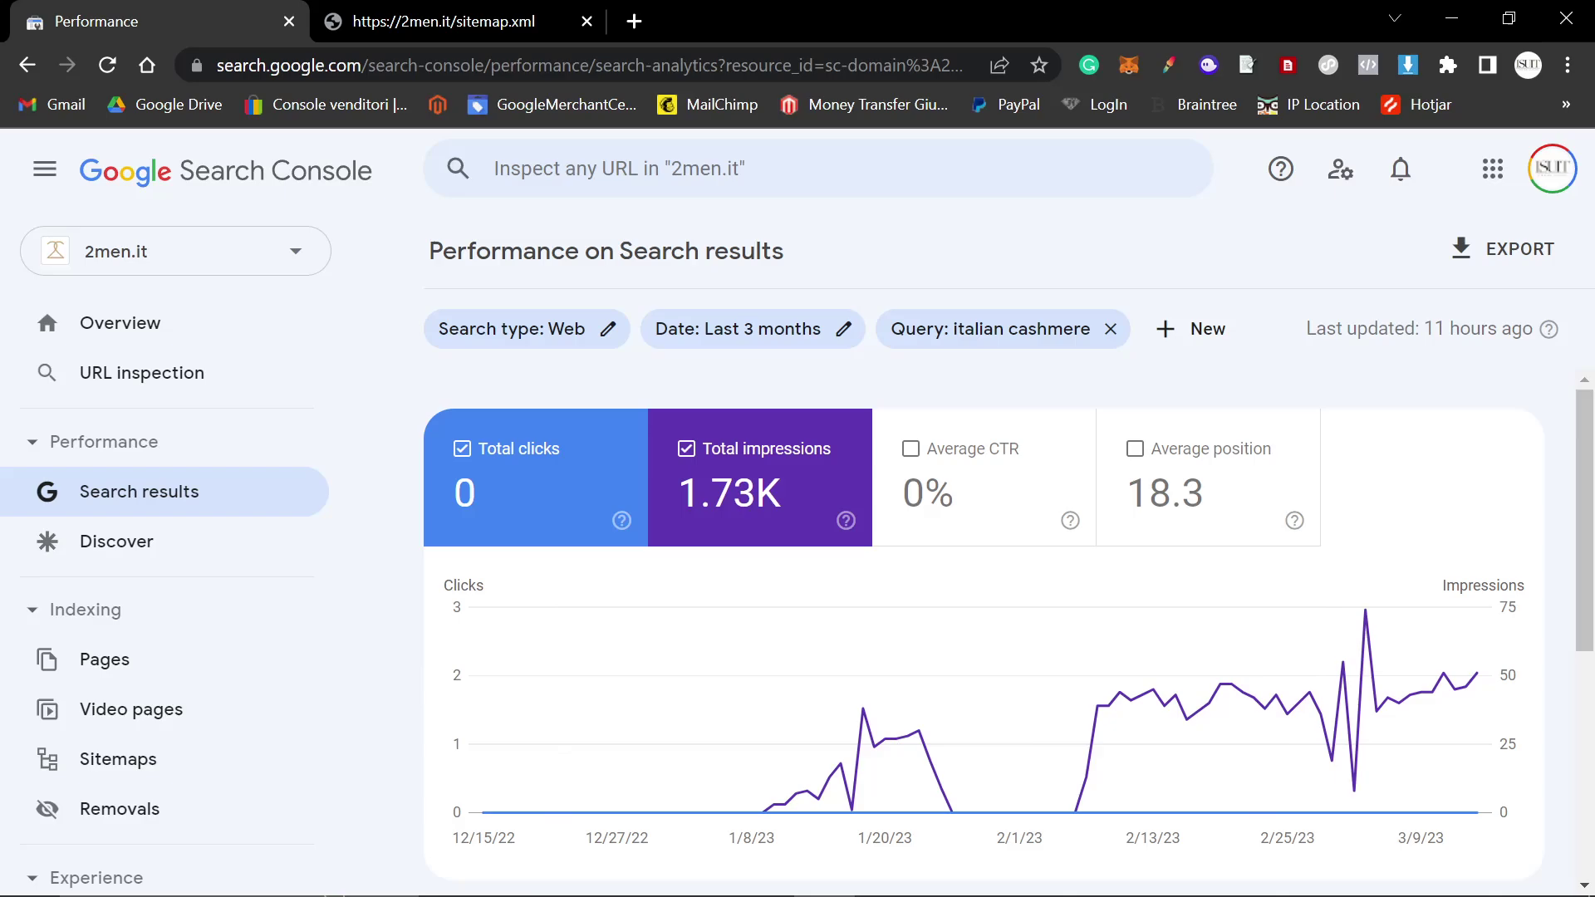
mouse_move(1485, 681)
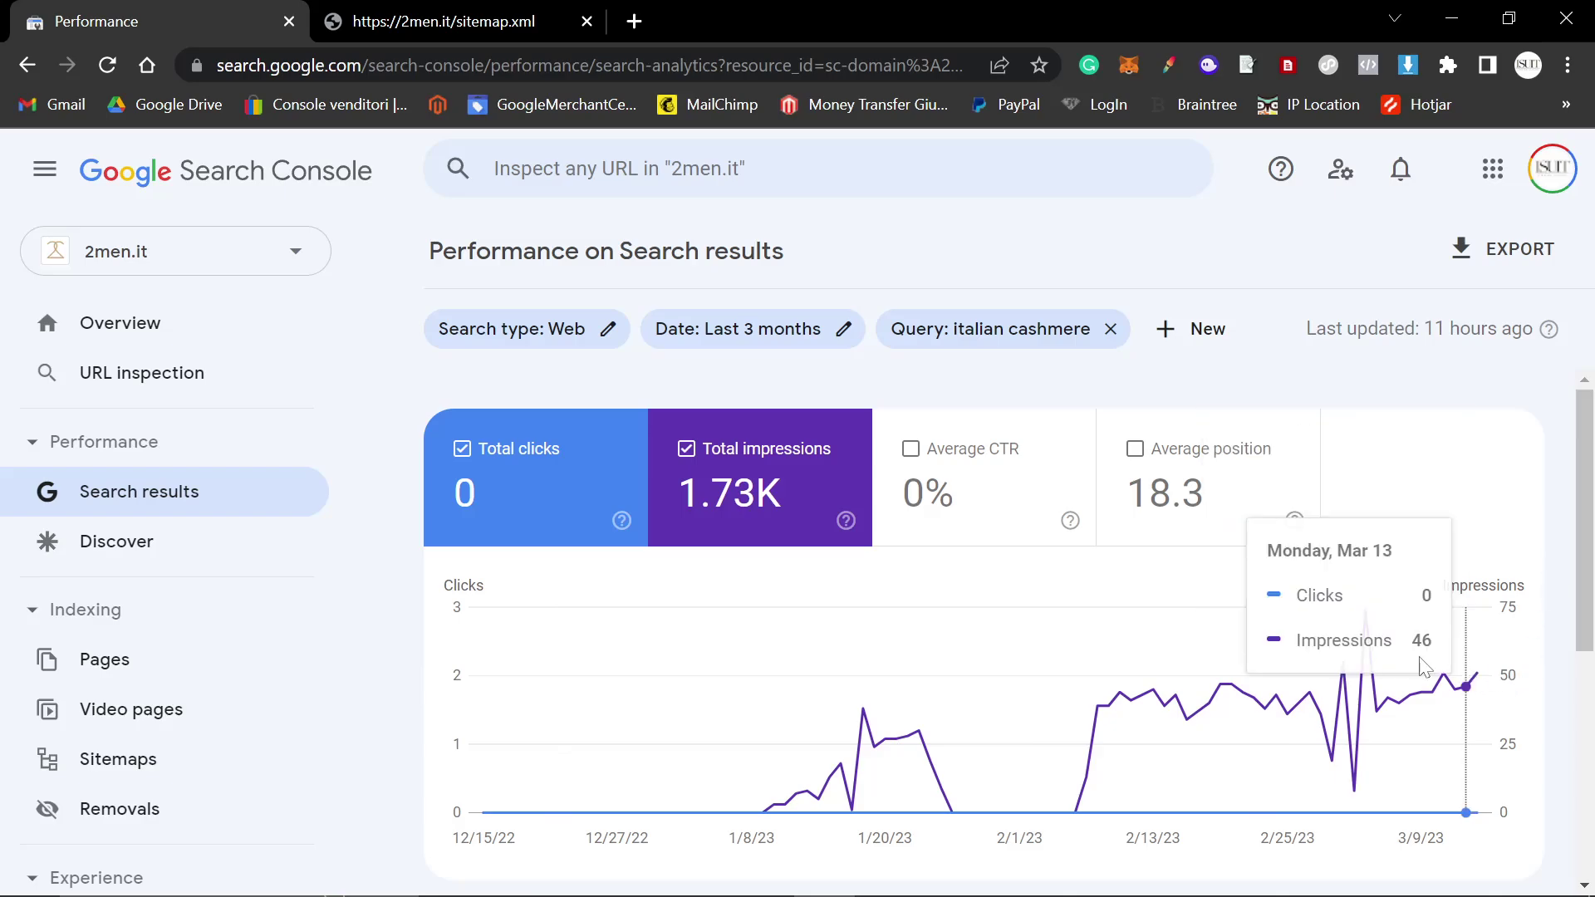
left_click(28, 60)
scroll(847, 690, "down", 1)
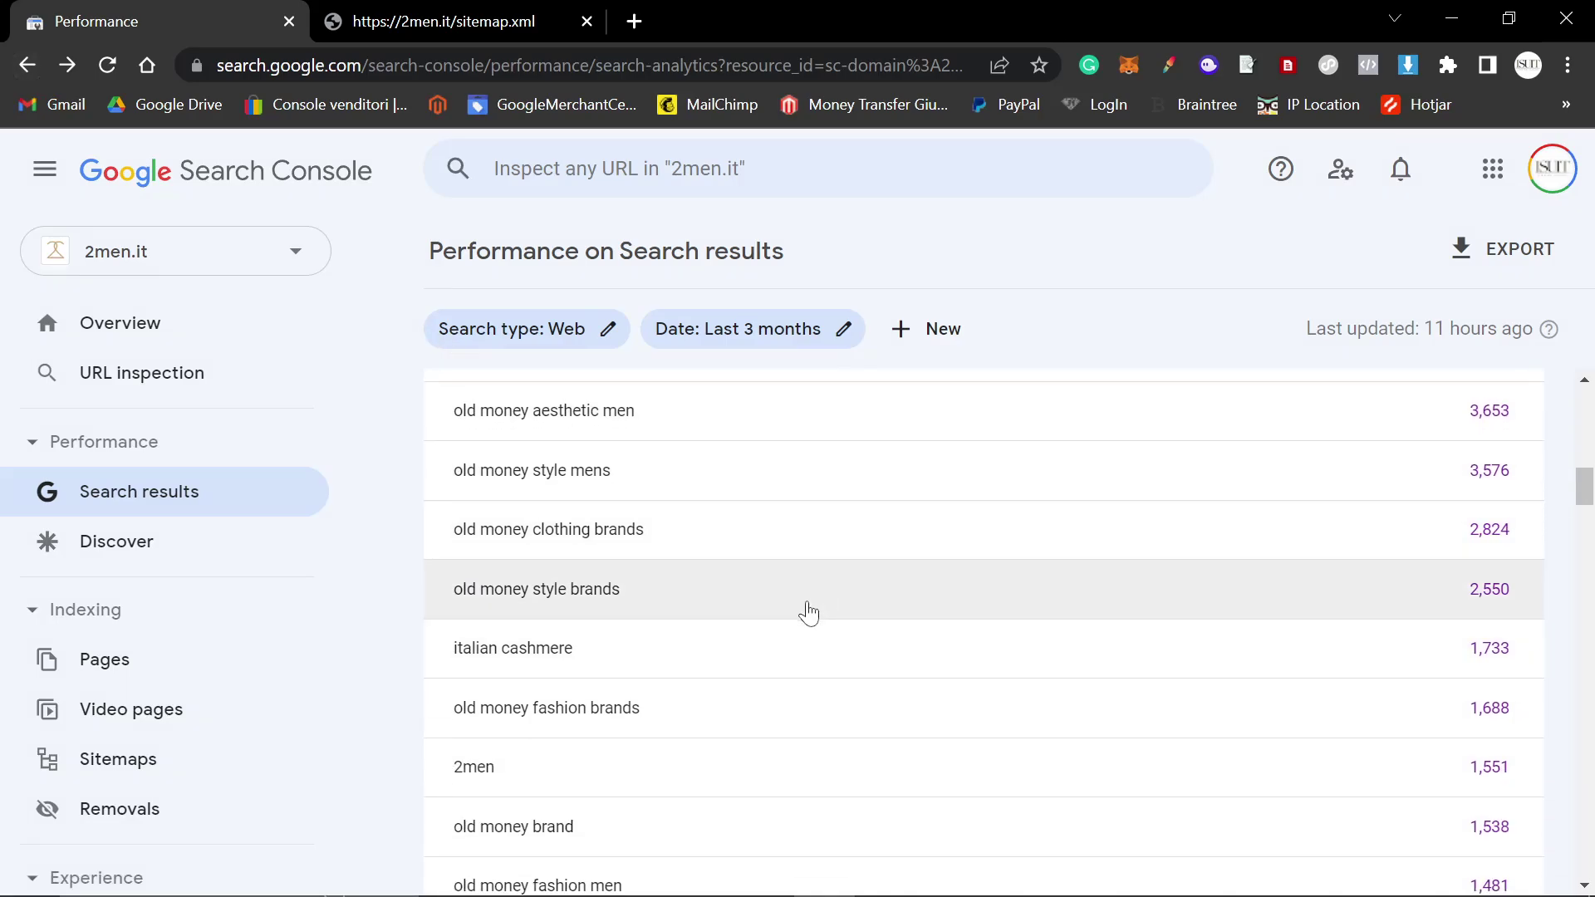
scroll(804, 612, "down", 1)
scroll(747, 388, "down", 3)
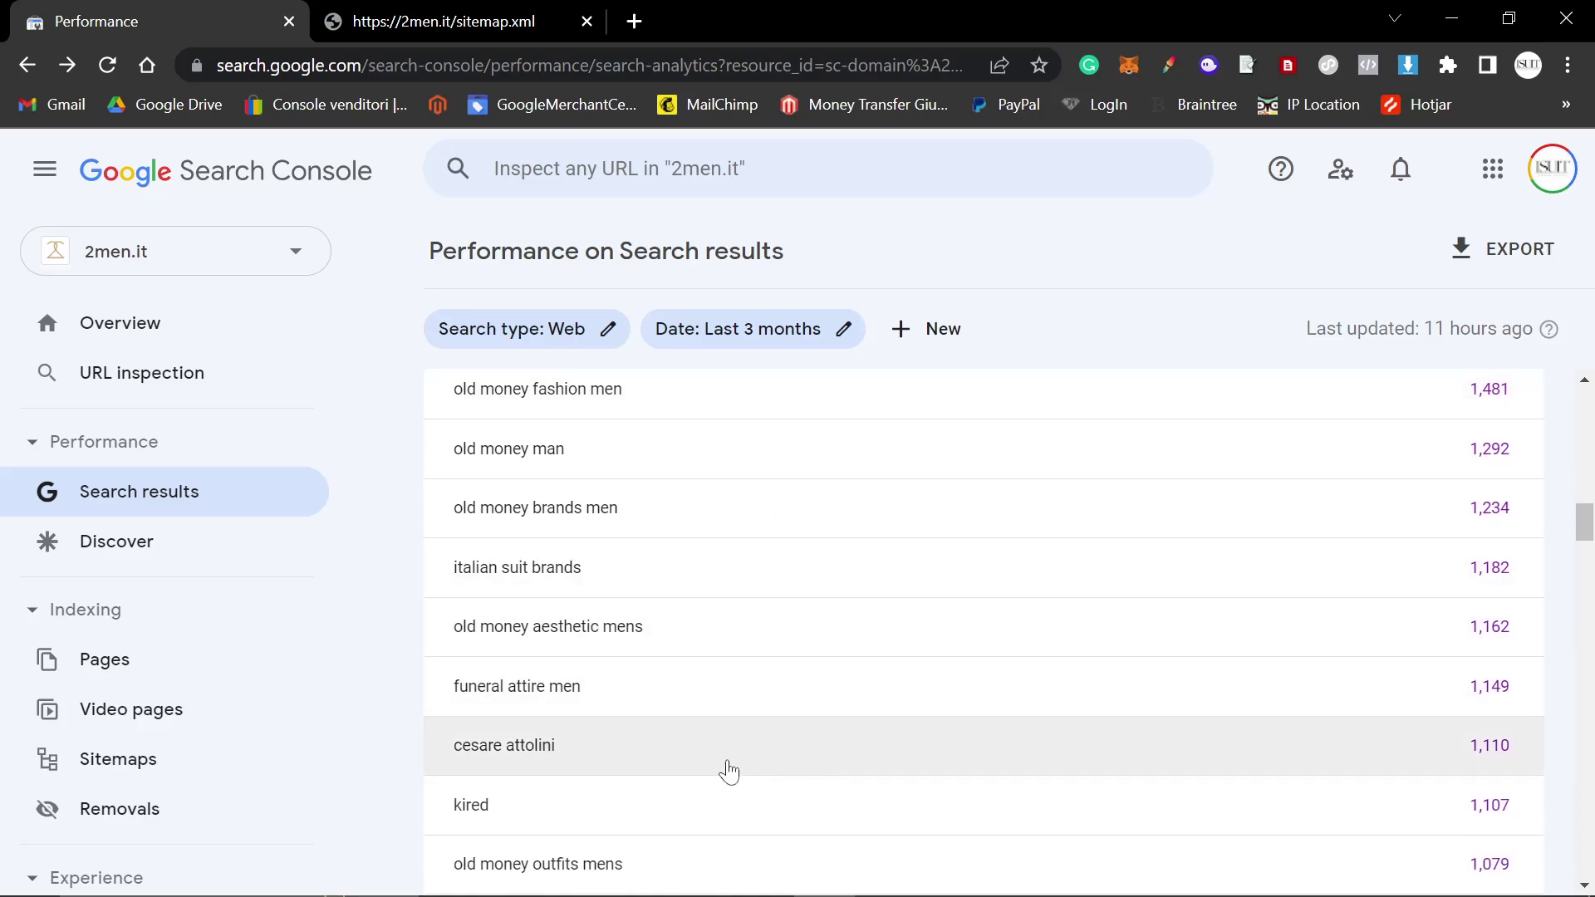
Step: Filter to 'cesare attolini' and untick Total clicks so only its 1.11K impressions are charted
left_click(727, 769)
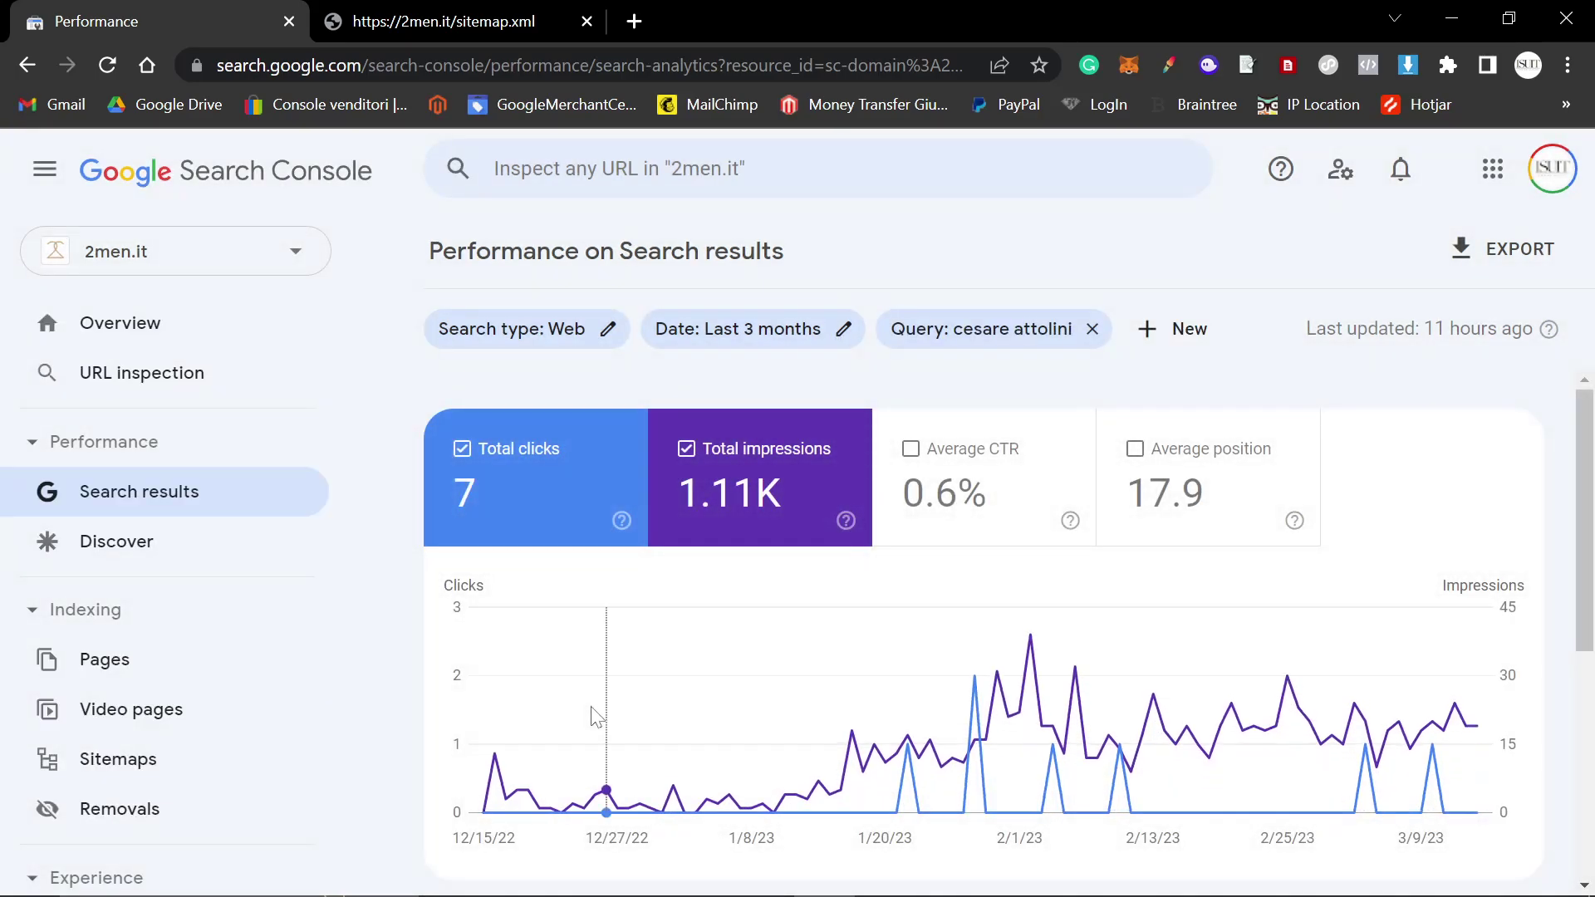
left_click(545, 528)
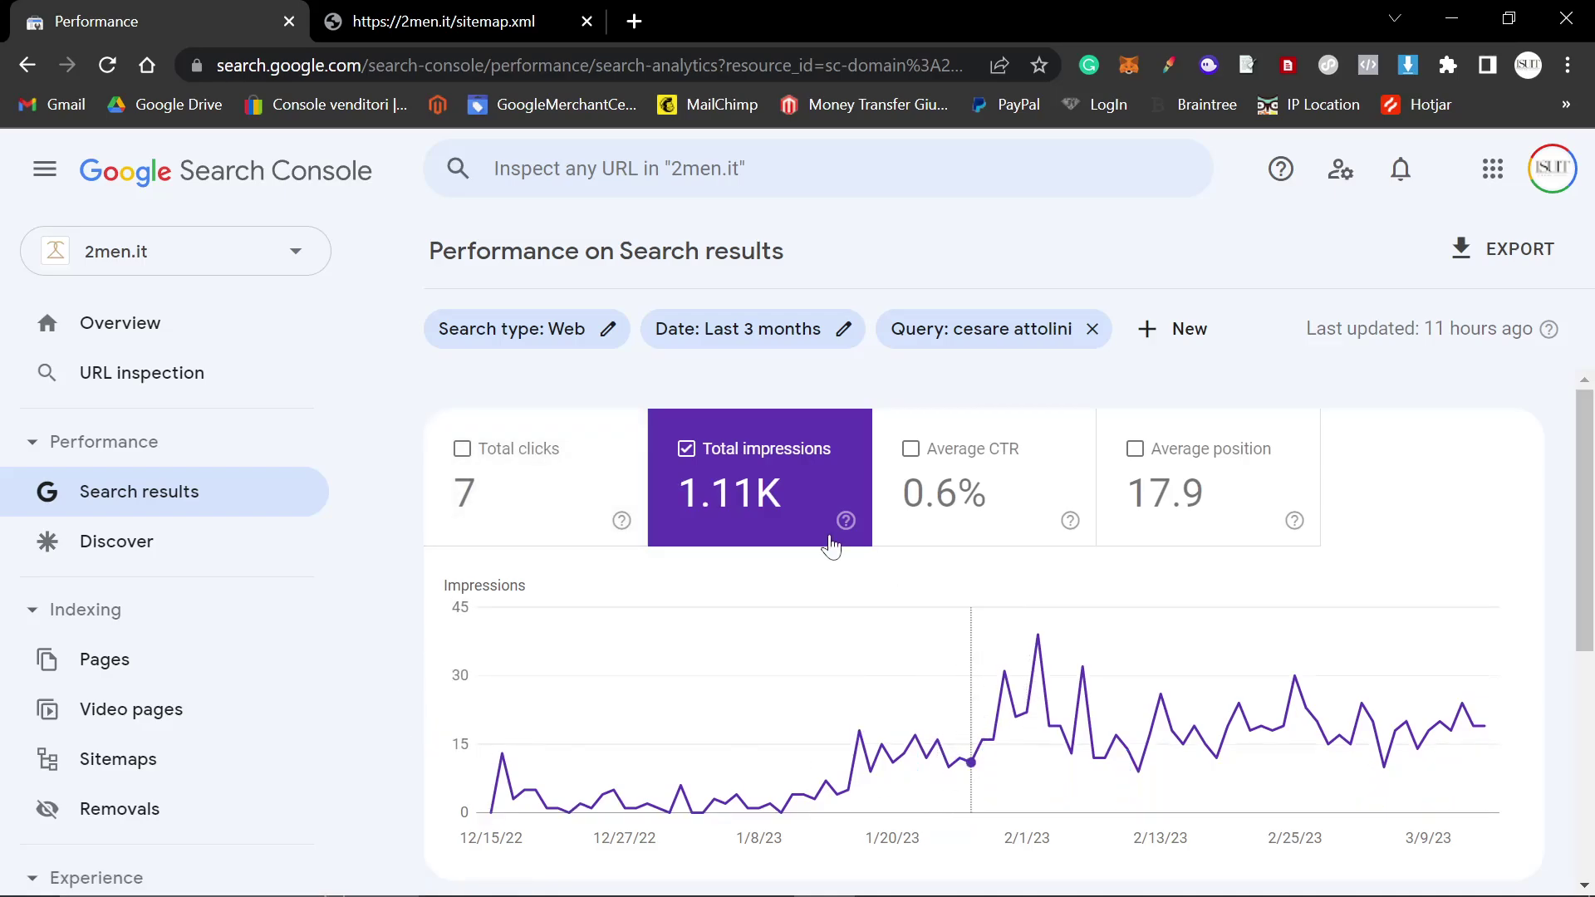
scroll(1088, 739, "down", 1)
scroll(894, 659, "down", 1)
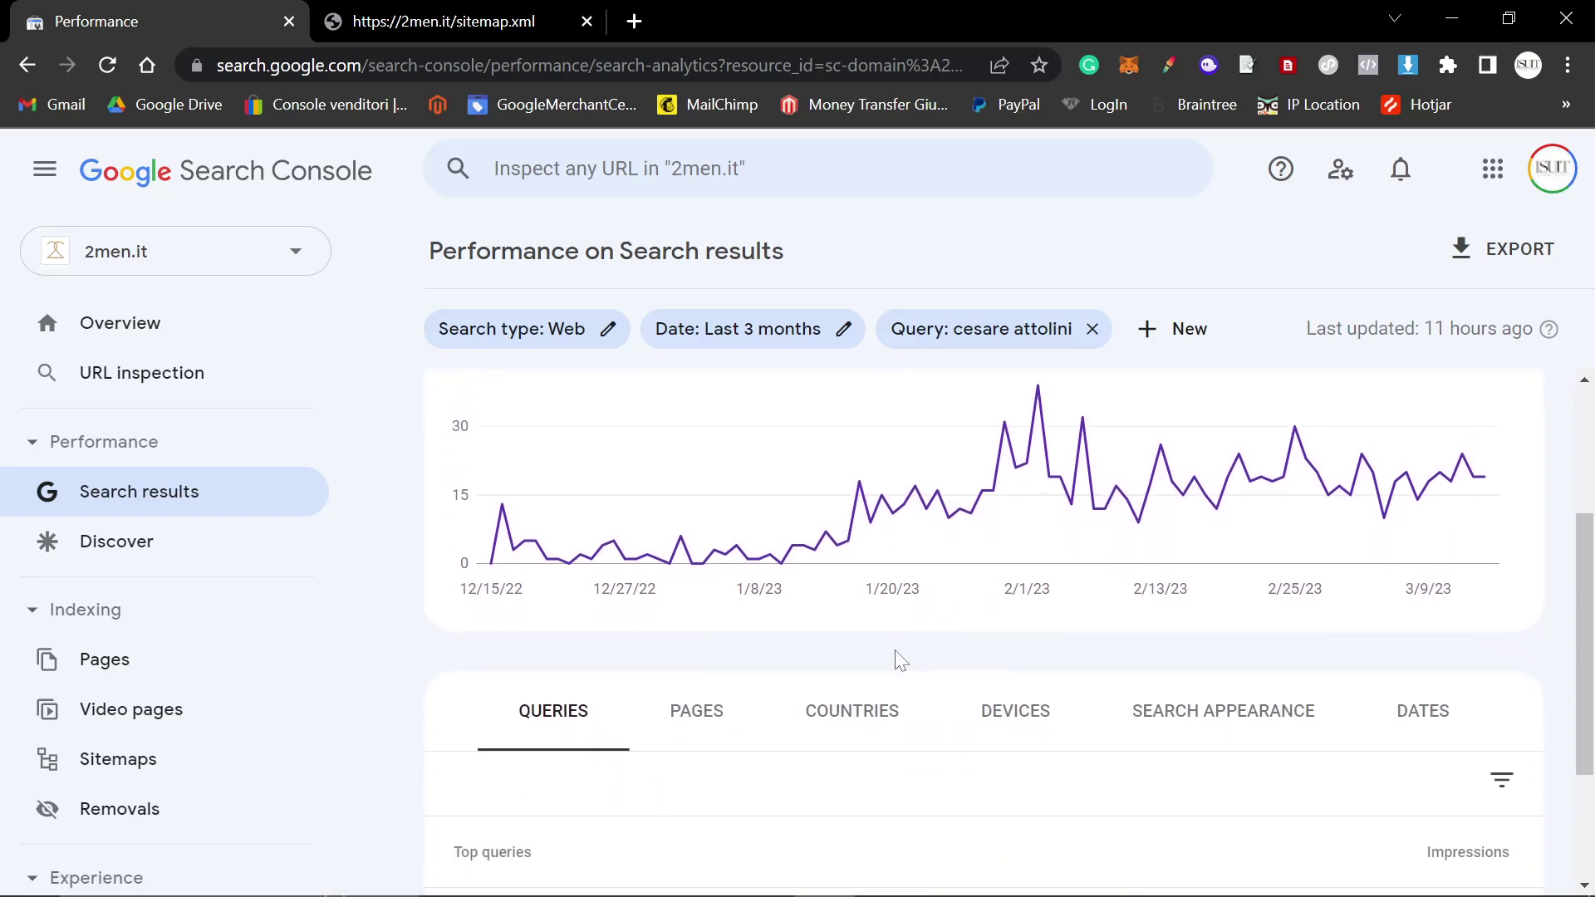
scroll(914, 715, "up", 2)
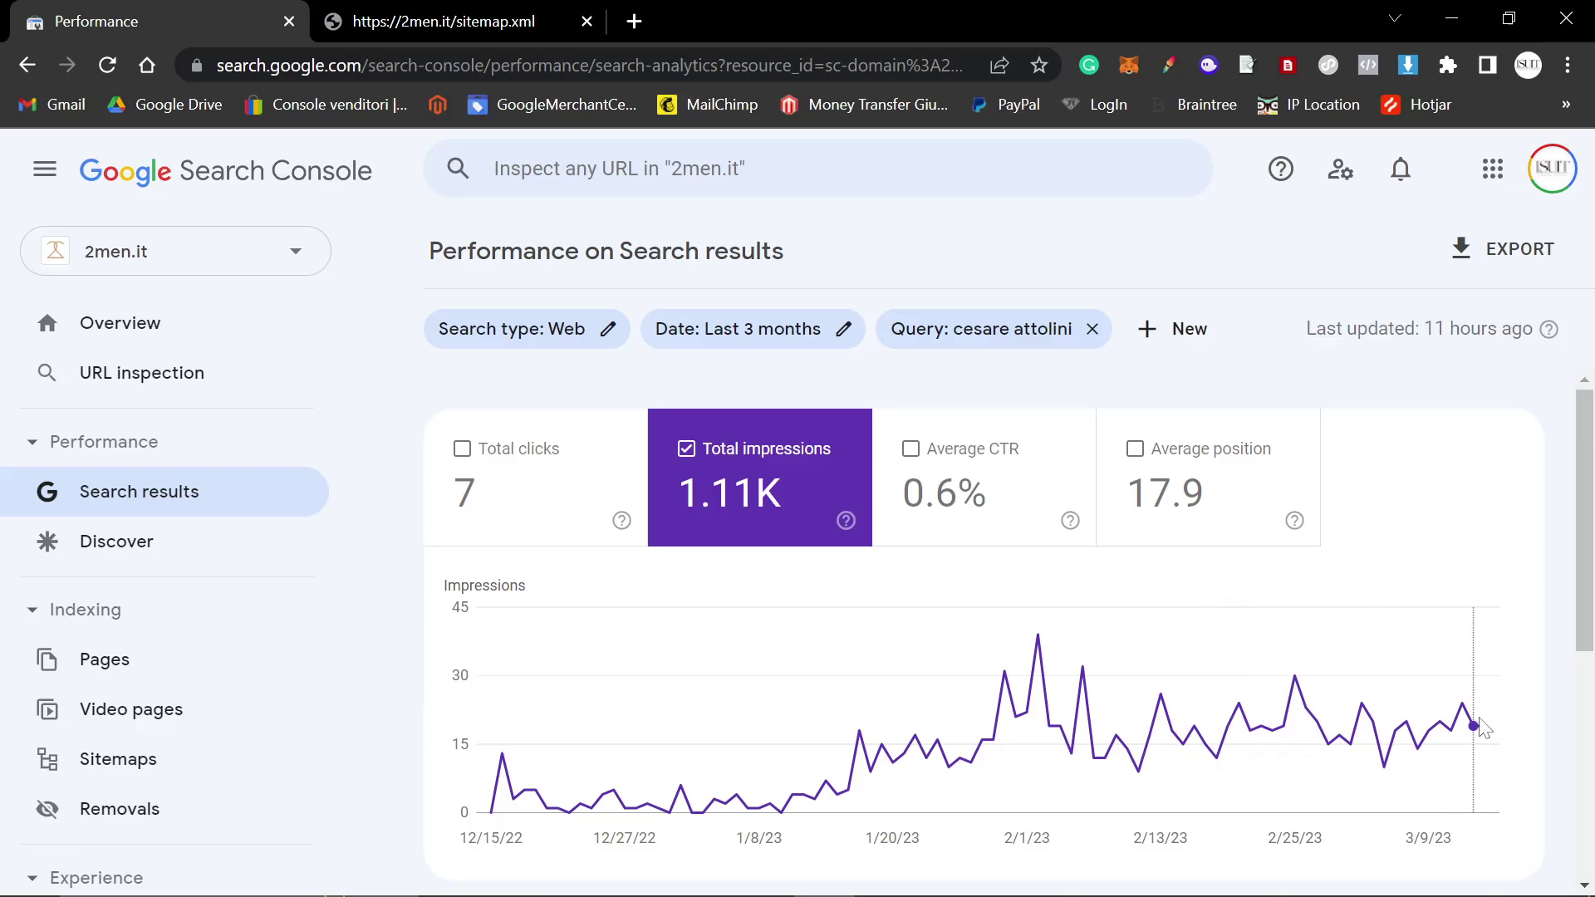
scroll(1072, 598, "down", 1)
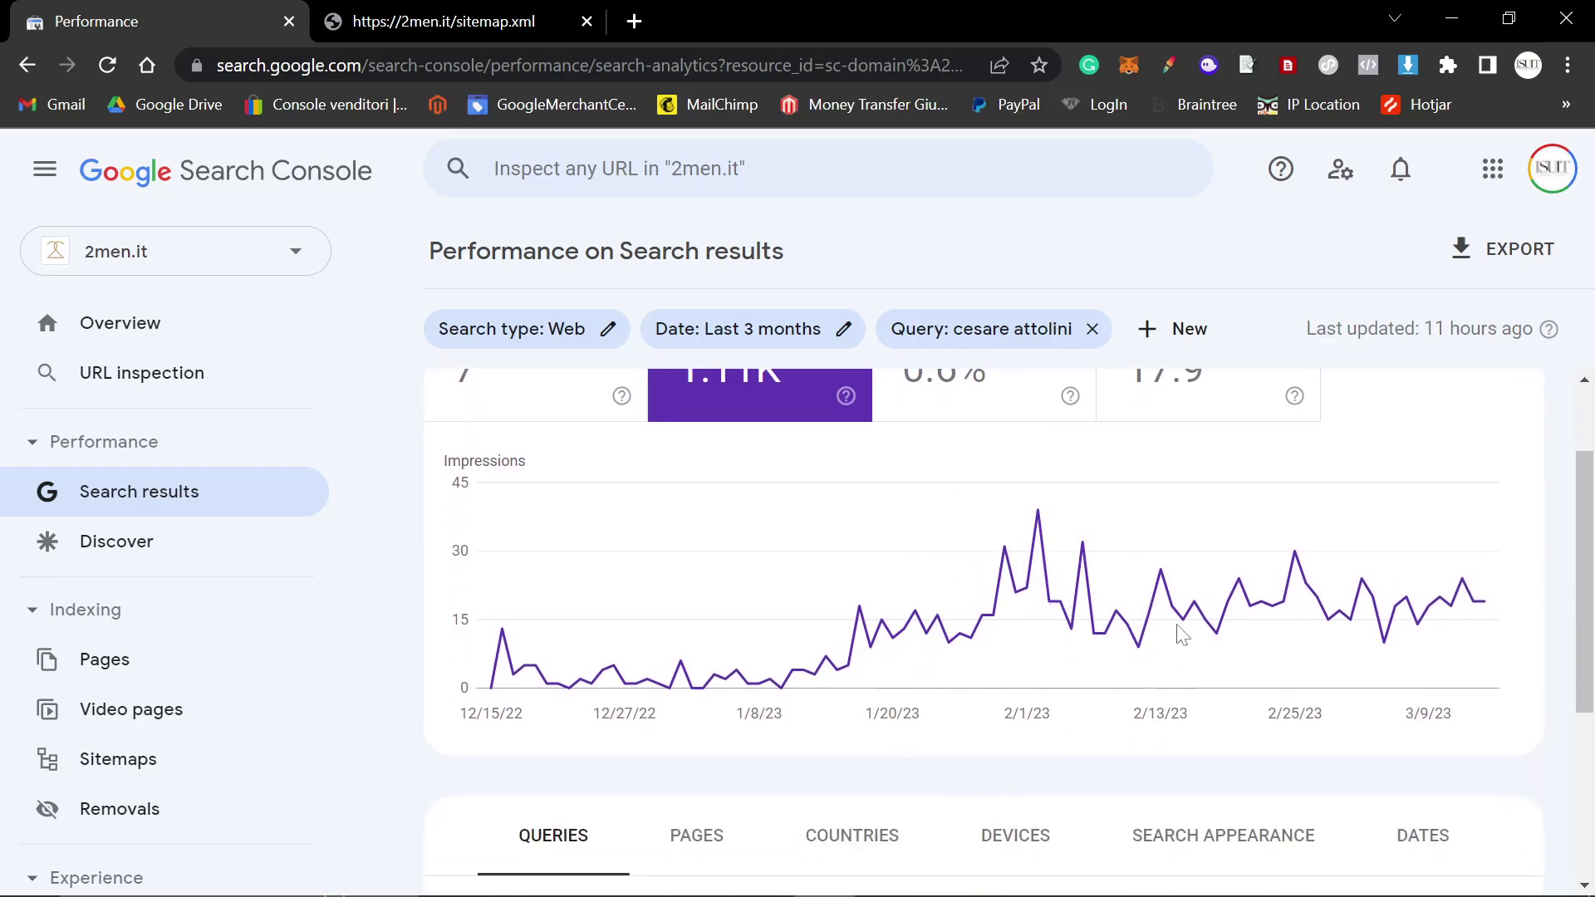
scroll(1009, 539, "up", 1)
scroll(764, 631, "down", 4)
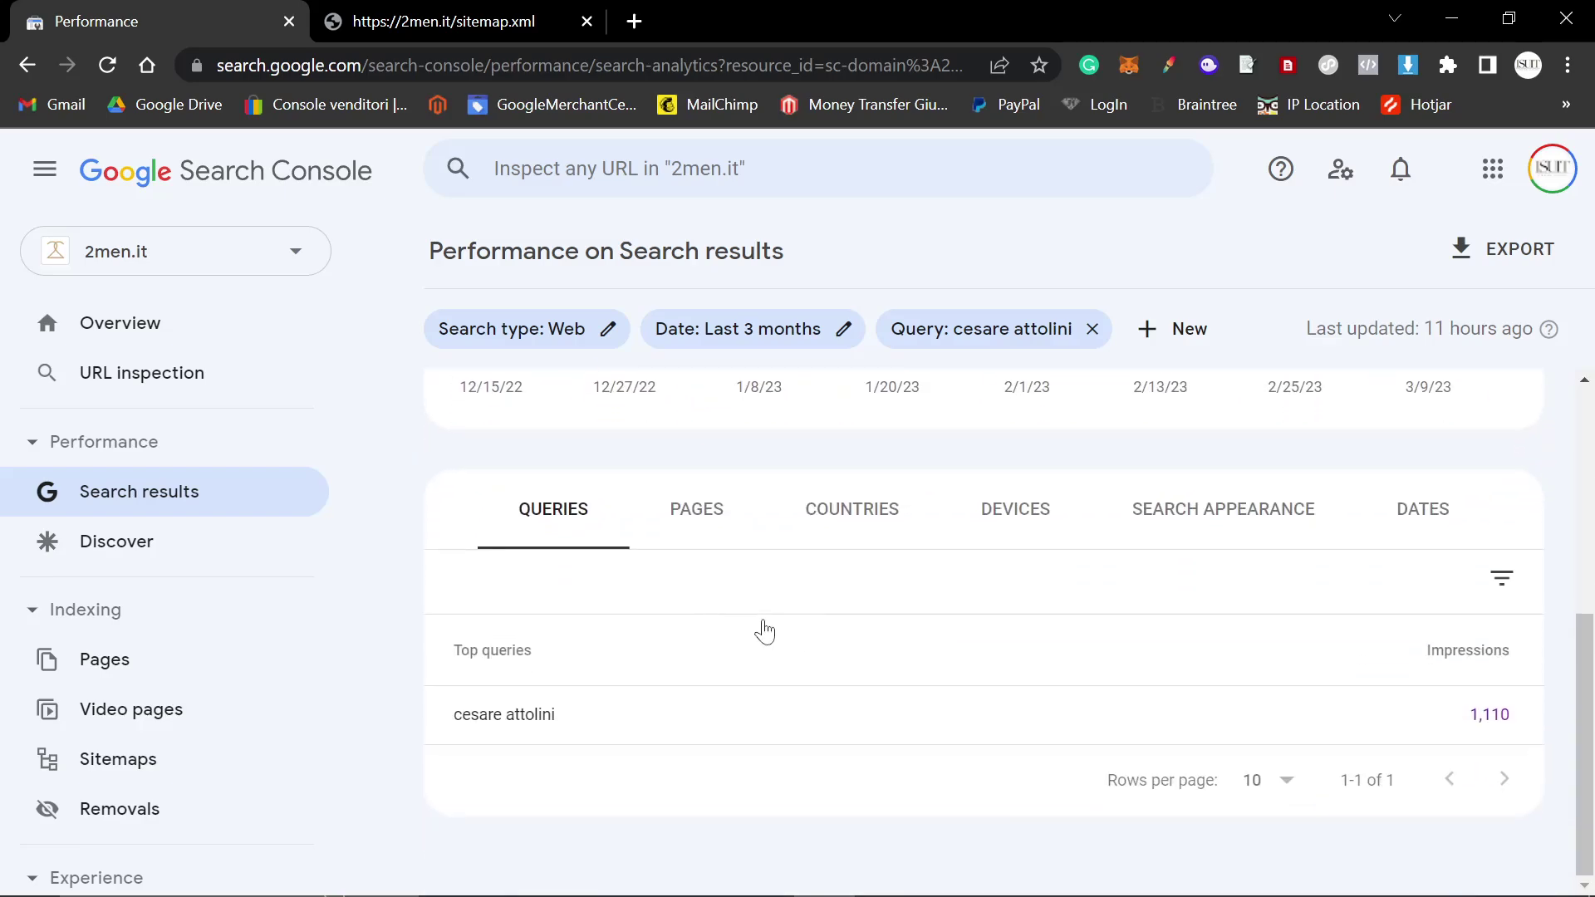
Step: View the top pages for 'cesare attolini', then switch back to the top queries list
left_click(707, 527)
scroll(1345, 540, "up", 2)
scroll(944, 708, "down", 3)
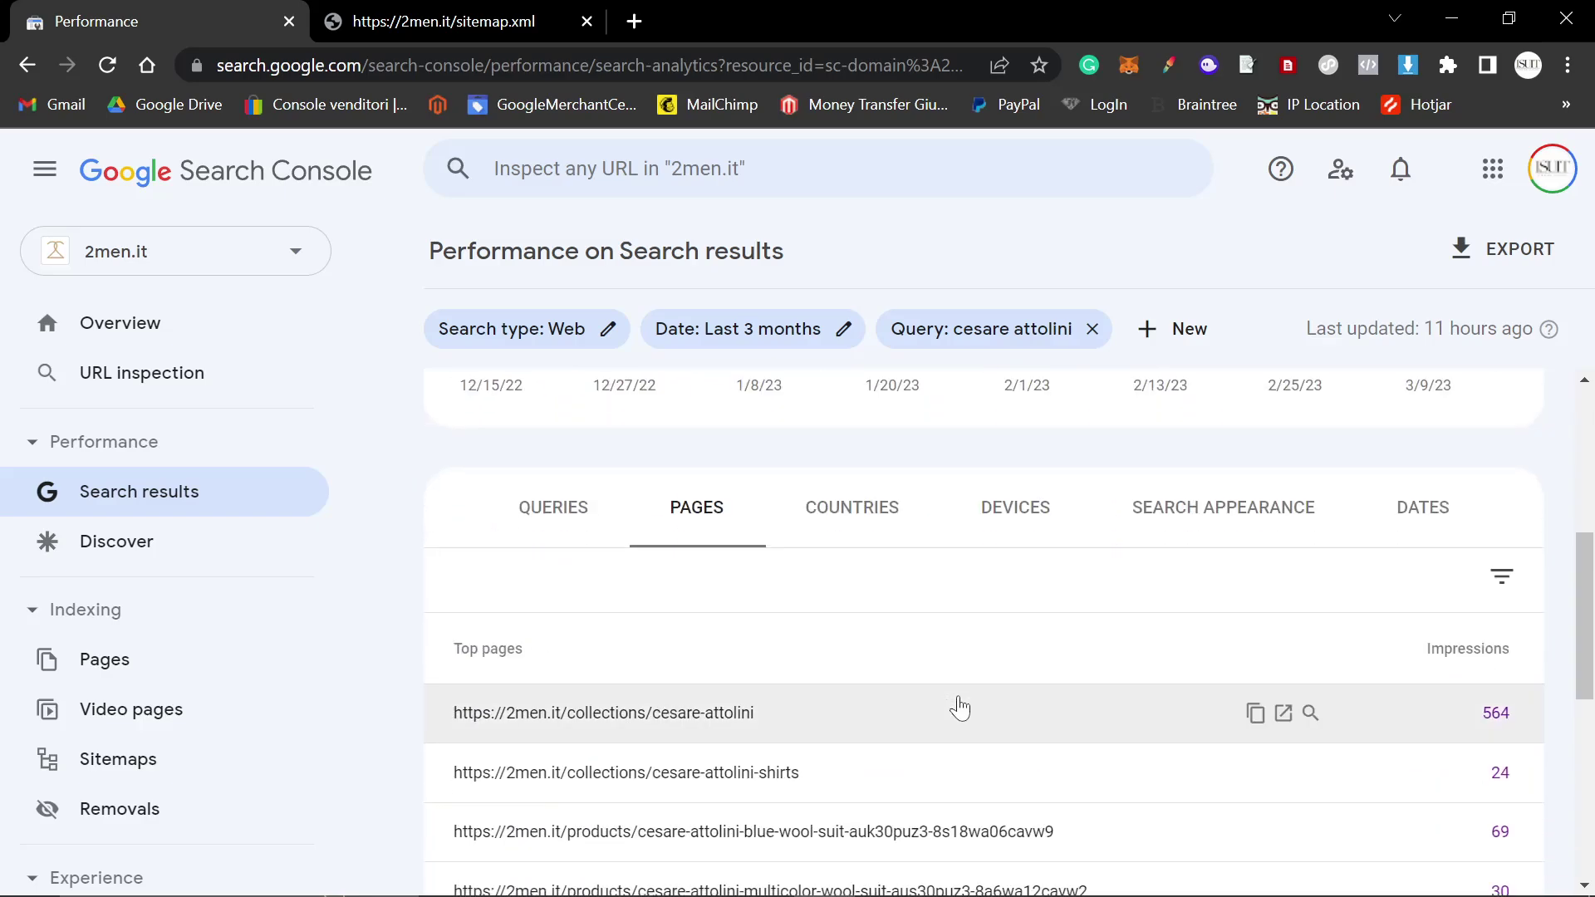
scroll(959, 708, "down", 1)
scroll(961, 702, "up", 3)
scroll(748, 581, "down", 1)
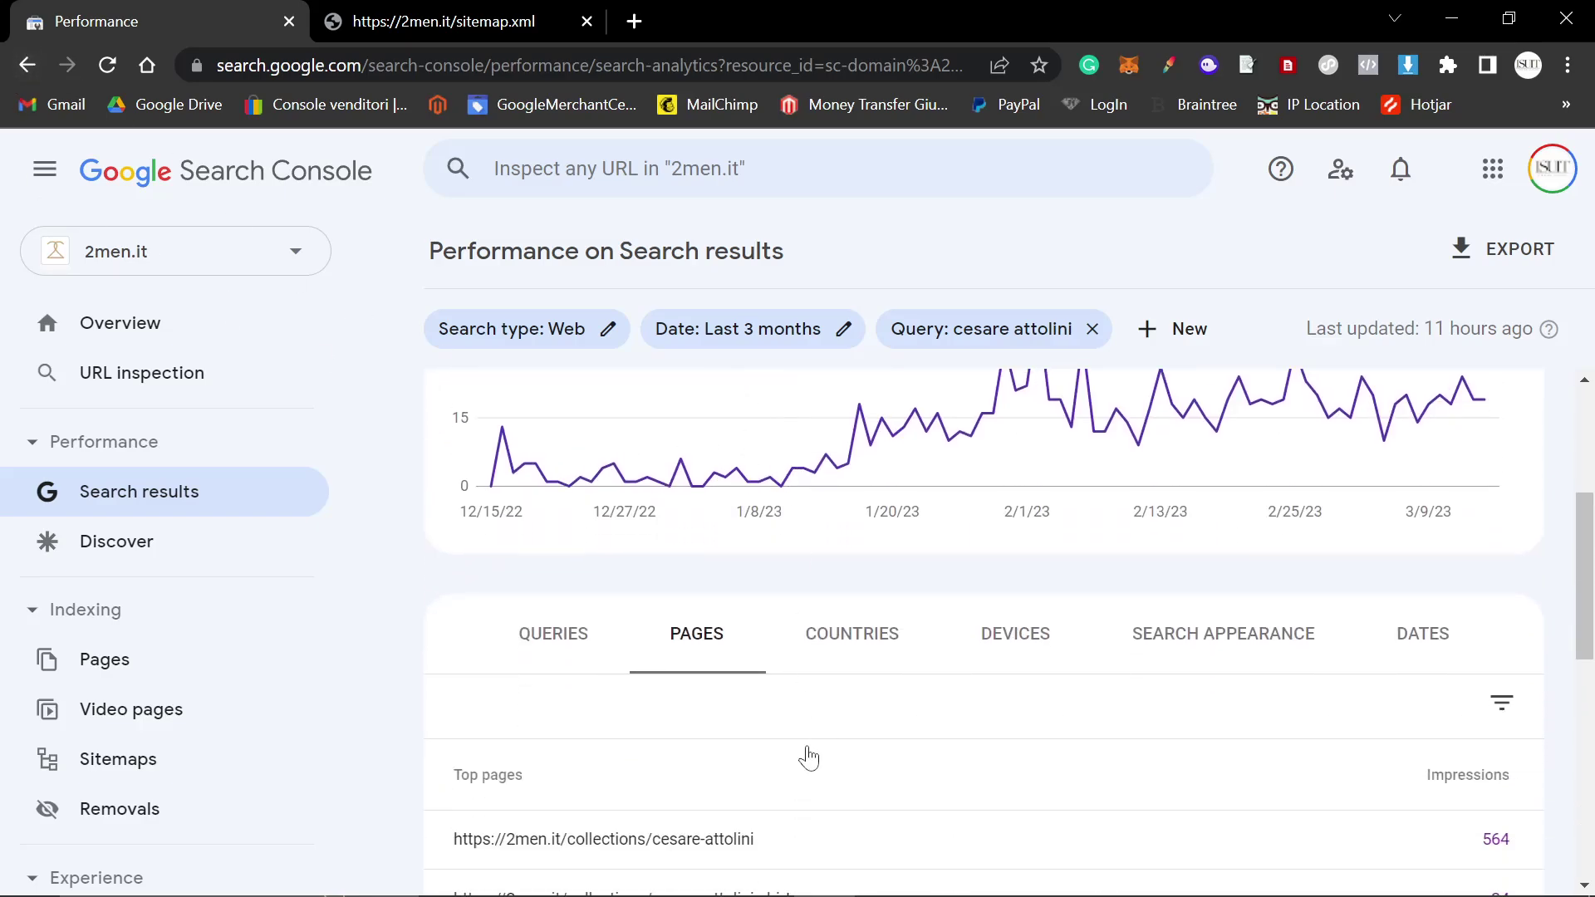
scroll(796, 721, "up", 3)
scroll(742, 698, "down", 3)
left_click(556, 643)
scroll(684, 666, "up", 3)
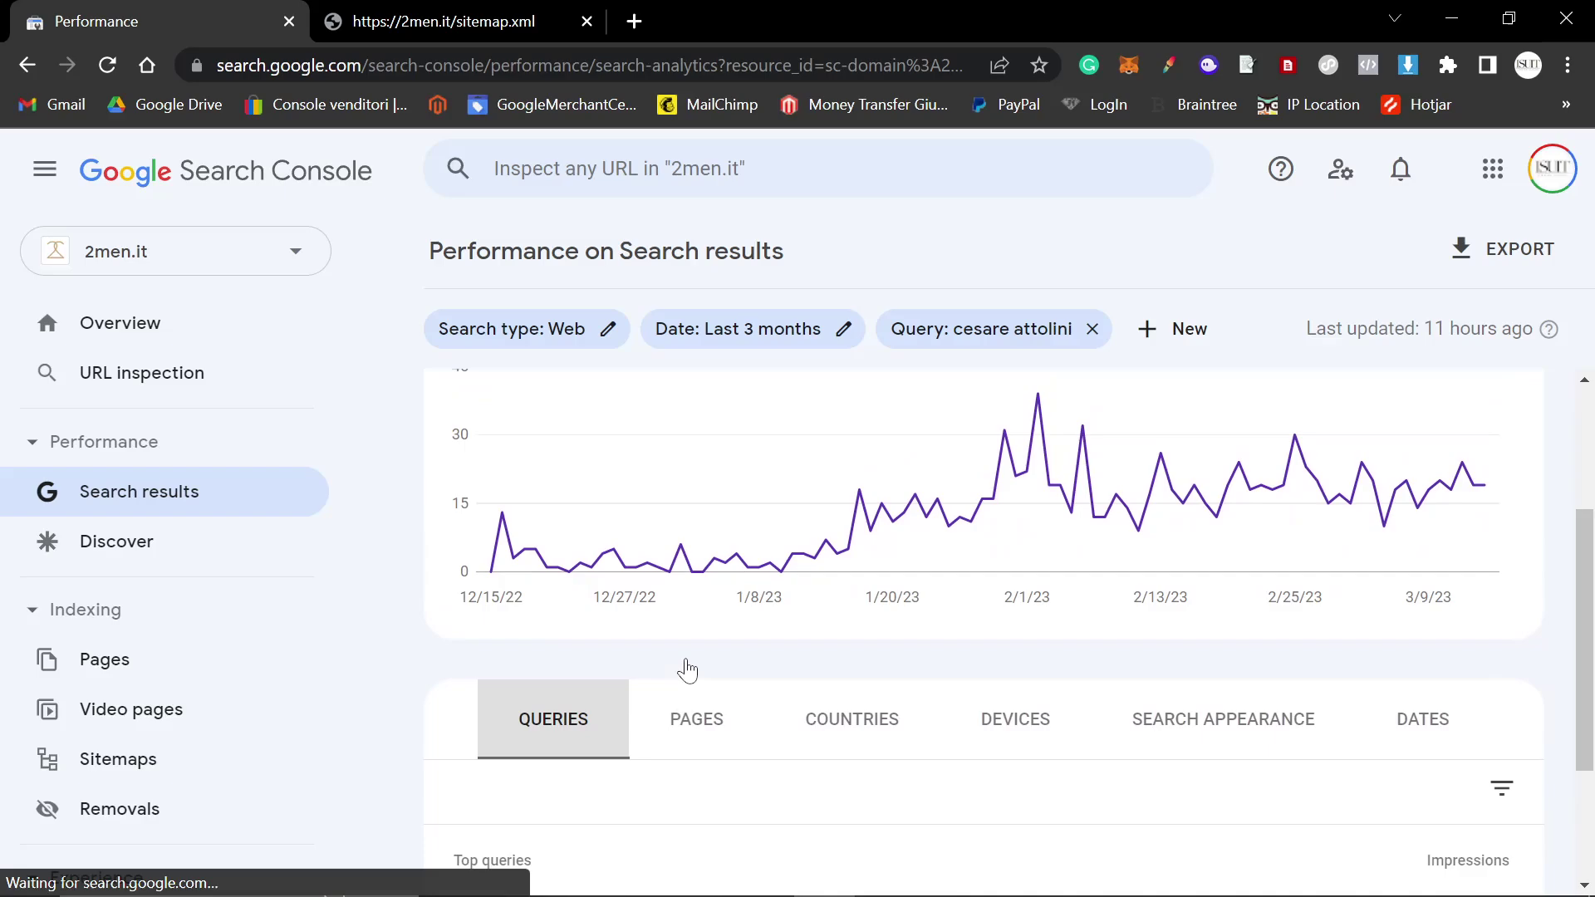
mouse_move(688, 652)
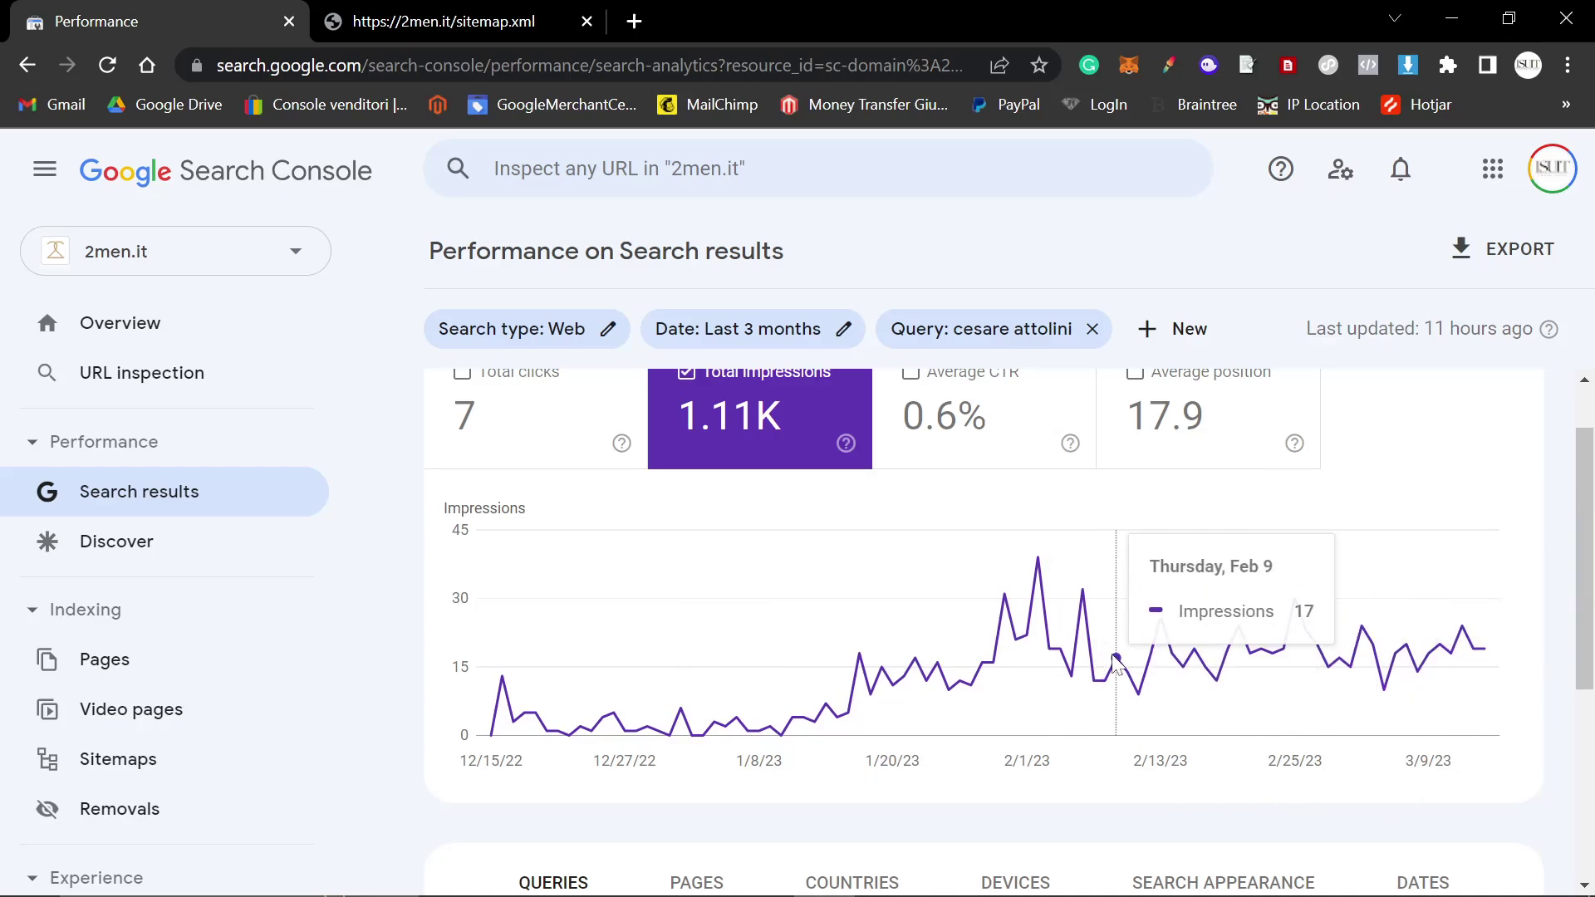
scroll(943, 629, "down", 2)
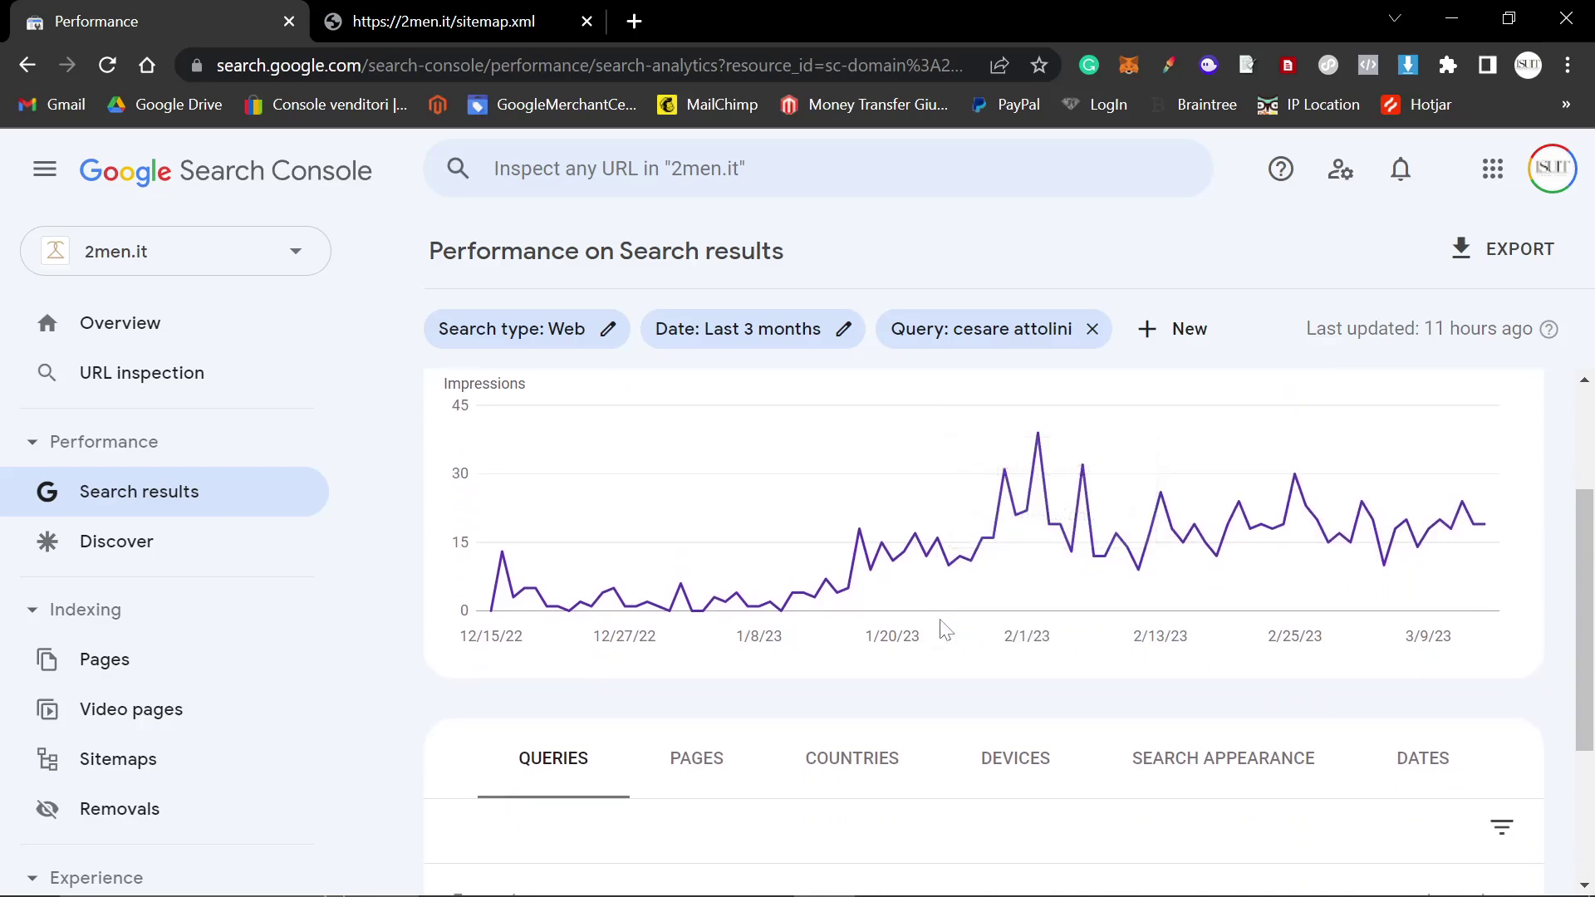
Step: Show the top pages for the query again with the browser zoomed to 110%
left_click(700, 757)
scroll(700, 752, "up", 2)
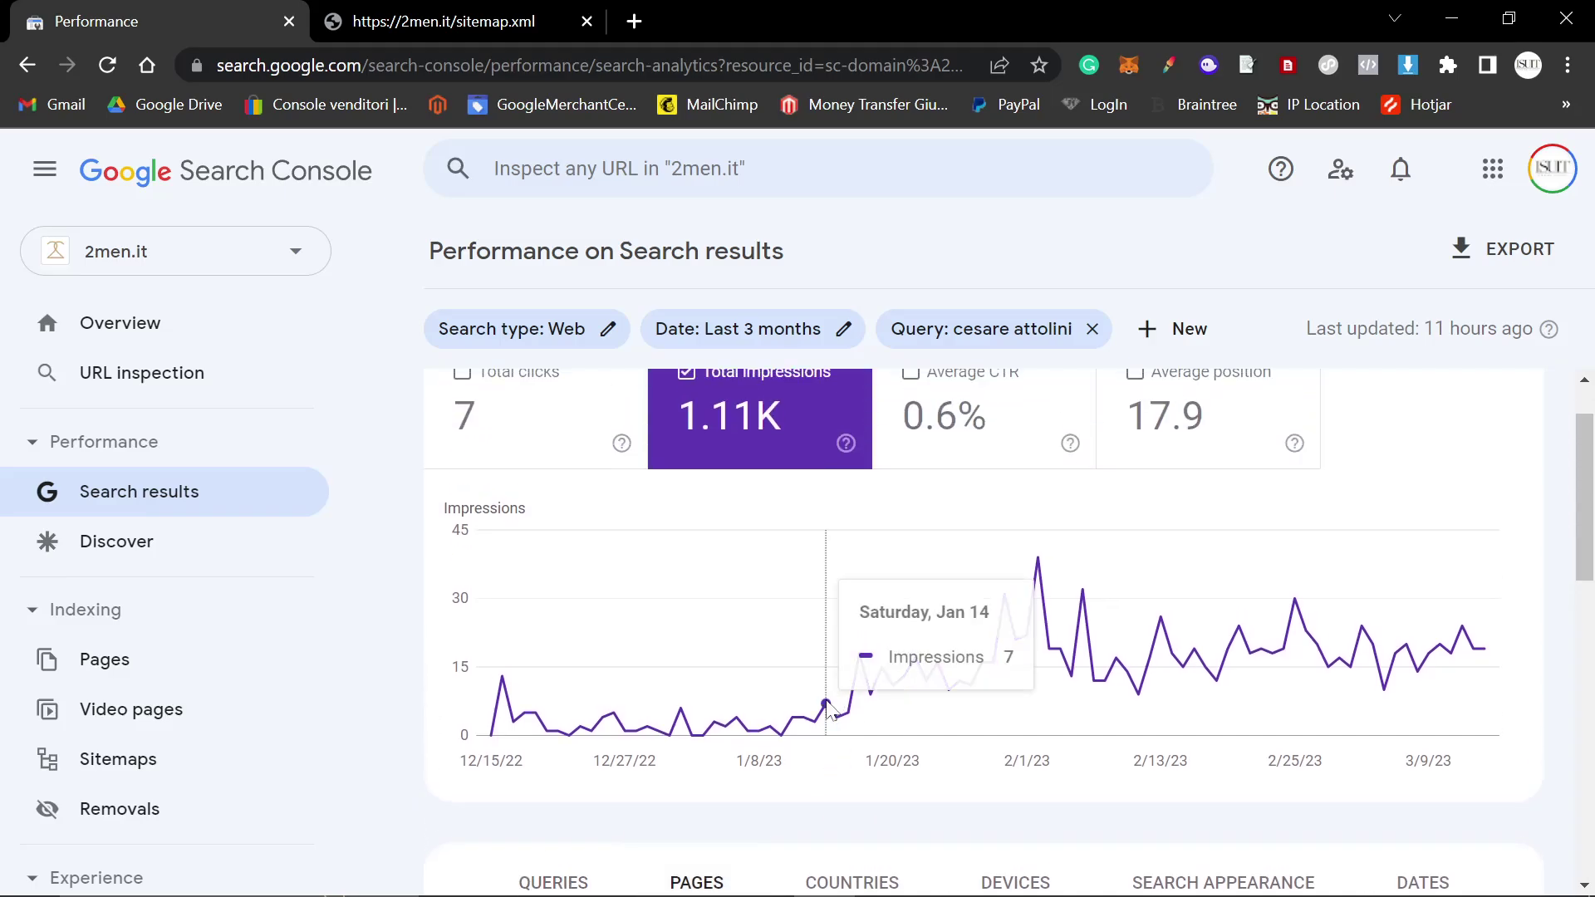
scroll(1084, 573, "down", 4)
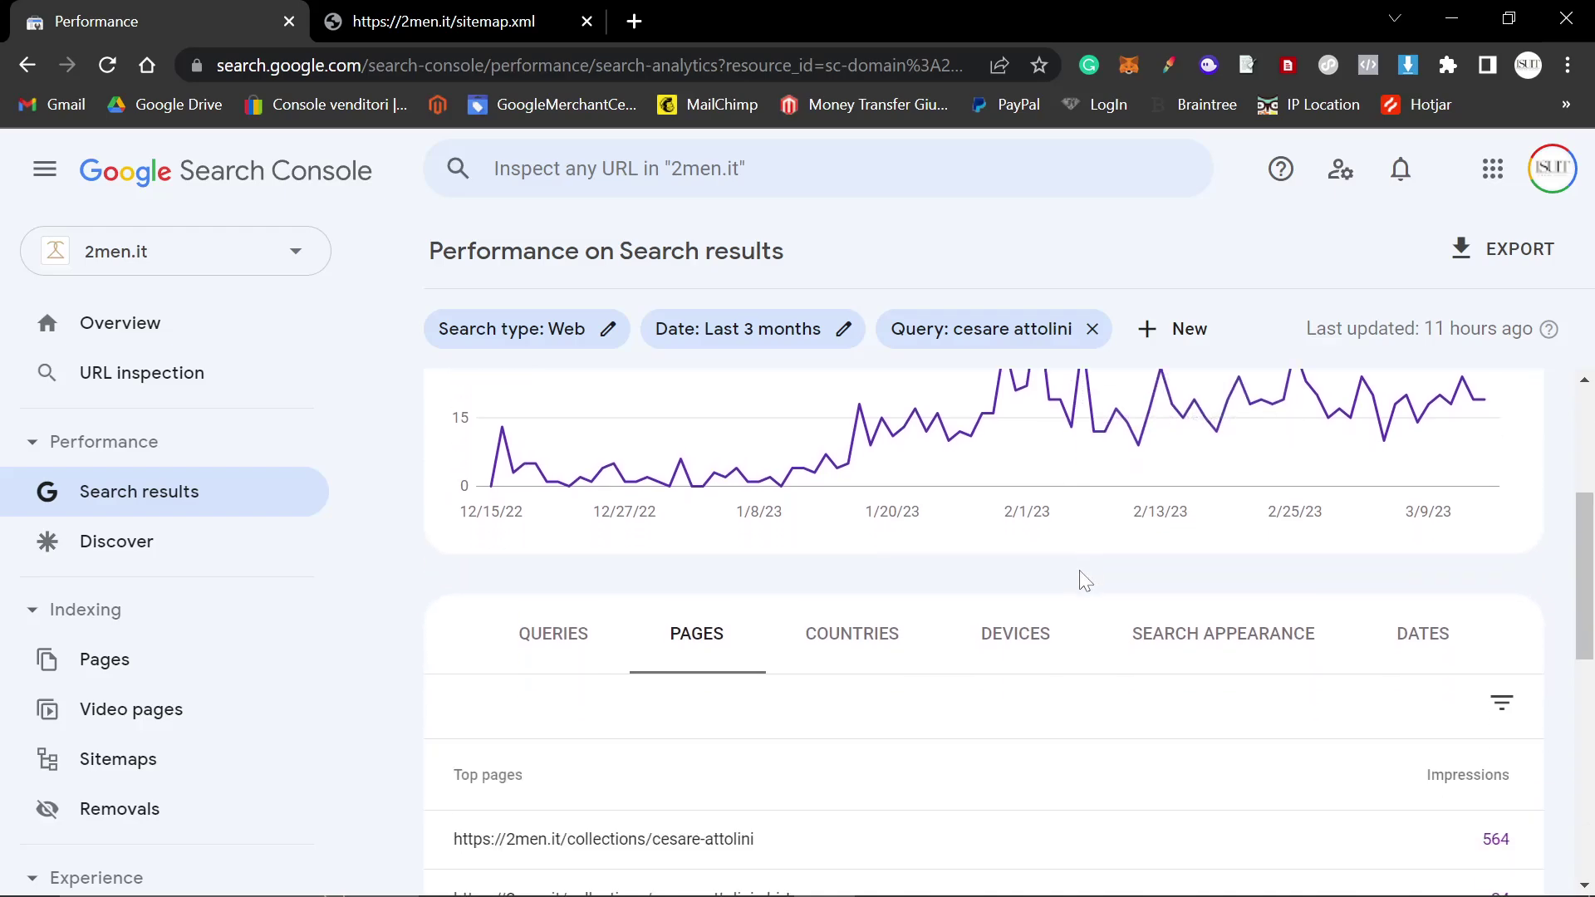
key("ctrl+plus")
scroll(1077, 579, "down", 3)
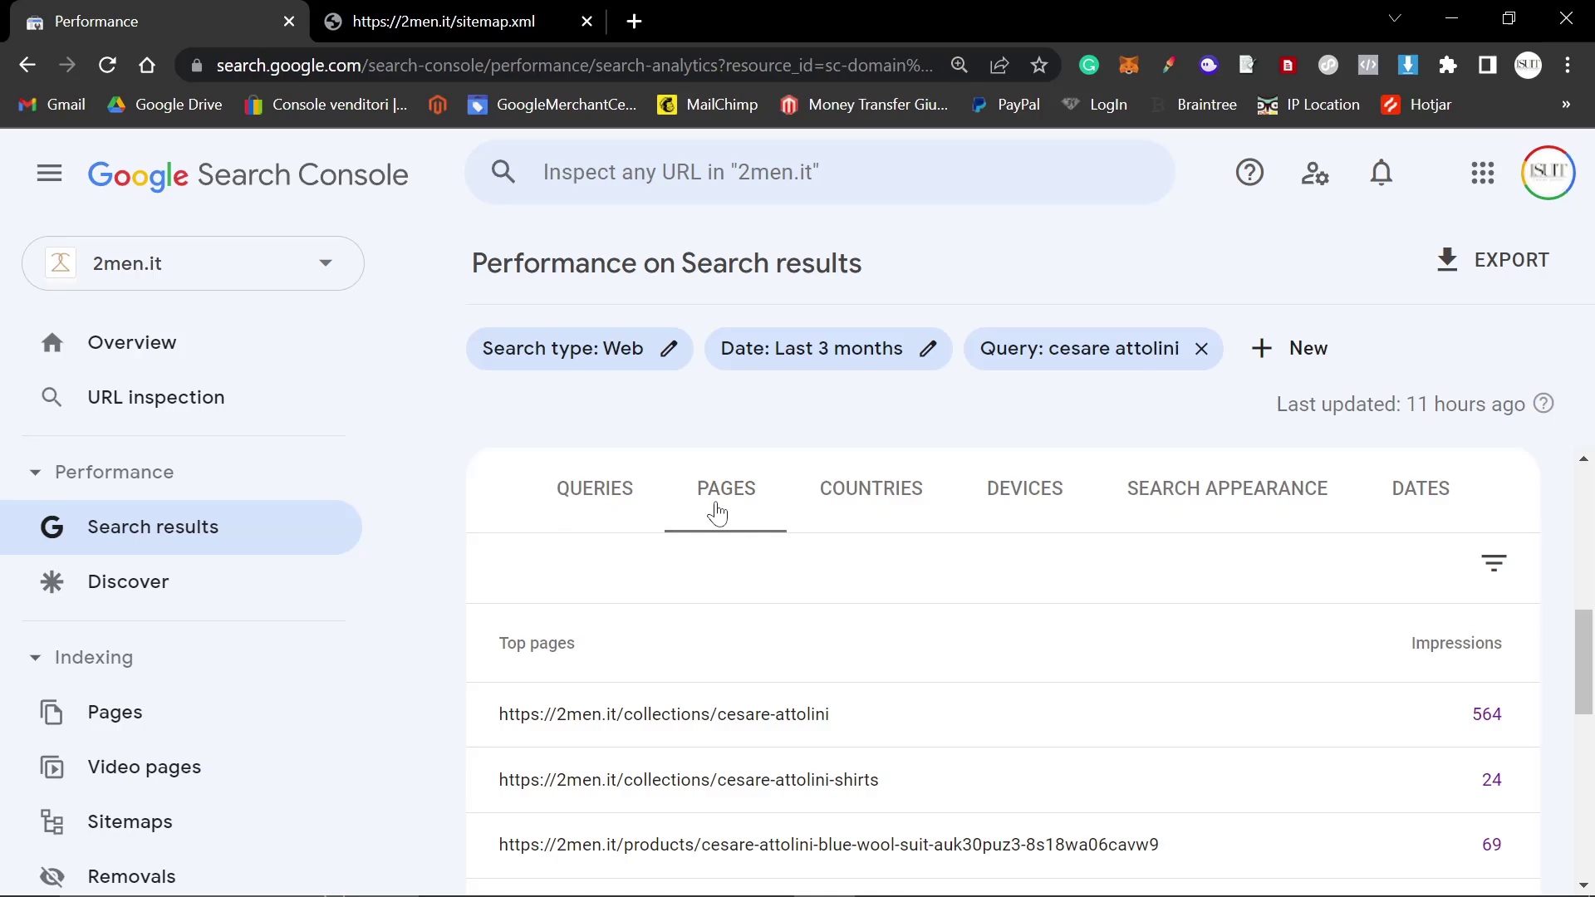
Step: Filter to the cesare-attolini collection page (564 impressions, 2 clicks) and open the date range at 90% zoom
left_click(855, 714)
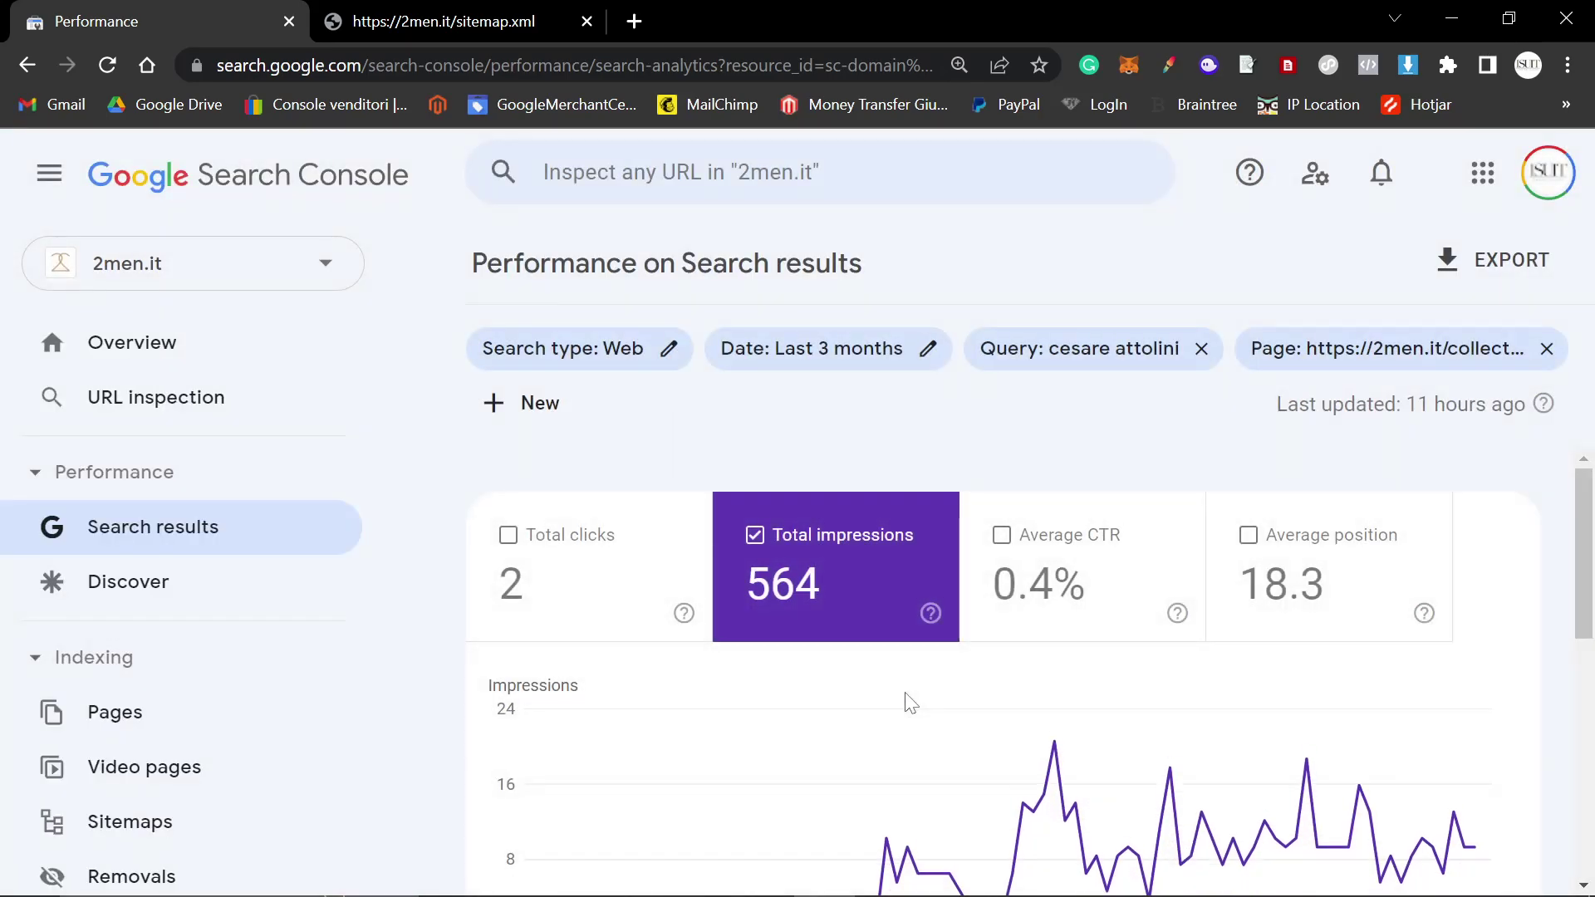
scroll(905, 701, "down", 1)
mouse_move(905, 698)
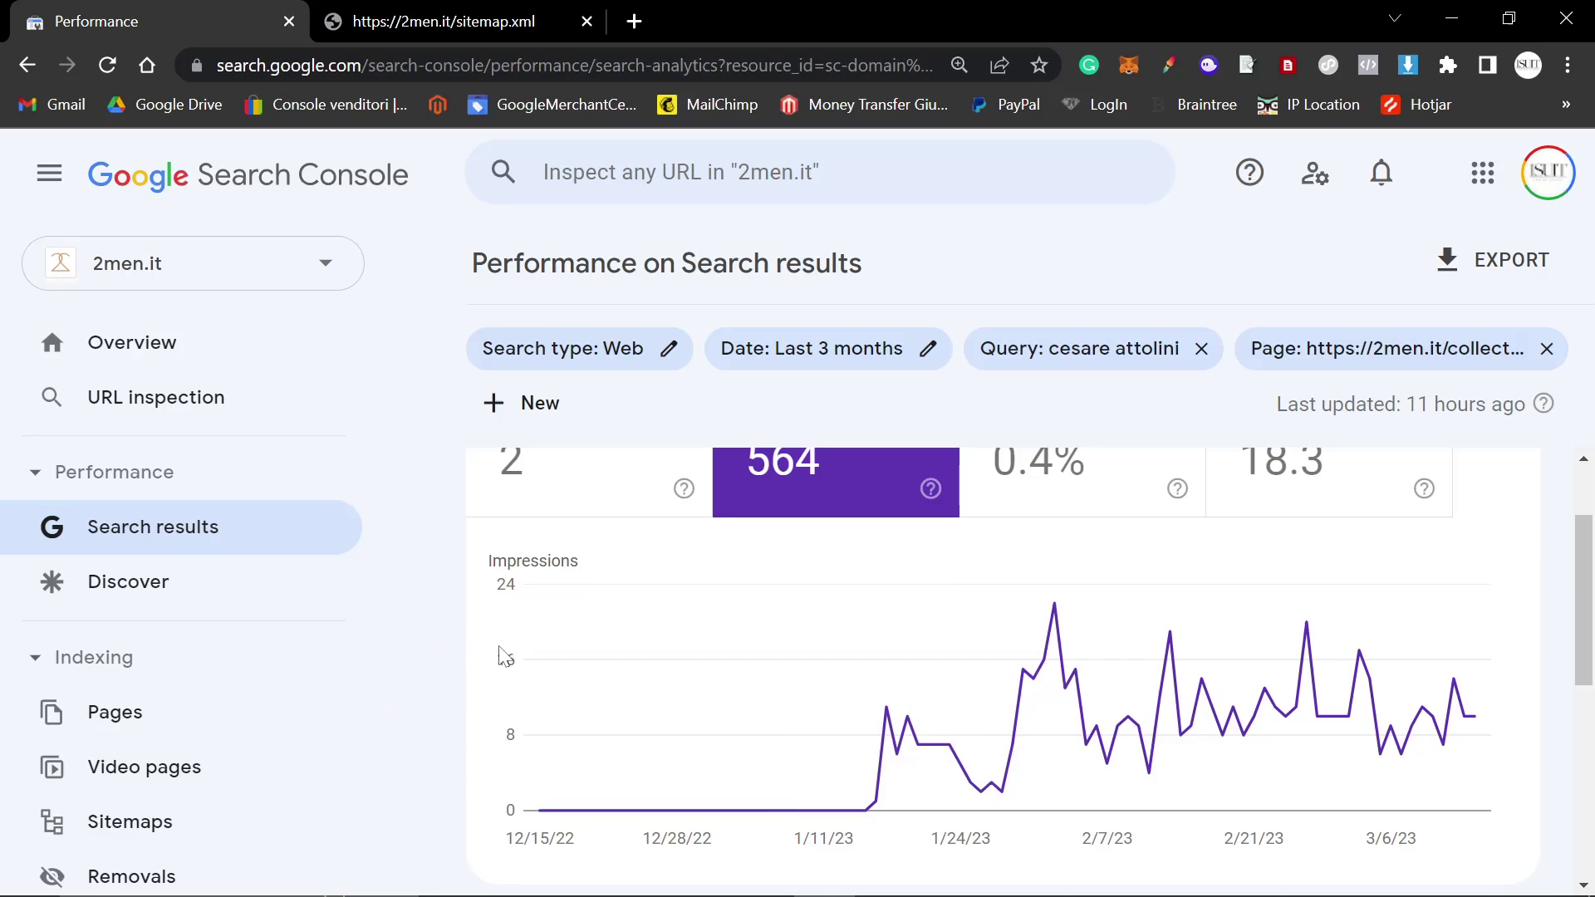
scroll(1105, 765, "up", 1)
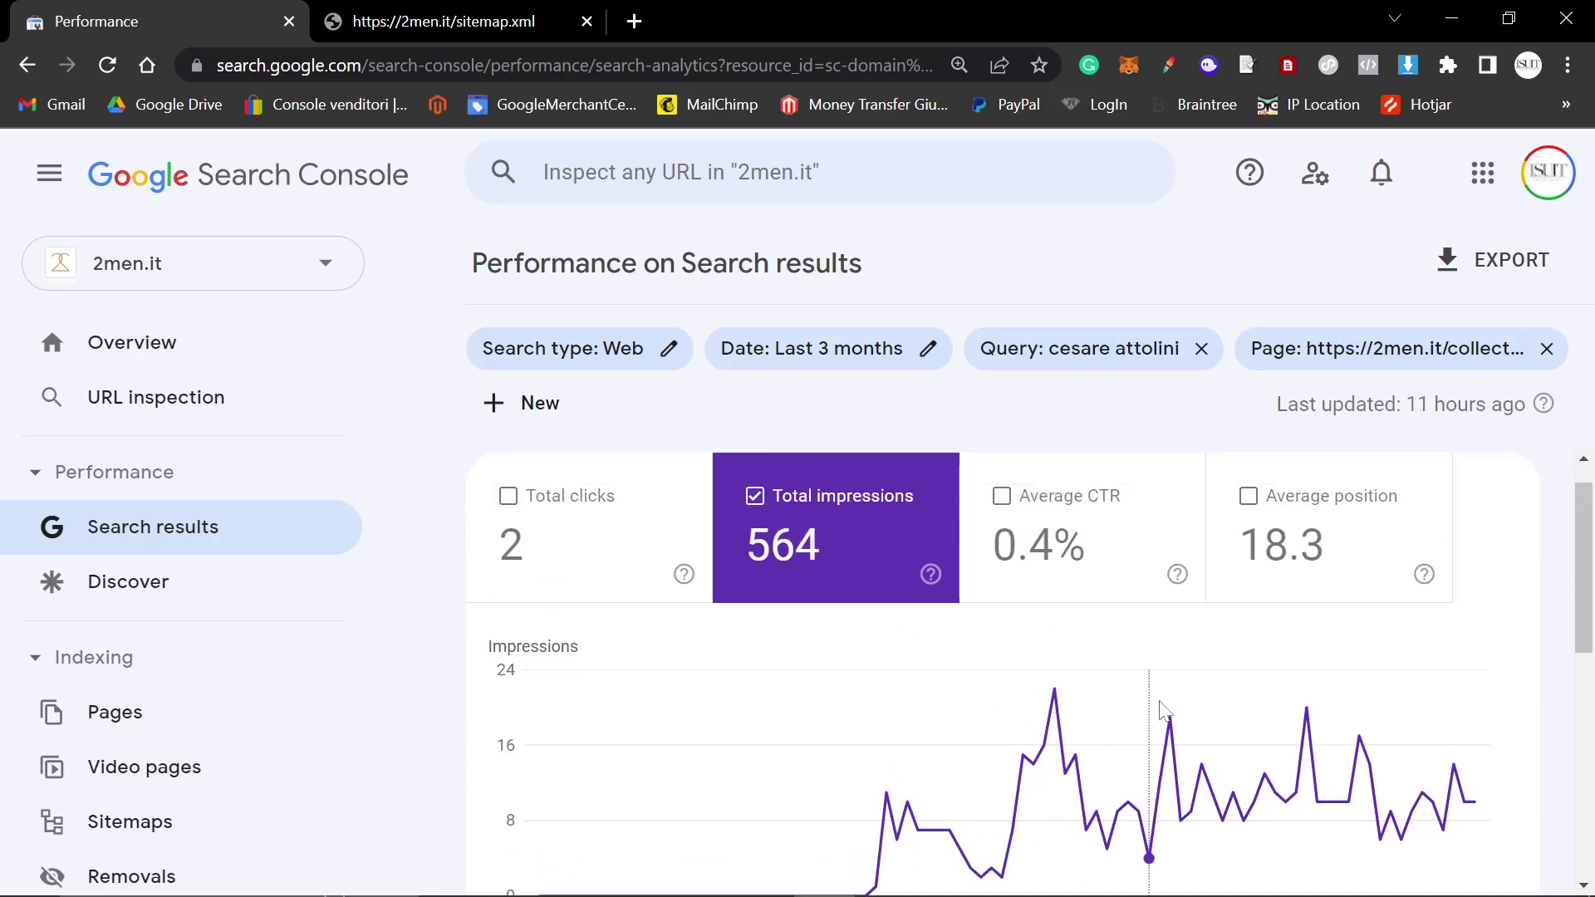
scroll(1162, 747, "down", 1)
scroll(1163, 631, "up", 1)
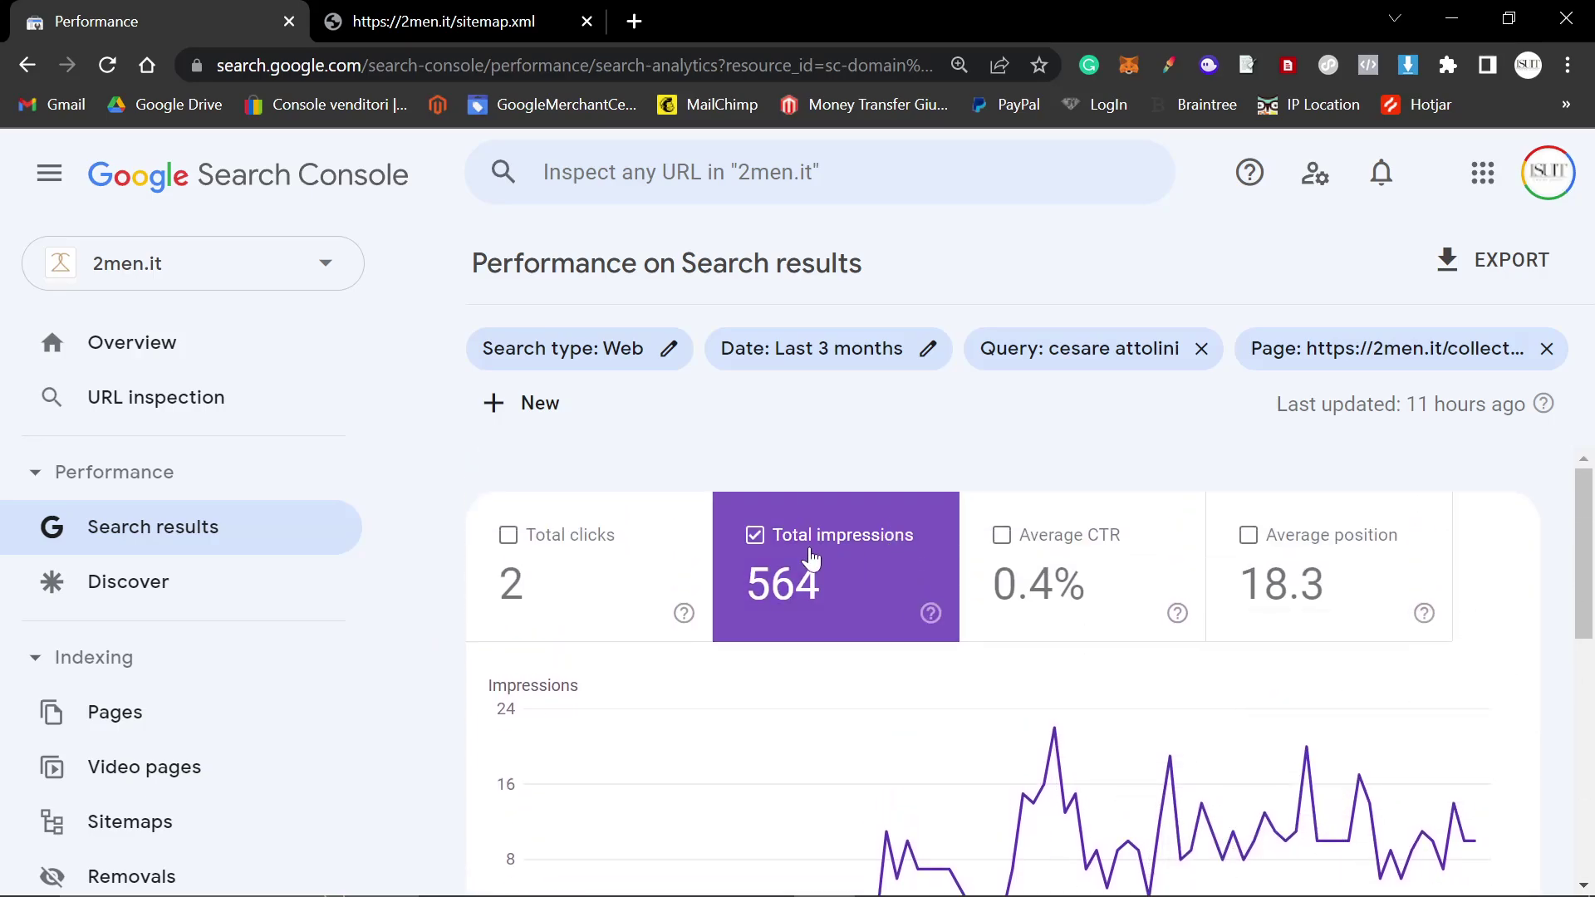
key("ctrl+minus")
key("ctrl+minus")
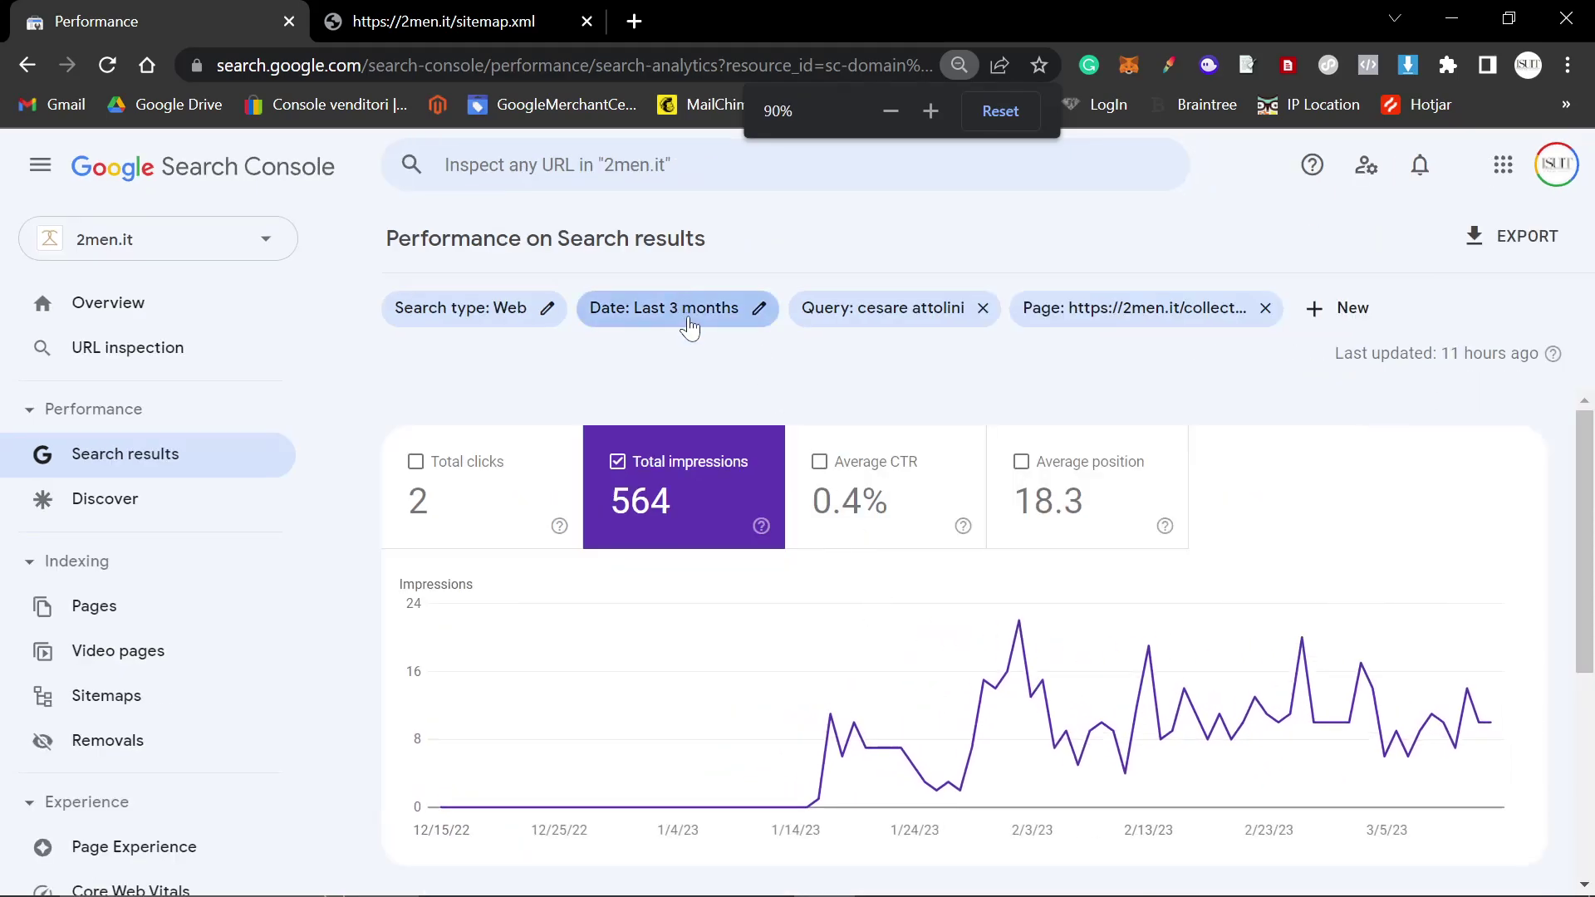
left_click(723, 306)
Step: Compare the last 28 days with the previous period: 299 versus 253 impressions
left_click(813, 278)
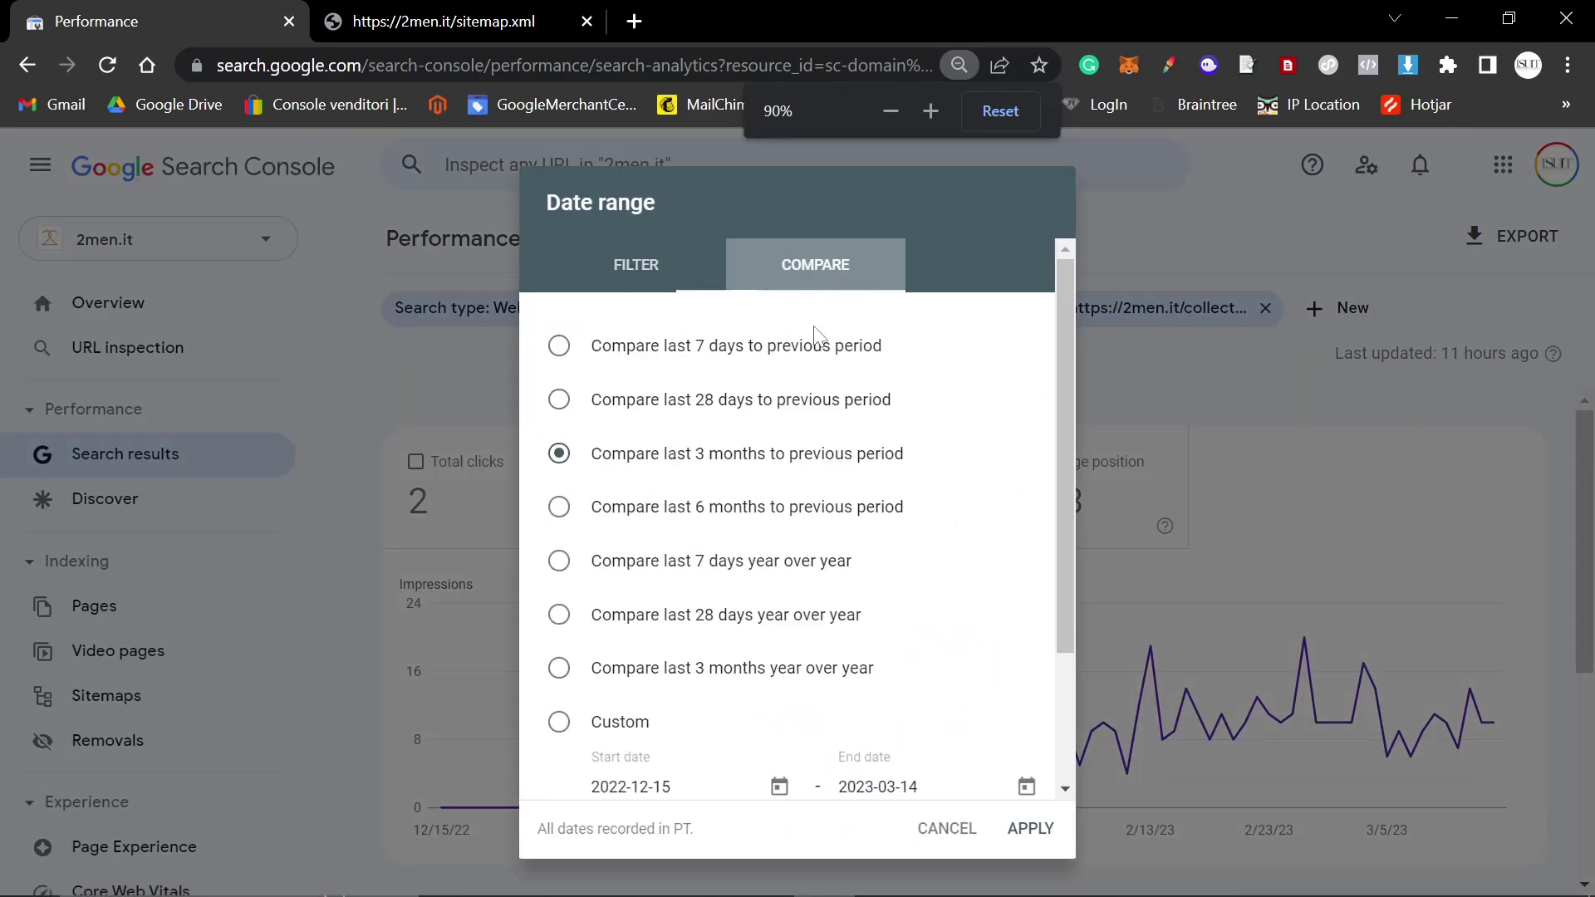
left_click(1100, 332)
left_click(706, 319)
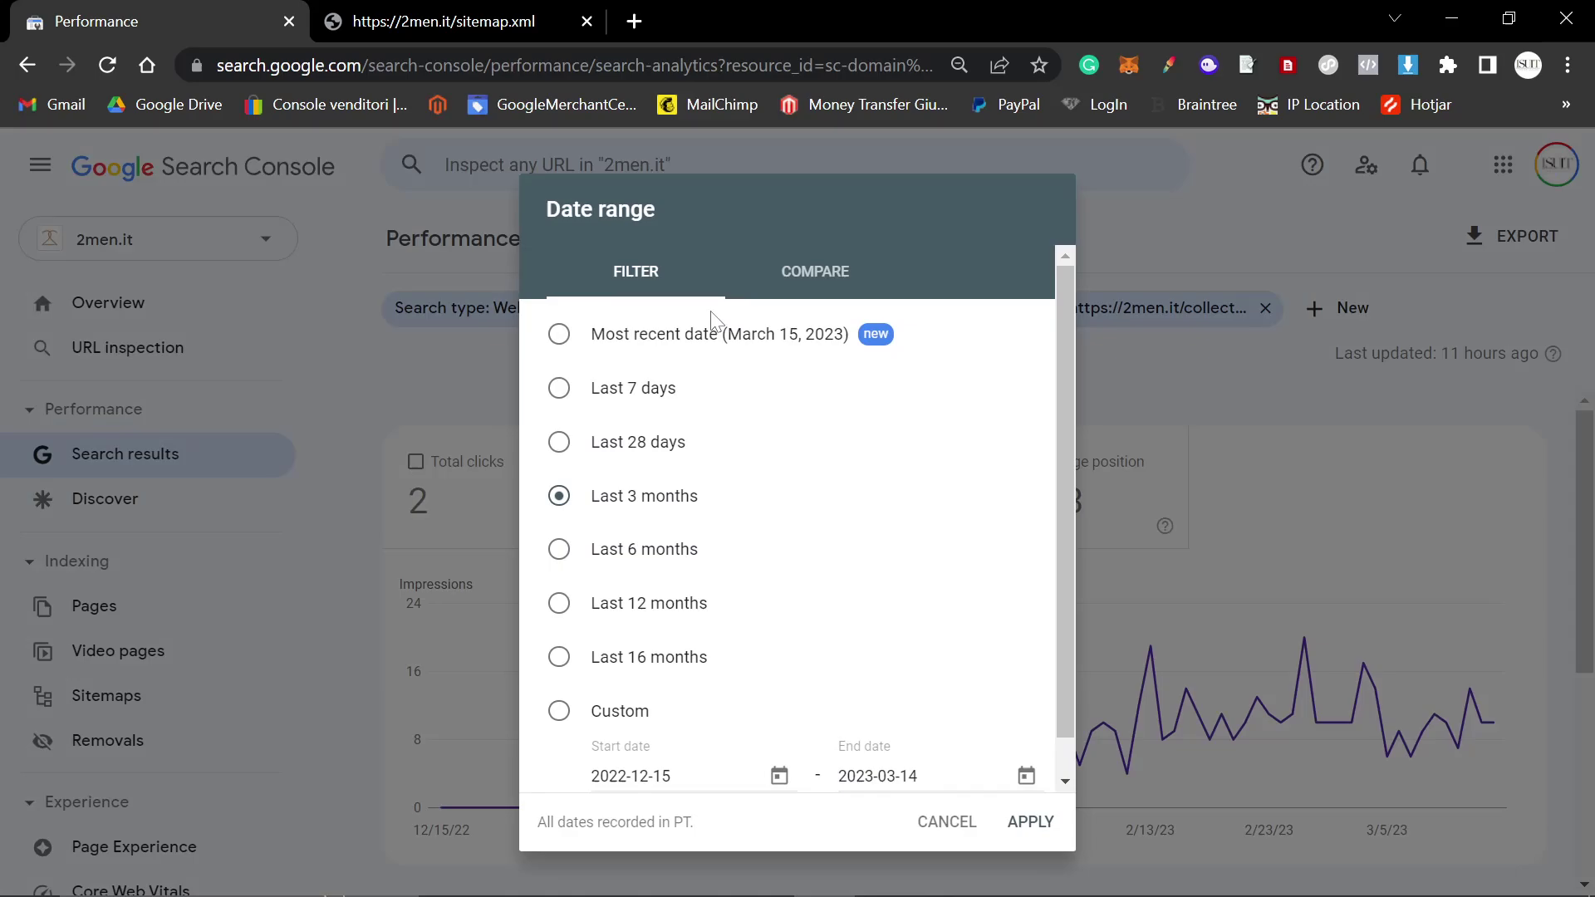
left_click(780, 273)
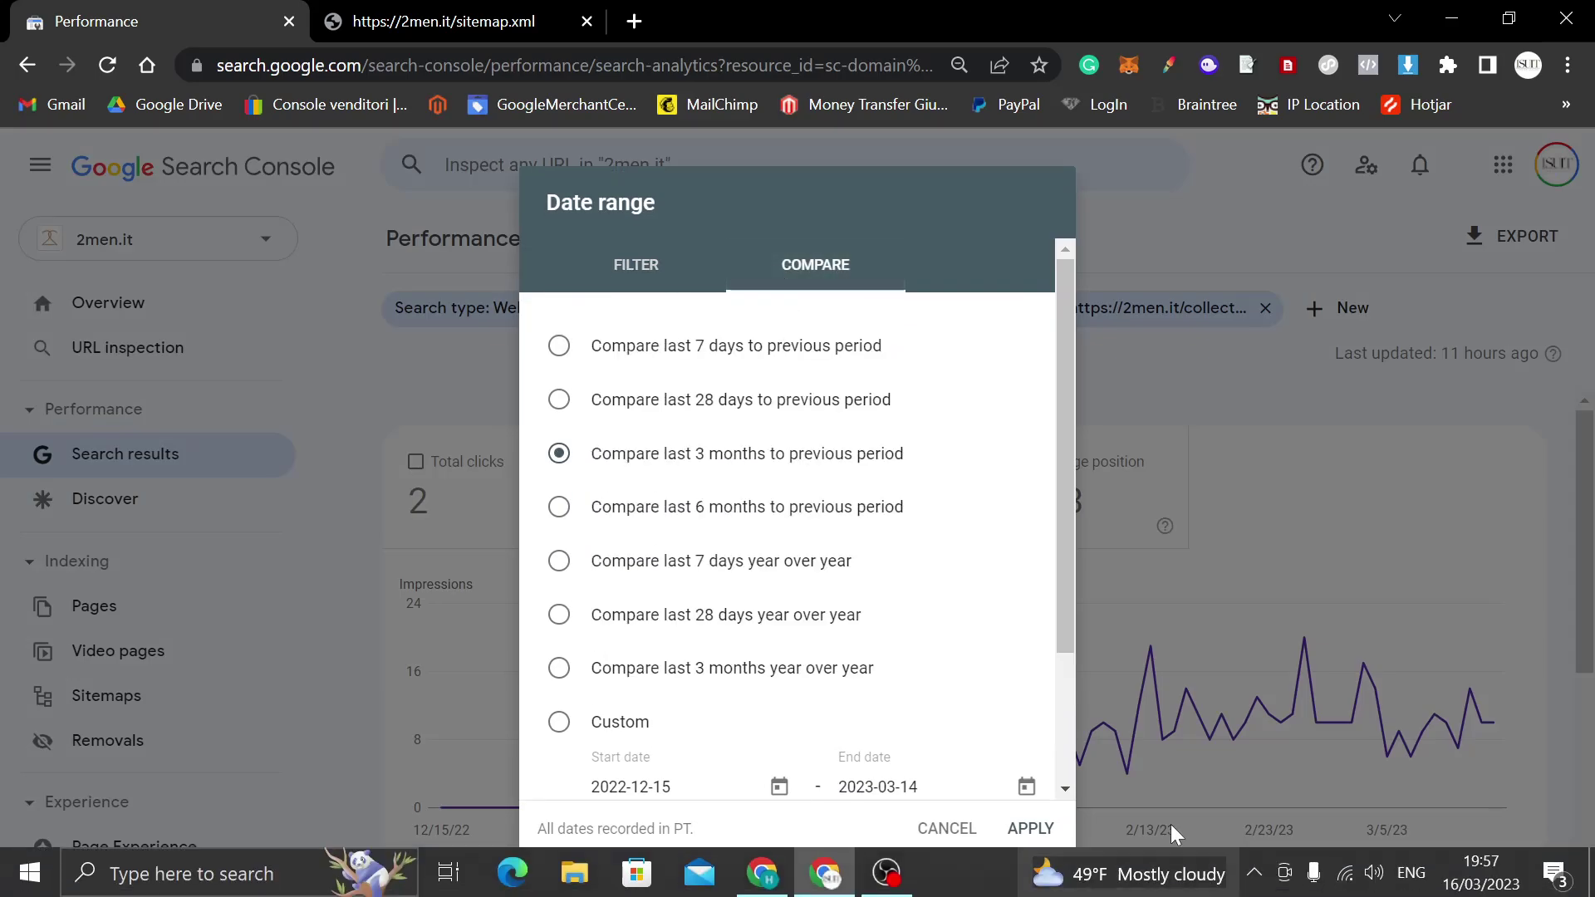
left_click(753, 408)
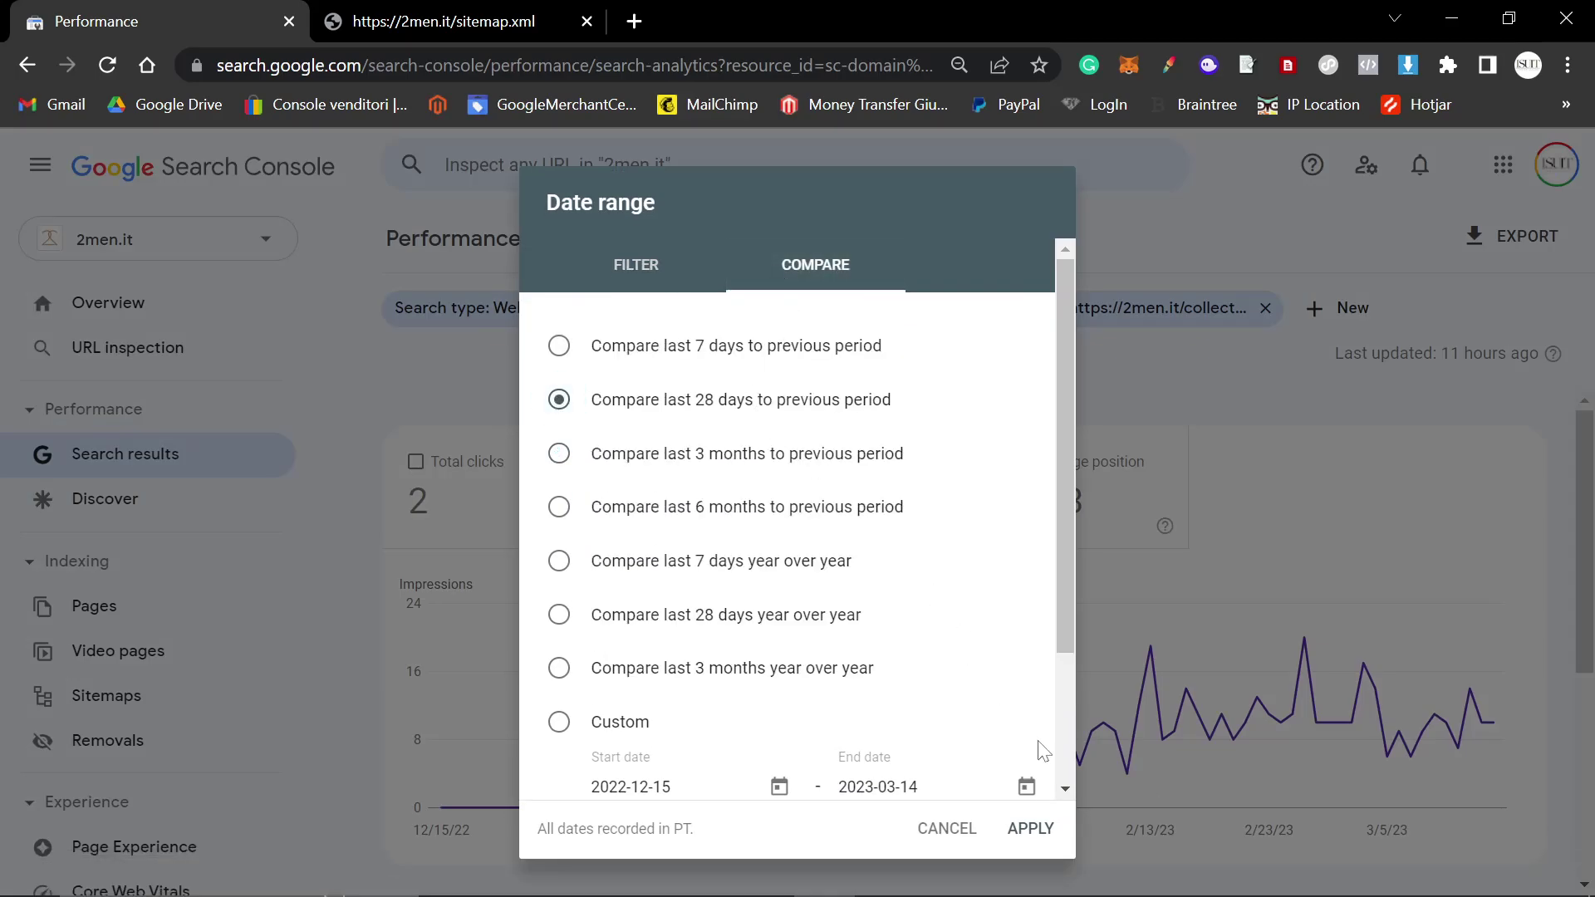
left_click(1030, 828)
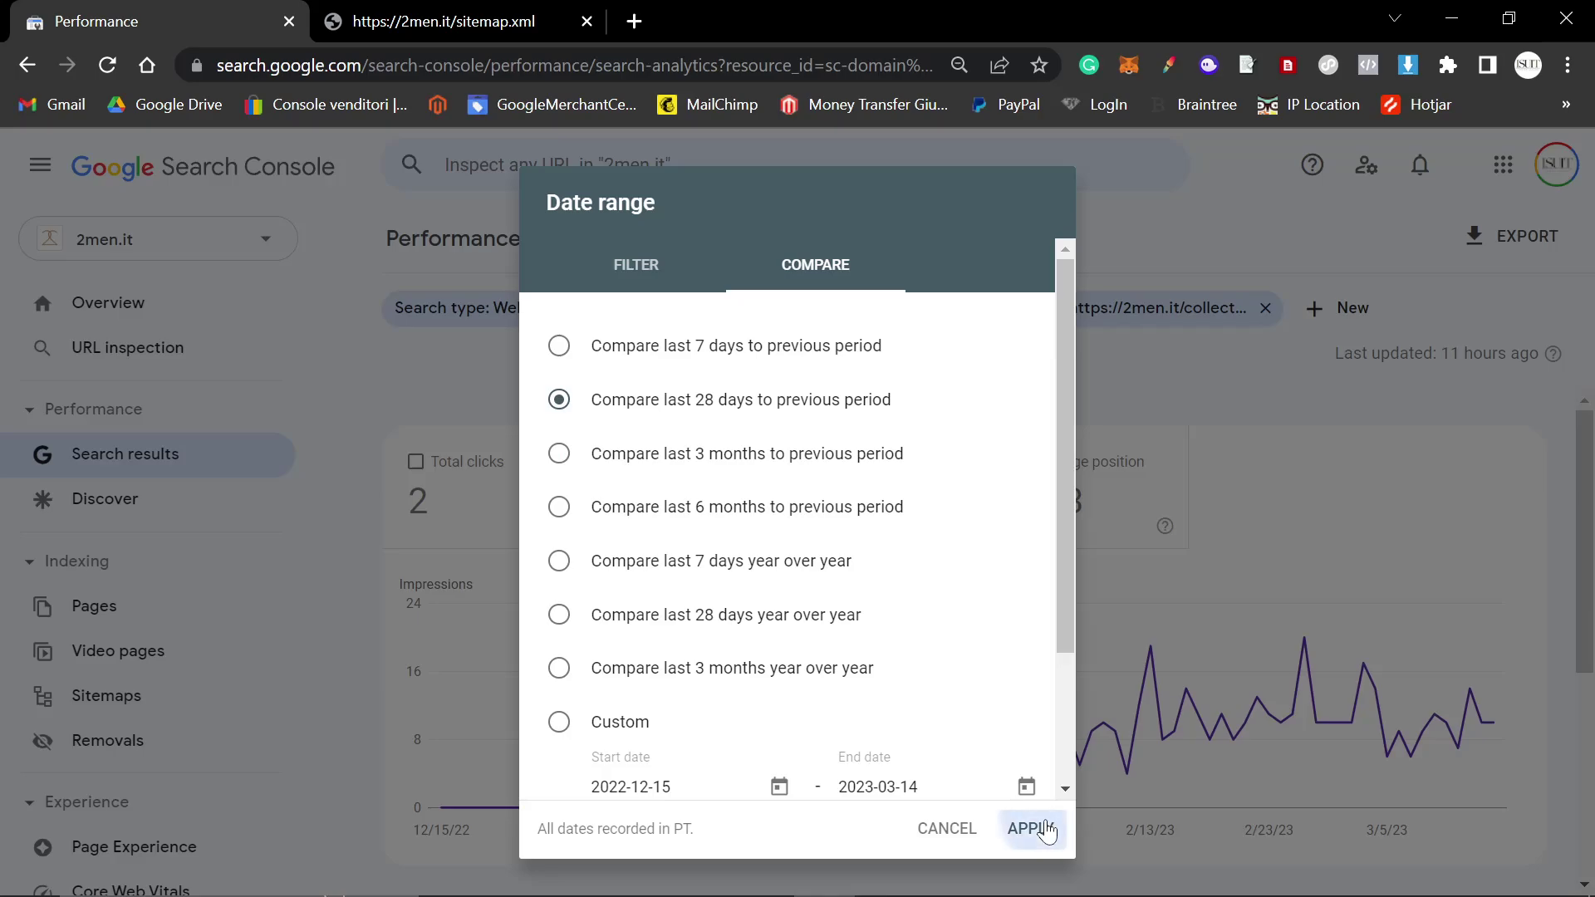
scroll(1287, 535, "down", 2)
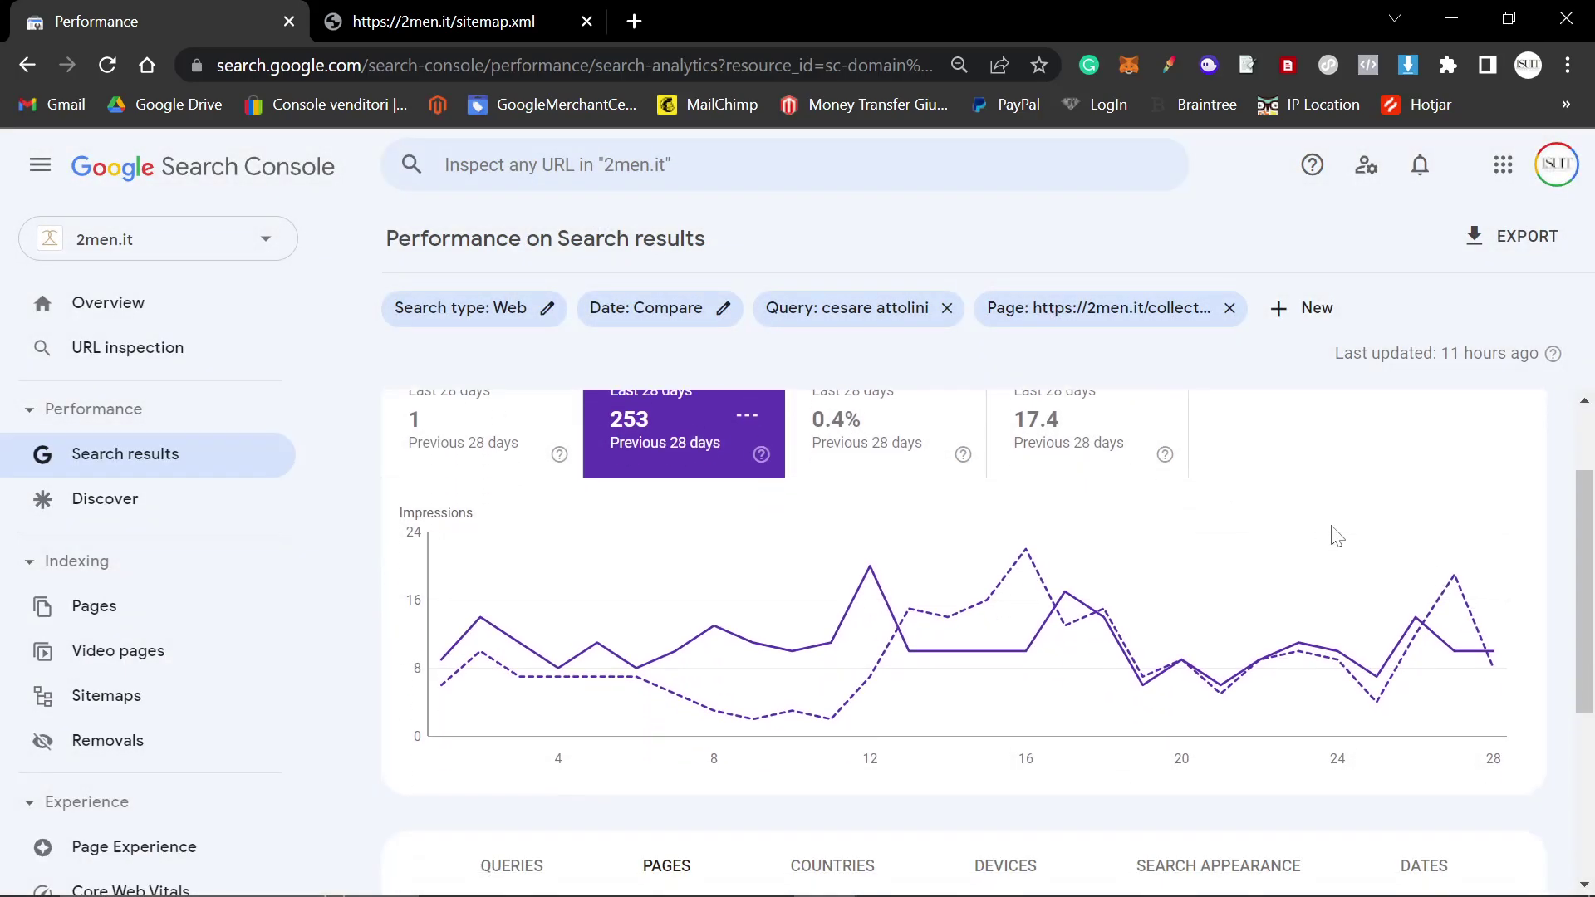
scroll(1324, 544, "up", 2)
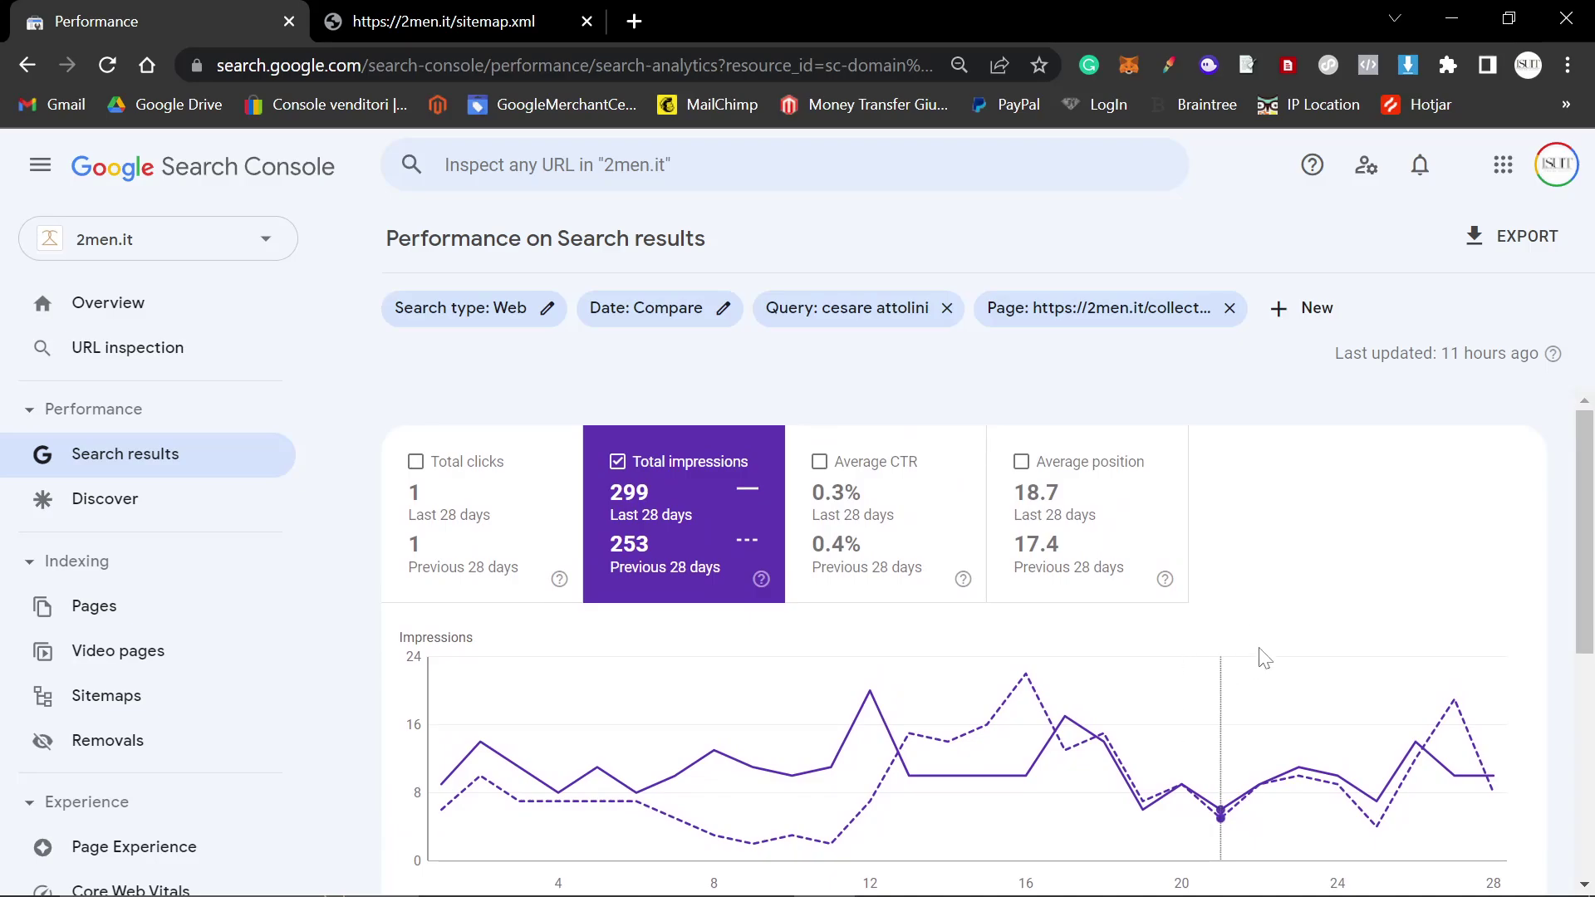
scroll(636, 515, "down", 5)
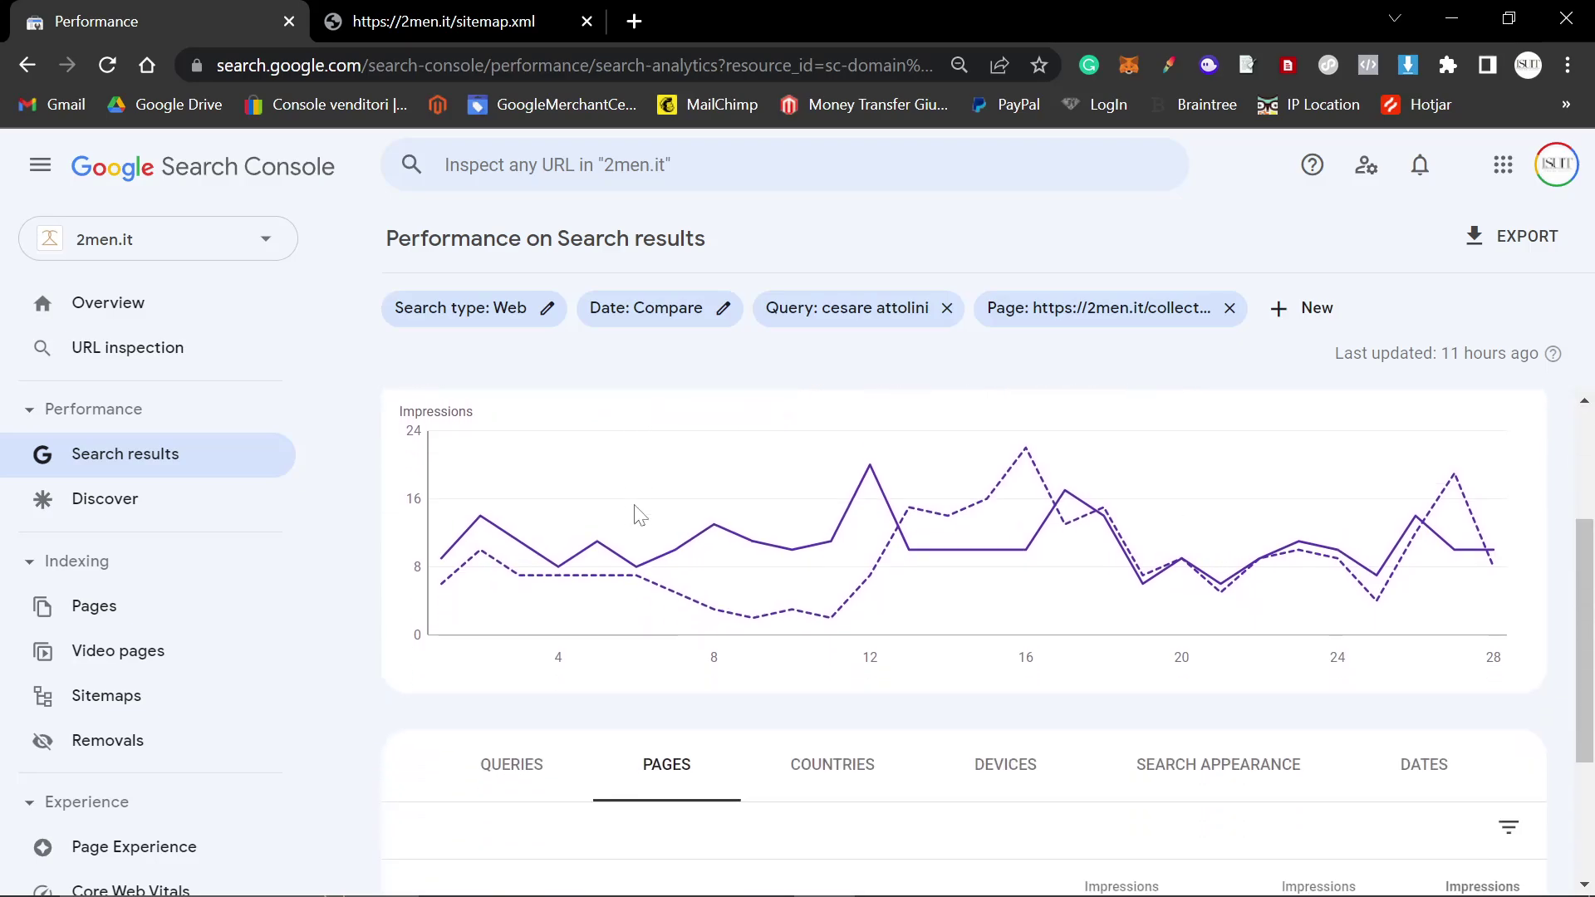
scroll(652, 521, "up", 5)
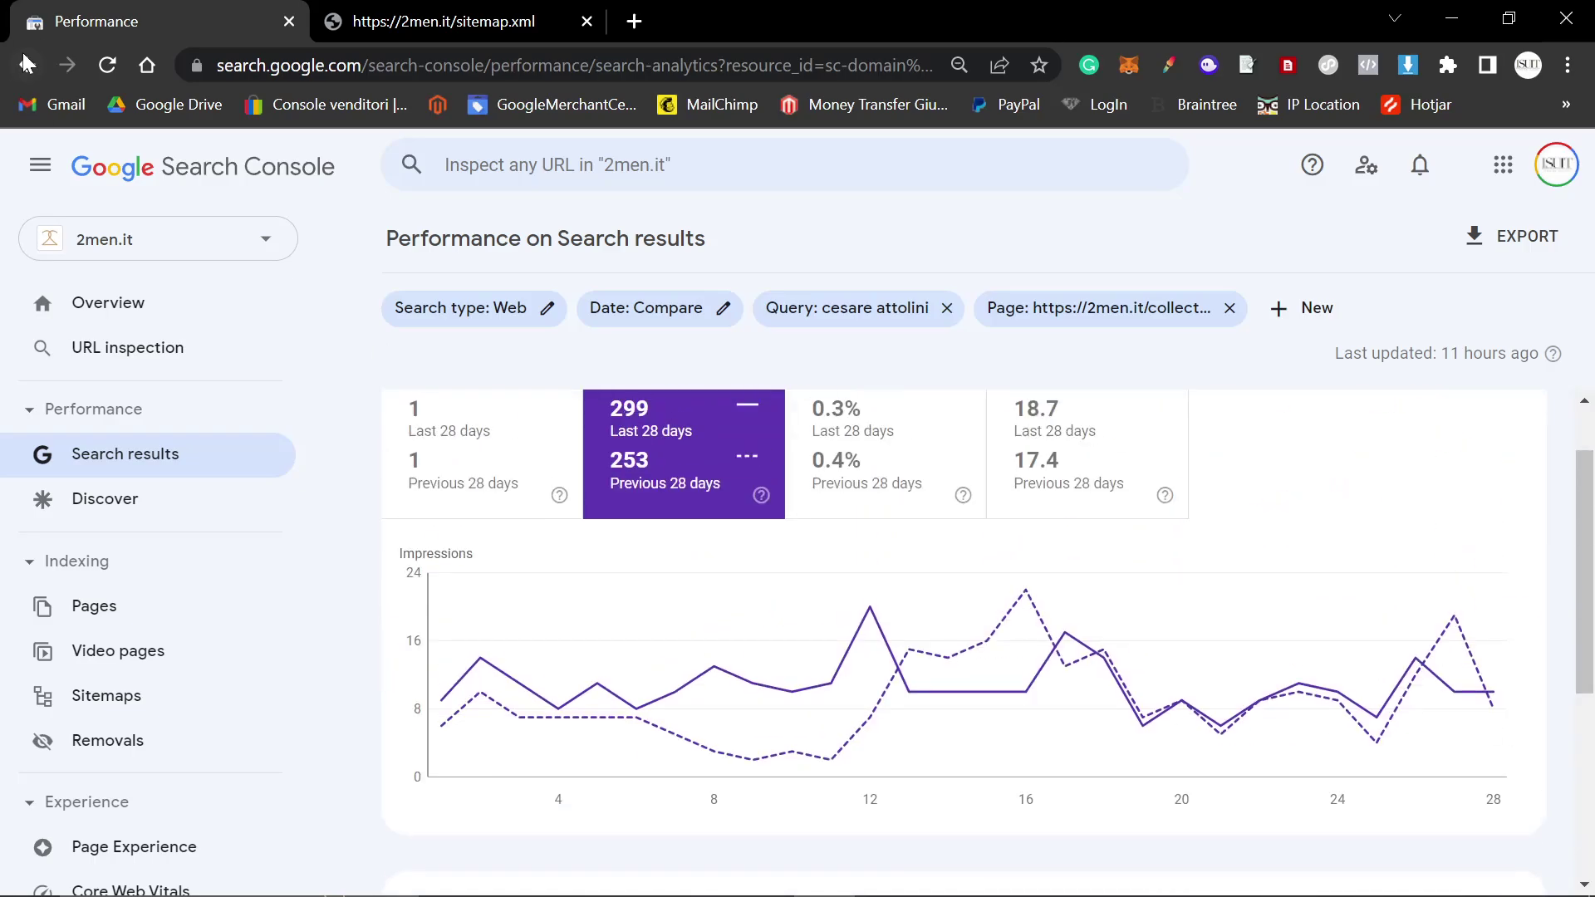
scroll(836, 603, "down", 3)
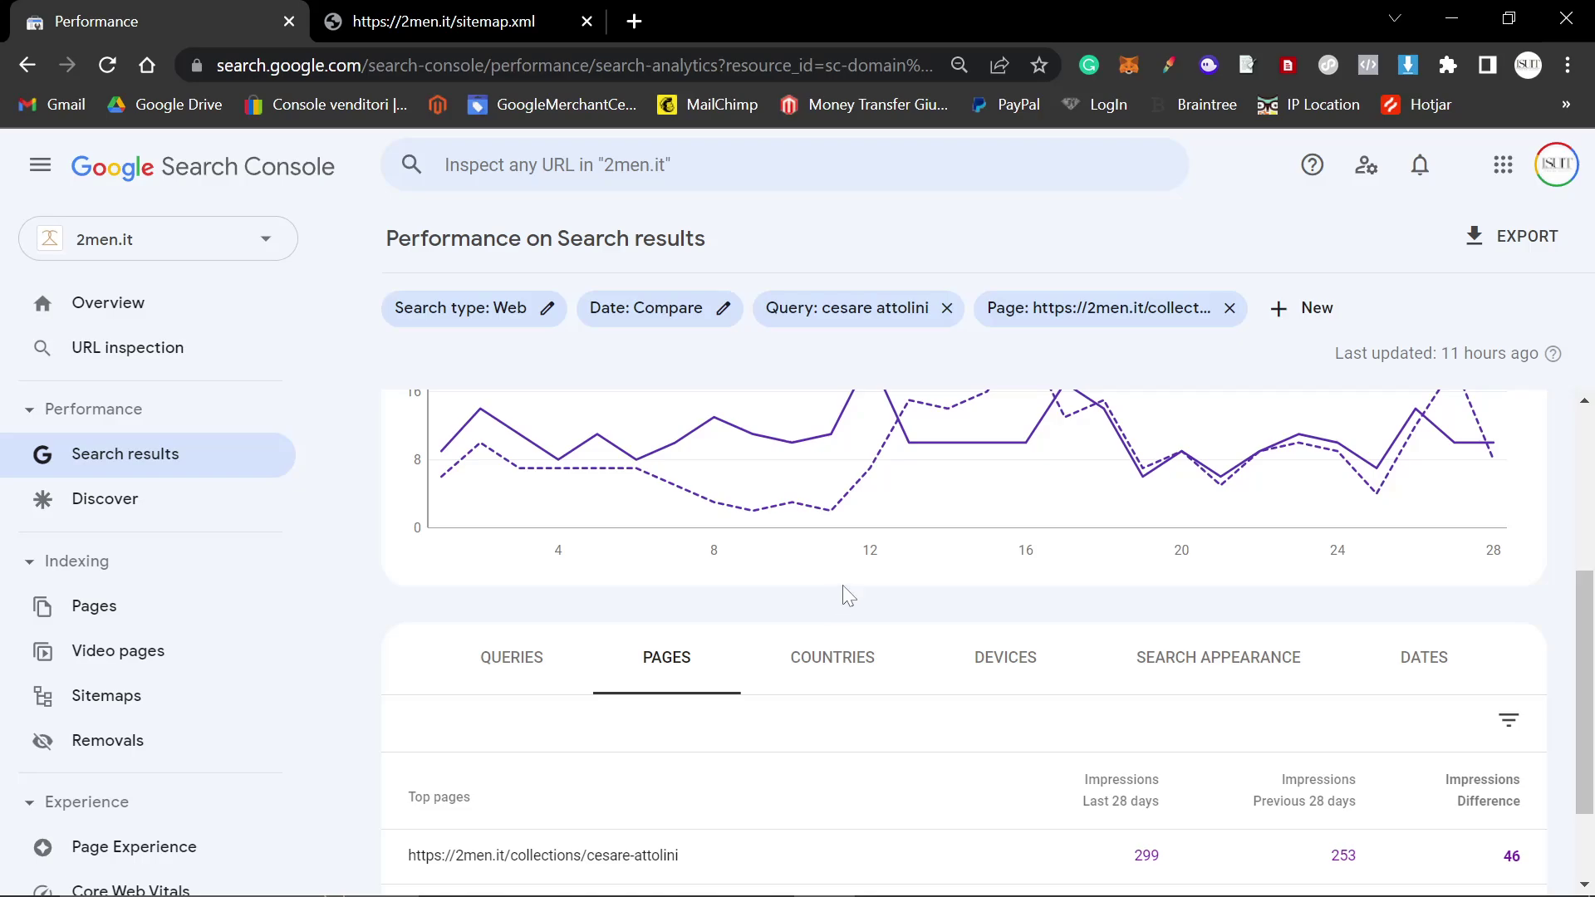
Step: Go back to drop the comparison, page and 'cesare attolini' filters, then browse all queries
left_click(27, 67)
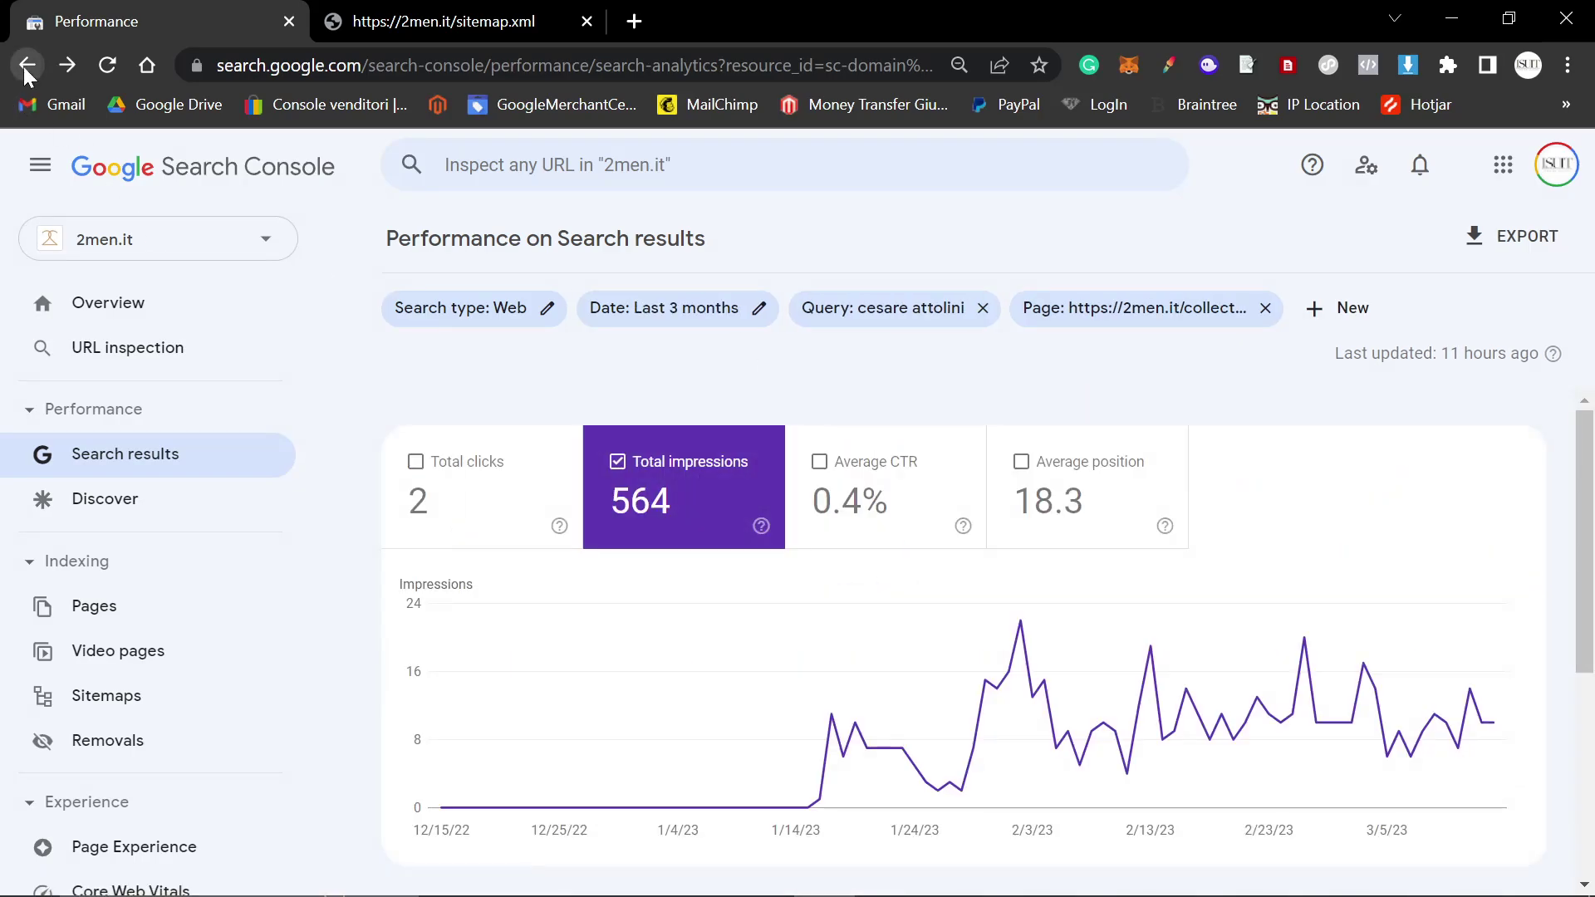
left_click(27, 67)
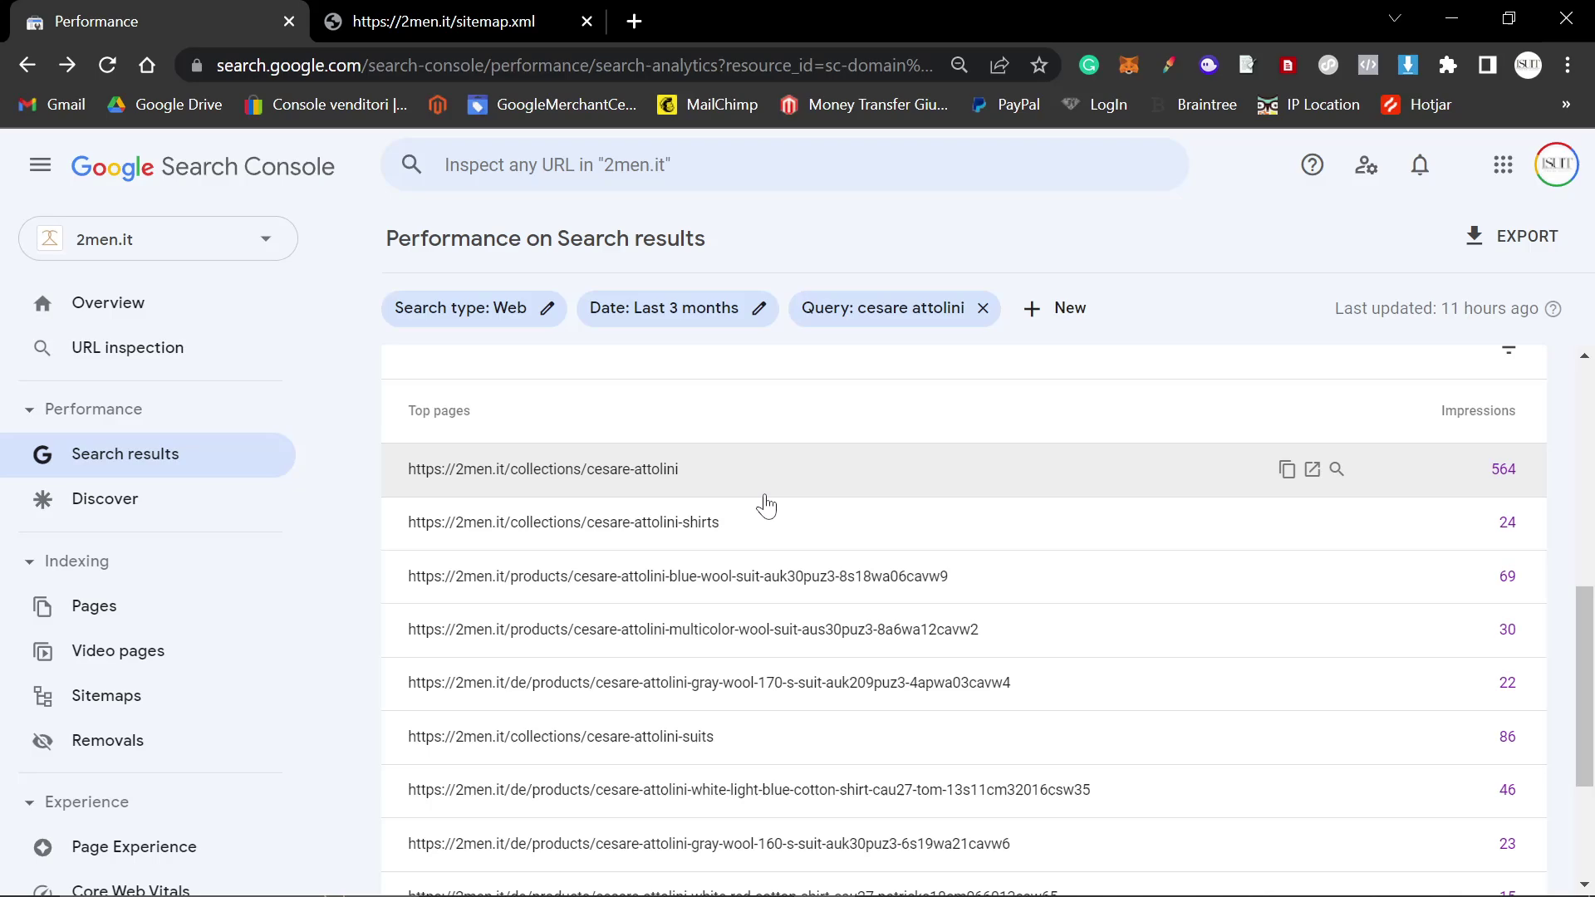
scroll(822, 481, "down", 3)
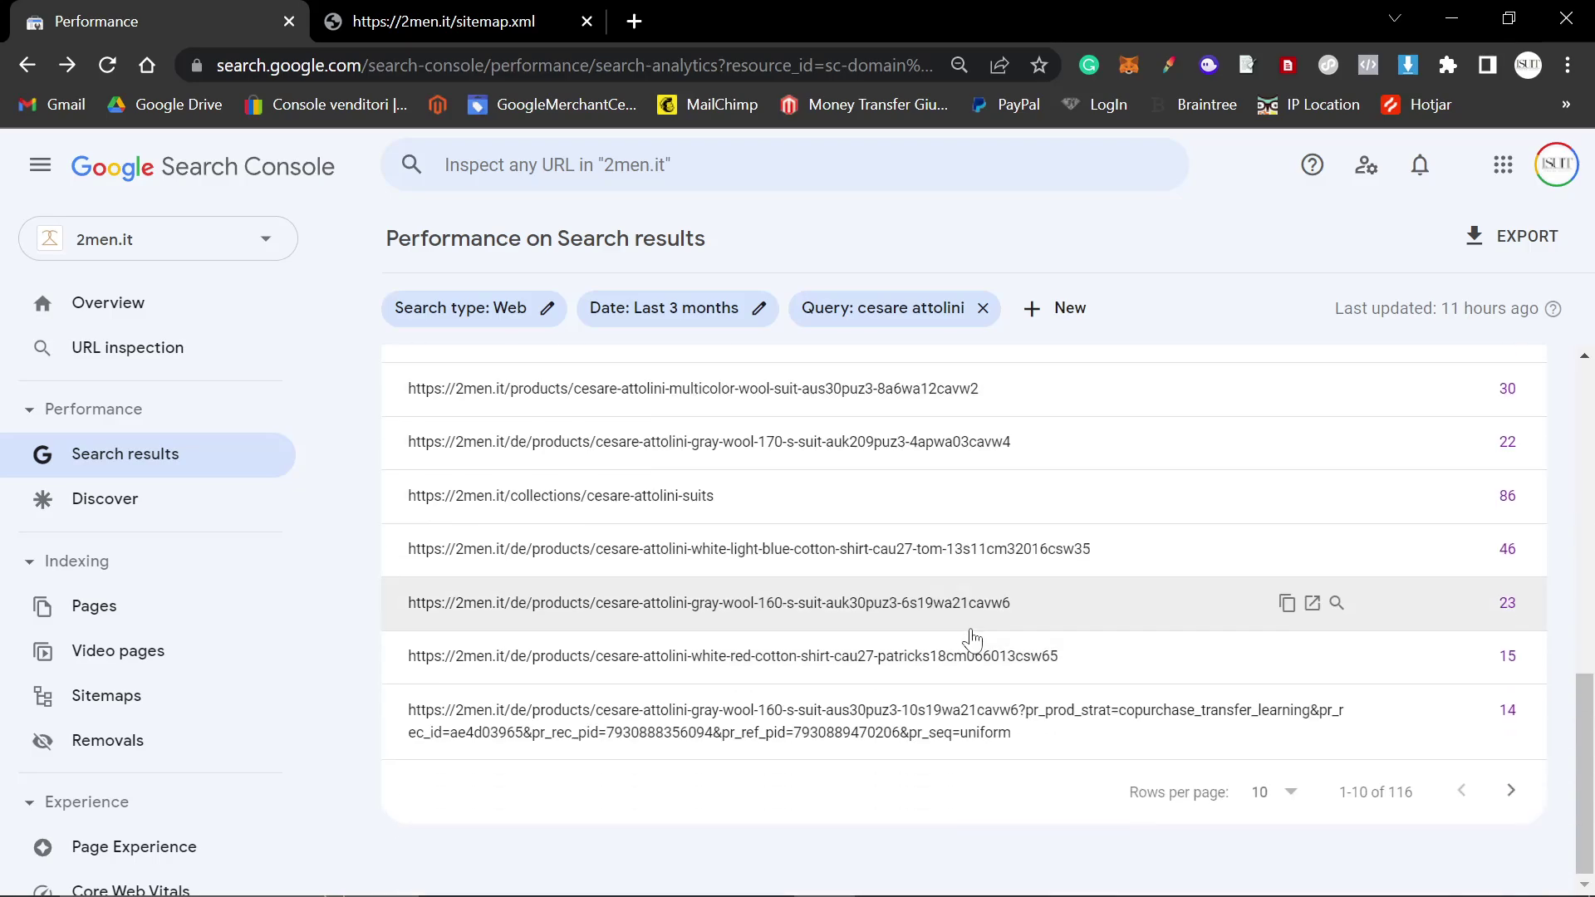
scroll(968, 637, "up", 3)
left_click(27, 65)
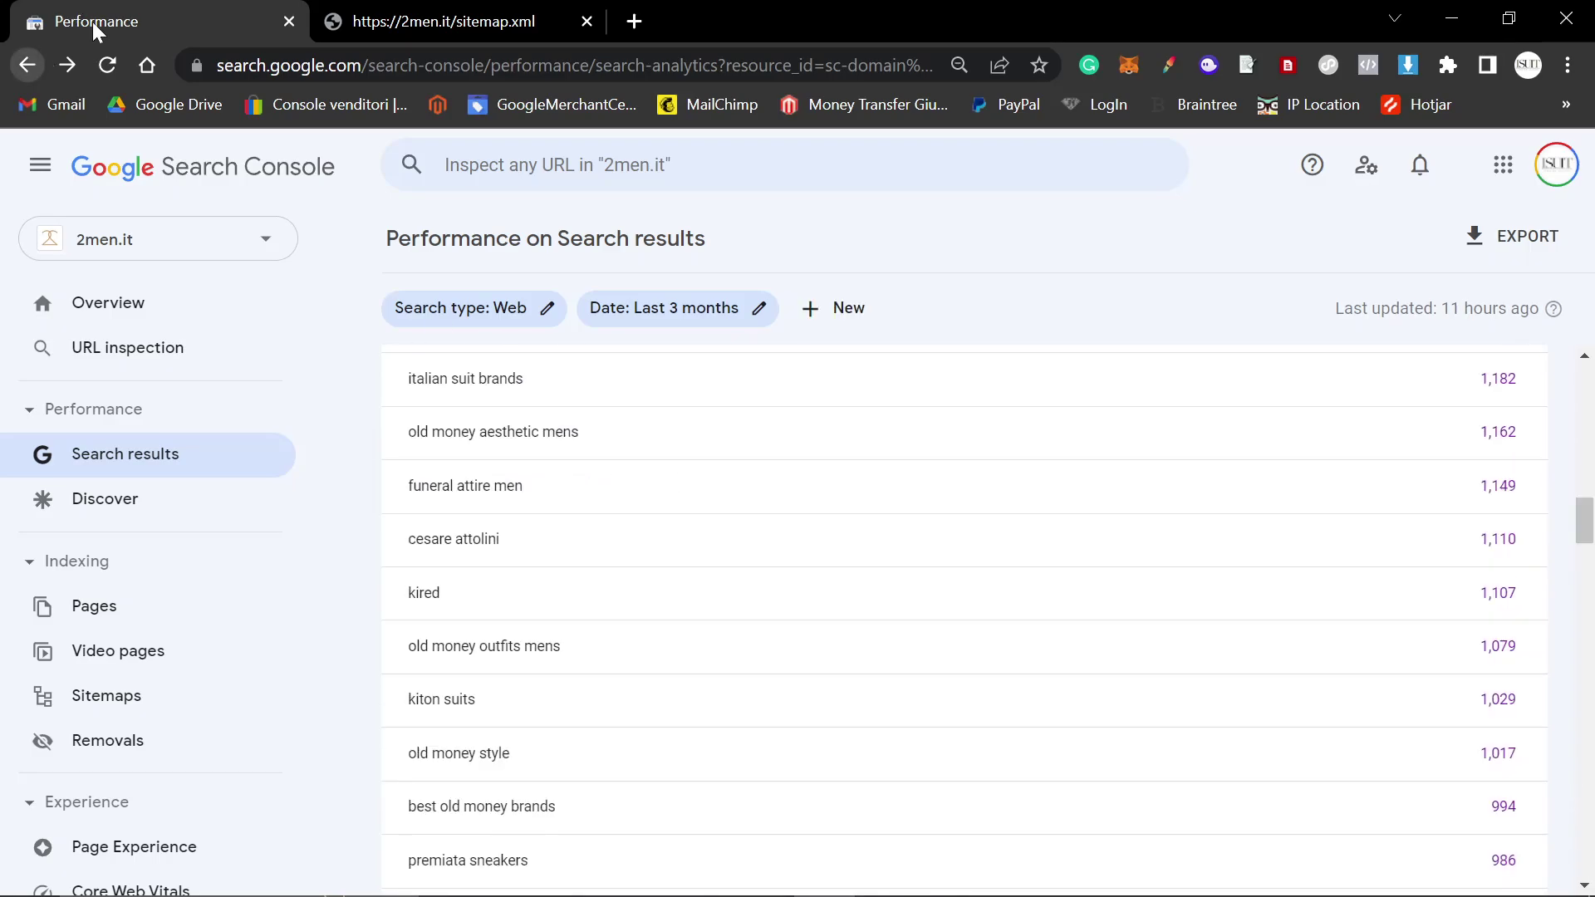
scroll(575, 619, "down", 1)
scroll(553, 539, "up", 1)
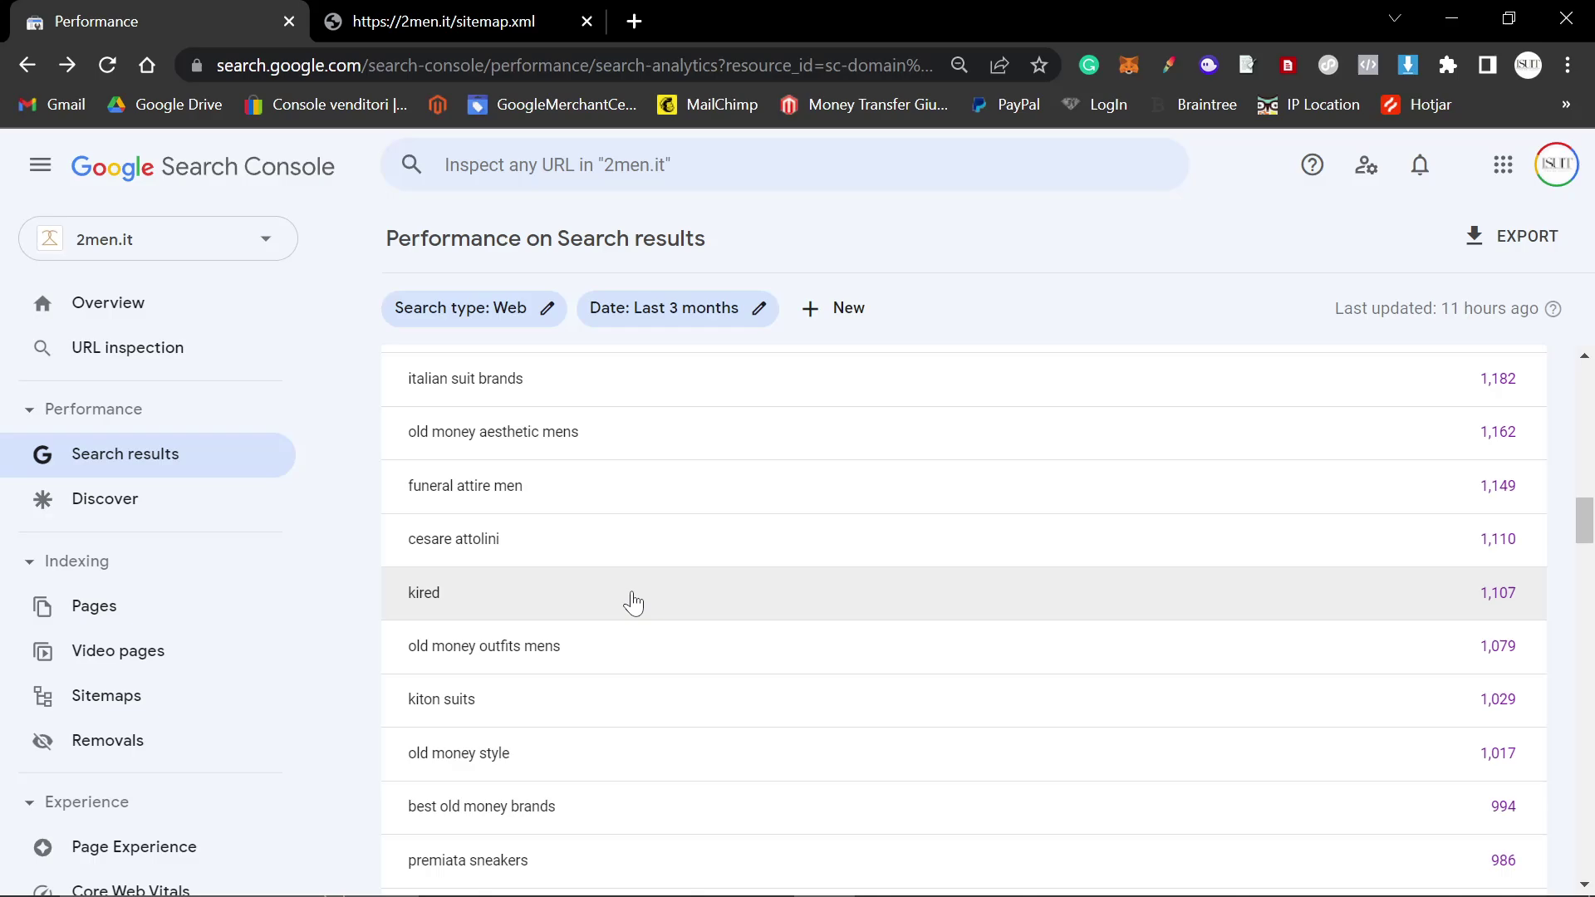
scroll(635, 629, "up", 1)
scroll(705, 670, "down", 1)
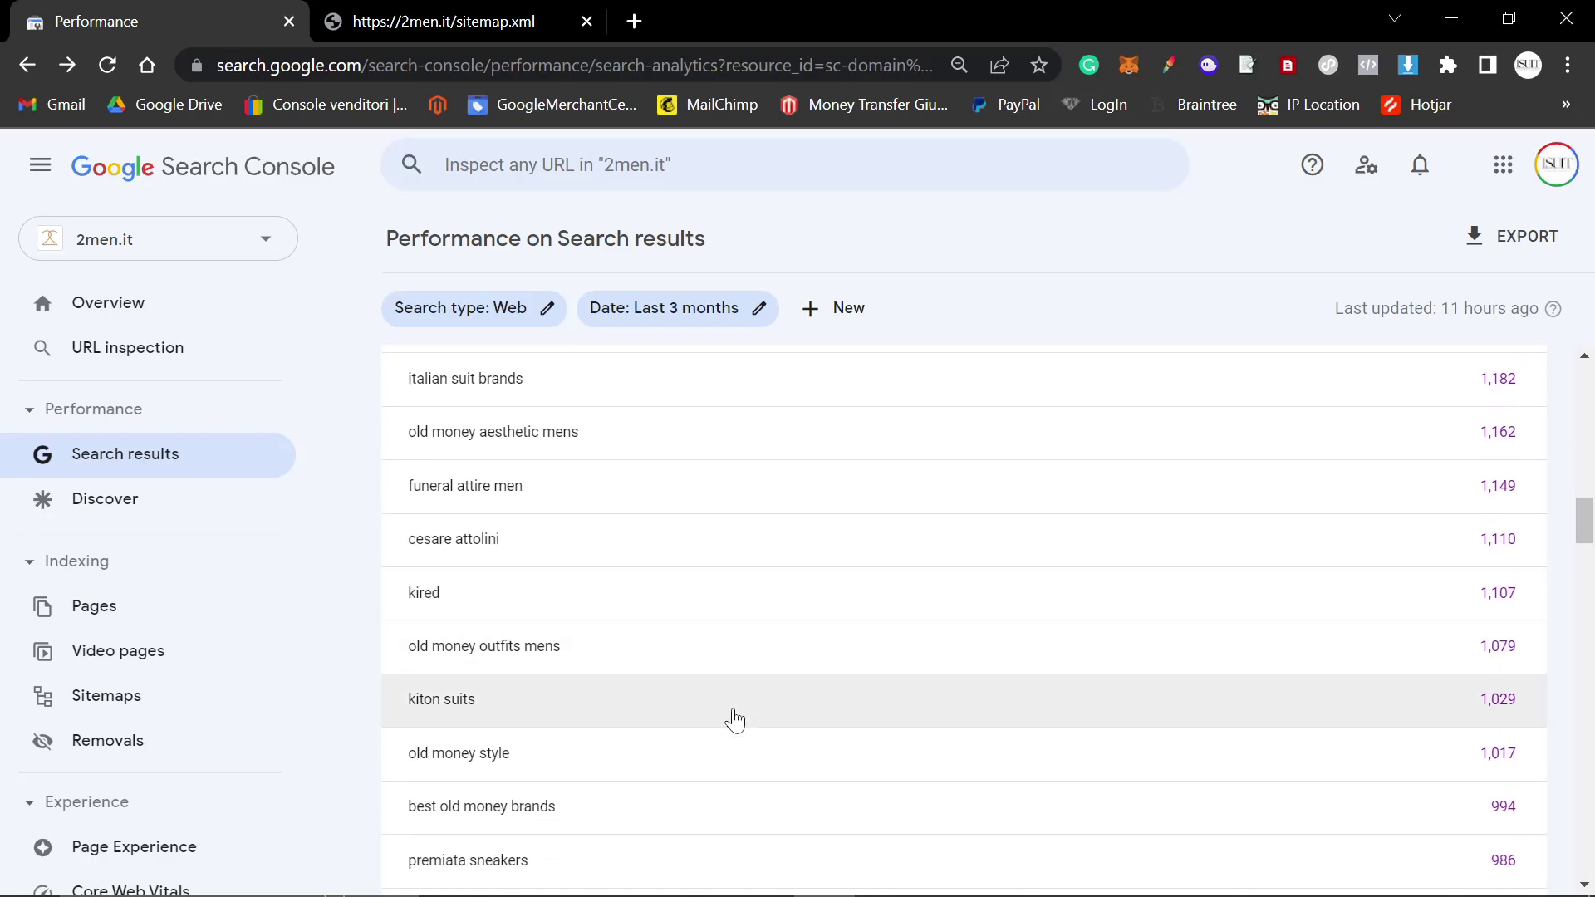
scroll(730, 715, "up", 2)
scroll(727, 705, "down", 3)
Step: Filter to the 'kiton suits' query and chart impressions only
left_click(837, 698)
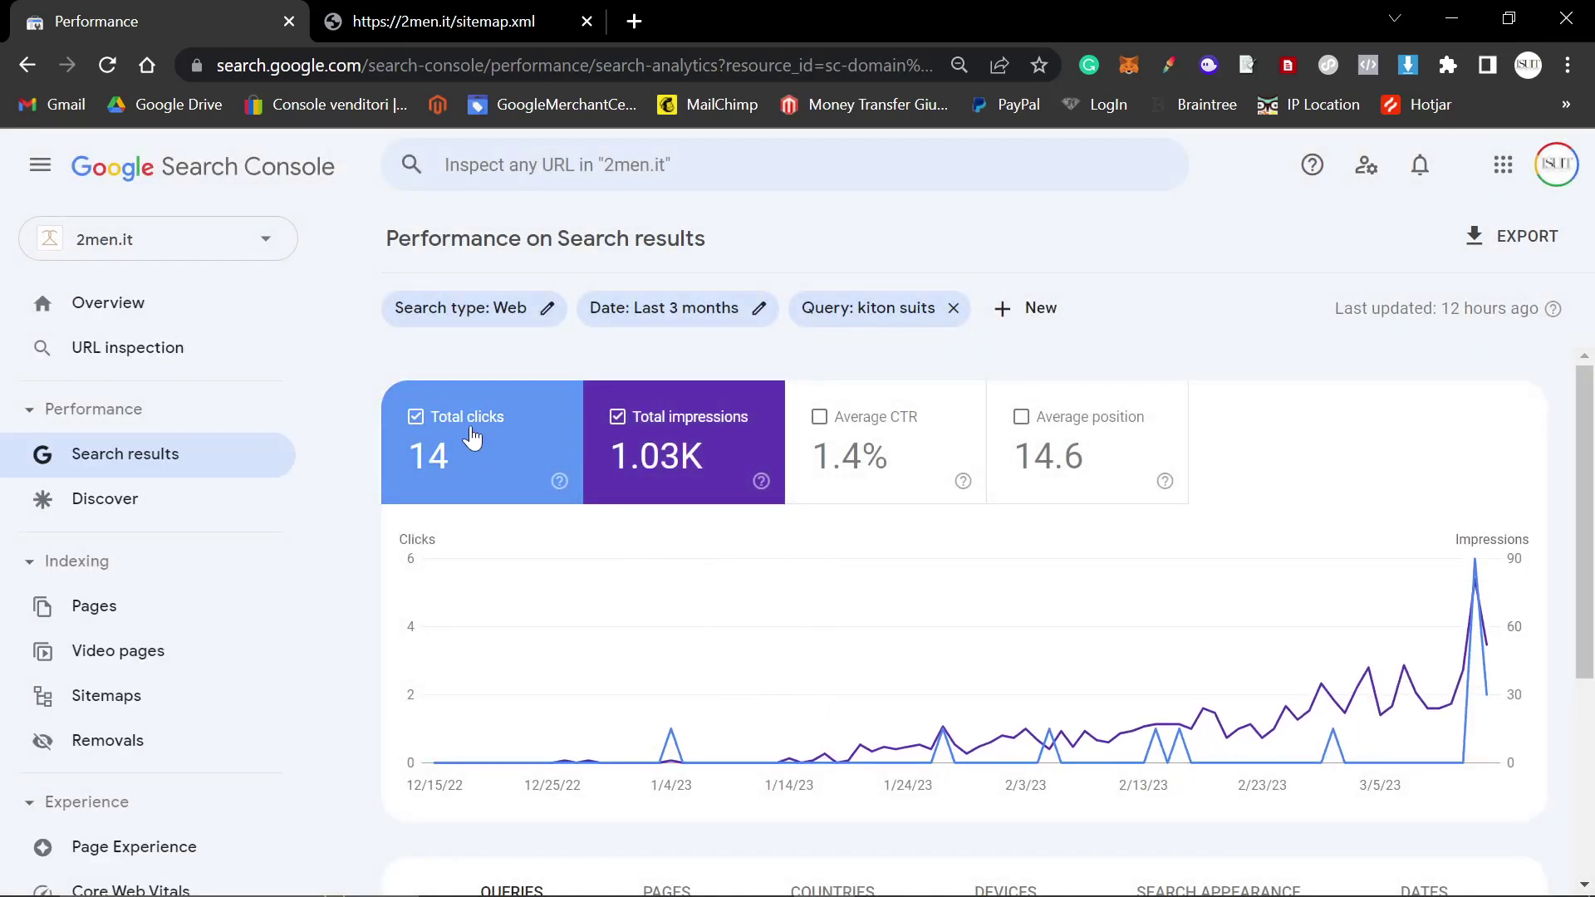
left_click(470, 433)
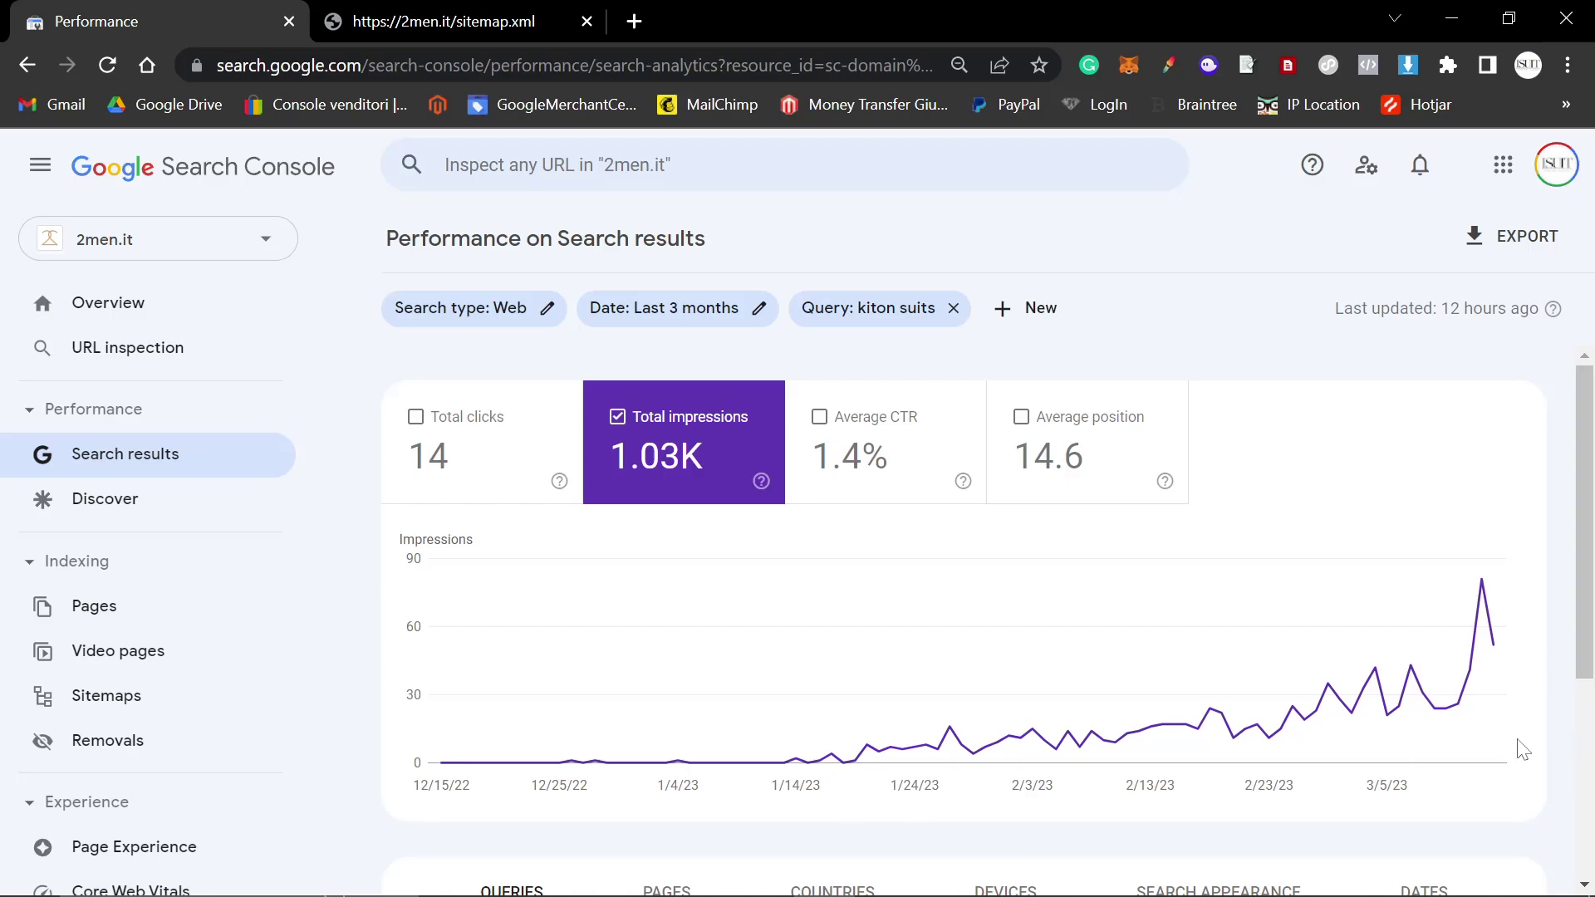
scroll(1124, 687, "down", 4)
Step: List its top pages at 110% zoom: /collections/kiton-suits 747 impressions, /collections/kiton 357
left_click(698, 556)
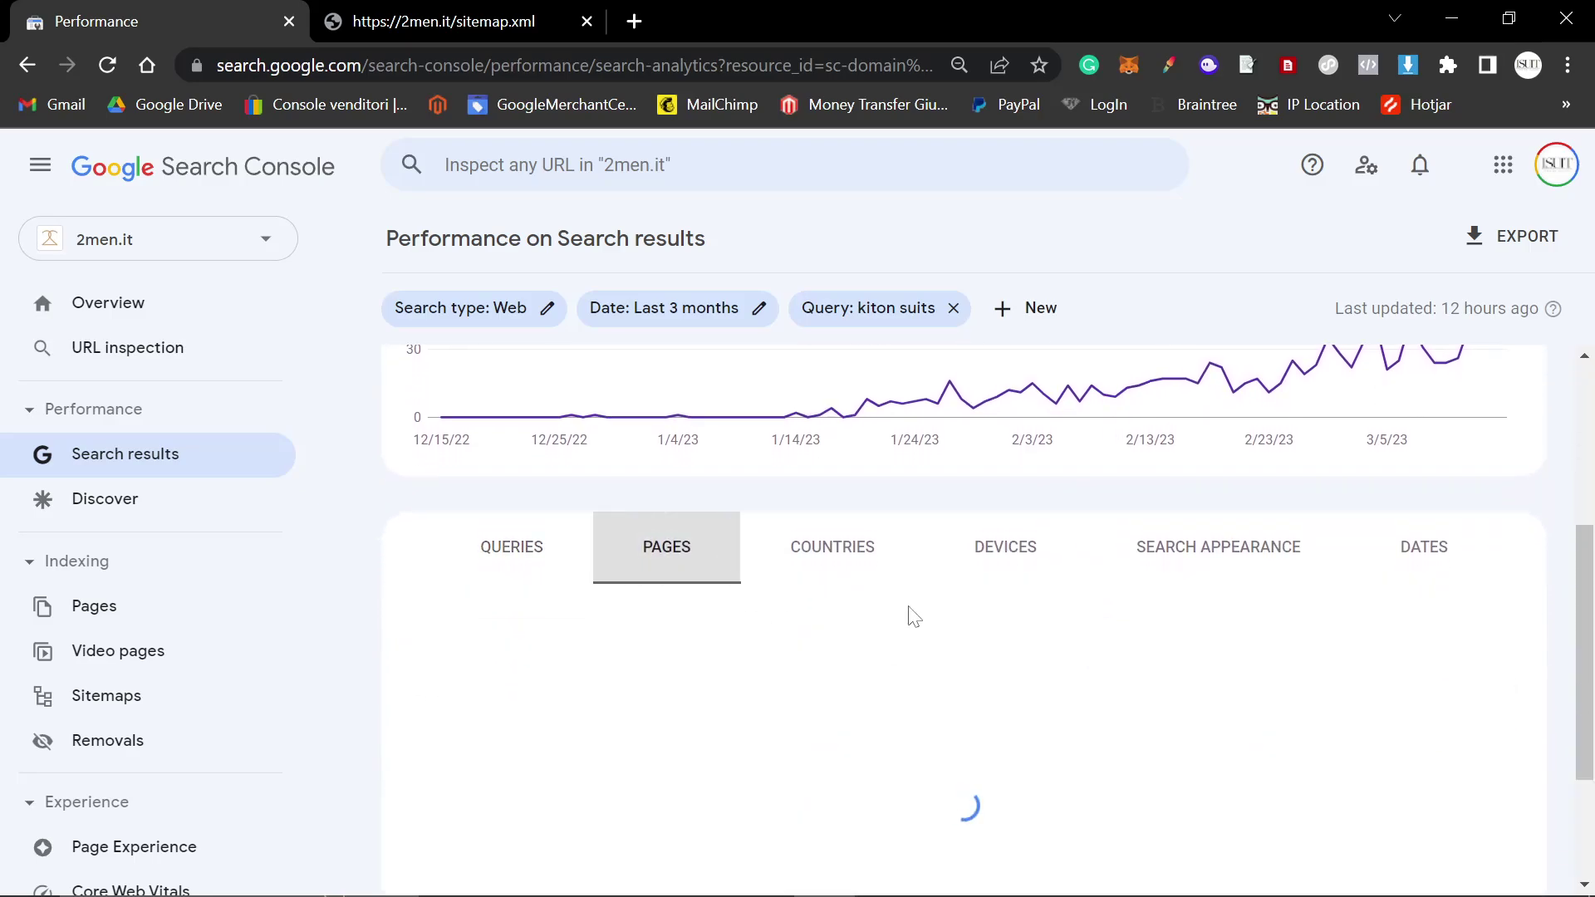
scroll(907, 615, "up", 4)
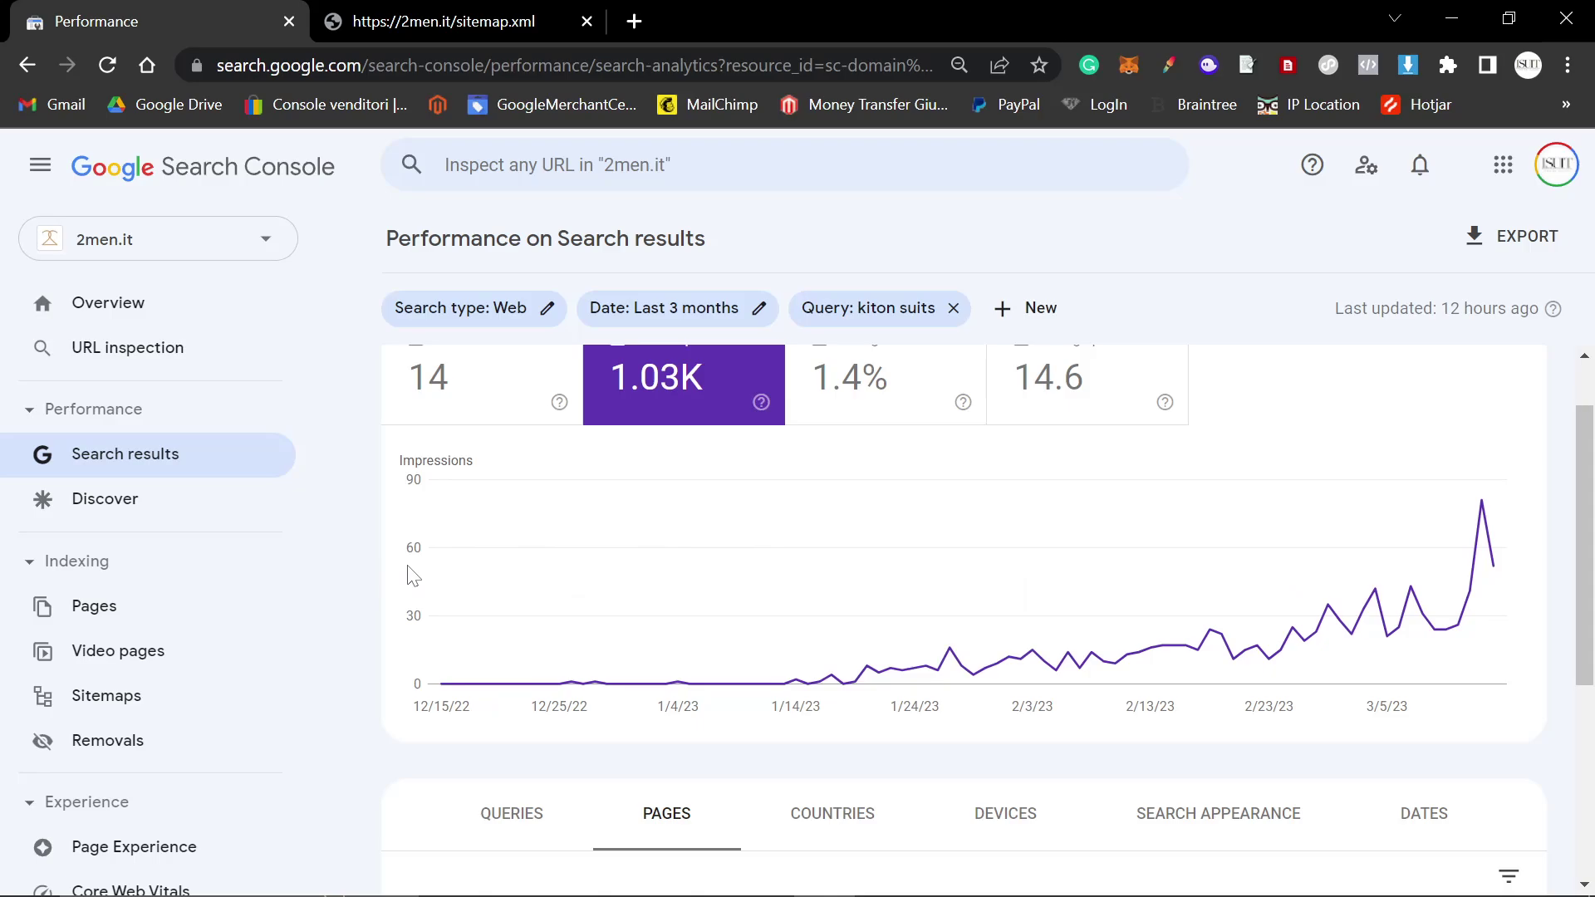
scroll(664, 582, "down", 2)
scroll(736, 598, "up", 2)
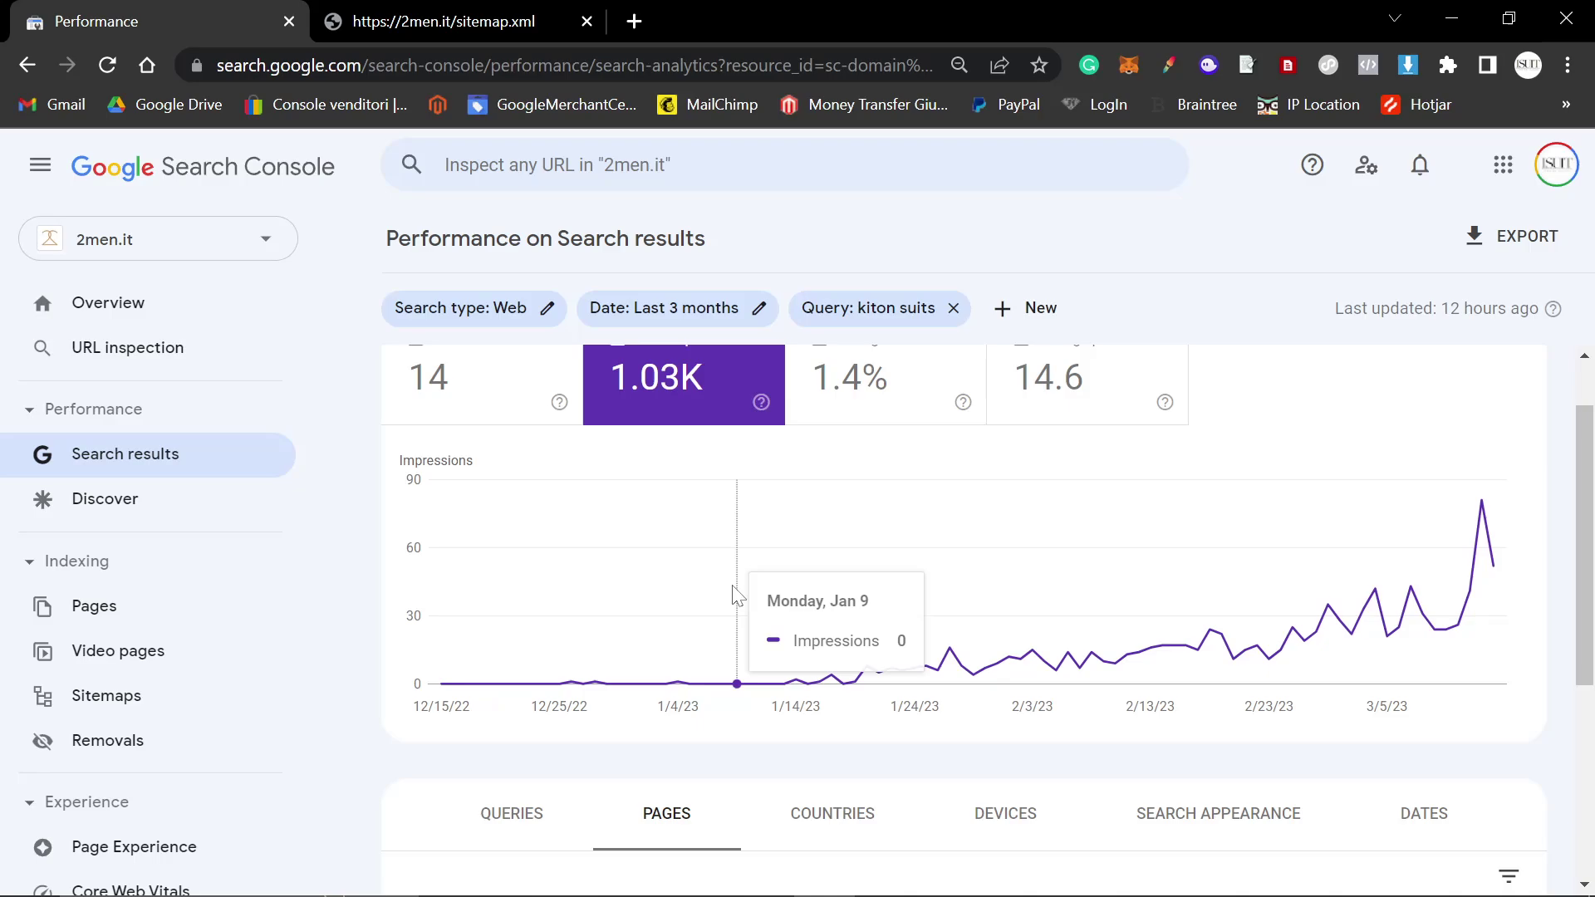
scroll(714, 615, "down", 2)
scroll(615, 631, "up", 2)
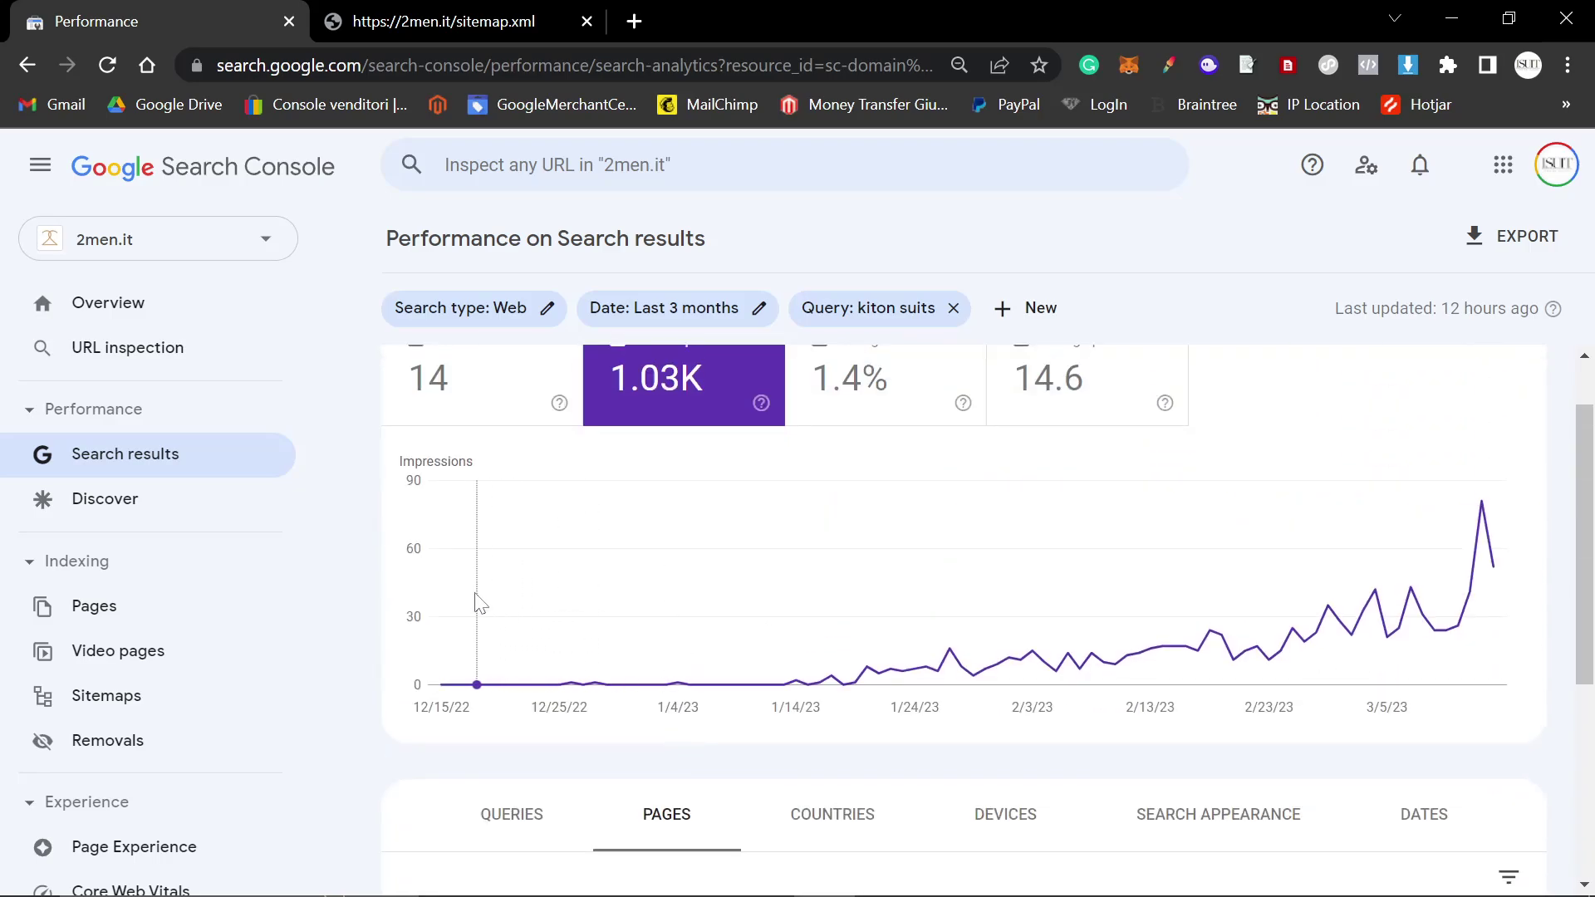
scroll(489, 592, "up", 1)
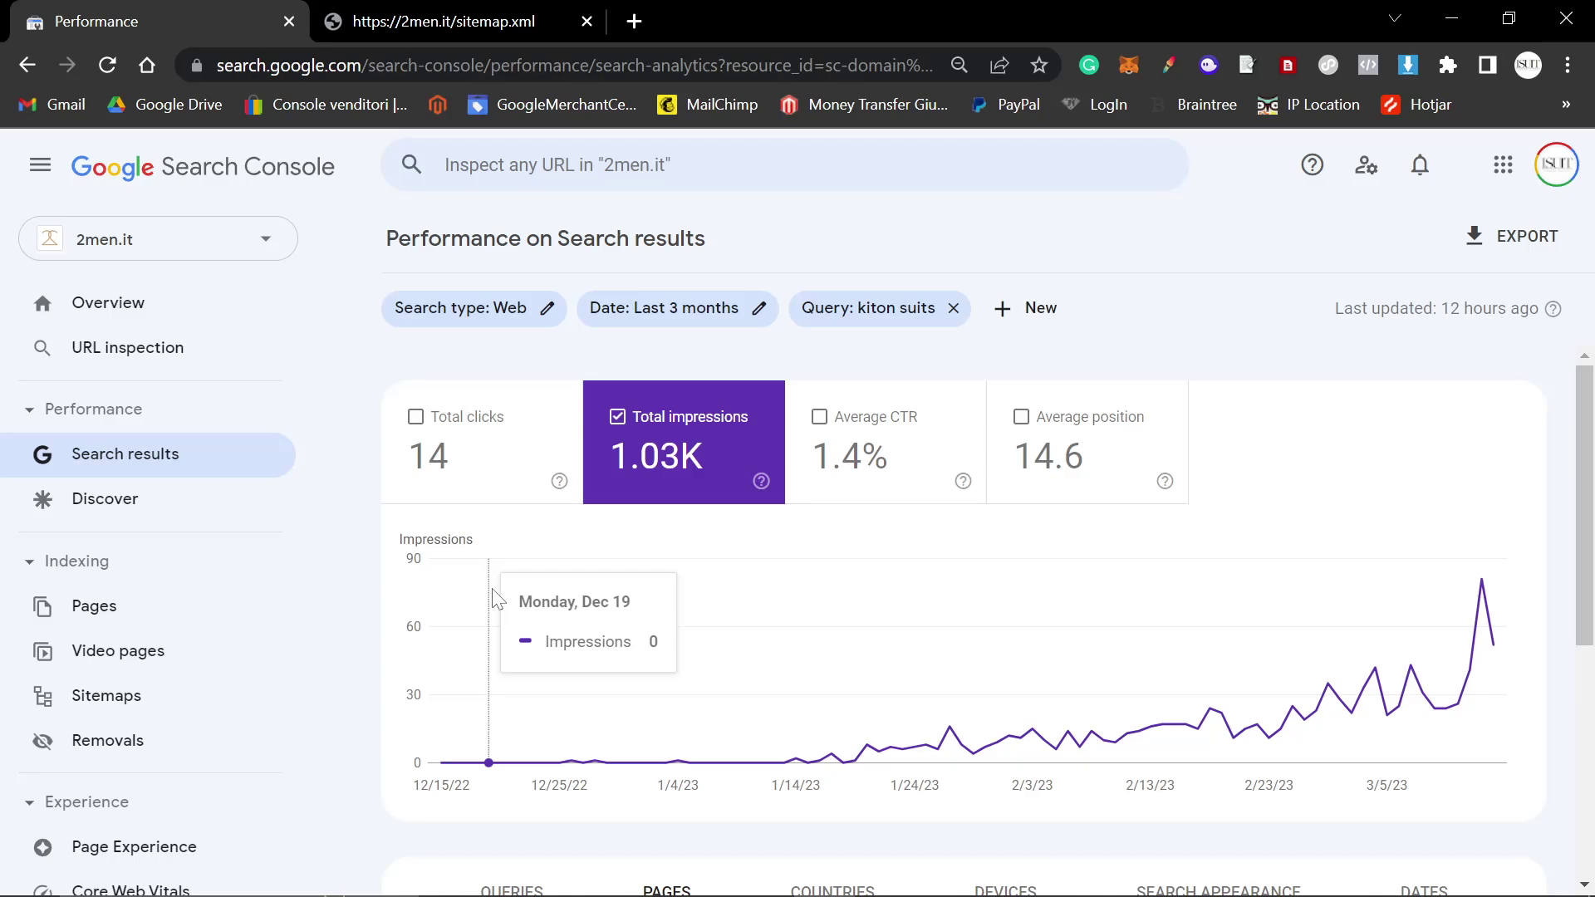
key("ctrl+plus")
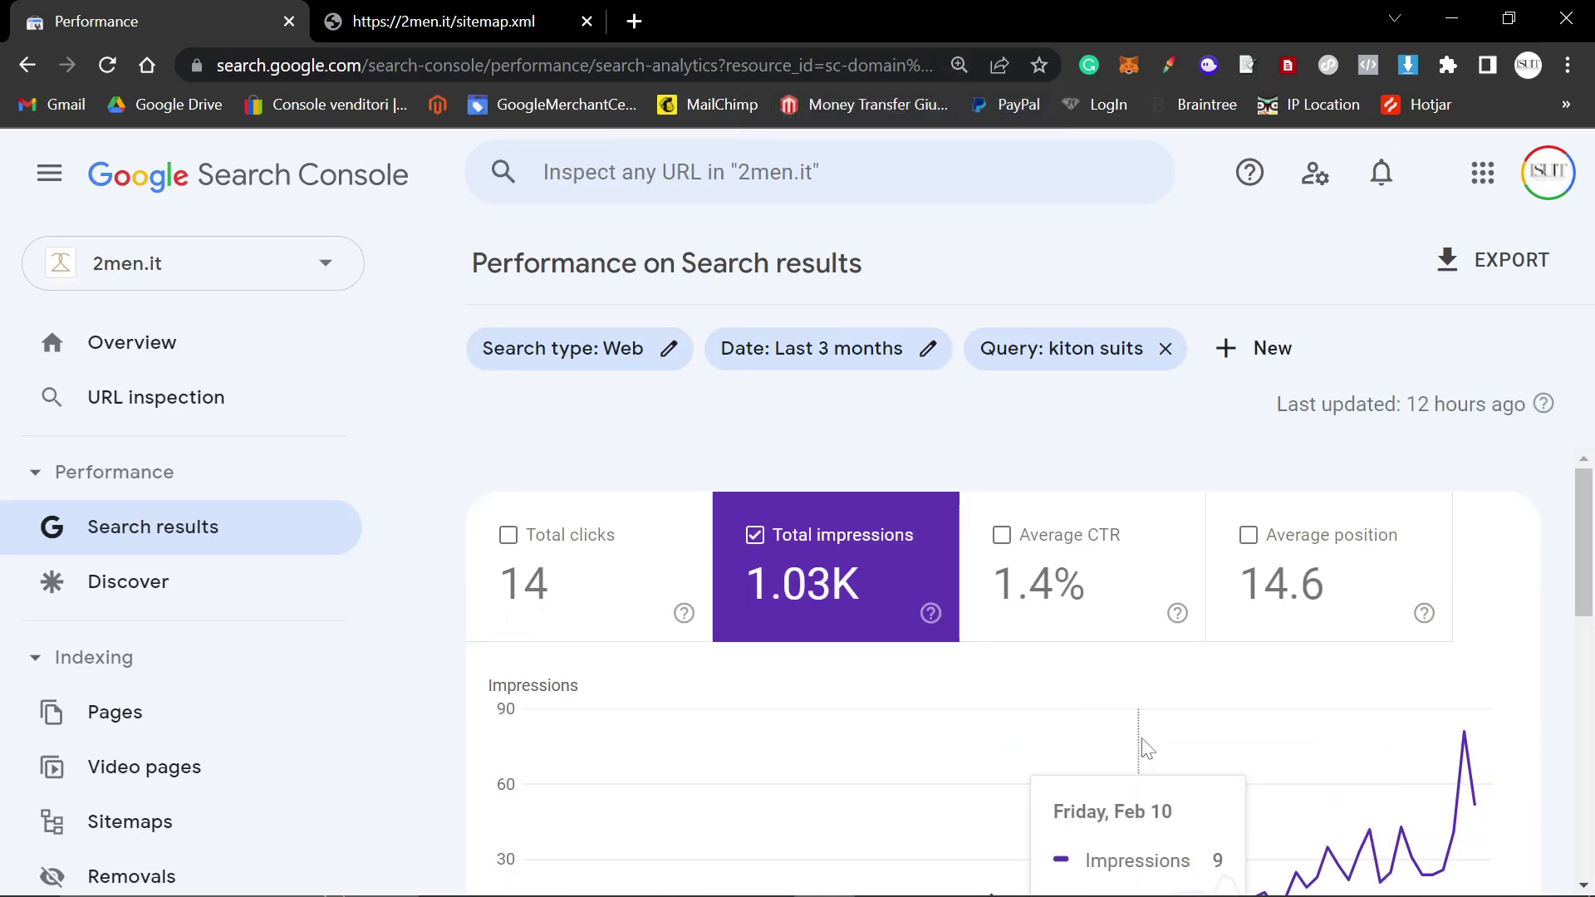
scroll(1146, 748, "down", 2)
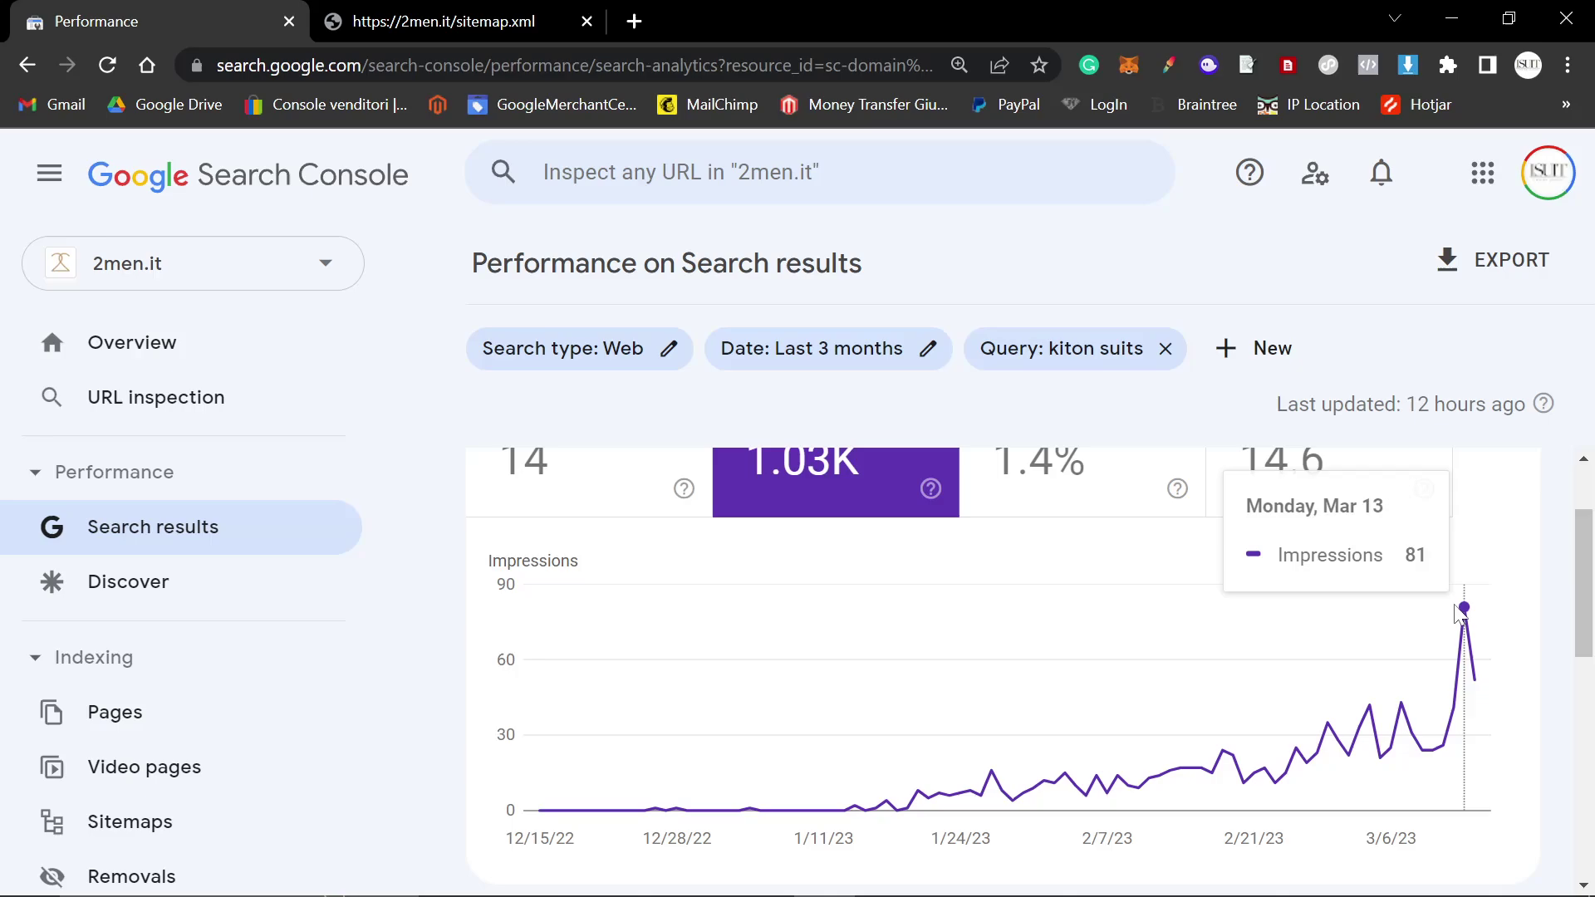
scroll(1328, 695, "down", 3)
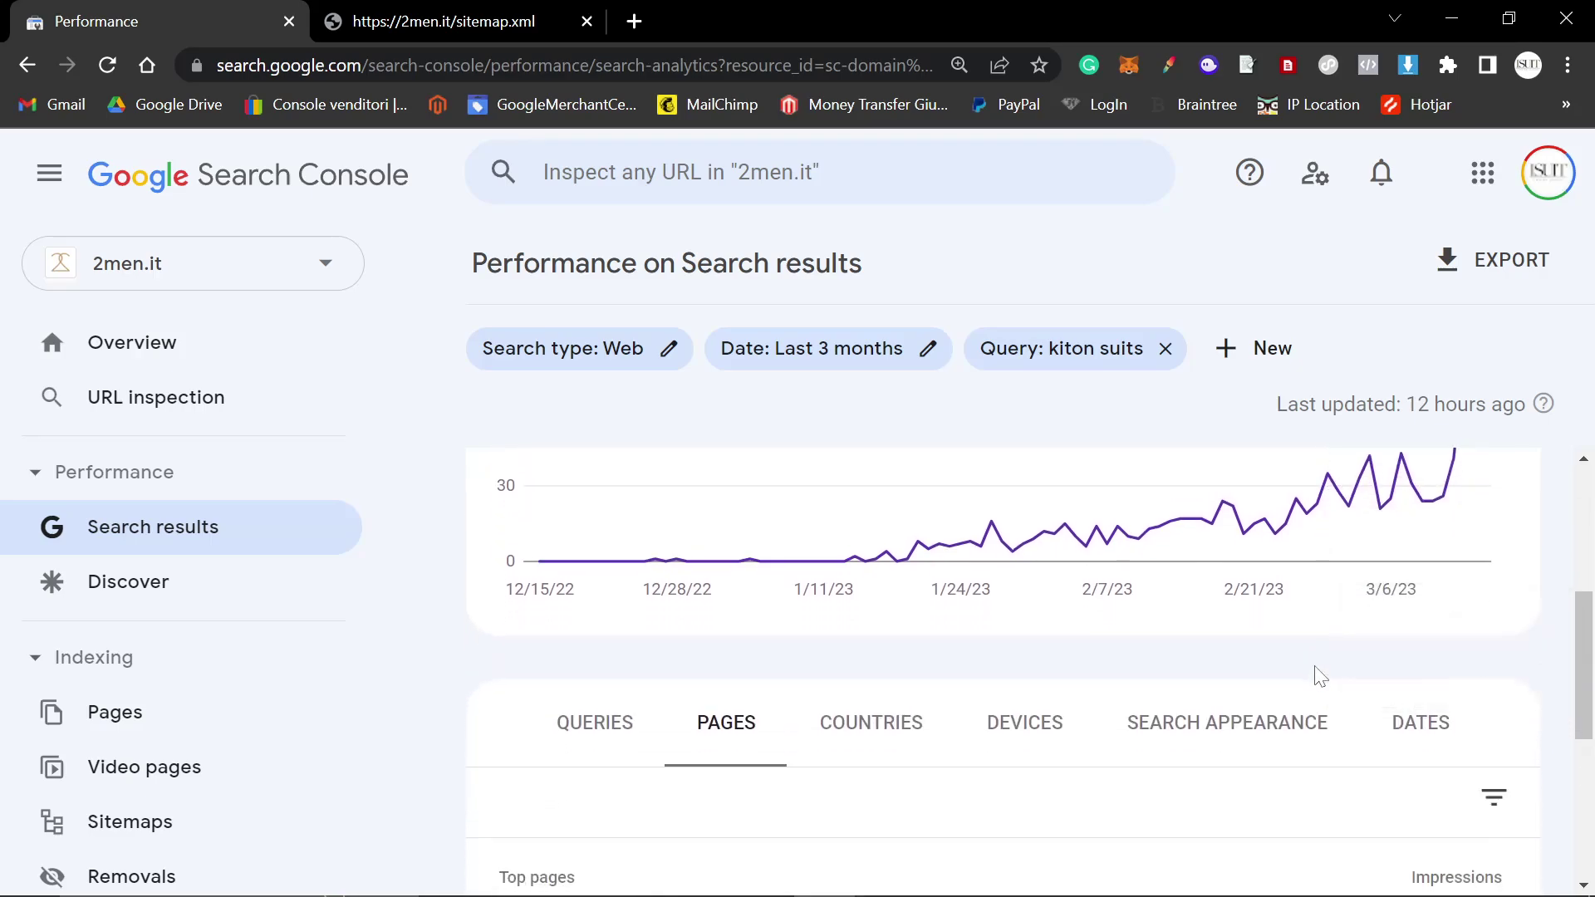
scroll(1319, 675, "down", 3)
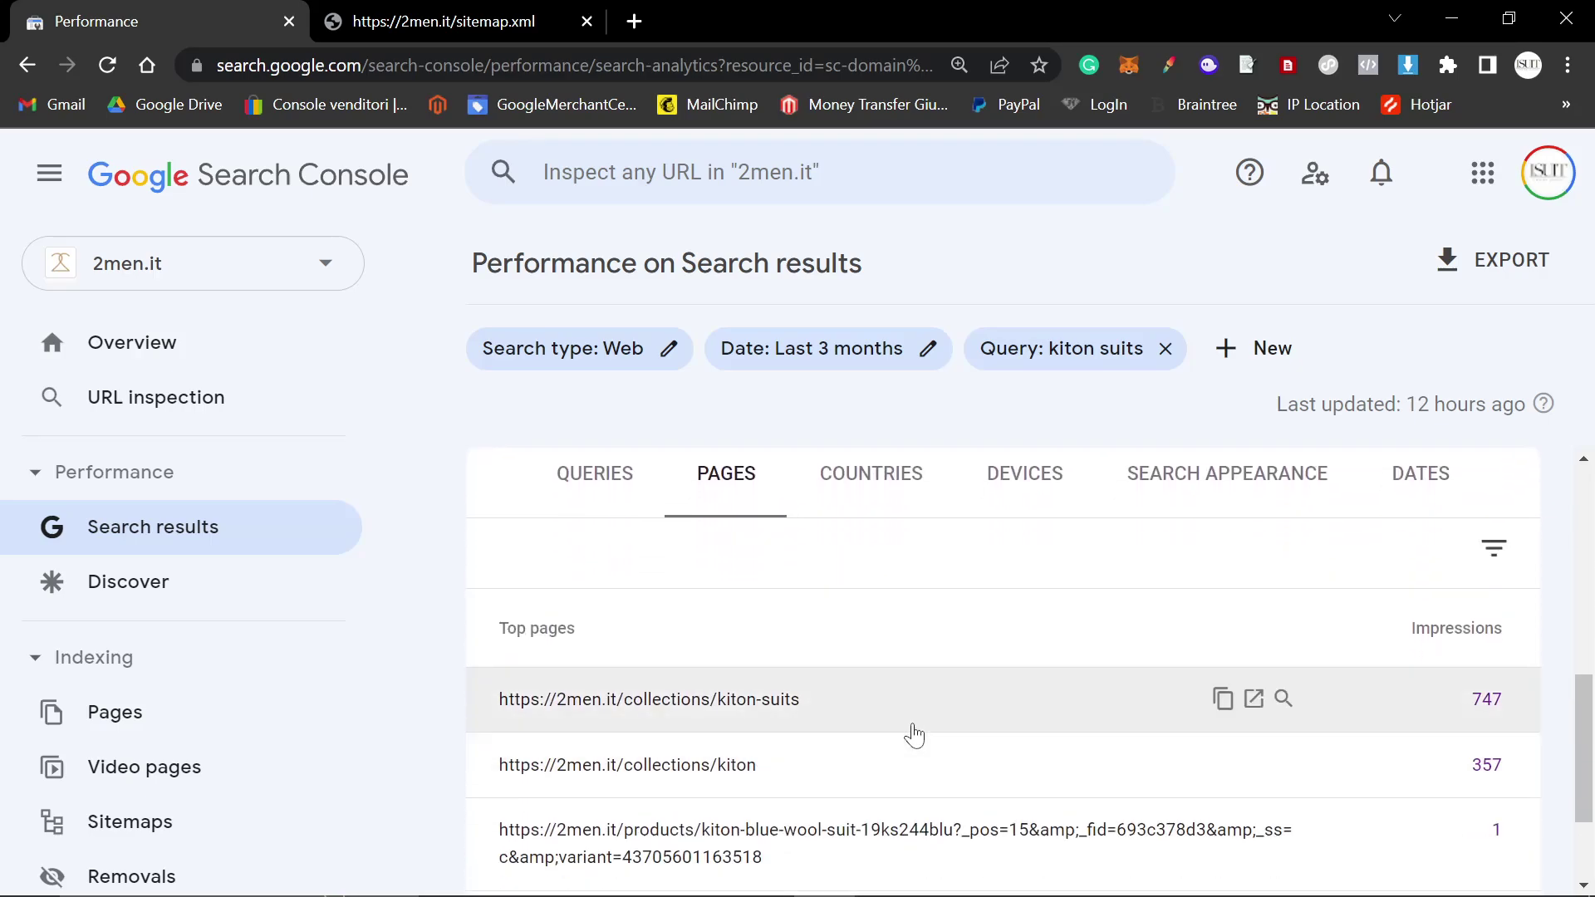
Step: Add a page filter for /collections/kiton-suits: 747 impressions, 11 clicks, 1.5% CTR
left_click(913, 725)
scroll(931, 722, "down", 1)
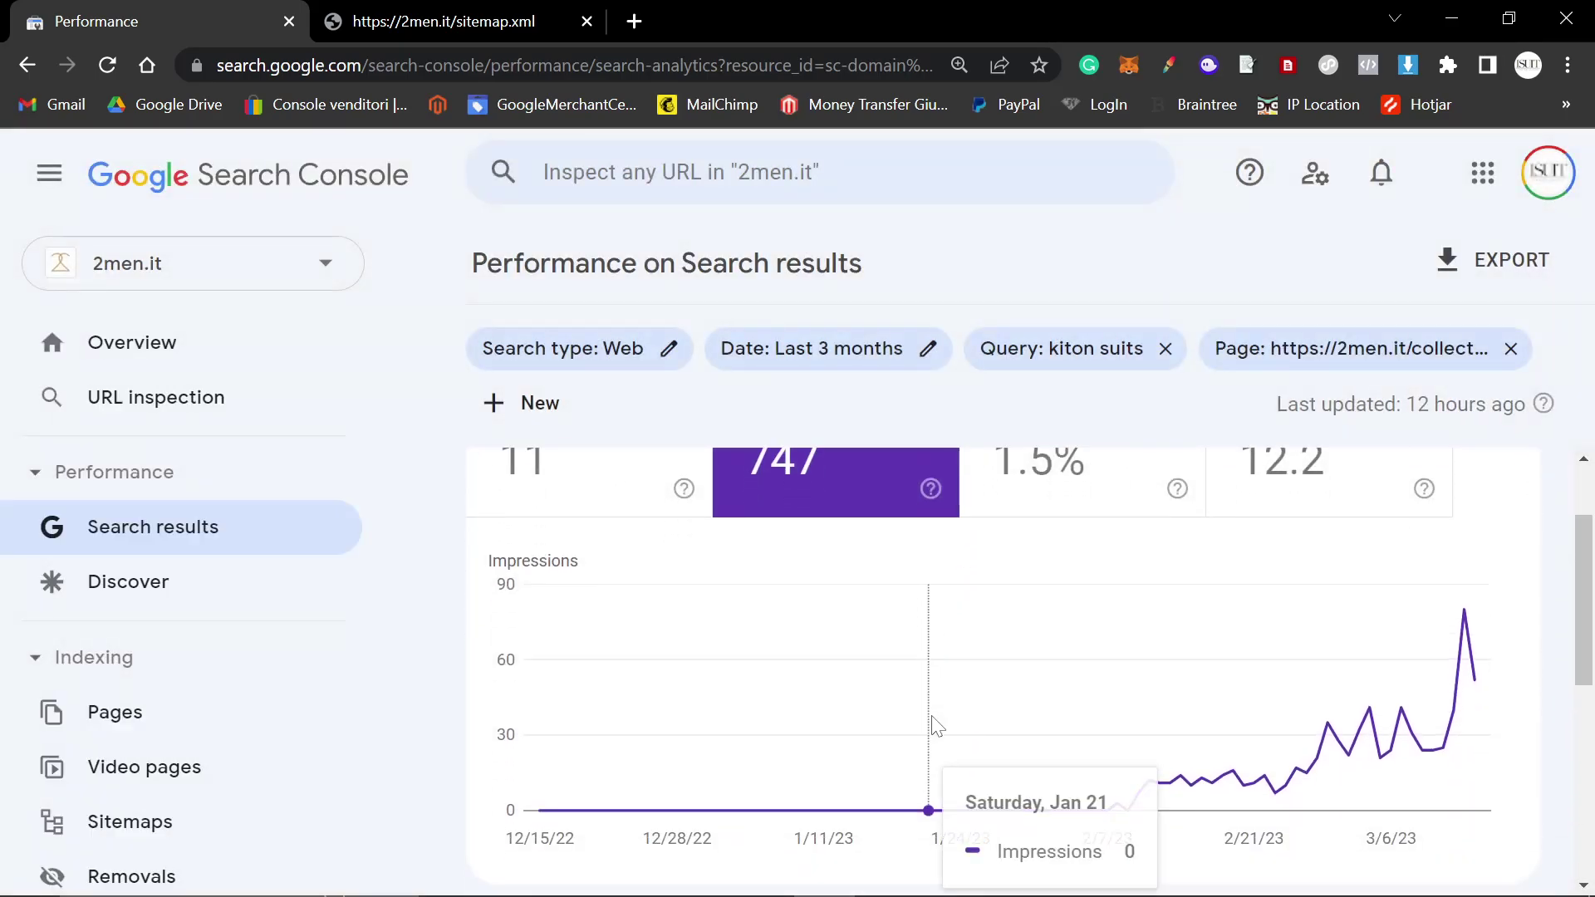
scroll(997, 709, "up", 2)
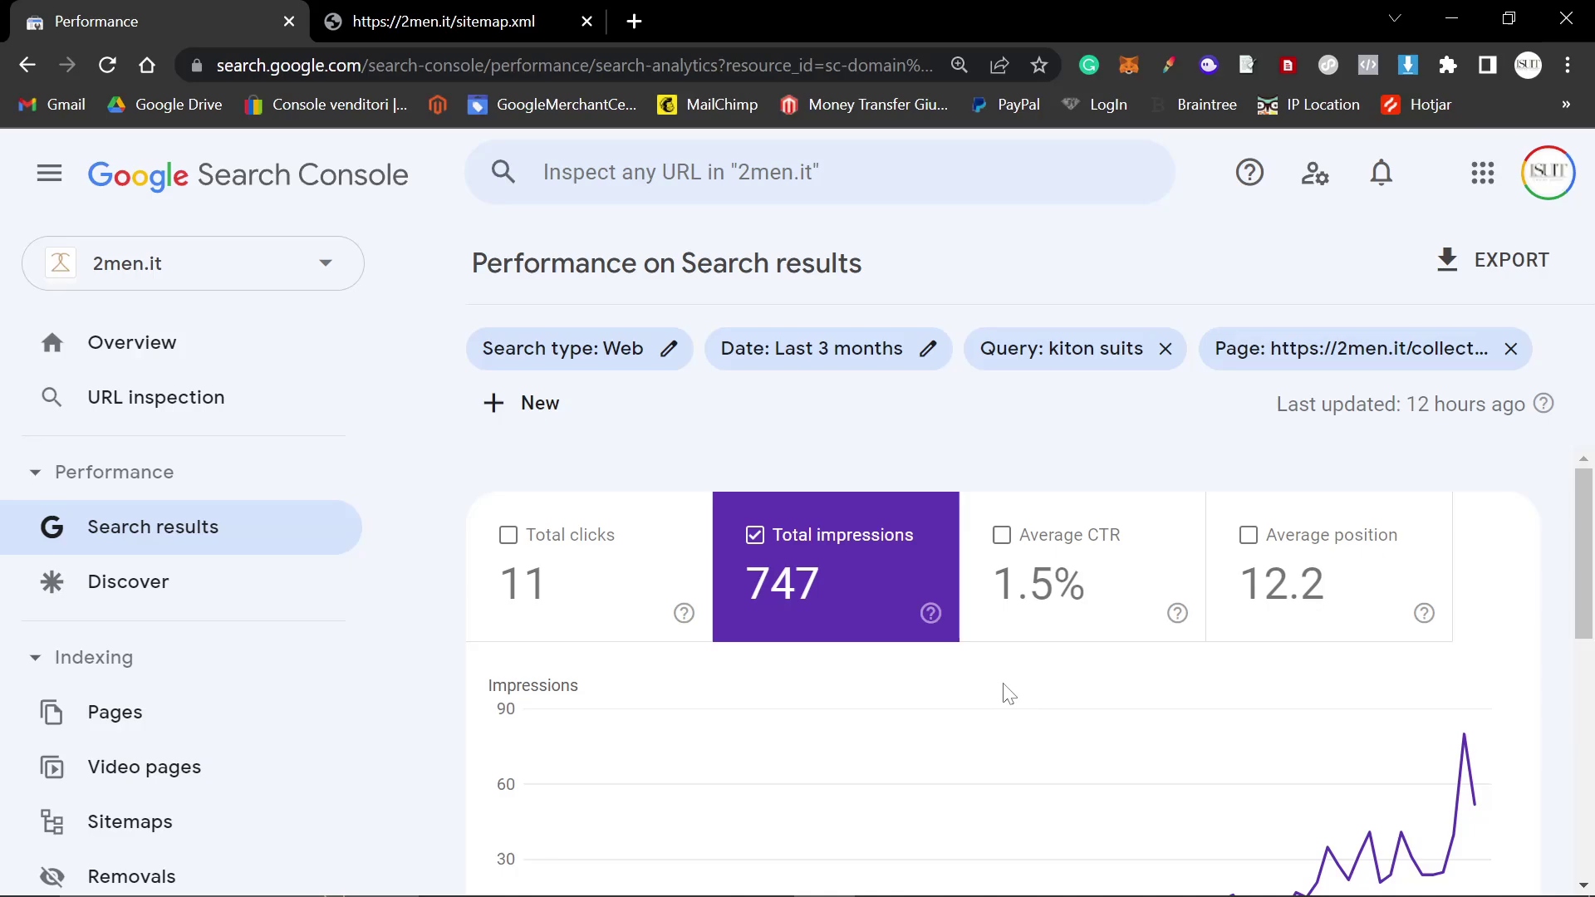
scroll(1008, 695, "down", 2)
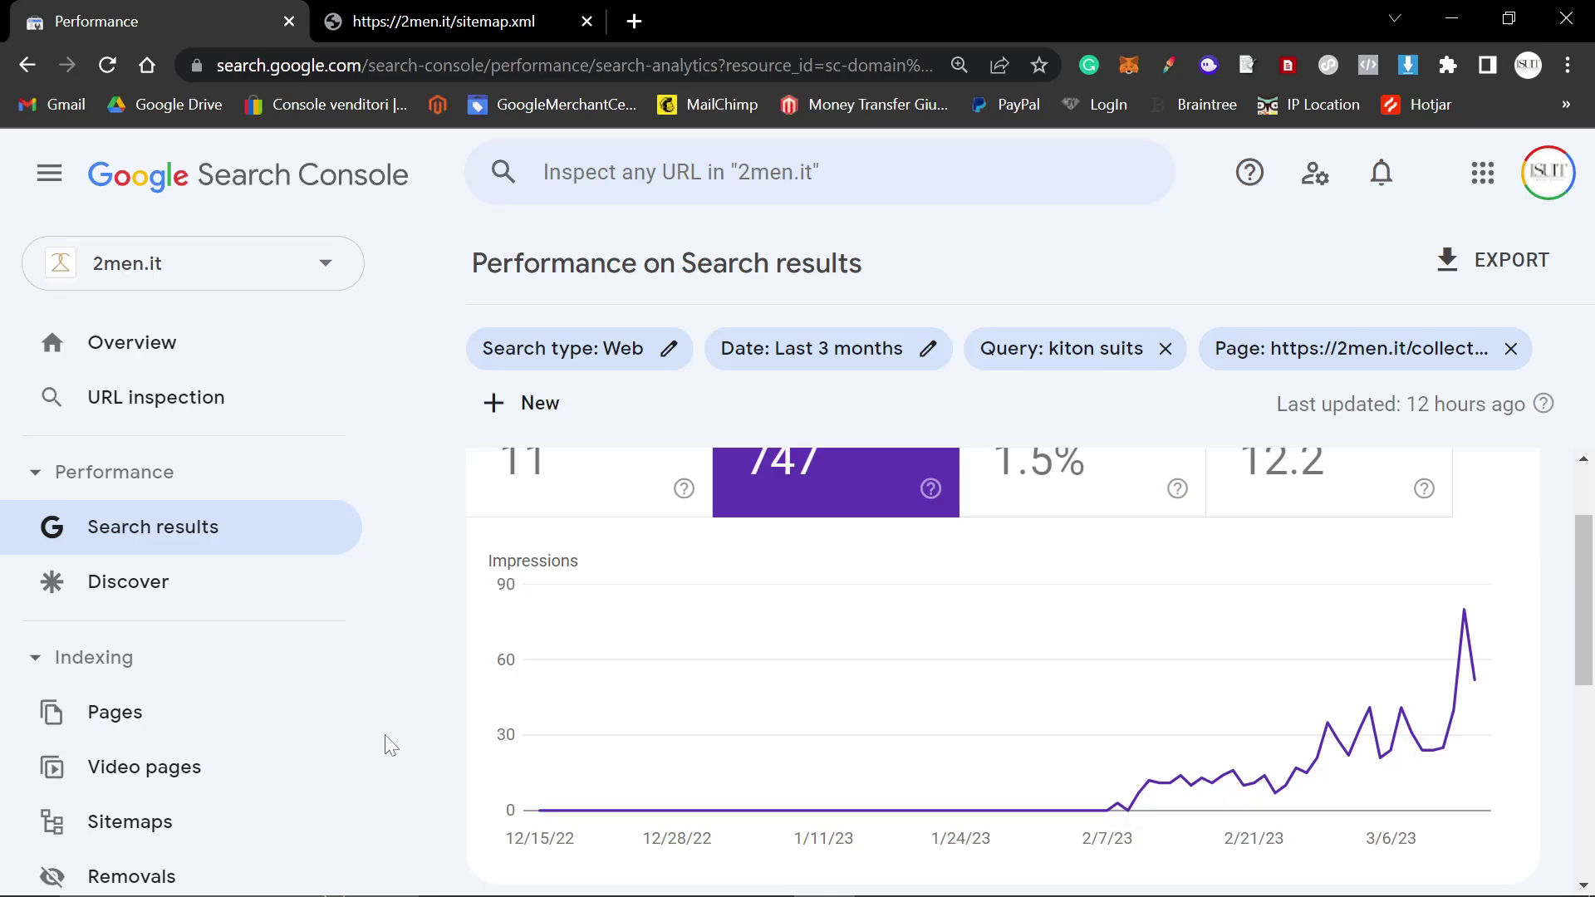
Step: Reload the unfiltered Search results report and chart impressions only
left_click(204, 555)
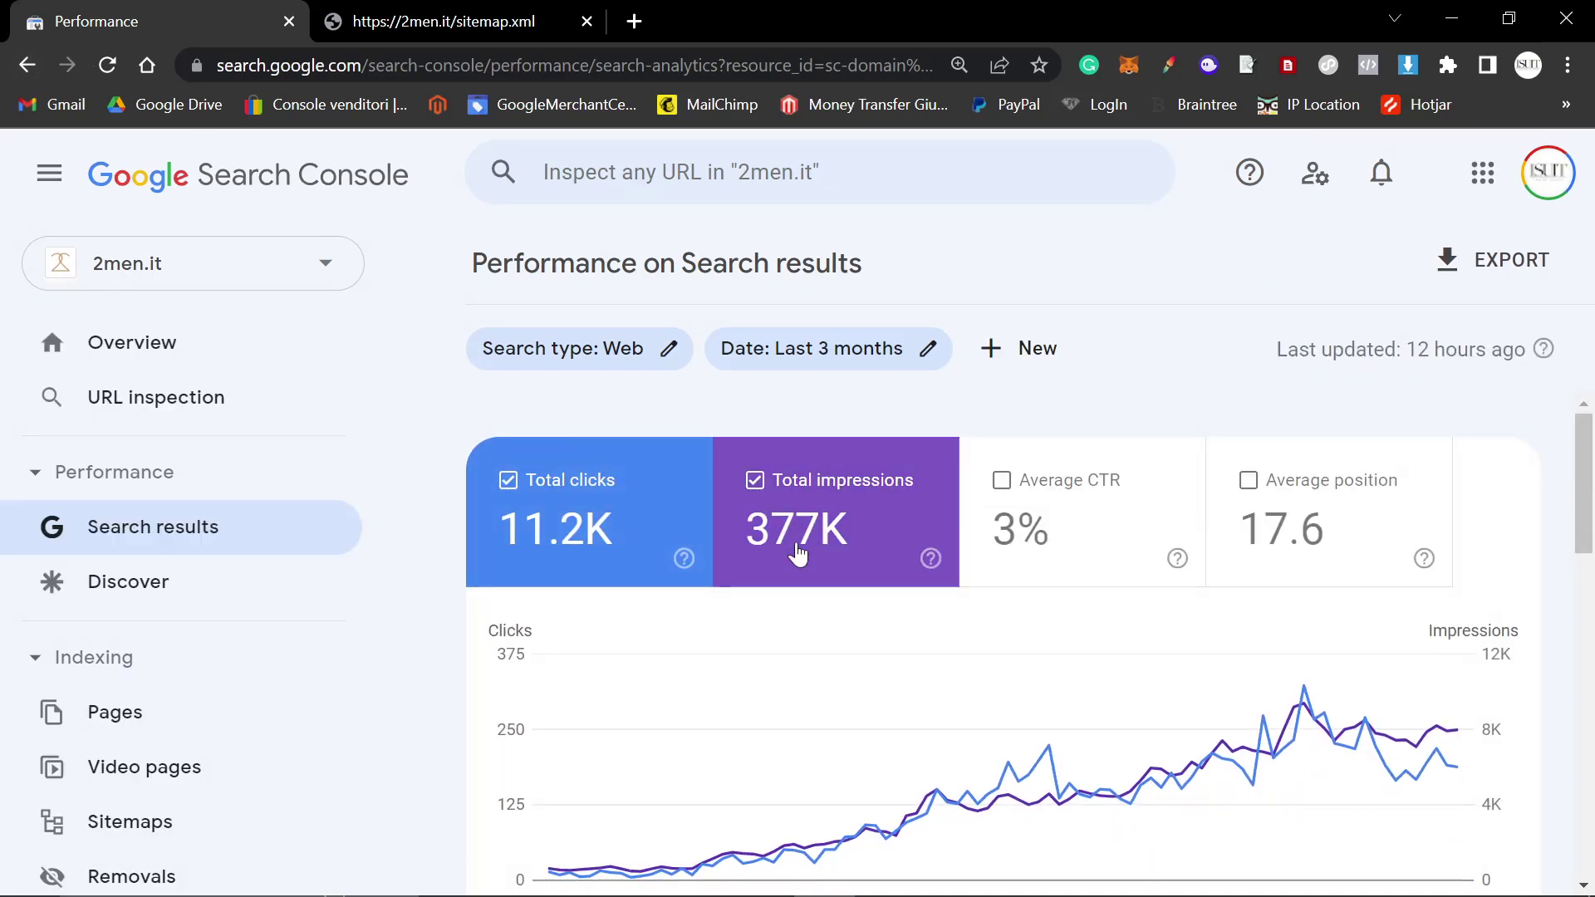
scroll(801, 455, "up", 1)
left_click(636, 529)
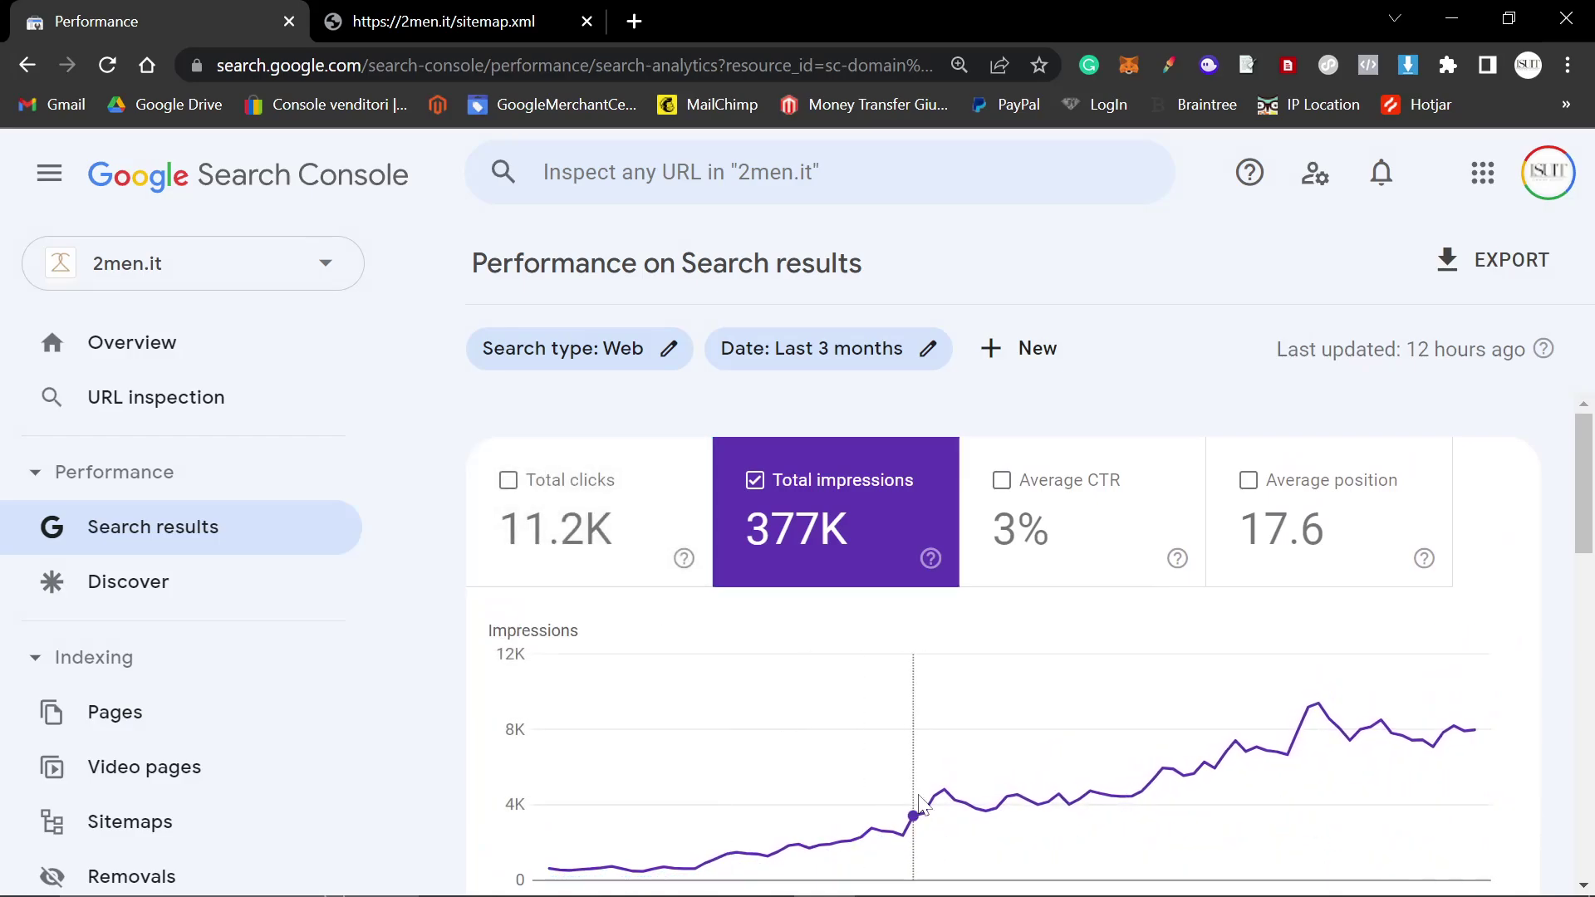
scroll(897, 806, "down", 1)
scroll(897, 806, "down", 1)
Step: List top pages sorted by impressions, led by the old-money-brands post at 157,849
left_click(721, 805)
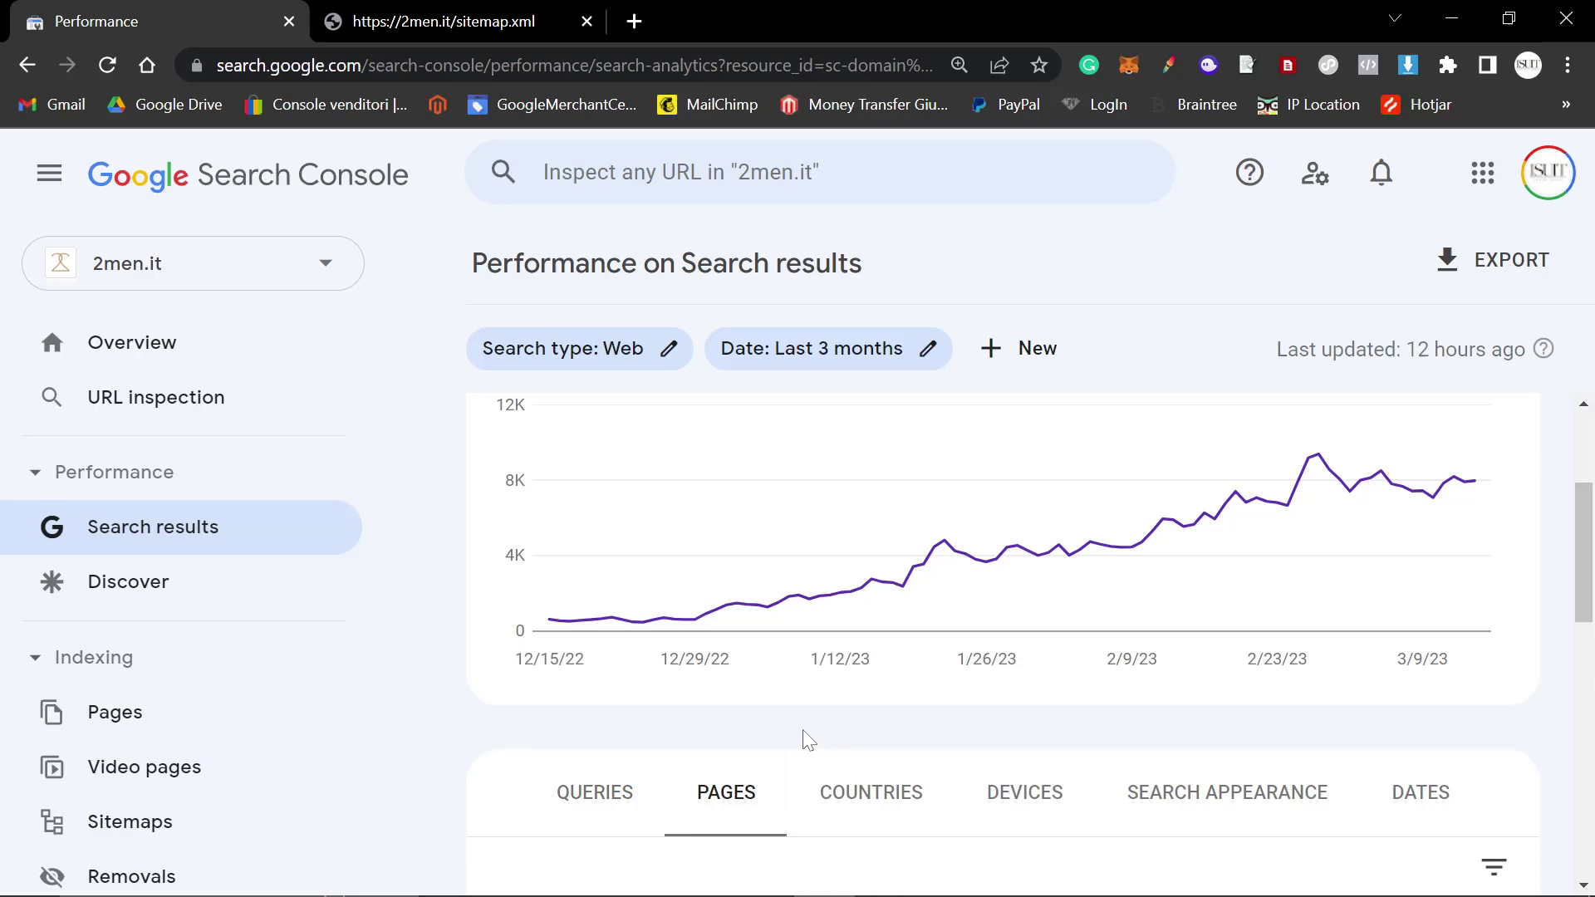
scroll(801, 742, "down", 2)
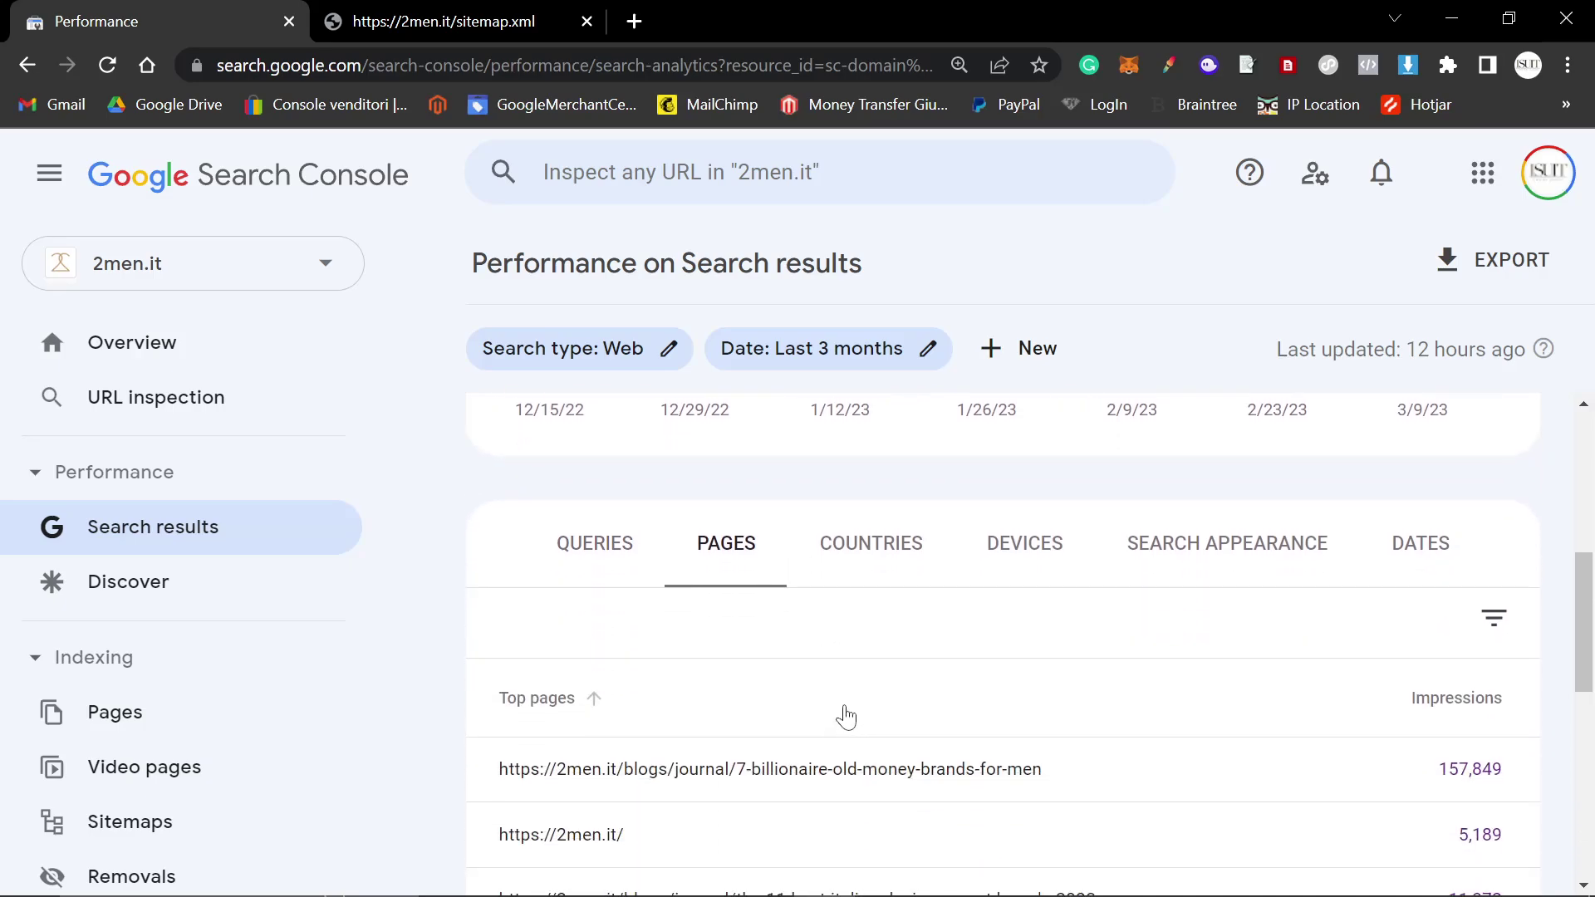
left_click(1455, 696)
scroll(1138, 662, "up", 1)
scroll(1138, 662, "down", 1)
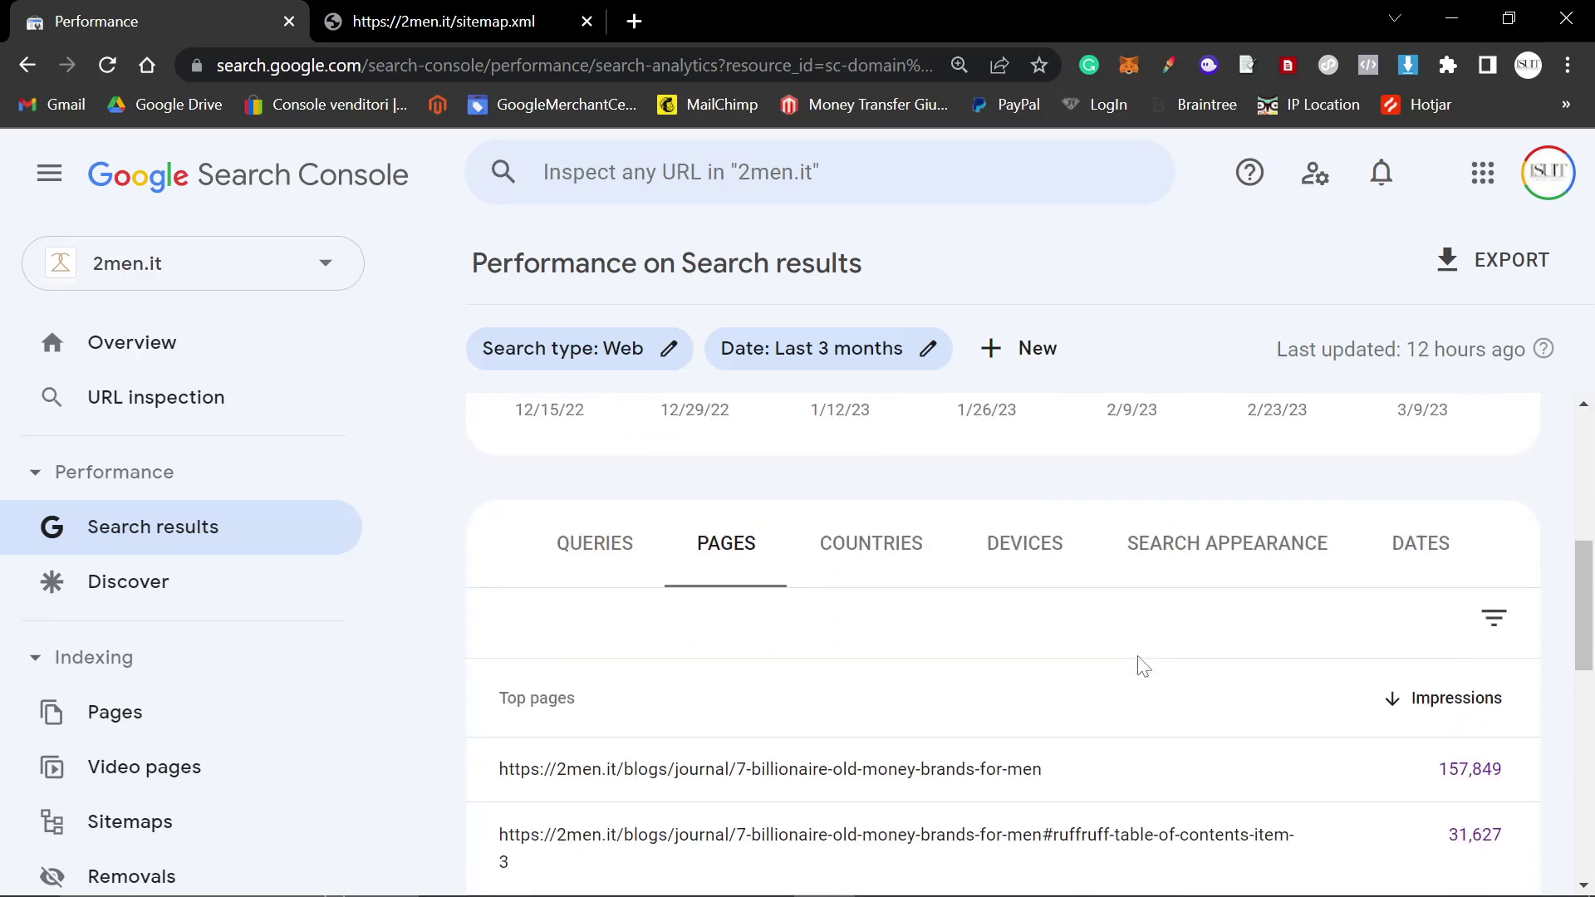
scroll(1134, 664, "up", 1)
left_click(597, 677)
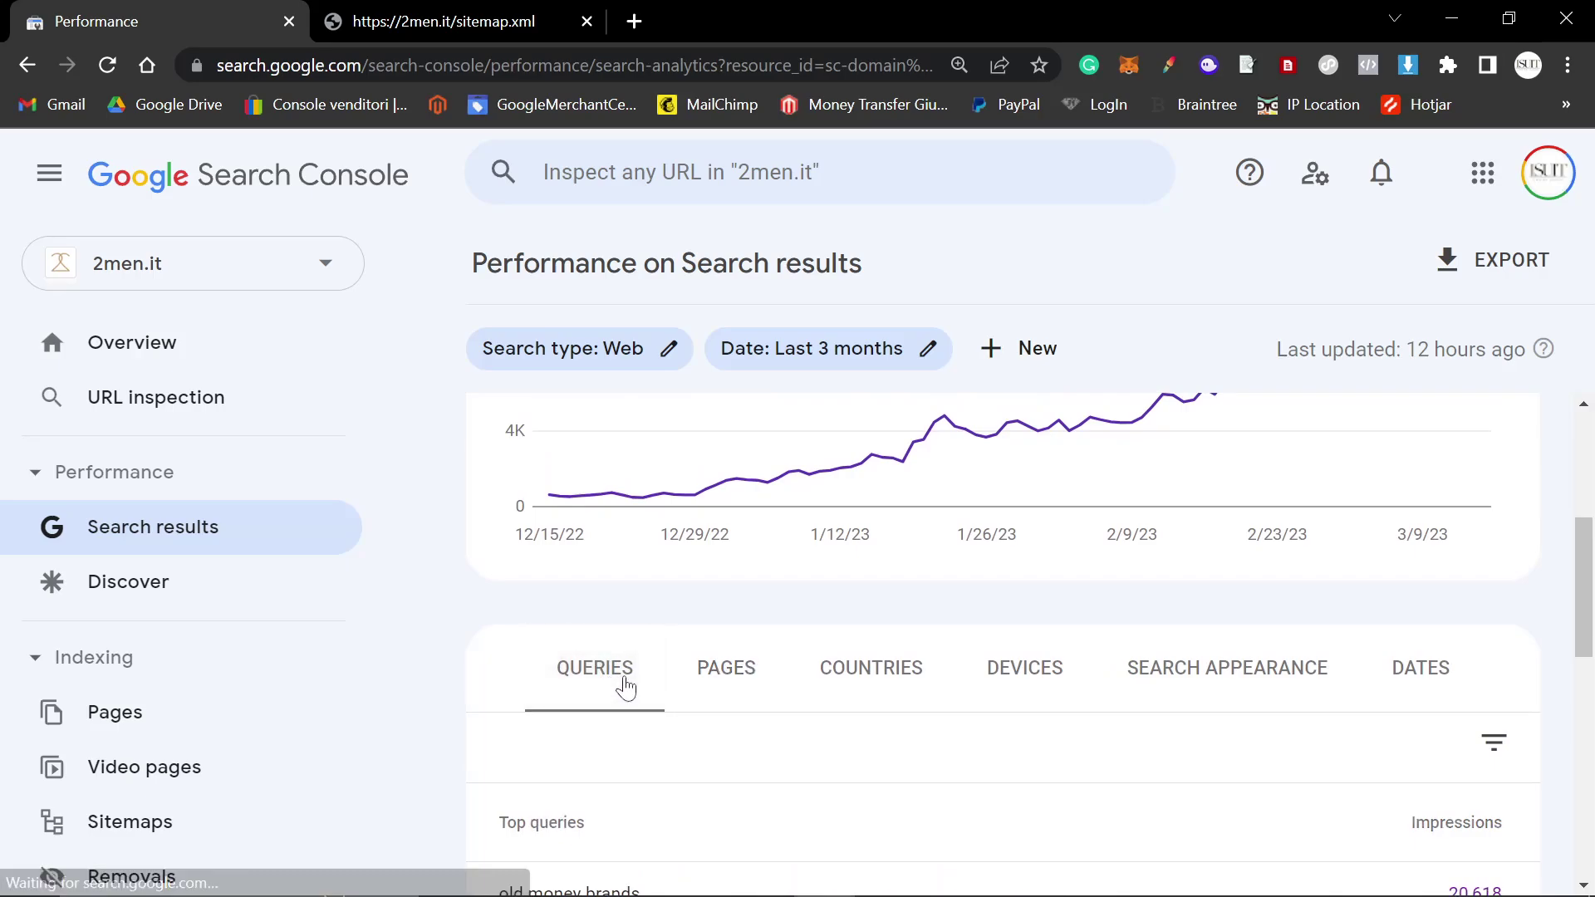
left_click(724, 669)
scroll(1136, 698, "down", 3)
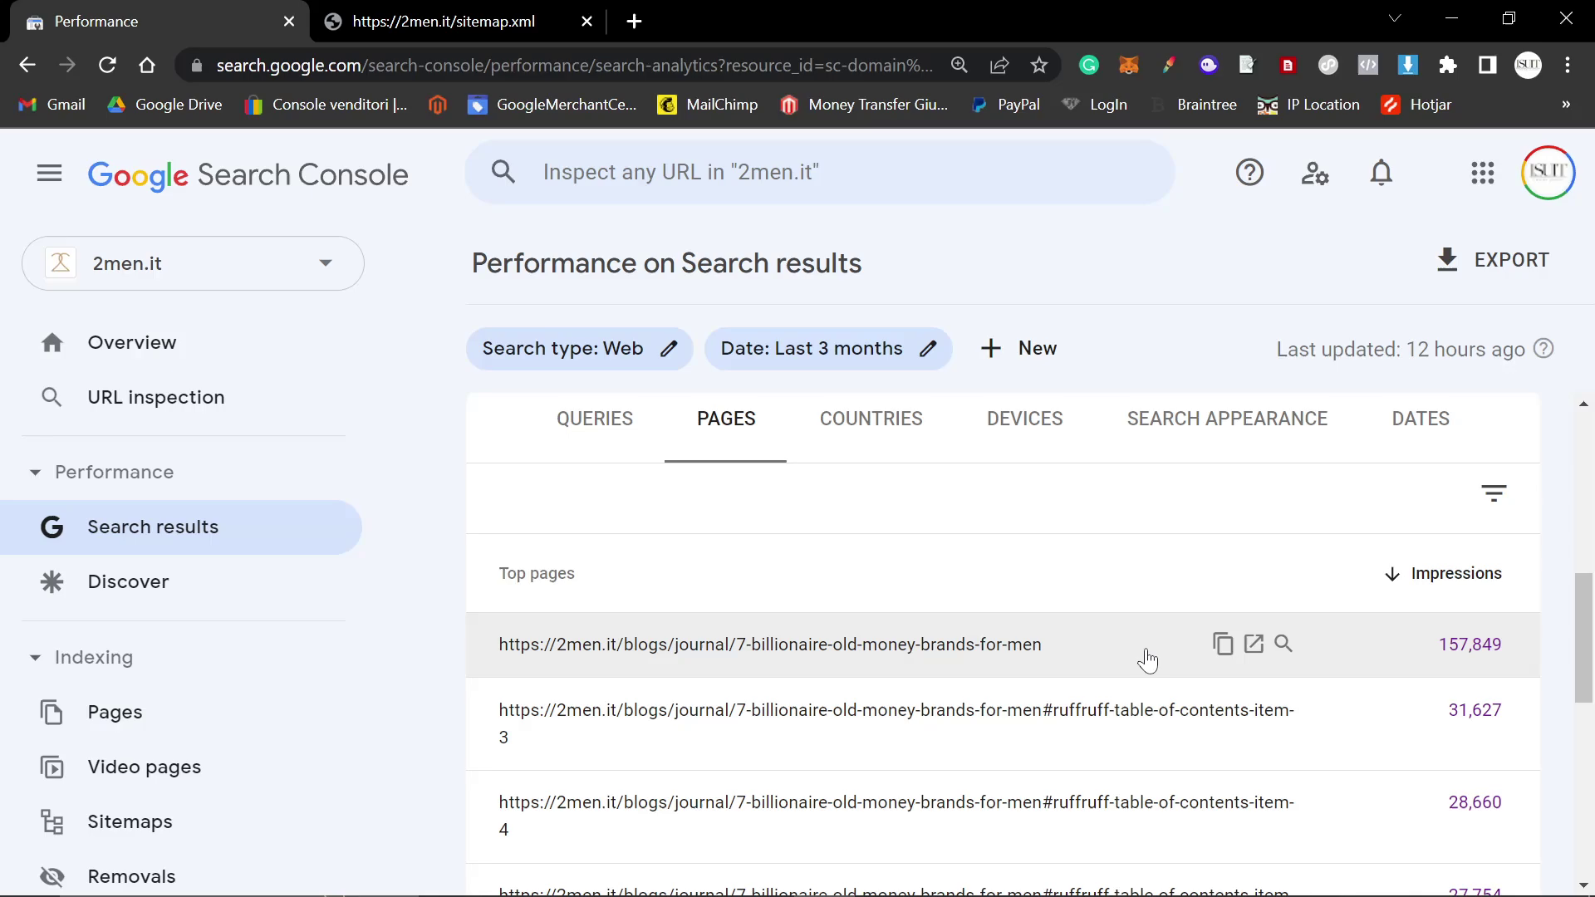
scroll(1151, 585, "up", 3)
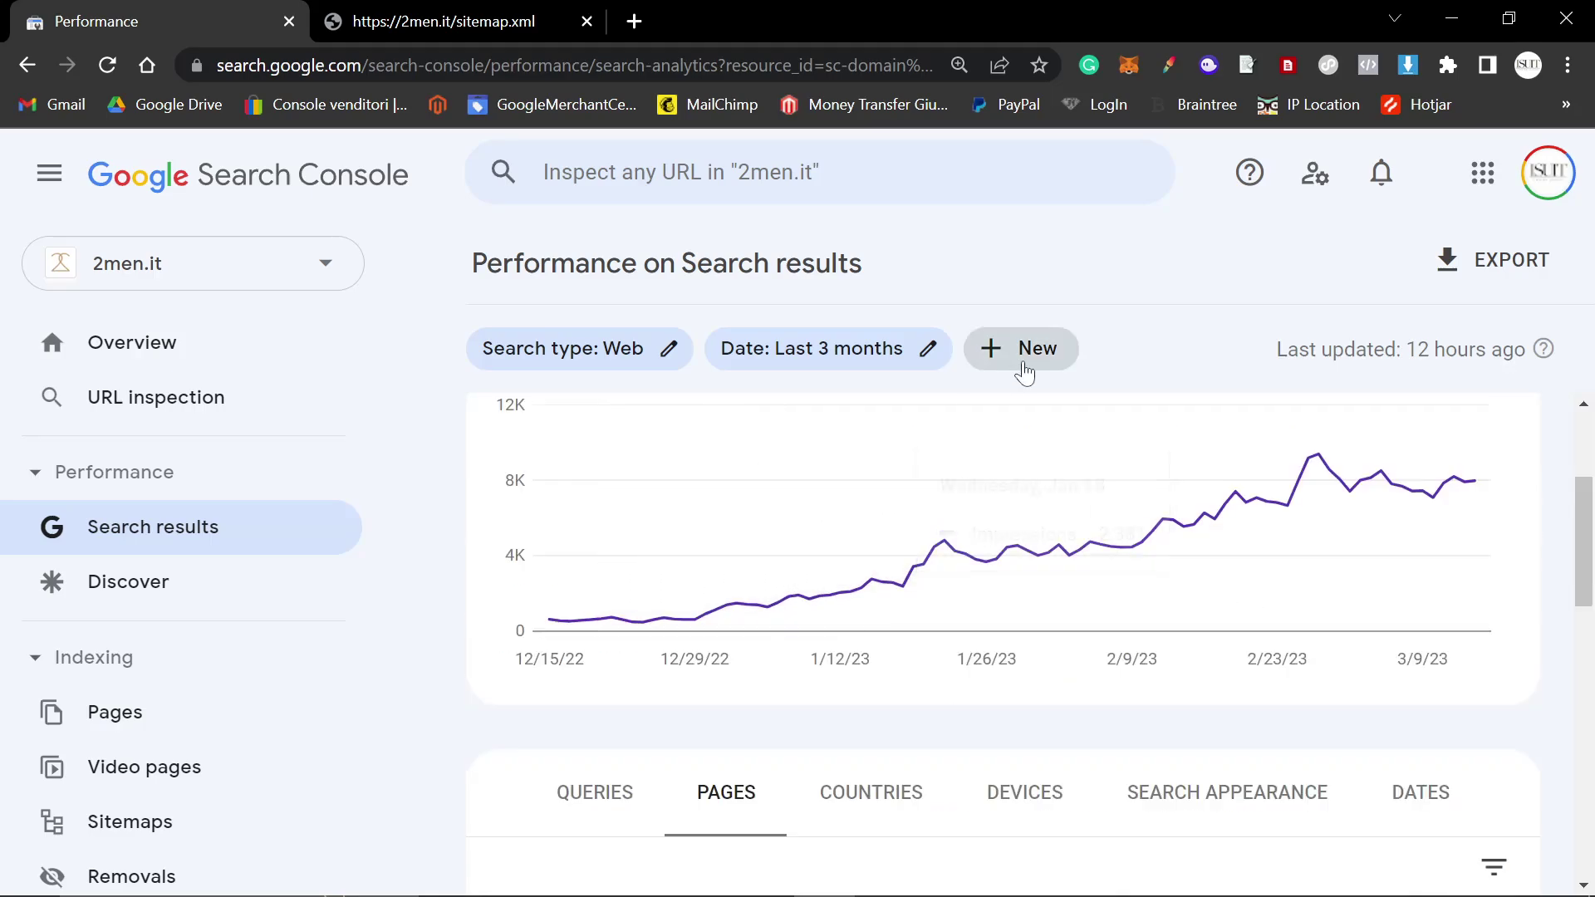
Step: Add a page filter for URLs containing 'ruff': 9 clicks, 164K impressions, position 6.2
left_click(1020, 351)
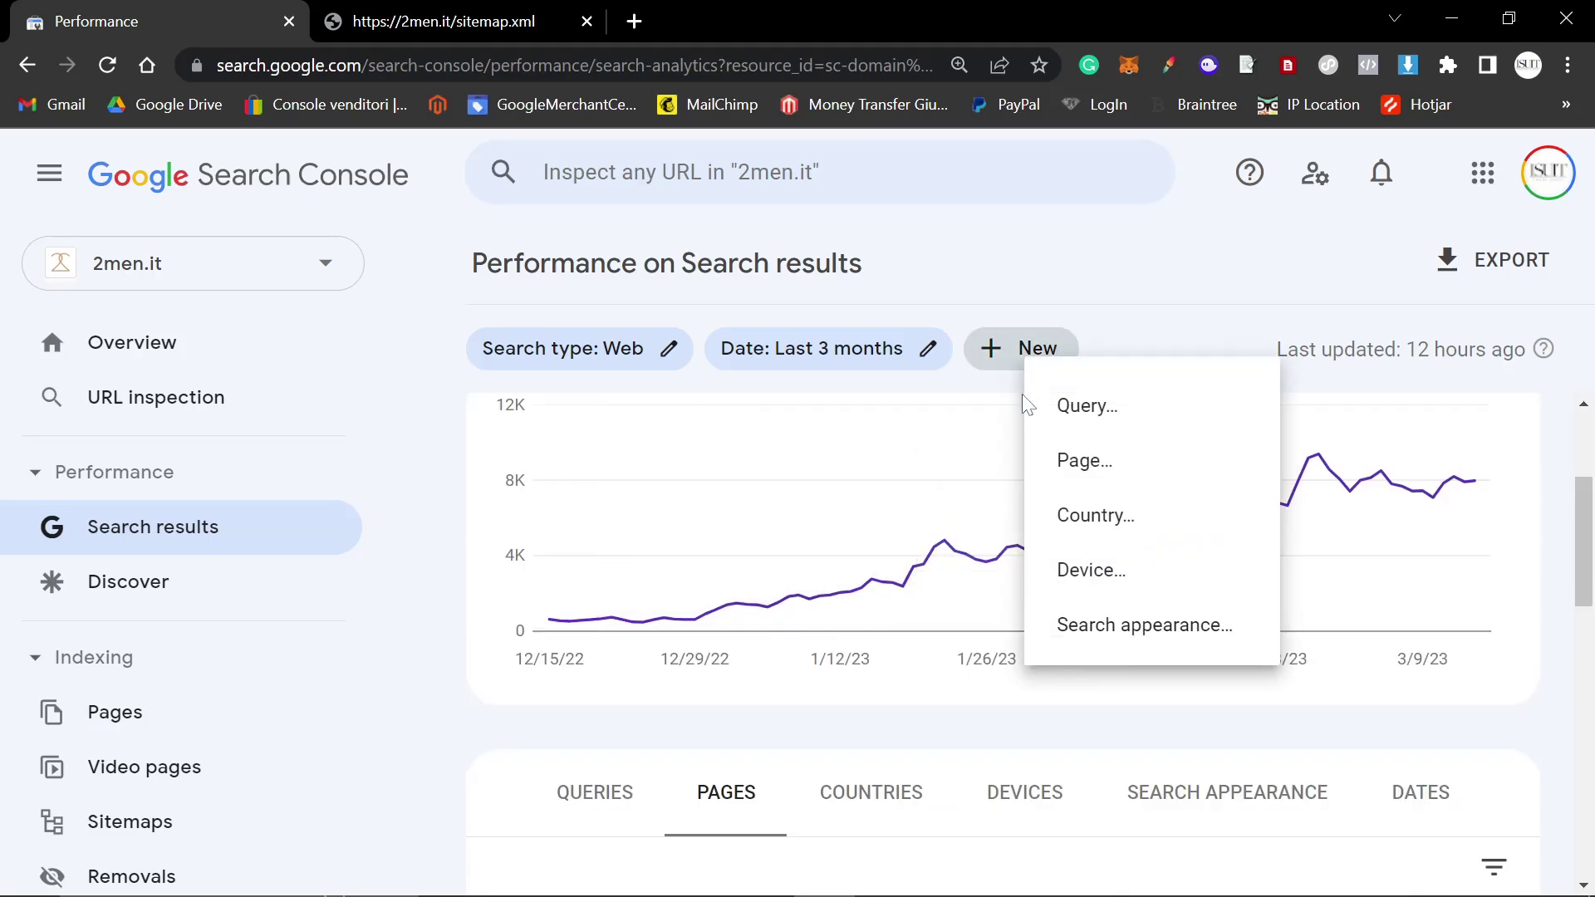
left_click(1085, 477)
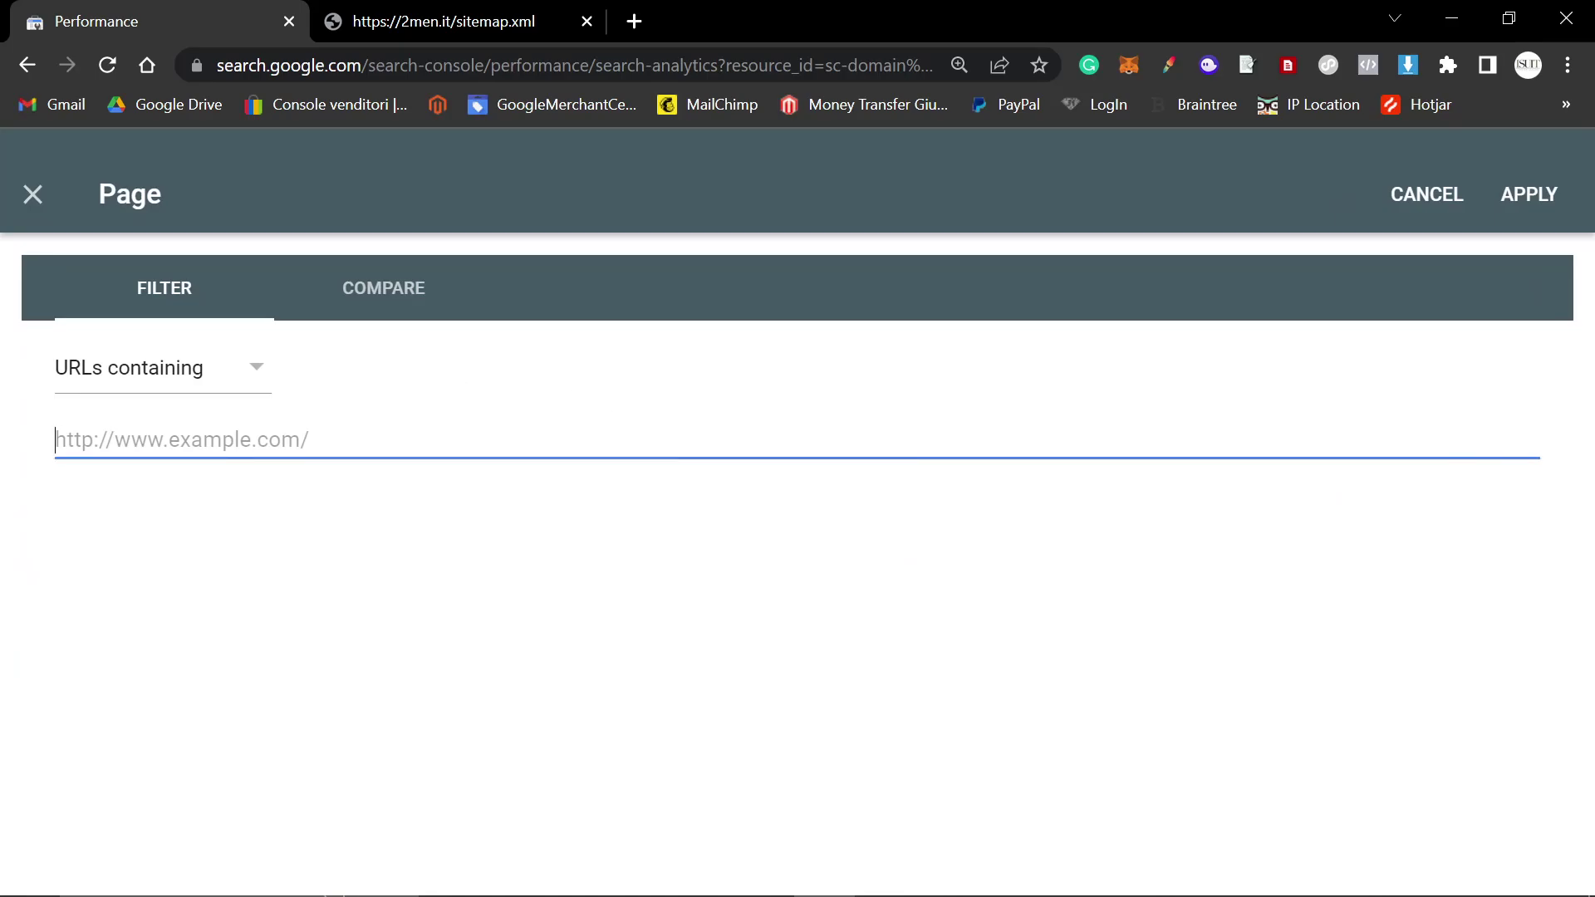
type("ruff")
key("Return")
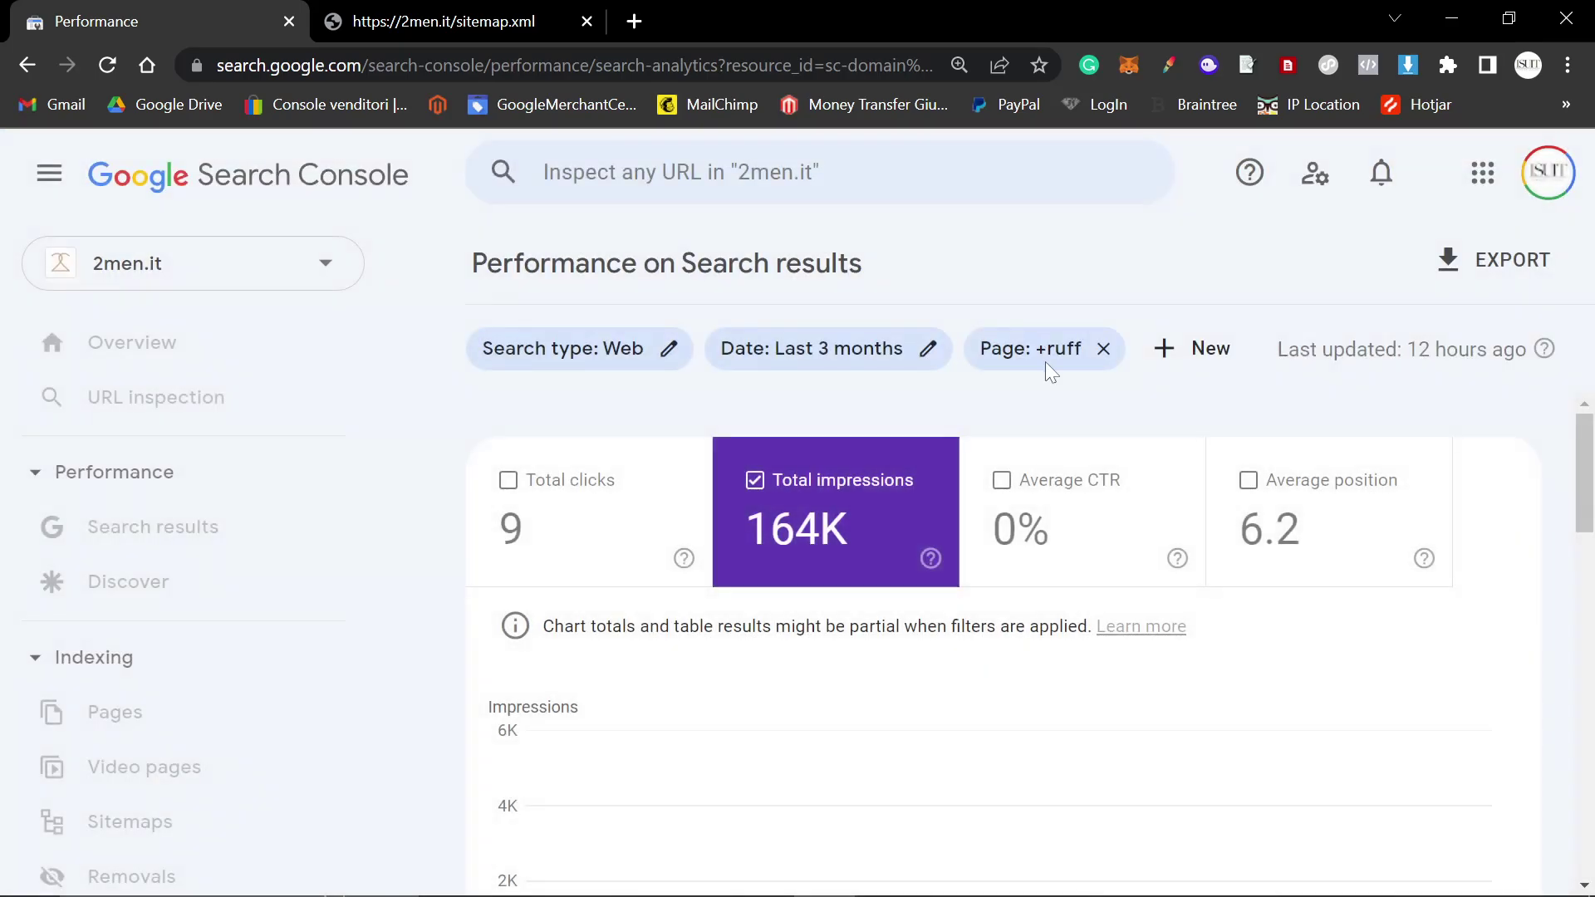
scroll(1044, 499, "down", 3)
scroll(945, 617, "down", 2)
scroll(943, 635, "down", 3)
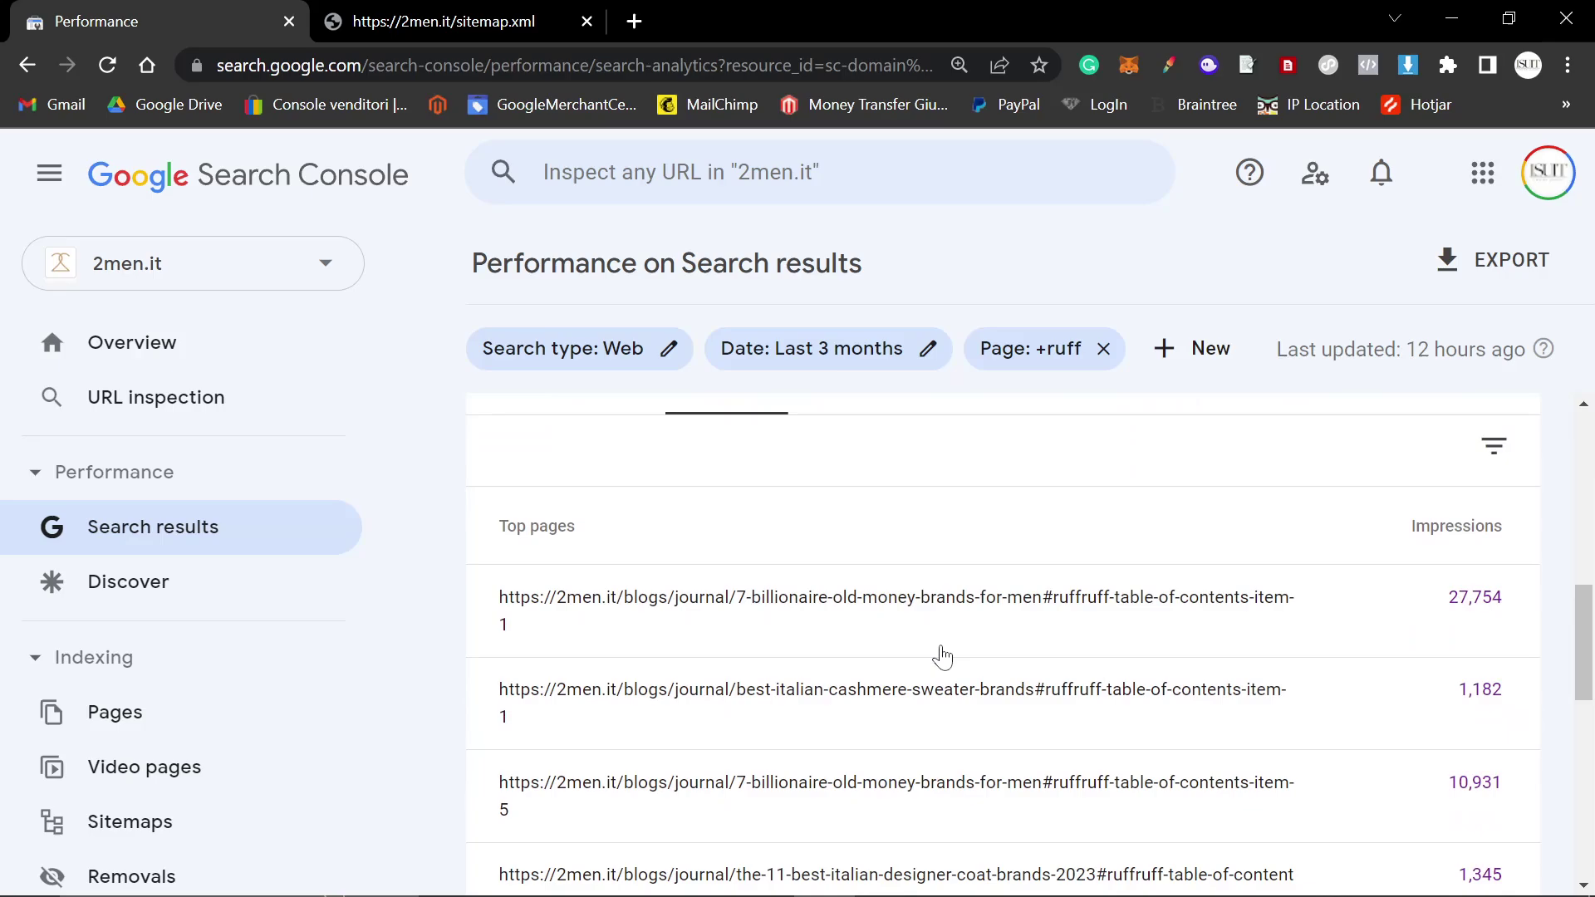
scroll(954, 687, "up", 8)
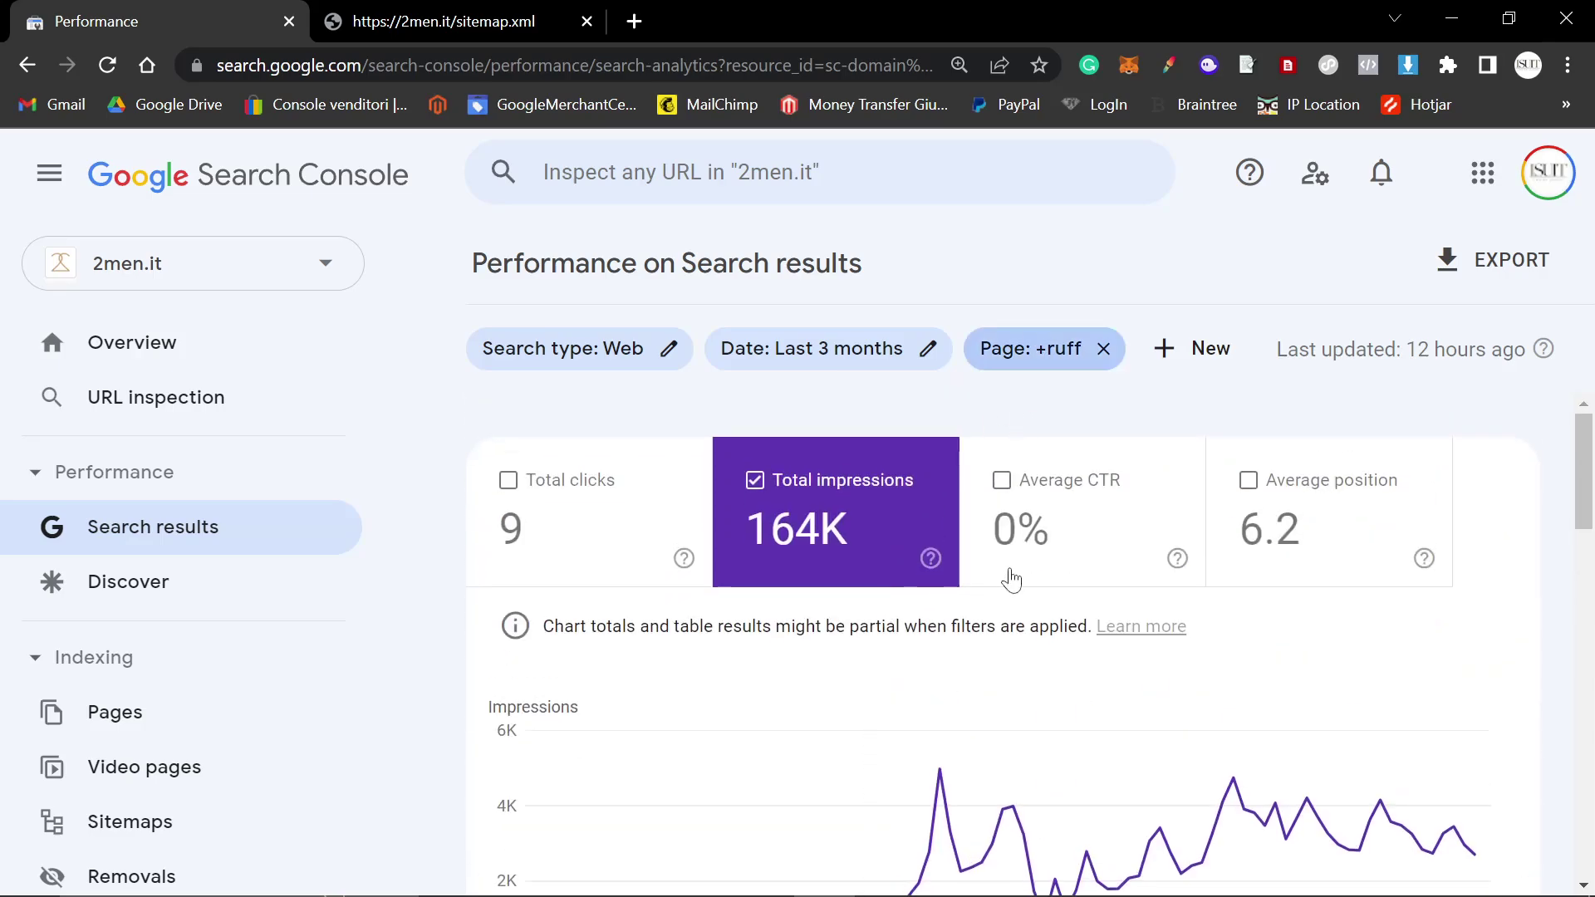
scroll(1008, 570, "down", 5)
Step: Change the page filter to URLs not containing 'ruff' and apply it
scroll(1022, 398, "up", 5)
left_click(1026, 341)
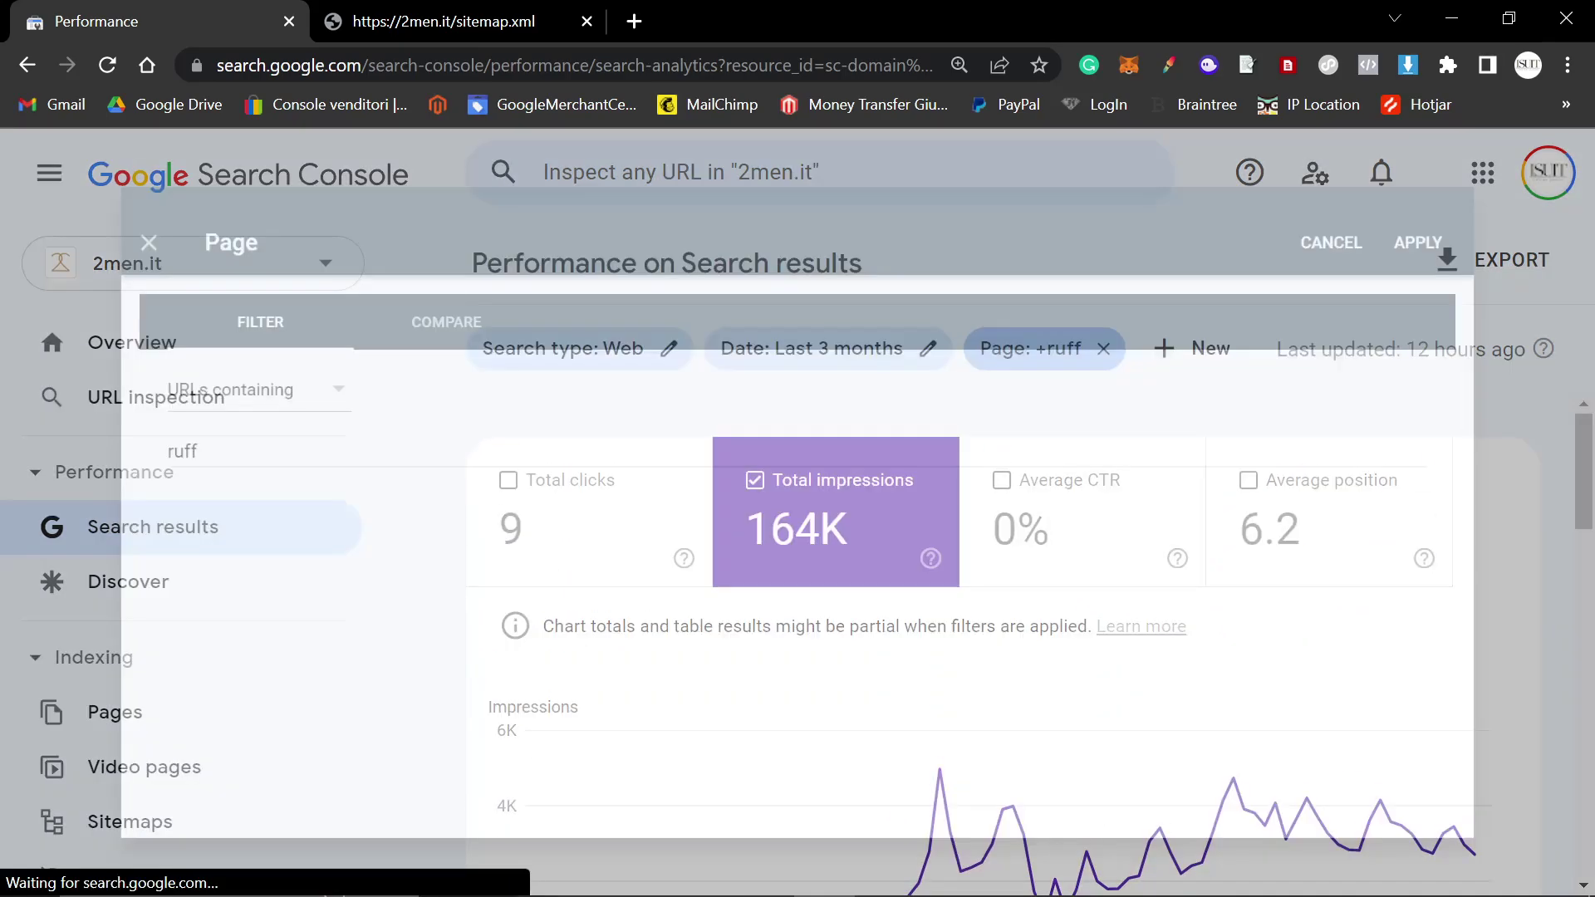
left_click(177, 366)
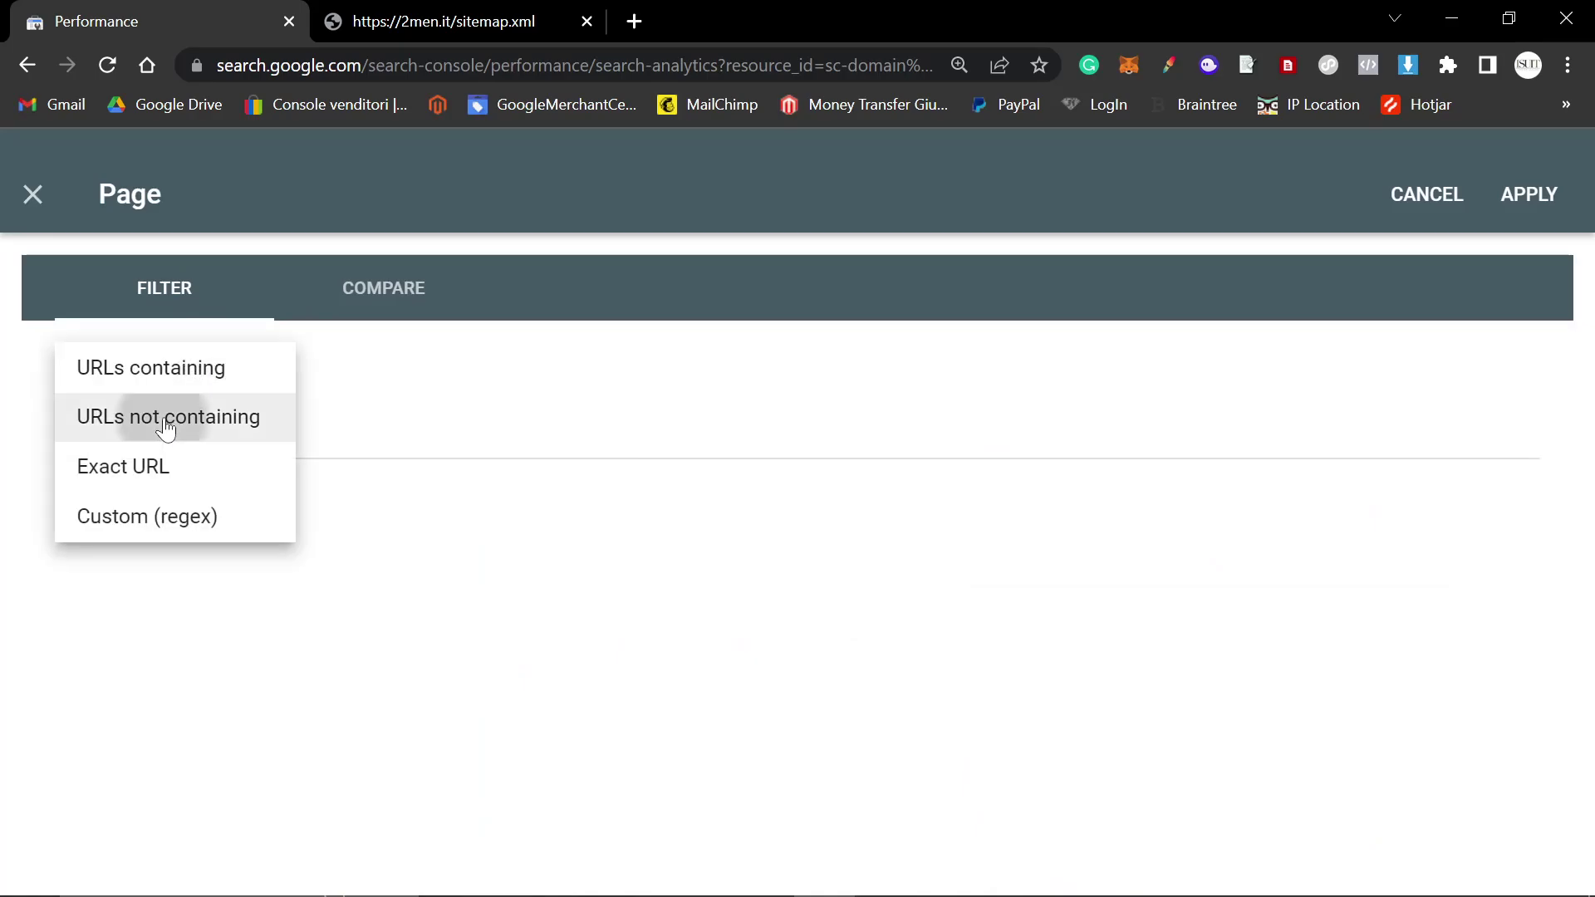
left_click(166, 417)
left_click(1532, 196)
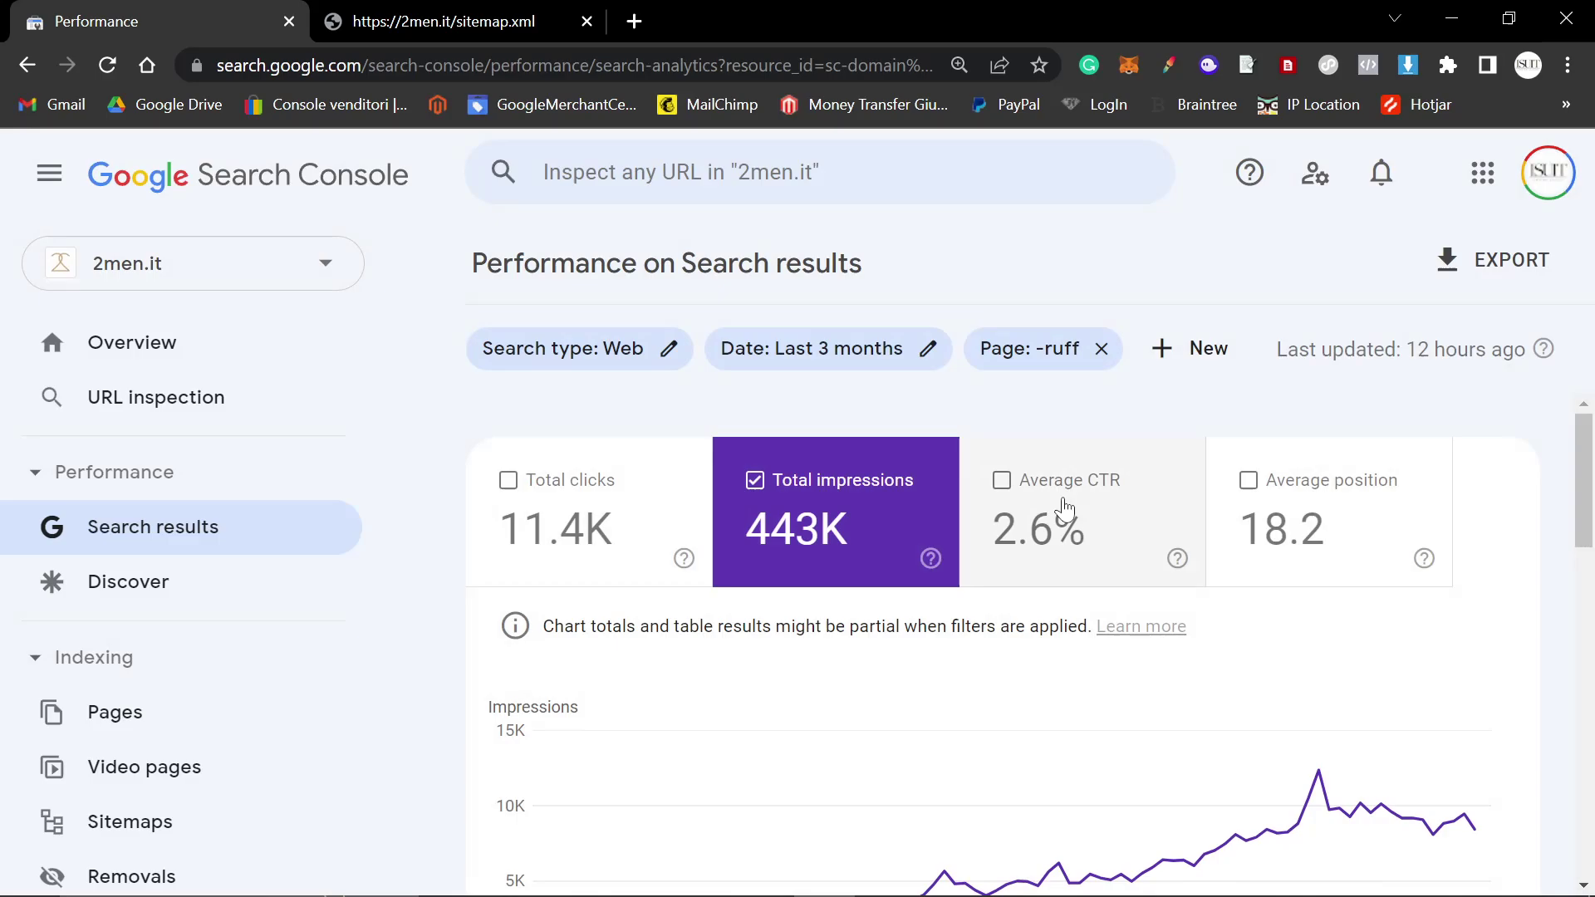
Step: Recheck the ruff-exclusion filter settings, close them unchanged, and review the 11.4K-click results
mouse_move(1338, 834)
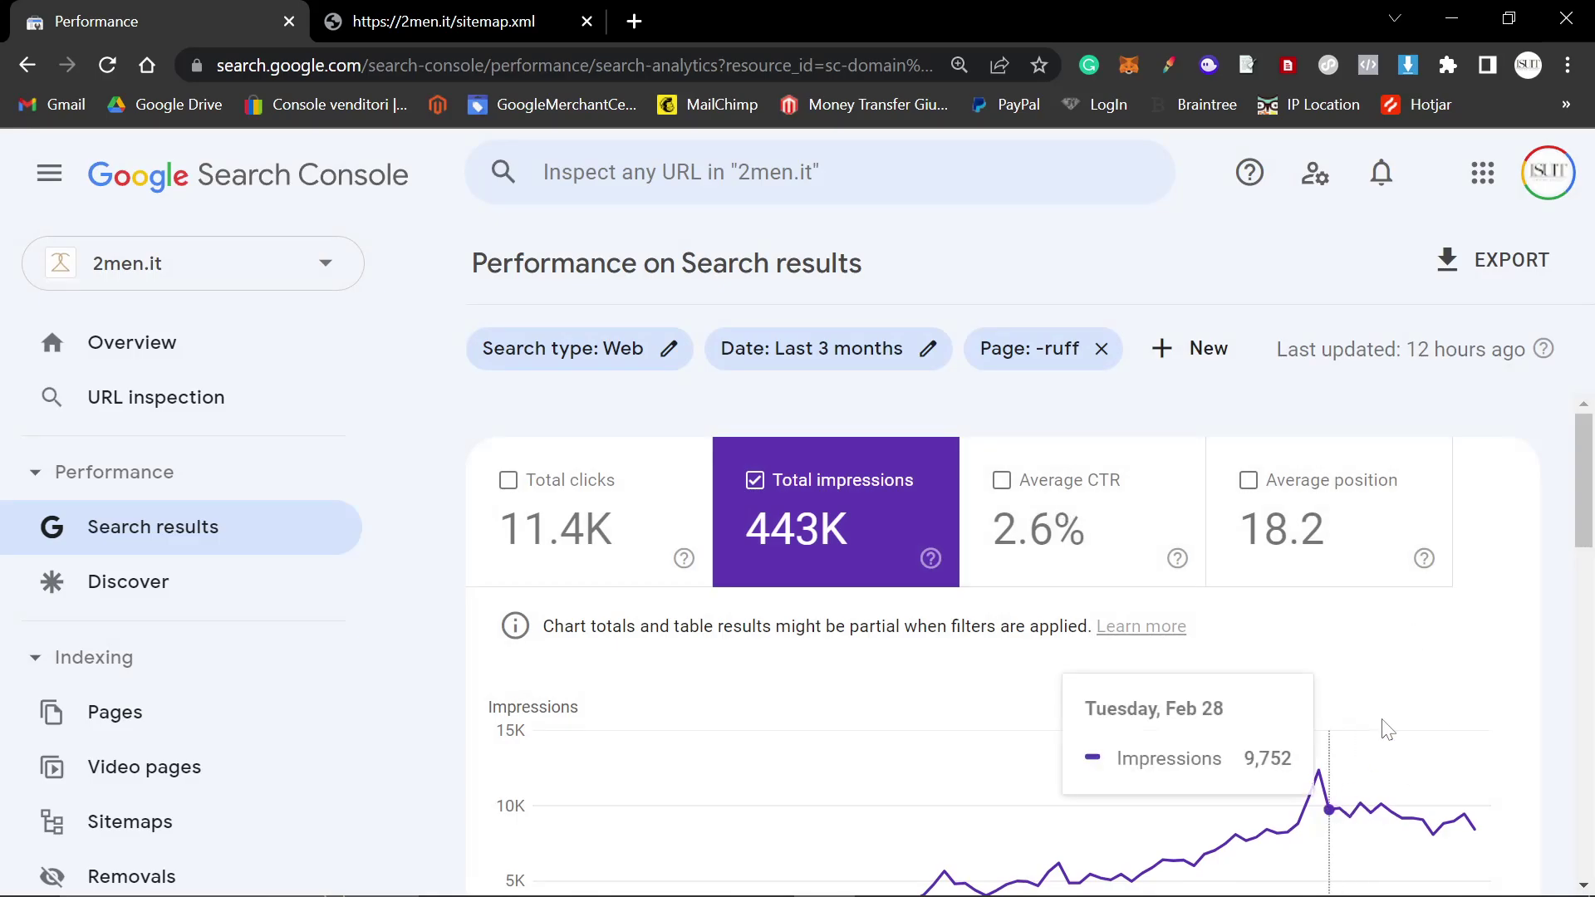
left_click(979, 364)
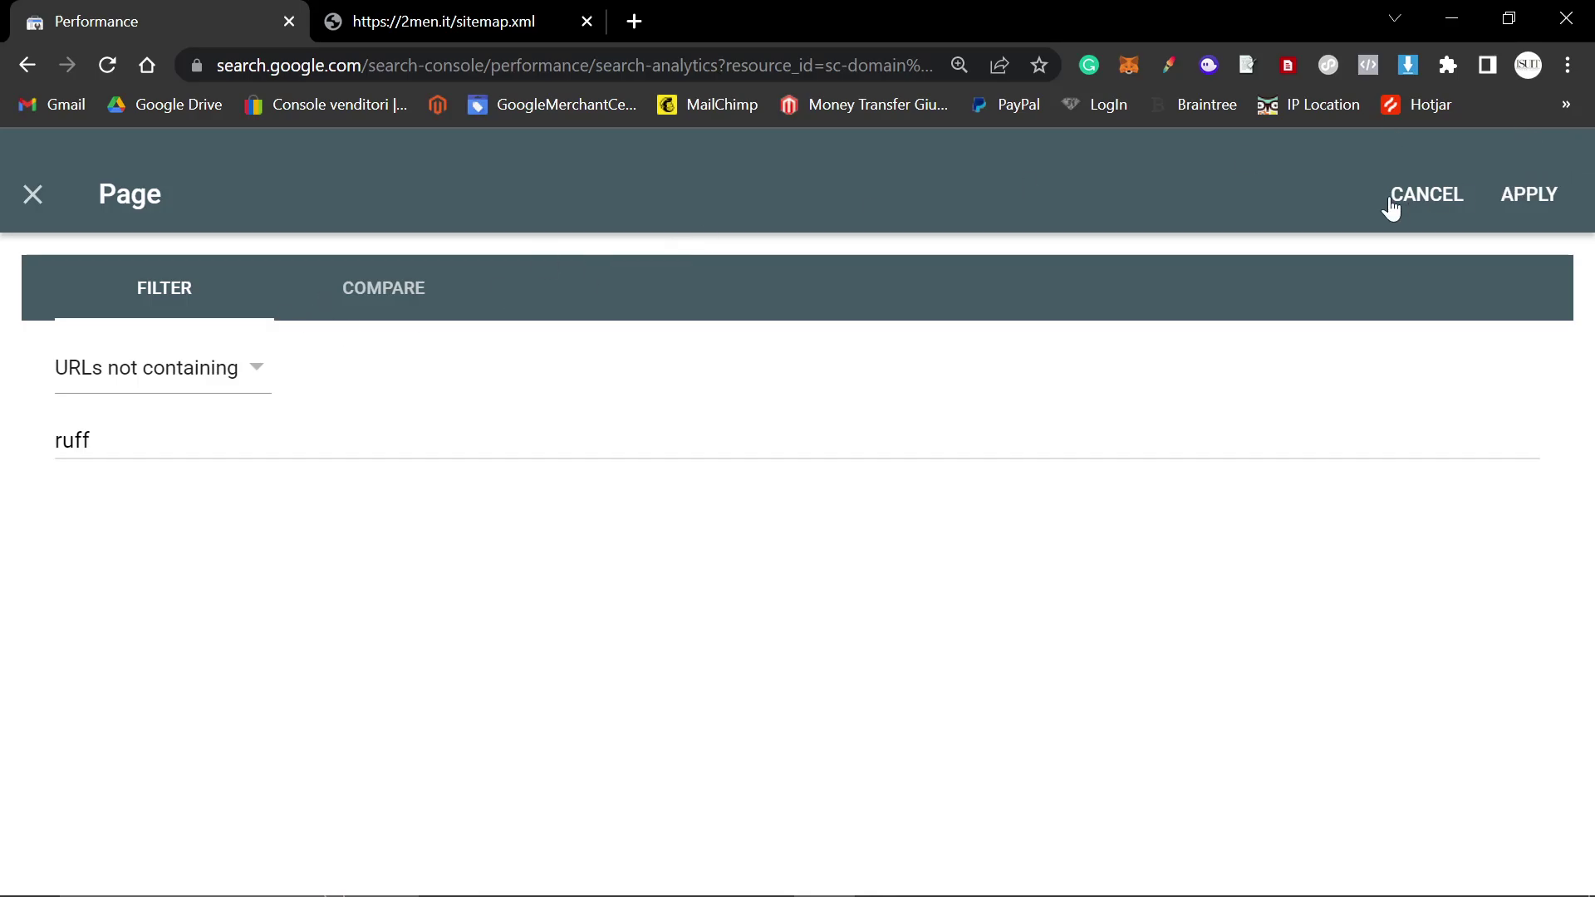
left_click(30, 195)
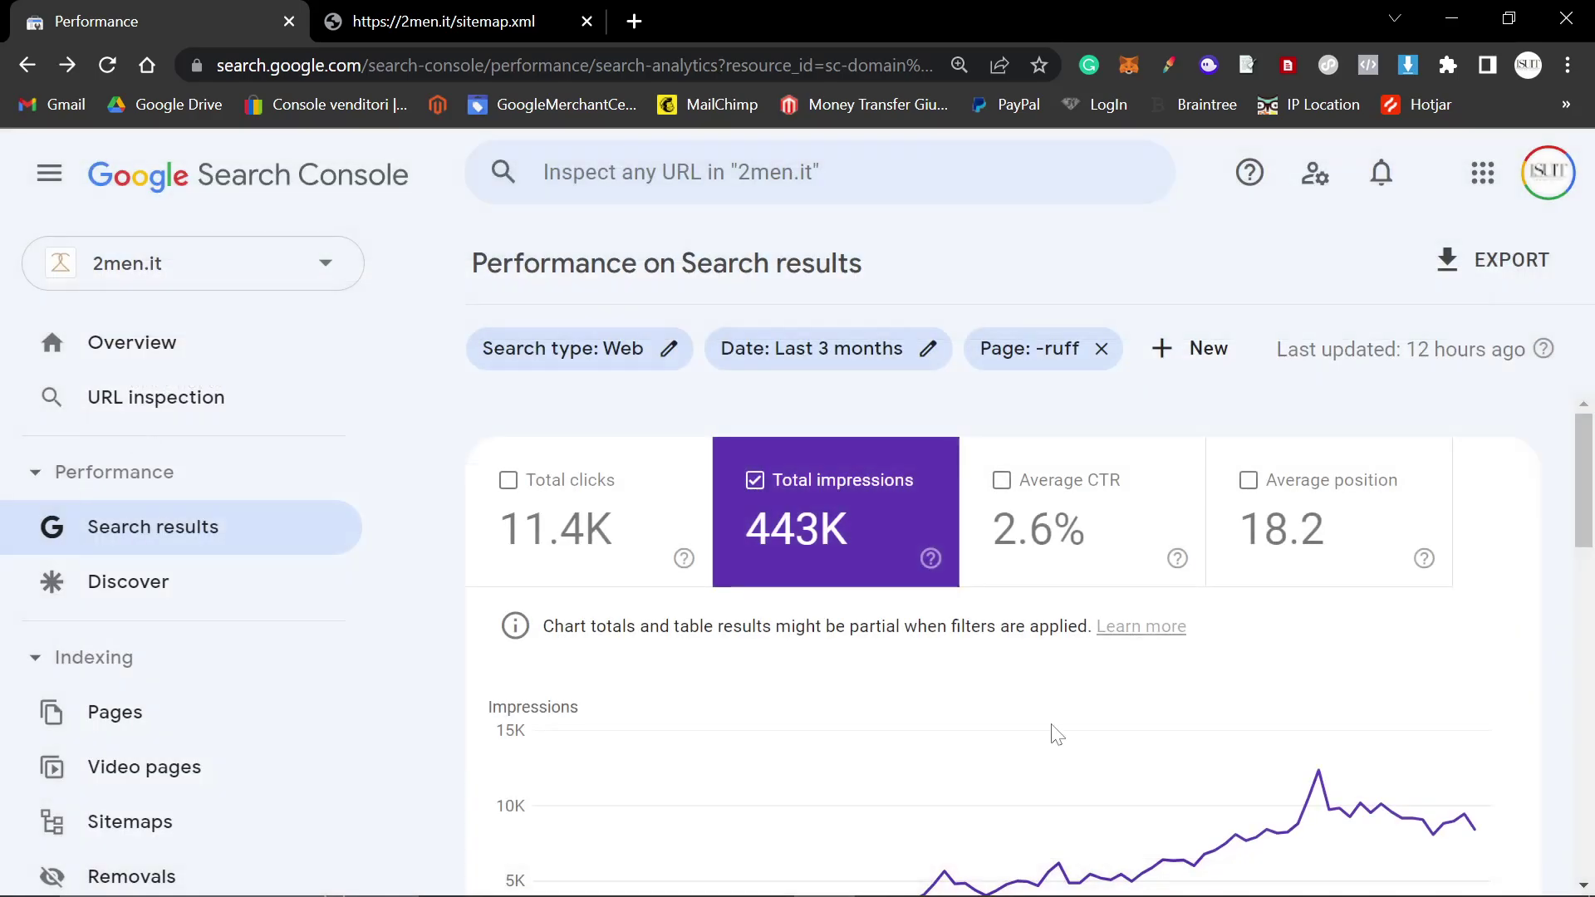
scroll(1050, 730, "down", 6)
scroll(965, 693, "down", 1)
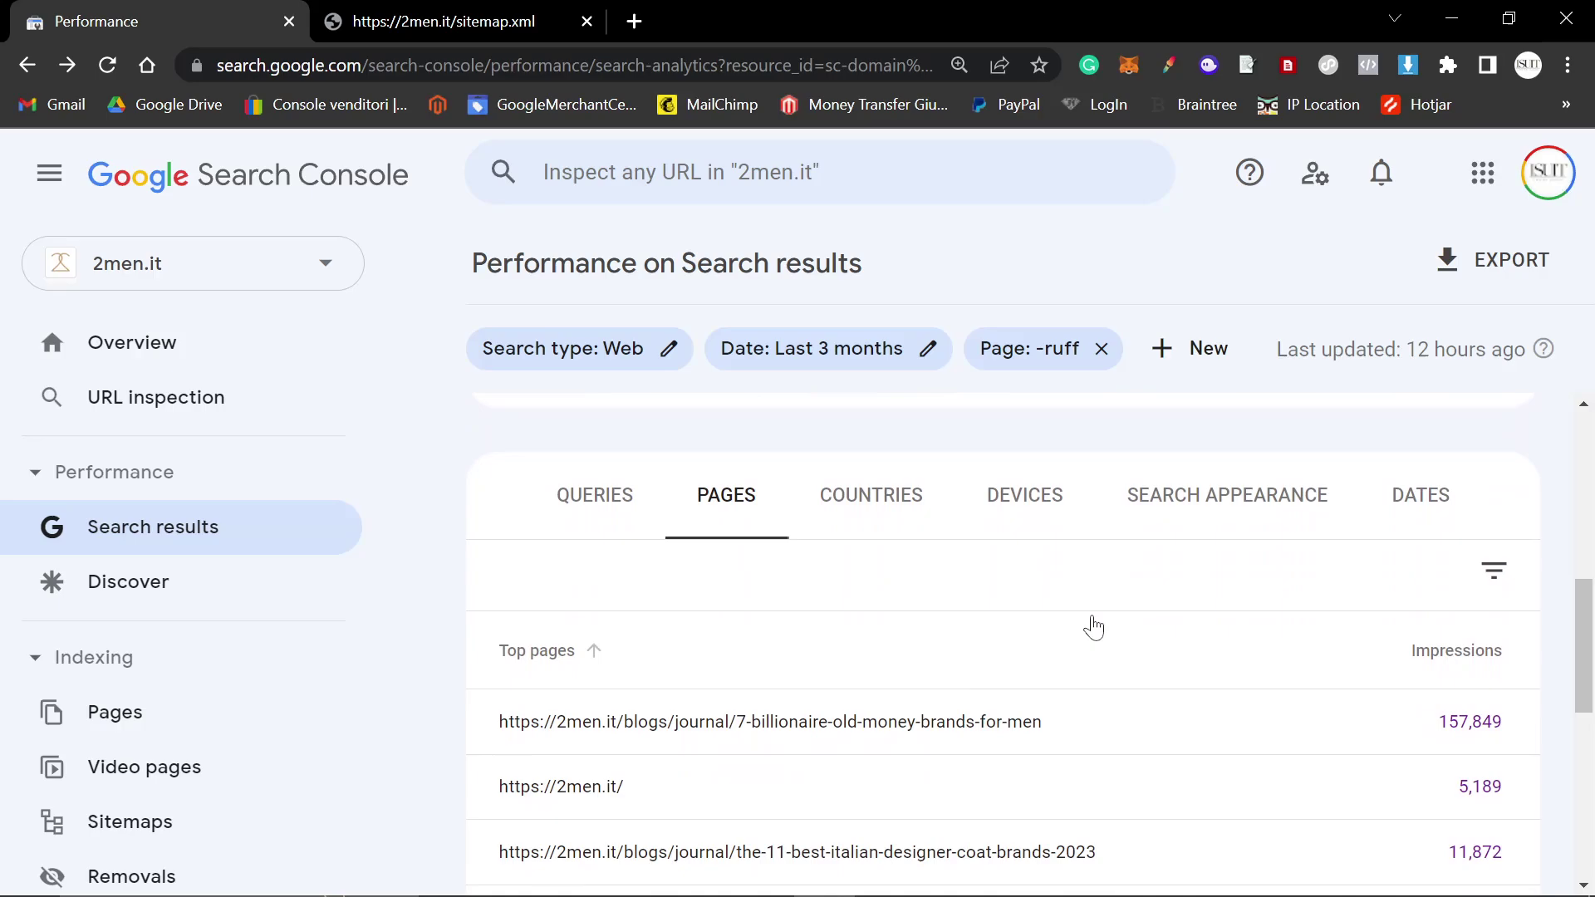
Step: Sort the Top pages table by impressions, descending, and browse the ranked pages
left_click(1427, 657)
scroll(1162, 573, "down", 1)
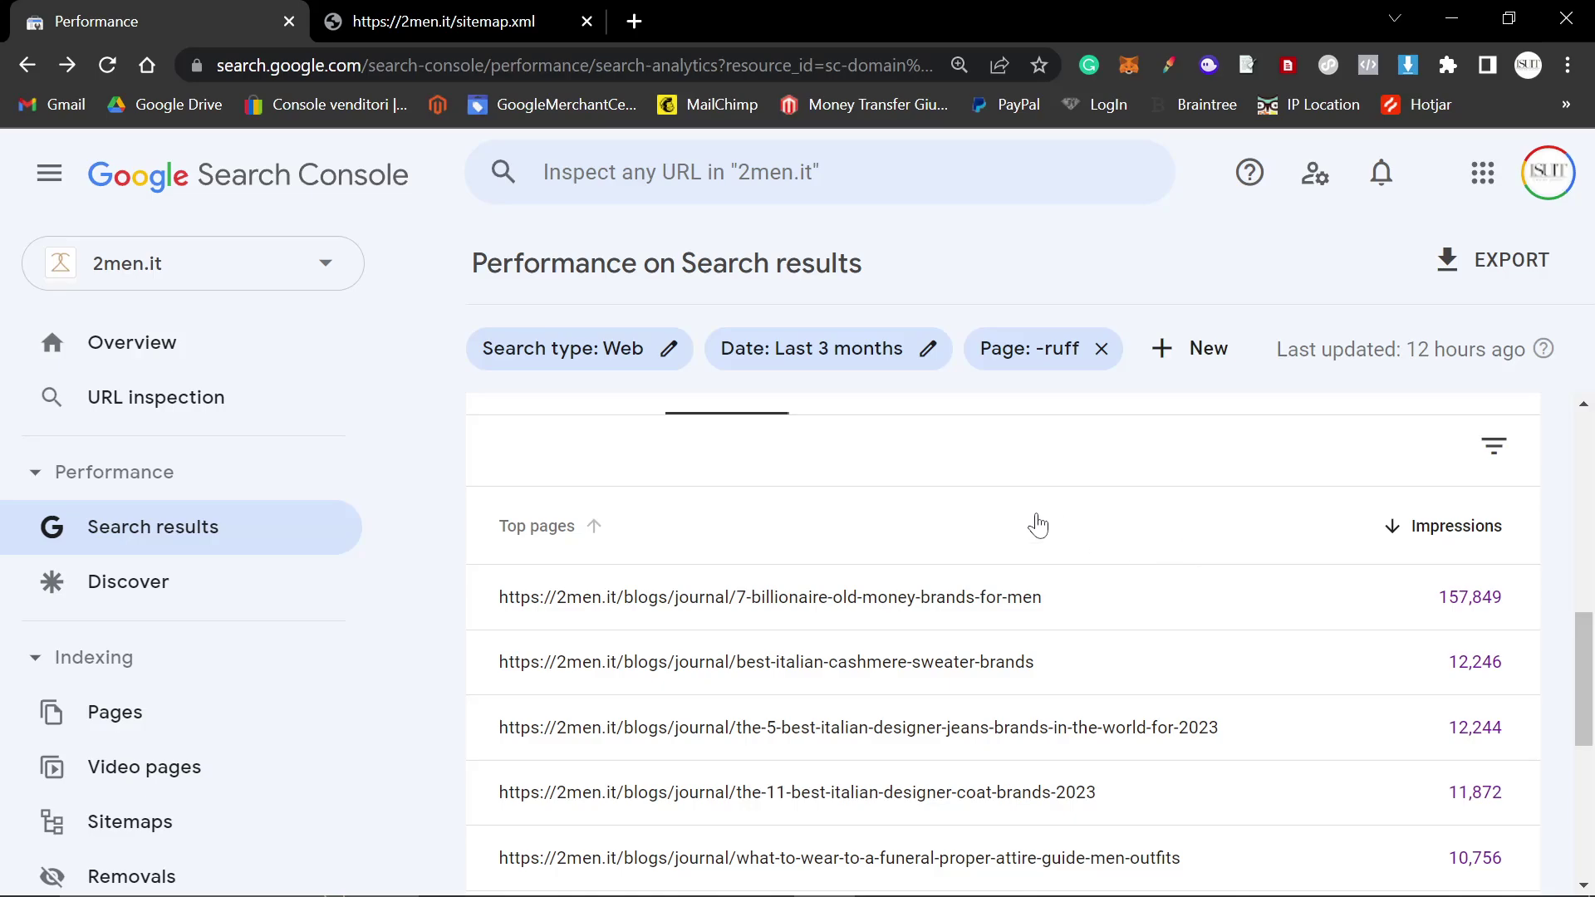
scroll(648, 507, "down", 1)
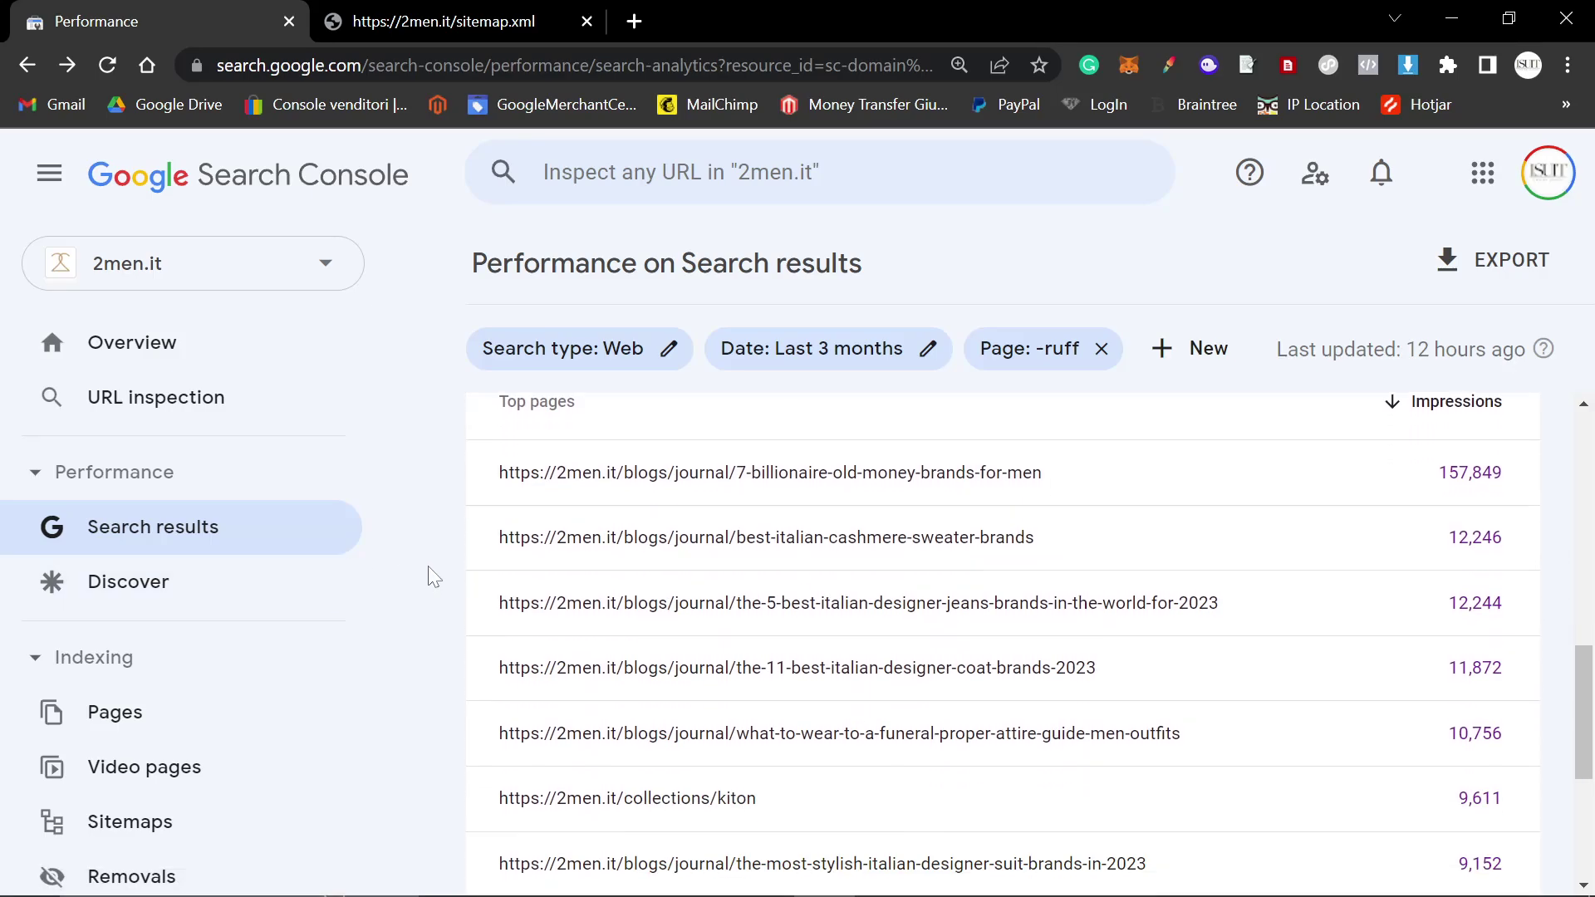
scroll(432, 568, "up", 9)
scroll(456, 569, "down", 5)
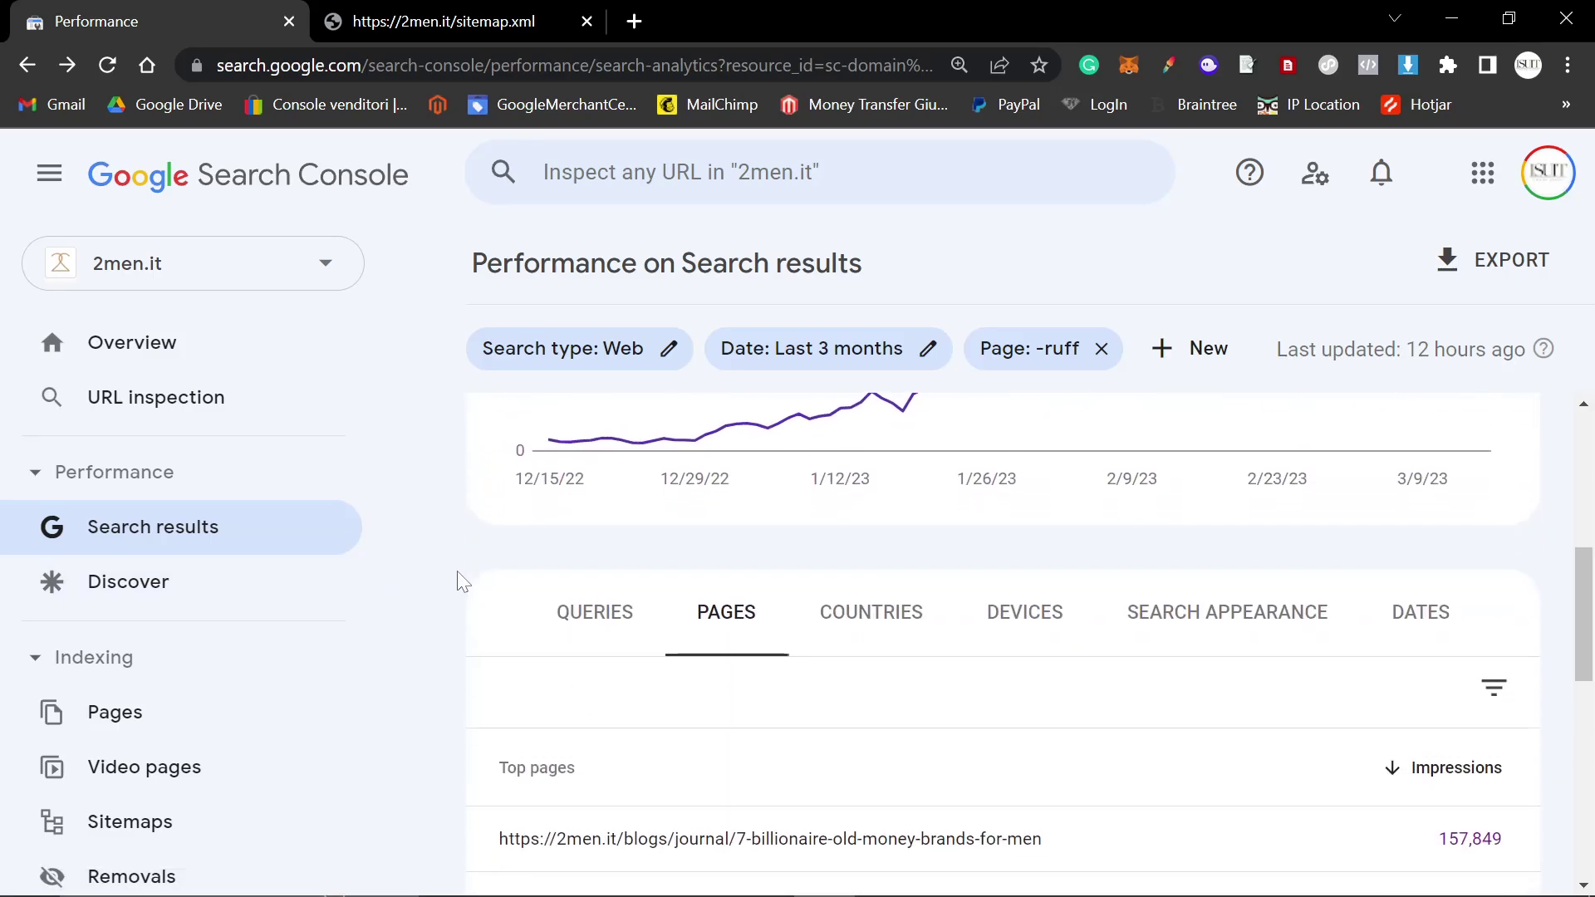
scroll(460, 579, "down", 3)
Step: Filter the report to the cashmere sweater brands page and inspect its trend chart
left_click(801, 654)
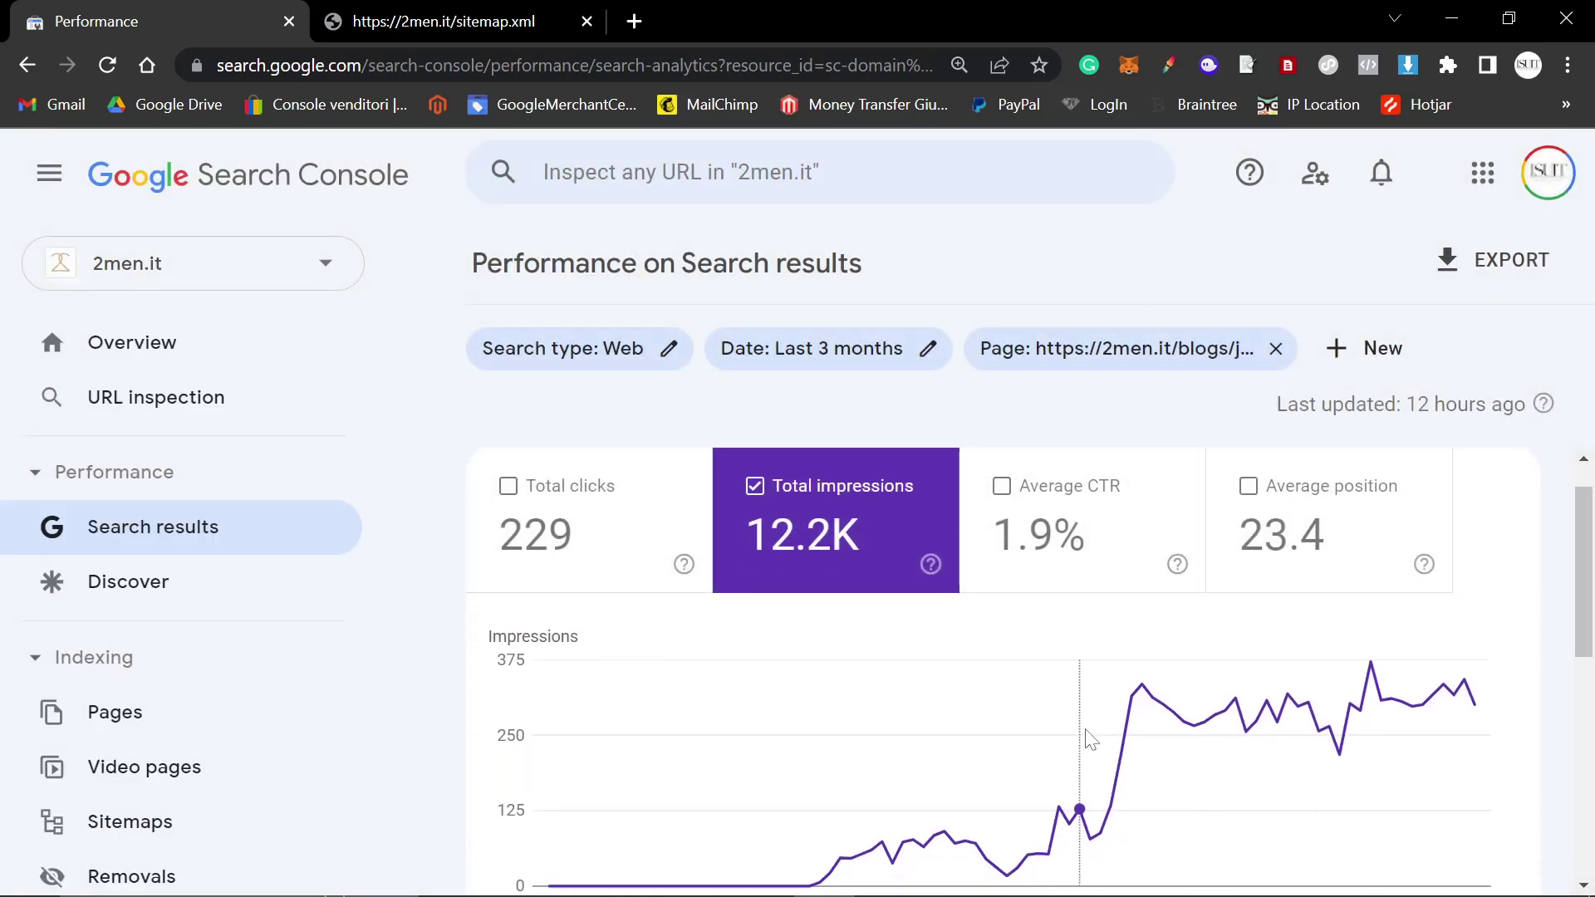
scroll(1088, 731, "down", 2)
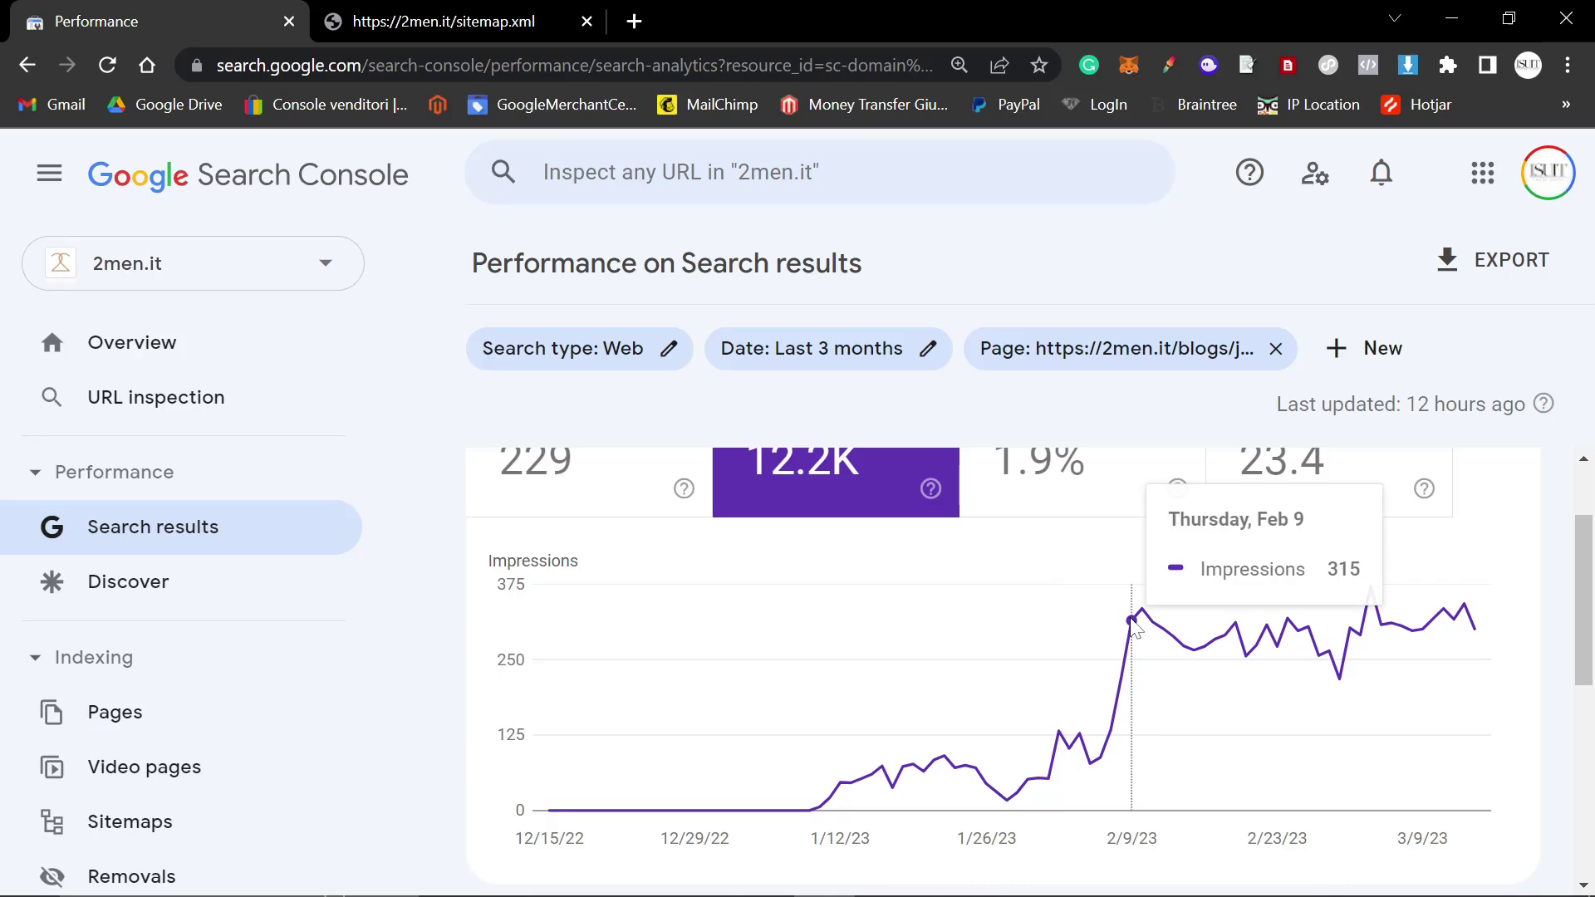
mouse_move(1166, 624)
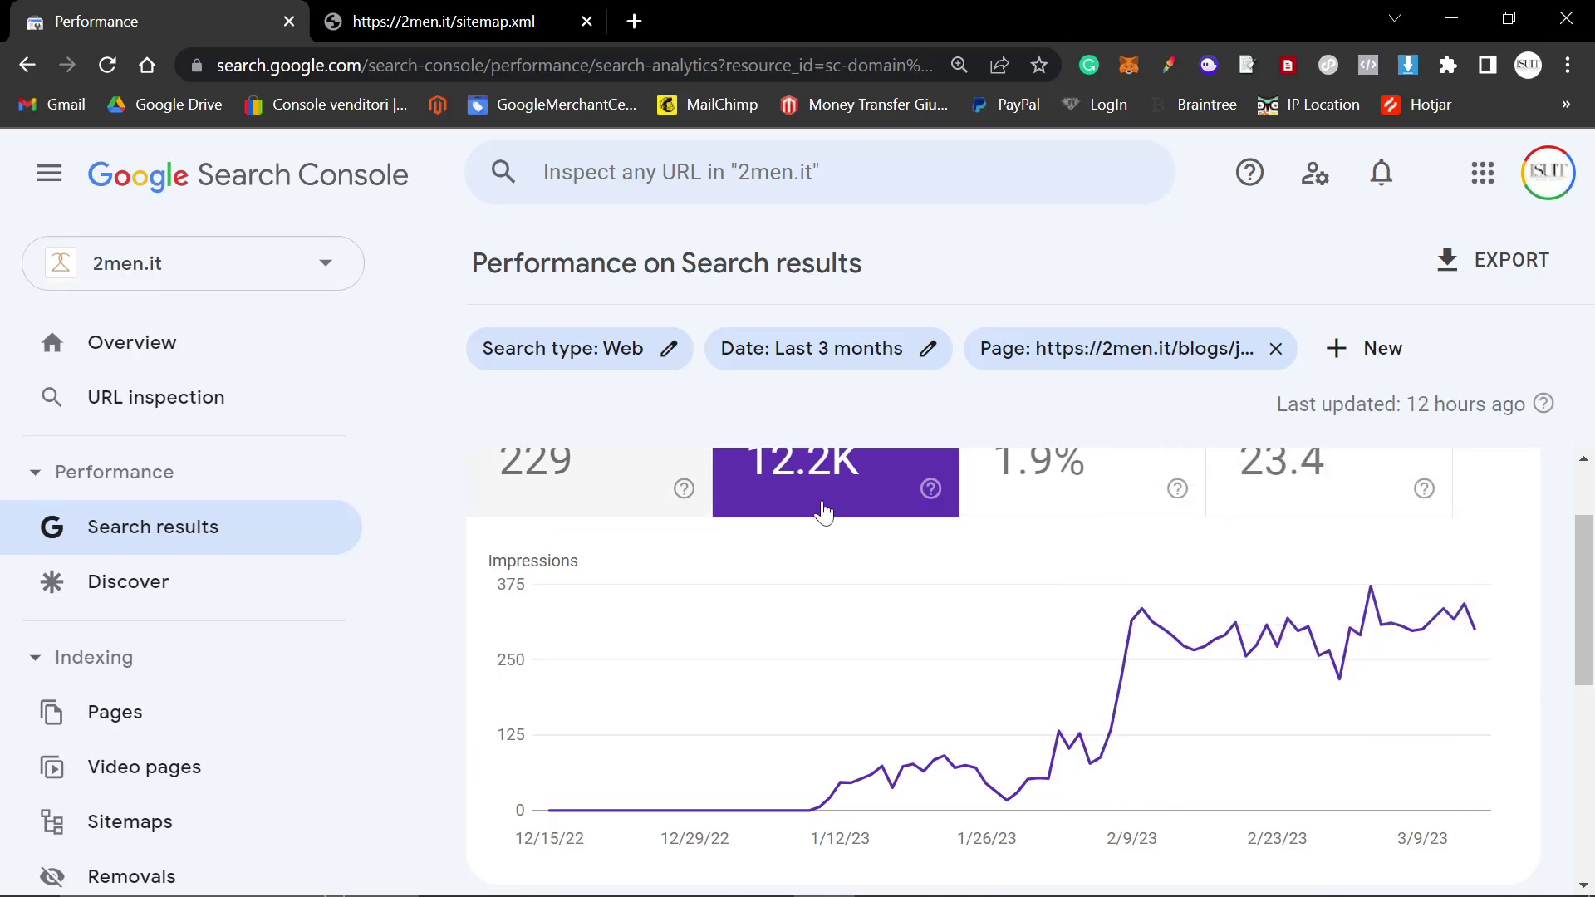
scroll(819, 508, "up", 1)
Step: Toggle Total clicks and Total impressions on the chart, ending with both shown
left_click(544, 527)
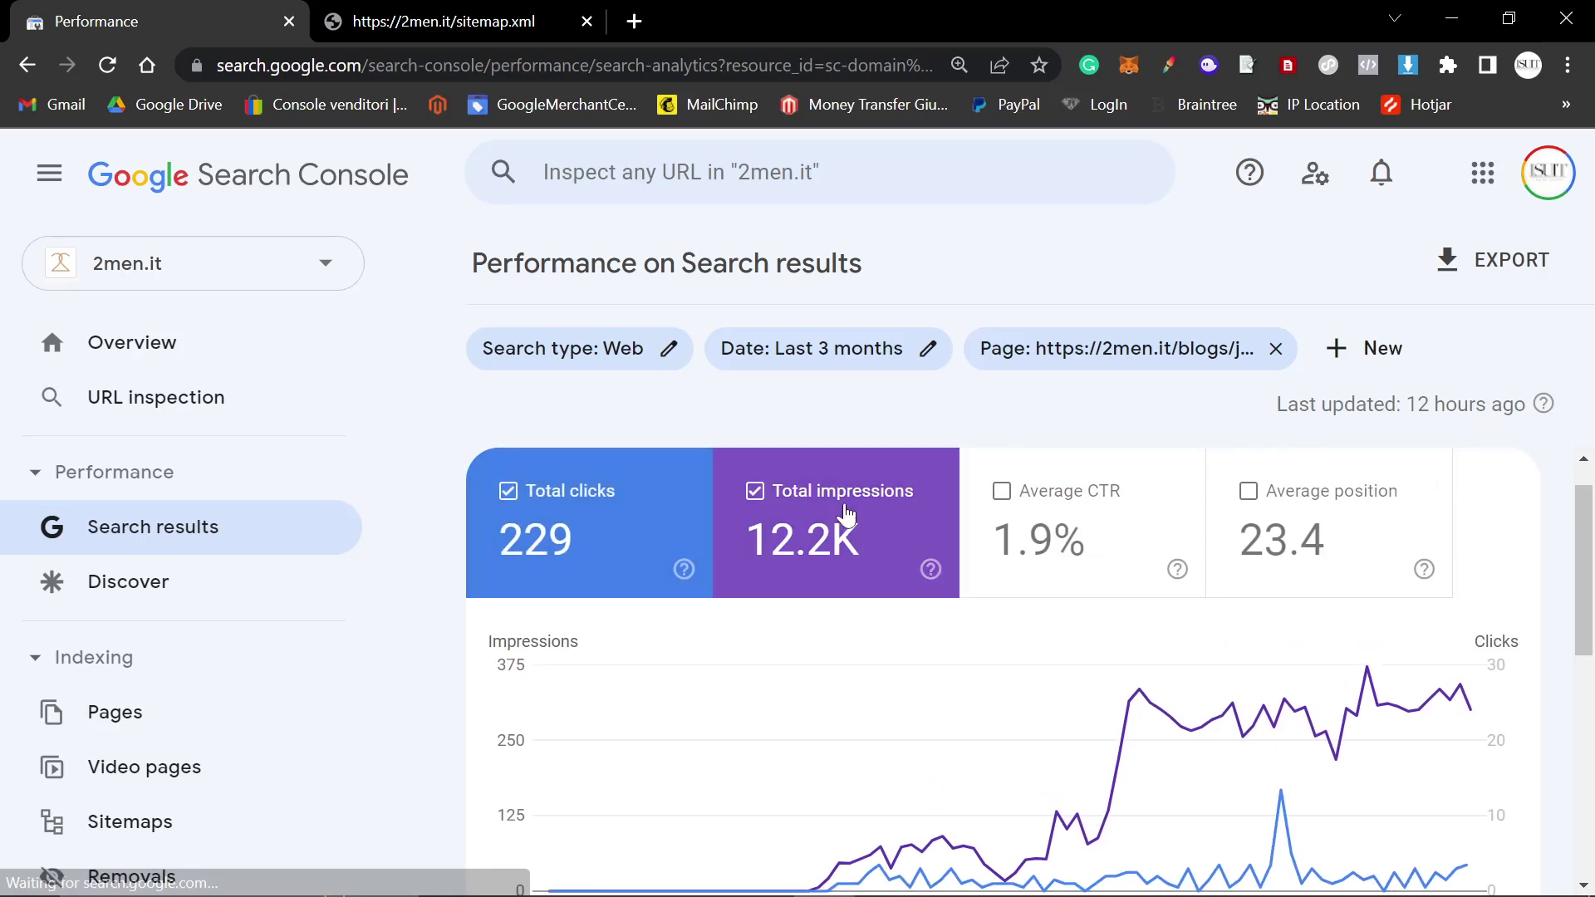
left_click(889, 552)
scroll(1080, 623, "down", 1)
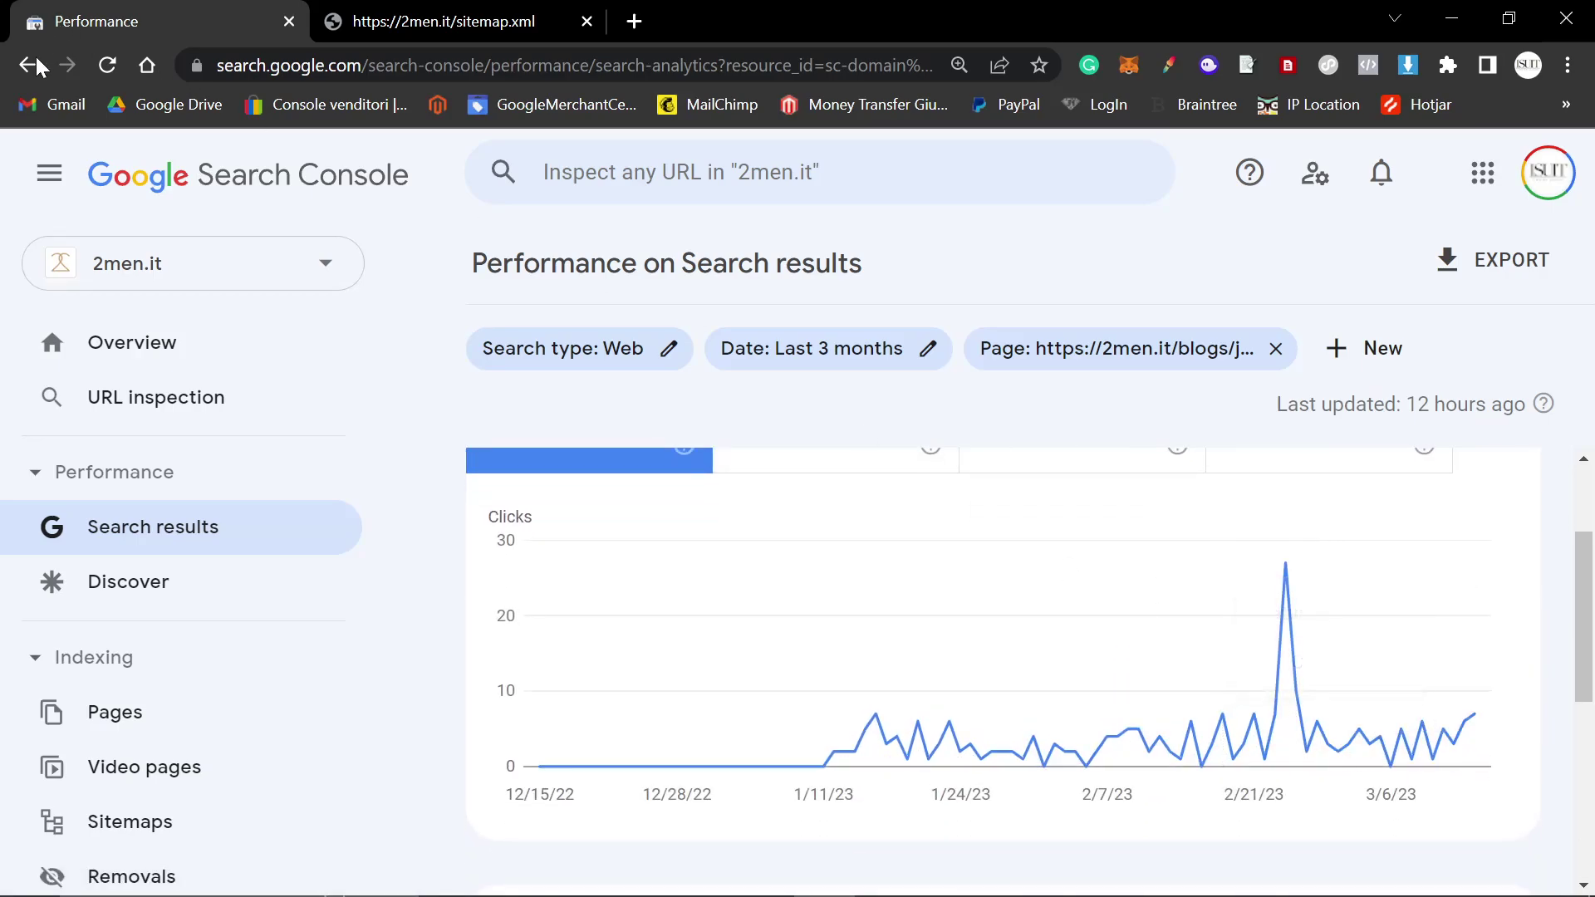
scroll(581, 457, "up", 1)
left_click(719, 552)
scroll(936, 641, "down", 2)
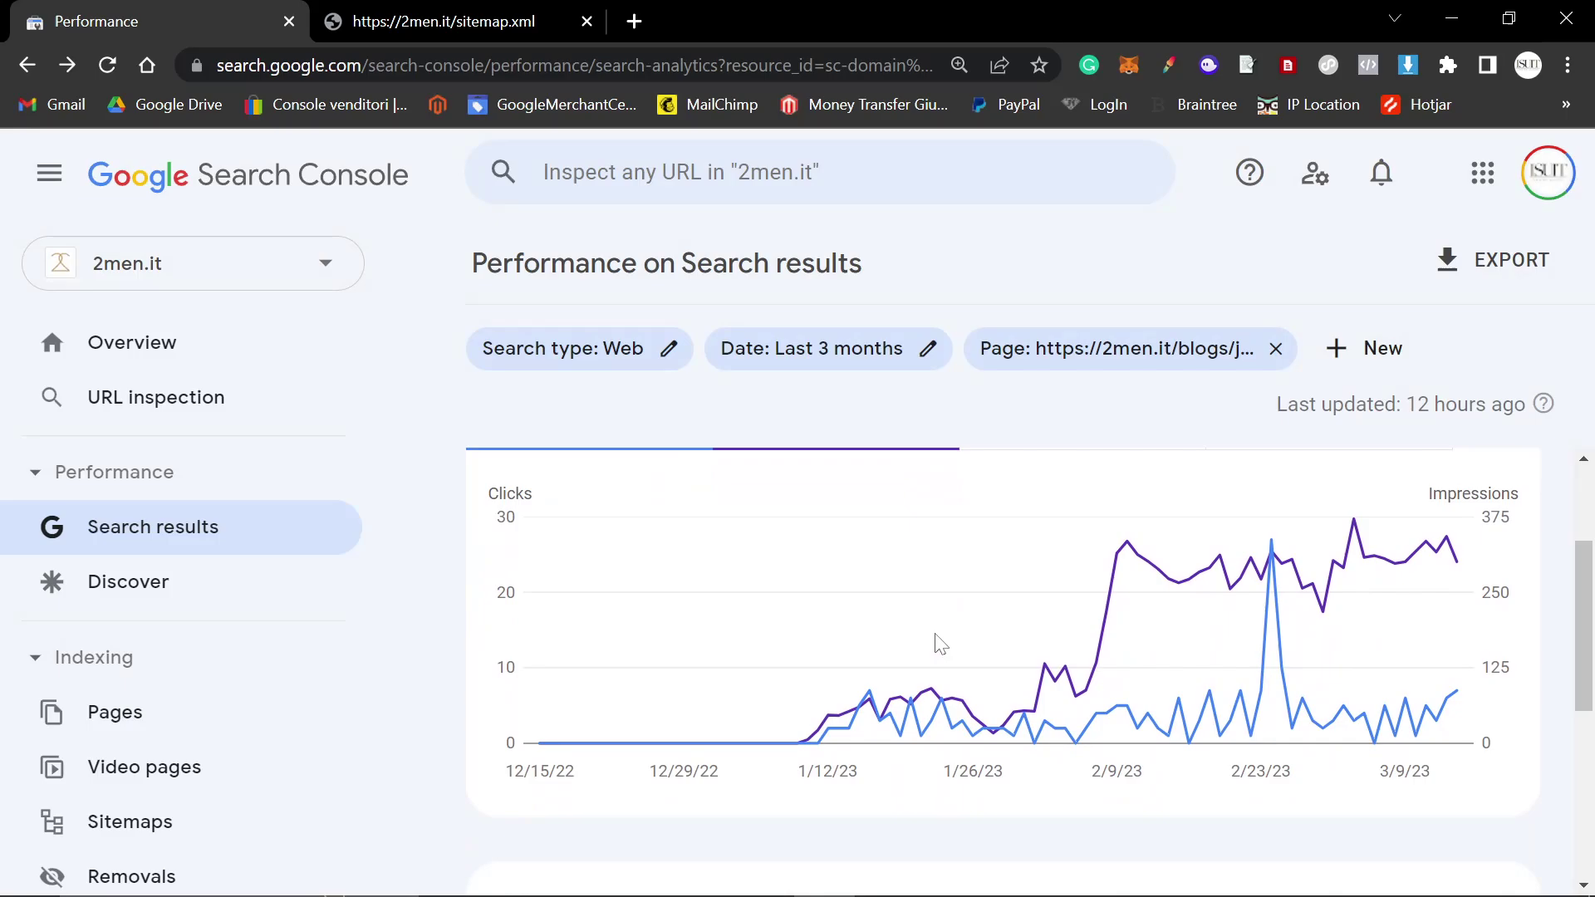
scroll(936, 641, "up", 1)
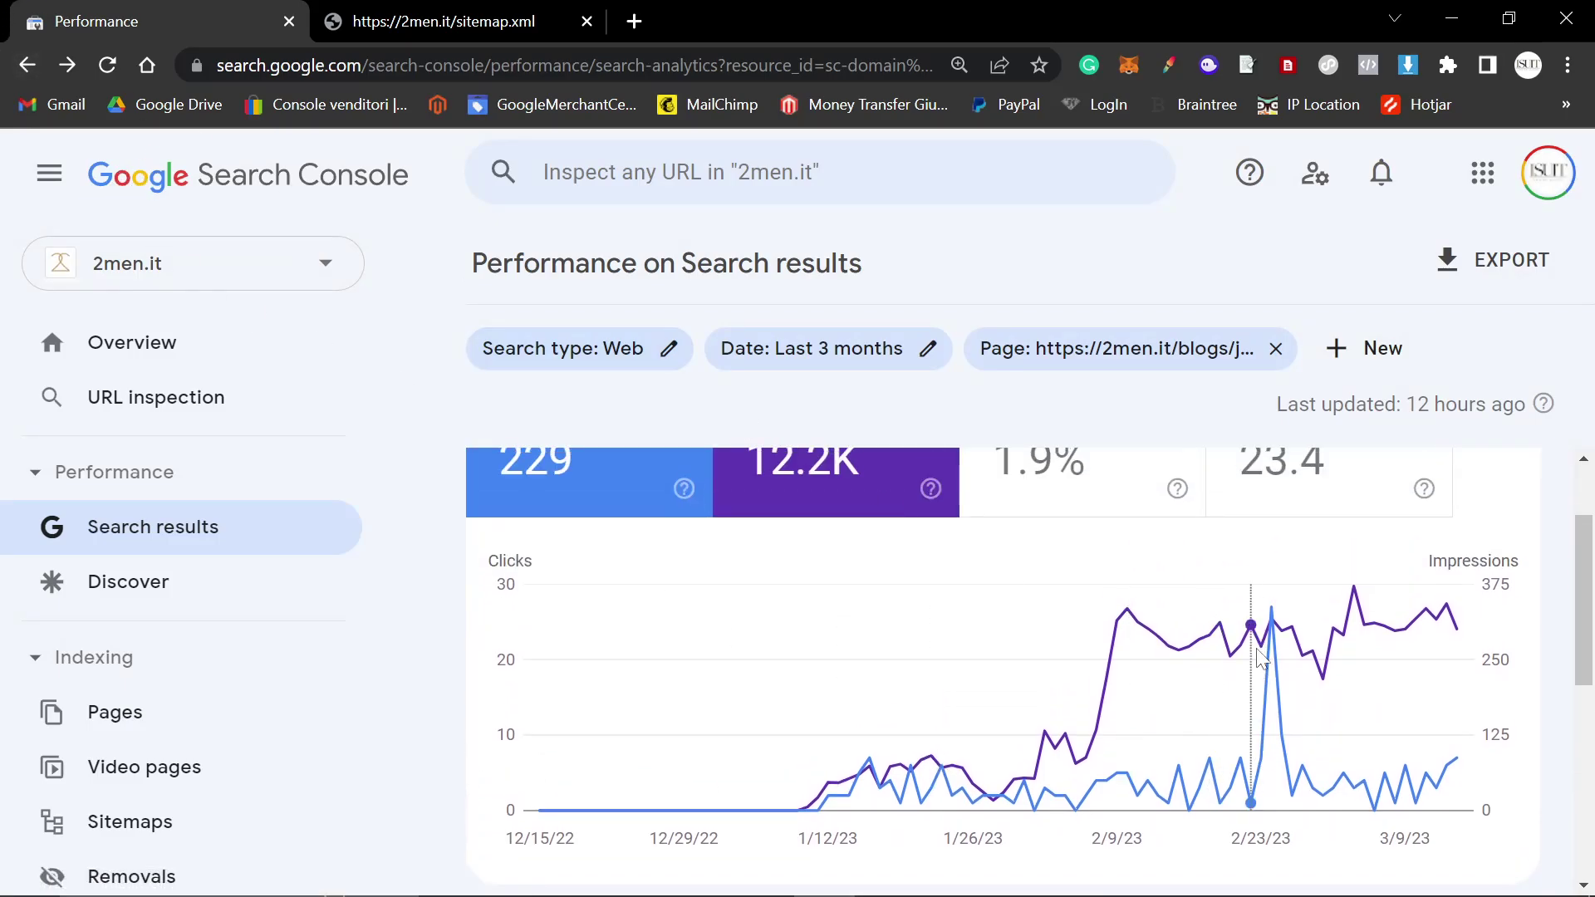
Step: Go back to the ruff-excluded top pages report
mouse_move(1277, 646)
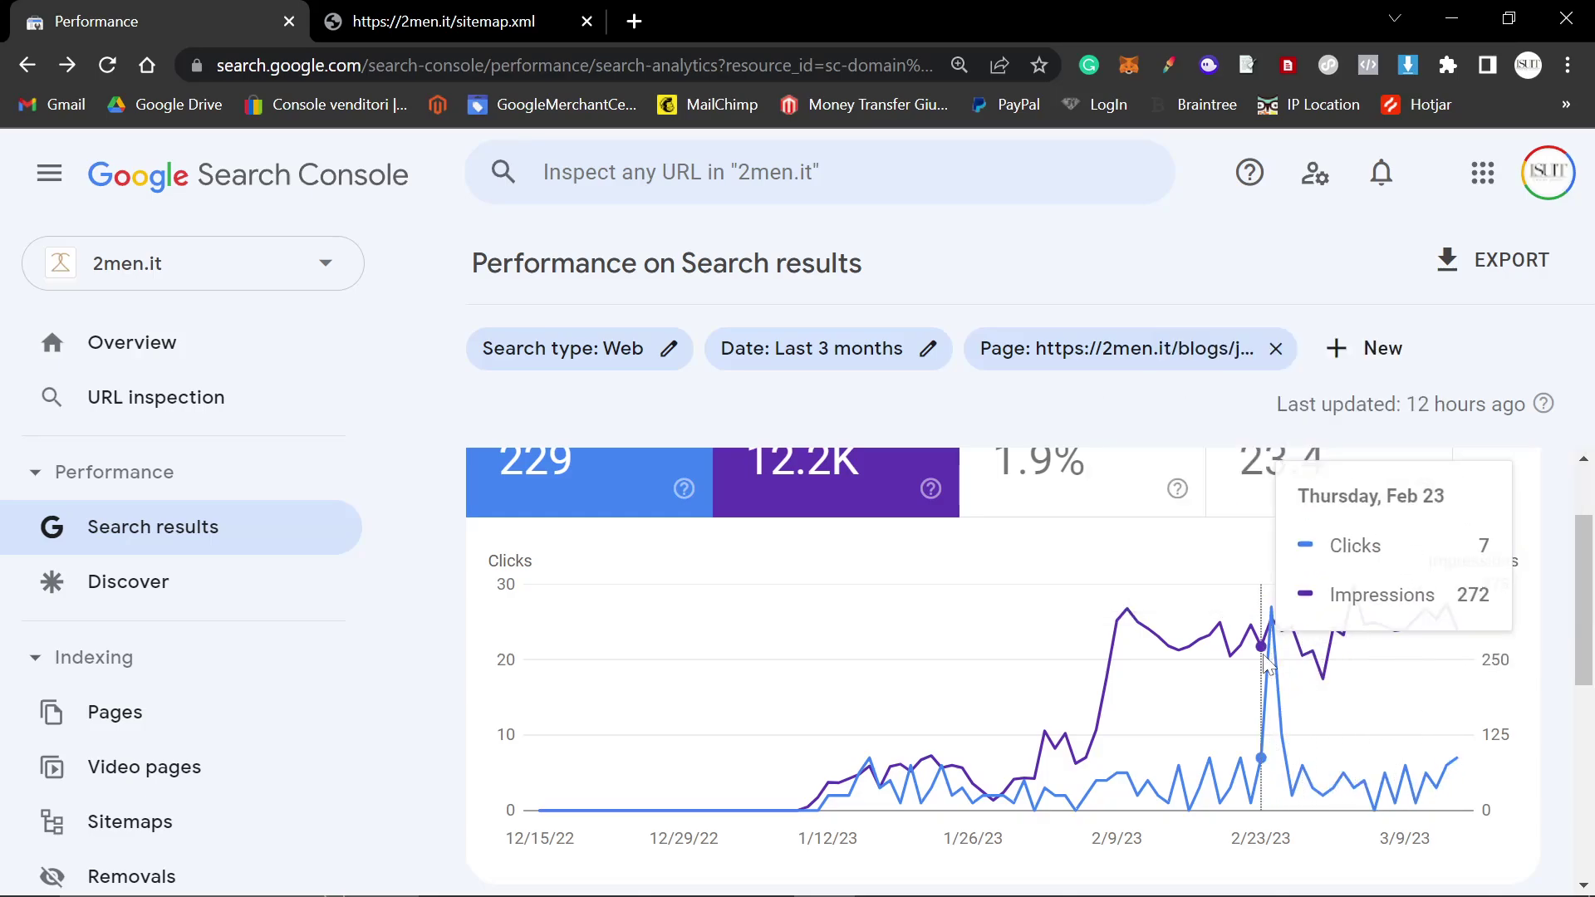
left_click(24, 66)
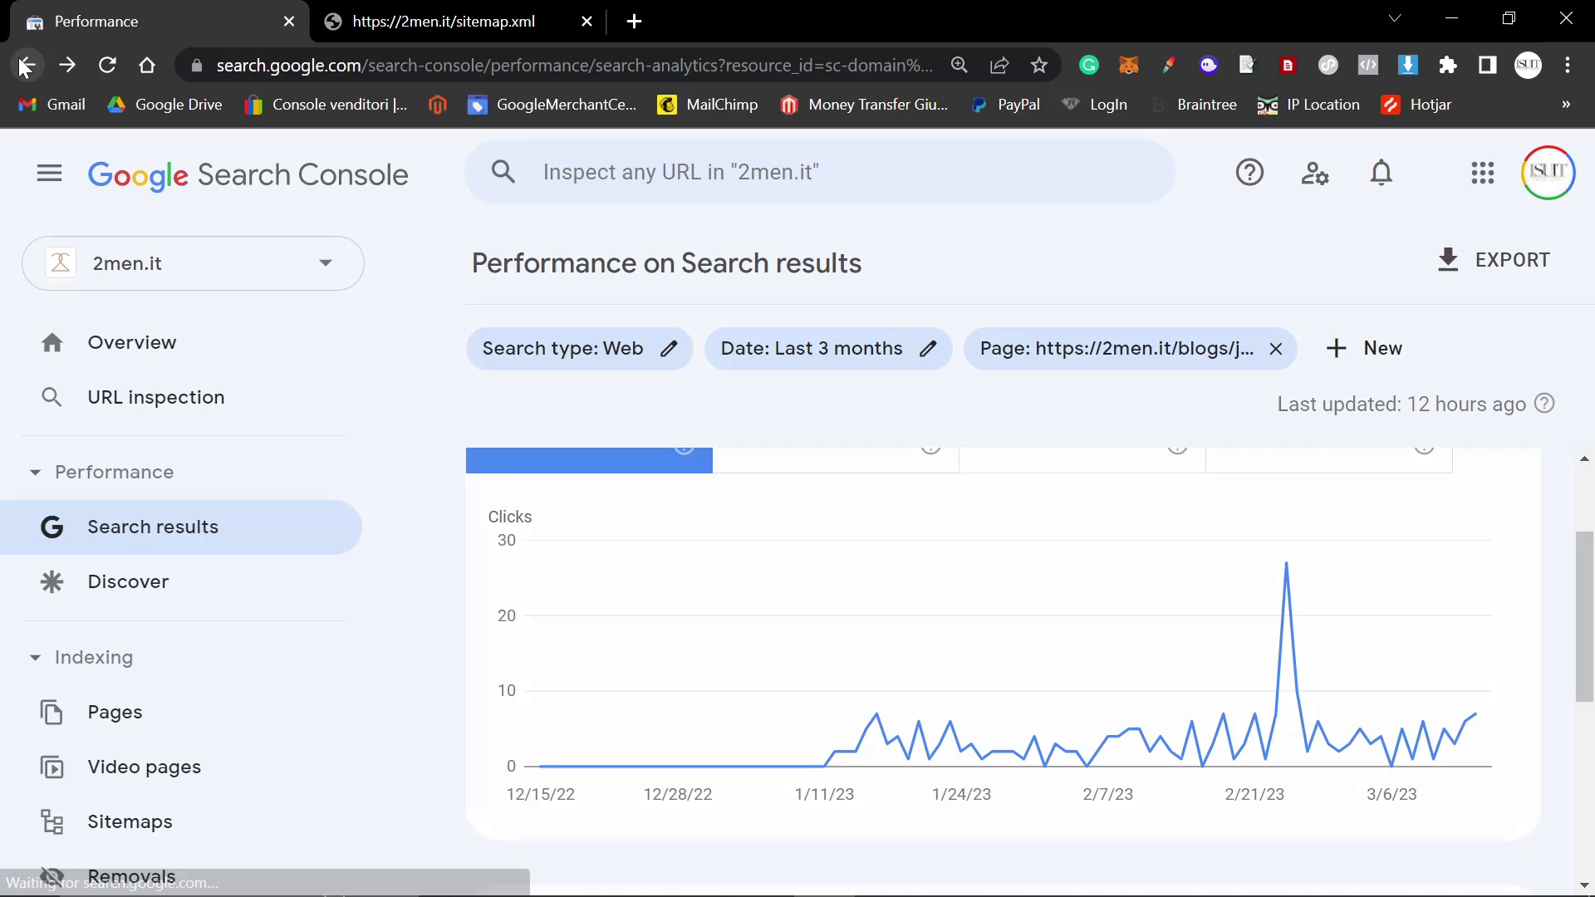
left_click(24, 65)
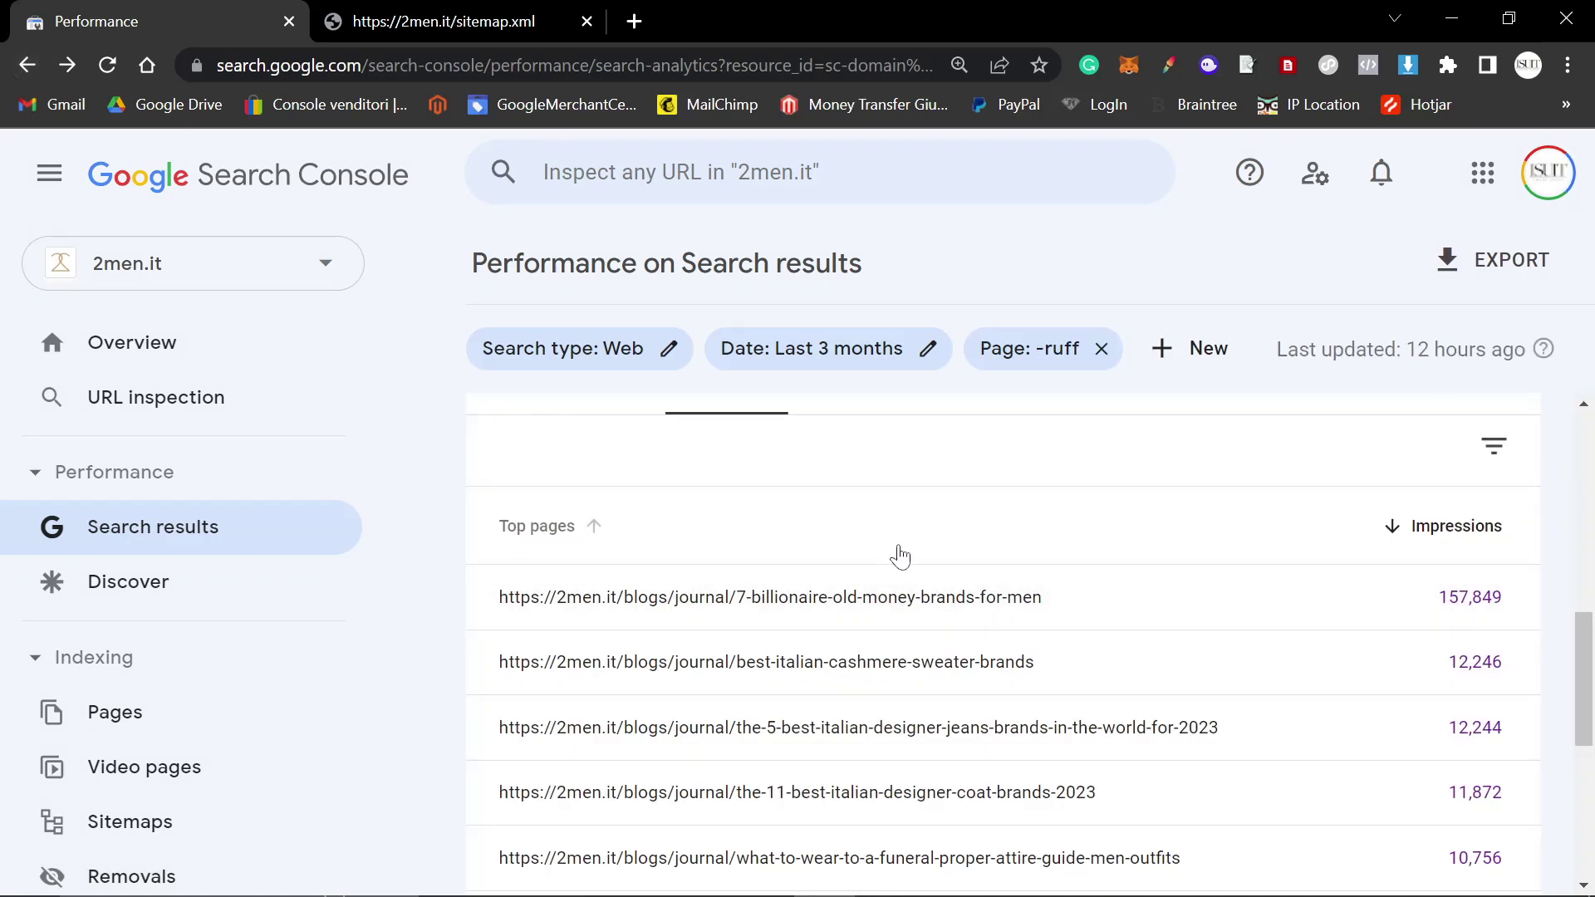
Step: Scroll the ruff-excluded Top pages table down to the /collections/kiton row
scroll(906, 548, "down", 1)
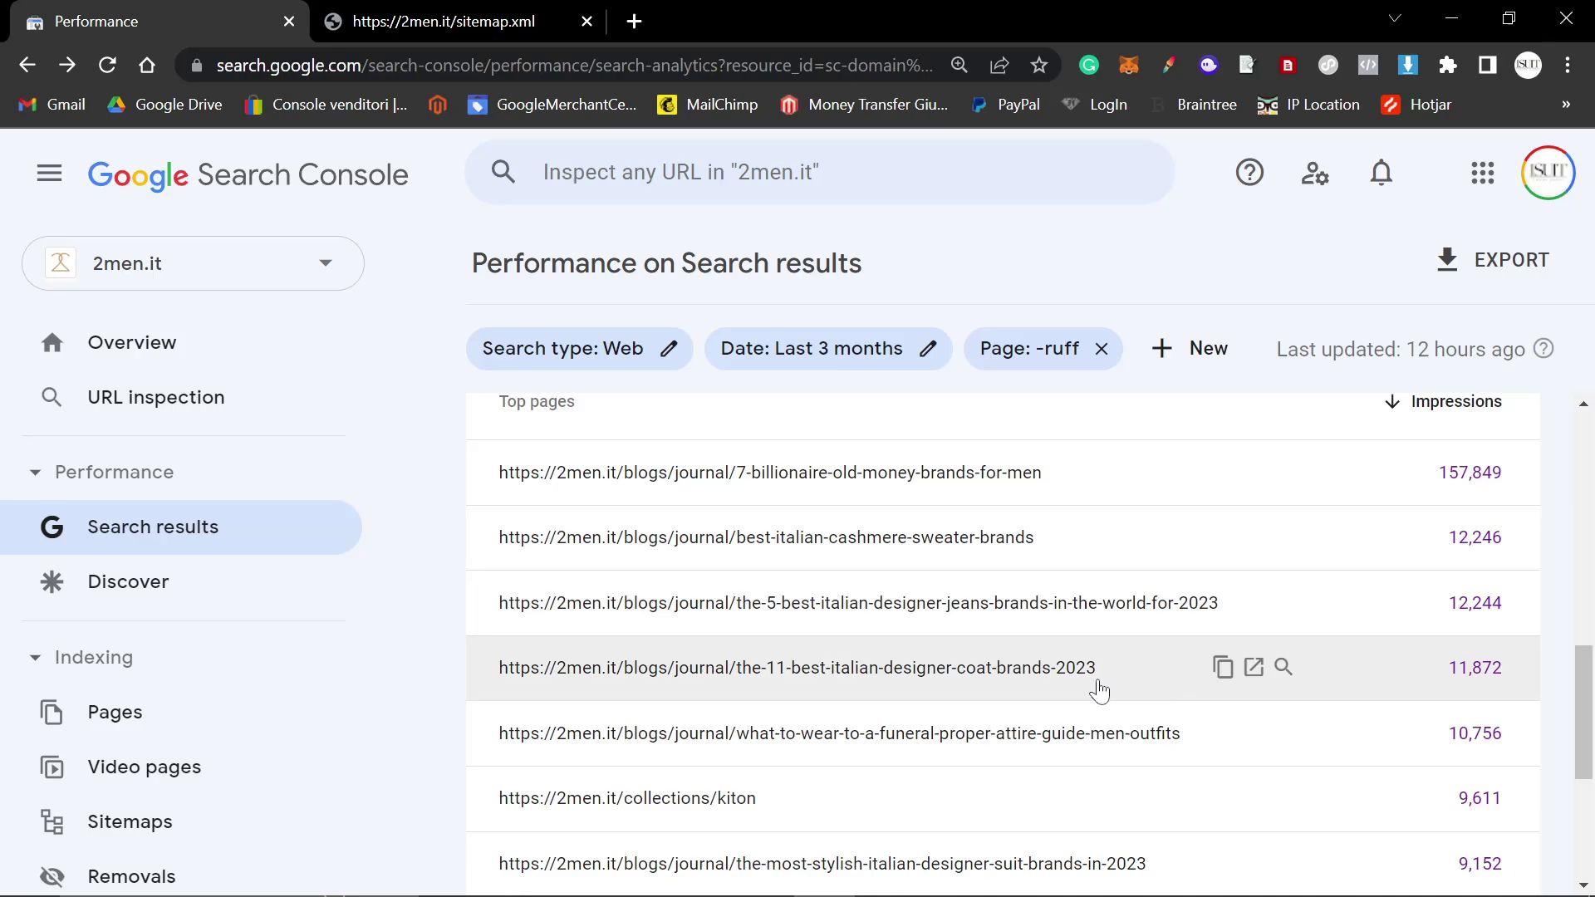
scroll(994, 596, "down", 1)
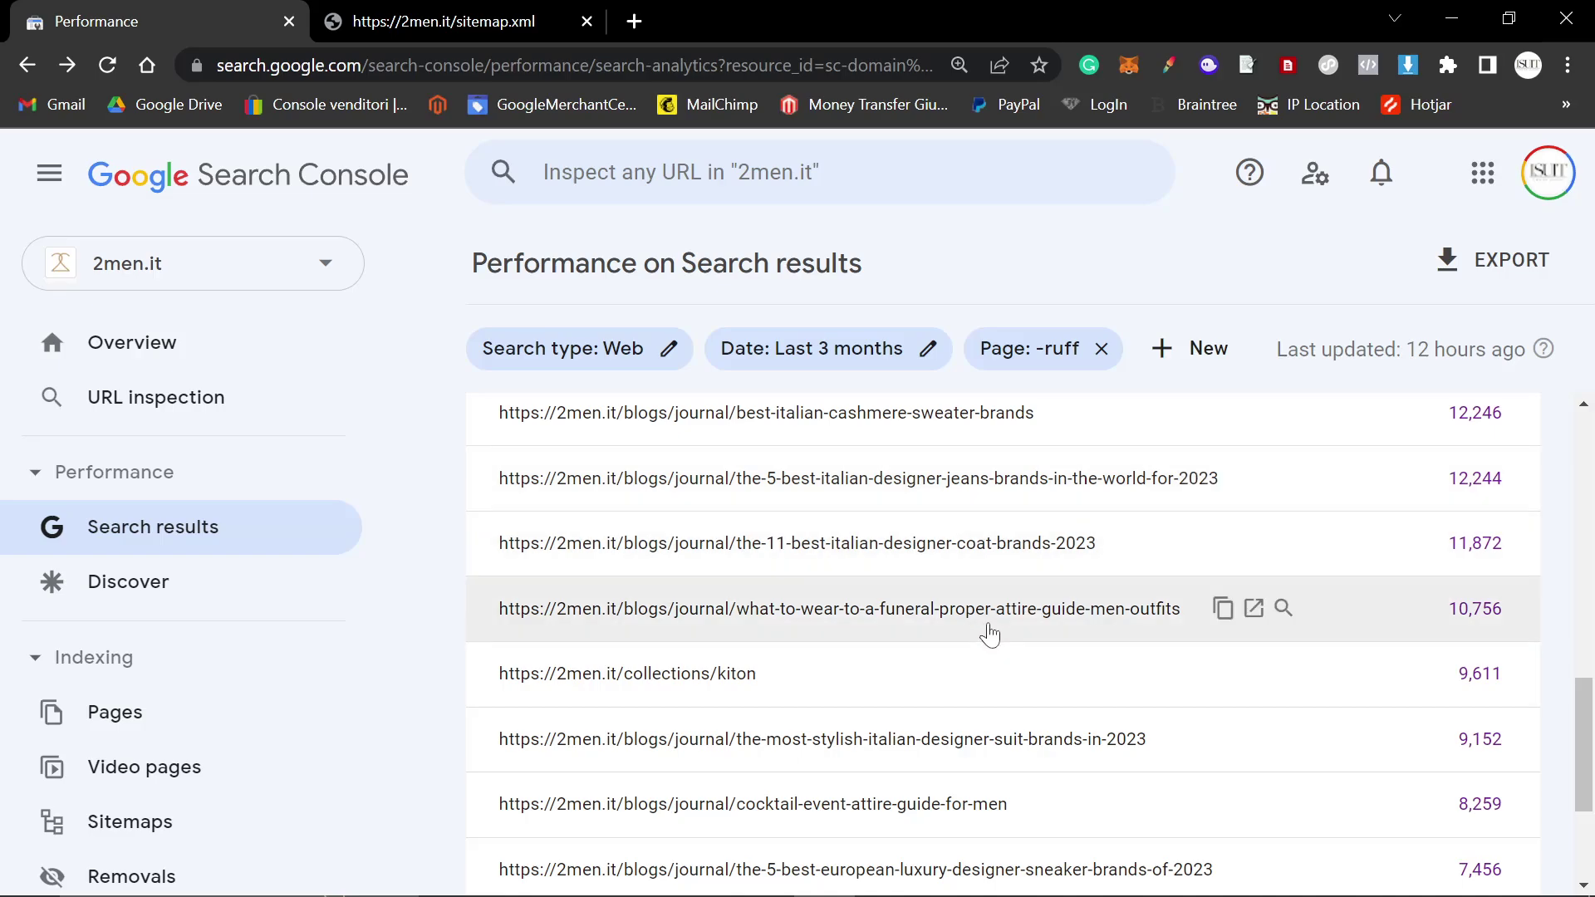
Step: Filter the report to the /collections/kiton page and inspect its impressions chart
left_click(915, 691)
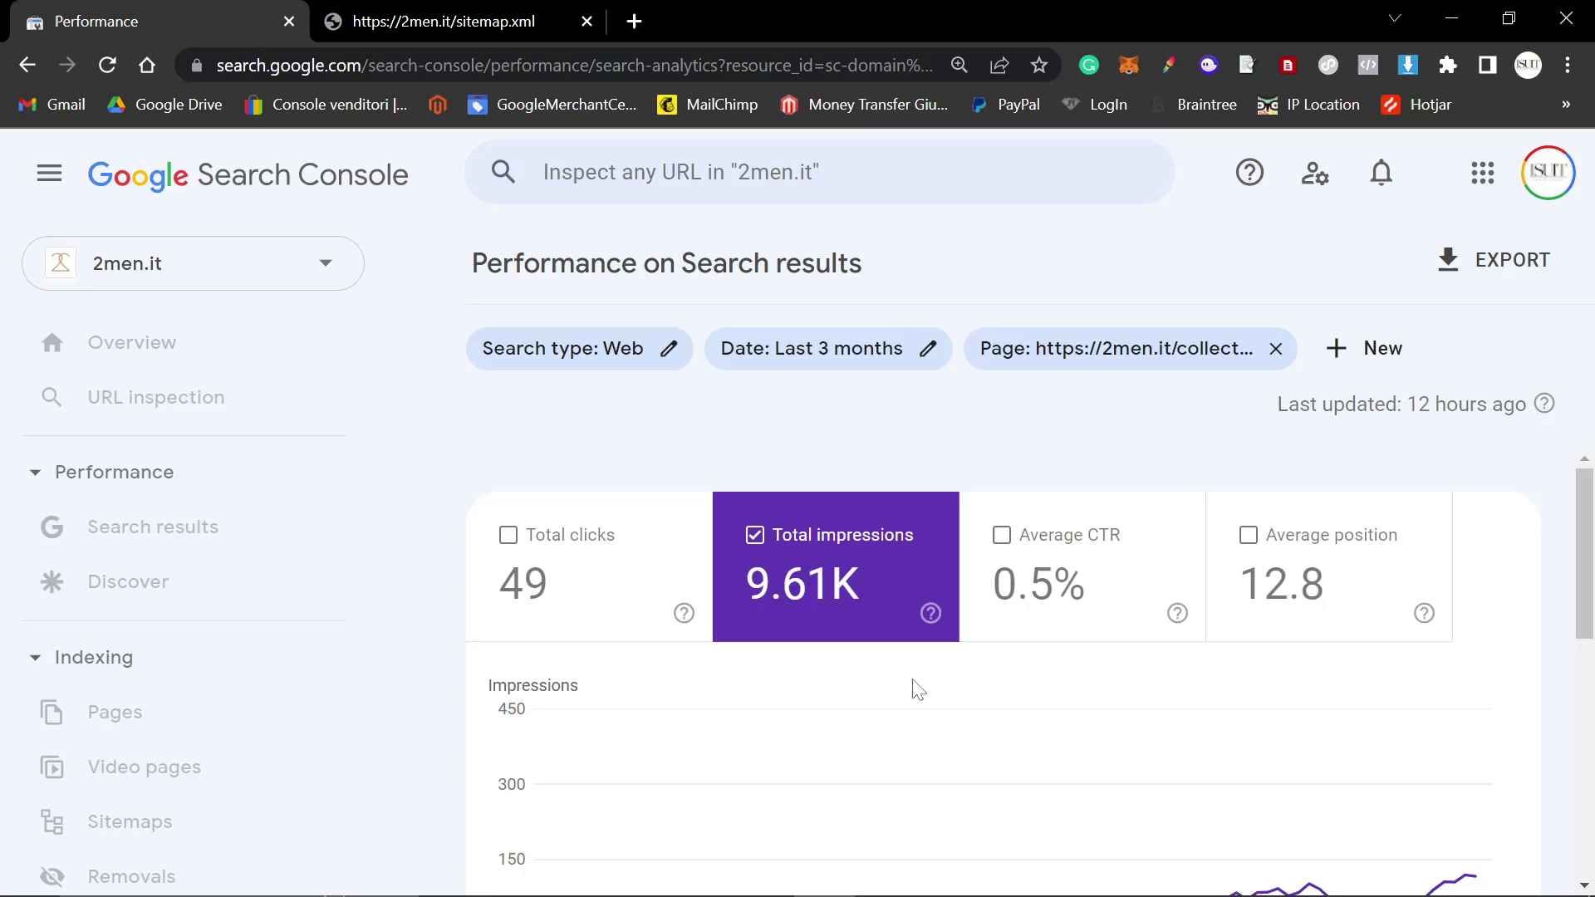
scroll(917, 681, "down", 3)
scroll(924, 648, "up", 1)
mouse_move(929, 652)
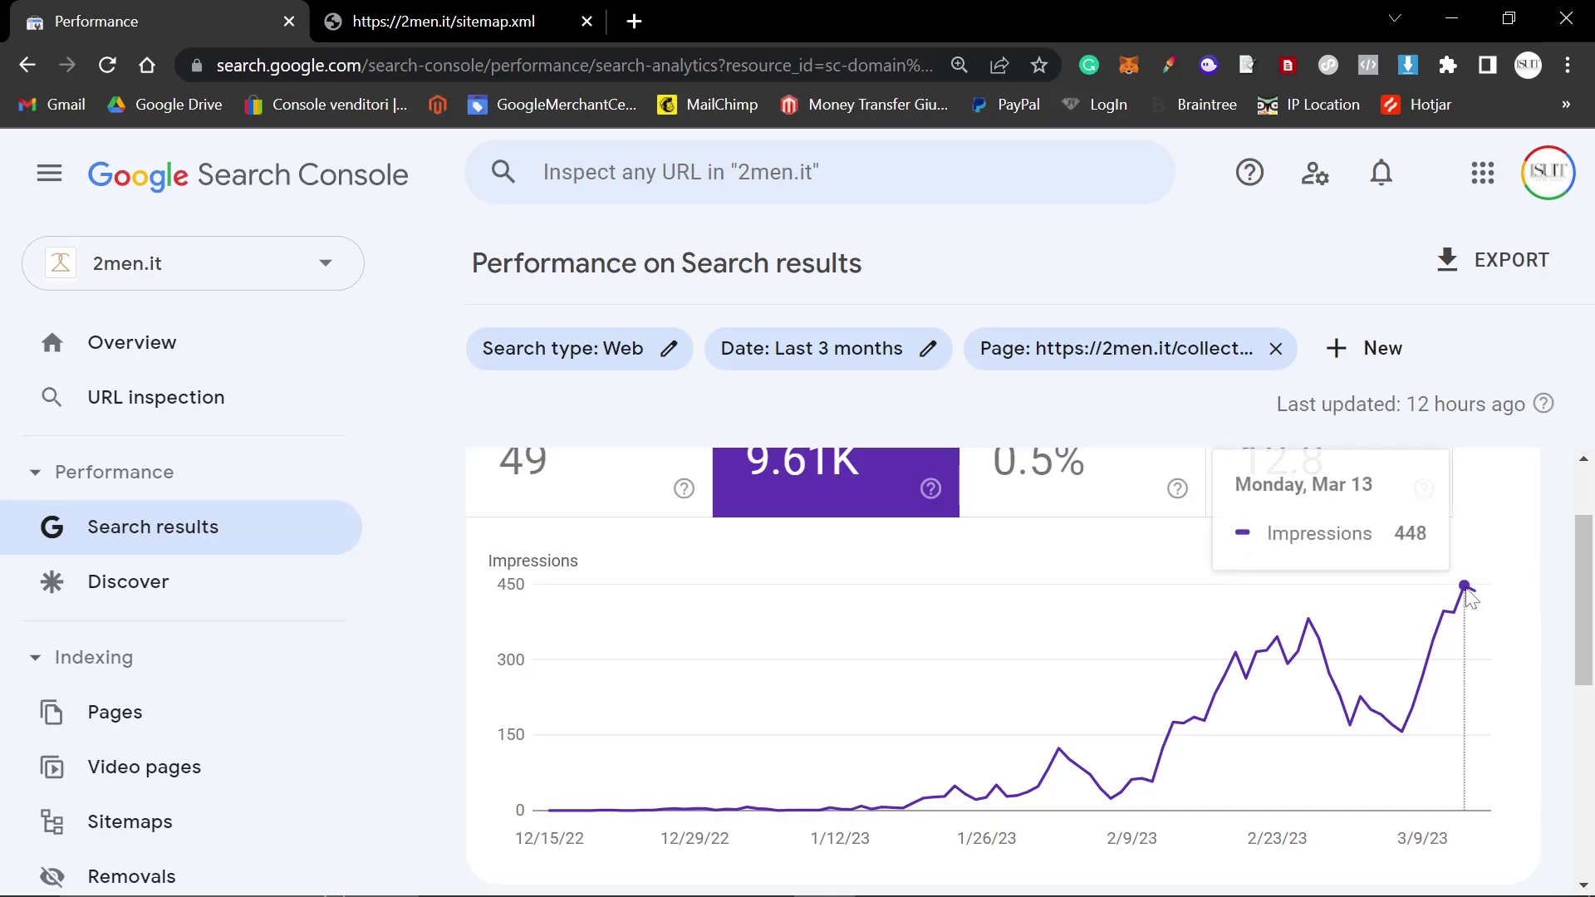
scroll(1008, 658, "up", 1)
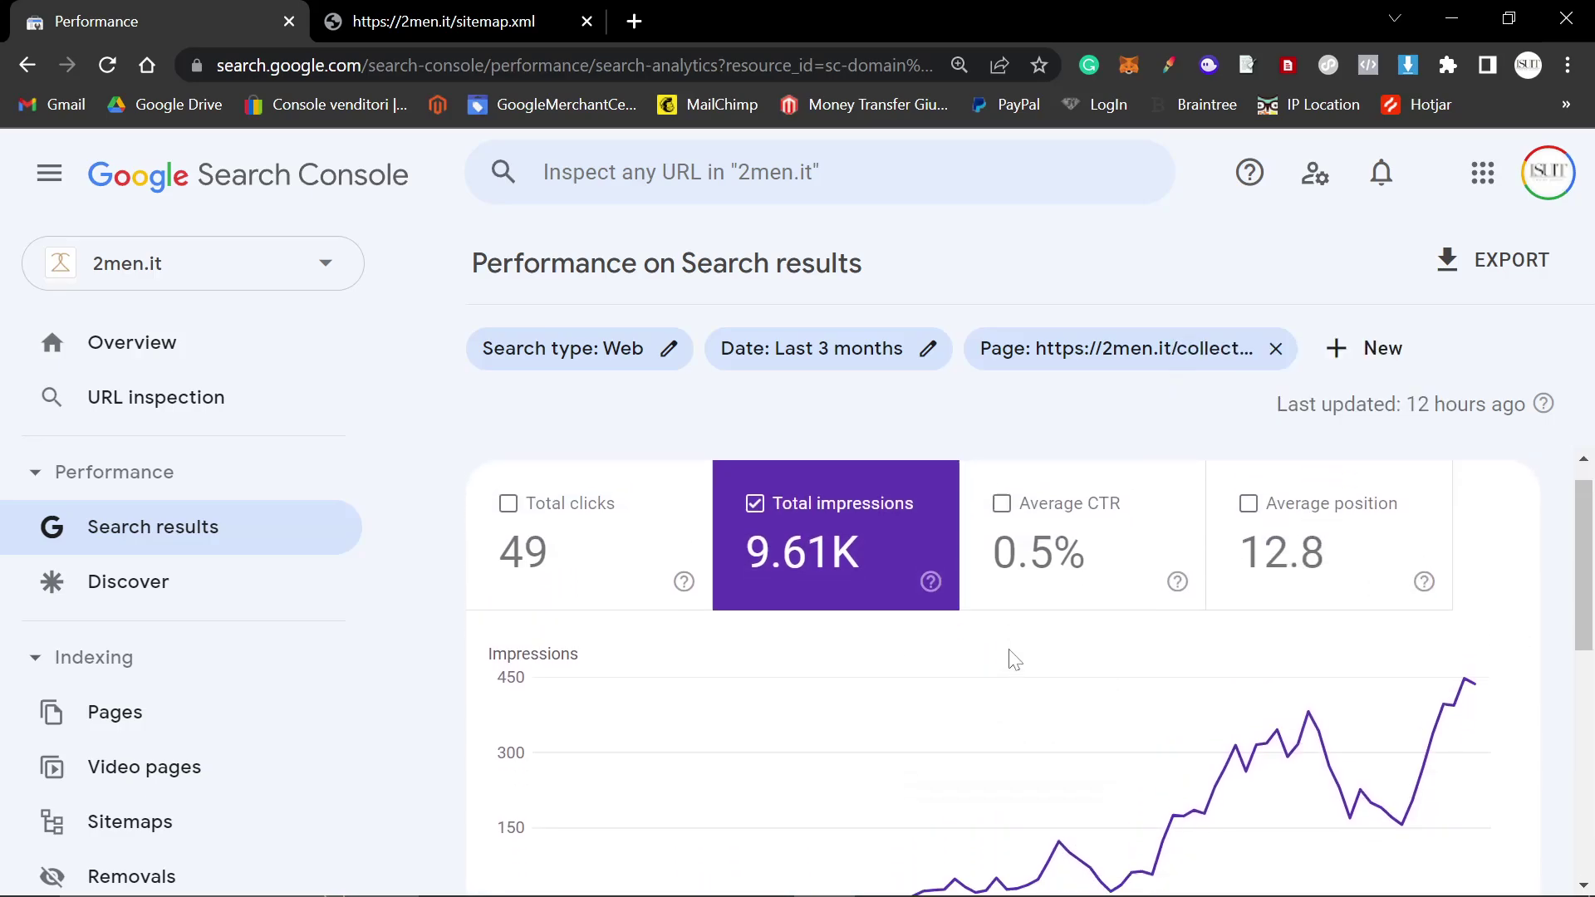
scroll(914, 367, "down", 1)
scroll(1061, 620, "up", 1)
scroll(1096, 633, "down", 1)
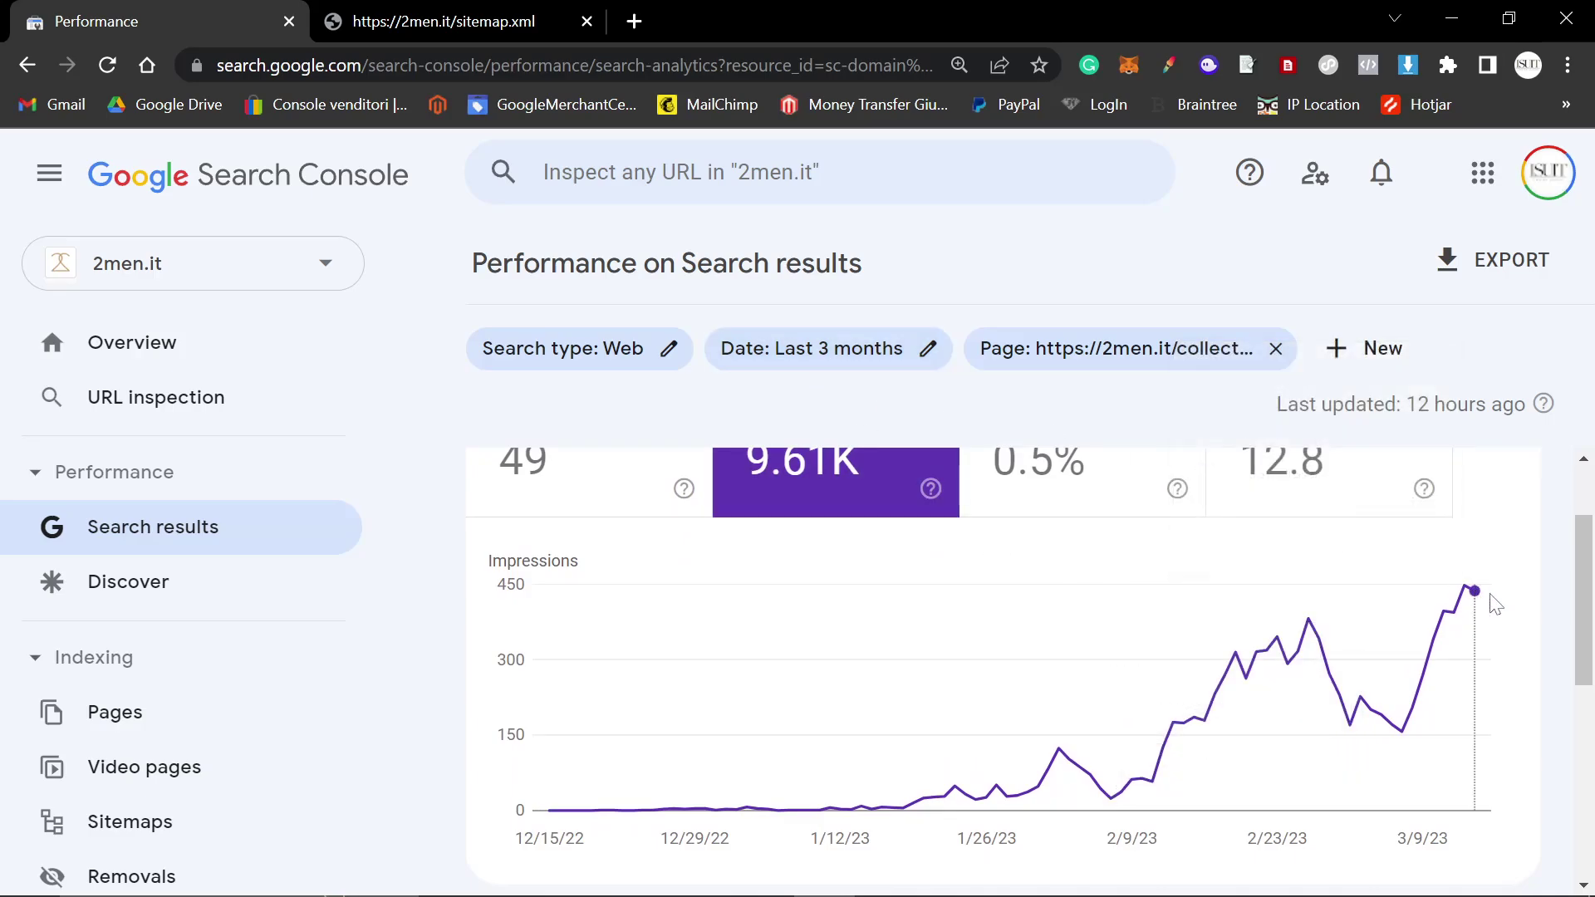
Step: Open and cancel the date range options twice, keeping the last 3 months
mouse_move(1491, 604)
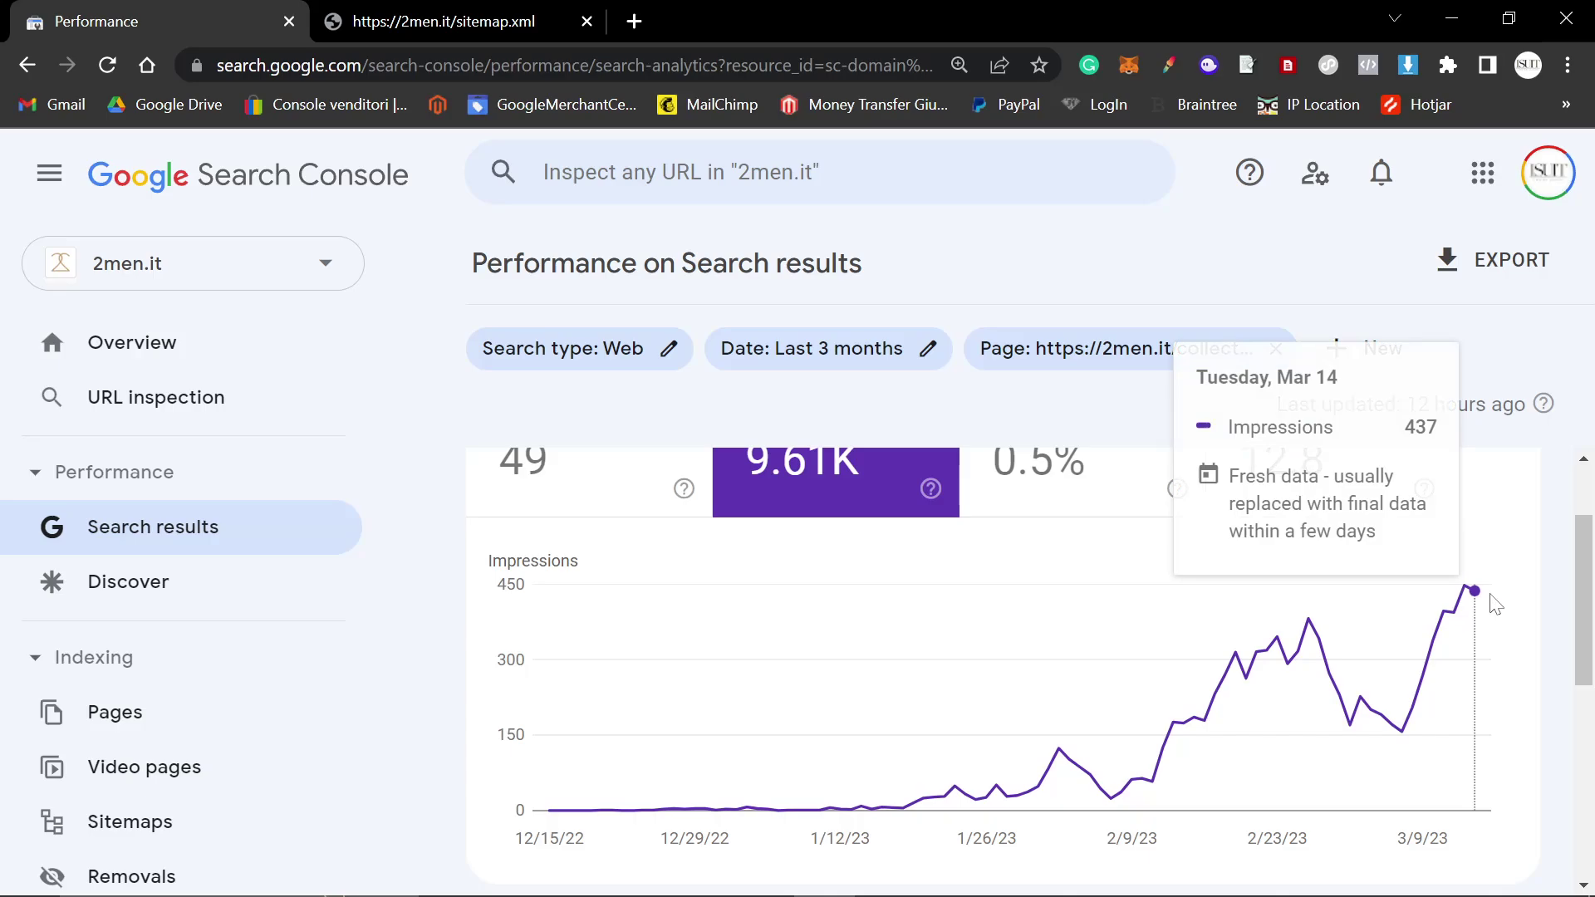
left_click(842, 353)
left_click(386, 369)
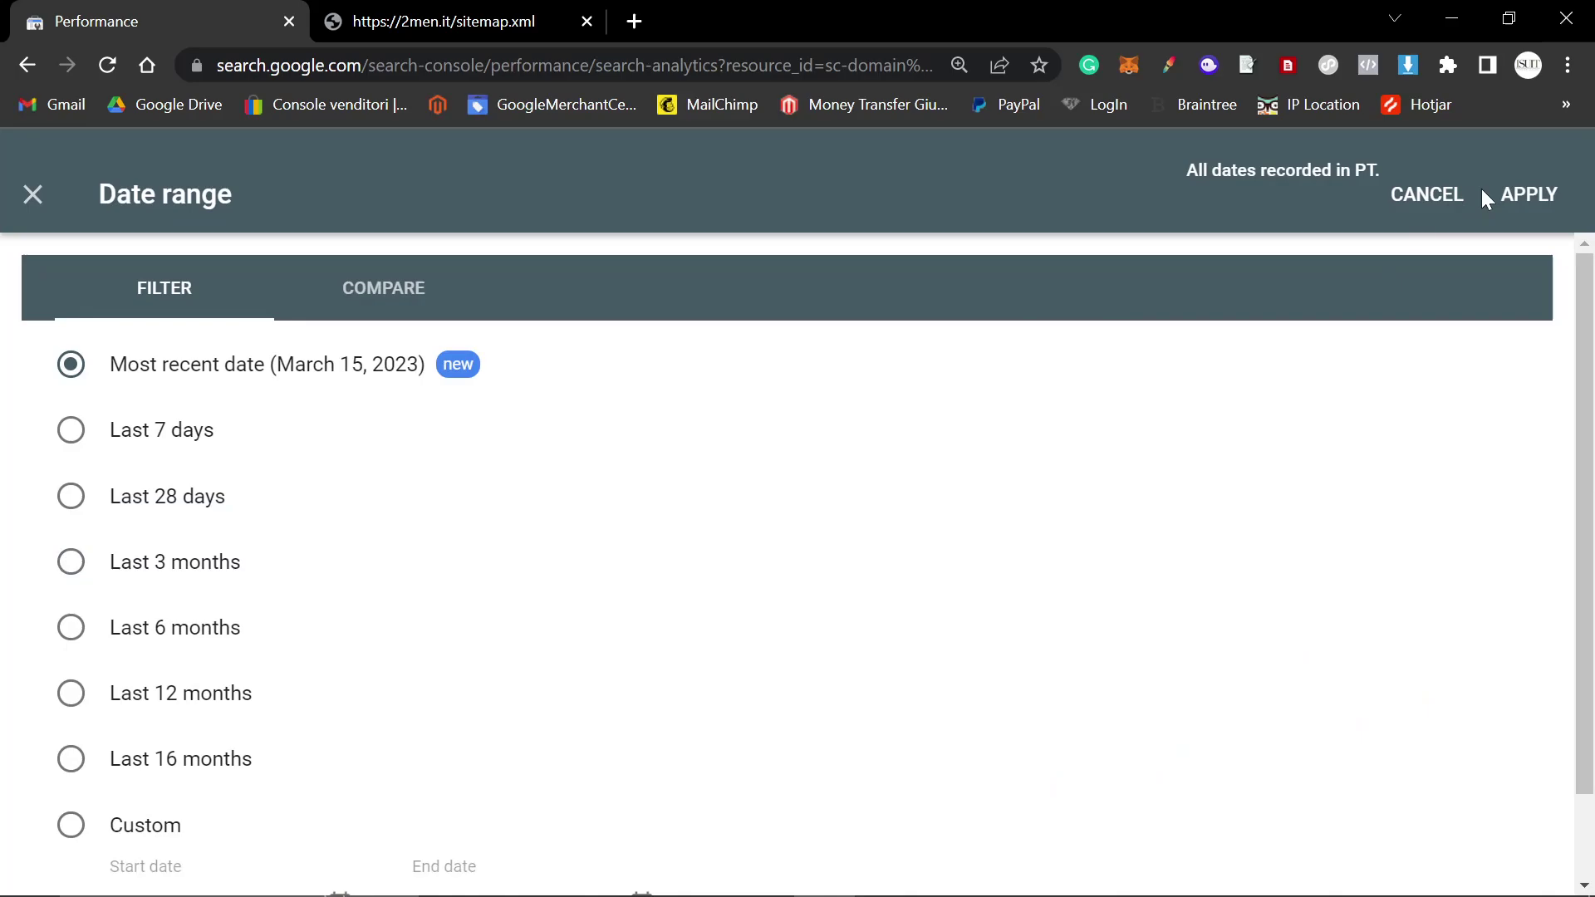
left_click(1516, 193)
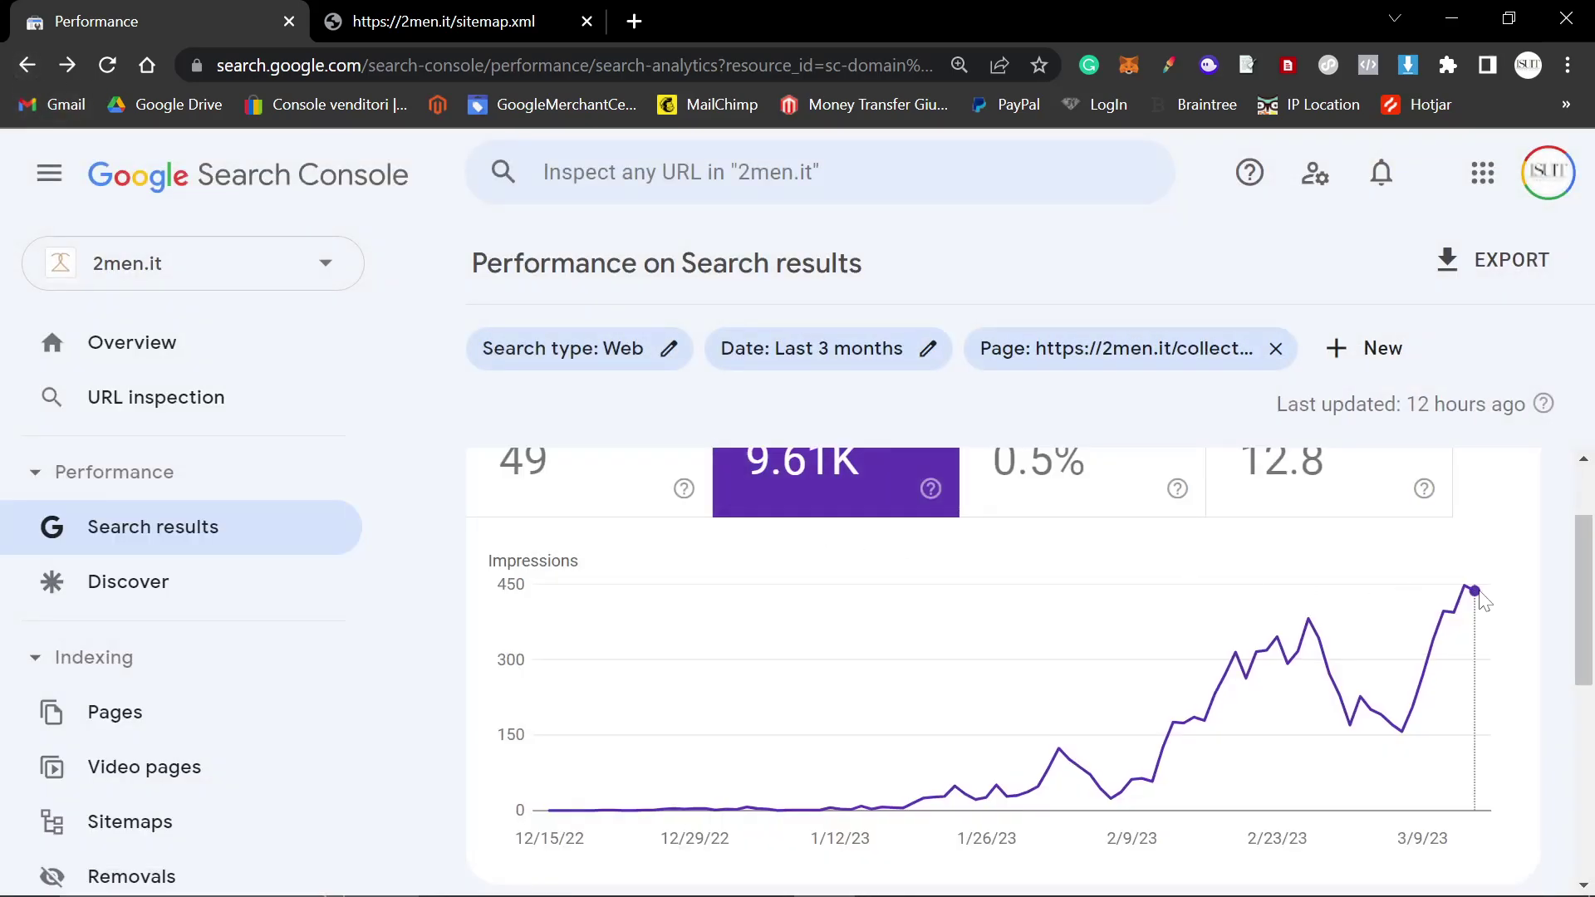
mouse_move(1480, 593)
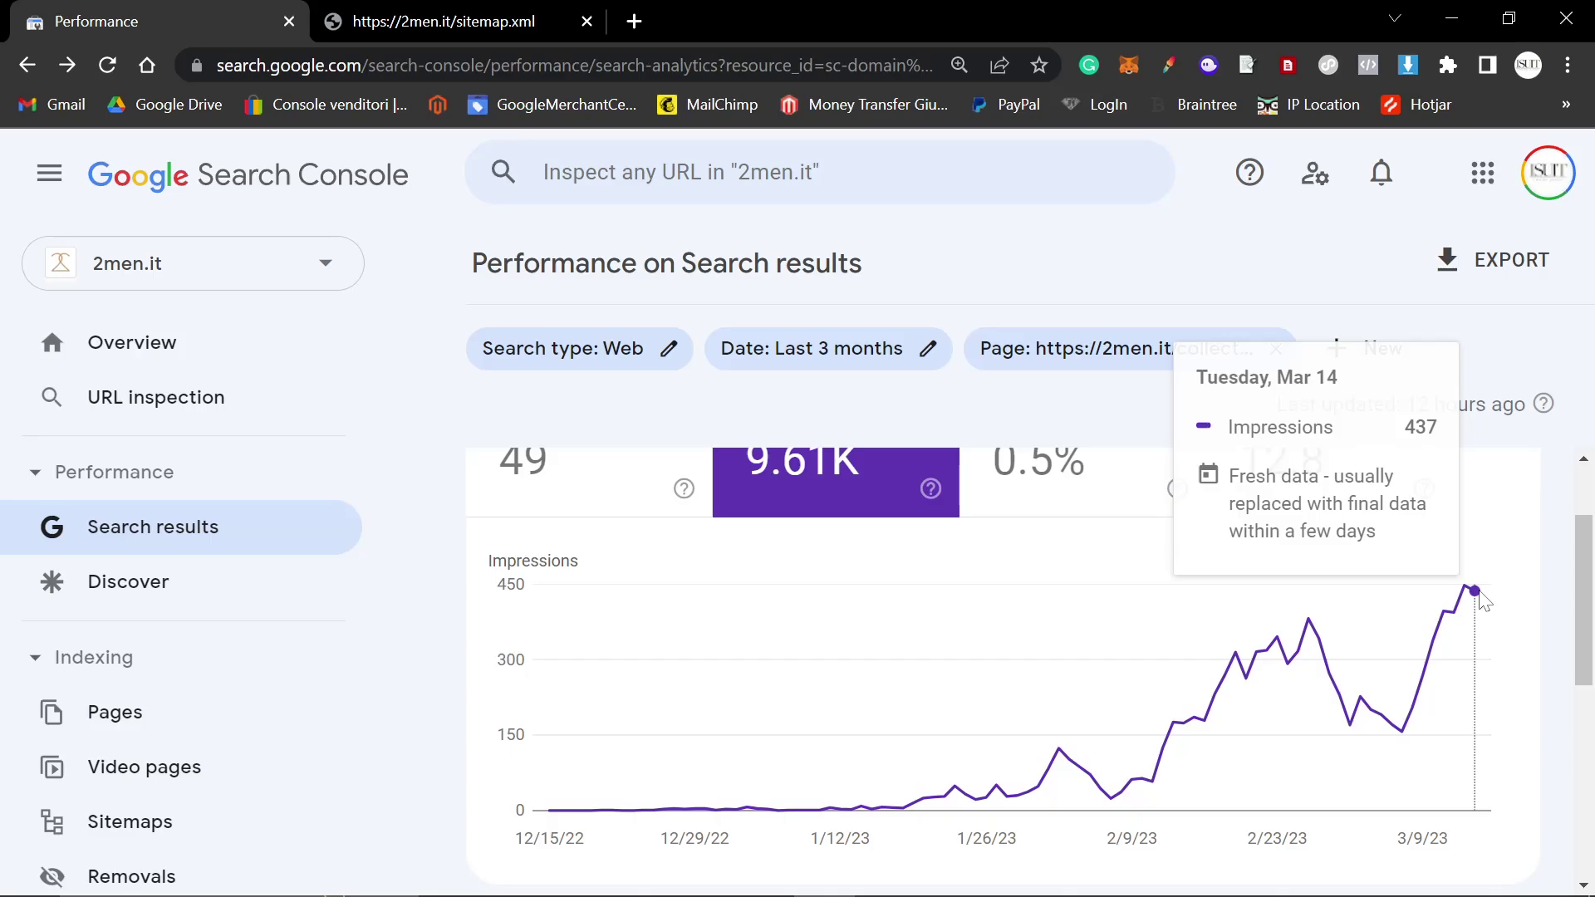
left_click(840, 351)
left_click(515, 357)
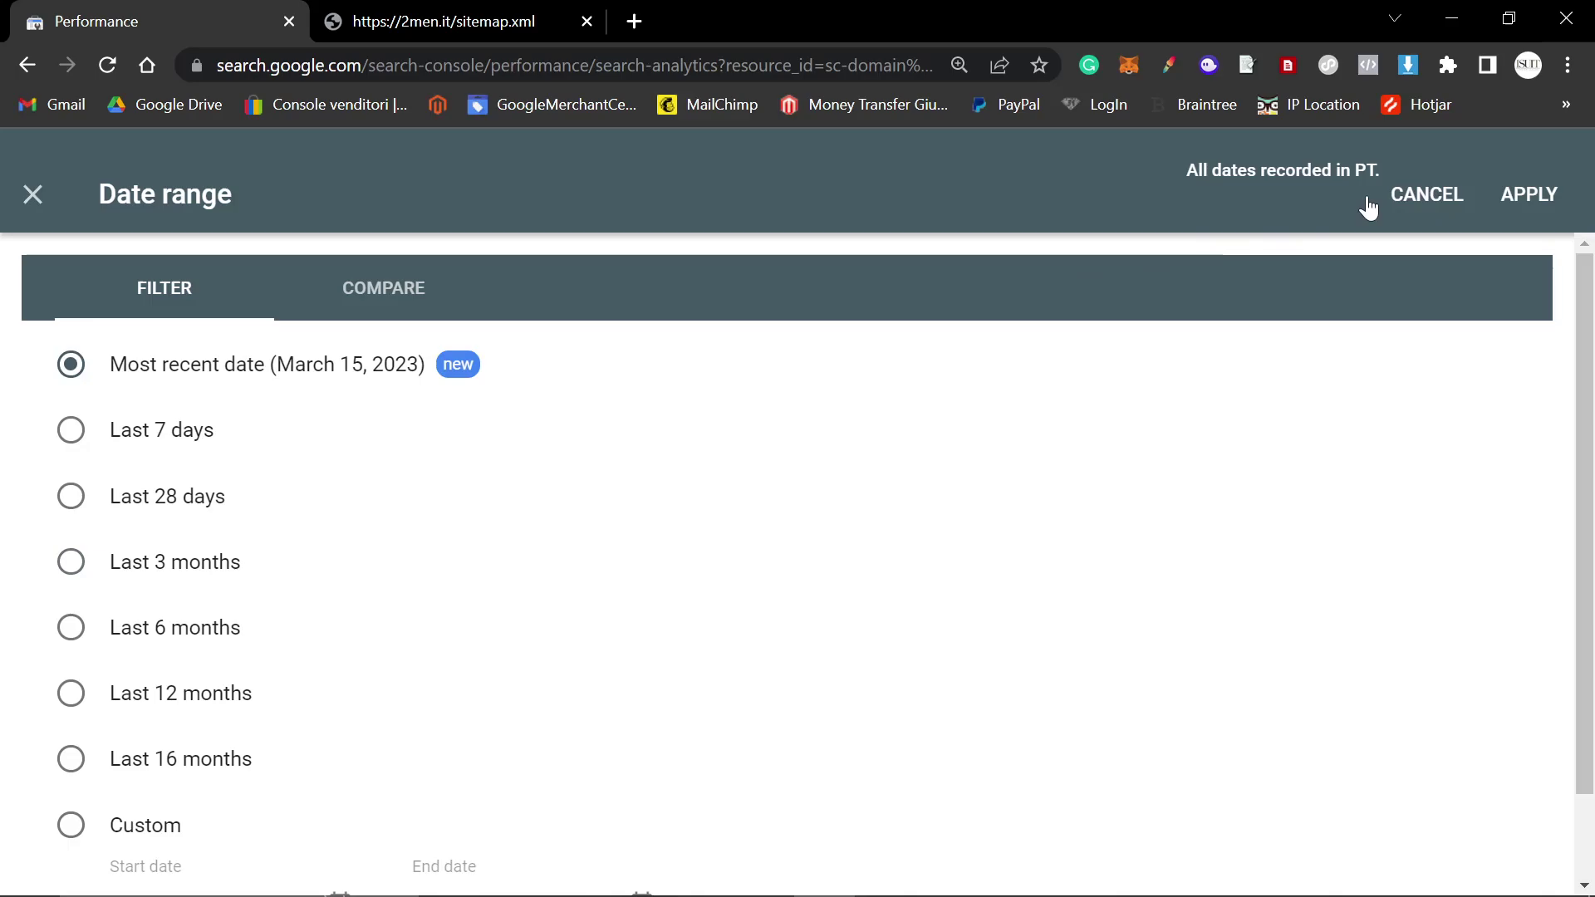
left_click(25, 194)
Step: Return to the ruff-excluded list, view the suit-brands article, then go back
left_click(31, 64)
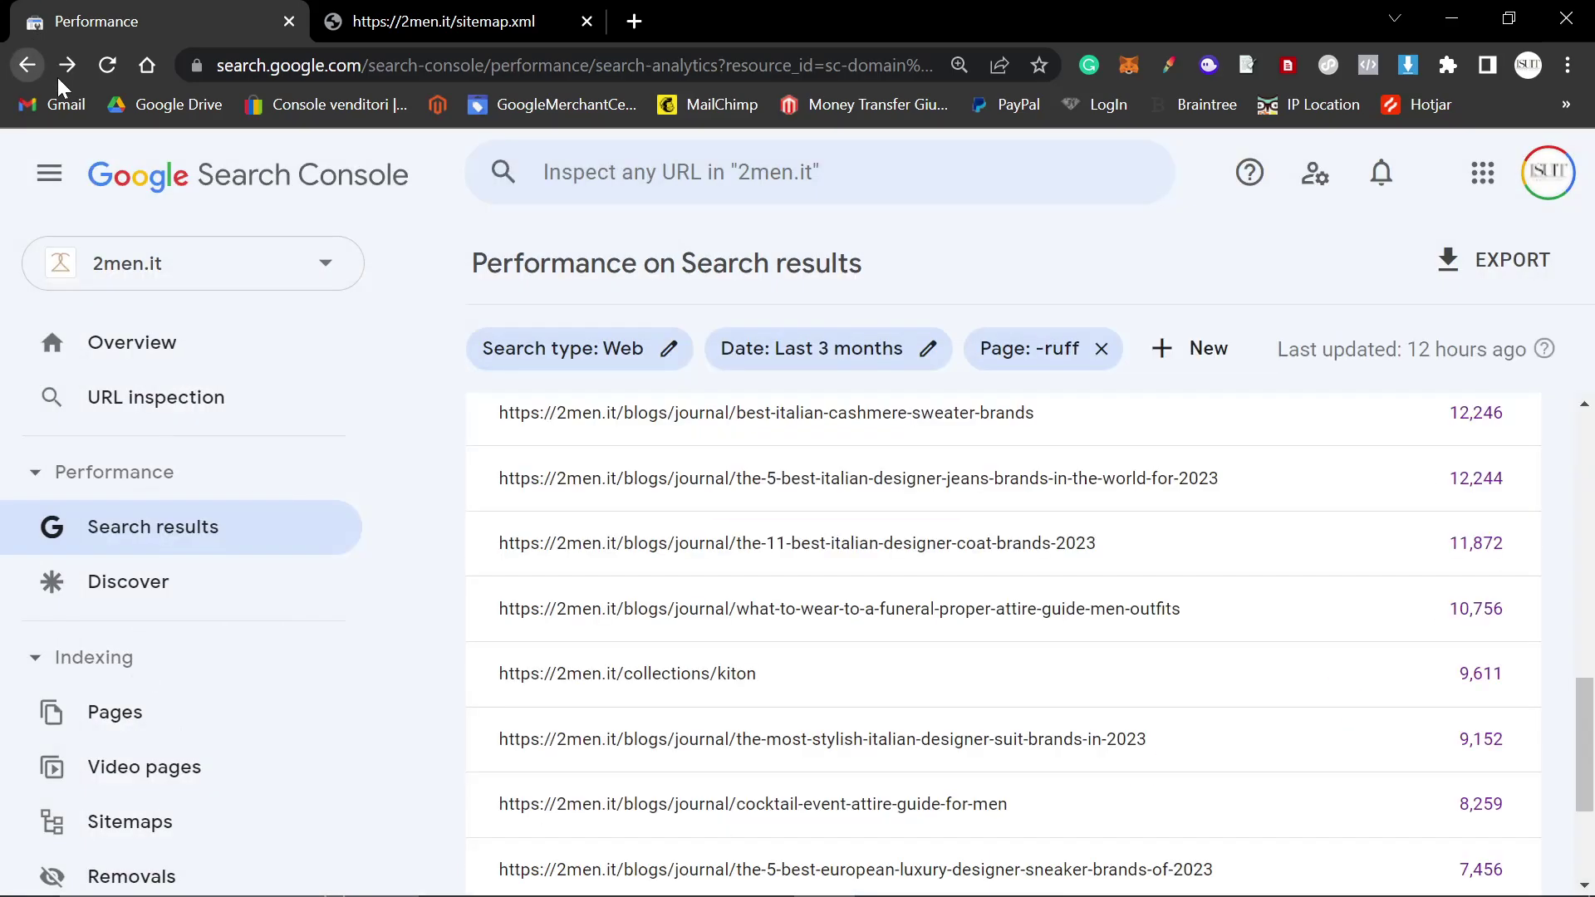
scroll(914, 669, "down", 2)
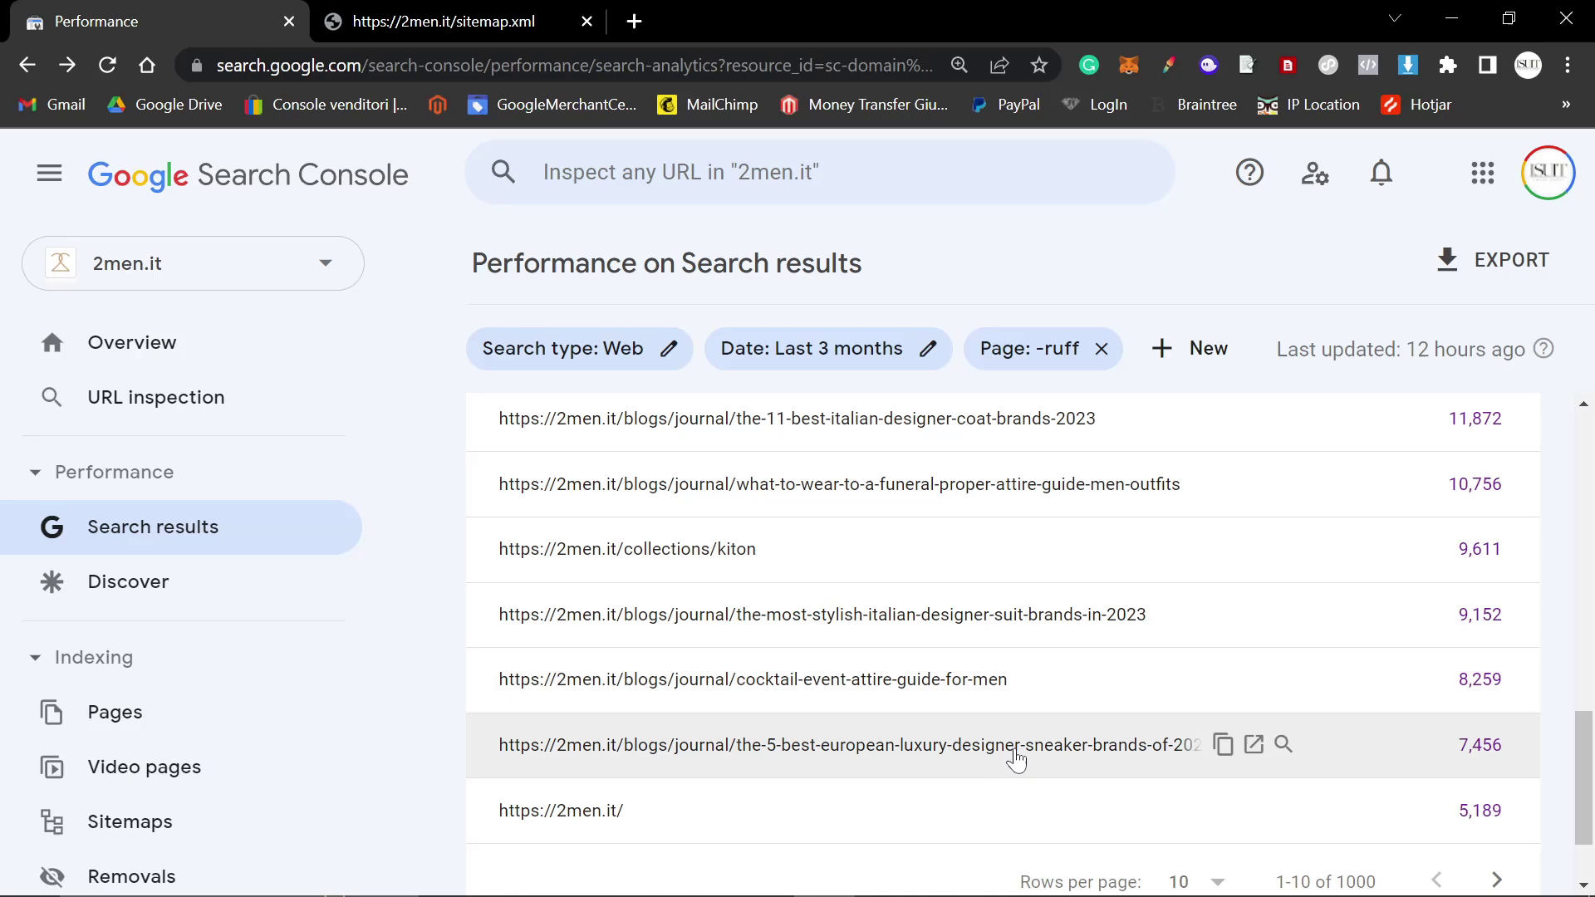
left_click(953, 639)
scroll(855, 658, "down", 1)
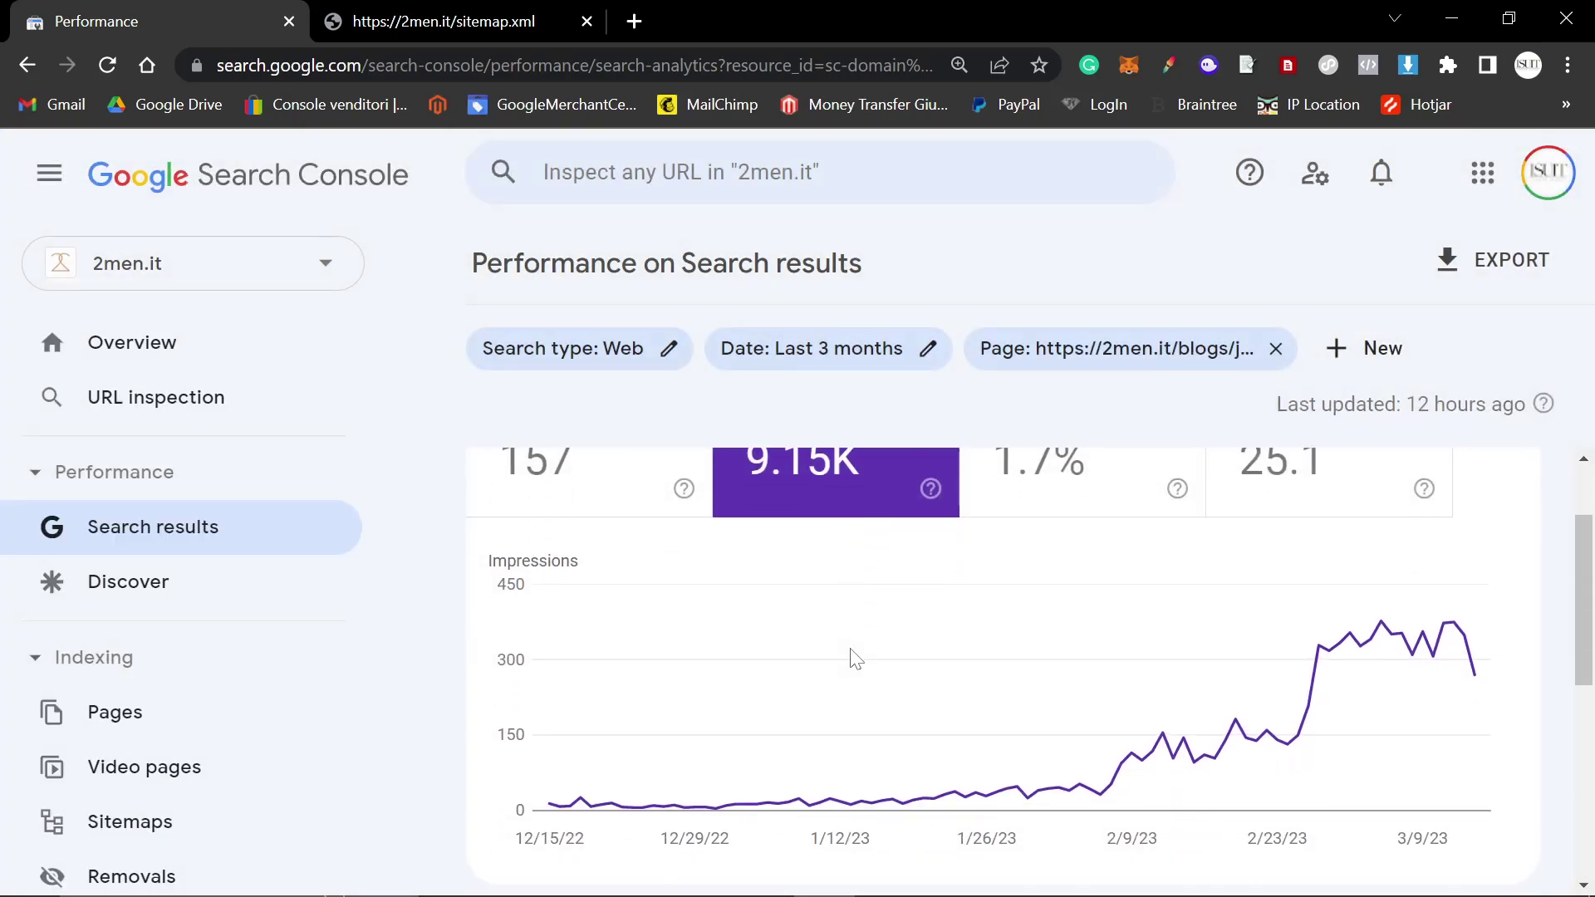
left_click(30, 58)
Step: Page the Top pages table forward to rows 11–20
scroll(1151, 659, "down", 1)
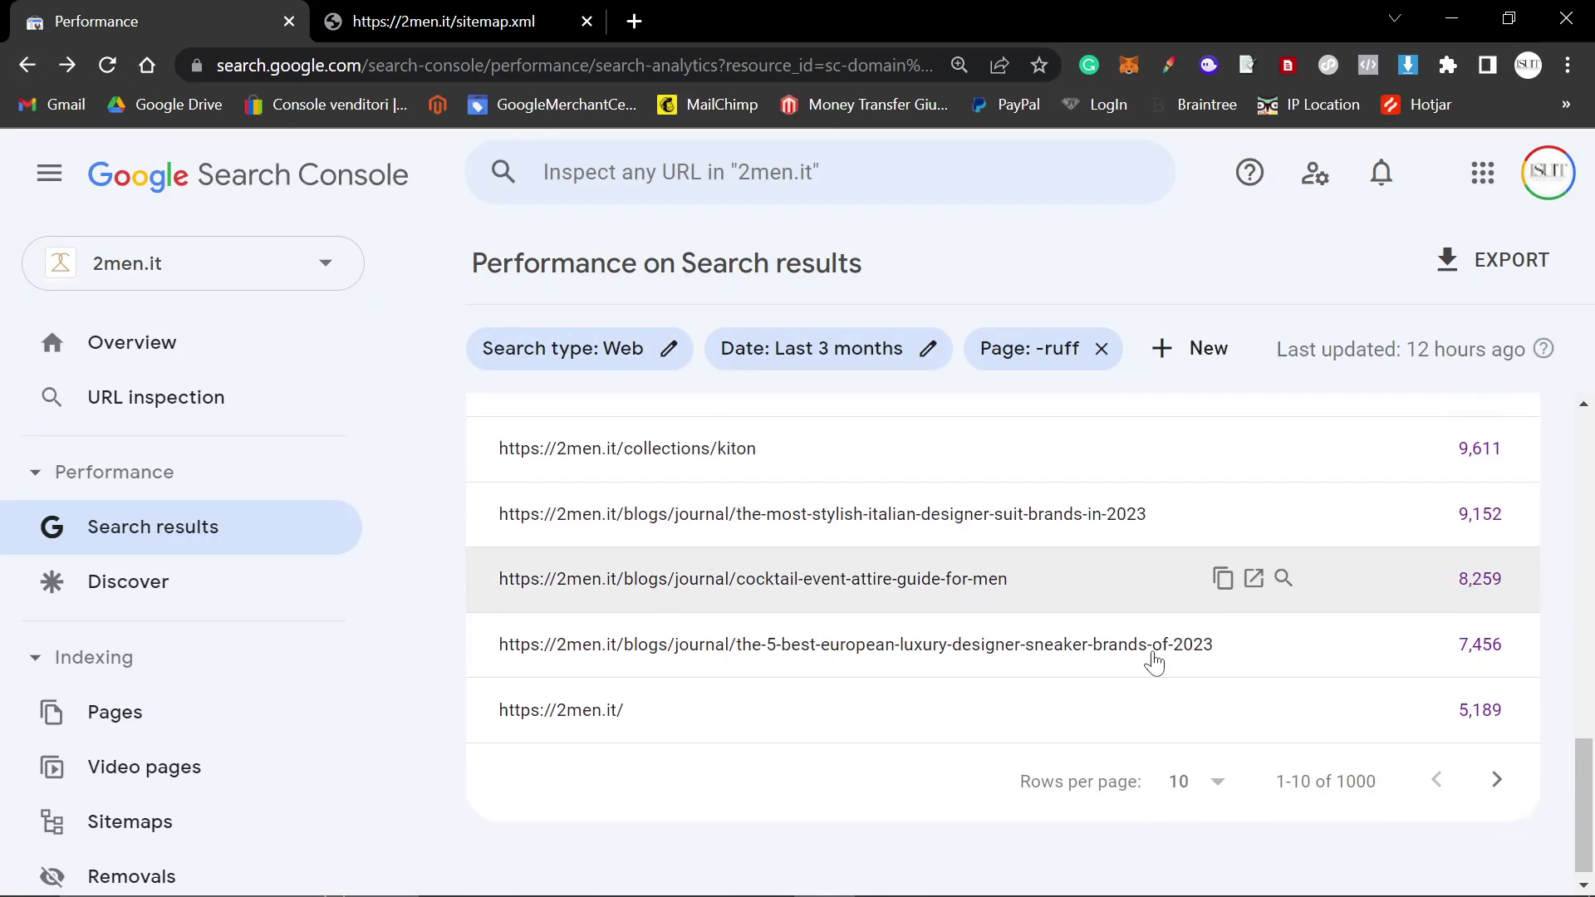
left_click(1499, 777)
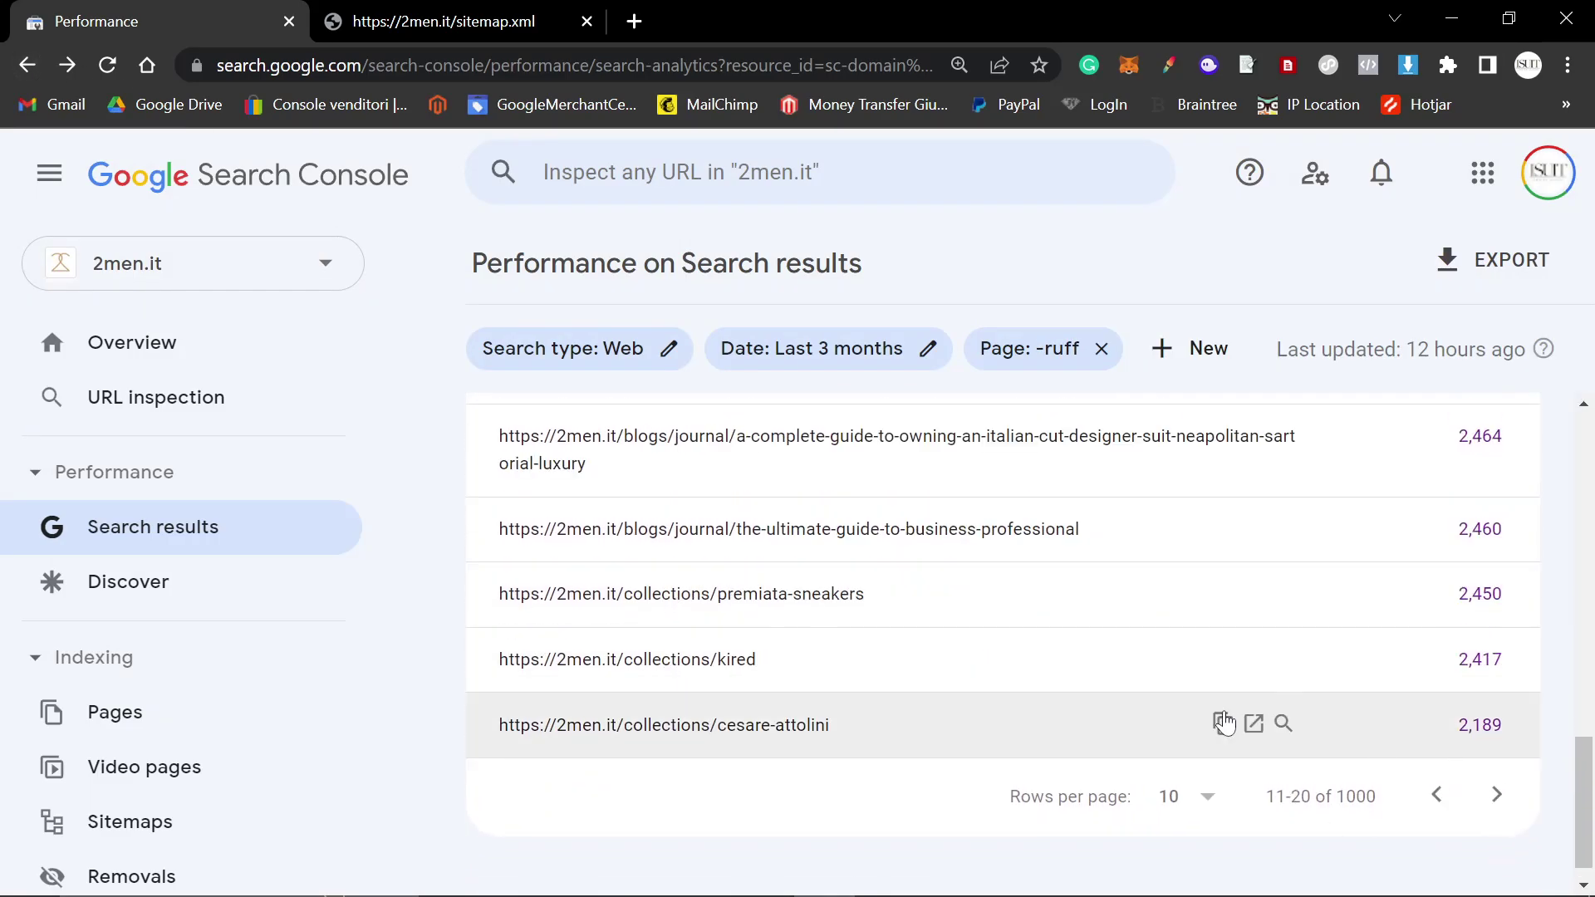
scroll(1084, 725, "up", 6)
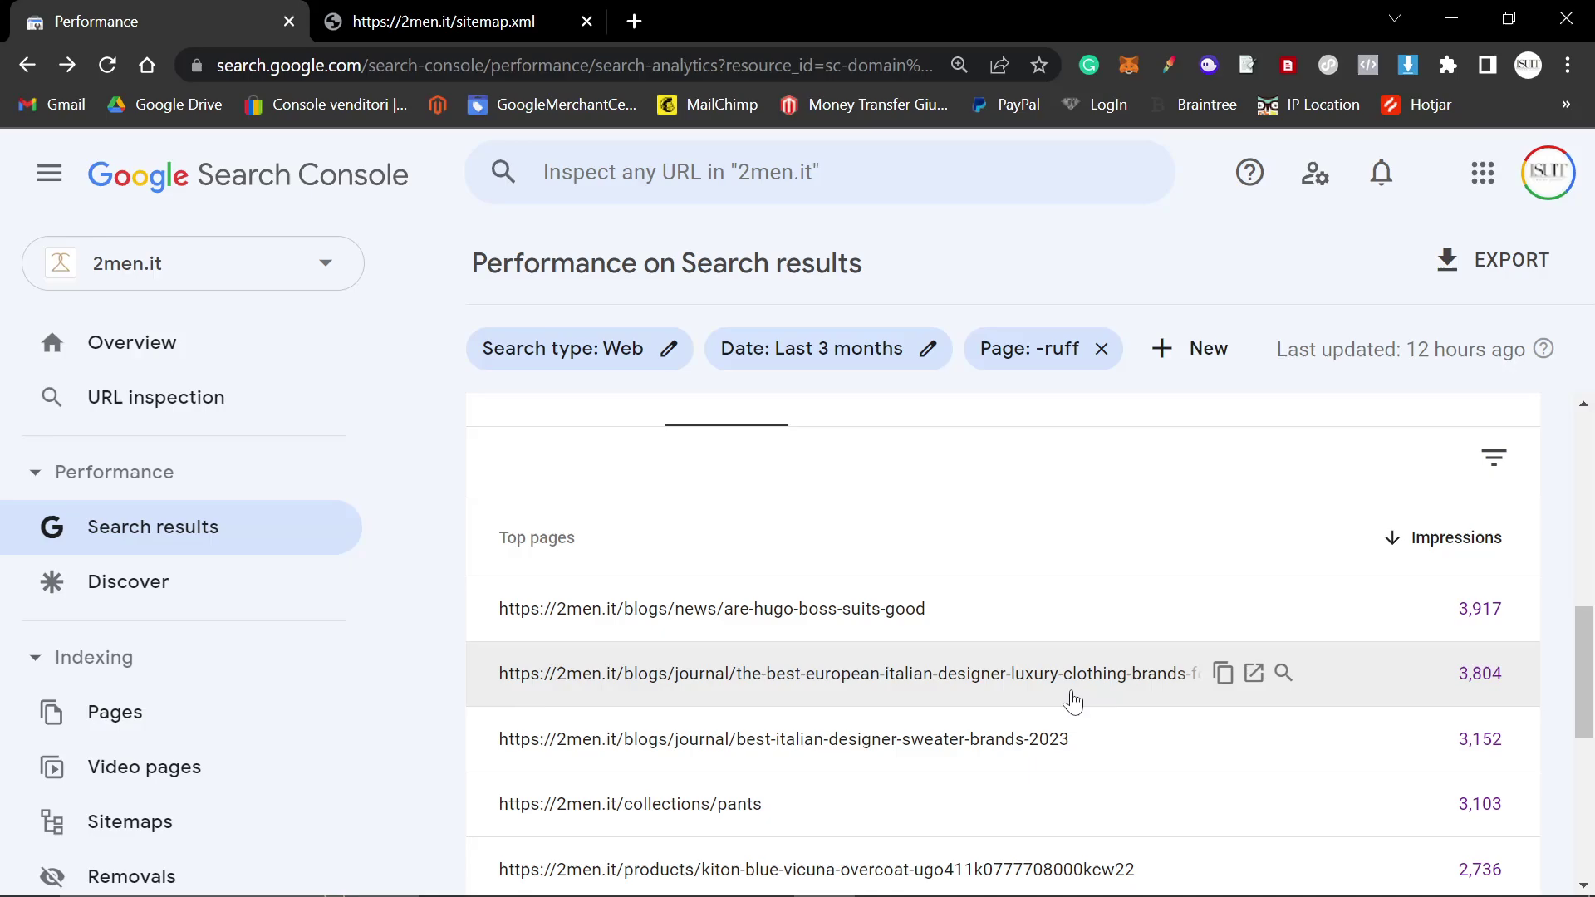
Step: Filter to the hugo-boss suits article and chart clicks only: 131 total, 7 on Mar 10
left_click(945, 612)
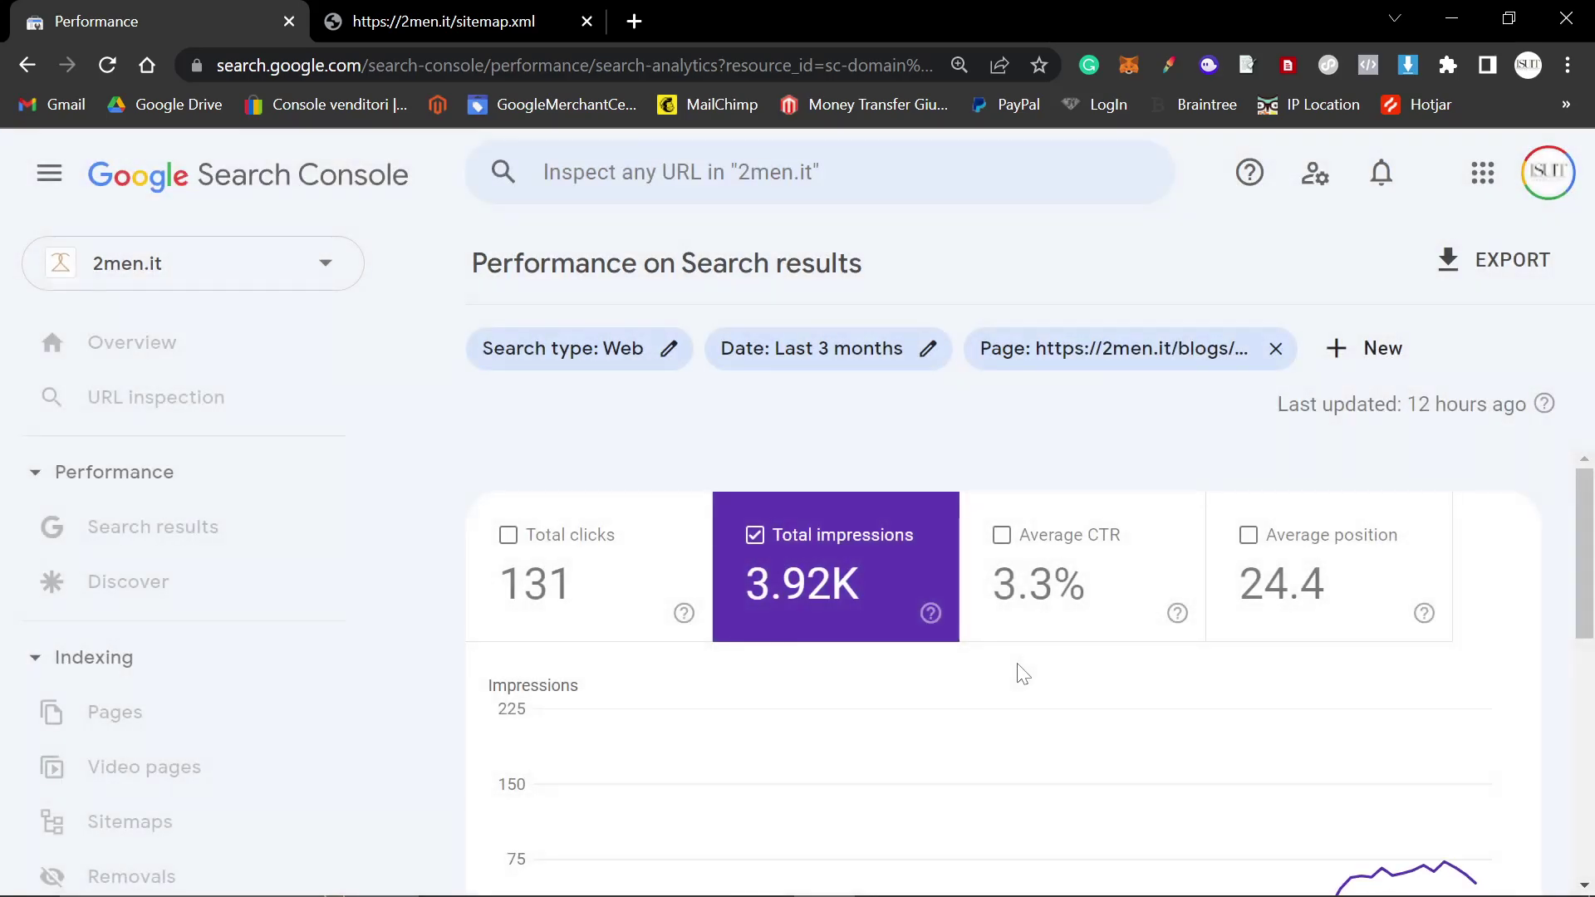
scroll(1019, 674, "down", 2)
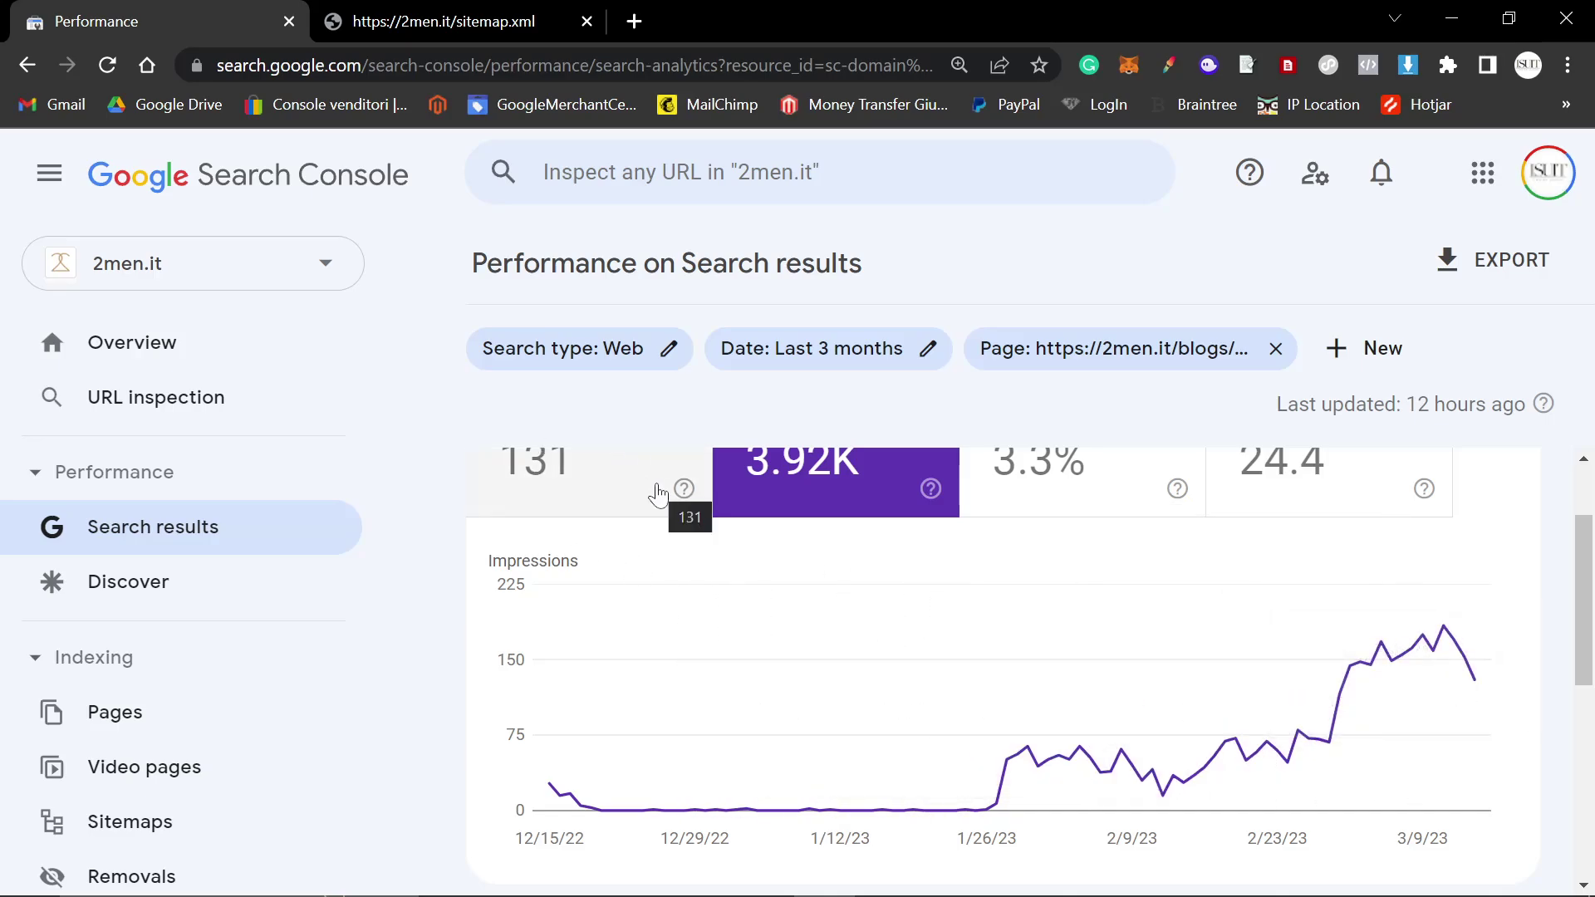
left_click(627, 496)
scroll(627, 496, "up", 1)
left_click(812, 467)
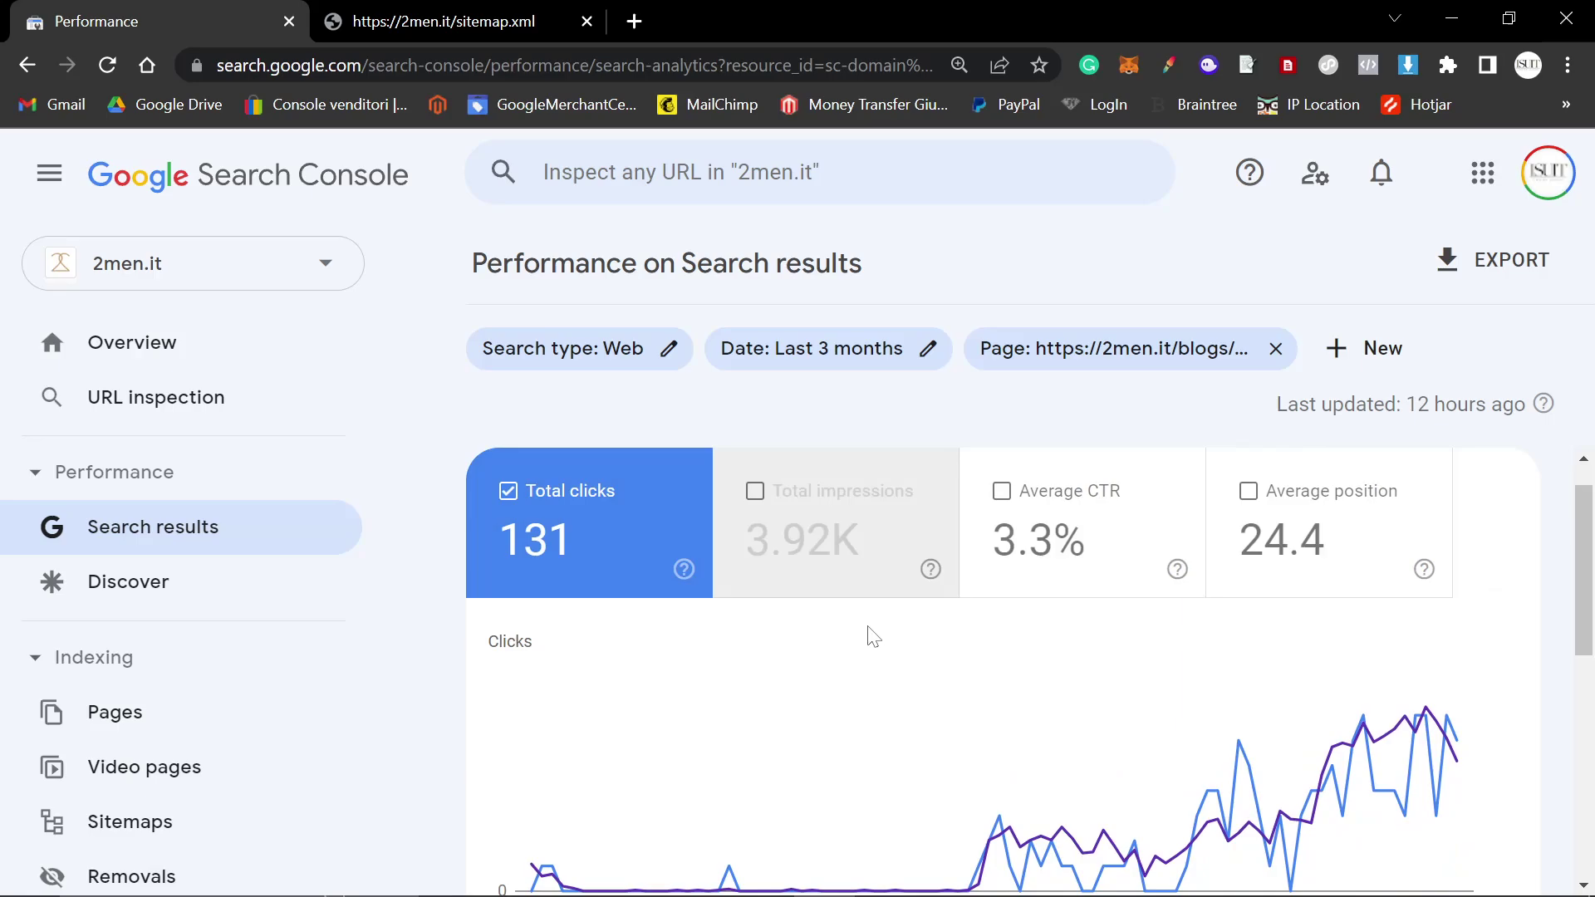
scroll(866, 635, "down", 2)
mouse_move(1441, 619)
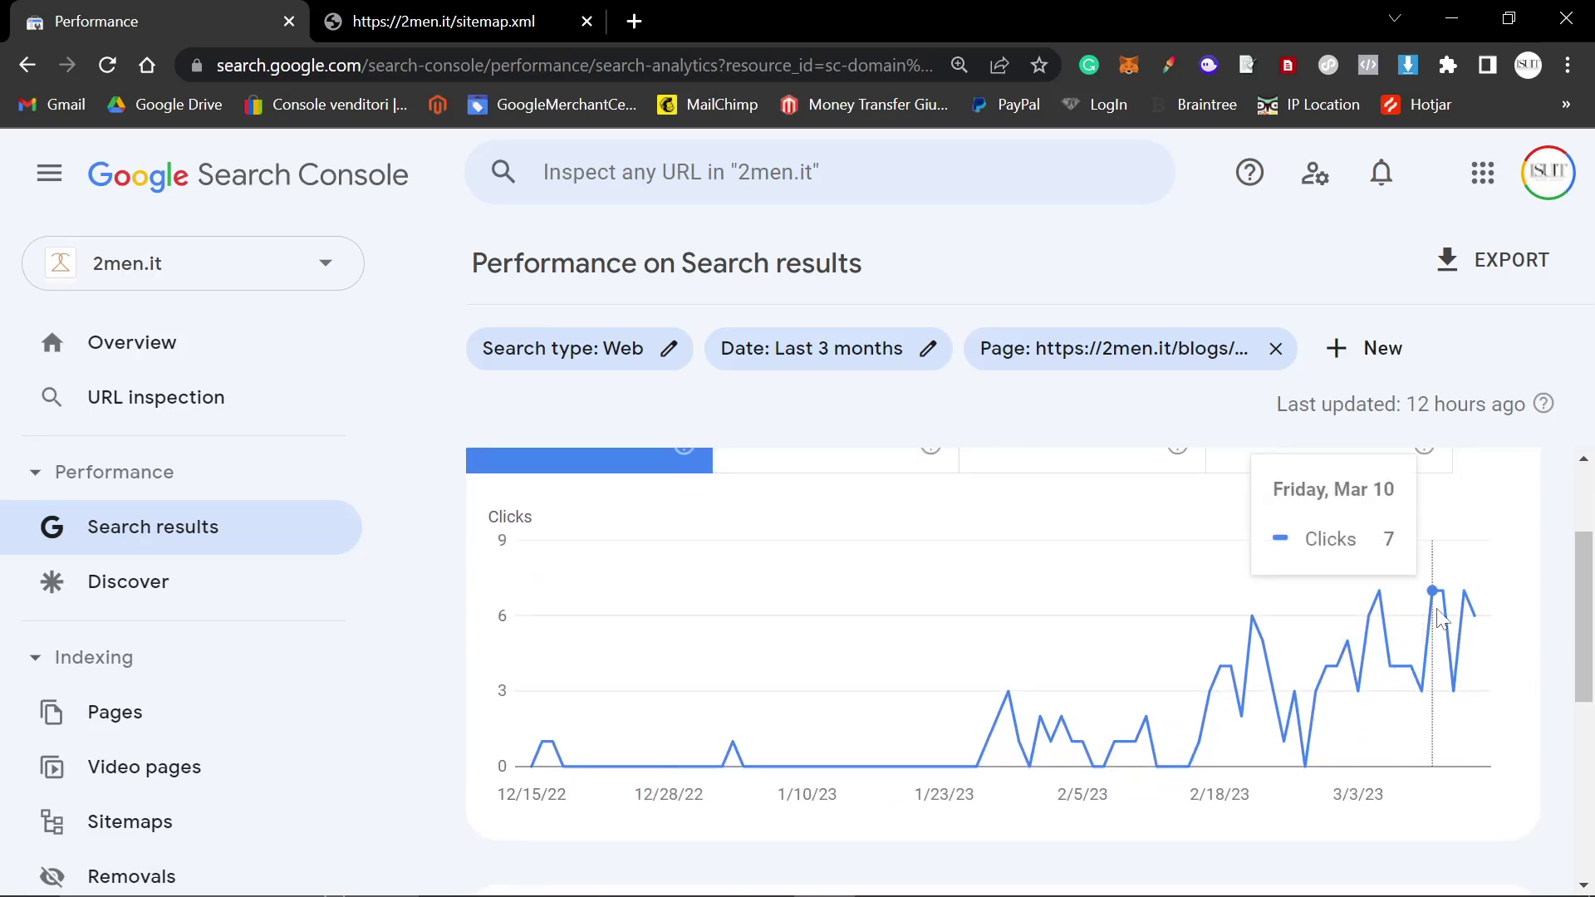